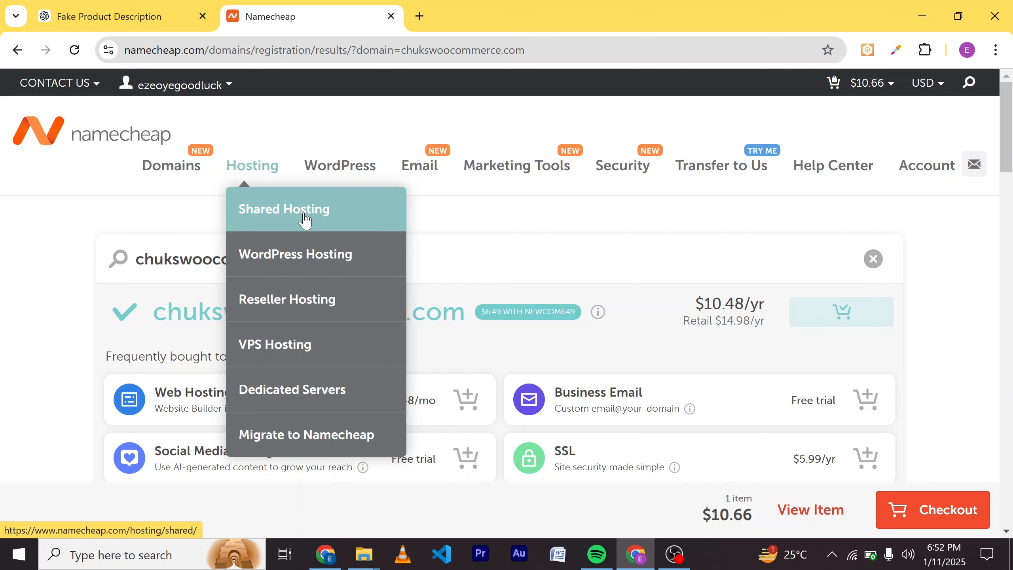
Open the Shared Hosting plans and start an order for the yearly Stellar plan with the US datacenter.
{"action": "left_click", "coordinate": [305, 219]}
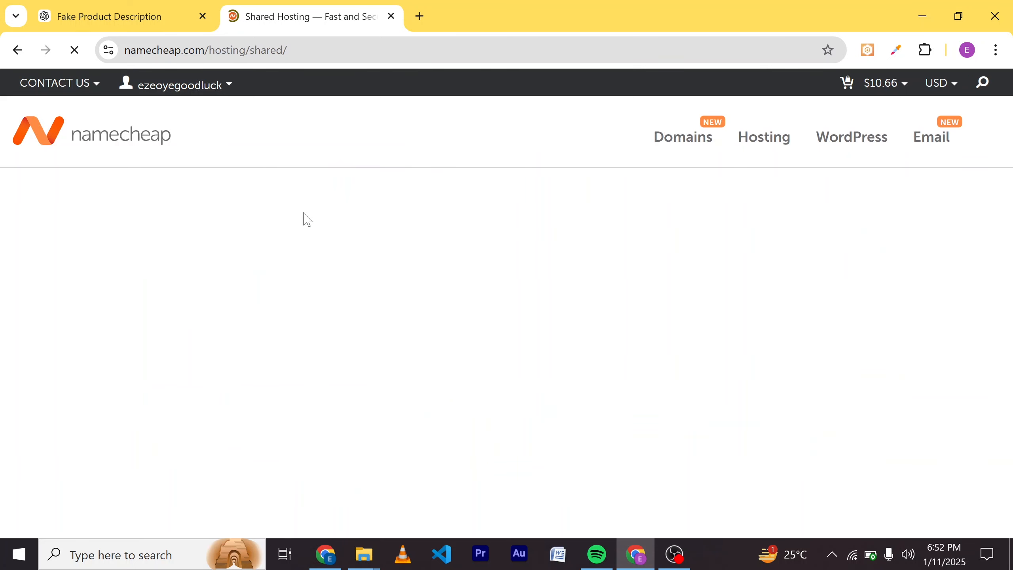
{"action": "scroll", "coordinate": [304, 213], "scroll_direction": "down", "scroll_amount": 6}
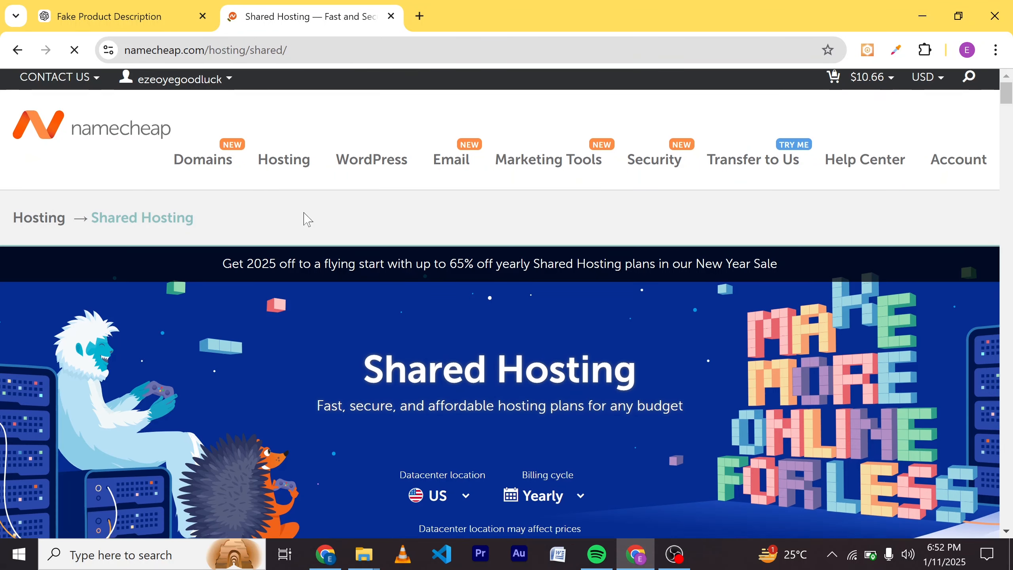
{"action": "scroll", "coordinate": [305, 217], "scroll_direction": "down", "scroll_amount": 2}
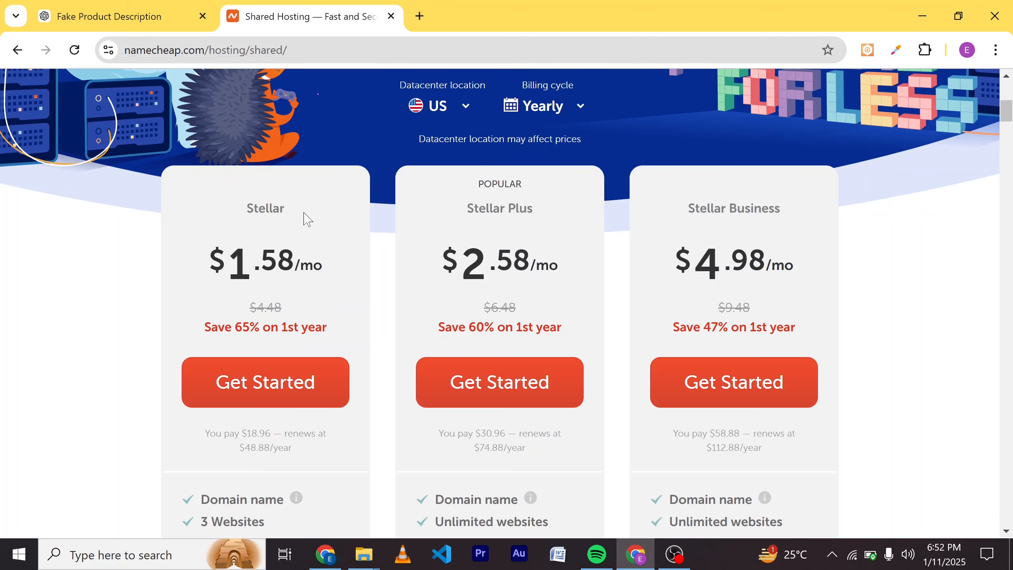
{"action": "scroll", "coordinate": [306, 220], "scroll_direction": "down", "scroll_amount": 4}
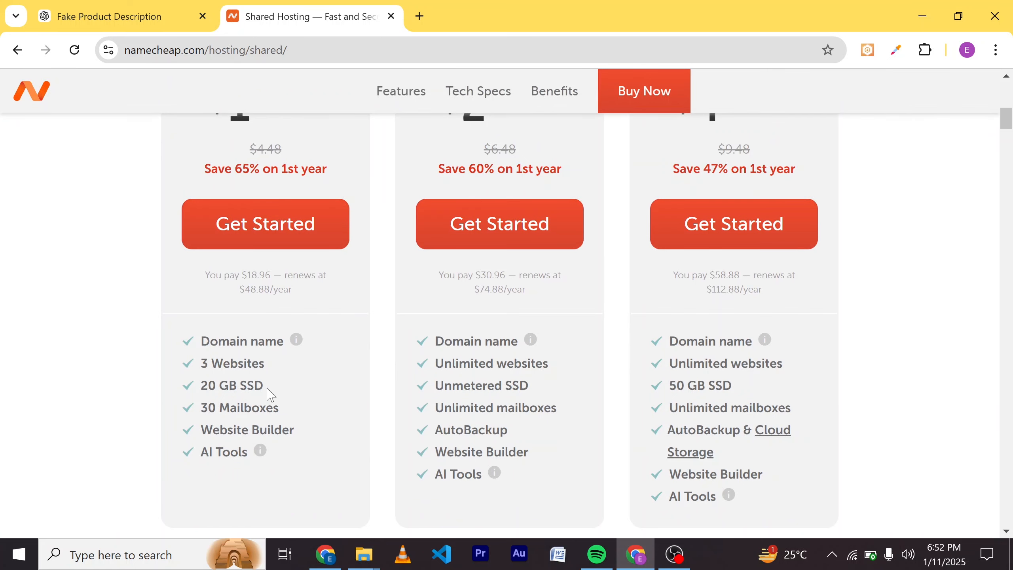
{"action": "scroll", "coordinate": [268, 394], "scroll_direction": "up", "scroll_amount": 6}
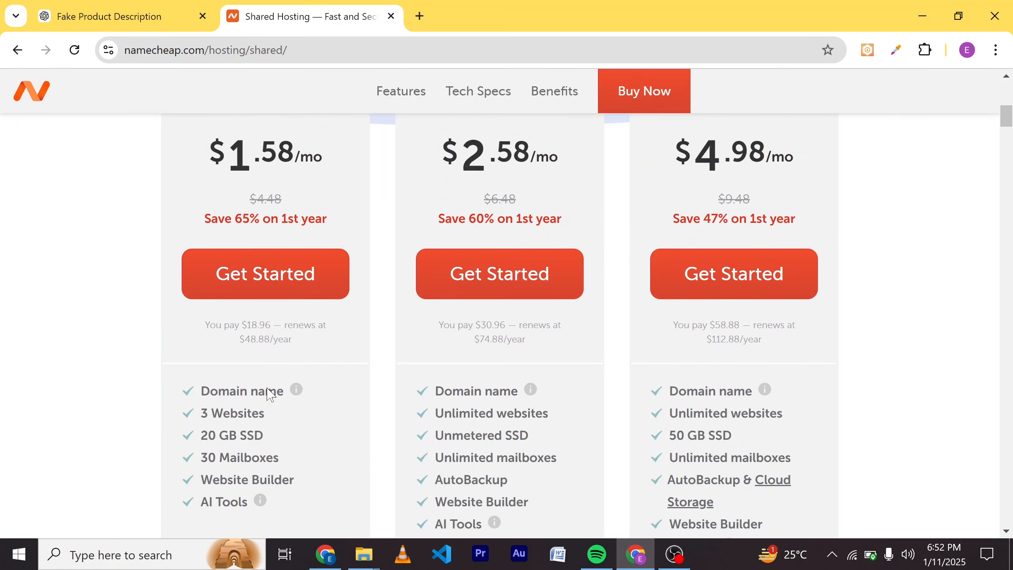
{"action": "scroll", "coordinate": [268, 394], "scroll_direction": "down", "scroll_amount": 2}
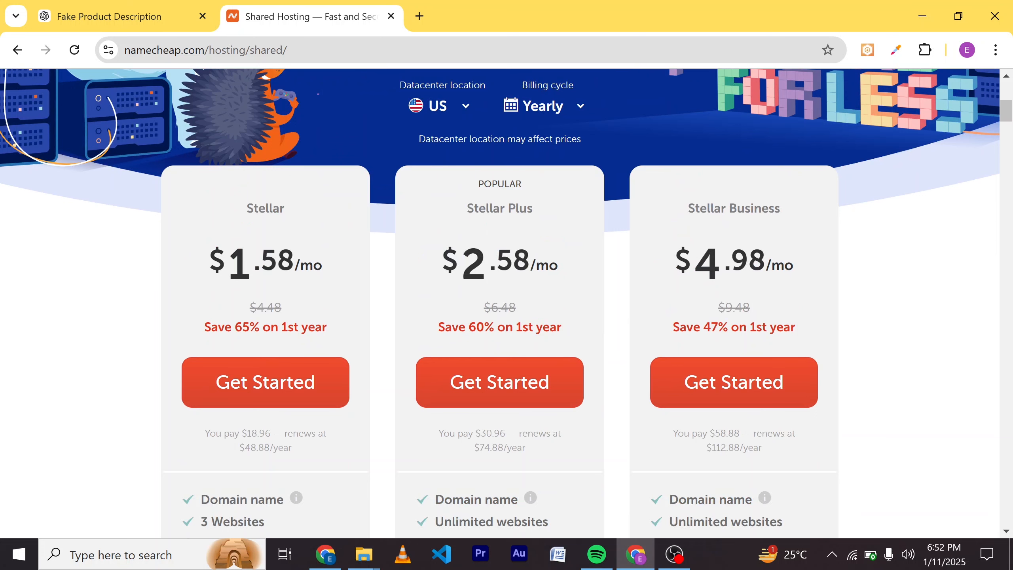
{"action": "left_click", "coordinate": [271, 384]}
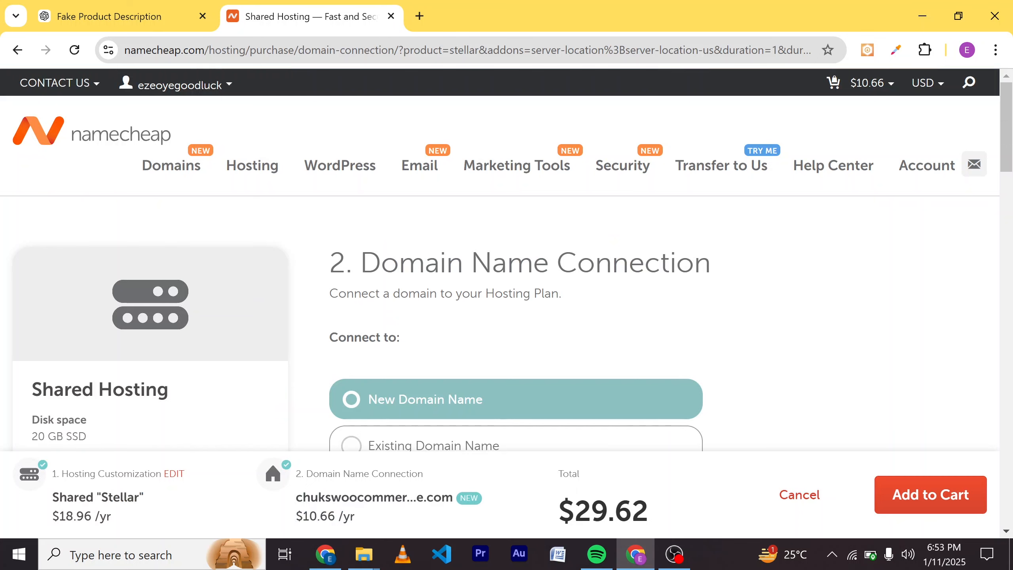
Connect the Stellar plan to the new domain chukswoocommerce.com already in the cart and add the plan to the cart.
{"action": "scroll", "coordinate": [507, 260], "scroll_direction": "down", "scroll_amount": 2}
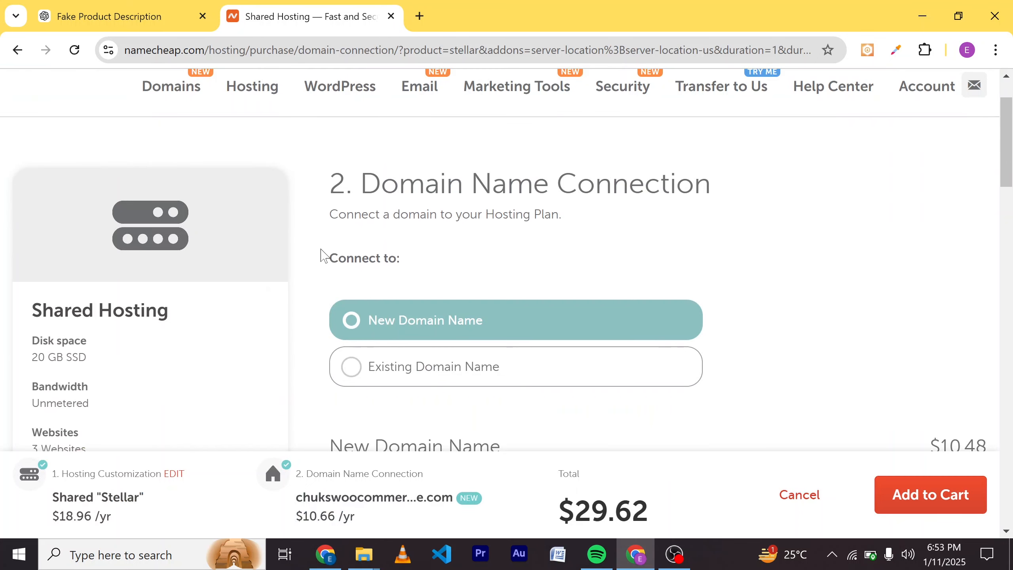
{"action": "scroll", "coordinate": [421, 263], "scroll_direction": "down", "scroll_amount": 2}
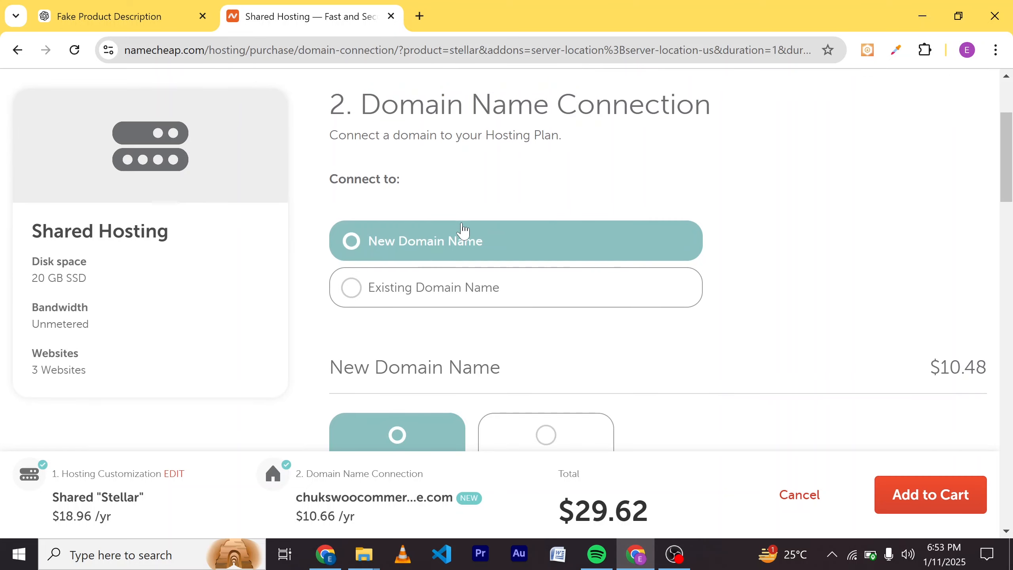
{"action": "scroll", "coordinate": [515, 259], "scroll_direction": "down", "scroll_amount": 4}
{"action": "scroll", "coordinate": [510, 280], "scroll_direction": "down", "scroll_amount": 2}
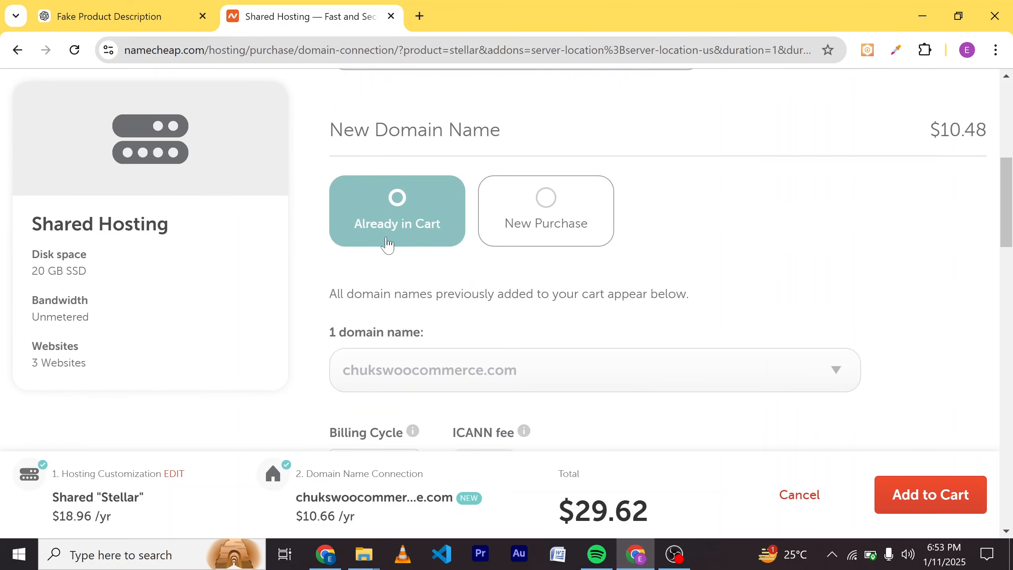
{"action": "scroll", "coordinate": [469, 273], "scroll_direction": "down", "scroll_amount": 2}
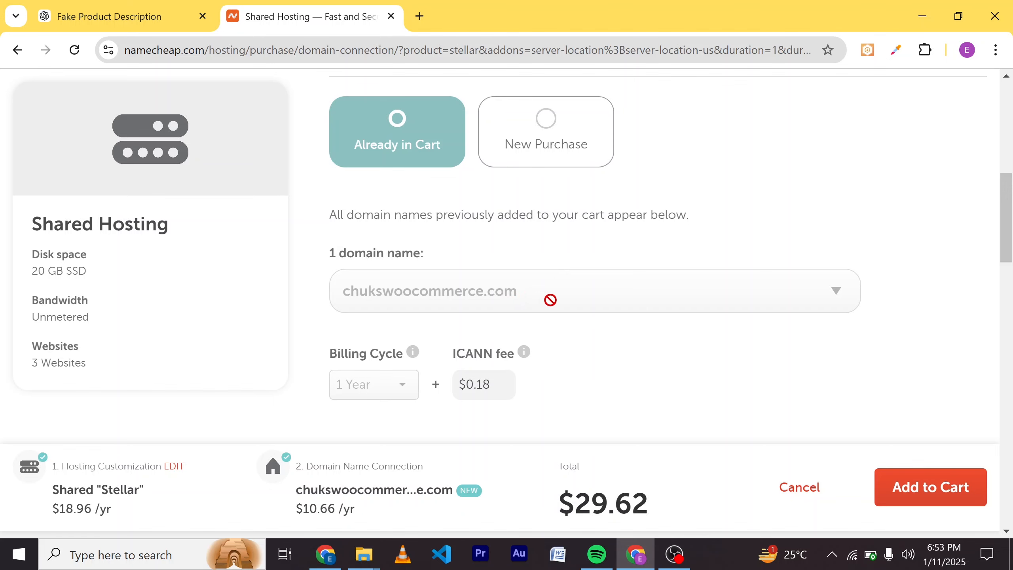
{"action": "scroll", "coordinate": [626, 341], "scroll_direction": "down", "scroll_amount": 1}
{"action": "scroll", "coordinate": [626, 341], "scroll_direction": "down", "scroll_amount": 2}
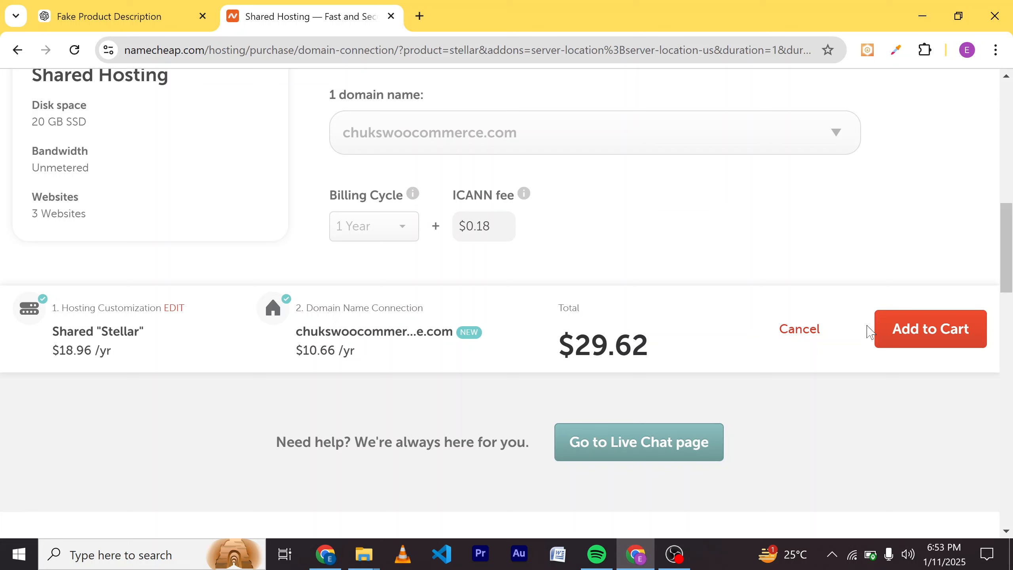
{"action": "left_click", "coordinate": [901, 331]}
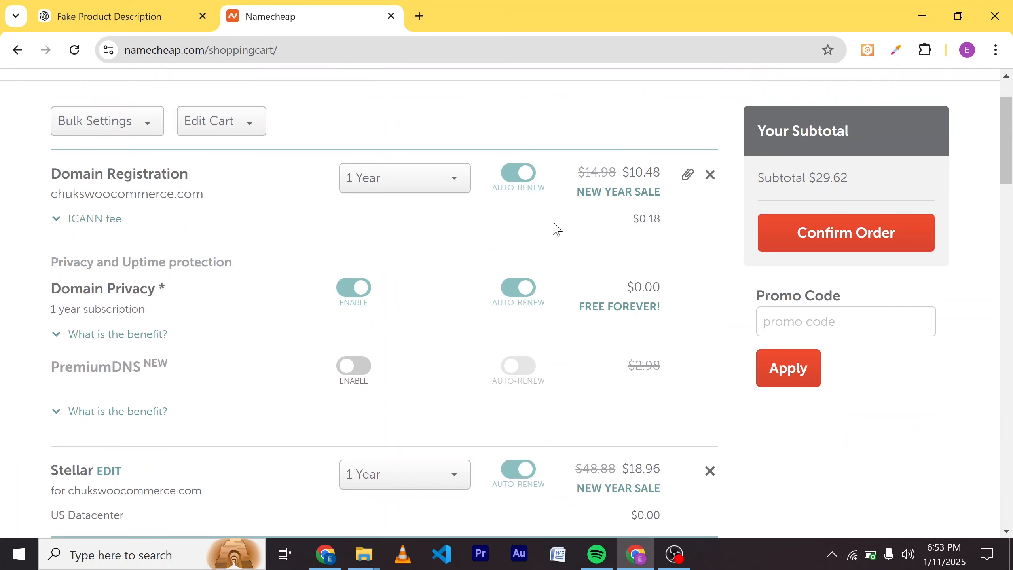
Review the shopping cart's domain registration, Stellar plan and suggested add-ons, and confirm the order.
{"action": "scroll", "coordinate": [608, 219], "scroll_direction": "down", "scroll_amount": 7}
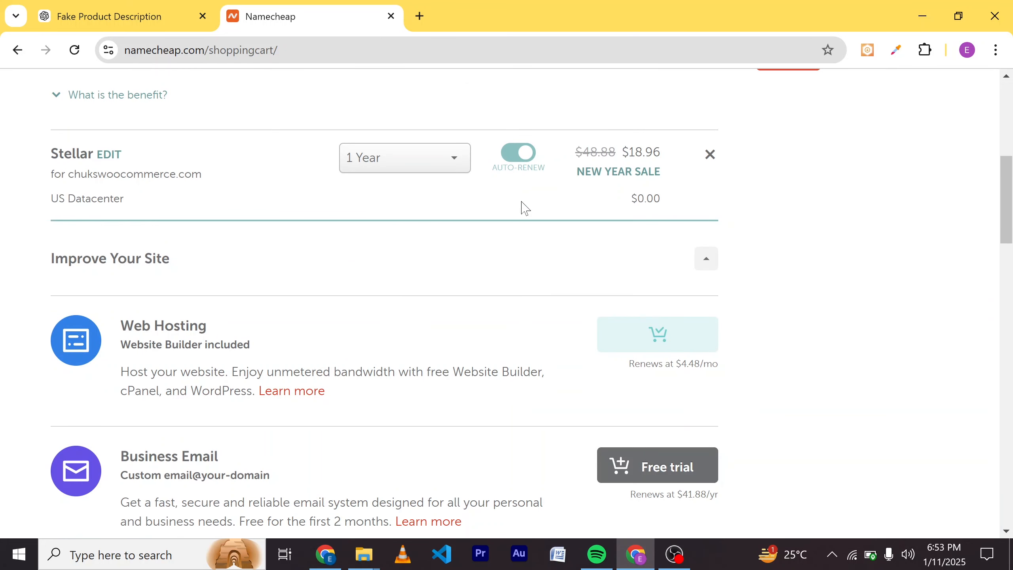
{"action": "scroll", "coordinate": [482, 229], "scroll_direction": "down", "scroll_amount": 10}
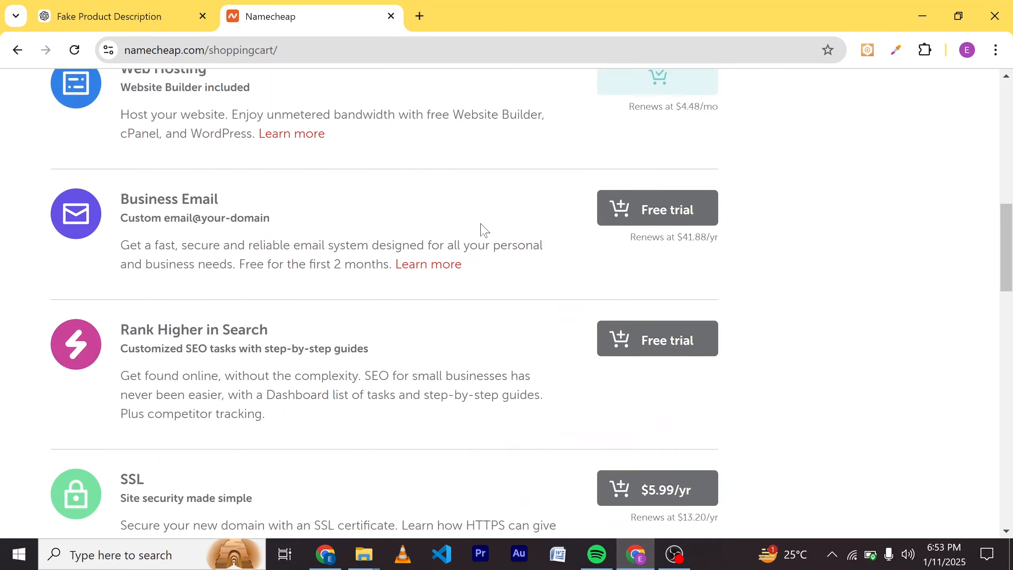
{"action": "scroll", "coordinate": [482, 229], "scroll_direction": "up", "scroll_amount": 20}
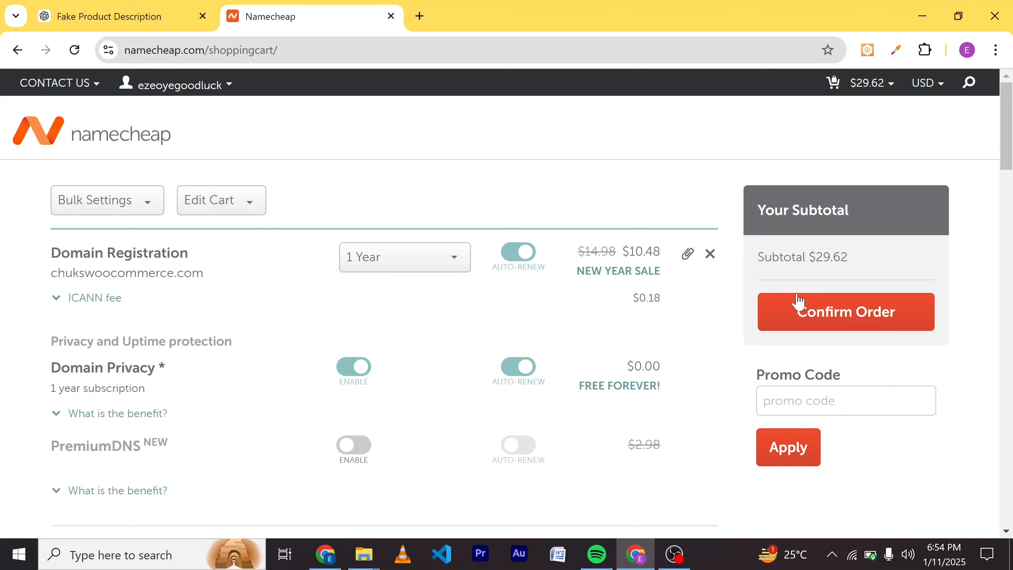
{"action": "left_click", "coordinate": [814, 315]}
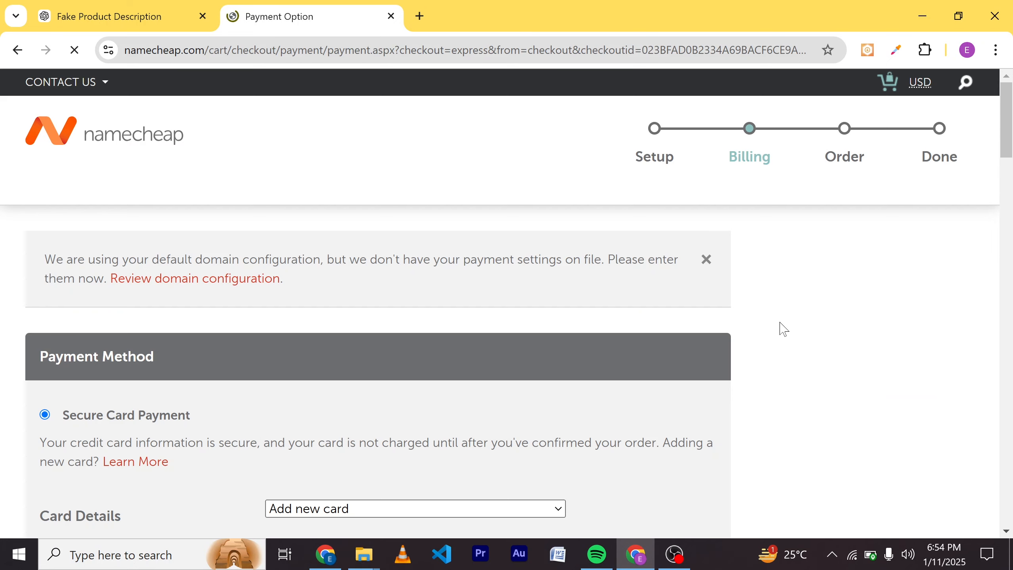
Examine the billing page's card fields, billing address, PayPal and account funds options, and the cart summary.
{"action": "scroll", "coordinate": [779, 331], "scroll_direction": "down", "scroll_amount": 4}
{"action": "scroll", "coordinate": [777, 332], "scroll_direction": "up", "scroll_amount": 3}
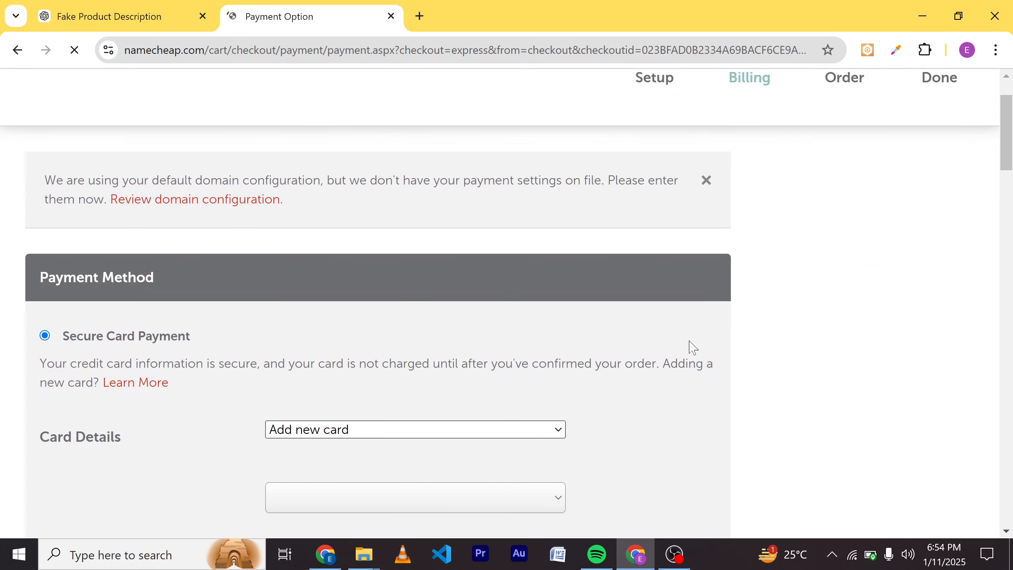
{"action": "scroll", "coordinate": [683, 341], "scroll_direction": "down", "scroll_amount": 5}
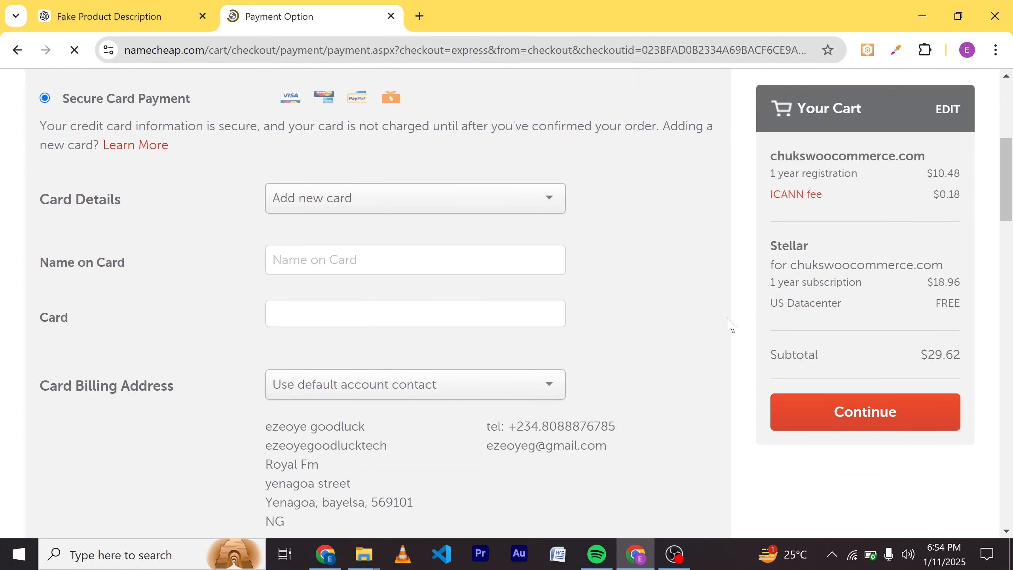
{"action": "scroll", "coordinate": [484, 279], "scroll_direction": "down", "scroll_amount": 5}
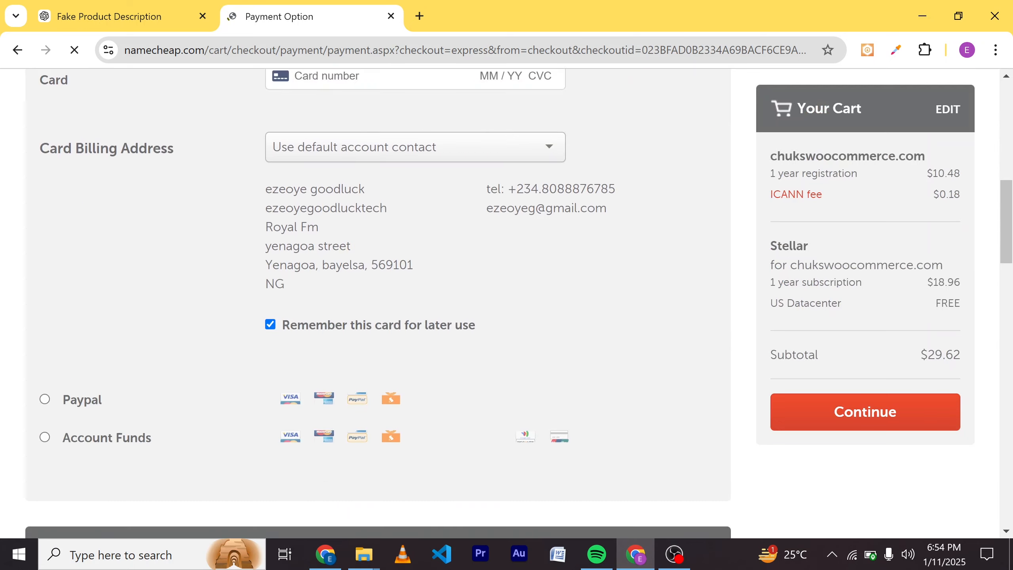
{"action": "scroll", "coordinate": [401, 310], "scroll_direction": "up", "scroll_amount": 5}
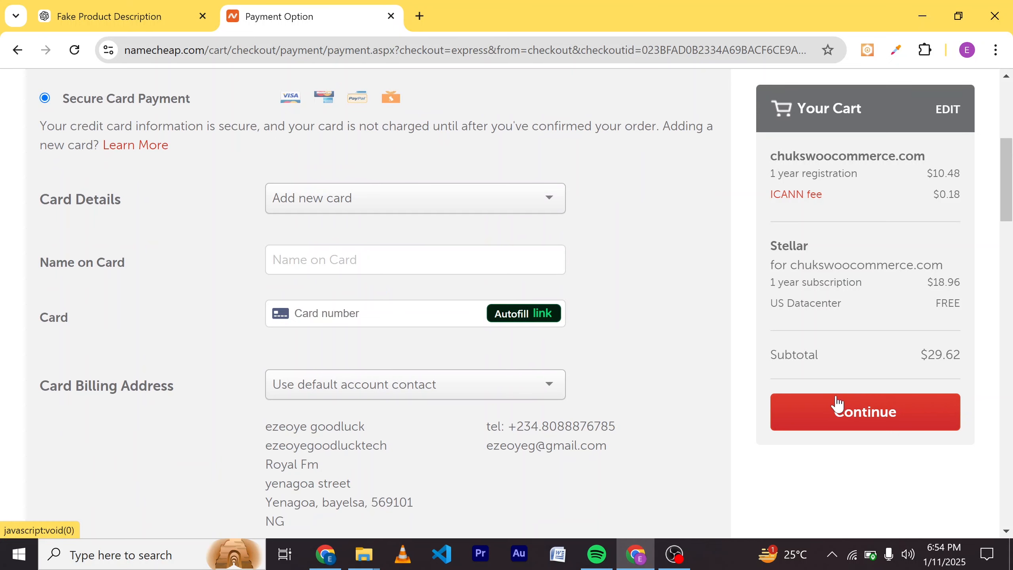
{"action": "scroll", "coordinate": [660, 344], "scroll_direction": "up", "scroll_amount": 5}
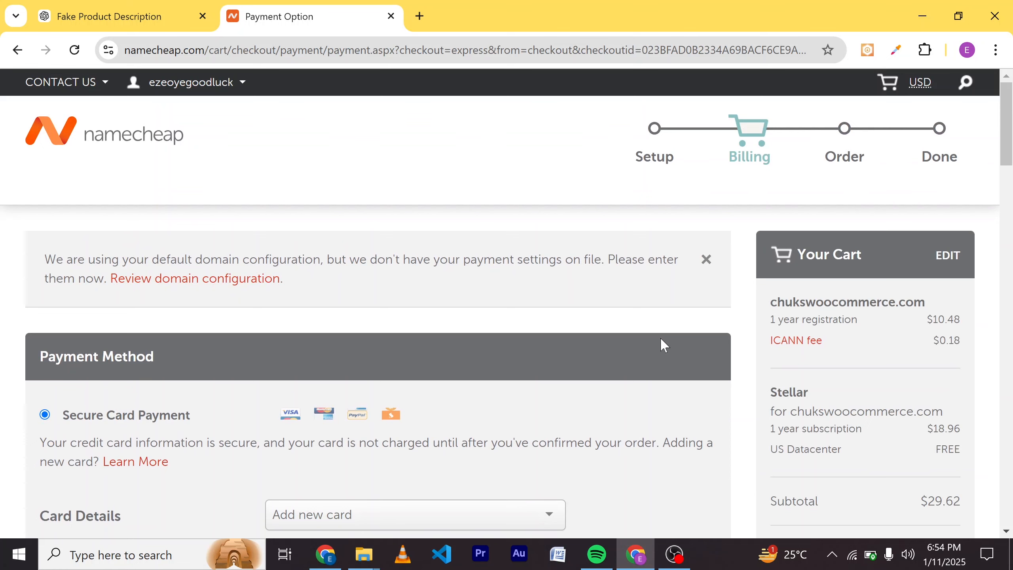
Leave the checkout for the Namecheap home page and open the account dashboard.
{"action": "left_click", "coordinate": [146, 154]}
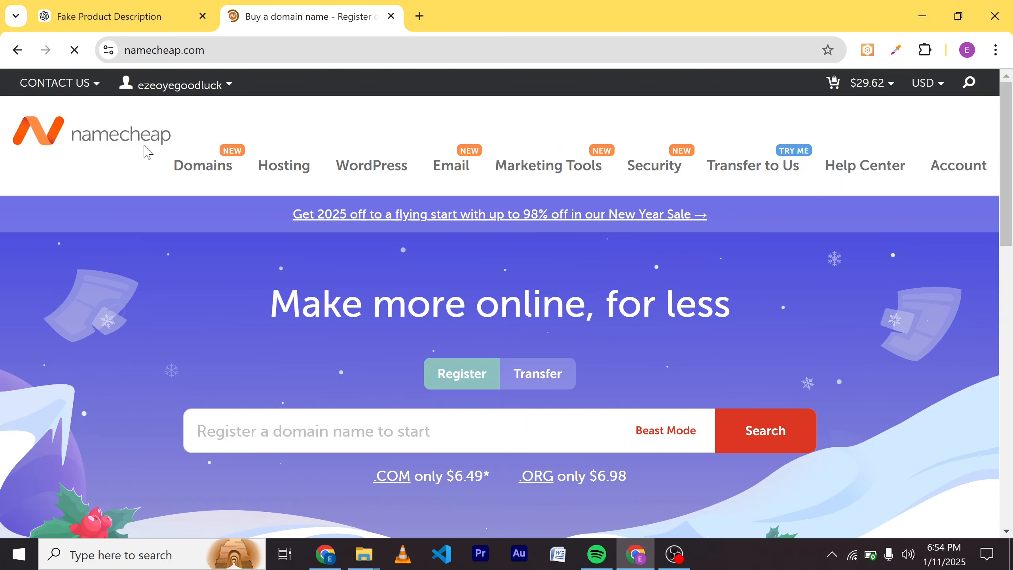
{"action": "mouse_move", "coordinate": [926, 179]}
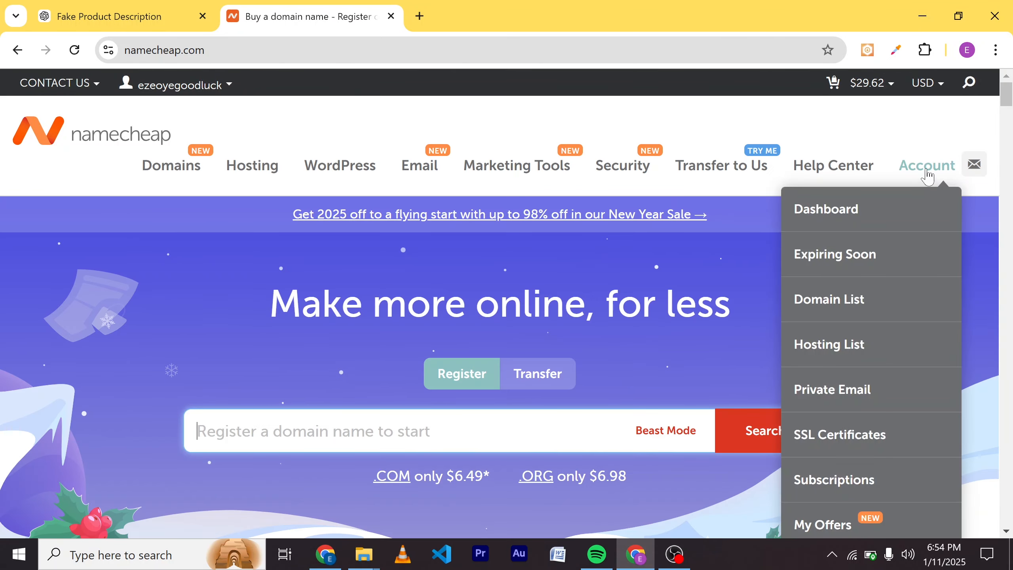
{"action": "left_click", "coordinate": [840, 220]}
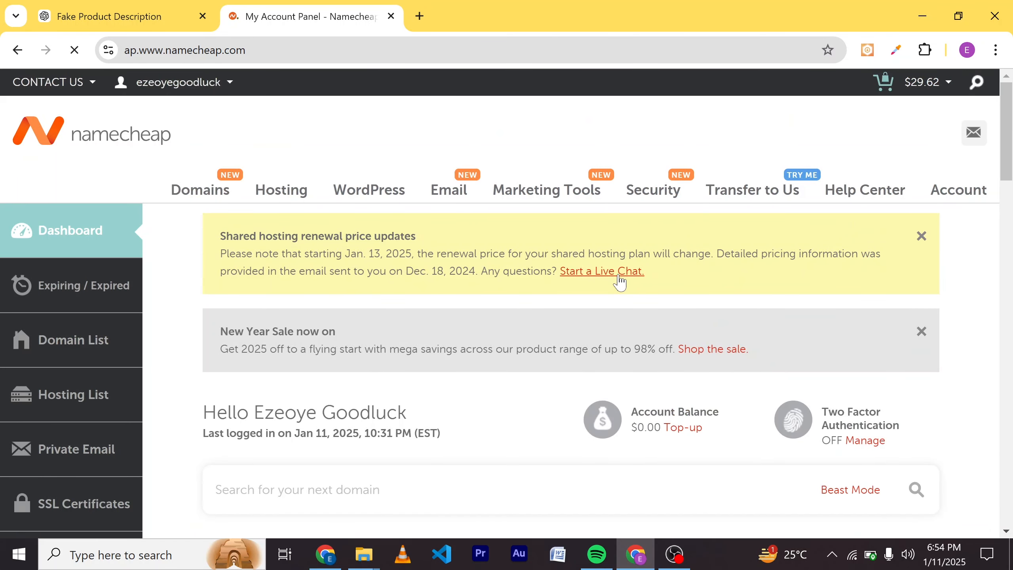
Open cPanel for the active Stellar hosting plan of the domain listed as recently active in the account.
{"action": "scroll", "coordinate": [534, 330], "scroll_direction": "down", "scroll_amount": 5}
{"action": "scroll", "coordinate": [465, 317], "scroll_direction": "down", "scroll_amount": 2}
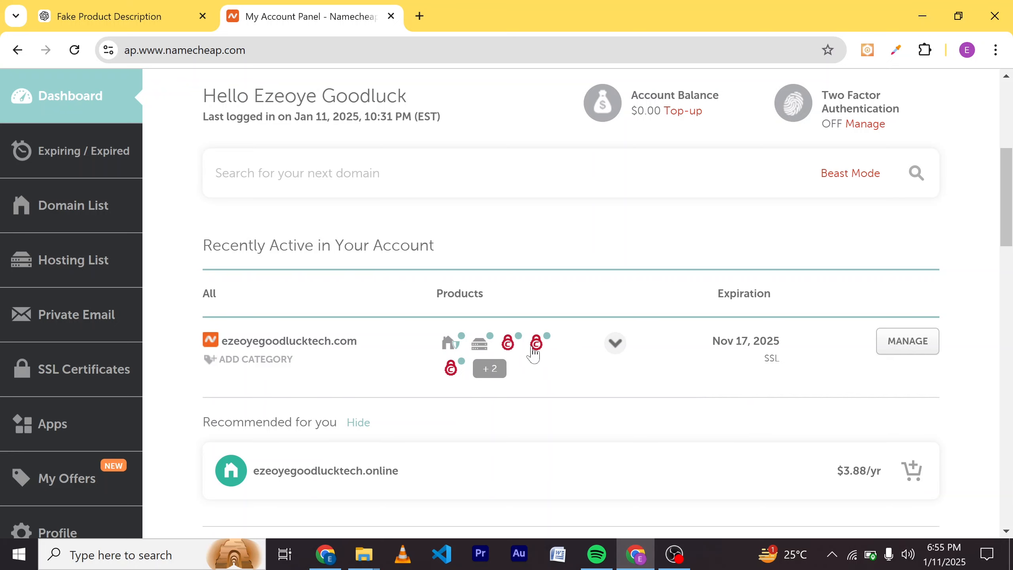
{"action": "mouse_move", "coordinate": [478, 350]}
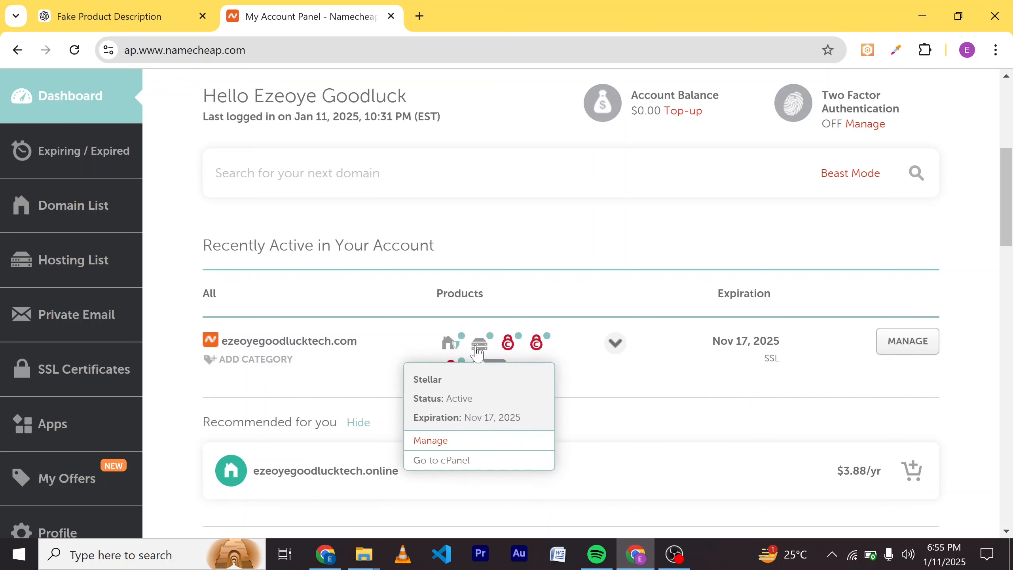
{"action": "left_click", "coordinate": [453, 464]}
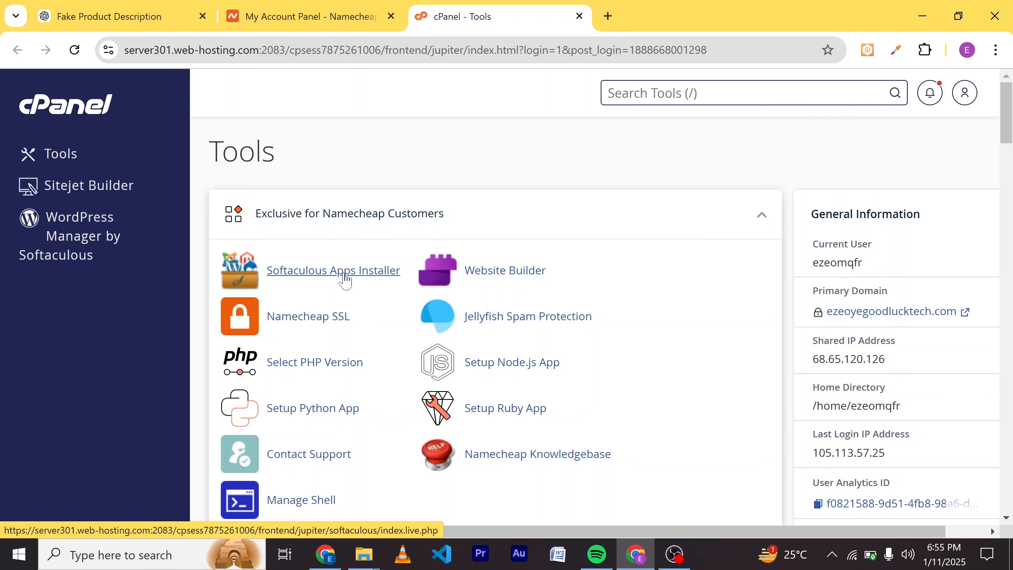
Look through the cPanel tool sections, including Files, Email, Databases, Domains, Security and Software, and return to the Namecheap customer tools.
{"action": "scroll", "coordinate": [534, 301], "scroll_direction": "down", "scroll_amount": 10}
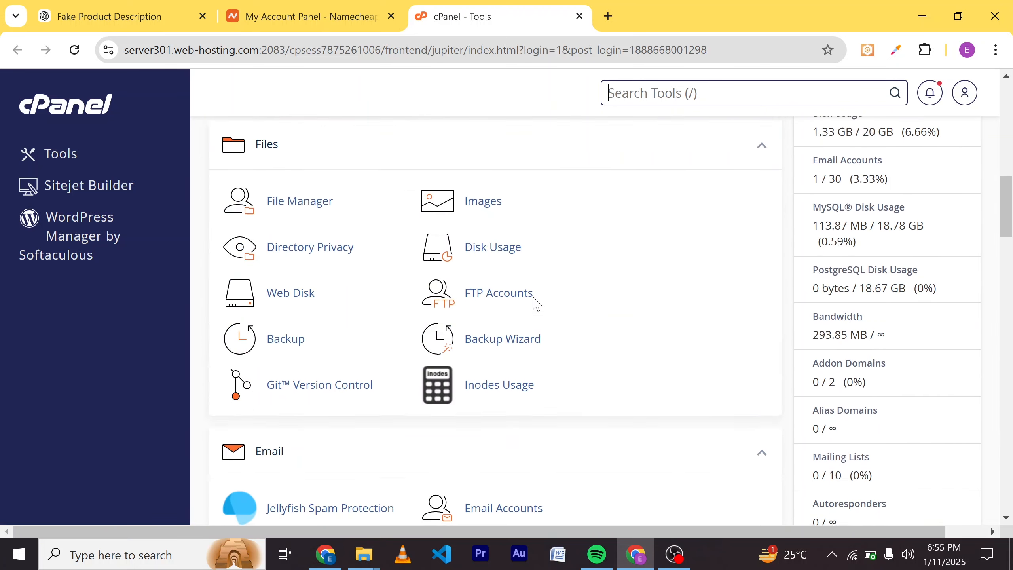
{"action": "scroll", "coordinate": [338, 276], "scroll_direction": "up", "scroll_amount": 6}
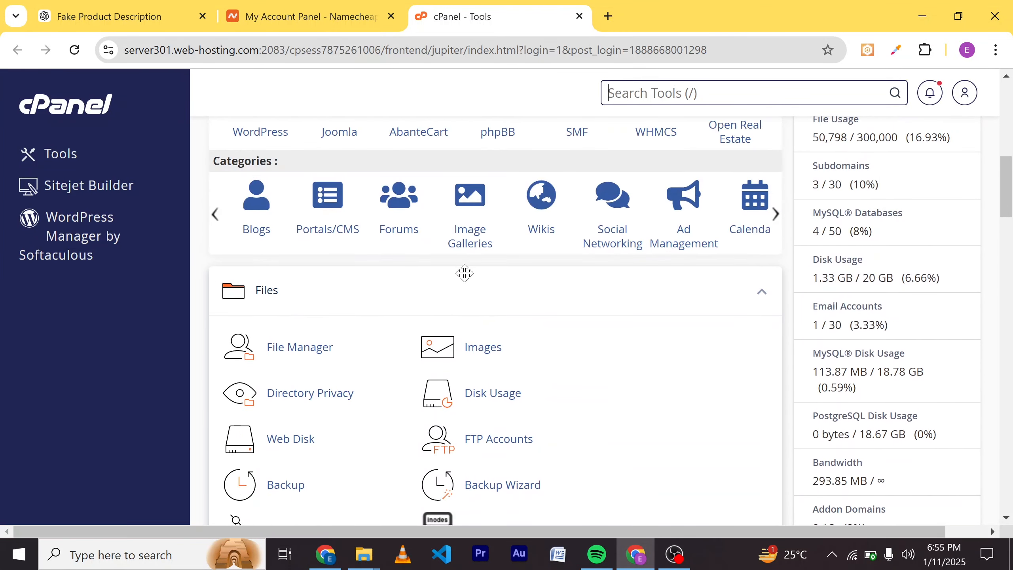
{"action": "scroll", "coordinate": [396, 400], "scroll_direction": "down", "scroll_amount": 8}
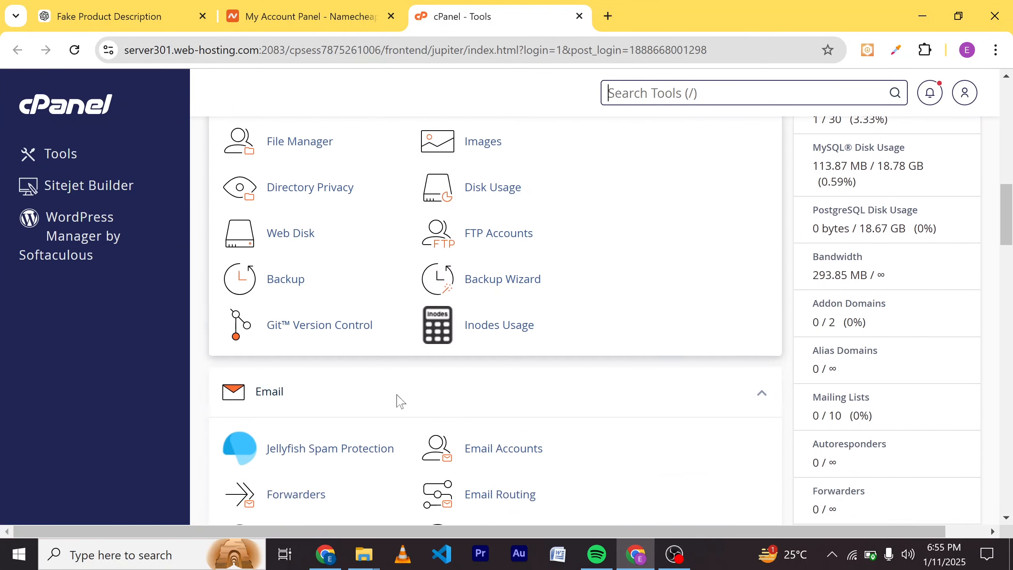
{"action": "scroll", "coordinate": [378, 404], "scroll_direction": "down", "scroll_amount": 1}
{"action": "scroll", "coordinate": [371, 405], "scroll_direction": "down", "scroll_amount": 9}
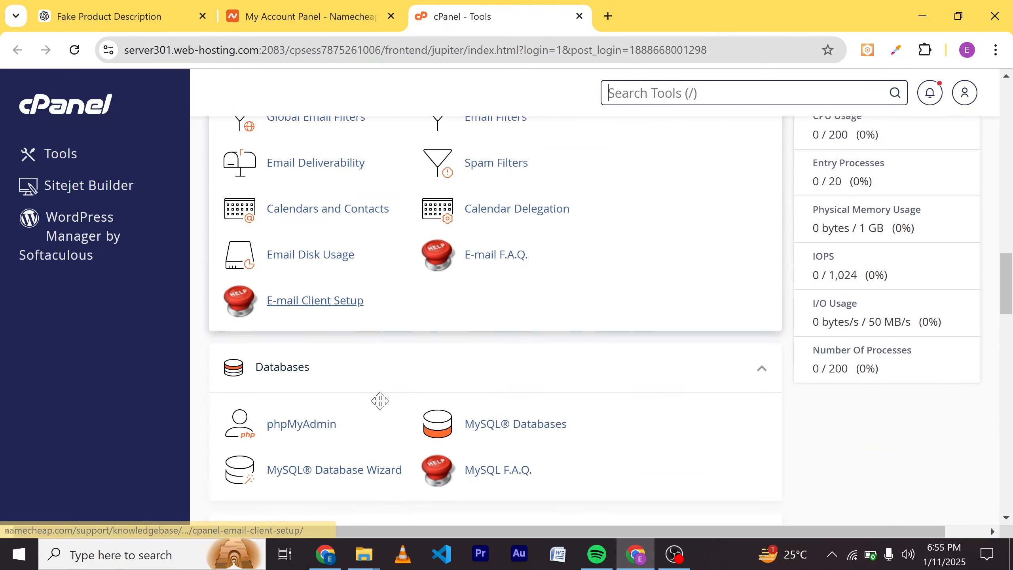
{"action": "scroll", "coordinate": [380, 403], "scroll_direction": "up", "scroll_amount": 2}
{"action": "scroll", "coordinate": [382, 409], "scroll_direction": "down", "scroll_amount": 20}
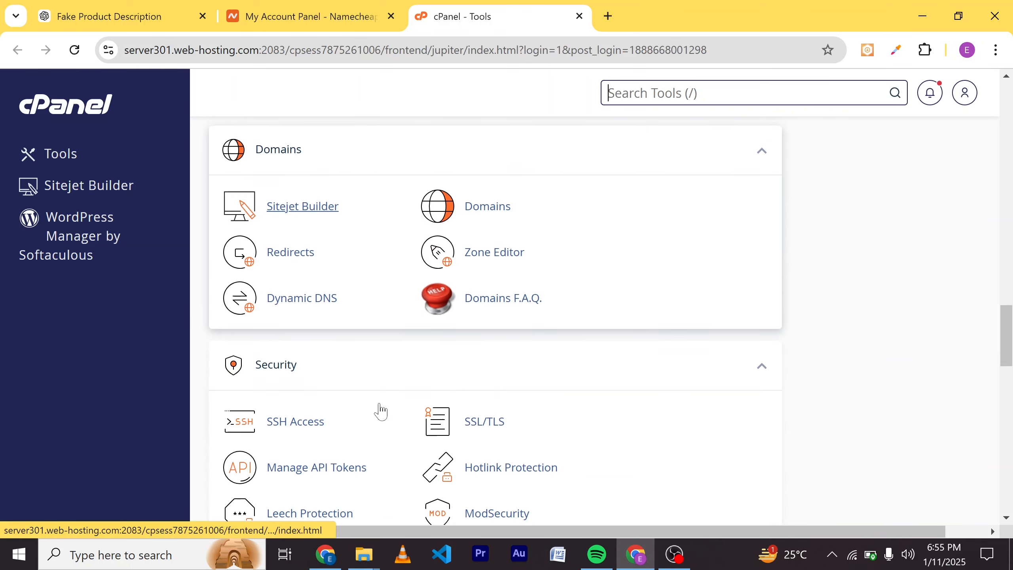
{"action": "scroll", "coordinate": [382, 409], "scroll_direction": "down", "scroll_amount": 2}
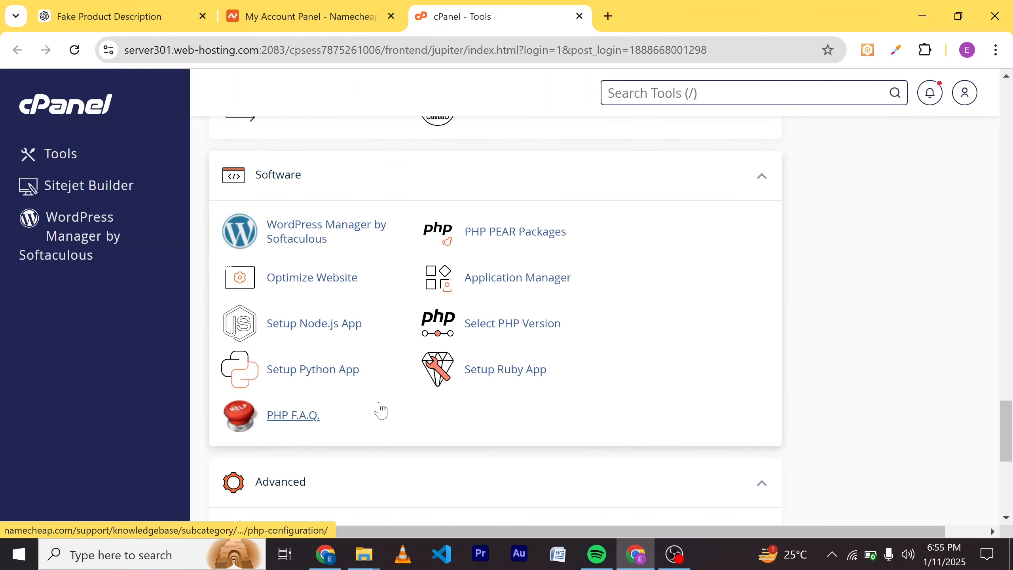
{"action": "scroll", "coordinate": [382, 409], "scroll_direction": "up", "scroll_amount": 20}
{"action": "scroll", "coordinate": [381, 409], "scroll_direction": "up", "scroll_amount": 12}
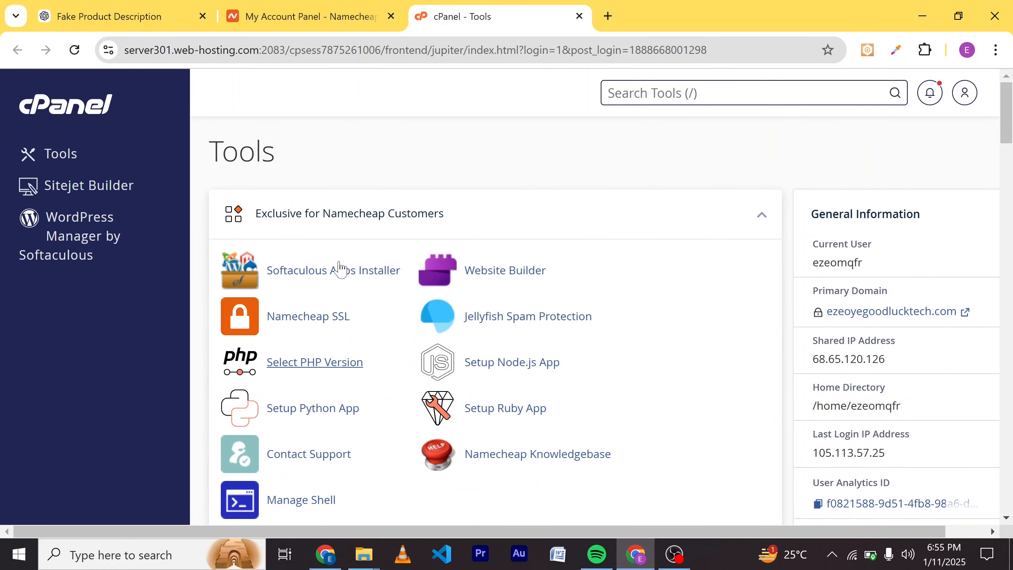
Open the WordPress script page in the Softaculous Apps Installer.
{"action": "left_click", "coordinate": [303, 281]}
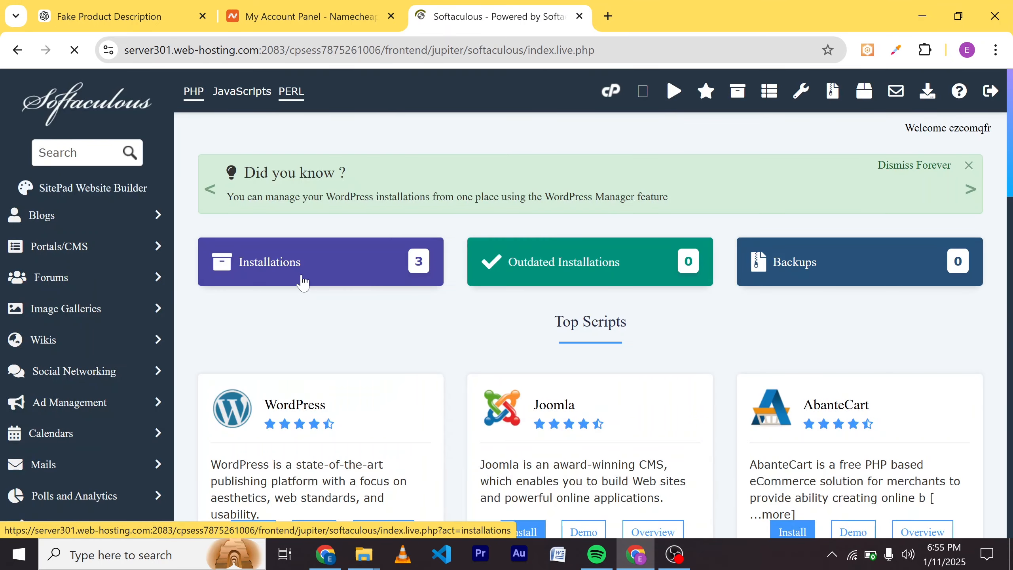
{"action": "scroll", "coordinate": [303, 282], "scroll_direction": "down", "scroll_amount": 3}
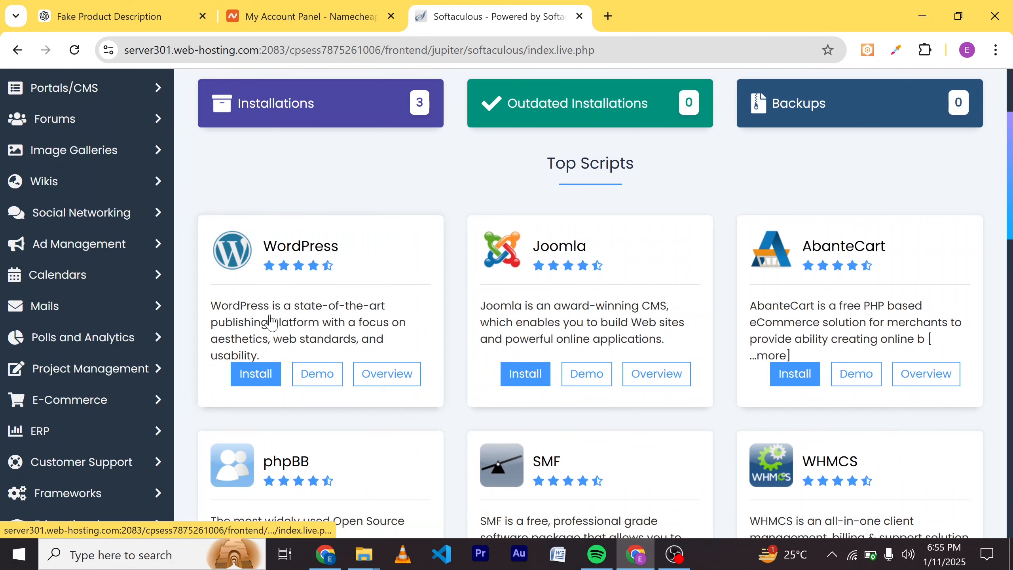
{"action": "left_click", "coordinate": [255, 376]}
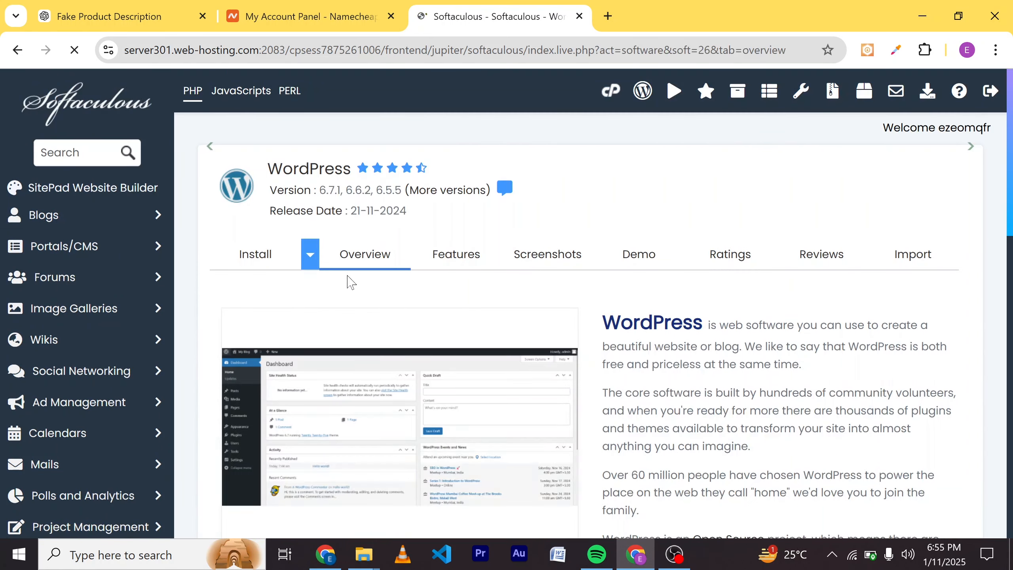
Examine the WordPress overview page, including its description, space requirements, software support and current installations.
{"action": "scroll", "coordinate": [495, 322], "scroll_direction": "down", "scroll_amount": 3}
{"action": "scroll", "coordinate": [494, 316], "scroll_direction": "down", "scroll_amount": 4}
{"action": "scroll", "coordinate": [494, 317], "scroll_direction": "up", "scroll_amount": 7}
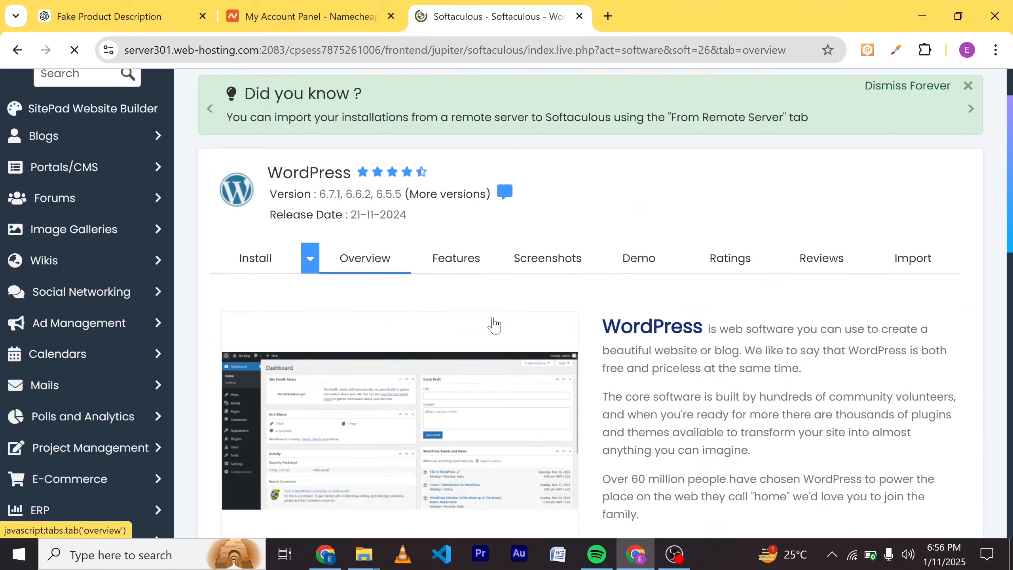
{"action": "scroll", "coordinate": [439, 347], "scroll_direction": "down", "scroll_amount": 3}
{"action": "scroll", "coordinate": [441, 356], "scroll_direction": "down", "scroll_amount": 3}
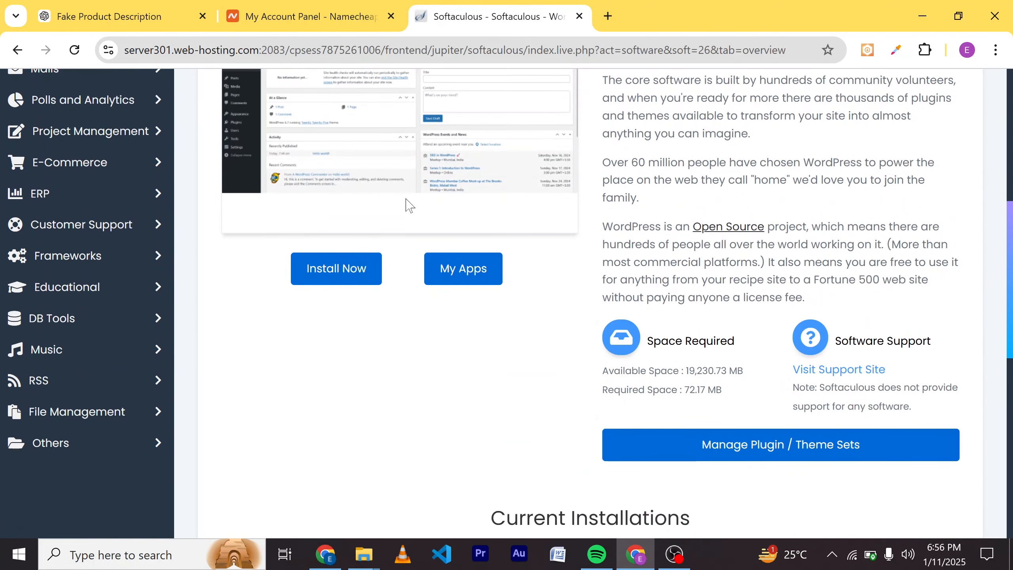
{"action": "scroll", "coordinate": [509, 203], "scroll_direction": "up", "scroll_amount": 6}
{"action": "scroll", "coordinate": [401, 337], "scroll_direction": "down", "scroll_amount": 1}
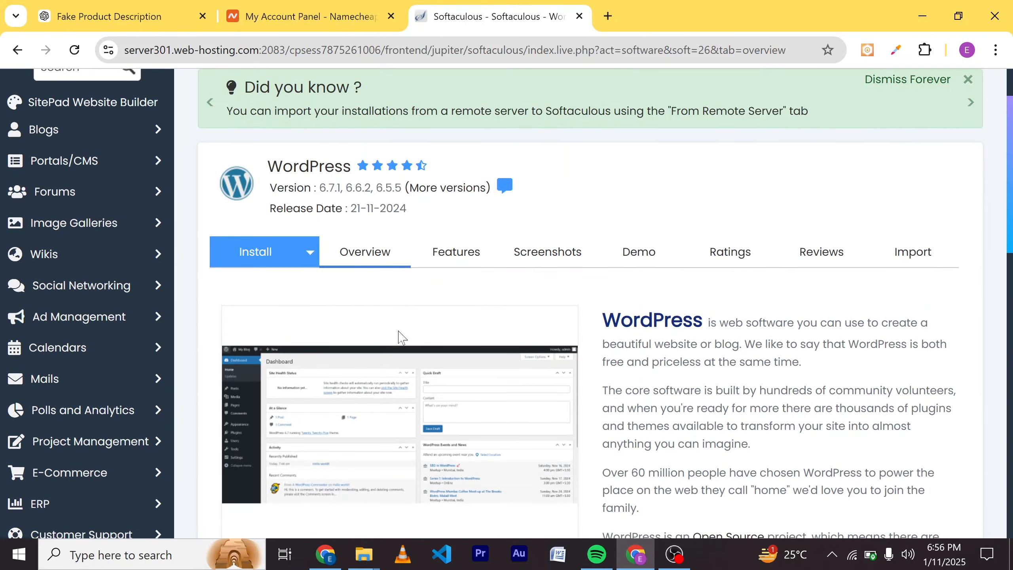
{"action": "scroll", "coordinate": [401, 337], "scroll_direction": "down", "scroll_amount": 7}
Open the WordPress installation form and choose the woocommerce subdomain as the installation domain.
{"action": "left_click", "coordinate": [326, 279]}
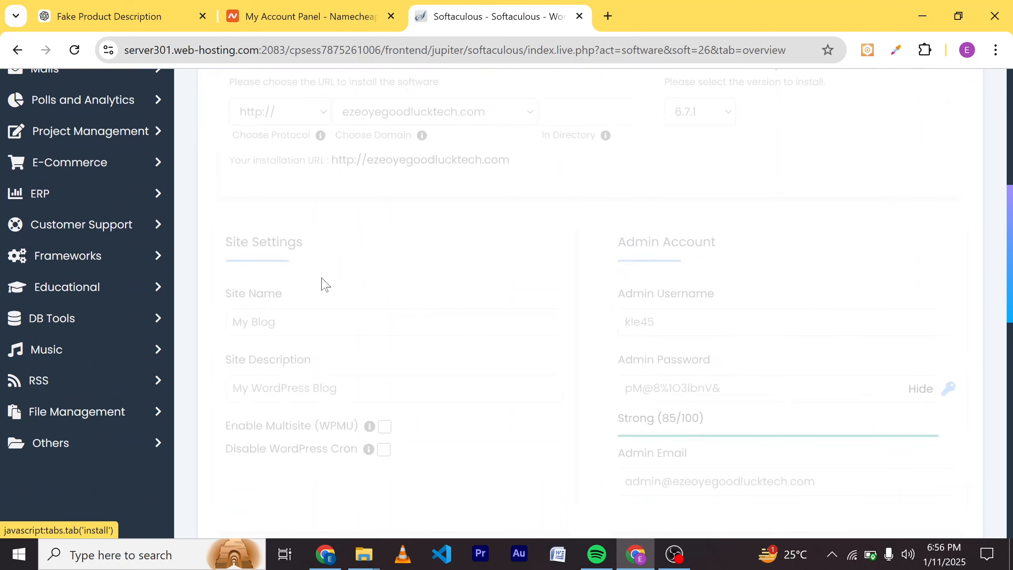
{"action": "scroll", "coordinate": [437, 248], "scroll_direction": "up", "scroll_amount": 2}
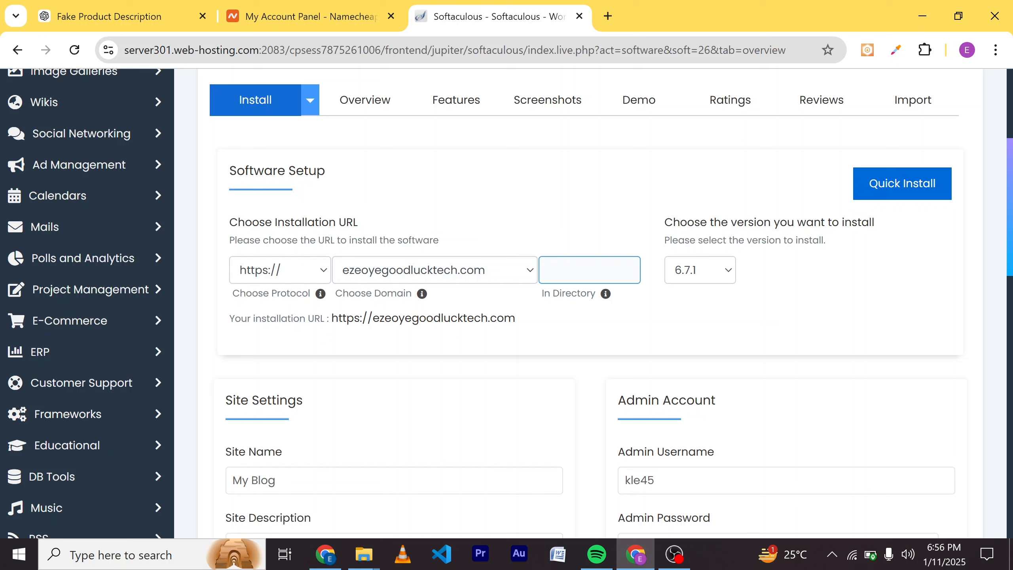
{"action": "left_click", "coordinate": [511, 269]}
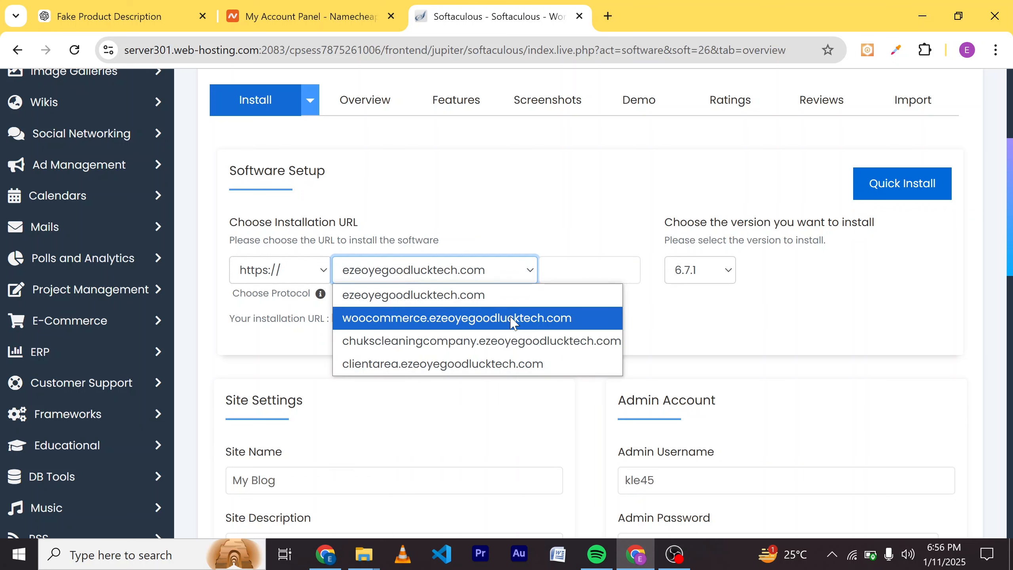
{"action": "left_click", "coordinate": [451, 318]}
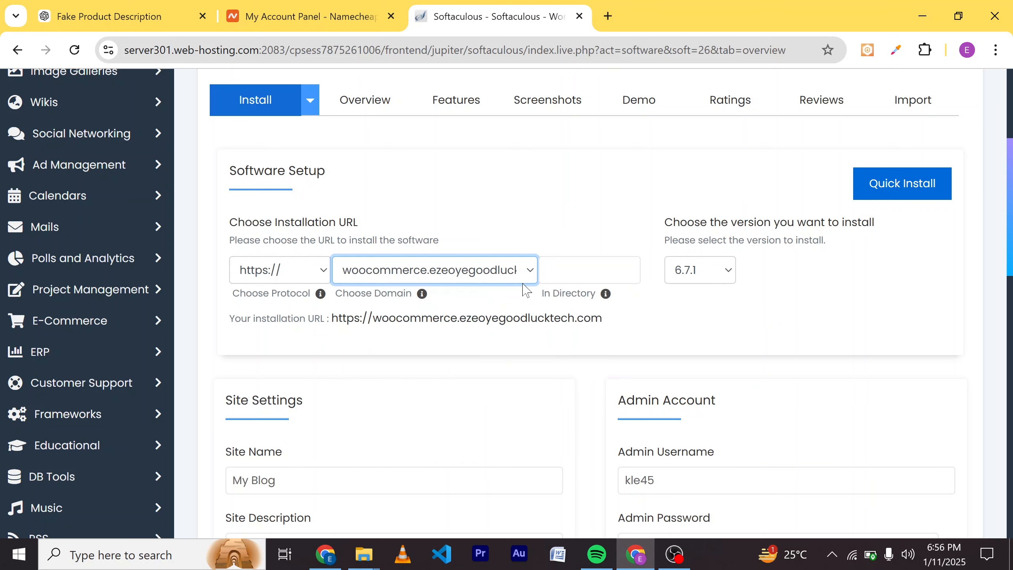
Review the site settings, admin account and plugin options of the form, and install WordPress.
{"action": "scroll", "coordinate": [439, 316], "scroll_direction": "down", "scroll_amount": 2}
{"action": "scroll", "coordinate": [334, 372], "scroll_direction": "down", "scroll_amount": 4}
{"action": "left_click", "coordinate": [294, 283]}
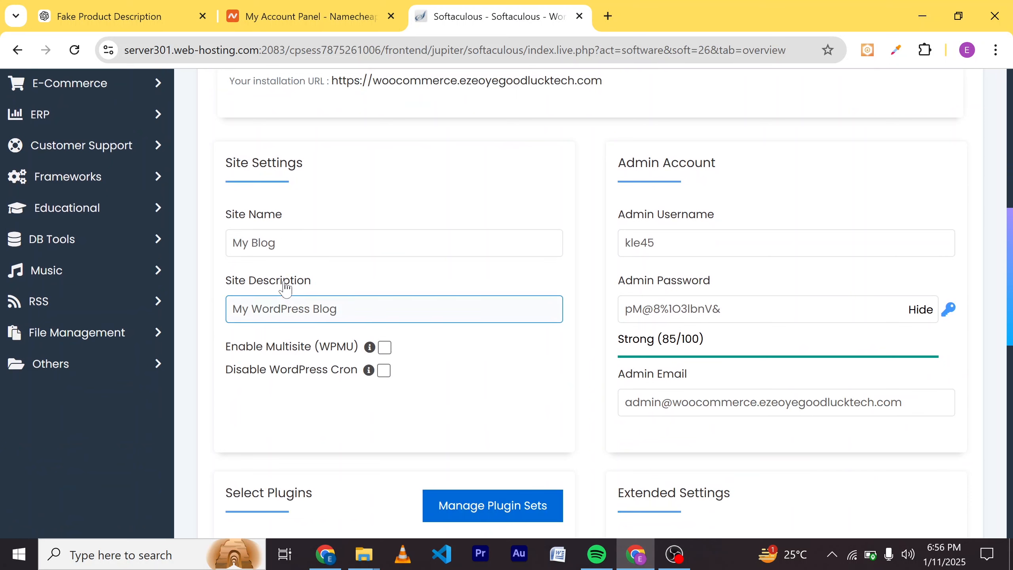
{"action": "double_click", "coordinate": [262, 242]}
{"action": "left_click_drag", "start_coordinate": [248, 255], "coordinate": [227, 256]}
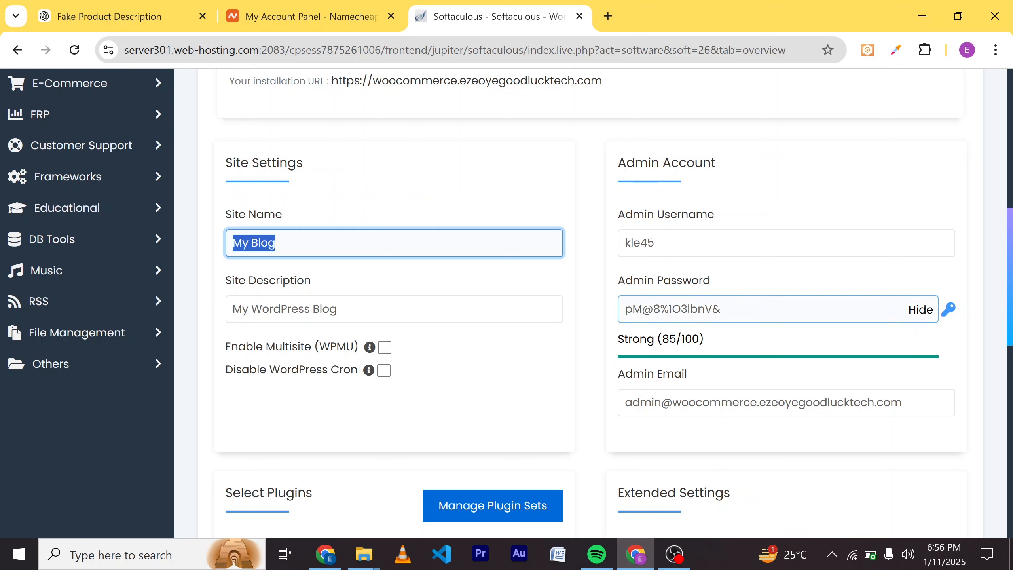
{"action": "scroll", "coordinate": [676, 199], "scroll_direction": "down", "scroll_amount": 15}
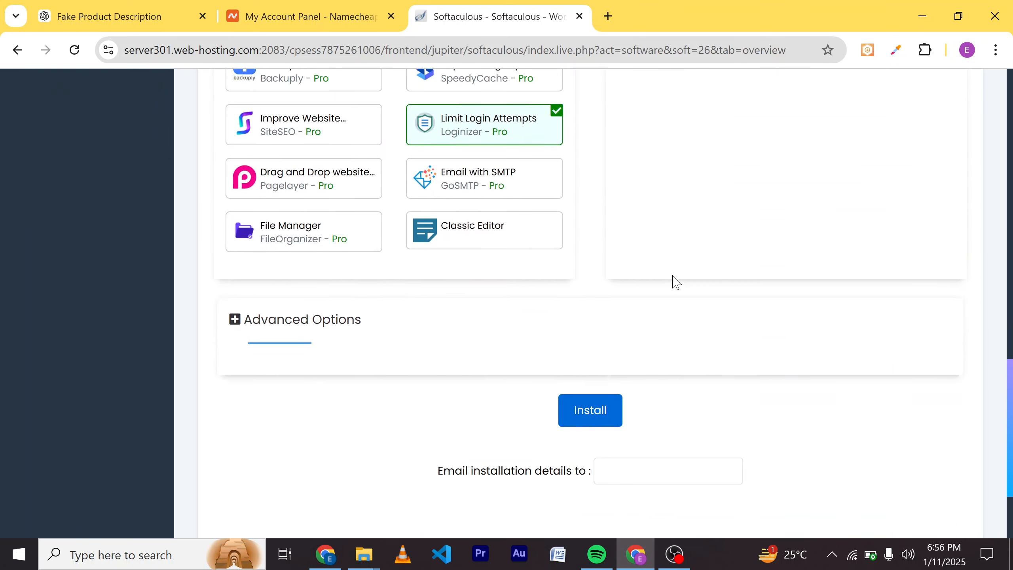
{"action": "left_click", "coordinate": [586, 324]}
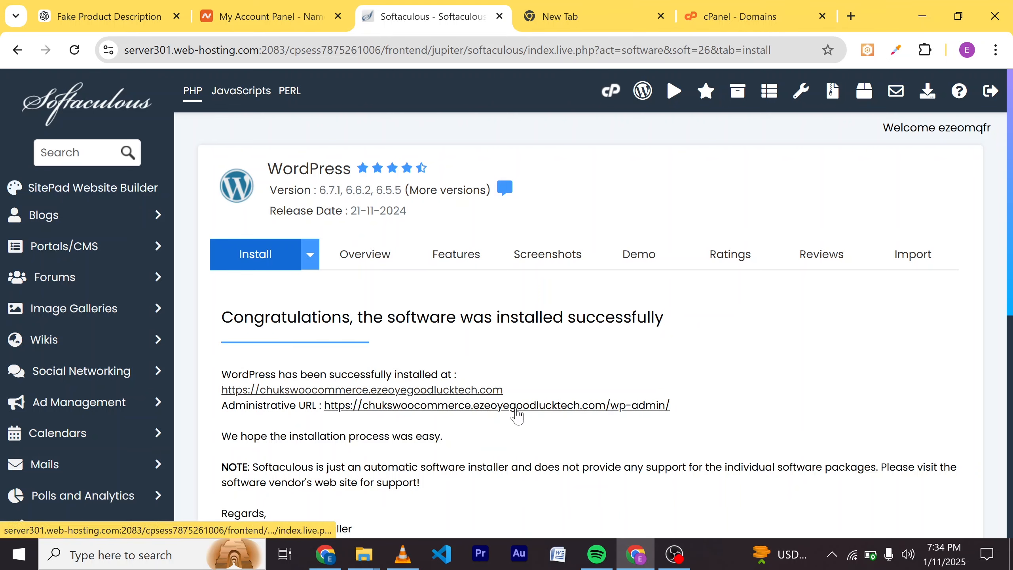
Open the new site's WordPress admin and look through the dashboard's welcome panel and widgets.
{"action": "left_click", "coordinate": [518, 410]}
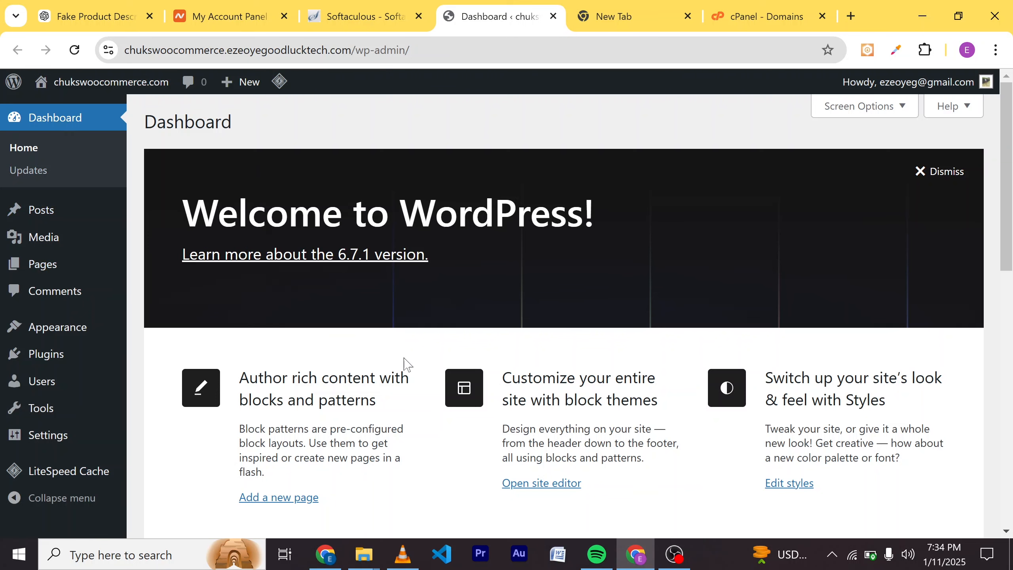
{"action": "scroll", "coordinate": [534, 348], "scroll_direction": "down", "scroll_amount": 10}
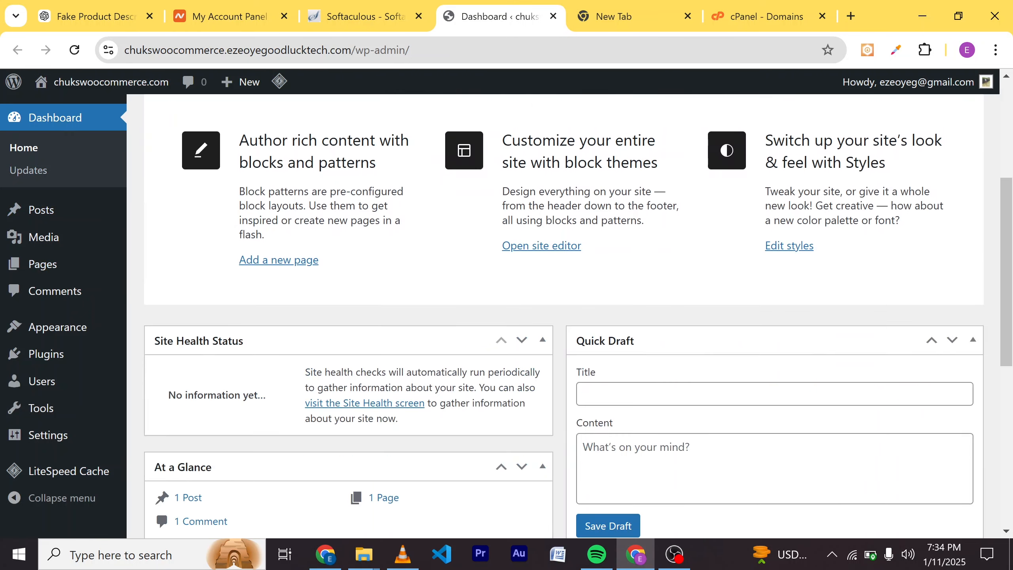
{"action": "scroll", "coordinate": [534, 348], "scroll_direction": "up", "scroll_amount": 7}
{"action": "scroll", "coordinate": [534, 351], "scroll_direction": "down", "scroll_amount": 6}
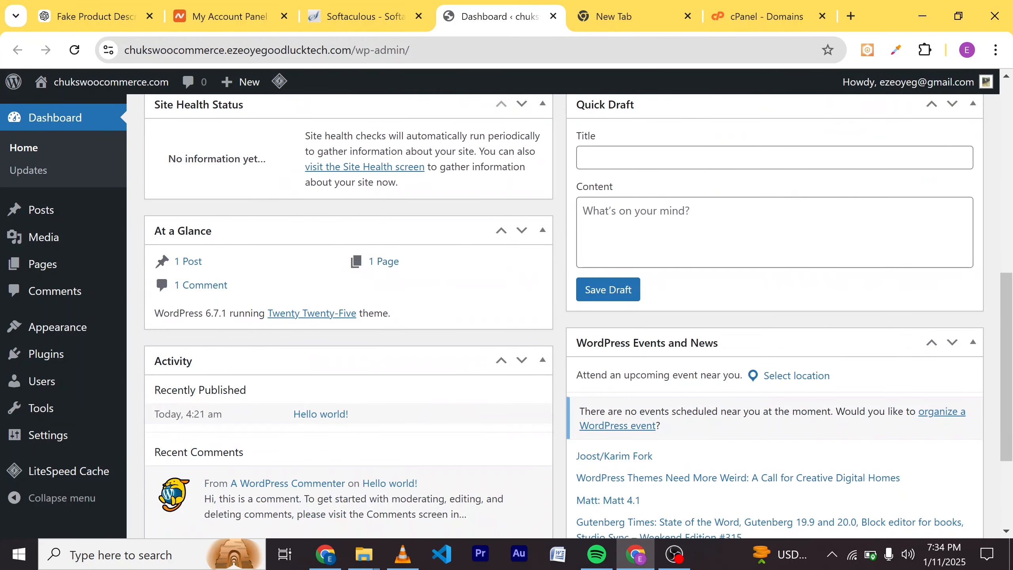
{"action": "scroll", "coordinate": [536, 368], "scroll_direction": "up", "scroll_amount": 7}
{"action": "scroll", "coordinate": [585, 330], "scroll_direction": "up", "scroll_amount": 4}
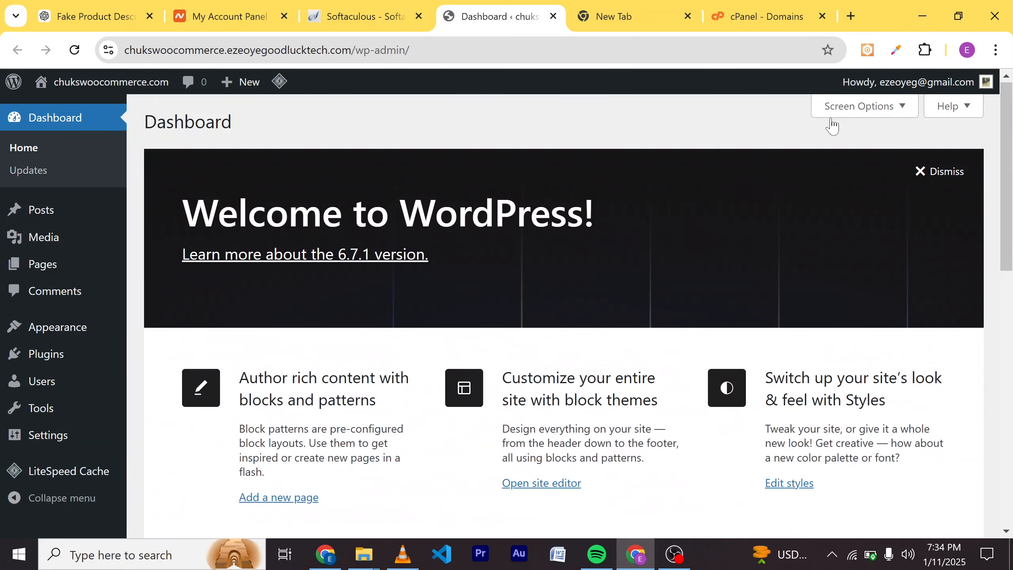
Hide the Welcome, WordPress Events and News, Quick Draft, Activity, At a Glance and Site Health Status boxes from the dashboard.
{"action": "left_click", "coordinate": [862, 107]}
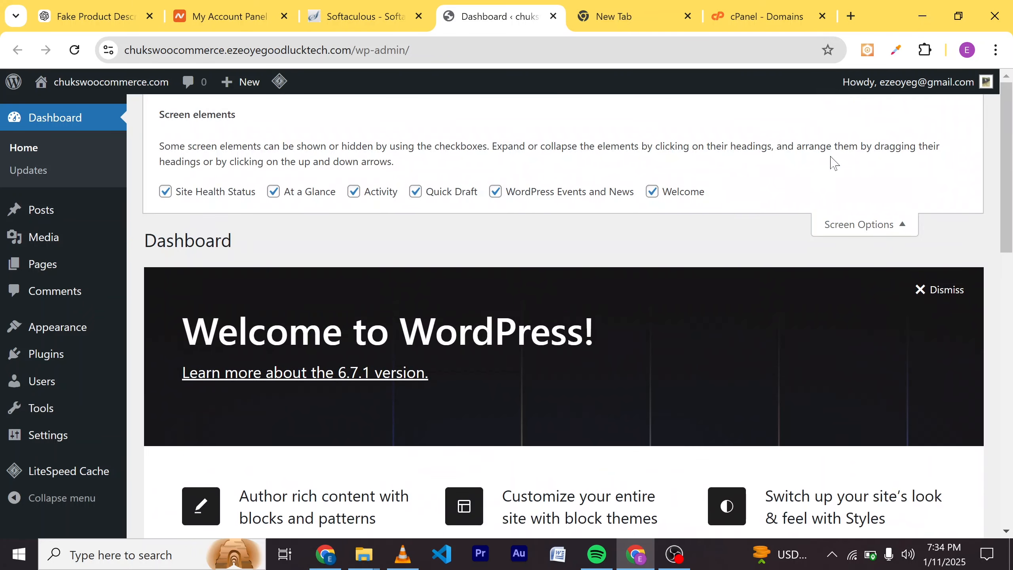
{"action": "left_click", "coordinate": [650, 192]}
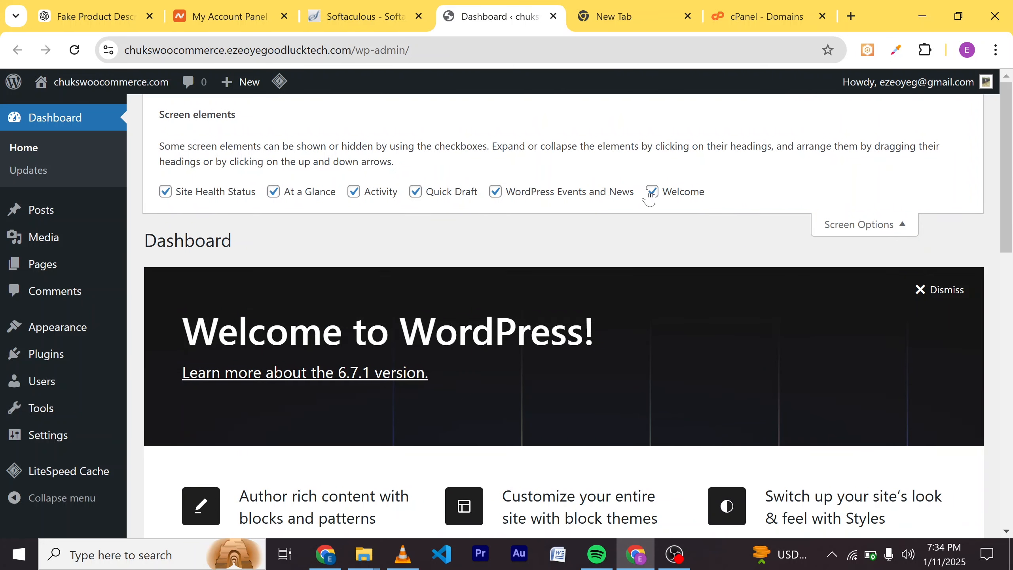
{"action": "left_click", "coordinate": [496, 192]}
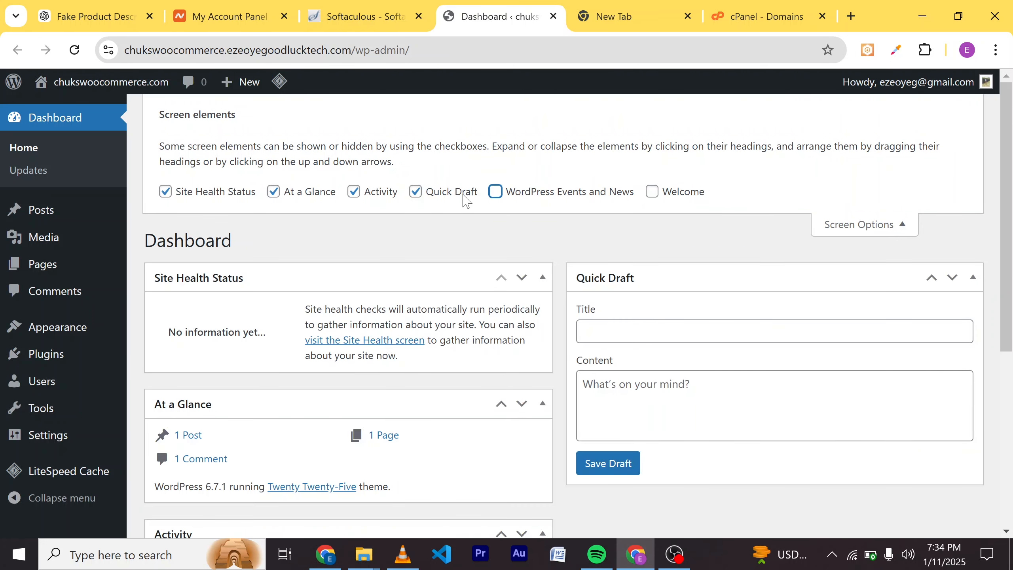
{"action": "left_click", "coordinate": [416, 193]}
{"action": "left_click", "coordinate": [354, 192]}
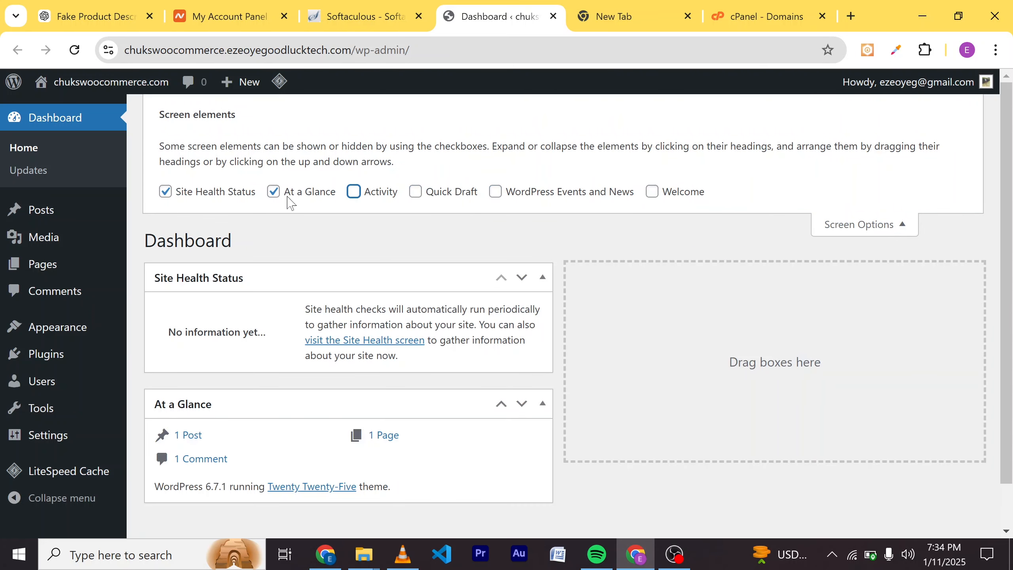
{"action": "left_click", "coordinate": [273, 193]}
{"action": "left_click", "coordinate": [165, 192]}
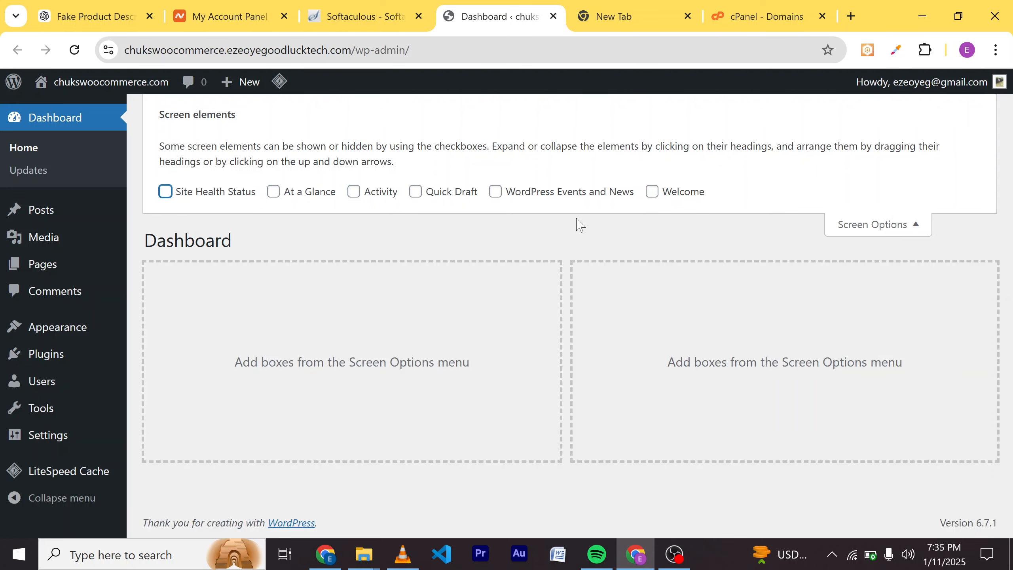
{"action": "left_click", "coordinate": [838, 225]}
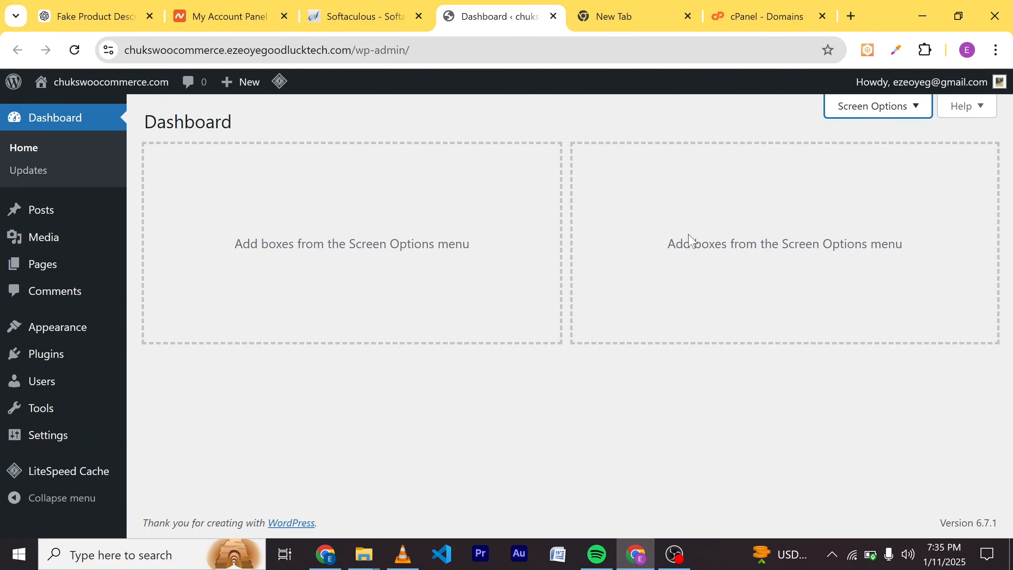
View the site's posts list, media library and installed themes in turn.
{"action": "left_click", "coordinate": [49, 212]}
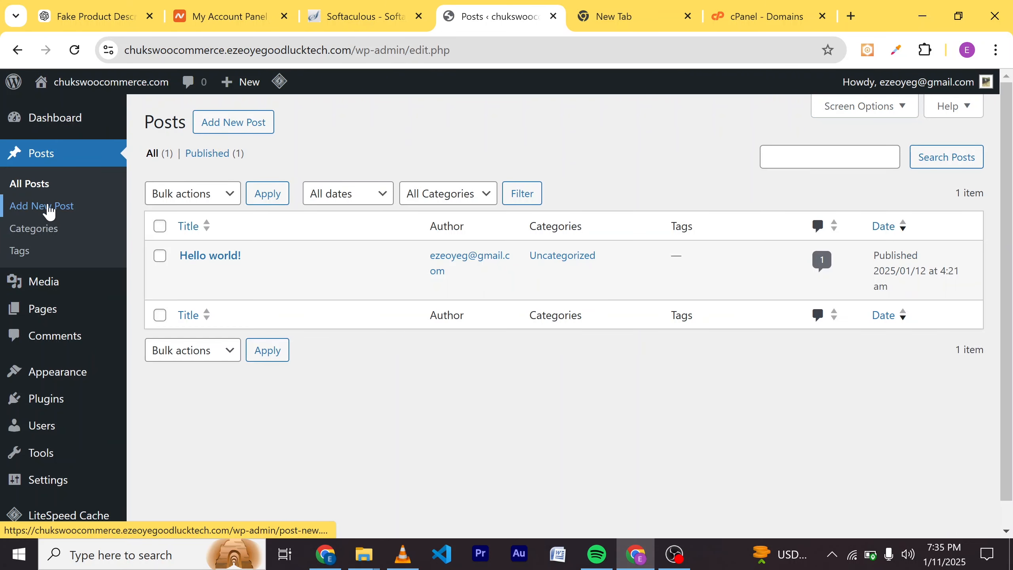
{"action": "mouse_move", "coordinate": [301, 288]}
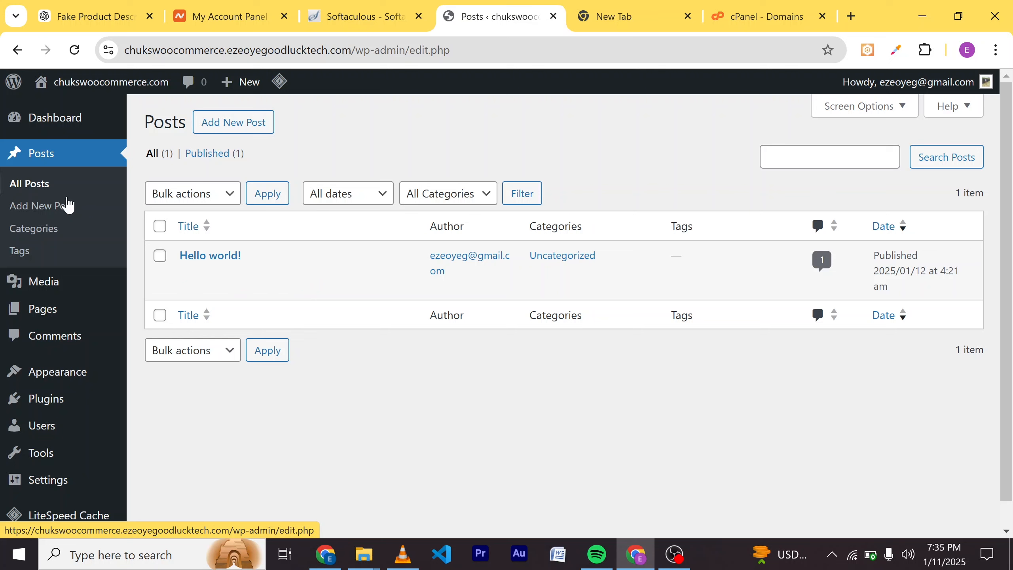
{"action": "left_click", "coordinate": [51, 285]}
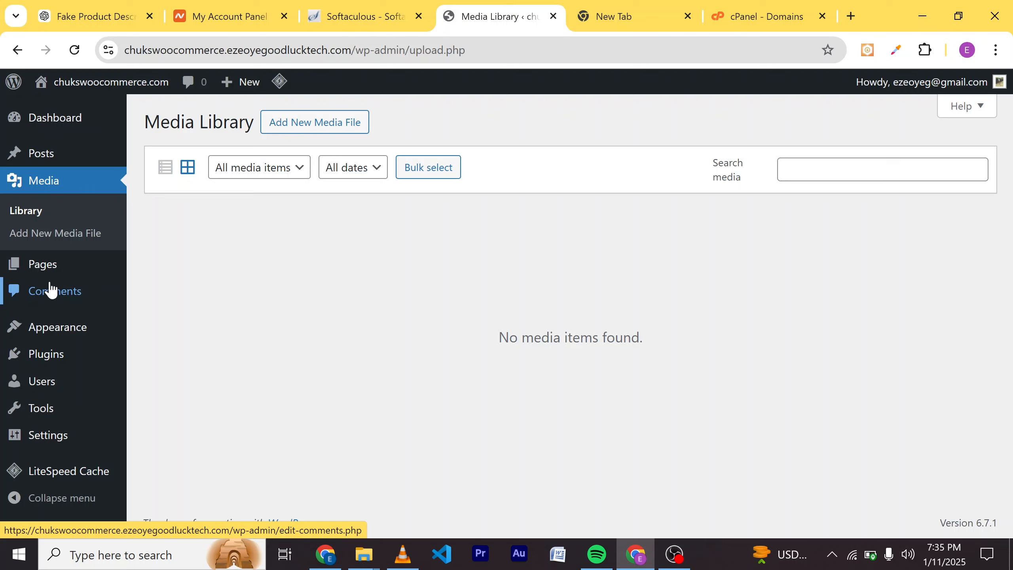
{"action": "left_click", "coordinate": [57, 330]}
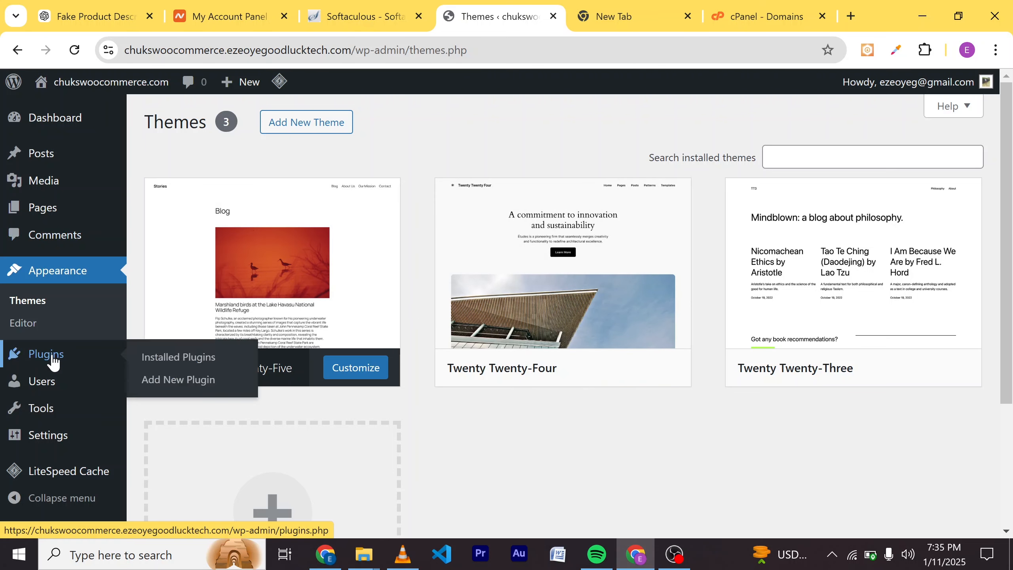
Delete the Akismet Anti-spam and Hello Dolly plugins from the installed plugins.
{"action": "left_click", "coordinate": [51, 356]}
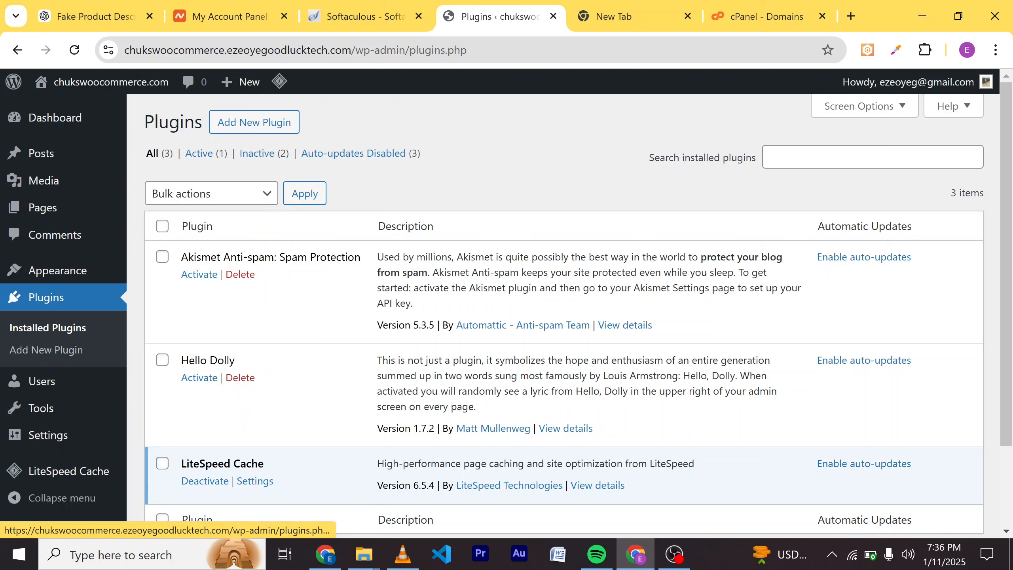
{"action": "left_click", "coordinate": [241, 274]}
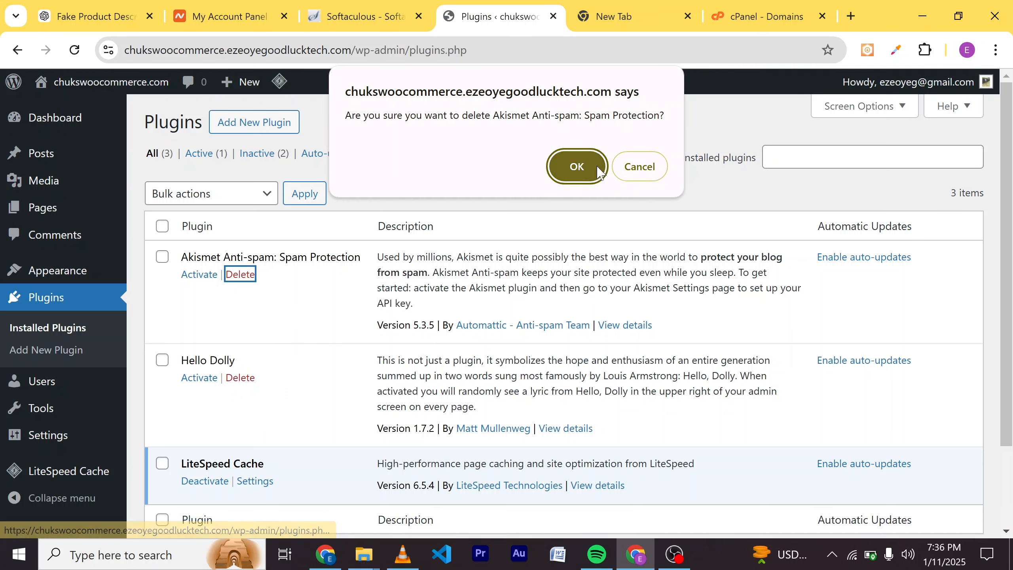
{"action": "left_click", "coordinate": [600, 174]}
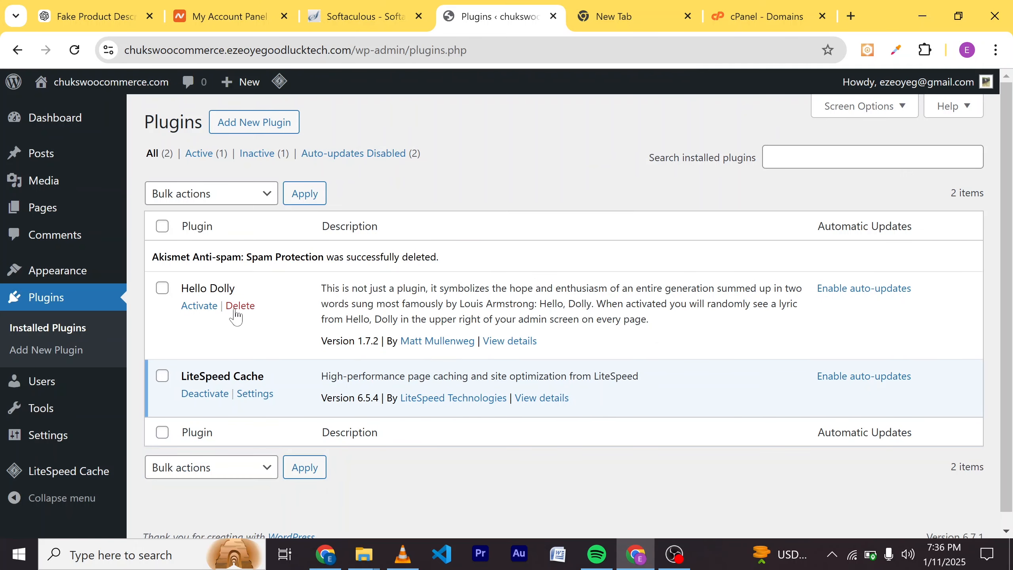
{"action": "left_click", "coordinate": [239, 306]}
{"action": "left_click", "coordinate": [585, 148]}
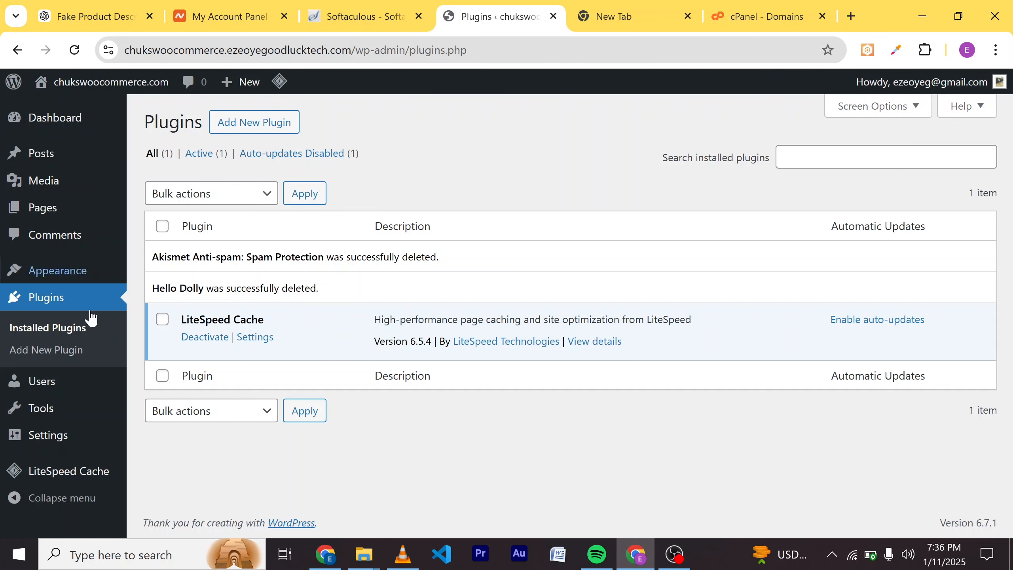
View the site's user list and the roles available for changing a user's role.
{"action": "left_click", "coordinate": [57, 381]}
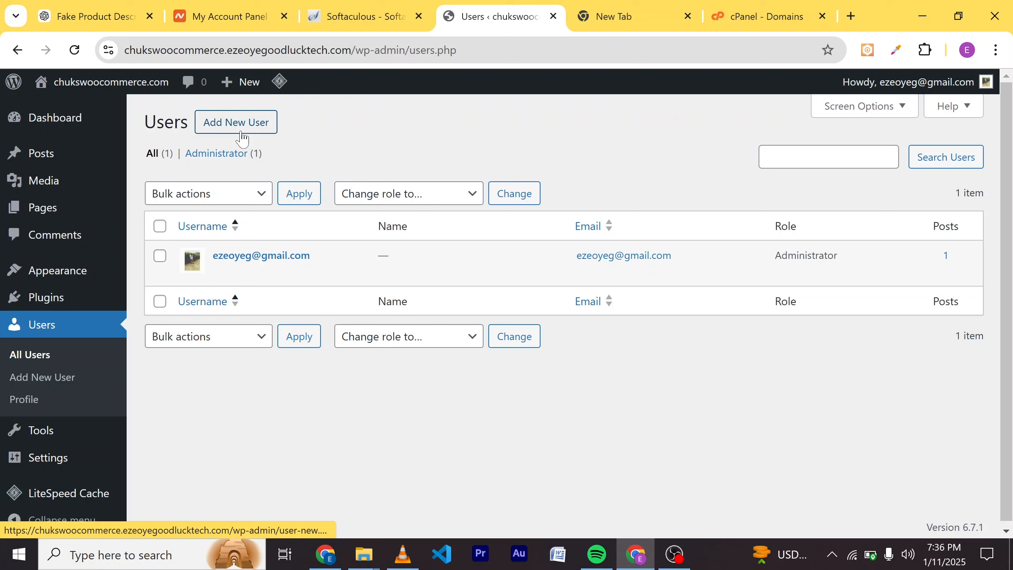
{"action": "left_click", "coordinate": [403, 202]}
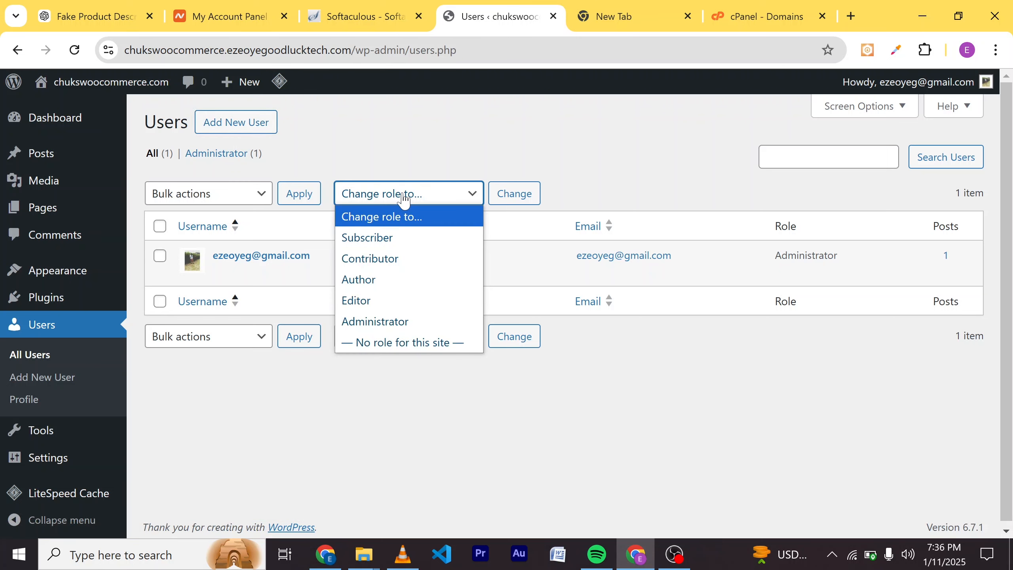
{"action": "left_click", "coordinate": [404, 201]}
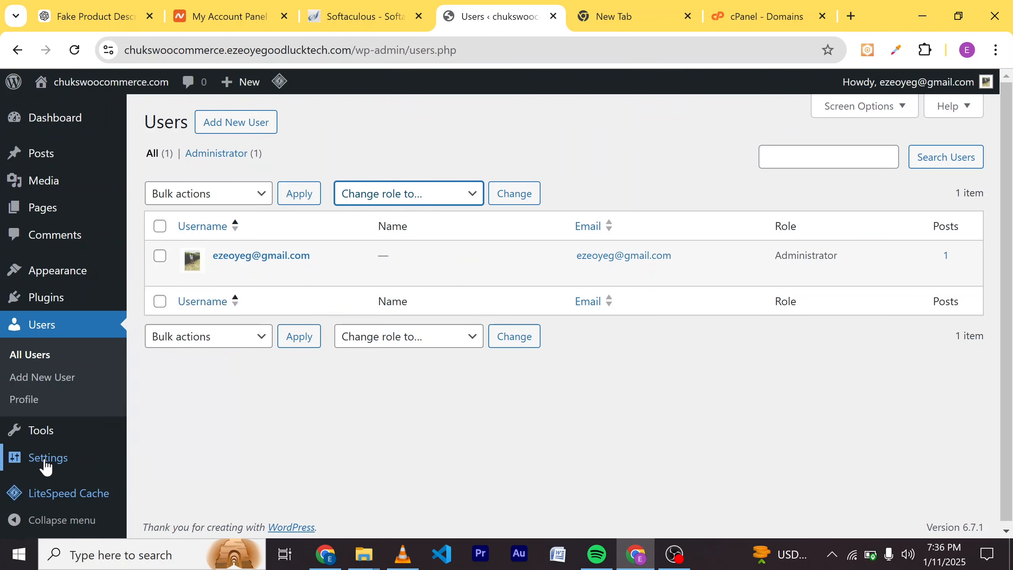
Return to the WordPress dashboard home, and search the web in a new browser tab for "elessi theme themeforest".
{"action": "left_click", "coordinate": [55, 131]}
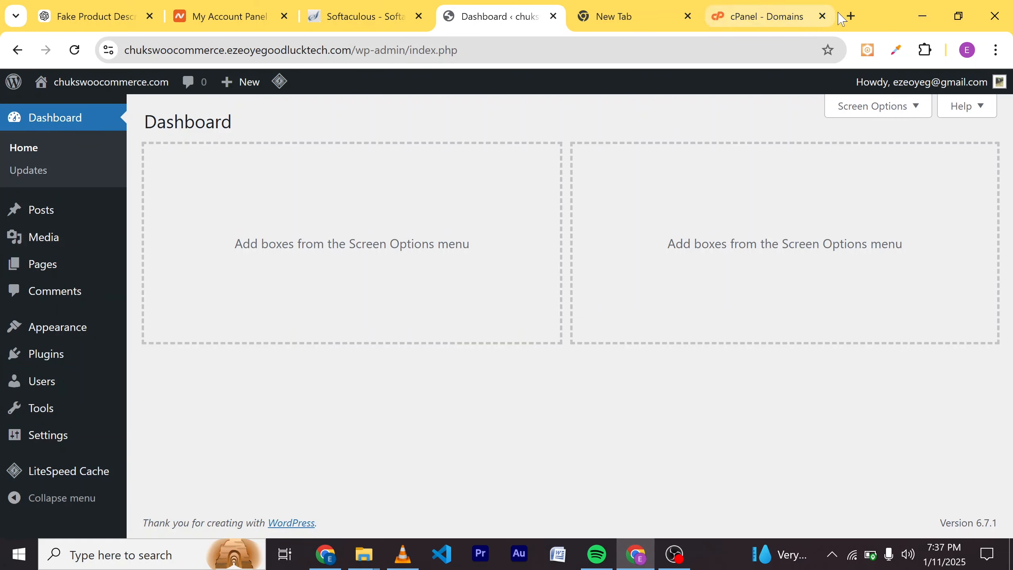
{"action": "left_click", "coordinate": [851, 16]}
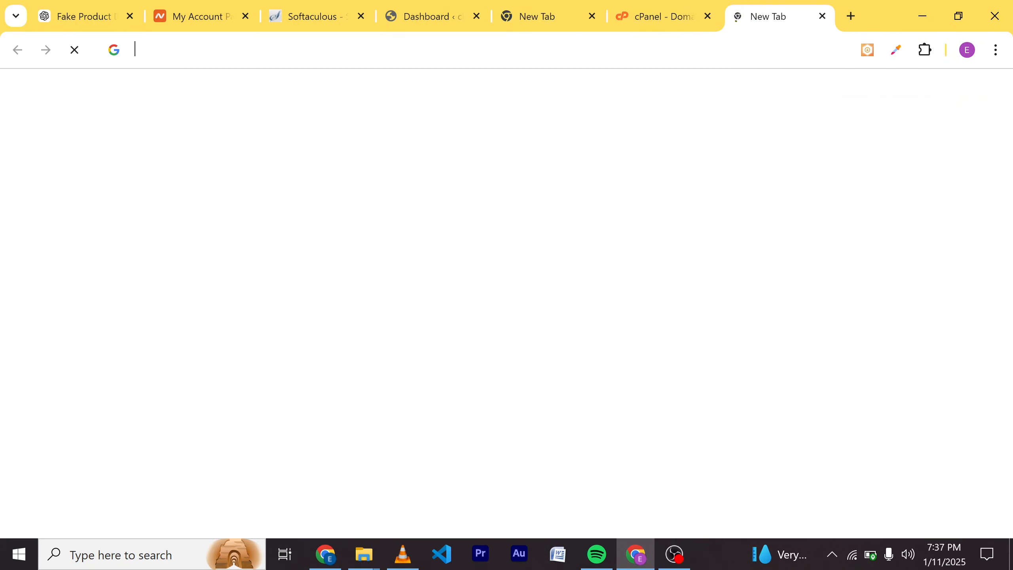
{"action": "type", "text": "elli"}
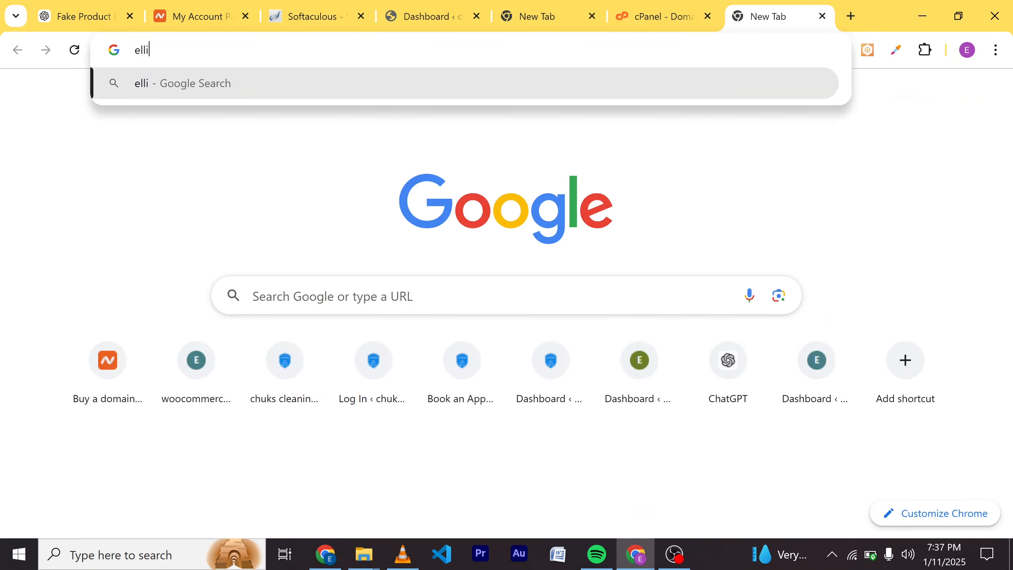
{"action": "key", "text": "BackSpace"}
{"action": "key", "text": "BackSpace"}
{"action": "type", "text": "lessi then"}
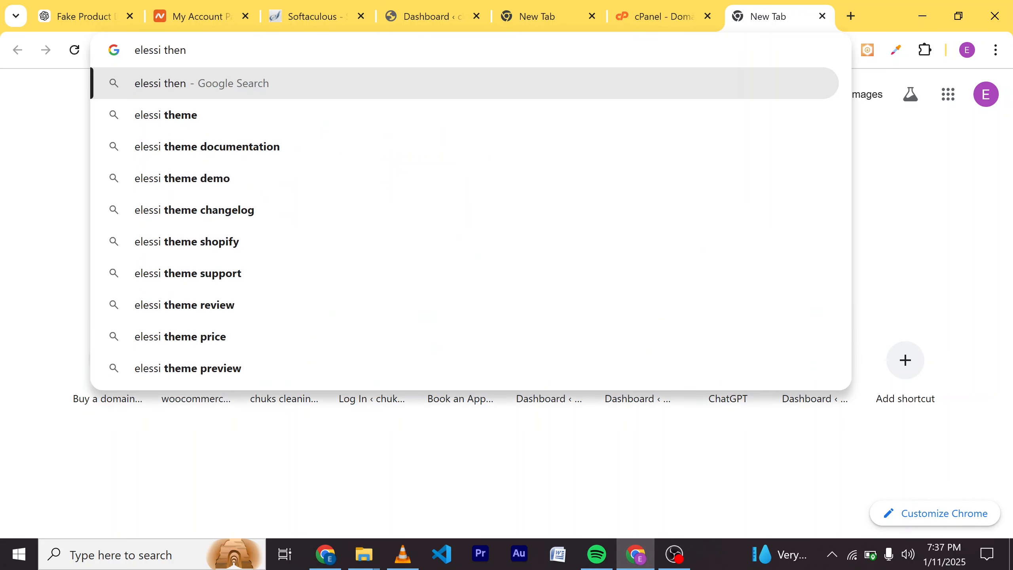
{"action": "key", "text": "BackSpace"}
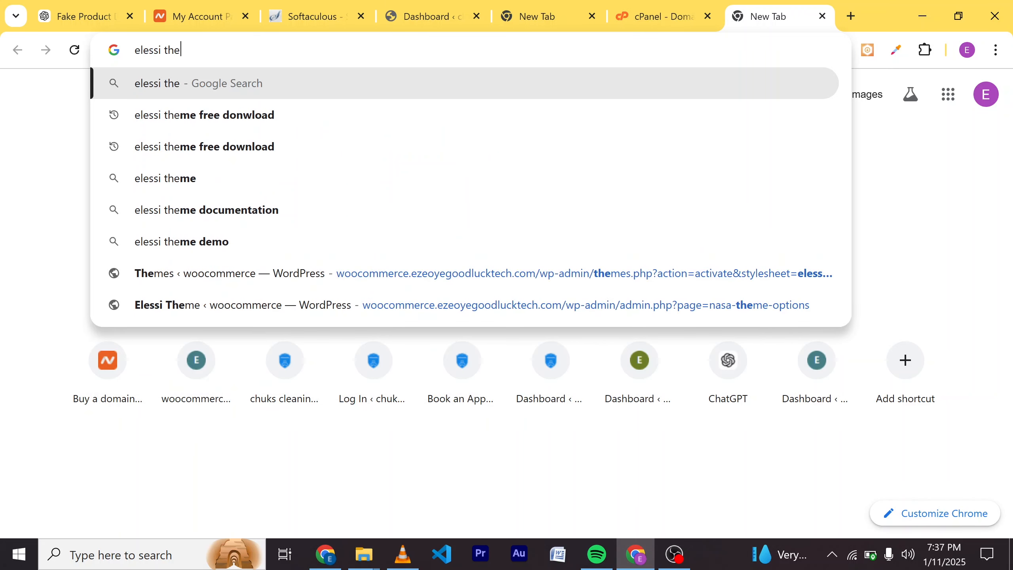
{"action": "type", "text": "me them"}
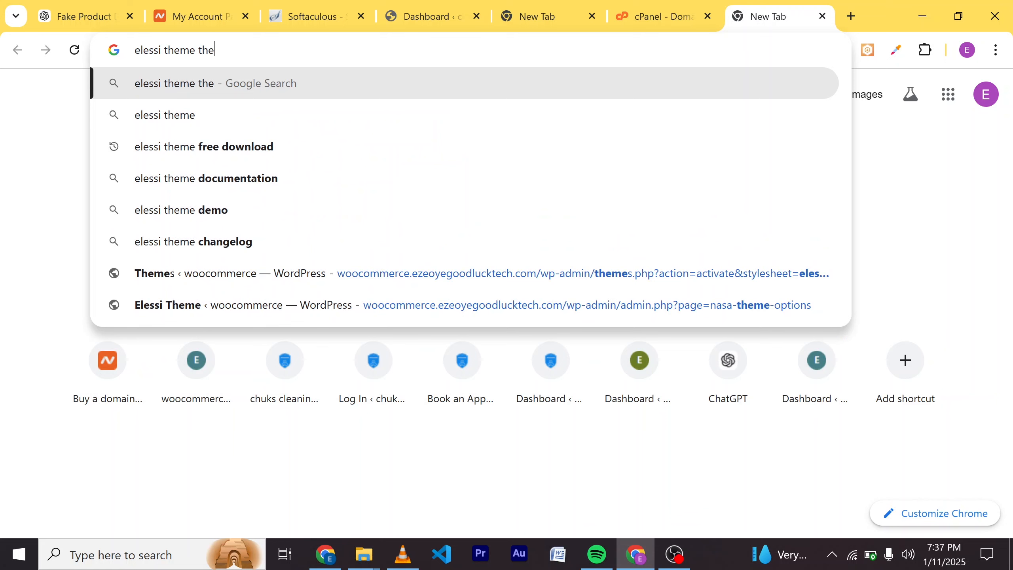
{"action": "type", "text": "e"}
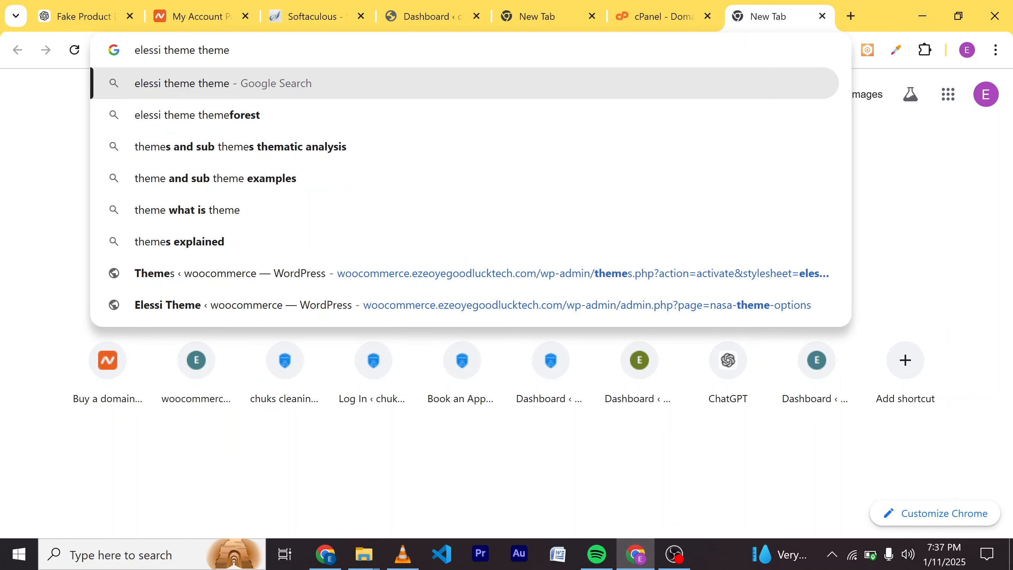
{"action": "key", "text": "Down"}
{"action": "key", "text": "Return"}
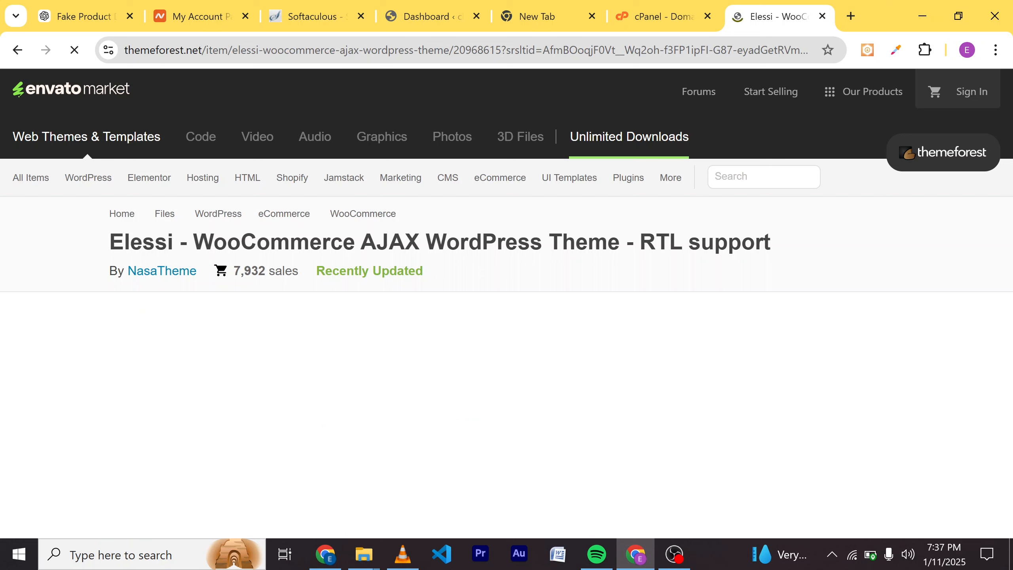
Review the Elessi WooCommerce theme's ThemeForest item page, including its licence price, version compatibility and included demos.
{"action": "scroll", "coordinate": [235, 270], "scroll_direction": "down", "scroll_amount": 5}
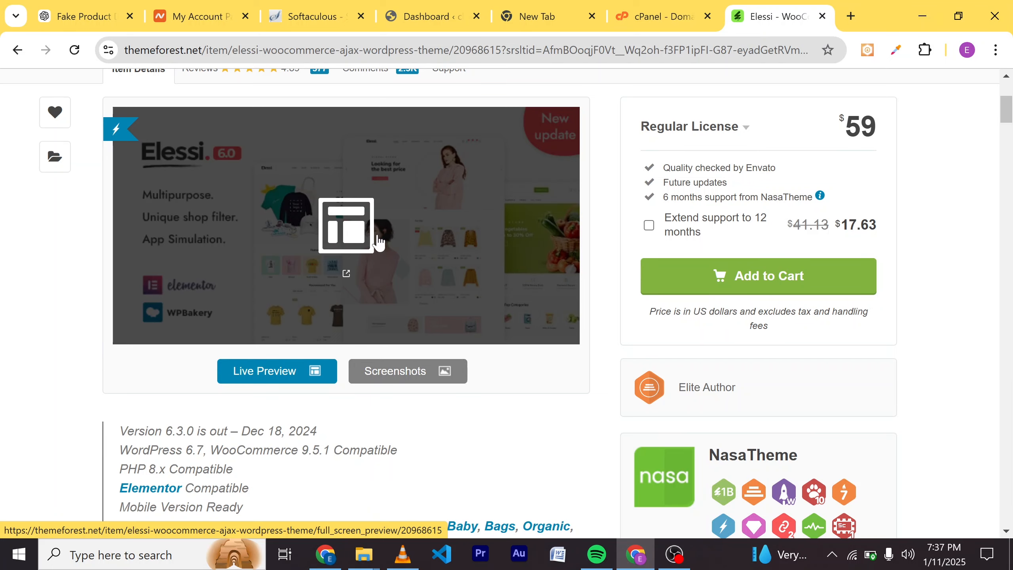
{"action": "scroll", "coordinate": [377, 282], "scroll_direction": "down", "scroll_amount": 5}
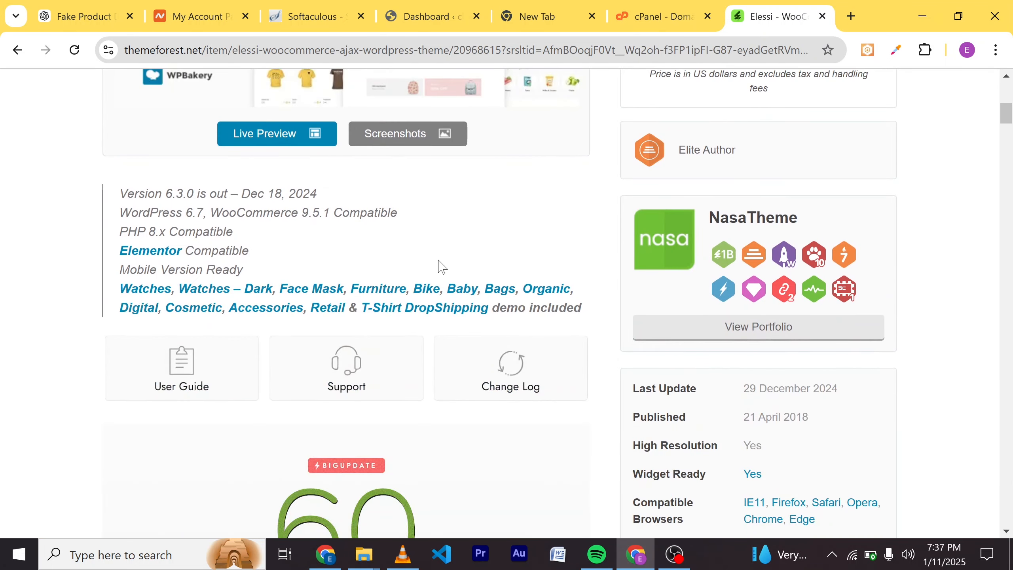
{"action": "scroll", "coordinate": [402, 256], "scroll_direction": "down", "scroll_amount": 7}
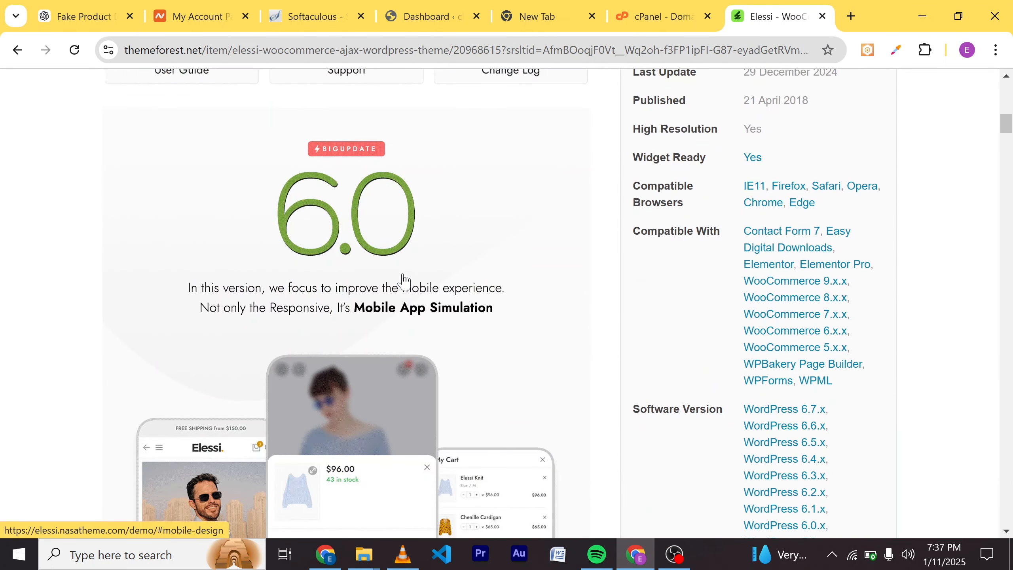
{"action": "scroll", "coordinate": [402, 281], "scroll_direction": "up", "scroll_amount": 14}
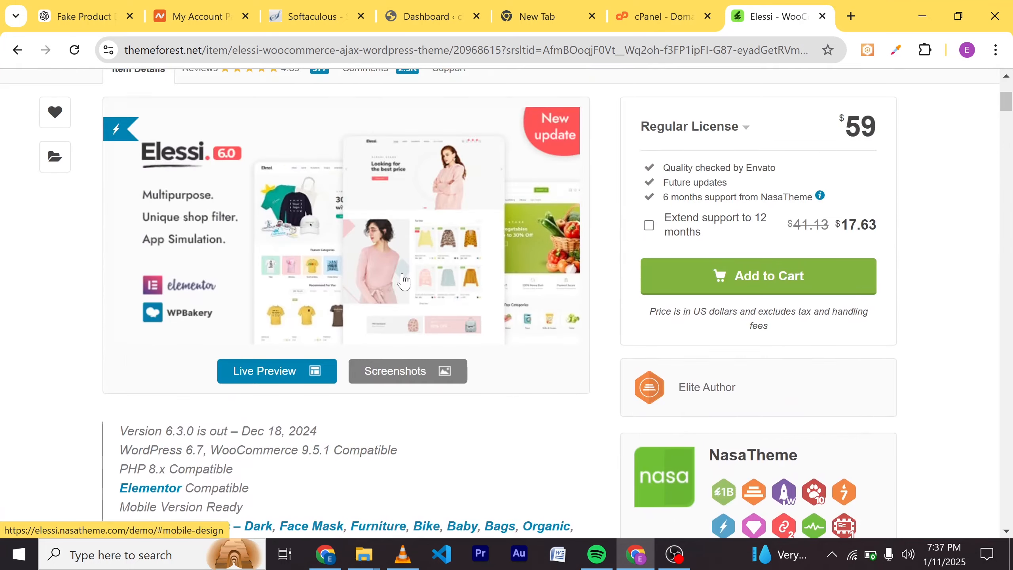
{"action": "scroll", "coordinate": [389, 276], "scroll_direction": "down", "scroll_amount": 5}
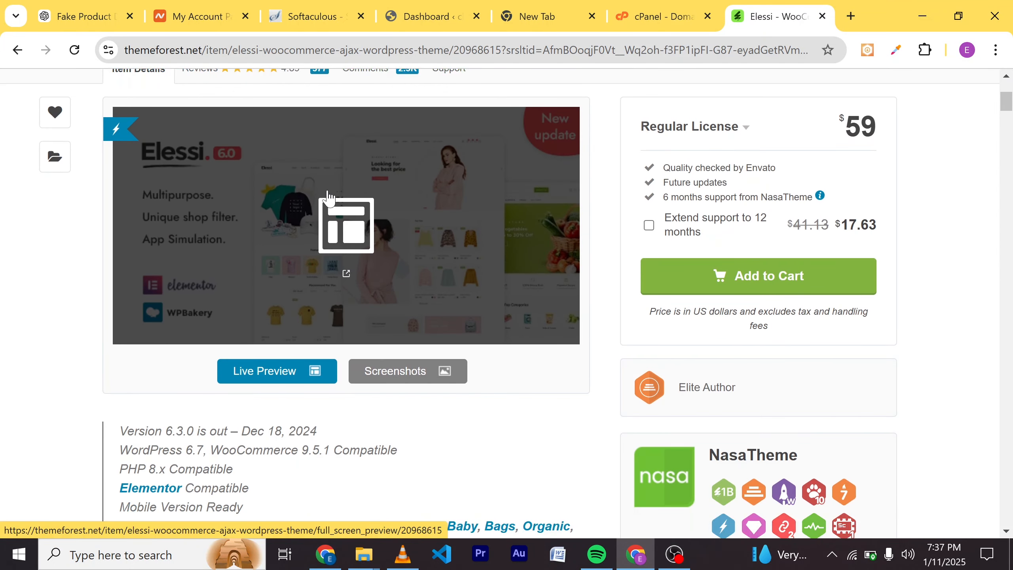
Open the Elessi theme's live preview and look through its demo and feature sections.
{"action": "left_click", "coordinate": [286, 373]}
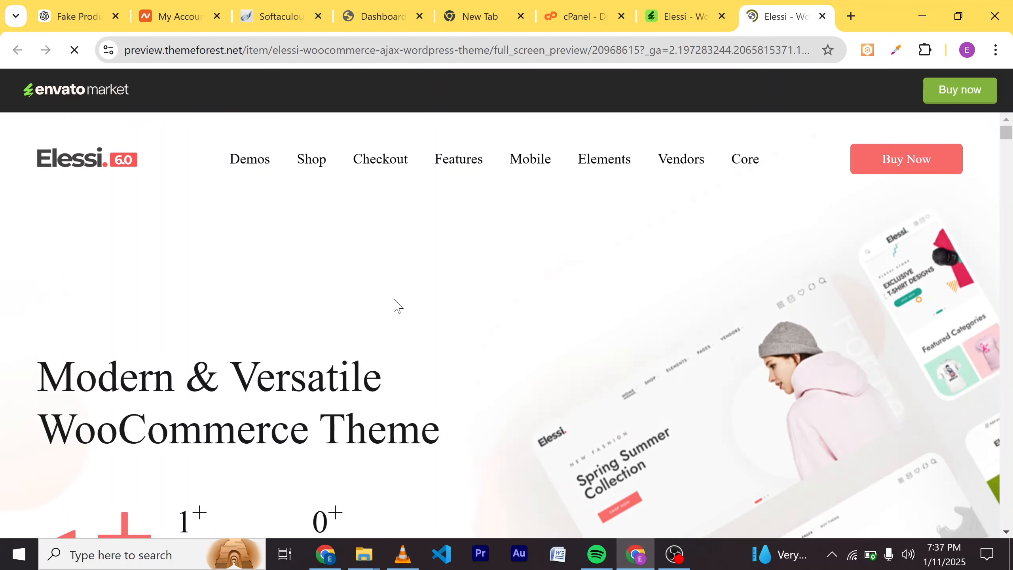
{"action": "scroll", "coordinate": [397, 307], "scroll_direction": "down", "scroll_amount": 2}
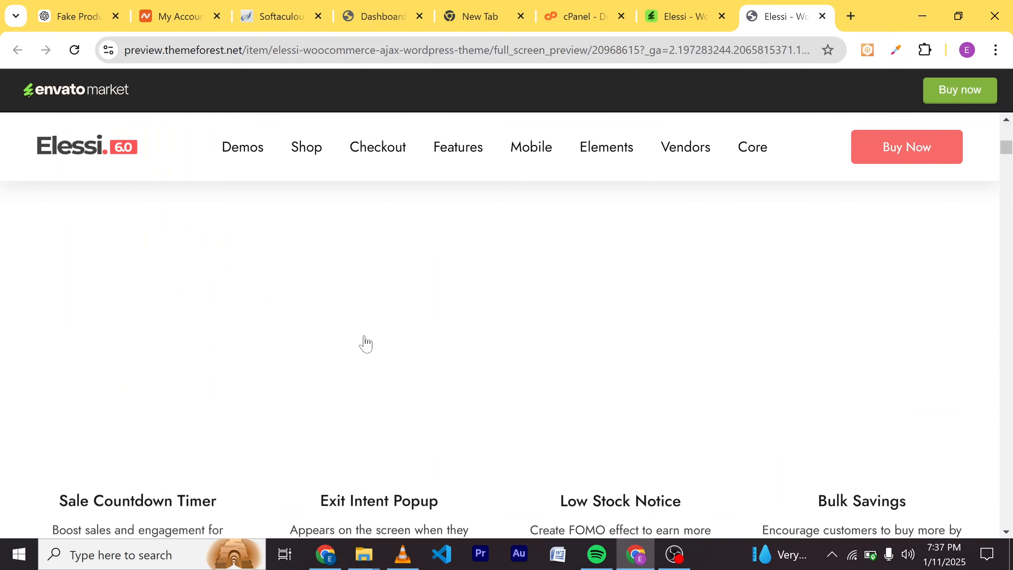
{"action": "scroll", "coordinate": [366, 415], "scroll_direction": "down", "scroll_amount": 5}
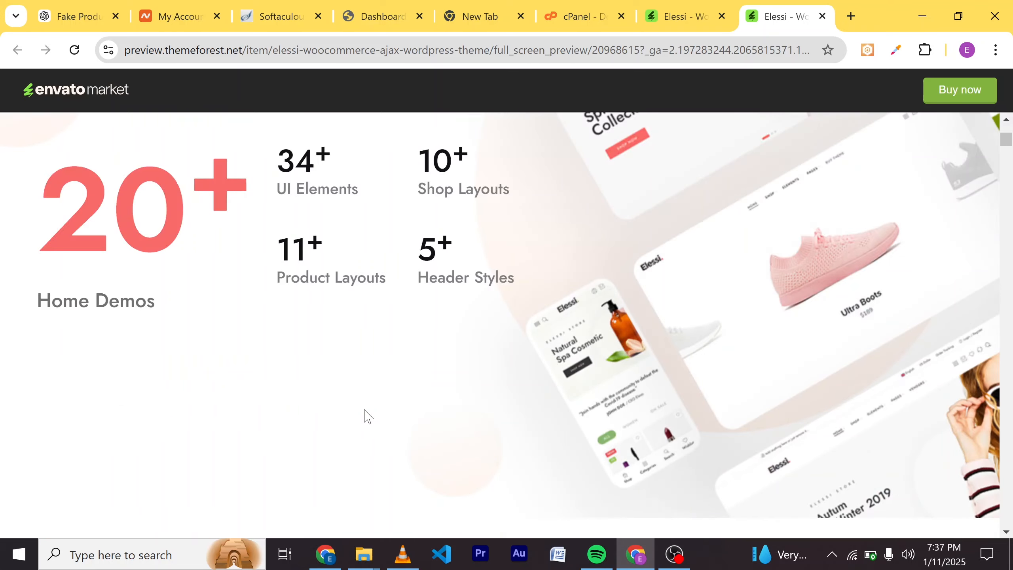
{"action": "scroll", "coordinate": [366, 419], "scroll_direction": "down", "scroll_amount": 10}
{"action": "scroll", "coordinate": [367, 419], "scroll_direction": "up", "scroll_amount": 8}
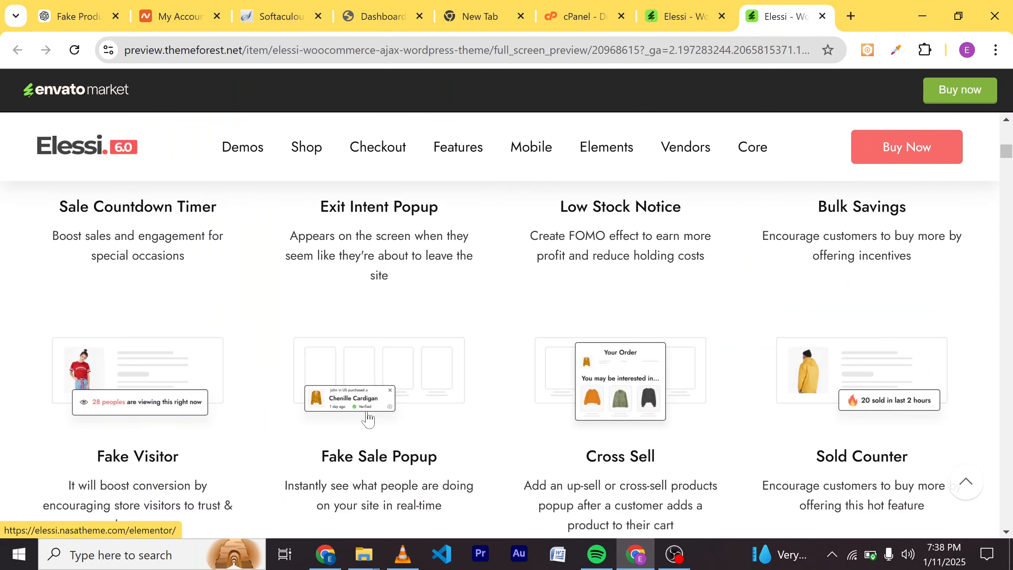
{"action": "scroll", "coordinate": [368, 418], "scroll_direction": "up", "scroll_amount": 8}
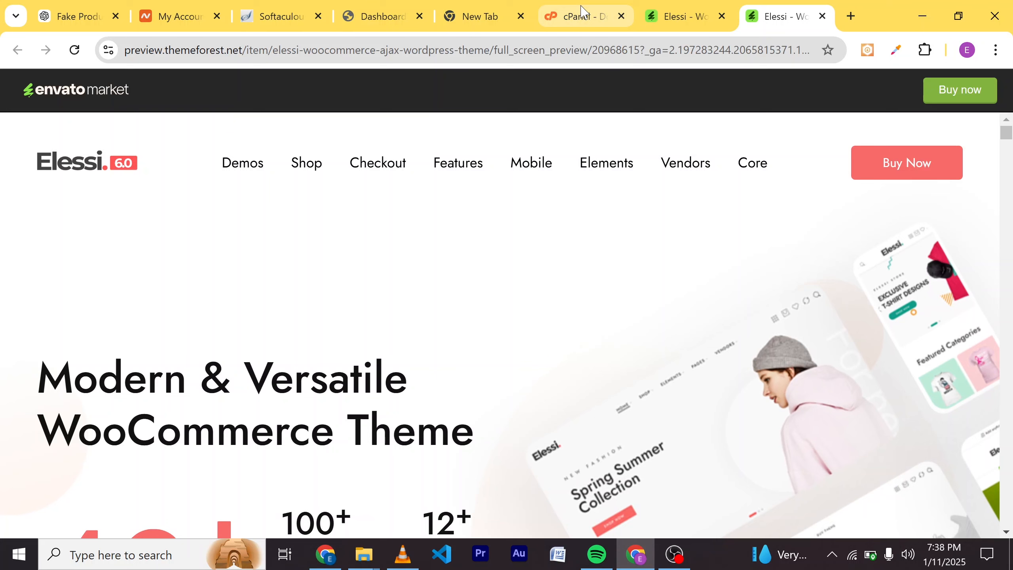
Go back to the site's WordPress dashboard and open the page for adding a new theme.
{"action": "left_click", "coordinate": [663, 18]}
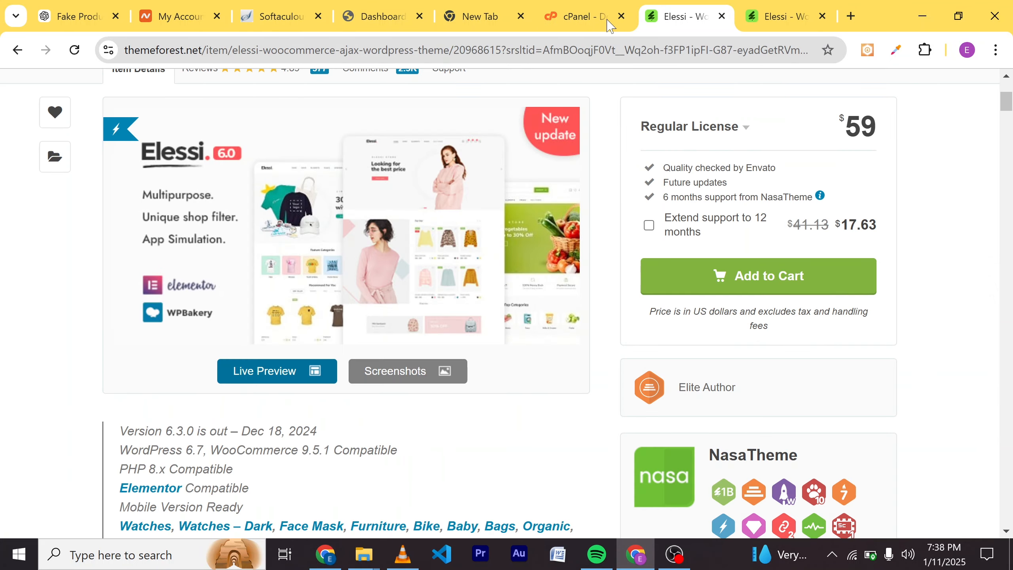
{"action": "left_click", "coordinate": [586, 23]}
{"action": "left_click", "coordinate": [501, 31]}
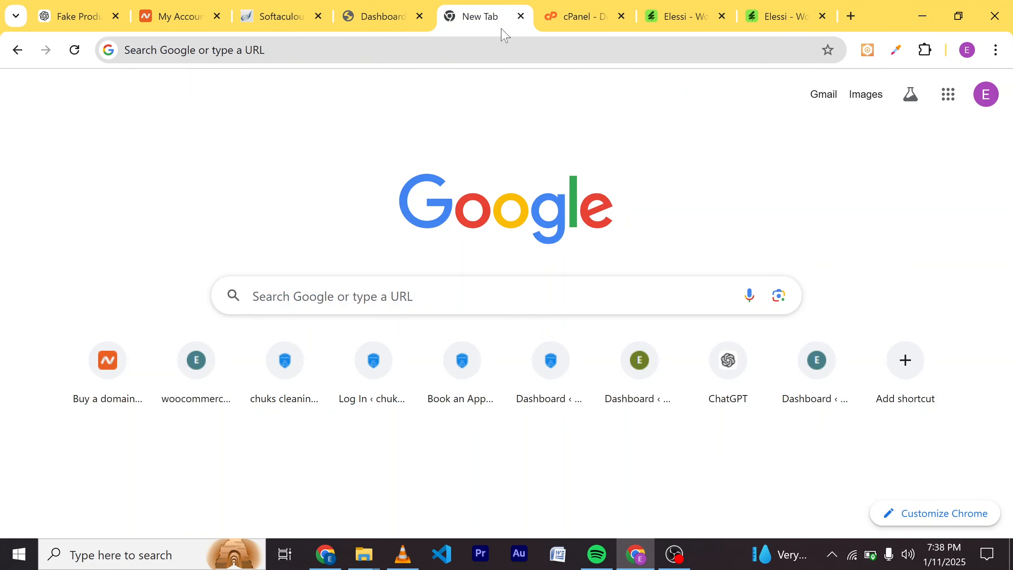
{"action": "left_click", "coordinate": [373, 20]}
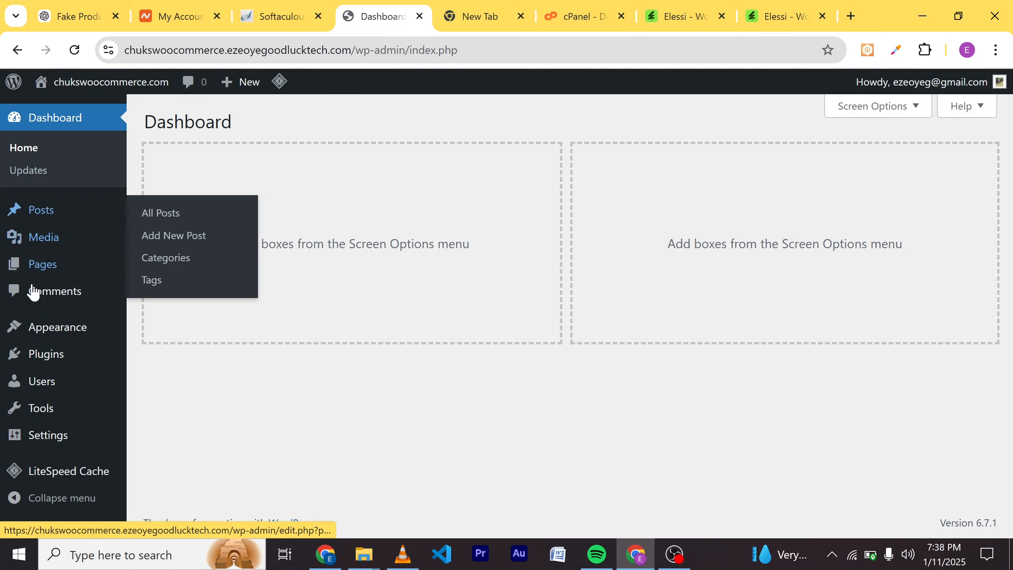
{"action": "mouse_move", "coordinate": [44, 363]}
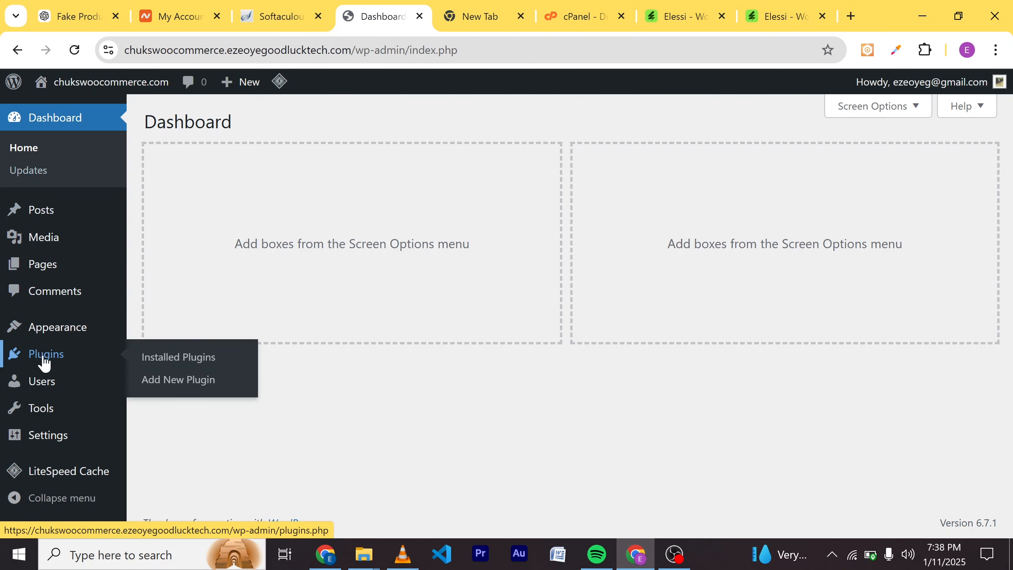
{"action": "mouse_move", "coordinate": [91, 331]}
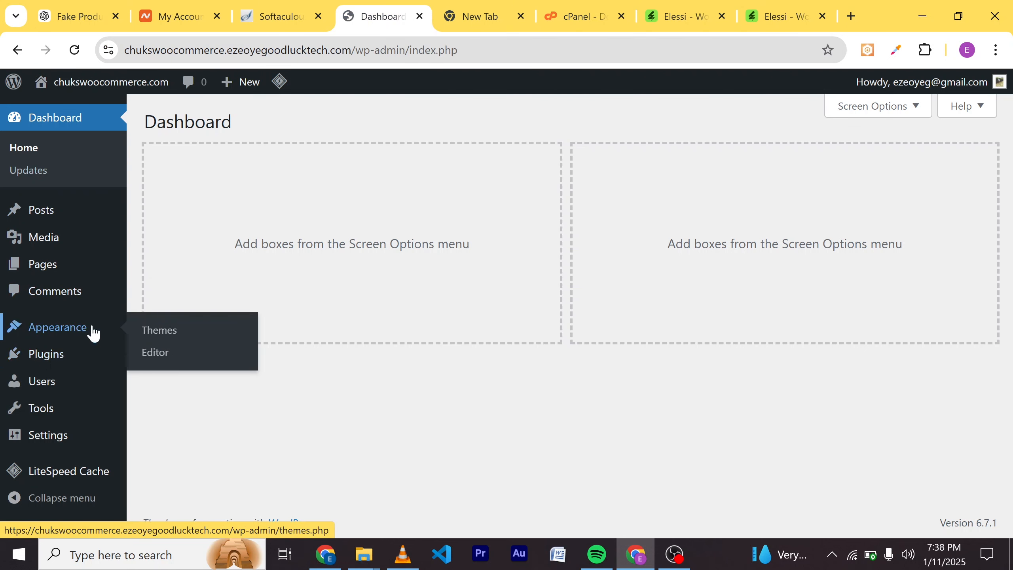
{"action": "left_click", "coordinate": [152, 330]}
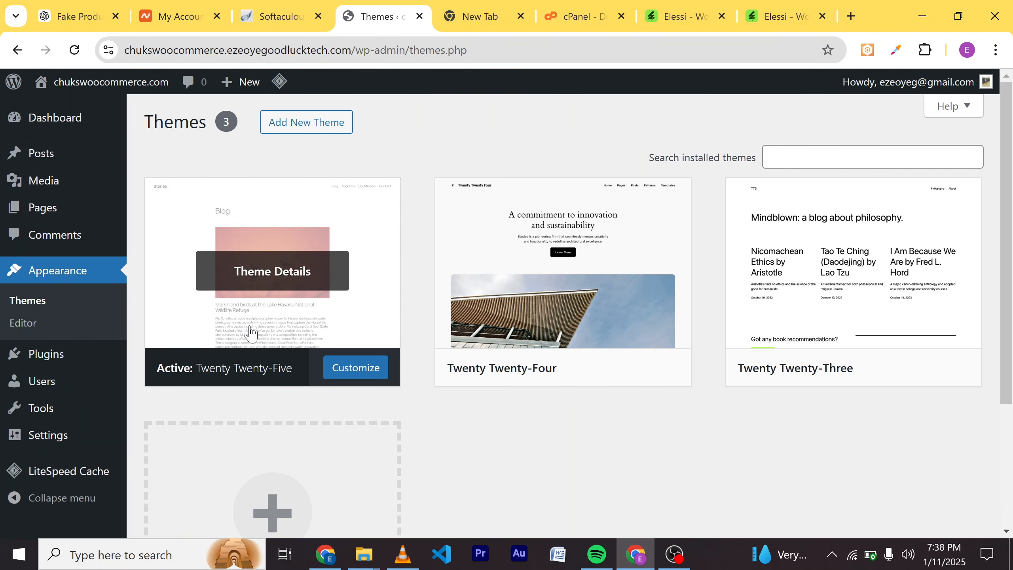
{"action": "left_click", "coordinate": [309, 123]}
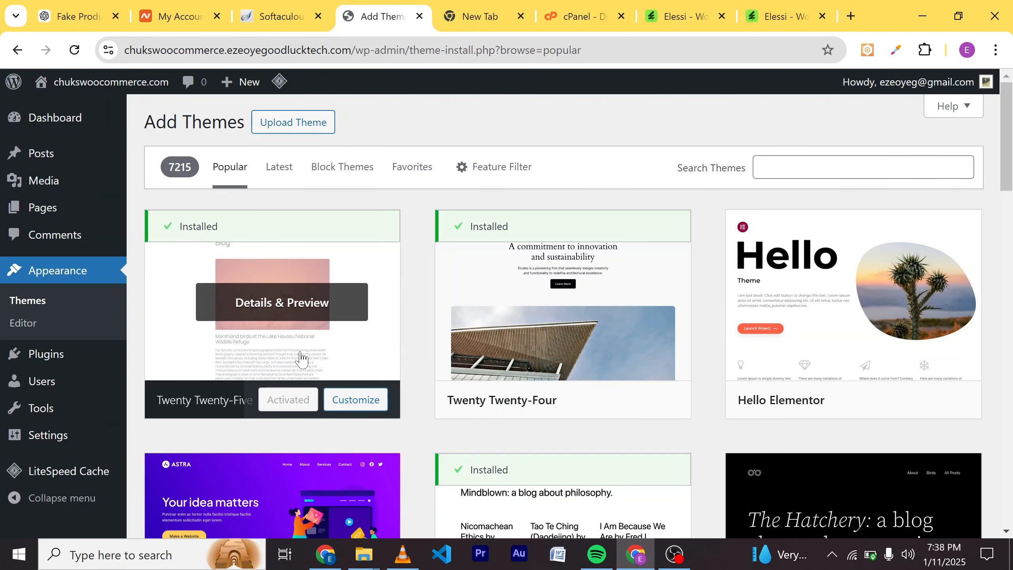
Browse the popular themes offered for installation in the WordPress theme directory.
{"action": "scroll", "coordinate": [598, 377], "scroll_direction": "down", "scroll_amount": 12}
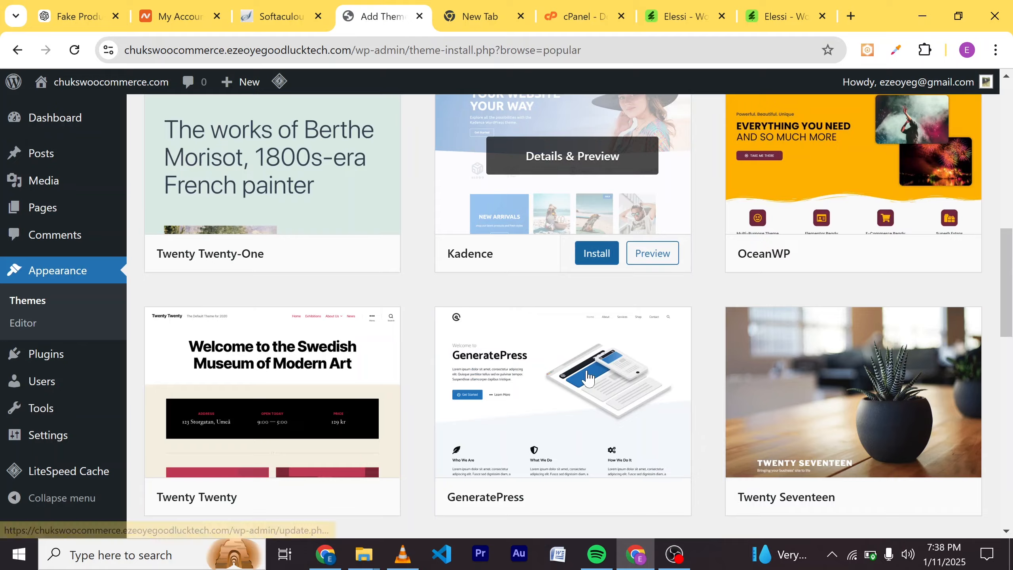
{"action": "scroll", "coordinate": [581, 375], "scroll_direction": "down", "scroll_amount": 12}
{"action": "scroll", "coordinate": [583, 372], "scroll_direction": "up", "scroll_amount": 6}
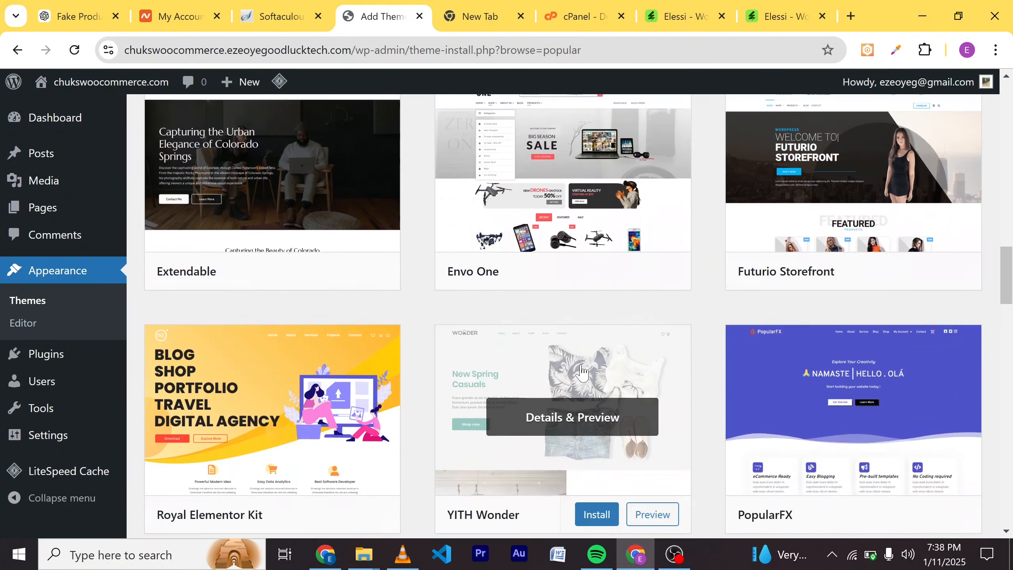
{"action": "scroll", "coordinate": [586, 368], "scroll_direction": "up", "scroll_amount": 15}
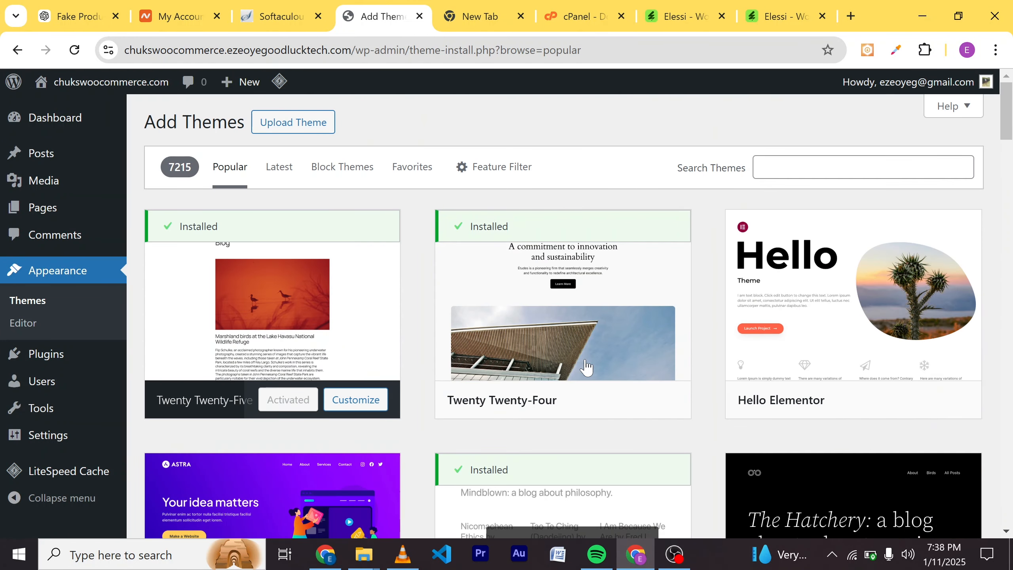
{"action": "mouse_move", "coordinate": [587, 366]}
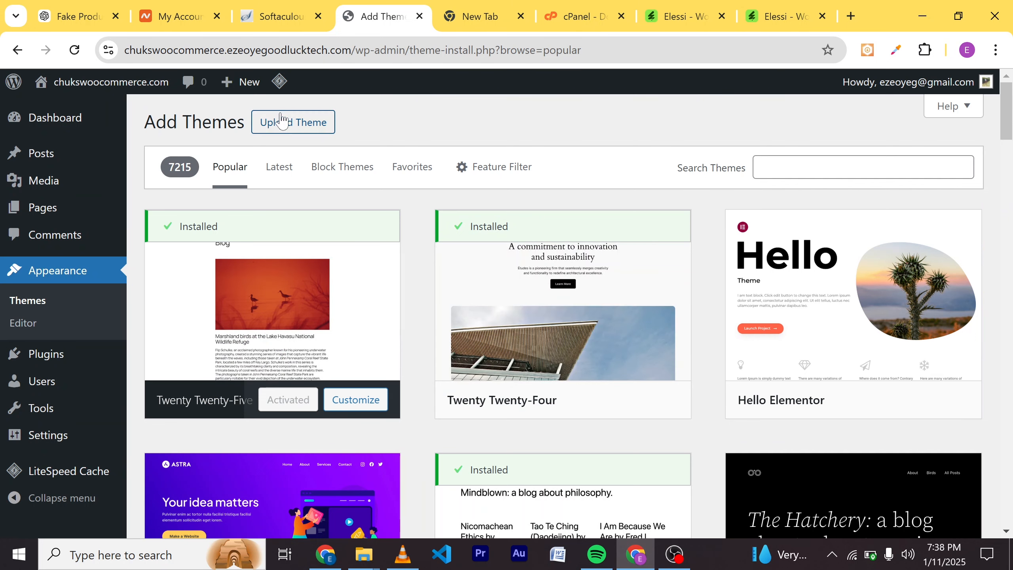
Upload and install the parent theme from elessi-theme.zip in the Desktop's theme\elessi-6091 folder.
{"action": "left_click", "coordinate": [281, 123]}
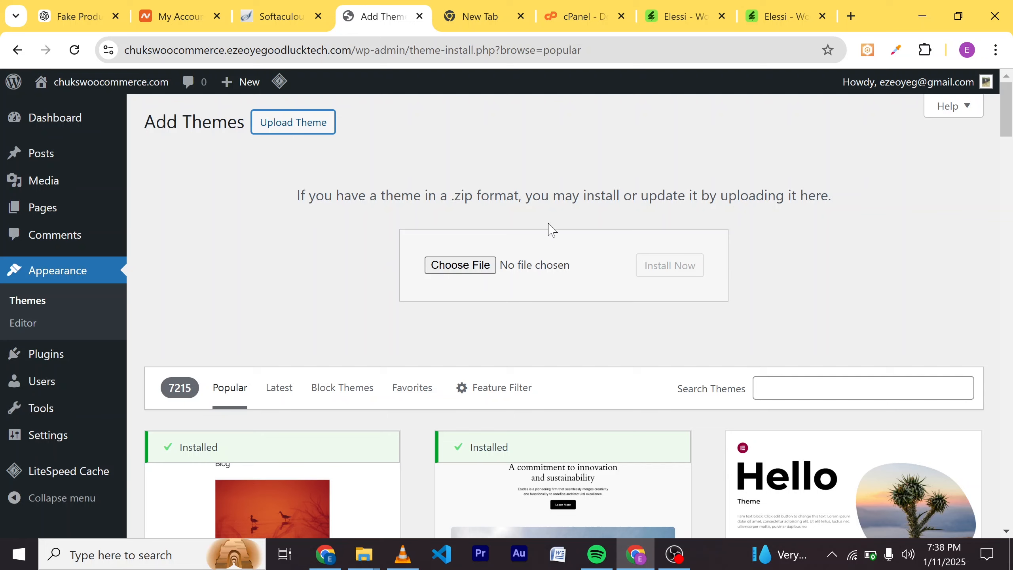
{"action": "left_click", "coordinate": [465, 272]}
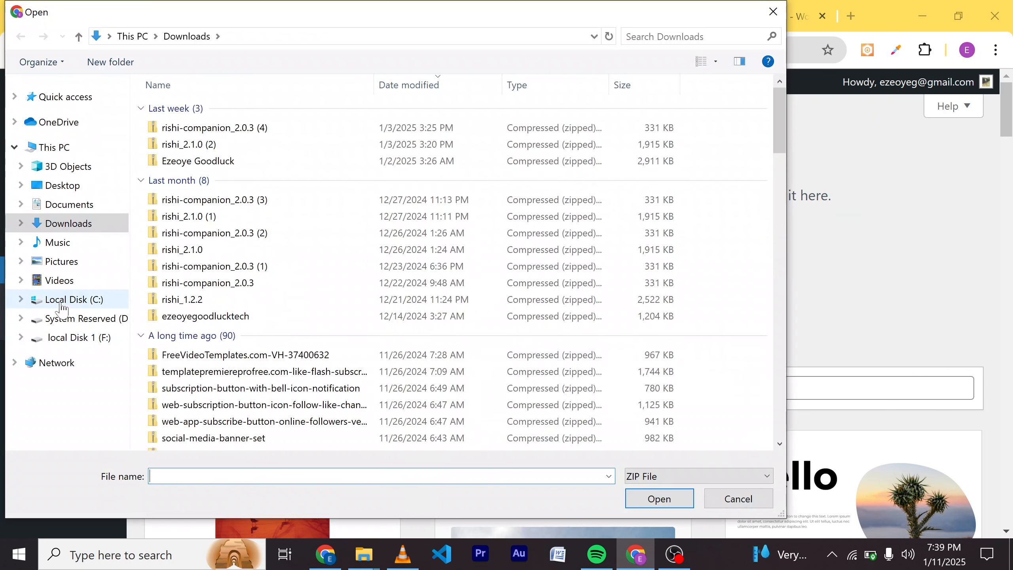
{"action": "left_click", "coordinate": [60, 188]}
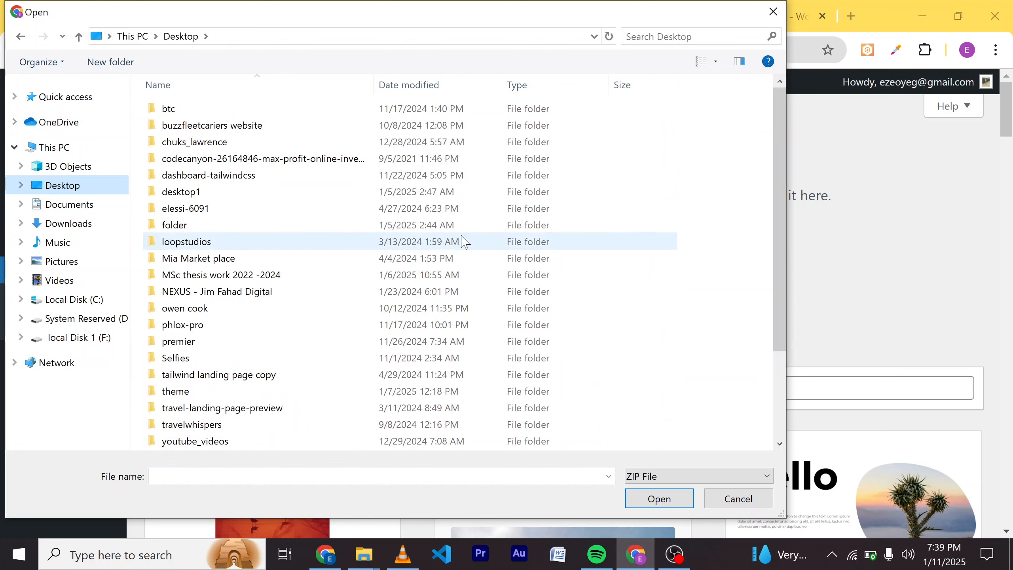
{"action": "double_click", "coordinate": [173, 393]}
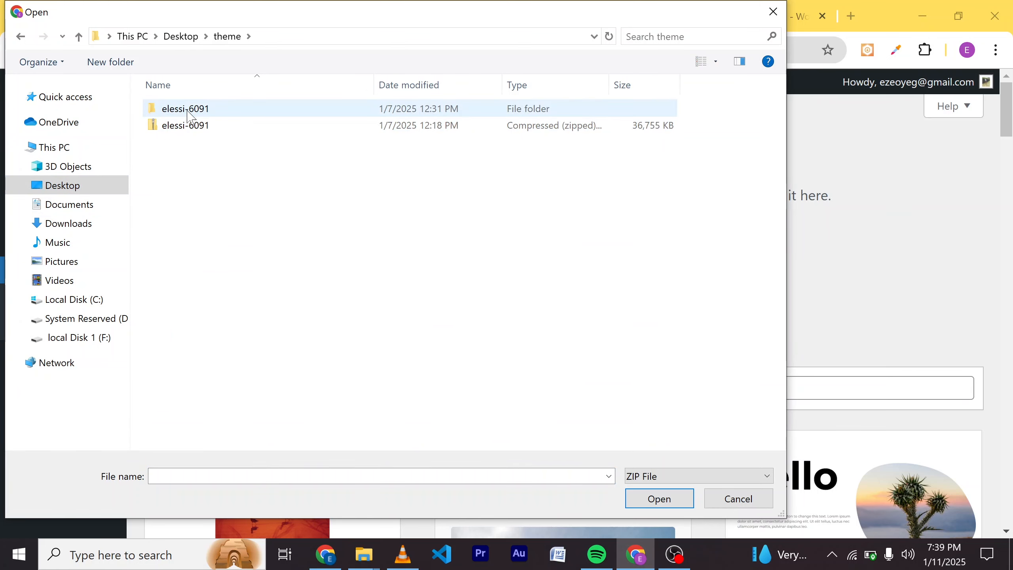
{"action": "double_click", "coordinate": [191, 116]}
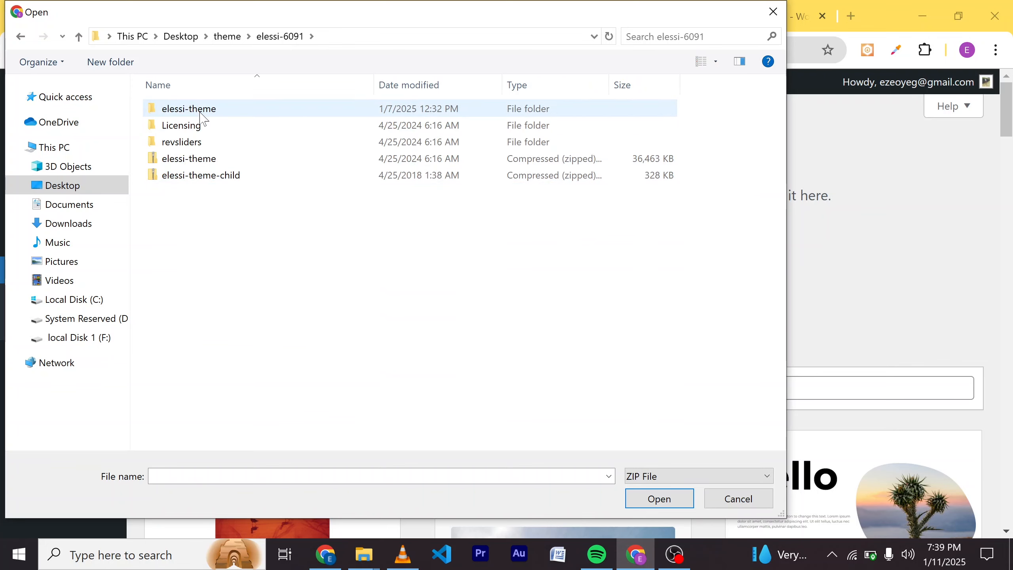
{"action": "left_click", "coordinate": [189, 163]}
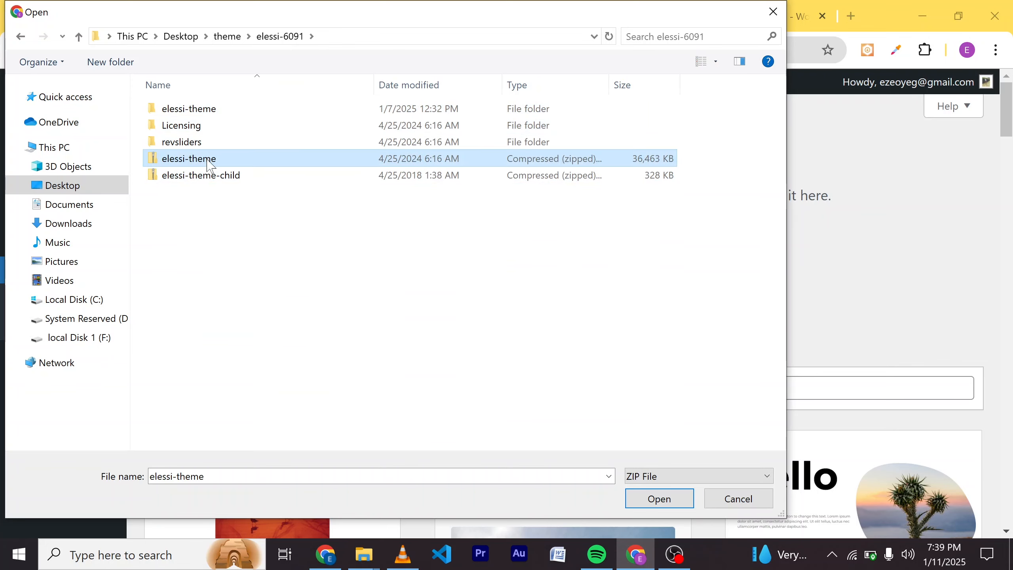
{"action": "left_click", "coordinate": [642, 498]}
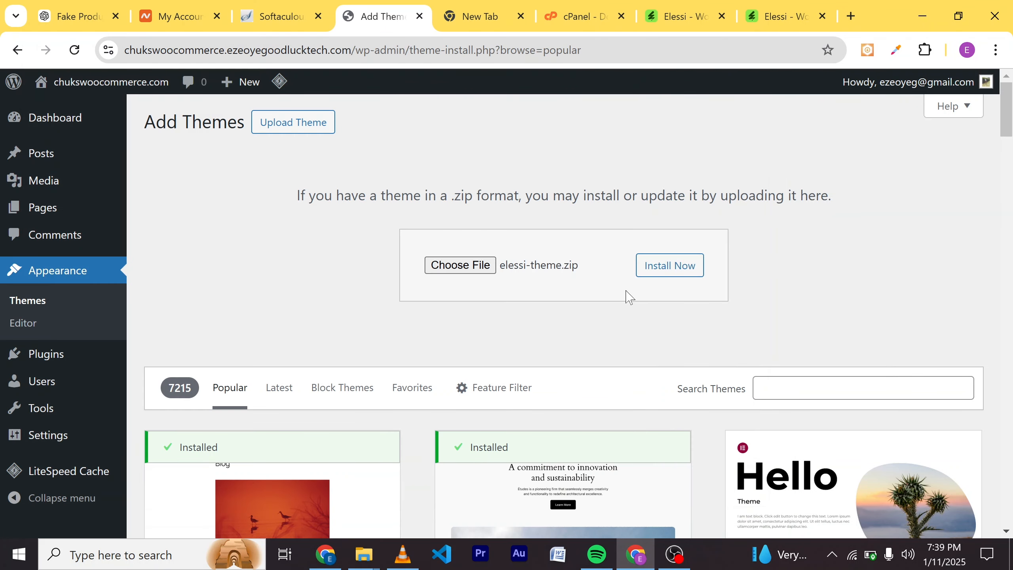
{"action": "left_click", "coordinate": [663, 272]}
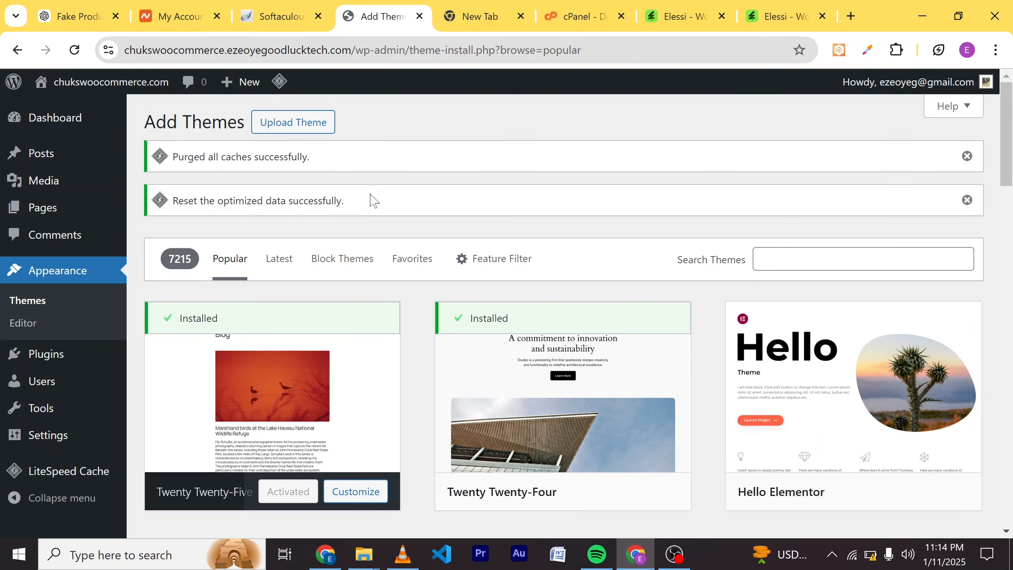
Upload and install the child theme from elessi-theme-child.zip in the same elessi-6091 folder.
{"action": "left_click", "coordinate": [283, 128]}
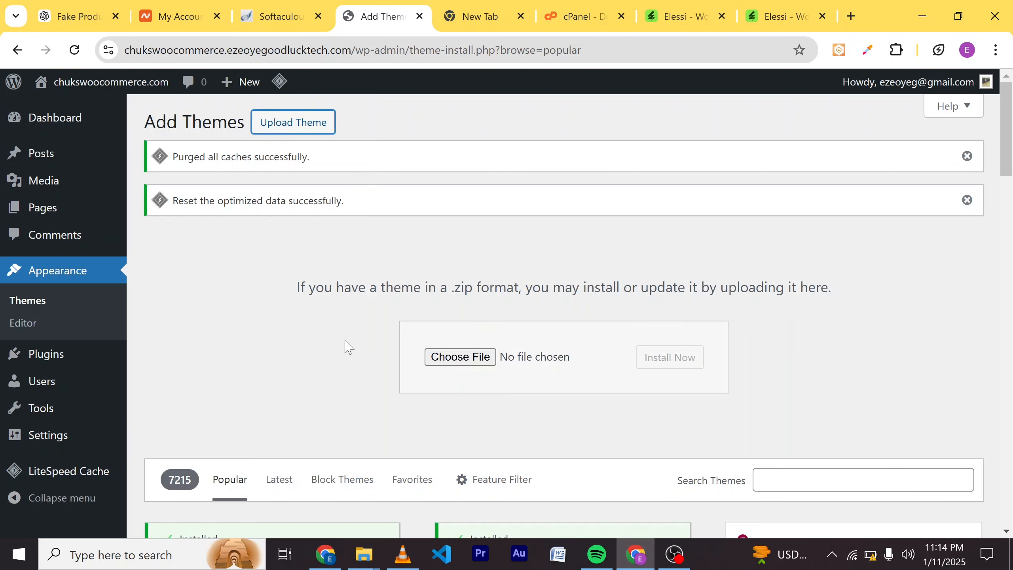
{"action": "left_click", "coordinate": [459, 358]}
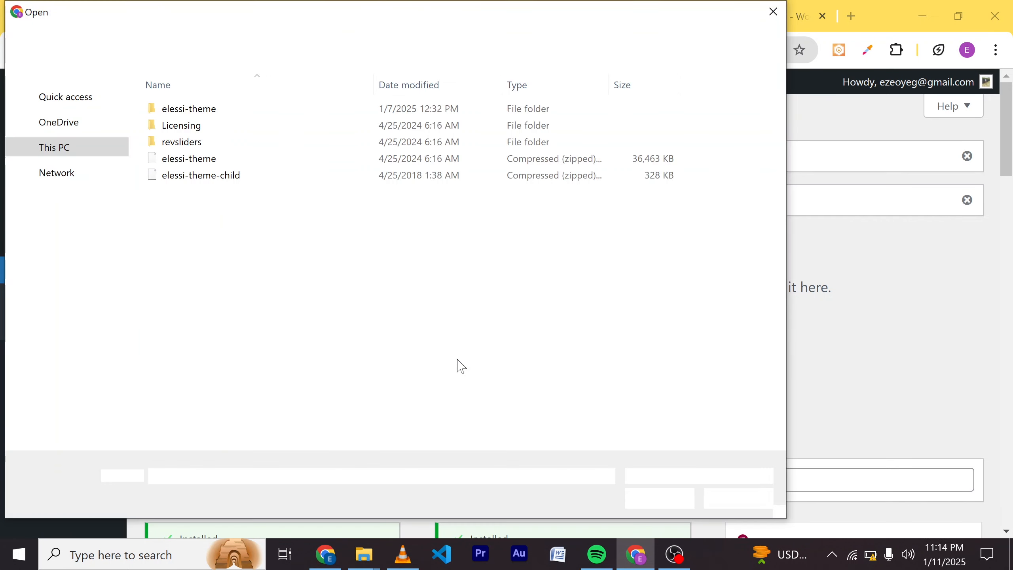
{"action": "left_click", "coordinate": [215, 177]}
{"action": "left_click", "coordinate": [653, 501]}
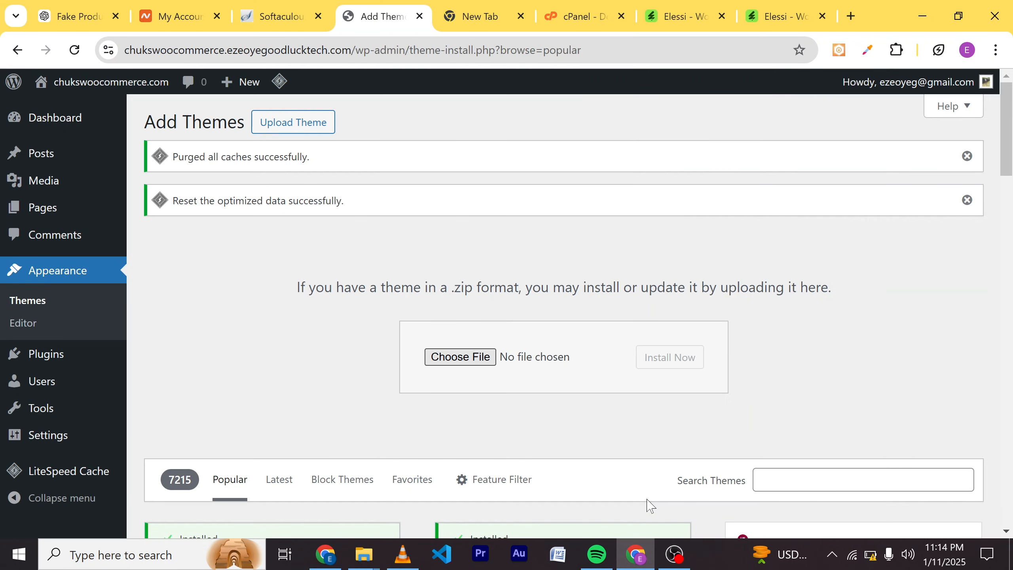
{"action": "left_click", "coordinate": [671, 367]}
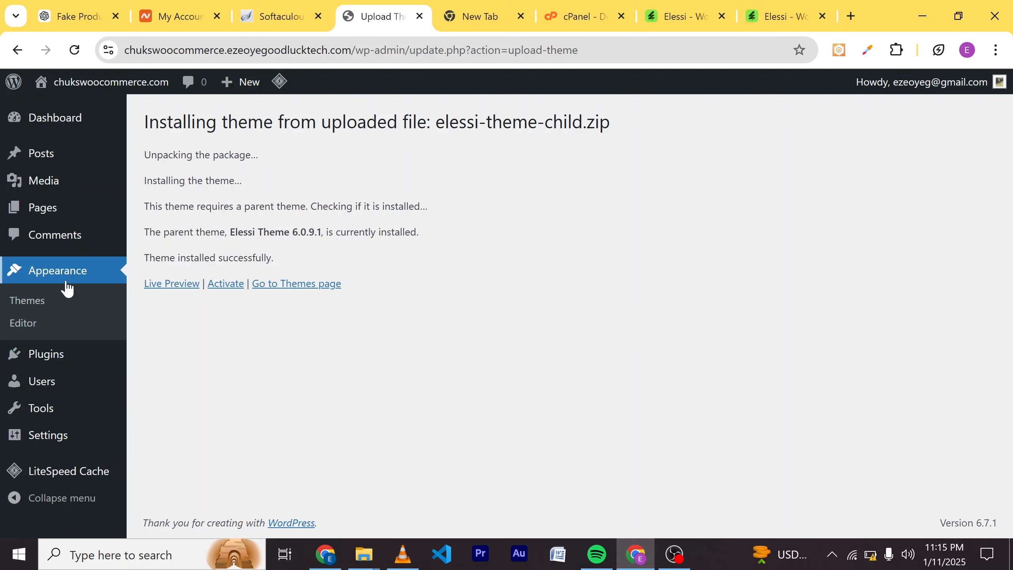
Open the list of installed themes and activate the Elessi Child Theme.
{"action": "left_click", "coordinate": [46, 304]}
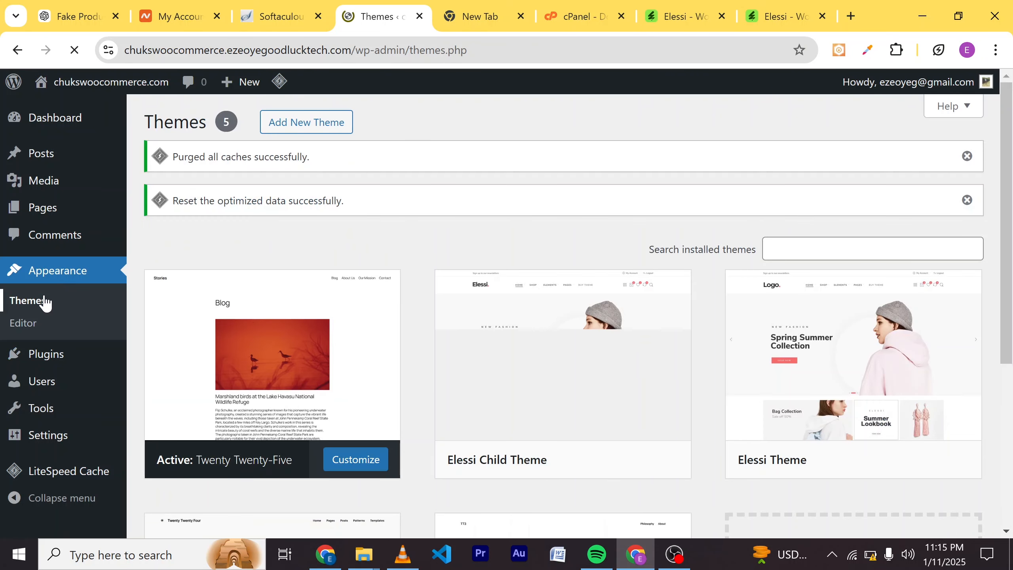
{"action": "scroll", "coordinate": [770, 364], "scroll_direction": "down", "scroll_amount": 1}
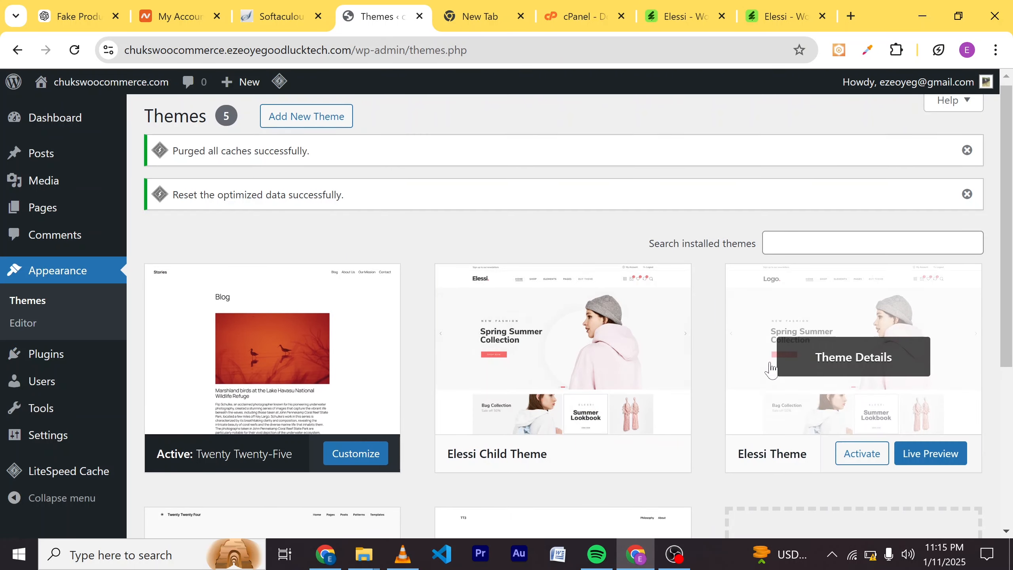
{"action": "scroll", "coordinate": [770, 359], "scroll_direction": "down", "scroll_amount": 1}
{"action": "scroll", "coordinate": [769, 351], "scroll_direction": "up", "scroll_amount": 1}
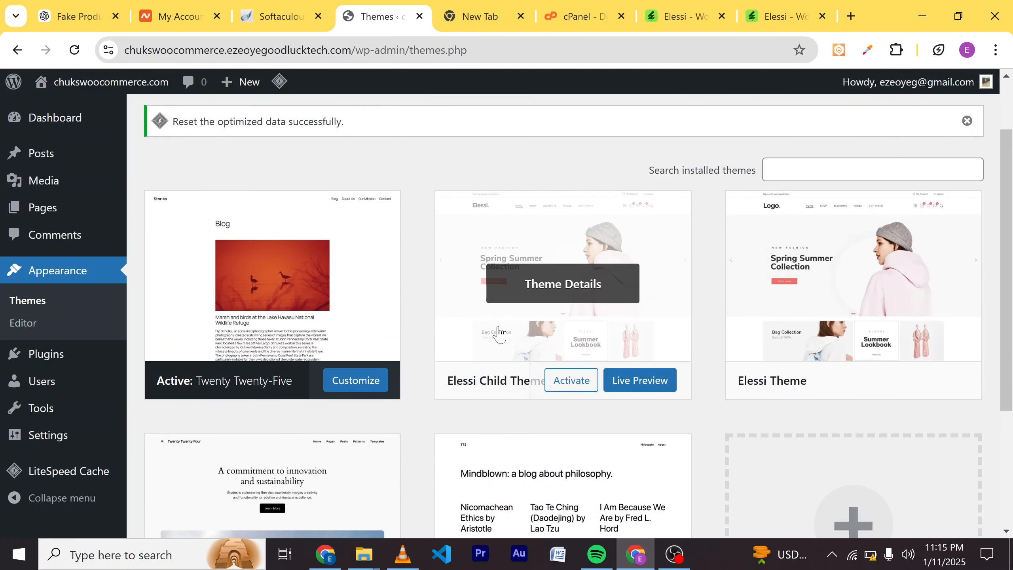
{"action": "mouse_move", "coordinate": [833, 296]}
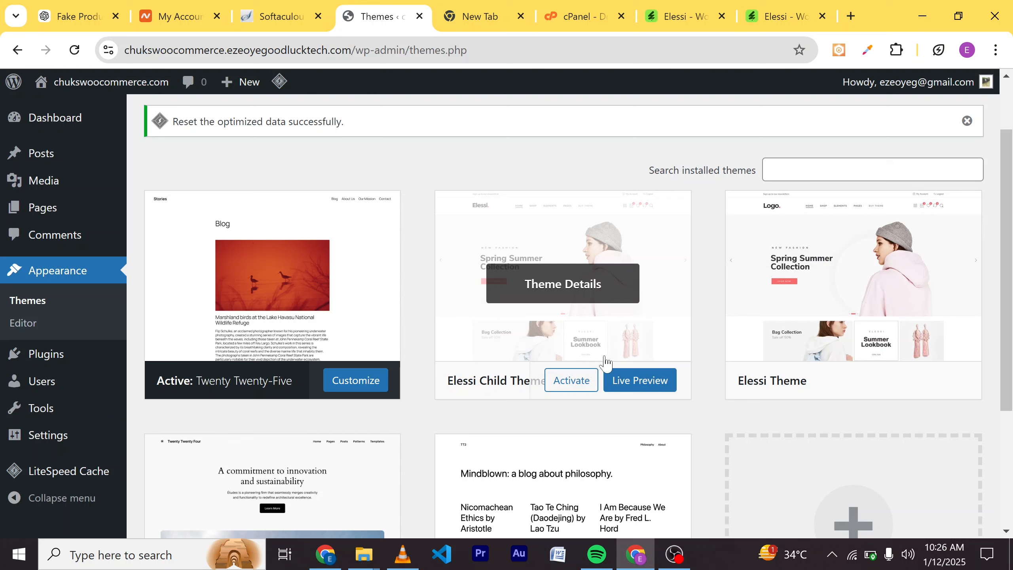
{"action": "left_click", "coordinate": [575, 383]}
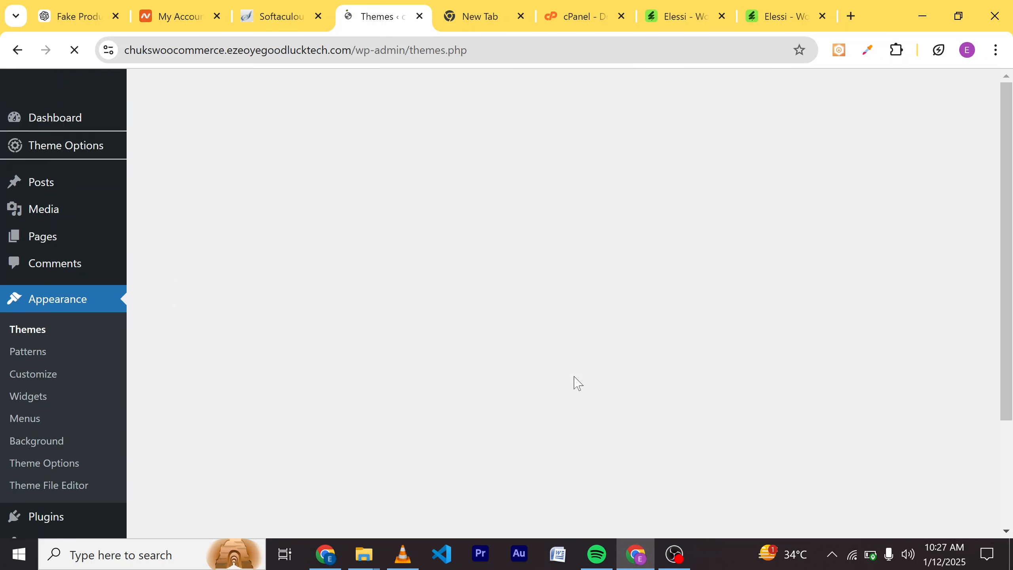
{"action": "scroll", "coordinate": [511, 352], "scroll_direction": "down", "scroll_amount": 4}
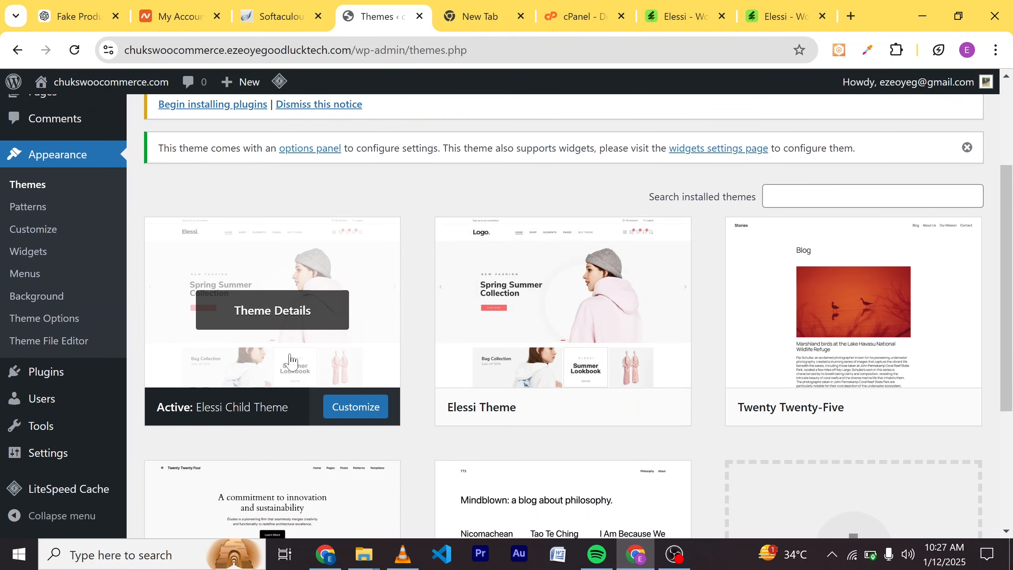
{"action": "scroll", "coordinate": [307, 337], "scroll_direction": "up", "scroll_amount": 4}
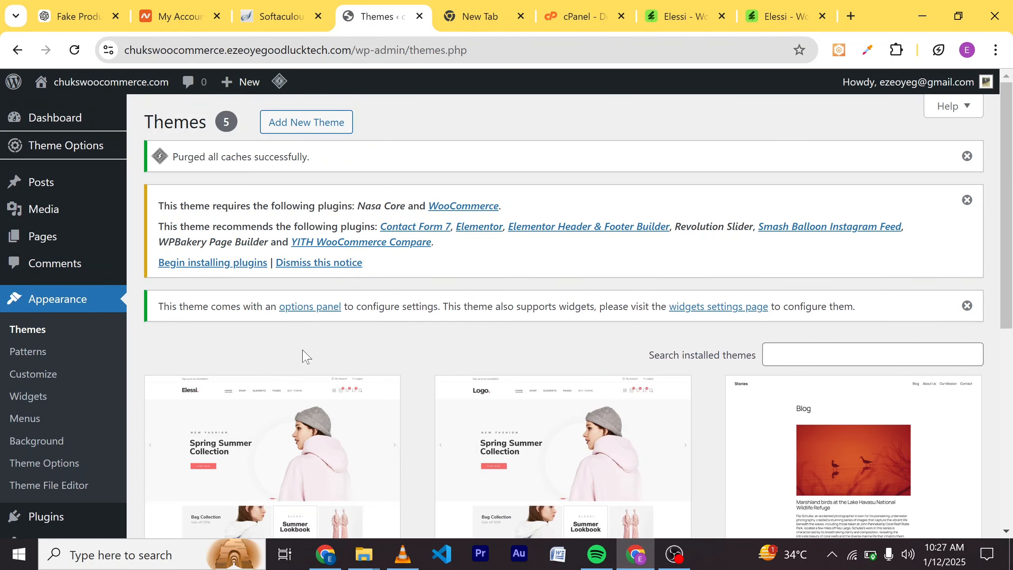
View the site's front end with the new theme and return to the WordPress dashboard.
{"action": "mouse_move", "coordinate": [109, 84]}
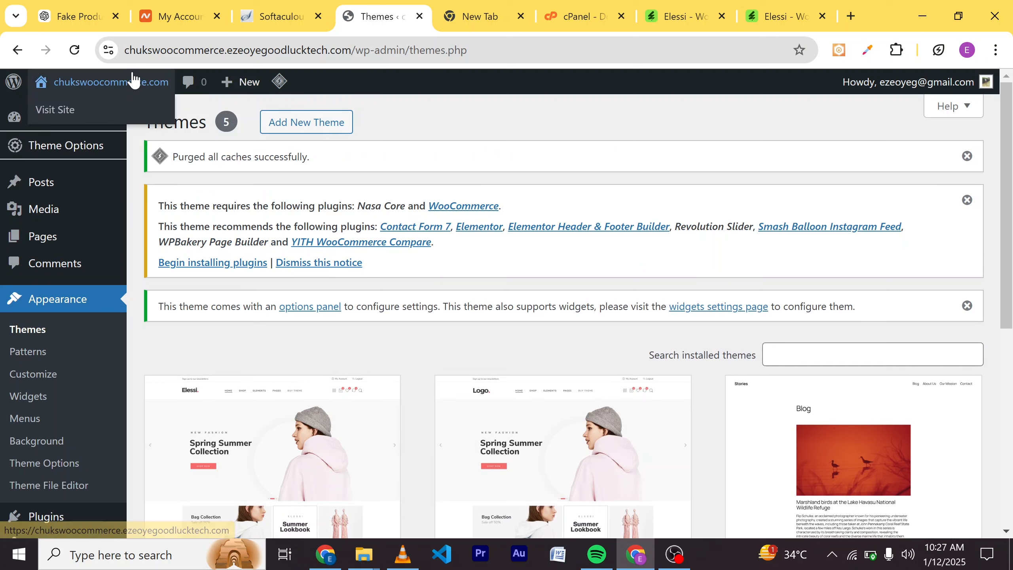
{"action": "left_click", "coordinate": [56, 109]}
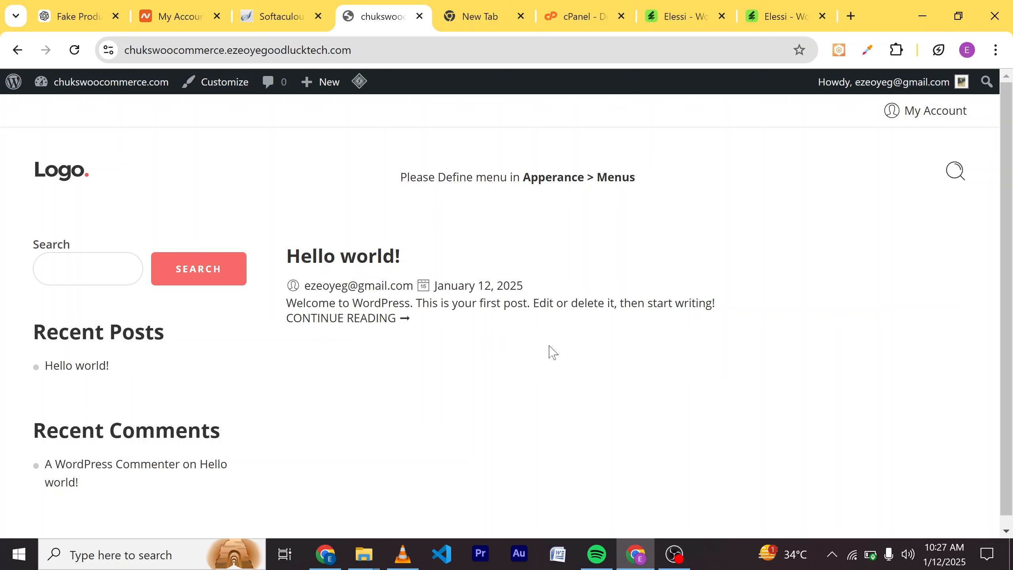
{"action": "mouse_move", "coordinate": [113, 86]}
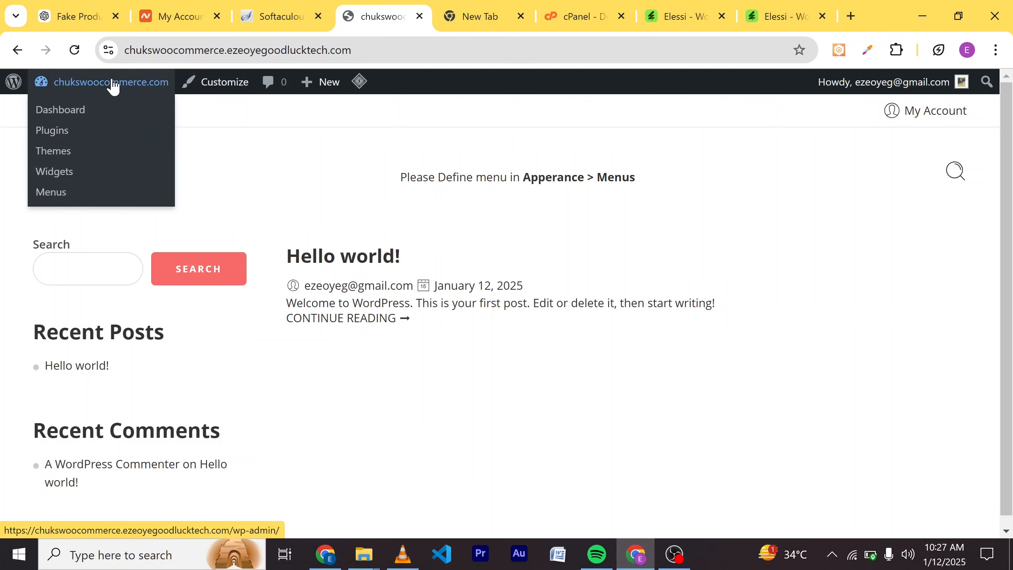
{"action": "left_click", "coordinate": [66, 110]}
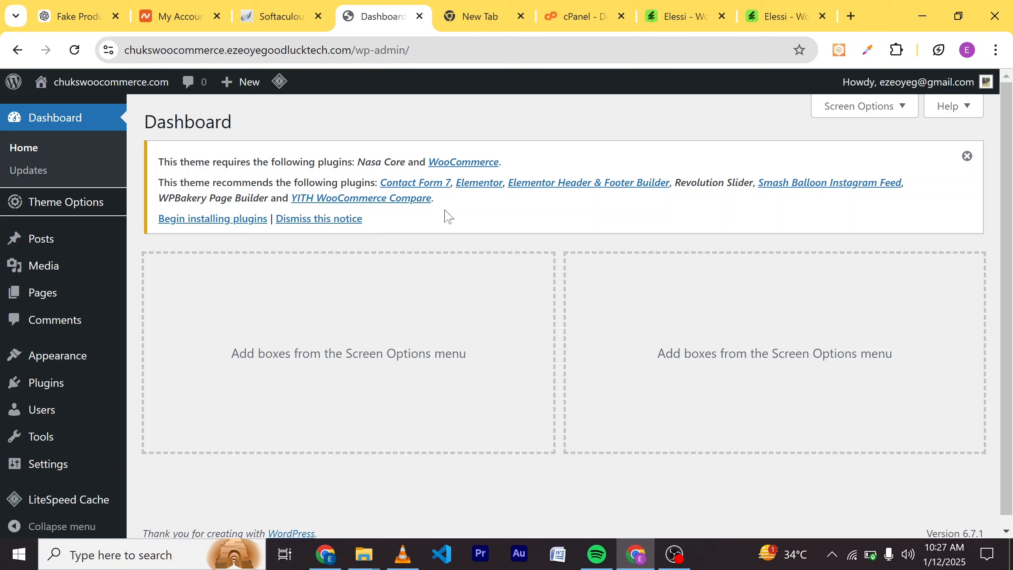
Install and activate the WooCommerce plugin from the theme's required-plugins notice.
{"action": "left_click", "coordinate": [441, 165]}
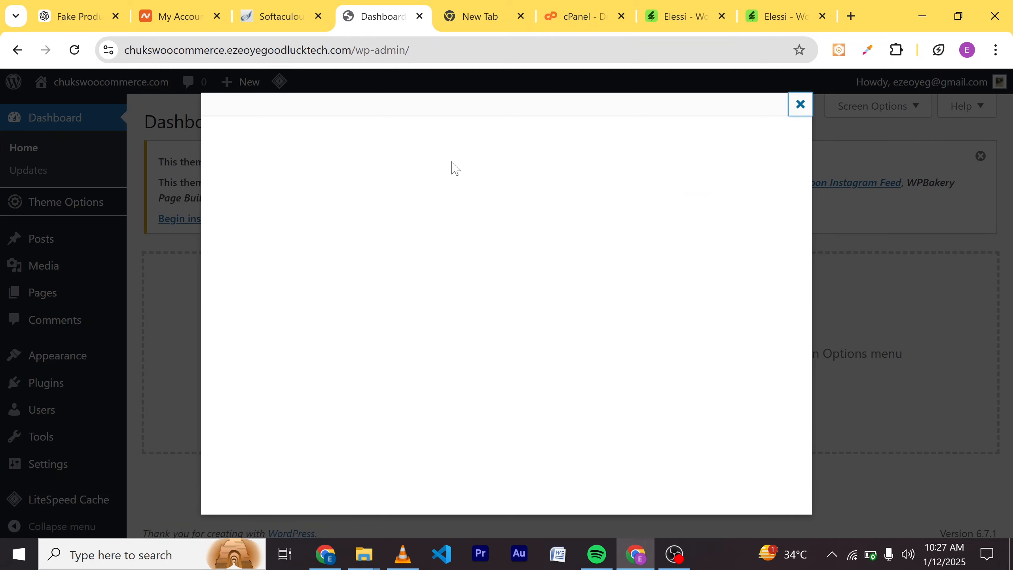
{"action": "scroll", "coordinate": [506, 225], "scroll_direction": "down", "scroll_amount": 2}
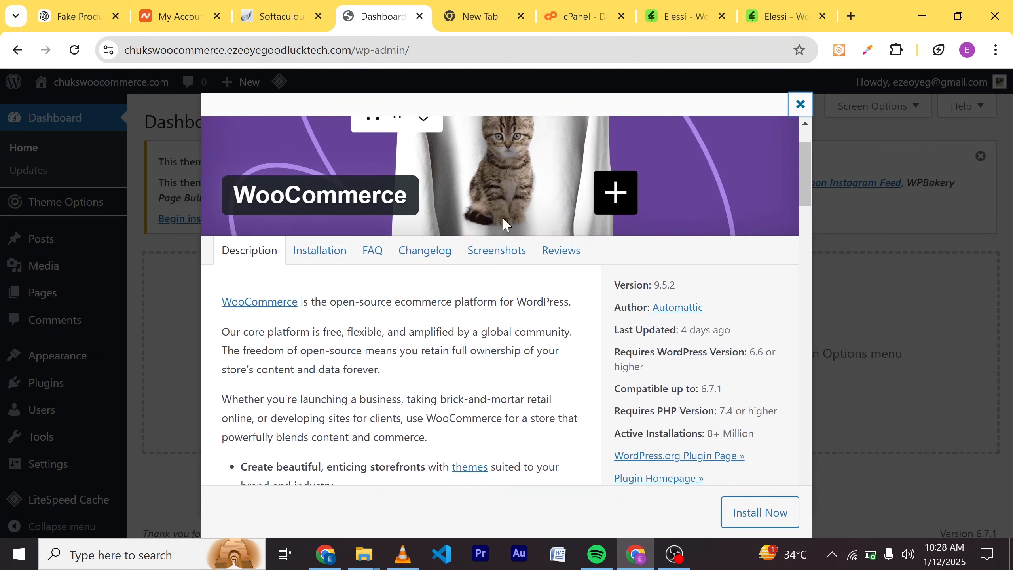
{"action": "scroll", "coordinate": [506, 225], "scroll_direction": "down", "scroll_amount": 10}
{"action": "scroll", "coordinate": [502, 239], "scroll_direction": "up", "scroll_amount": 13}
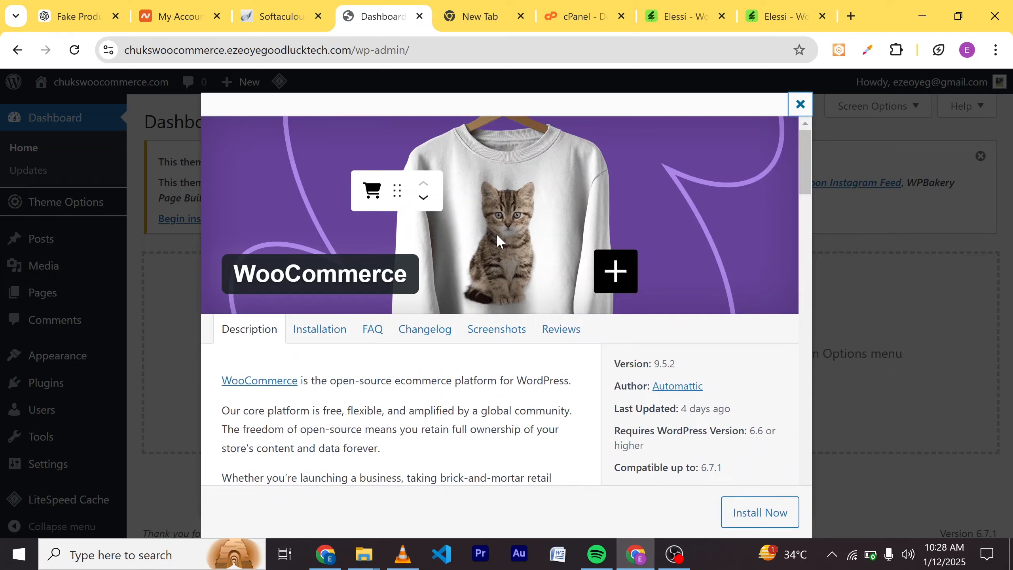
{"action": "scroll", "coordinate": [500, 239], "scroll_direction": "down", "scroll_amount": 10}
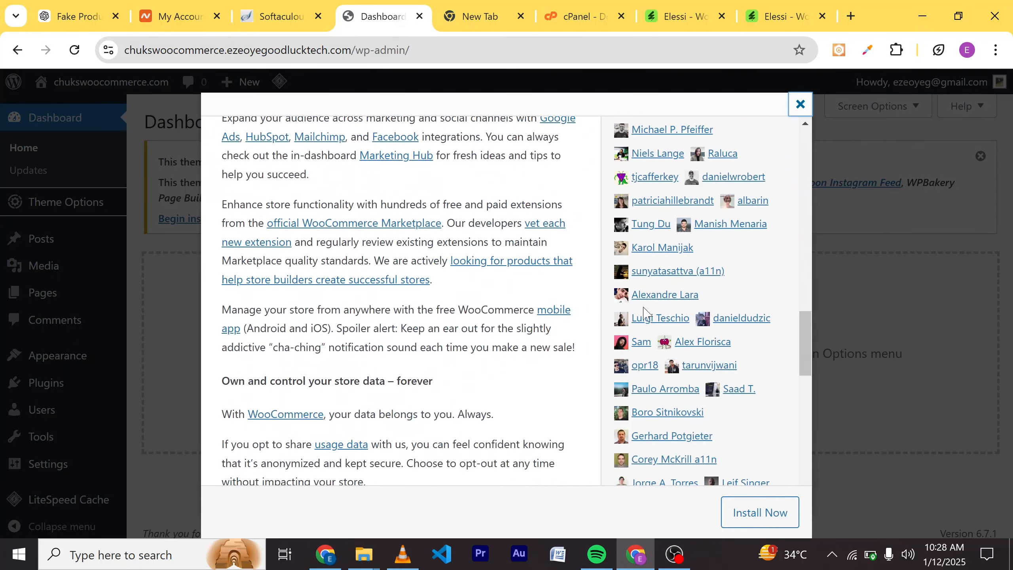
{"action": "left_click", "coordinate": [748, 513]}
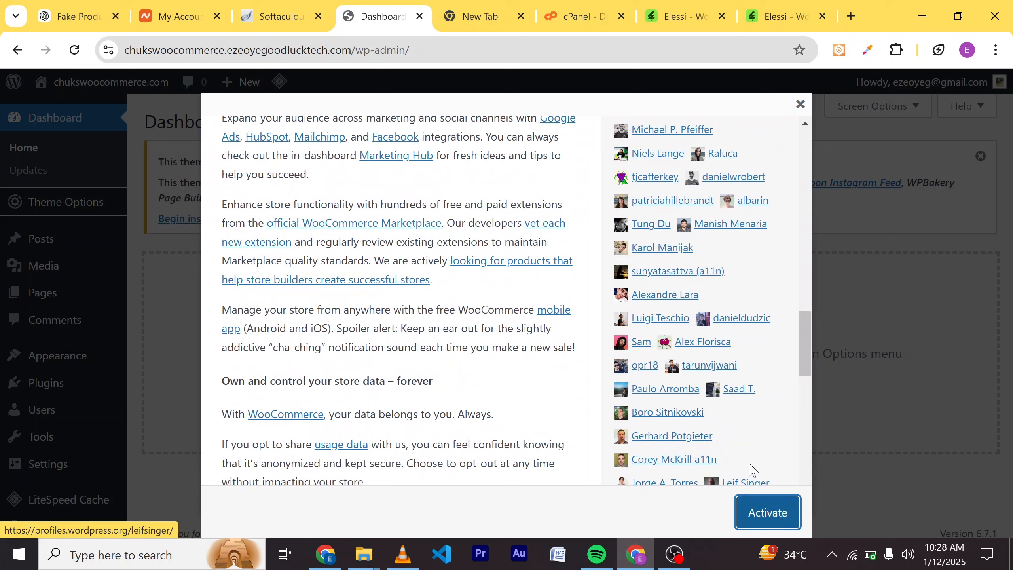
{"action": "left_click", "coordinate": [761, 515]}
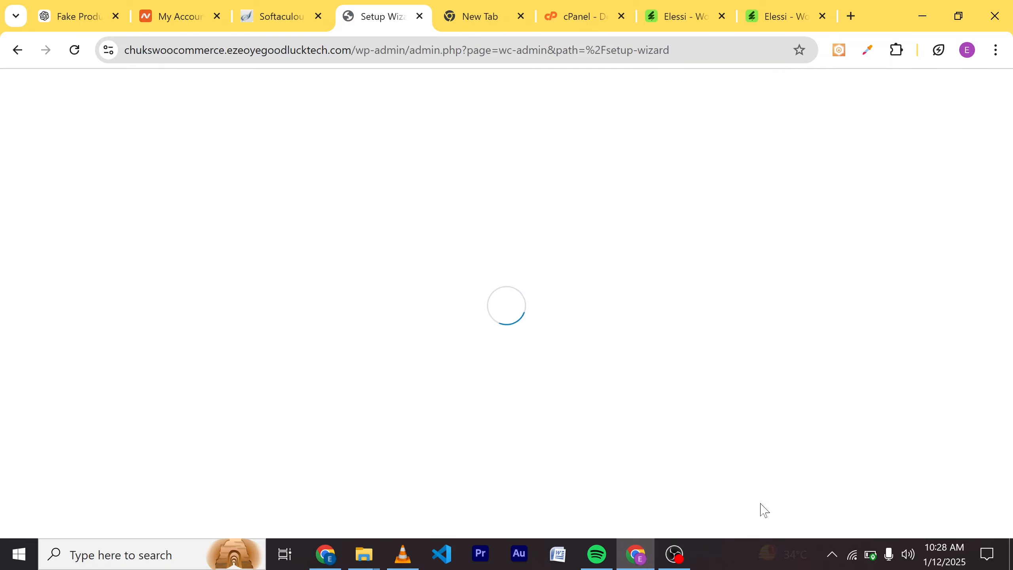
Skip the guided setup on WooCommerce's welcome page.
{"action": "scroll", "coordinate": [649, 346], "scroll_direction": "down", "scroll_amount": 3}
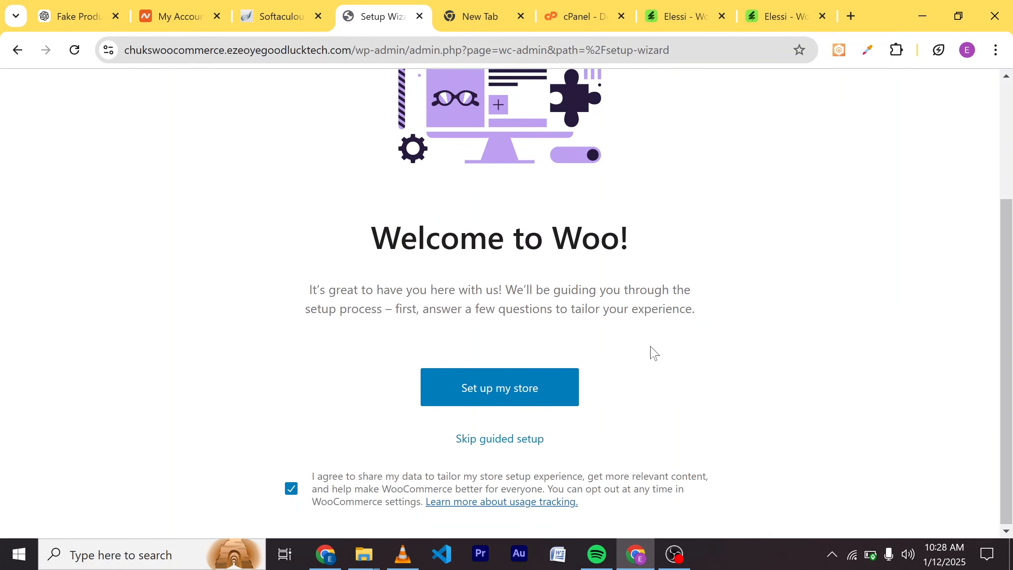
{"action": "scroll", "coordinate": [649, 347], "scroll_direction": "up", "scroll_amount": 2}
{"action": "scroll", "coordinate": [649, 347], "scroll_direction": "down", "scroll_amount": 3}
{"action": "scroll", "coordinate": [679, 270], "scroll_direction": "up", "scroll_amount": 4}
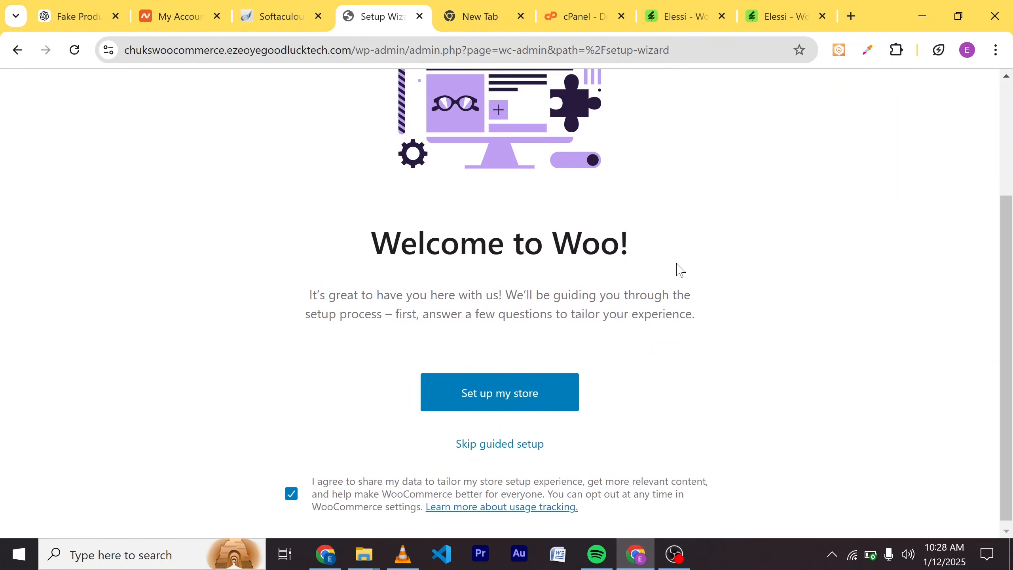
{"action": "scroll", "coordinate": [680, 271], "scroll_direction": "down", "scroll_amount": 3}
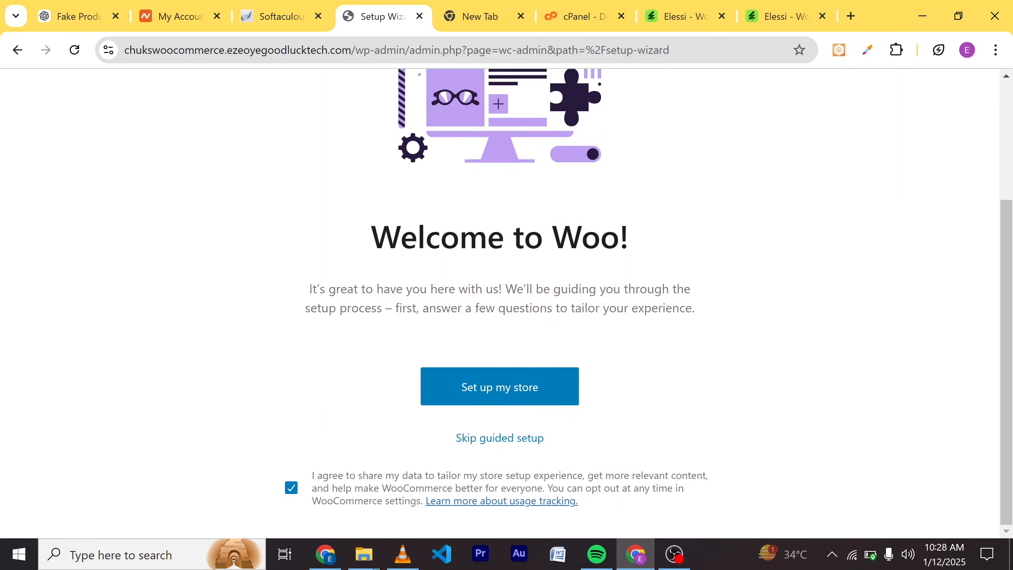
{"action": "left_click", "coordinate": [517, 441]}
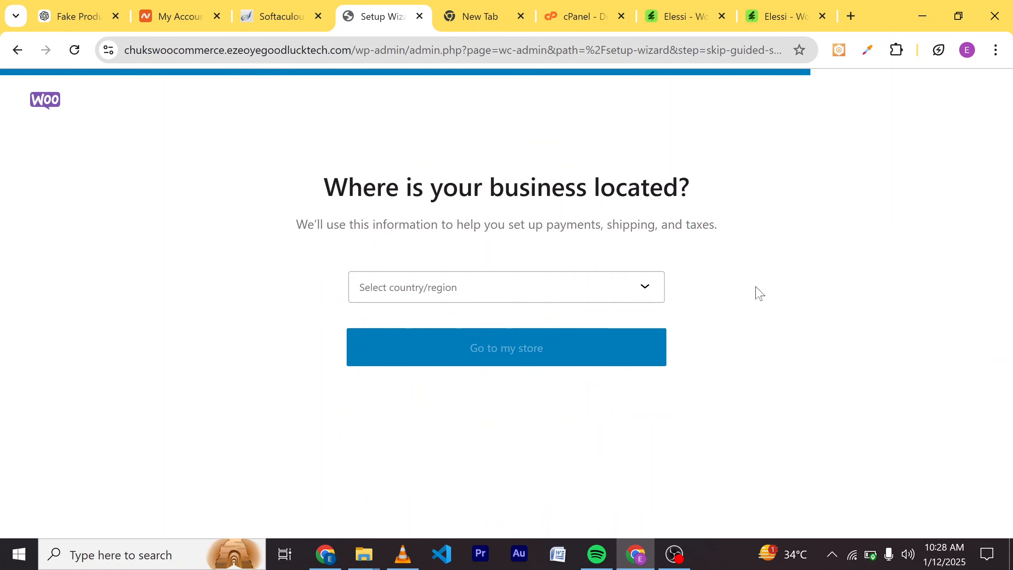
Choose Nigeria — Abia as the business location in the WooCommerce setup wizard.
{"action": "left_click", "coordinate": [584, 294]}
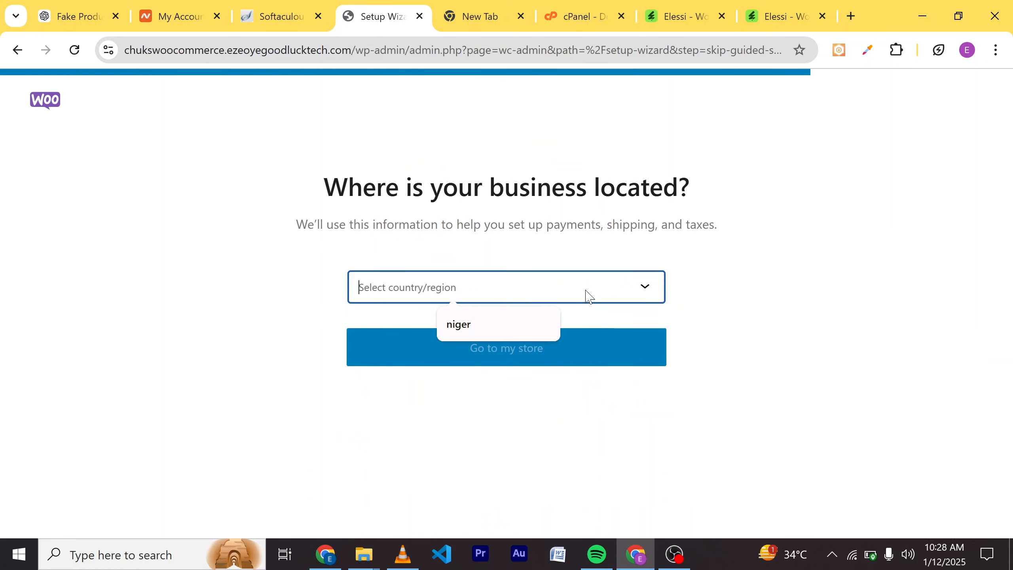
{"action": "left_click", "coordinate": [466, 304]}
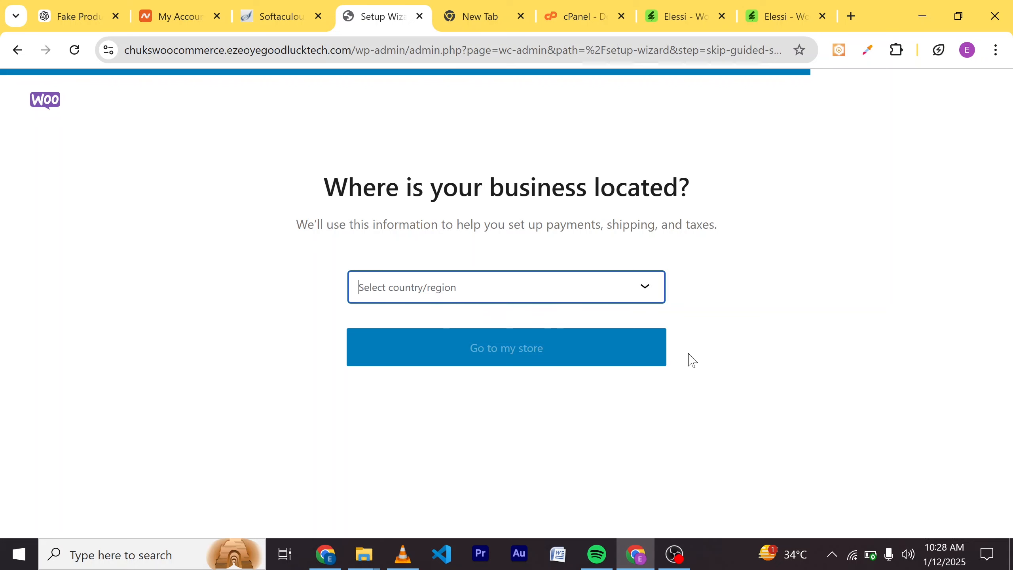
{"action": "left_click", "coordinate": [606, 283]}
{"action": "left_click", "coordinate": [470, 362]}
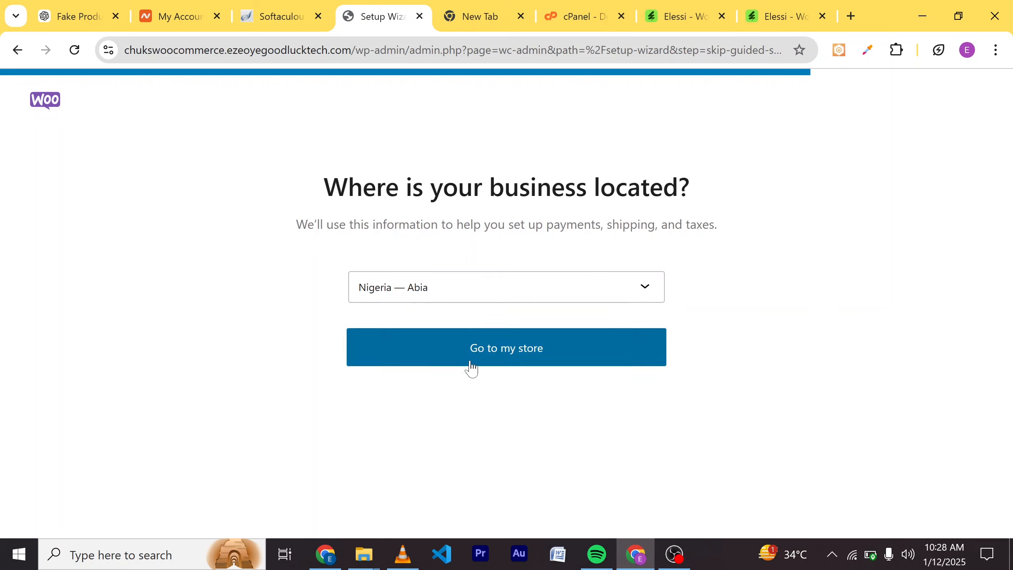
{"action": "left_click", "coordinate": [528, 298]}
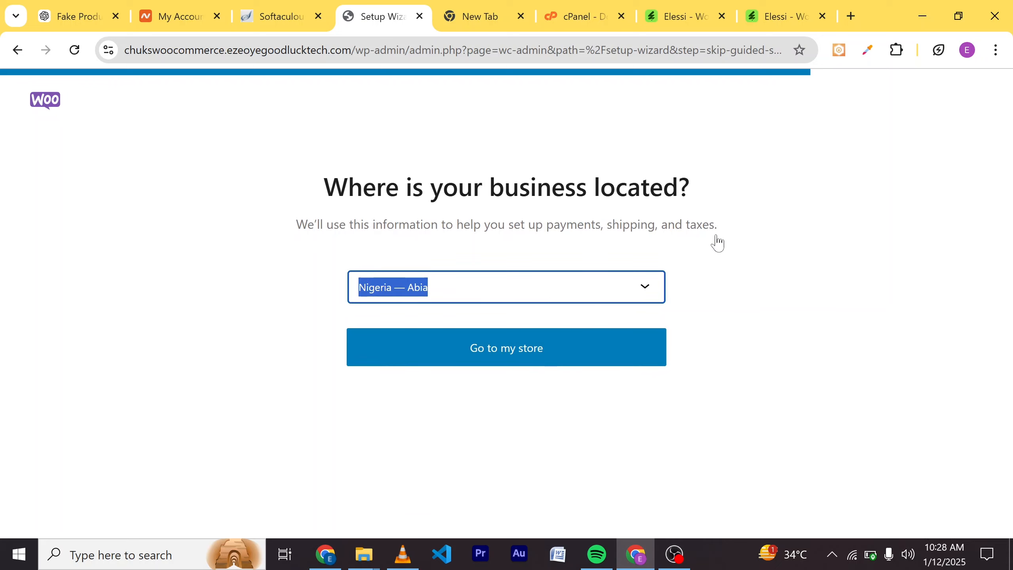
{"action": "left_click", "coordinate": [606, 290]}
{"action": "left_click", "coordinate": [604, 284]}
{"action": "left_click", "coordinate": [527, 297]}
{"action": "left_click", "coordinate": [632, 295]}
{"action": "left_click", "coordinate": [633, 296]}
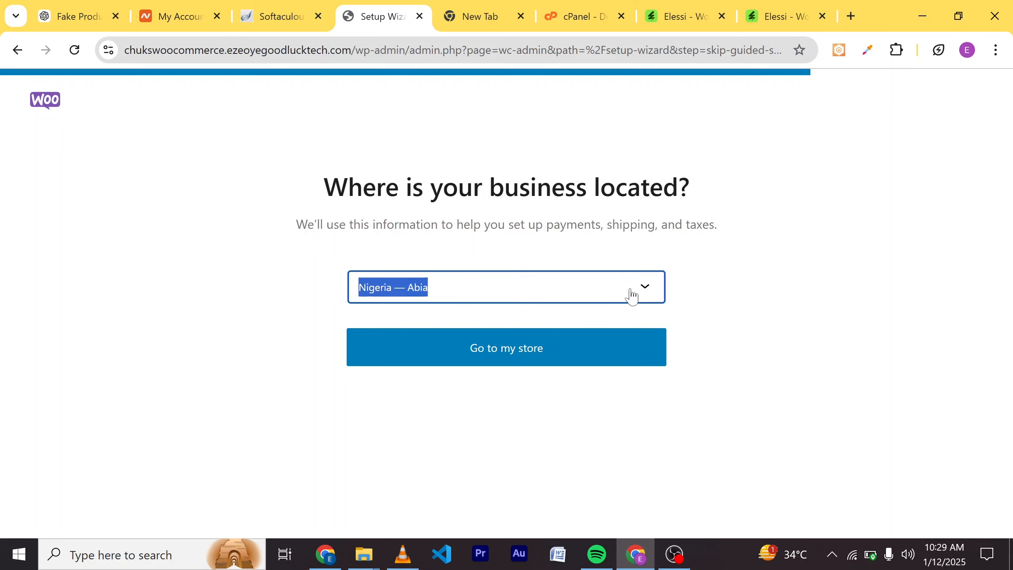
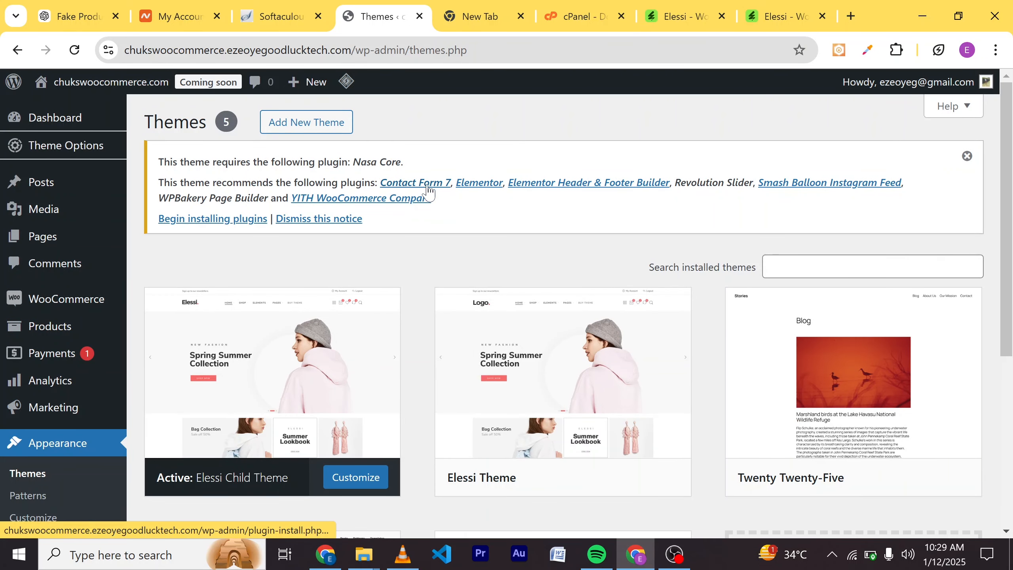
Install and activate the Contact Form 7 plugin from the theme's recommended-plugins notice.
{"action": "left_click", "coordinate": [422, 187]}
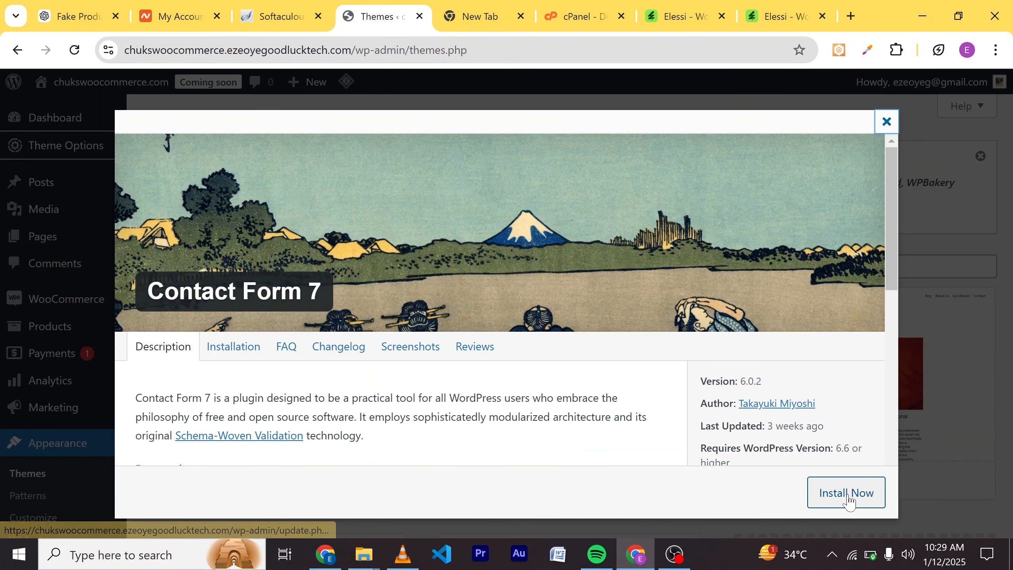
{"action": "left_click", "coordinate": [849, 500]}
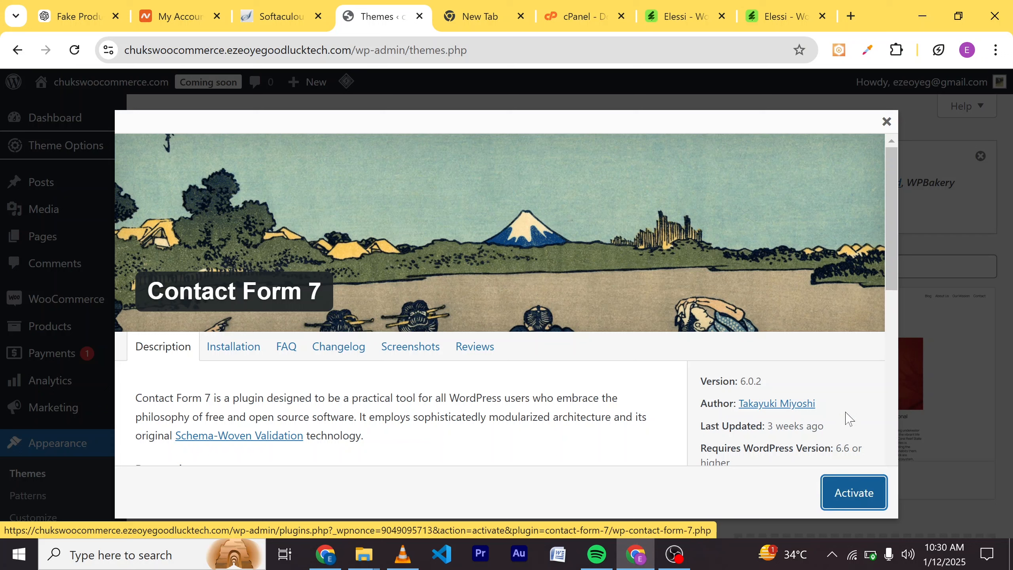
{"action": "left_click", "coordinate": [851, 494]}
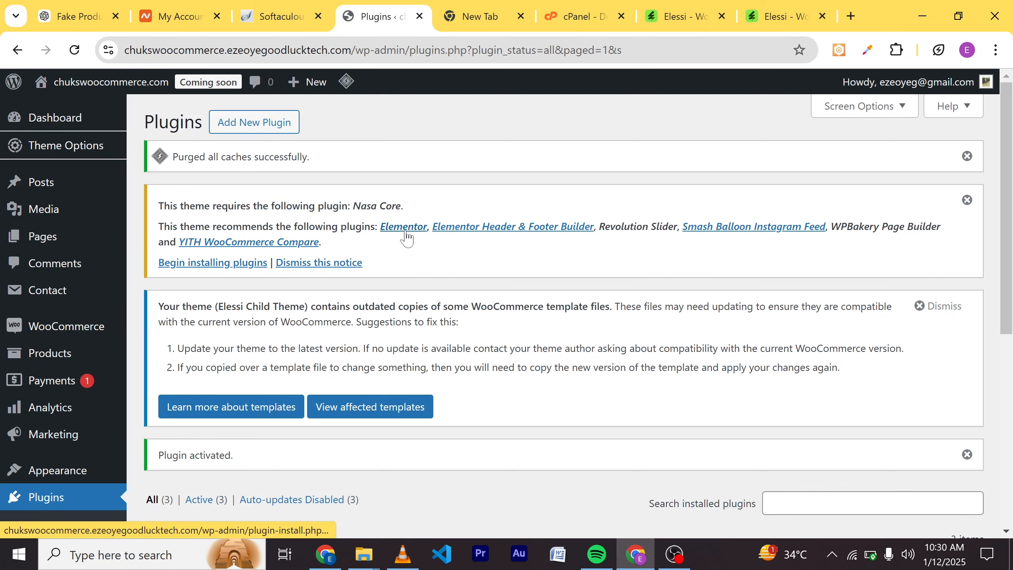
Install and activate the Elementor plugin from the theme's notice, and close its onboarding wizard.
{"action": "left_click", "coordinate": [407, 235]}
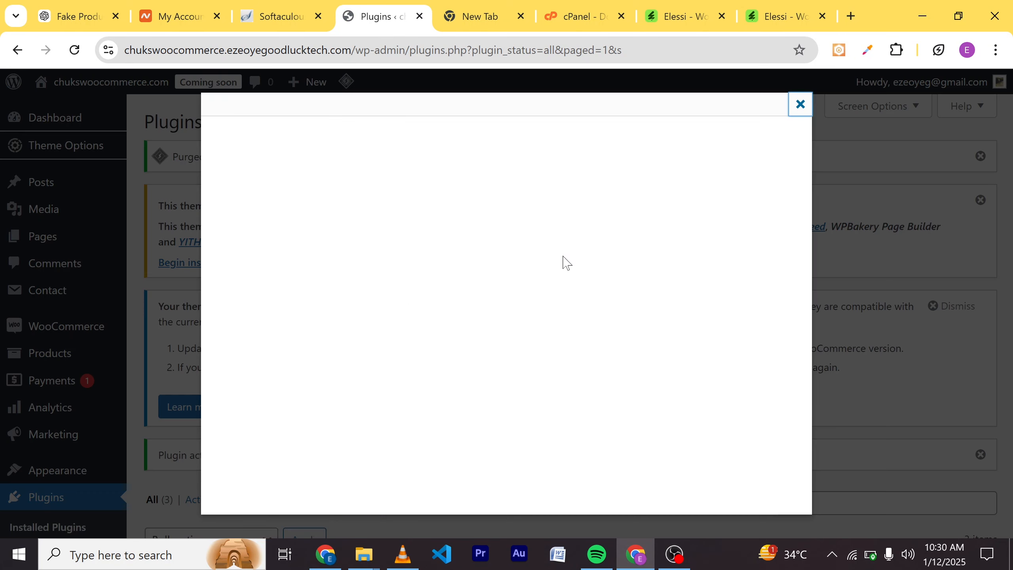
{"action": "scroll", "coordinate": [640, 366], "scroll_direction": "down", "scroll_amount": 5}
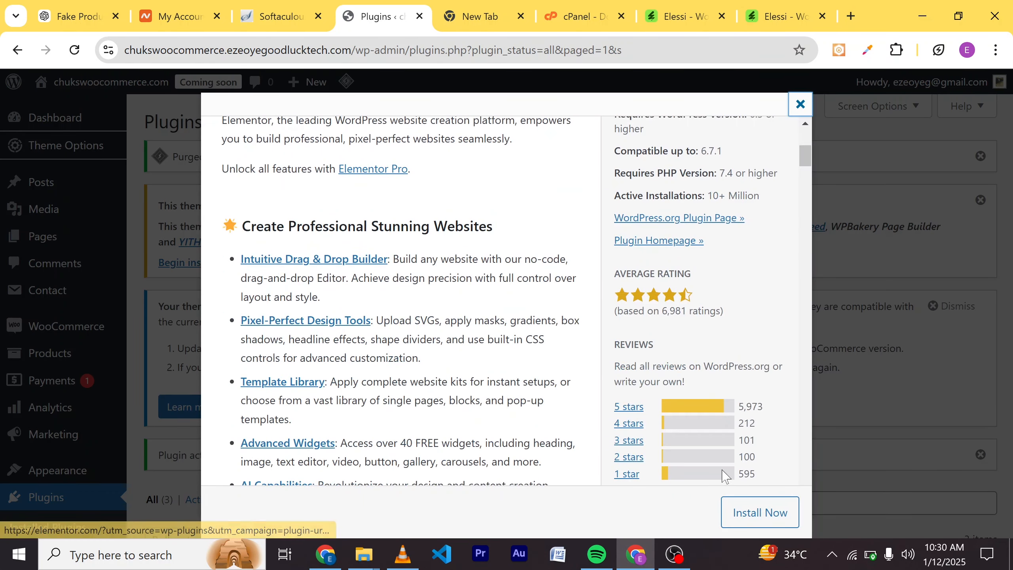
{"action": "left_click", "coordinate": [754, 517]}
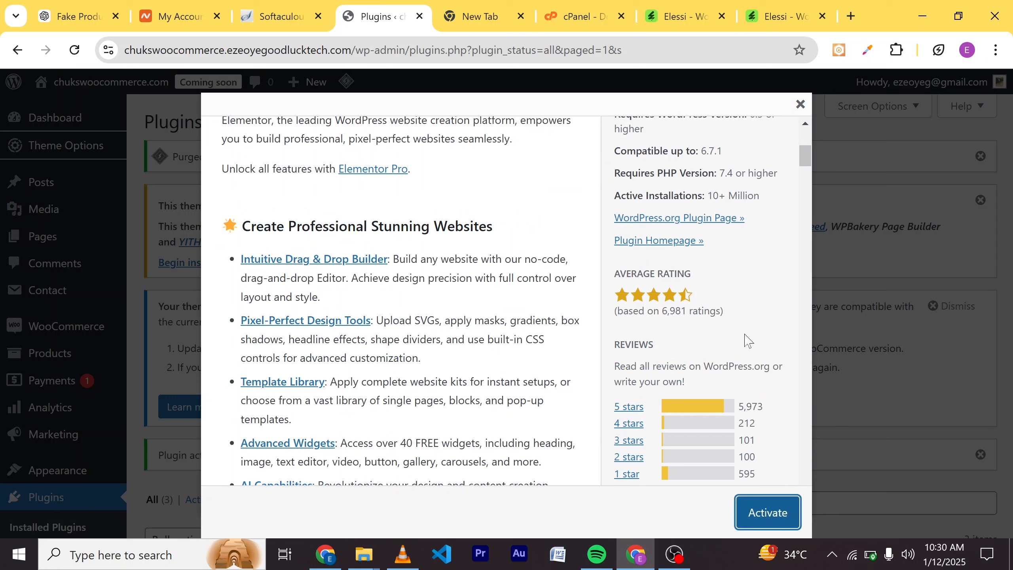
{"action": "left_click", "coordinate": [763, 518]}
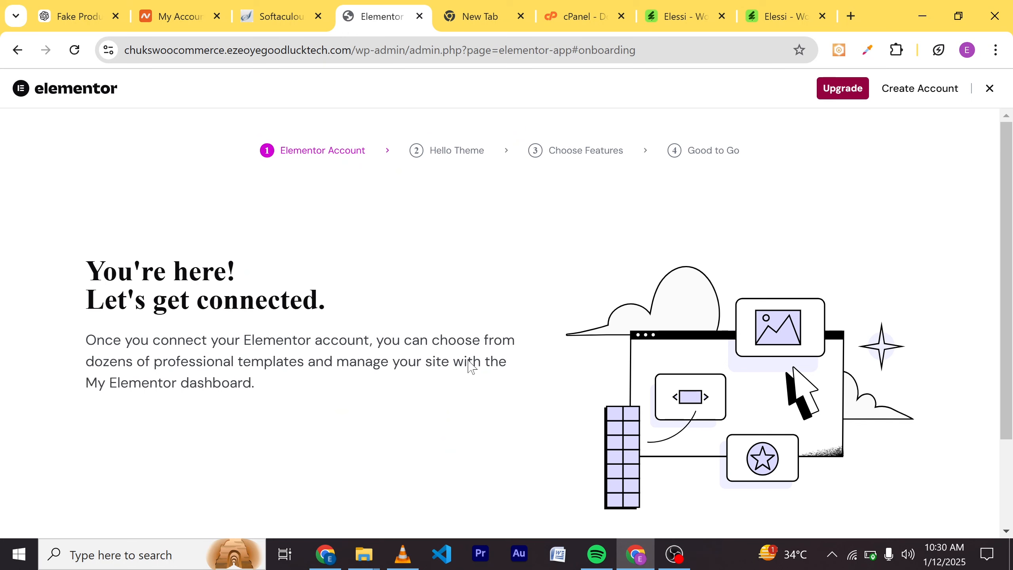
{"action": "scroll", "coordinate": [527, 340], "scroll_direction": "down", "scroll_amount": 3}
{"action": "scroll", "coordinate": [531, 360], "scroll_direction": "up", "scroll_amount": 3}
{"action": "left_click", "coordinate": [990, 90]}
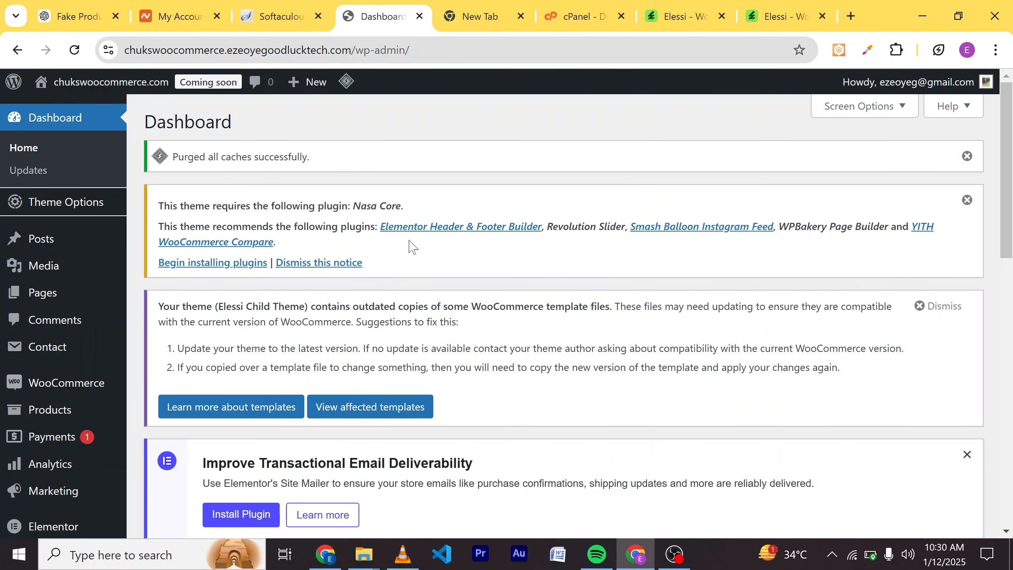
Install and activate the recommended Elementor Header & Footer Builder plugin from the theme's notice.
{"action": "left_click", "coordinate": [447, 234]}
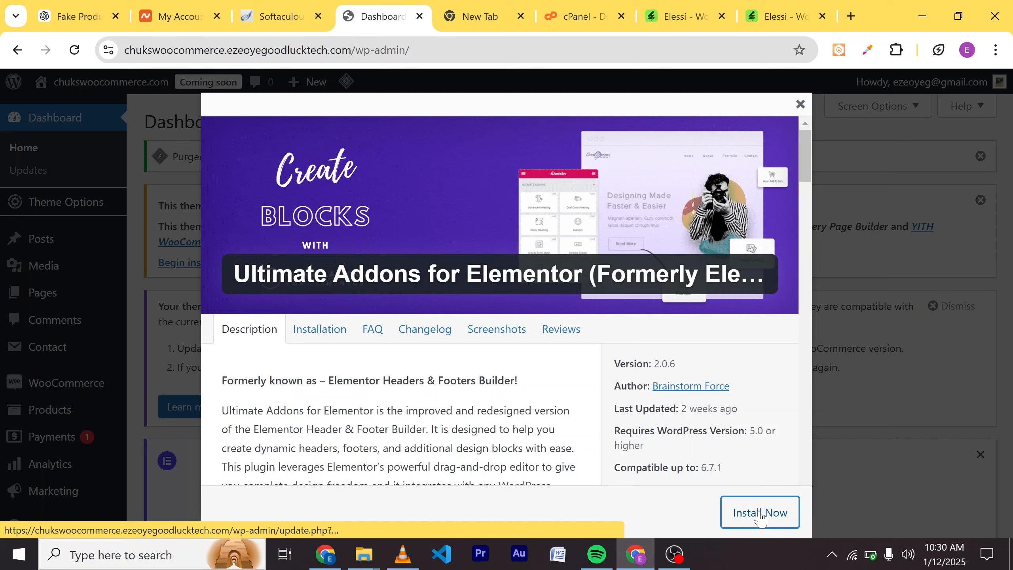
{"action": "left_click", "coordinate": [760, 513]}
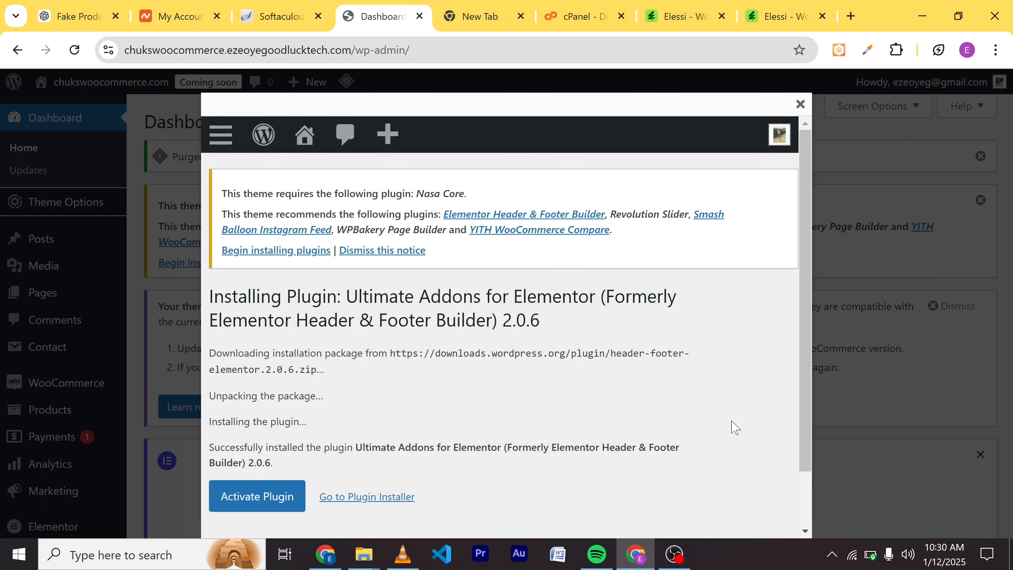
{"action": "scroll", "coordinate": [695, 431], "scroll_direction": "down", "scroll_amount": 2}
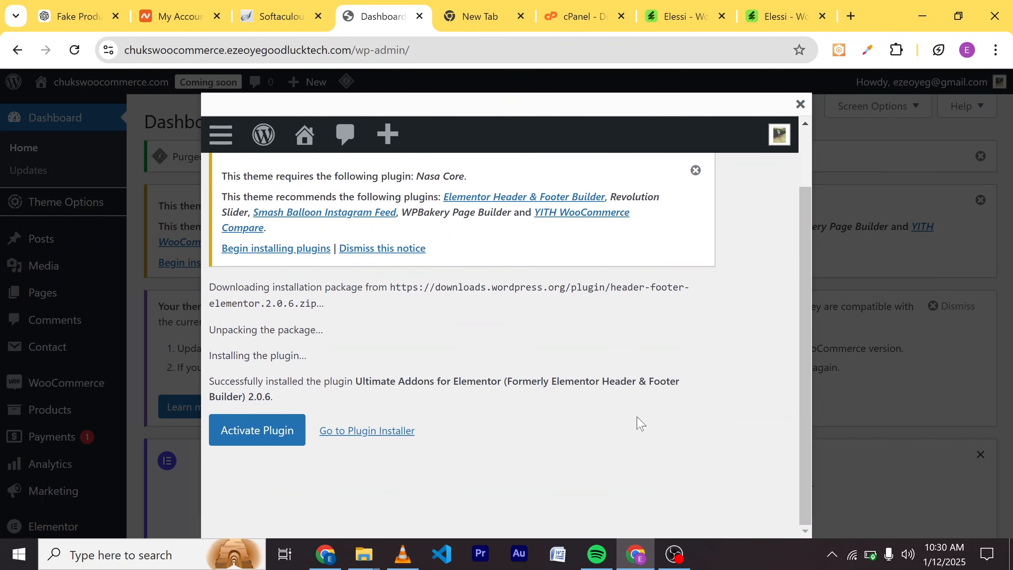
{"action": "left_click", "coordinate": [275, 442]}
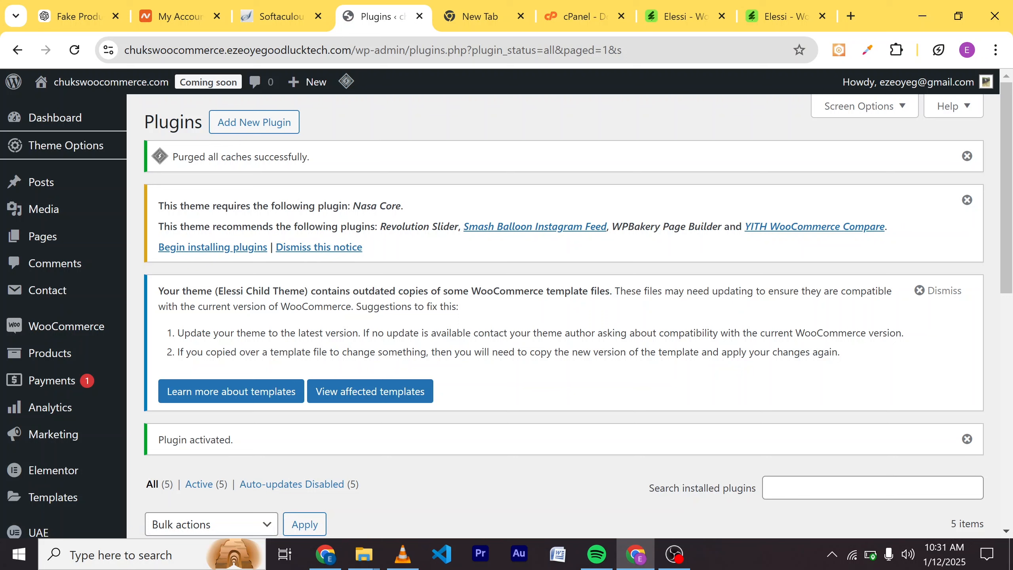
Open the theme's required-plugins installer, then install and activate the Nasa Core plugin.
{"action": "double_click", "coordinate": [437, 226]}
{"action": "left_click", "coordinate": [546, 259]}
{"action": "left_click", "coordinate": [246, 248]}
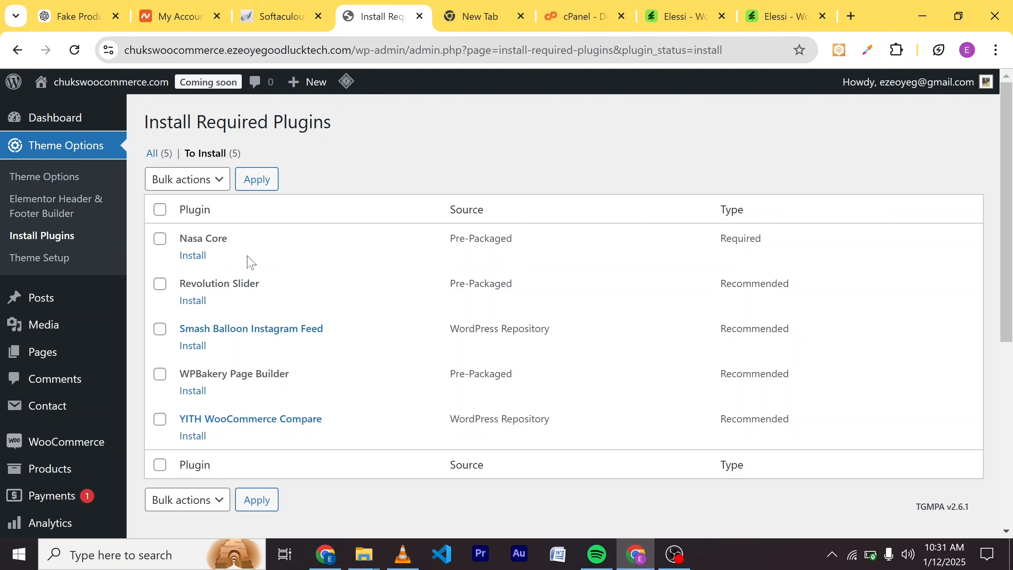
{"action": "left_click", "coordinate": [195, 255]}
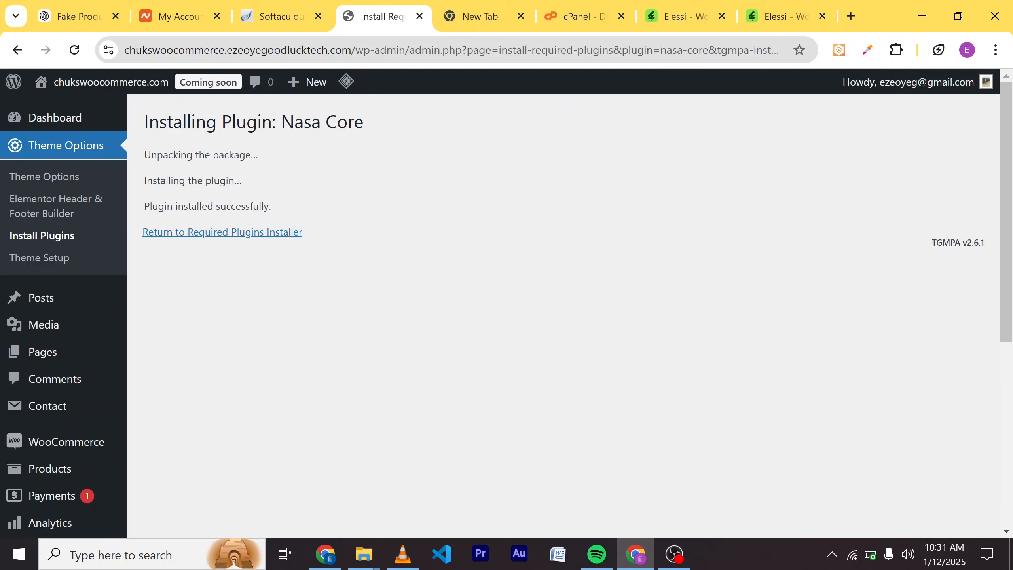
{"action": "left_click", "coordinate": [231, 240]}
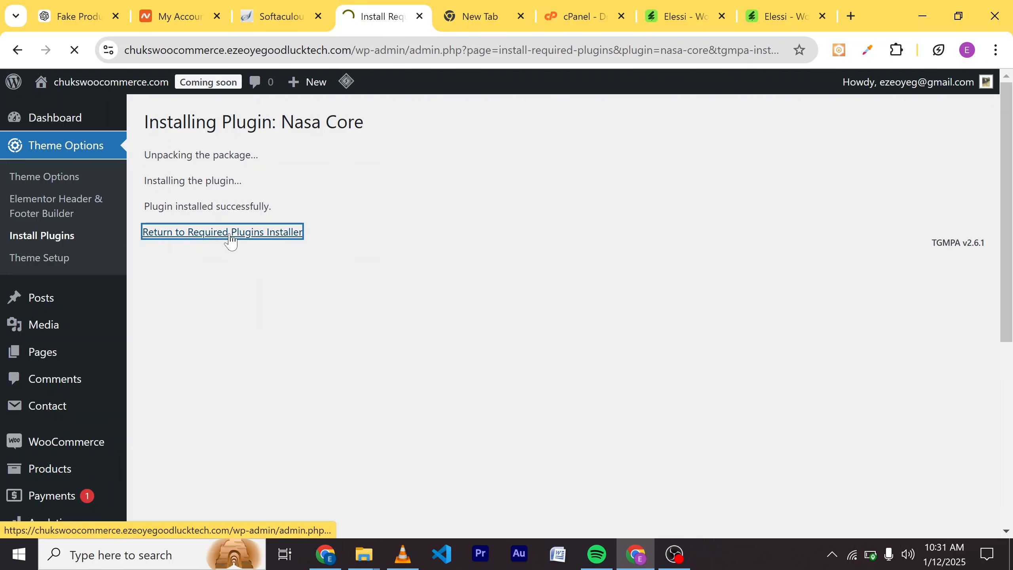
{"action": "scroll", "coordinate": [259, 356], "scroll_direction": "down", "scroll_amount": 2}
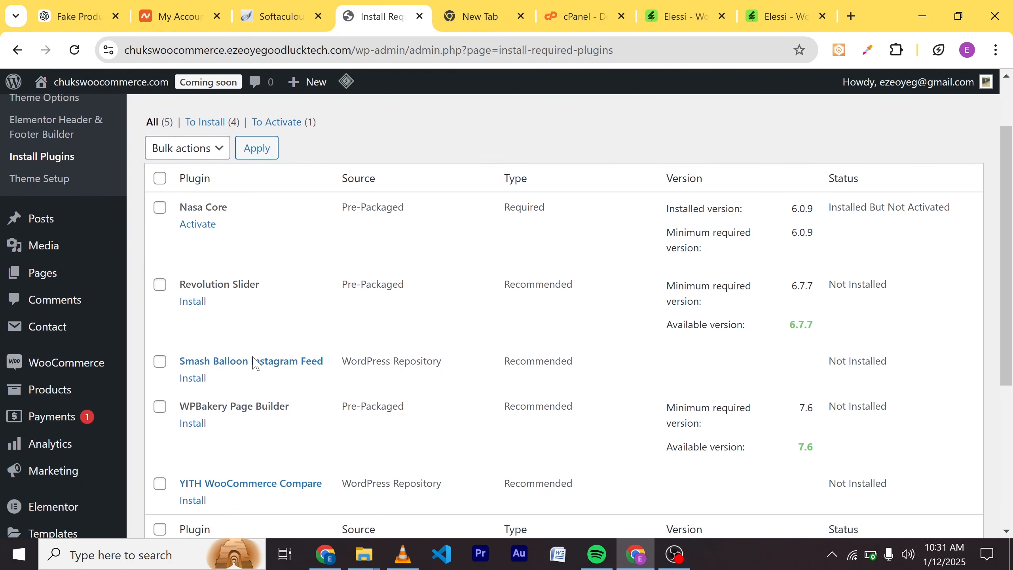
{"action": "scroll", "coordinate": [439, 331], "scroll_direction": "down", "scroll_amount": 4}
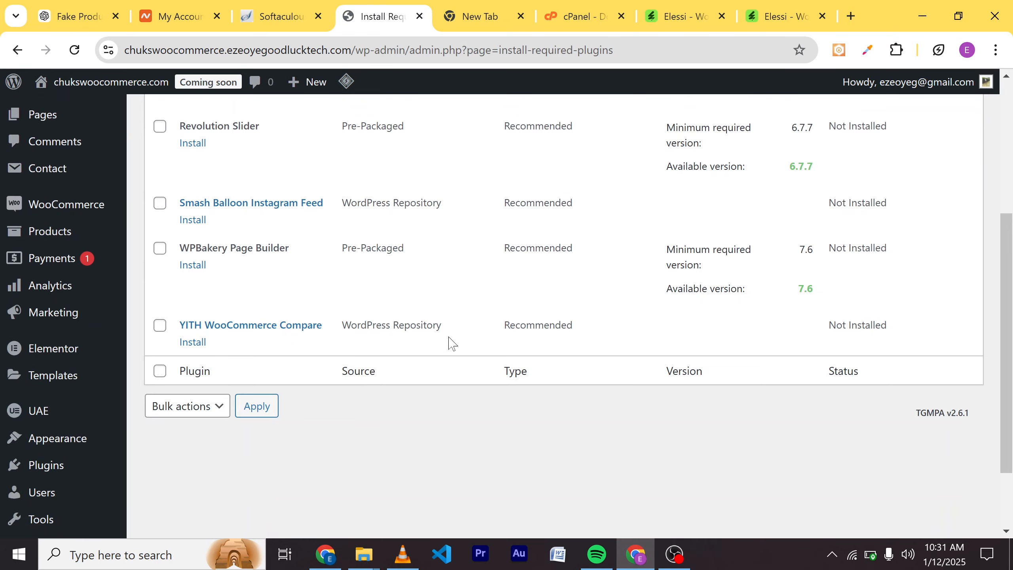
{"action": "scroll", "coordinate": [450, 343], "scroll_direction": "up", "scroll_amount": 6}
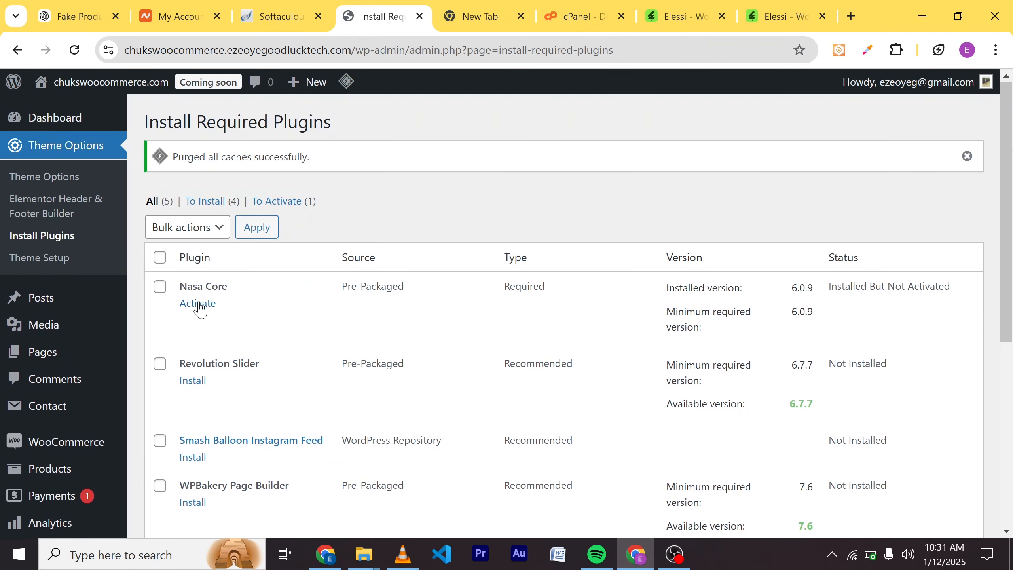
{"action": "left_click", "coordinate": [199, 303]}
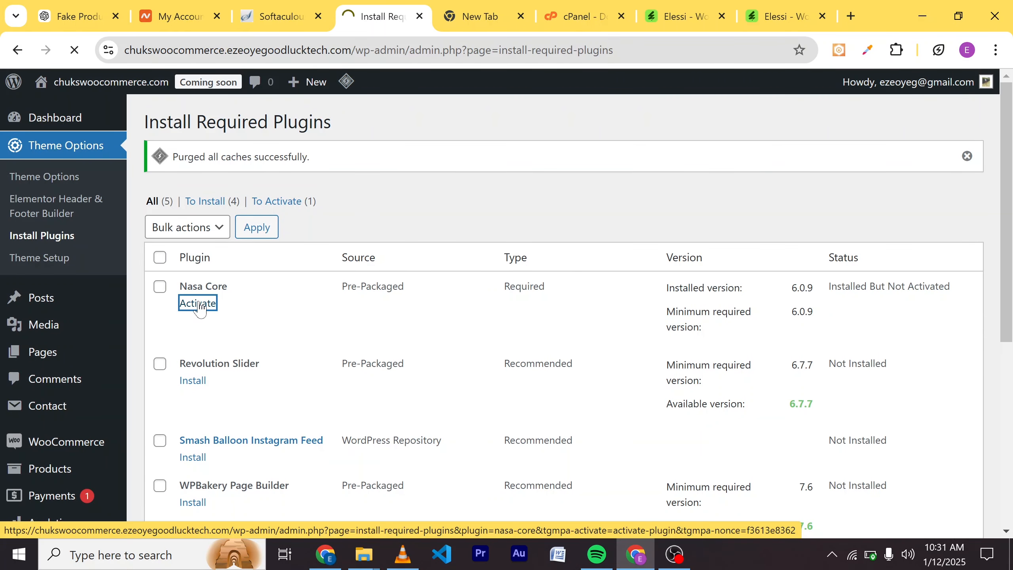
Install and activate YITH WooCommerce Compare from the required-plugins list.
{"action": "scroll", "coordinate": [292, 347], "scroll_direction": "down", "scroll_amount": 4}
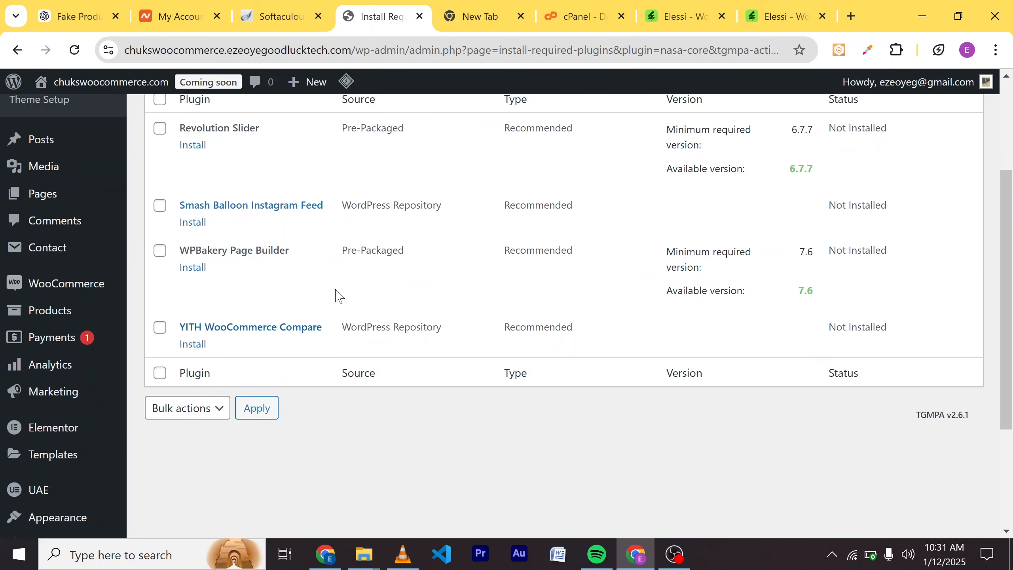
{"action": "left_click", "coordinate": [197, 347]}
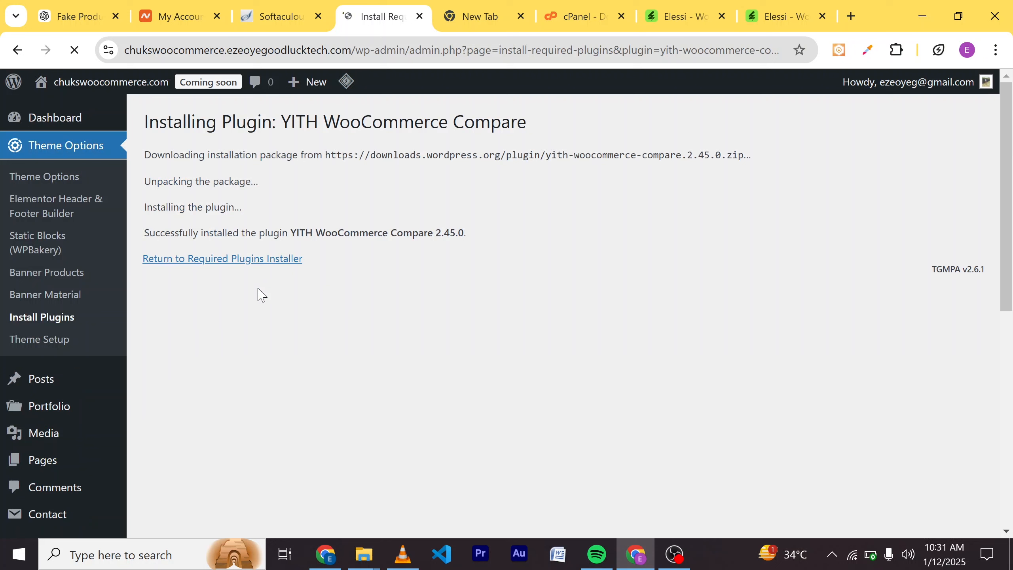
{"action": "left_click", "coordinate": [240, 259]}
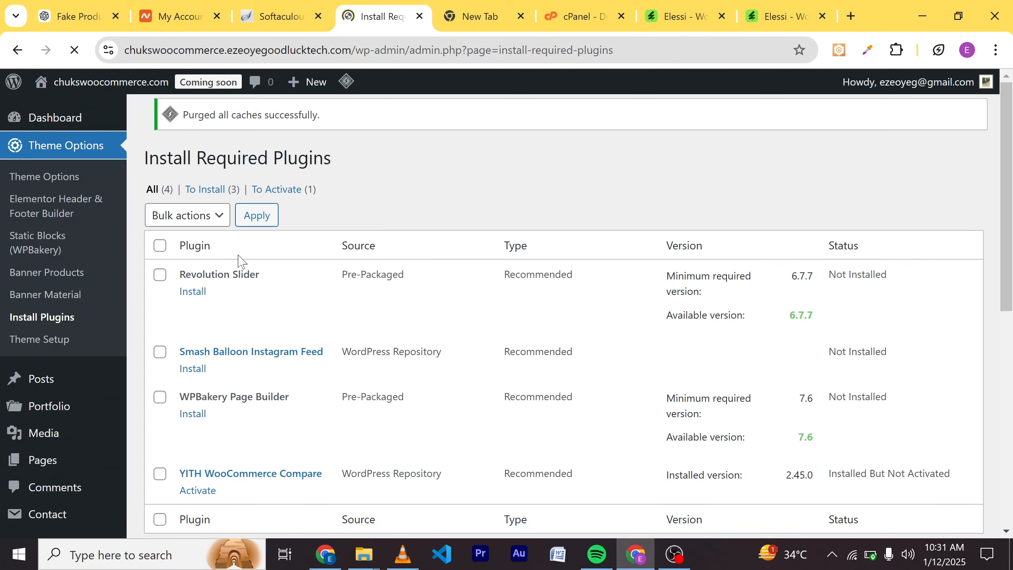
{"action": "scroll", "coordinate": [270, 312], "scroll_direction": "down", "scroll_amount": 2}
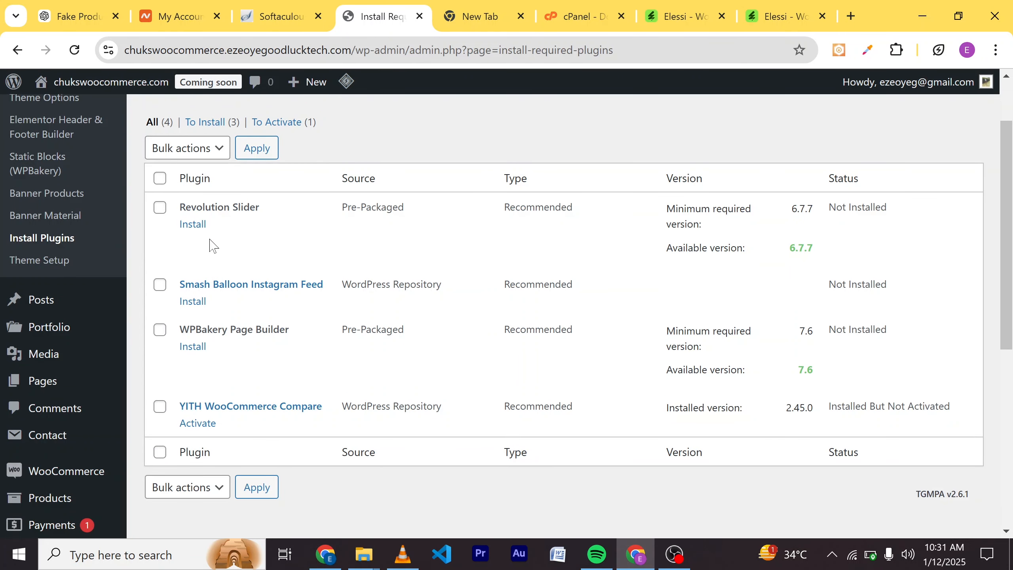
{"action": "left_click", "coordinate": [199, 423]}
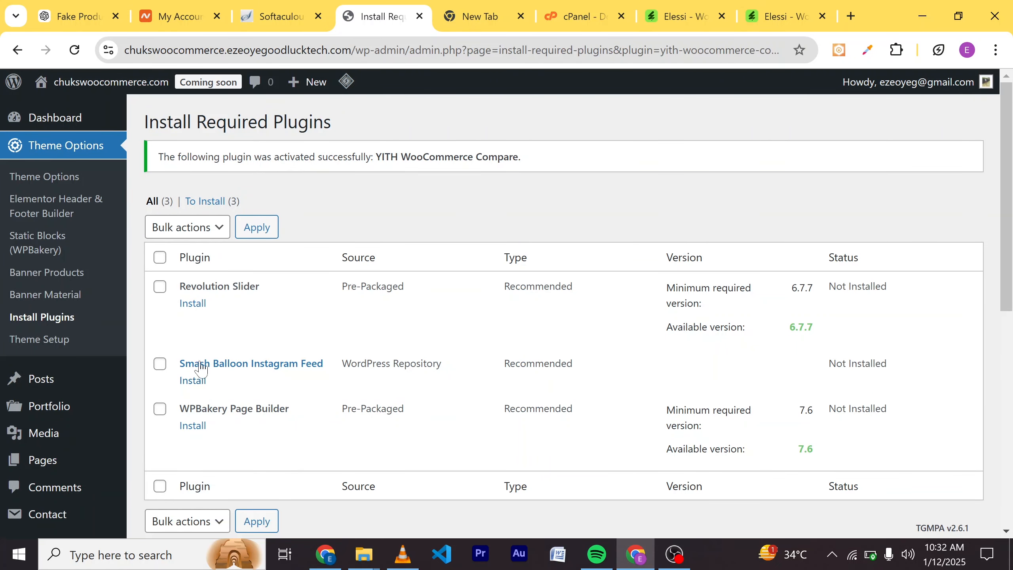
Install and activate Smash Balloon Instagram Feed from the required-plugins list.
{"action": "left_click", "coordinate": [195, 380]}
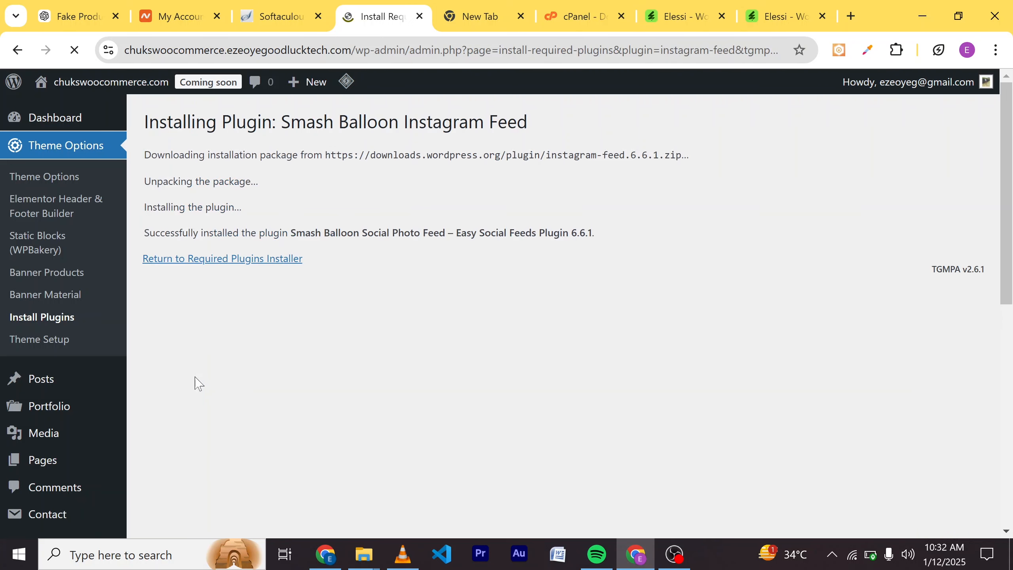
{"action": "left_click", "coordinate": [231, 266]}
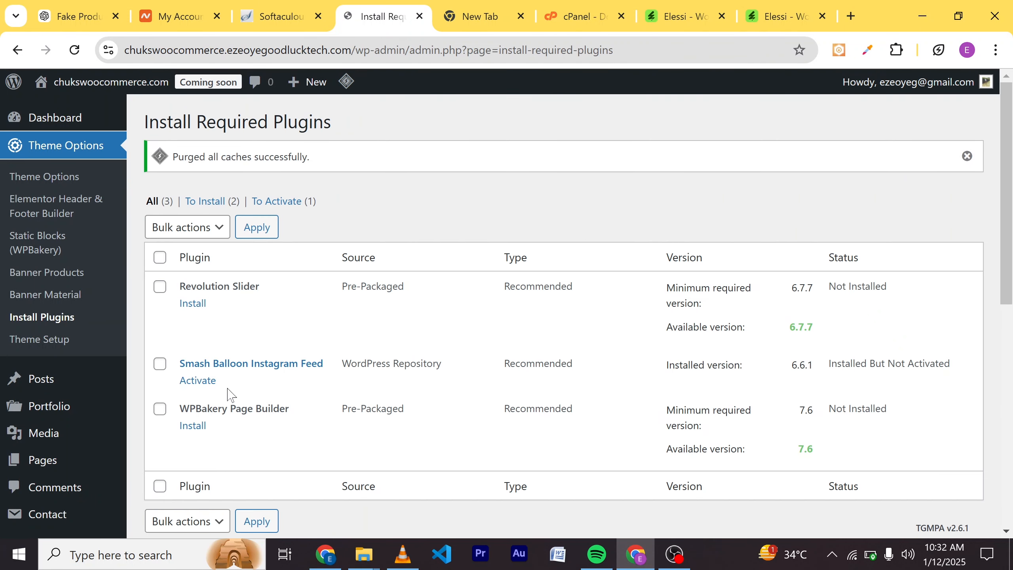
{"action": "left_click", "coordinate": [199, 383]}
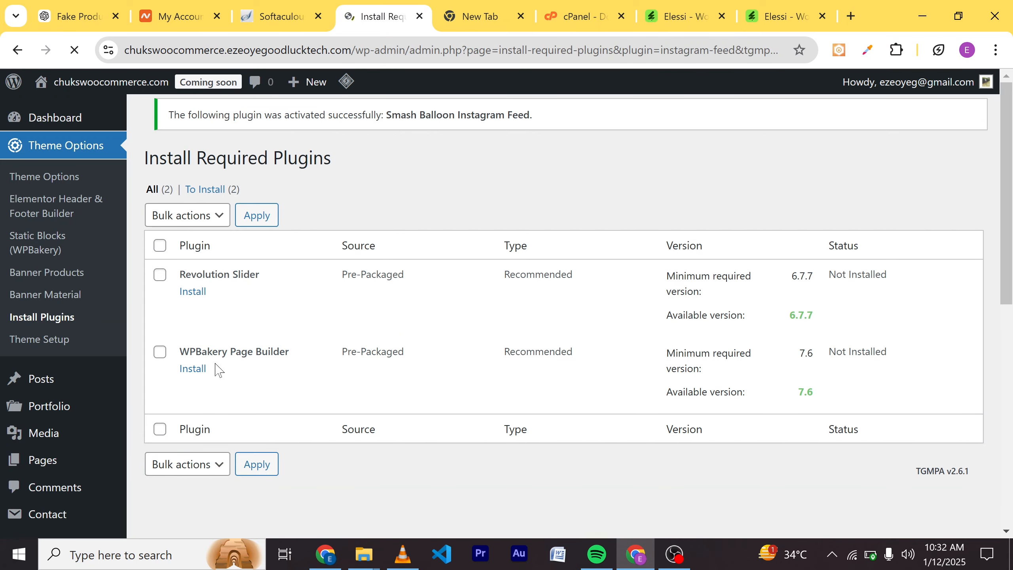
Install and activate Revolution Slider from the required-plugins list.
{"action": "left_click", "coordinate": [194, 306]}
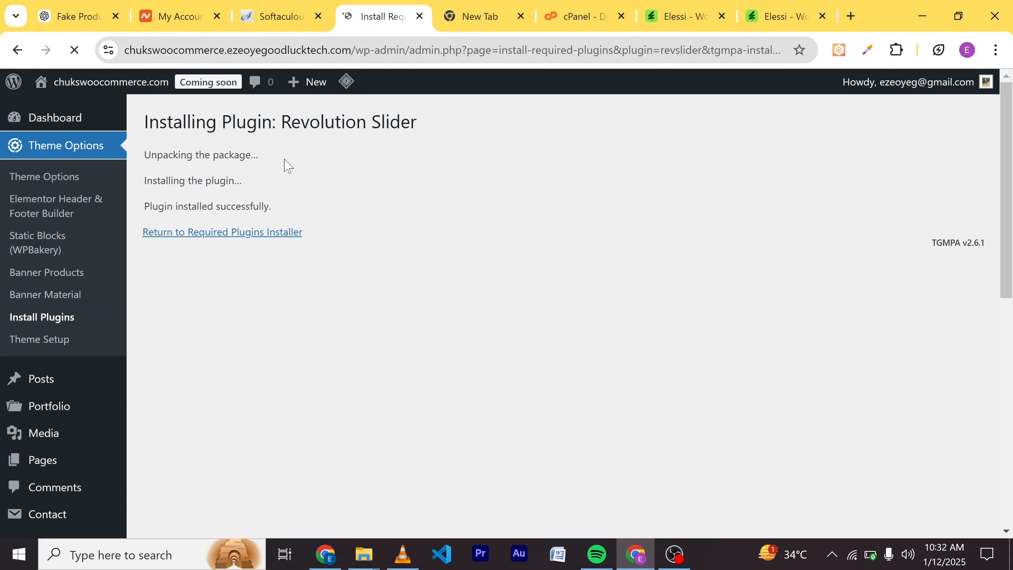
{"action": "left_click", "coordinate": [234, 238]}
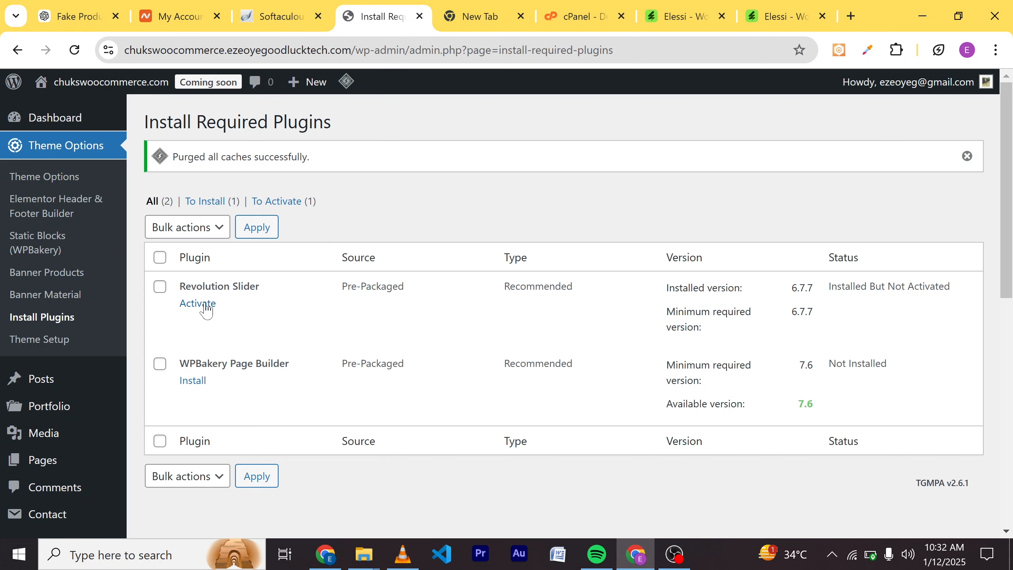
{"action": "left_click", "coordinate": [205, 308]}
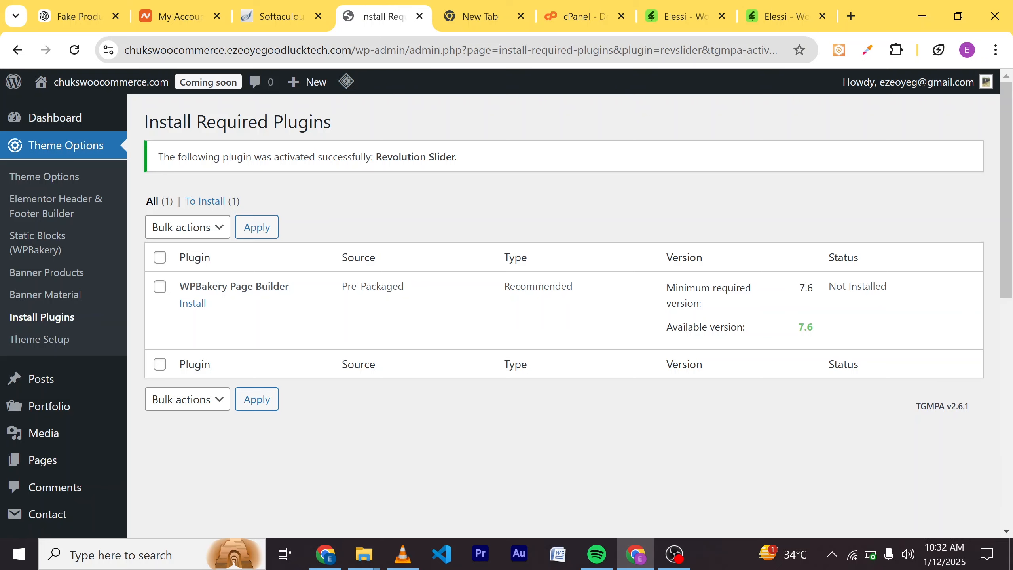
Keep waiting for the unresponsive required-plugins page and reload it.
{"action": "scroll", "coordinate": [563, 310], "scroll_direction": "down", "scroll_amount": 7}
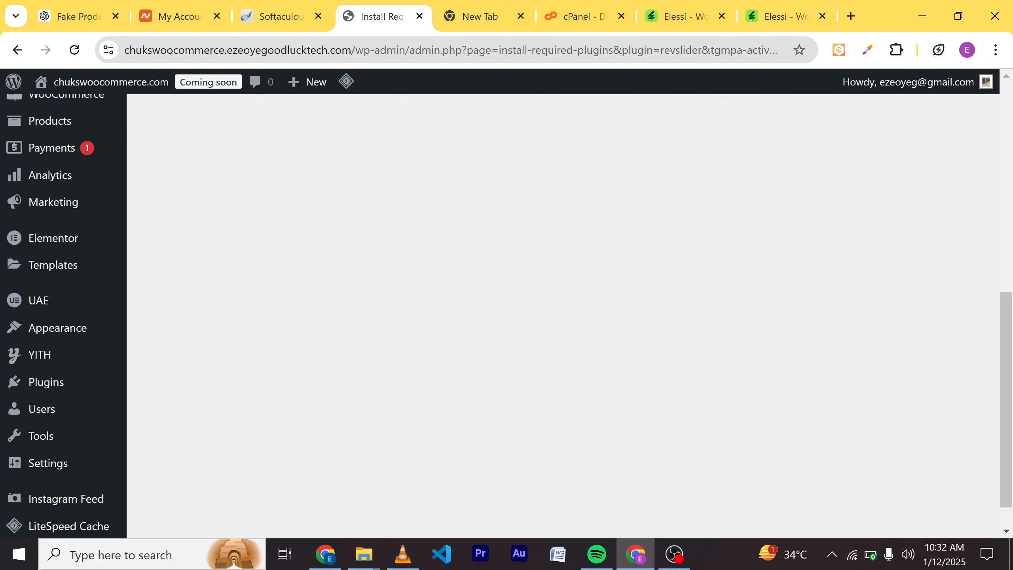
{"action": "scroll", "coordinate": [563, 311], "scroll_direction": "up", "scroll_amount": 7}
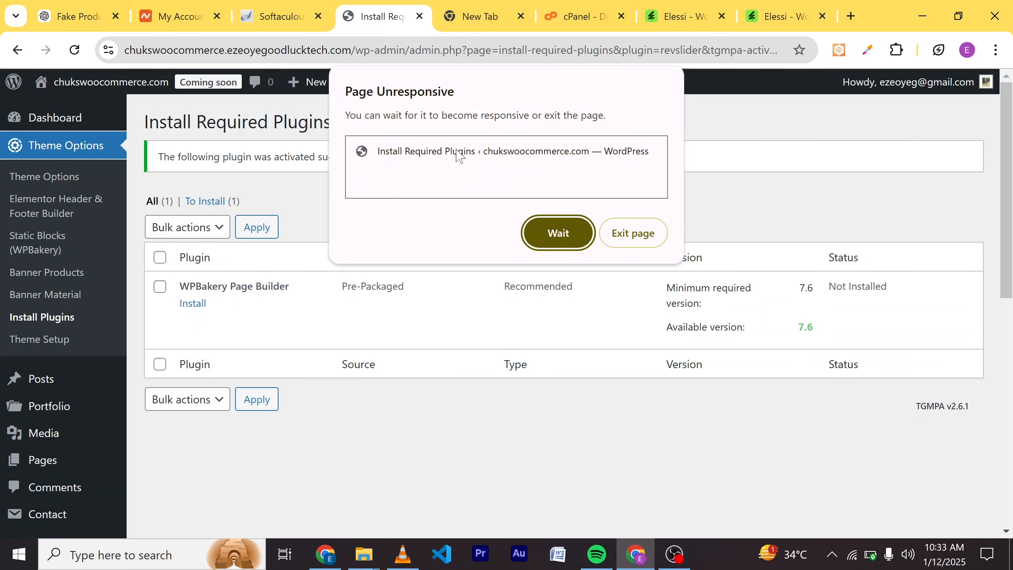
{"action": "left_click", "coordinate": [553, 234]}
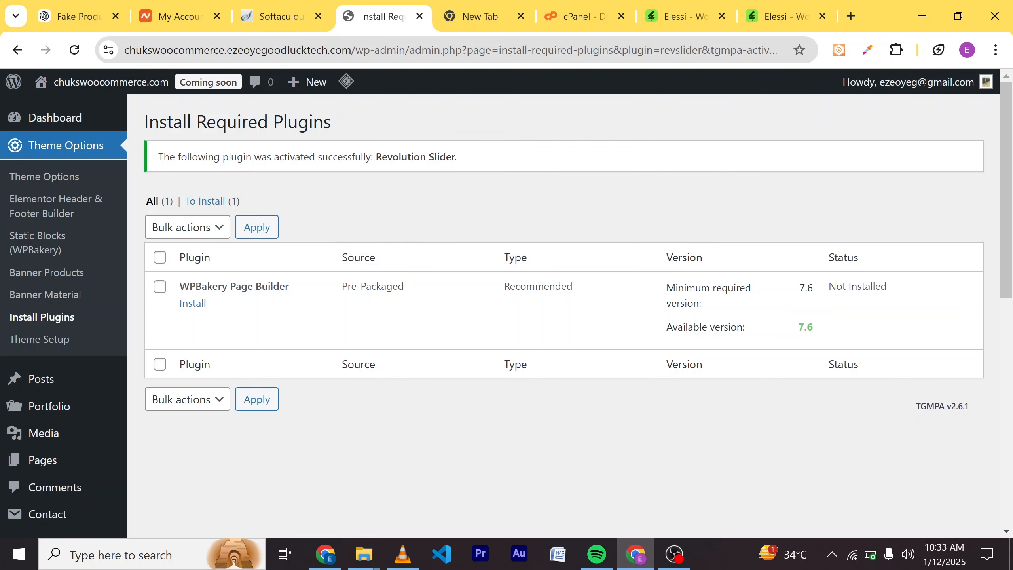
{"action": "left_click", "coordinate": [75, 49]}
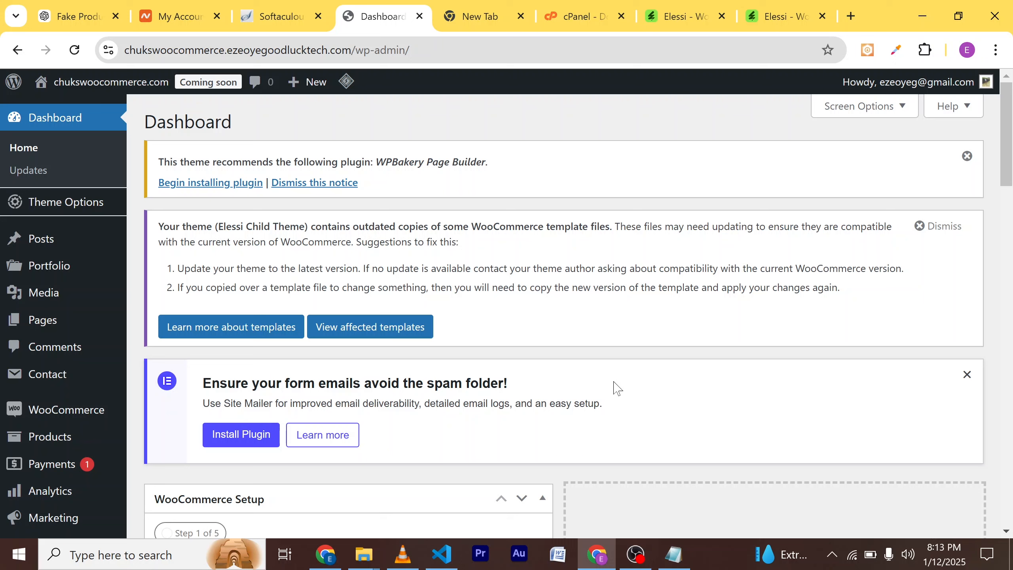
Open the Elessi theme setup wizard and continue past its plugin step without selecting WPBakery Page Builder.
{"action": "mouse_move", "coordinate": [68, 202]}
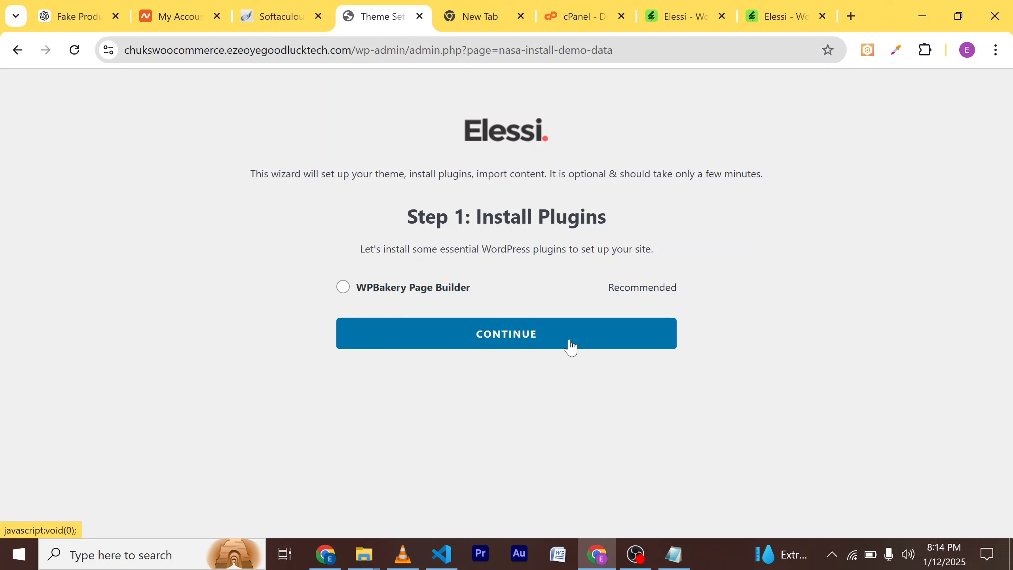
{"action": "left_click", "coordinate": [545, 348]}
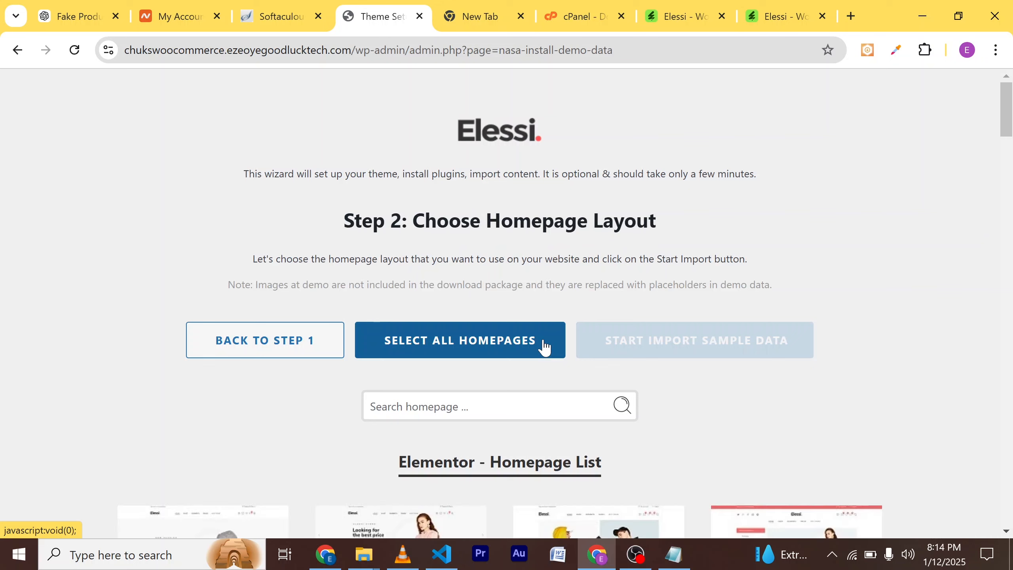
Look through the Elementor homepage layouts offered in the theme setup wizard.
{"action": "scroll", "coordinate": [593, 297], "scroll_direction": "down", "scroll_amount": 5}
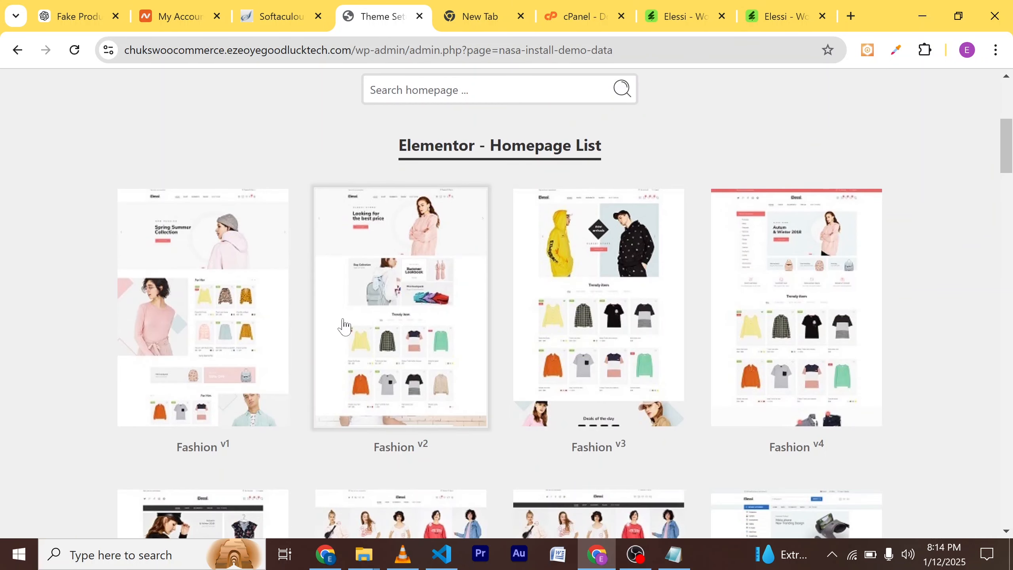
{"action": "scroll", "coordinate": [544, 314], "scroll_direction": "down", "scroll_amount": 5}
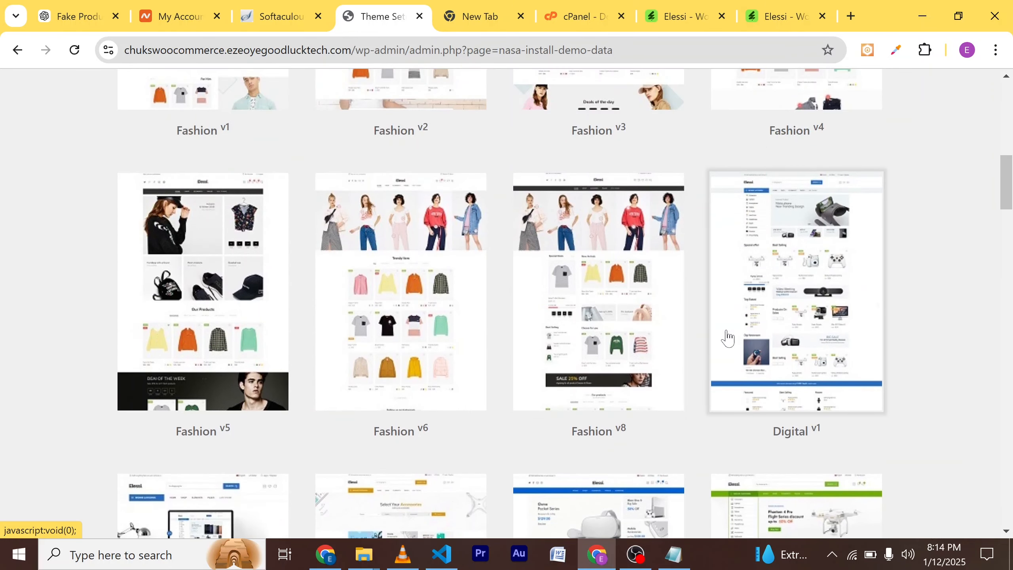
{"action": "scroll", "coordinate": [724, 316], "scroll_direction": "down", "scroll_amount": 6}
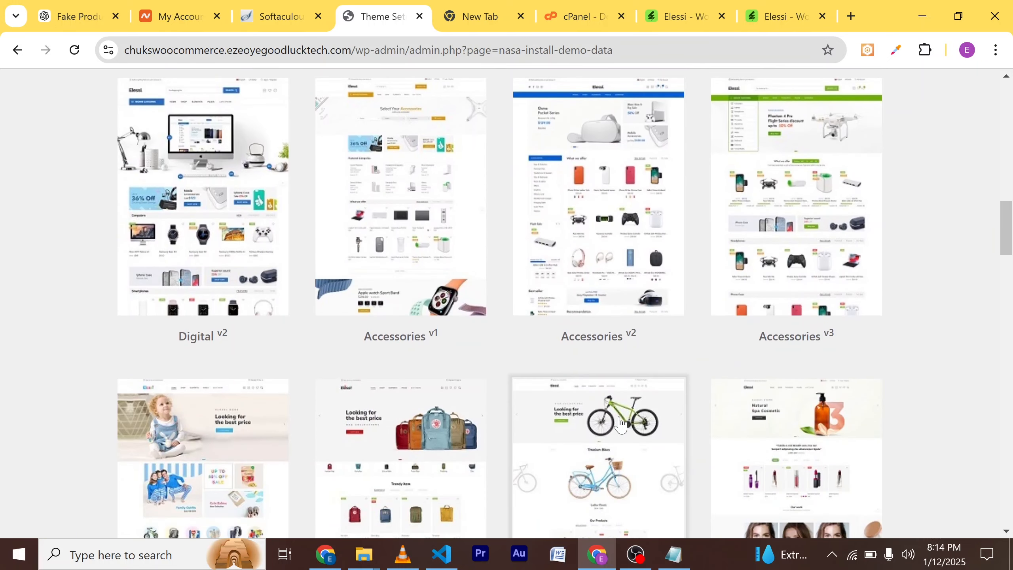
{"action": "scroll", "coordinate": [641, 383], "scroll_direction": "down", "scroll_amount": 1}
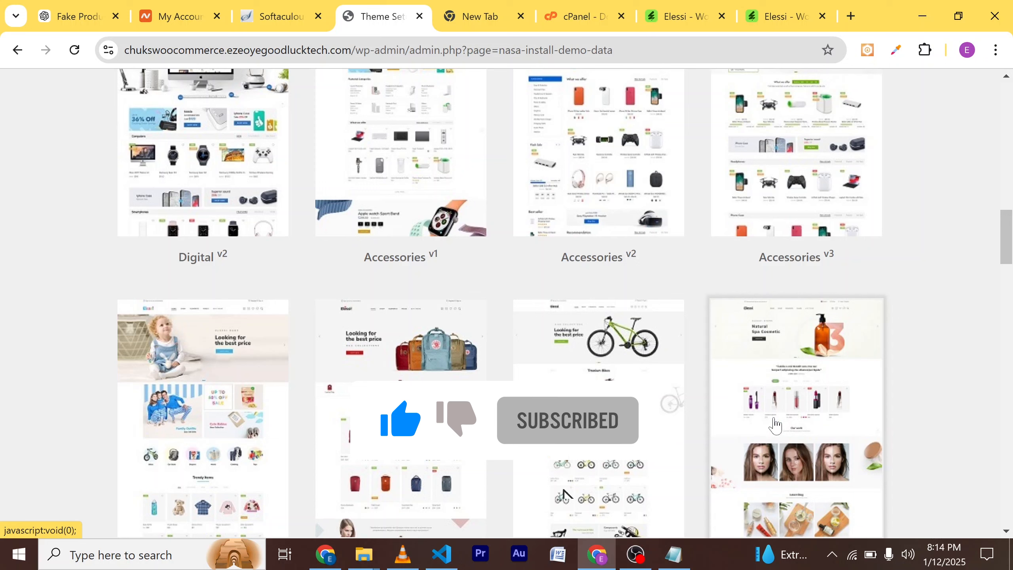
{"action": "scroll", "coordinate": [315, 386], "scroll_direction": "down", "scroll_amount": 3}
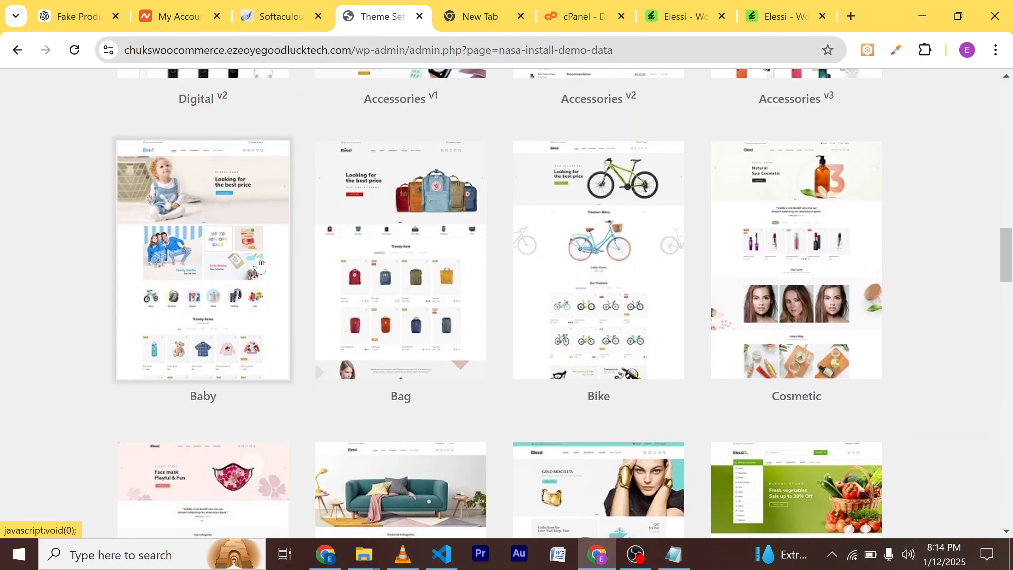
{"action": "scroll", "coordinate": [474, 272], "scroll_direction": "down", "scroll_amount": 6}
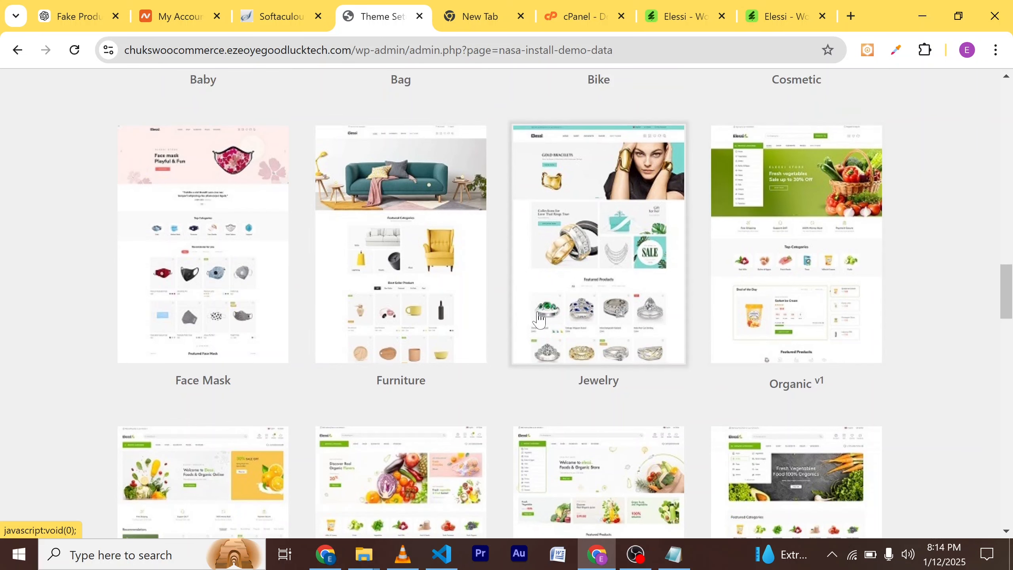
{"action": "scroll", "coordinate": [519, 343], "scroll_direction": "down", "scroll_amount": 10}
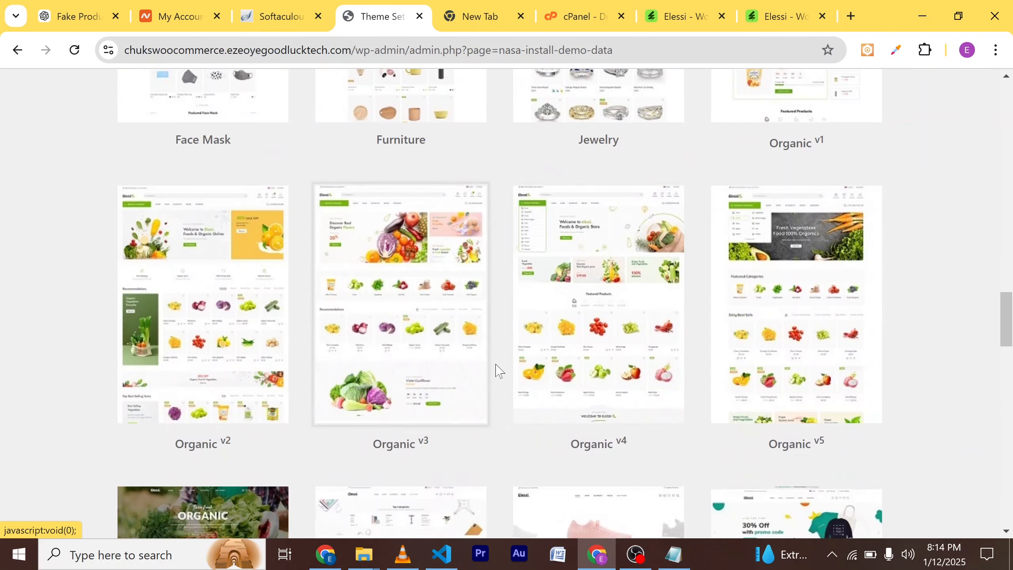
{"action": "scroll", "coordinate": [512, 364], "scroll_direction": "down", "scroll_amount": 15}
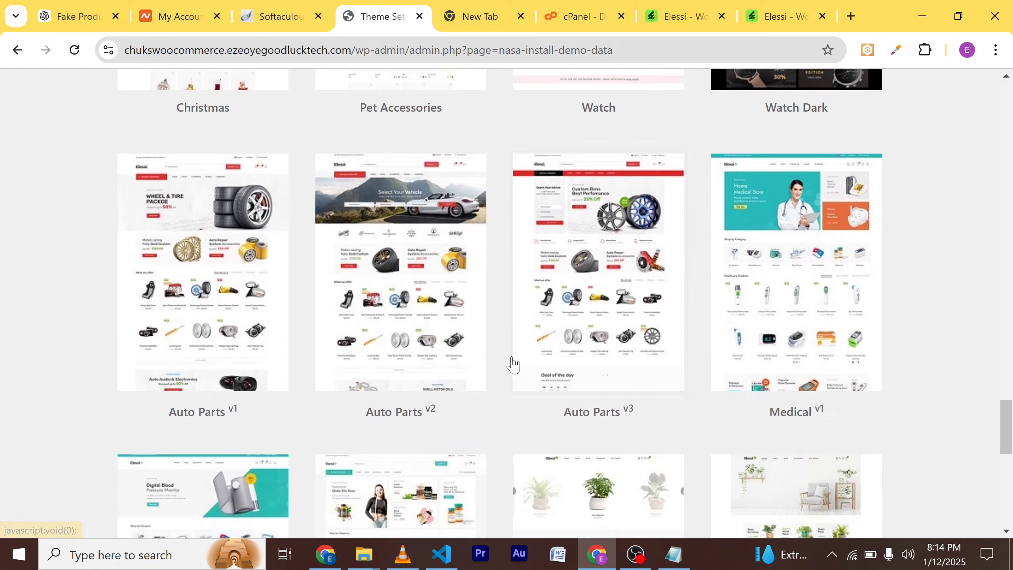
{"action": "scroll", "coordinate": [513, 365], "scroll_direction": "down", "scroll_amount": 6}
{"action": "scroll", "coordinate": [516, 367], "scroll_direction": "down", "scroll_amount": 2}
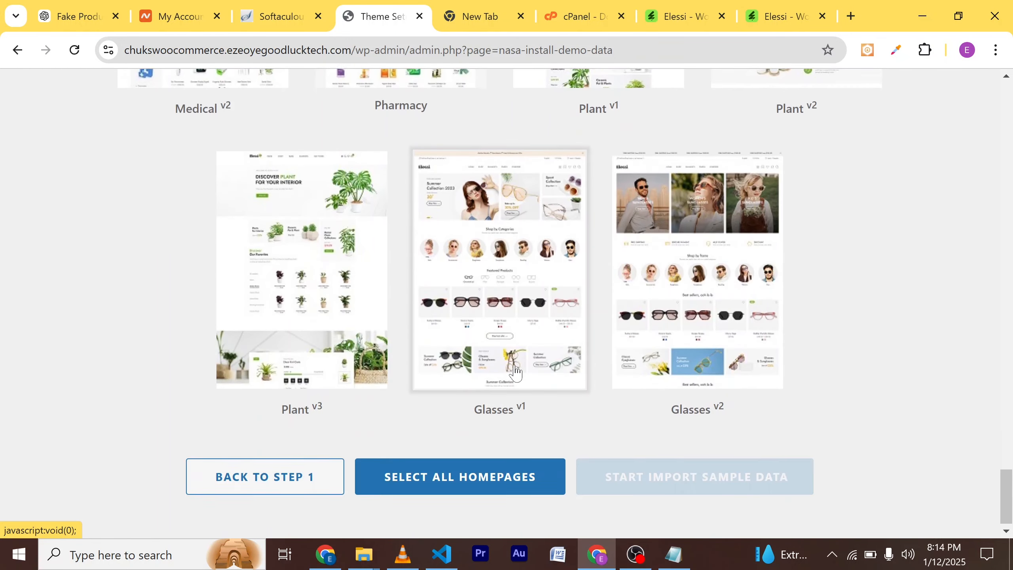
{"action": "scroll", "coordinate": [523, 359], "scroll_direction": "up", "scroll_amount": 8}
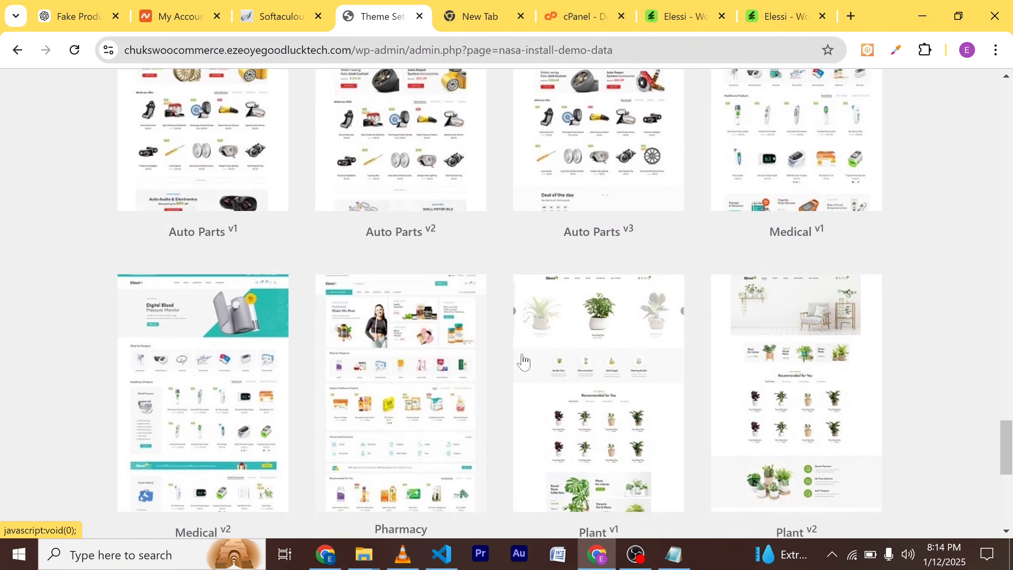
{"action": "scroll", "coordinate": [522, 358], "scroll_direction": "down", "scroll_amount": 7}
{"action": "scroll", "coordinate": [525, 357], "scroll_direction": "up", "scroll_amount": 8}
{"action": "scroll", "coordinate": [525, 357], "scroll_direction": "up", "scroll_amount": 20}
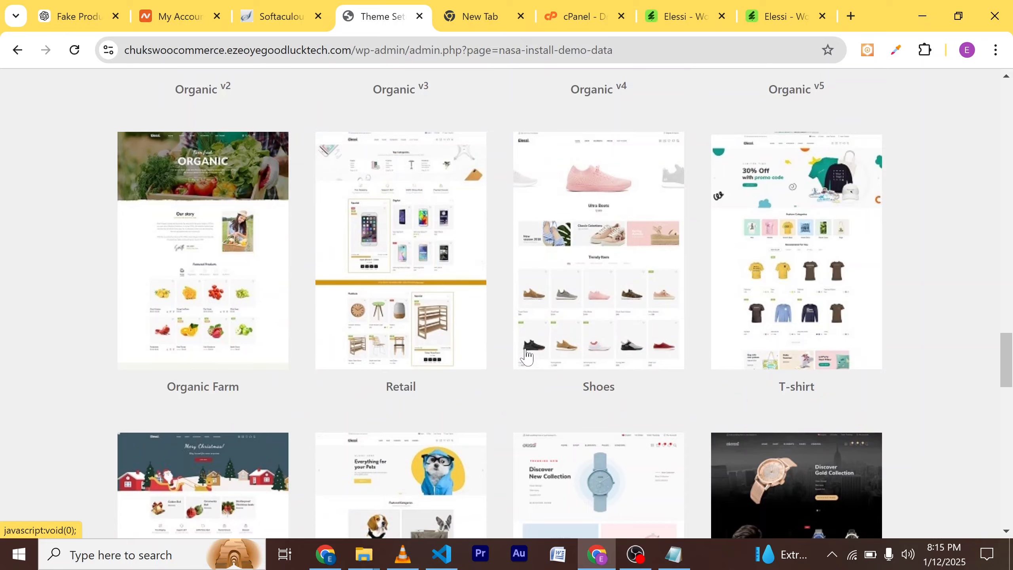
{"action": "scroll", "coordinate": [526, 357], "scroll_direction": "up", "scroll_amount": 15}
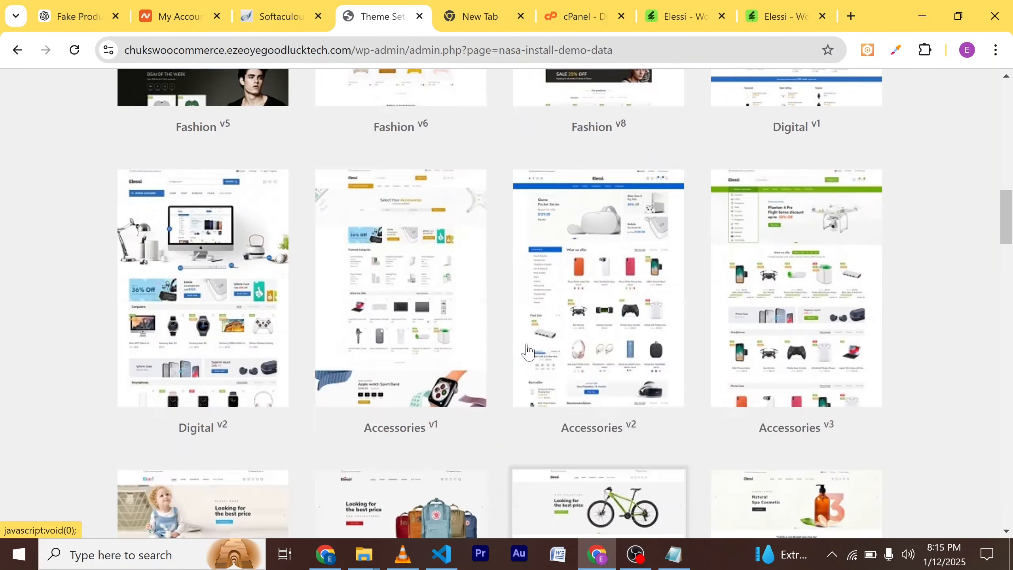
{"action": "scroll", "coordinate": [527, 349], "scroll_direction": "up", "scroll_amount": 6}
{"action": "scroll", "coordinate": [528, 349], "scroll_direction": "down", "scroll_amount": 8}
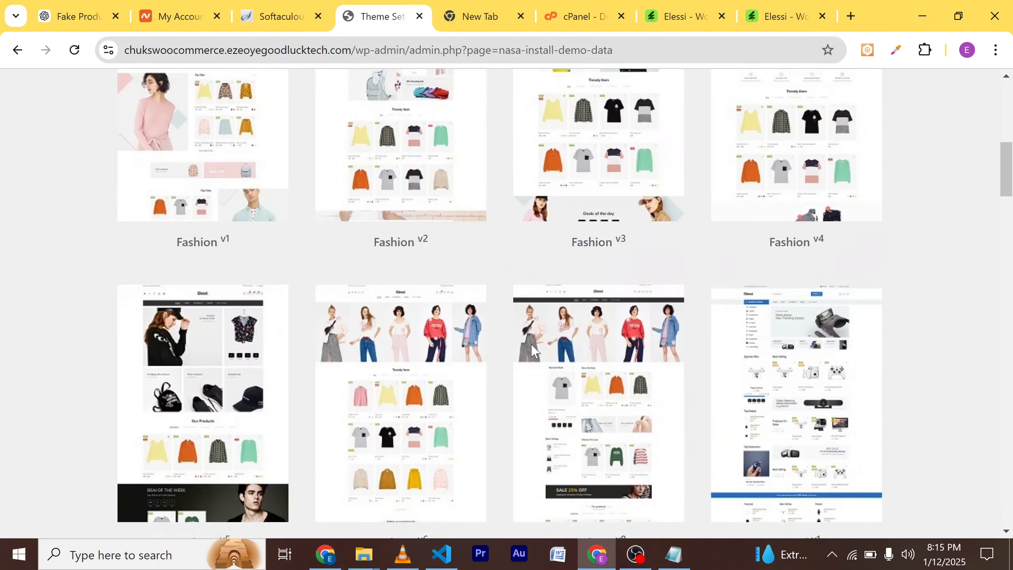
{"action": "scroll", "coordinate": [530, 350], "scroll_direction": "up", "scroll_amount": 3}
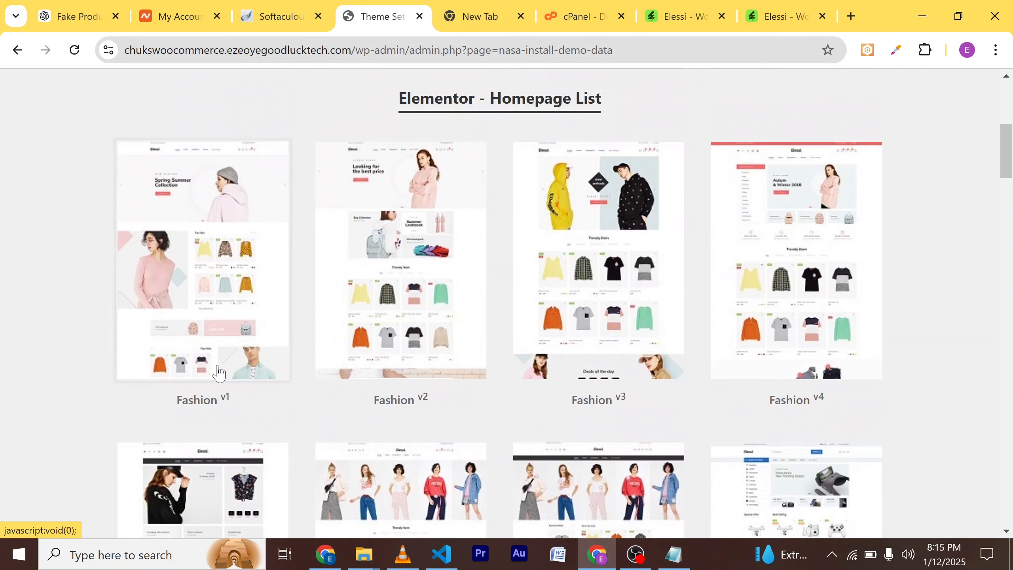
Select the Fashion v1 homepage layout and start importing its sample data.
{"action": "left_click", "coordinate": [244, 308]}
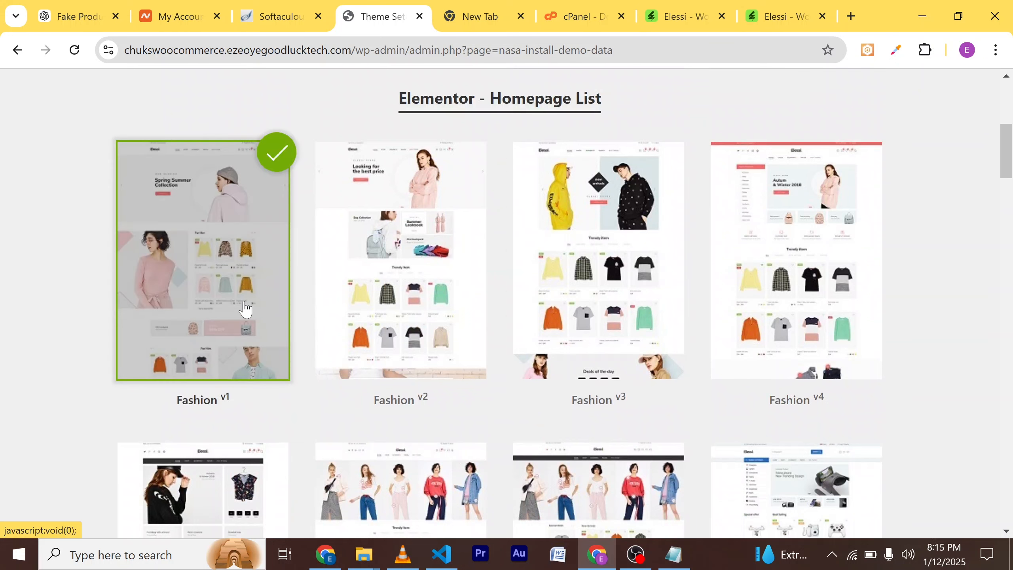
{"action": "scroll", "coordinate": [558, 294], "scroll_direction": "up", "scroll_amount": 5}
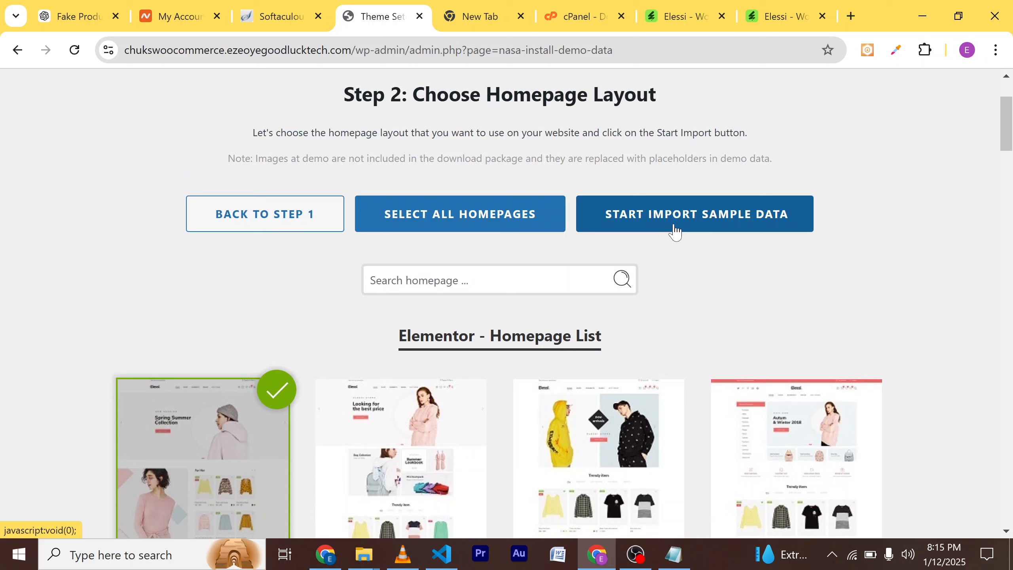
{"action": "left_click", "coordinate": [694, 231]}
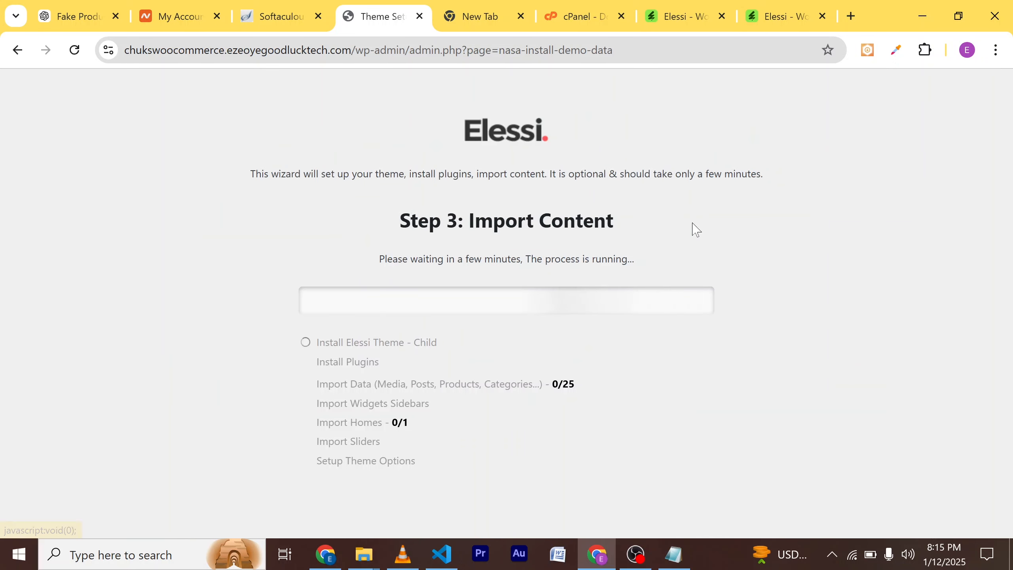
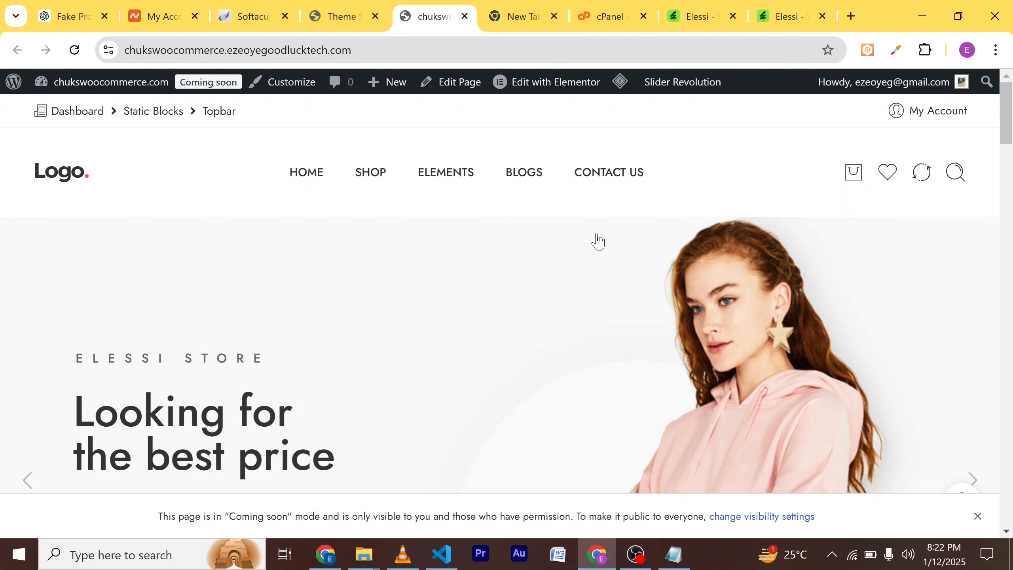
Examine the imported store homepage, including its banners and the For Her and For Him product sections.
{"action": "scroll", "coordinate": [497, 283], "scroll_direction": "down", "scroll_amount": 5}
{"action": "scroll", "coordinate": [497, 283], "scroll_direction": "down", "scroll_amount": 5}
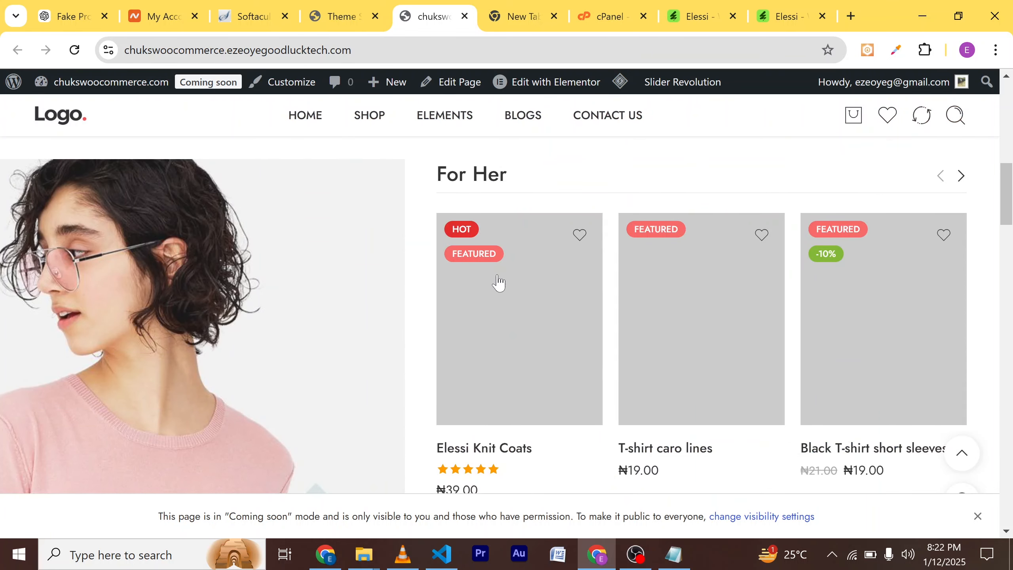
{"action": "scroll", "coordinate": [323, 340], "scroll_direction": "up", "scroll_amount": 4}
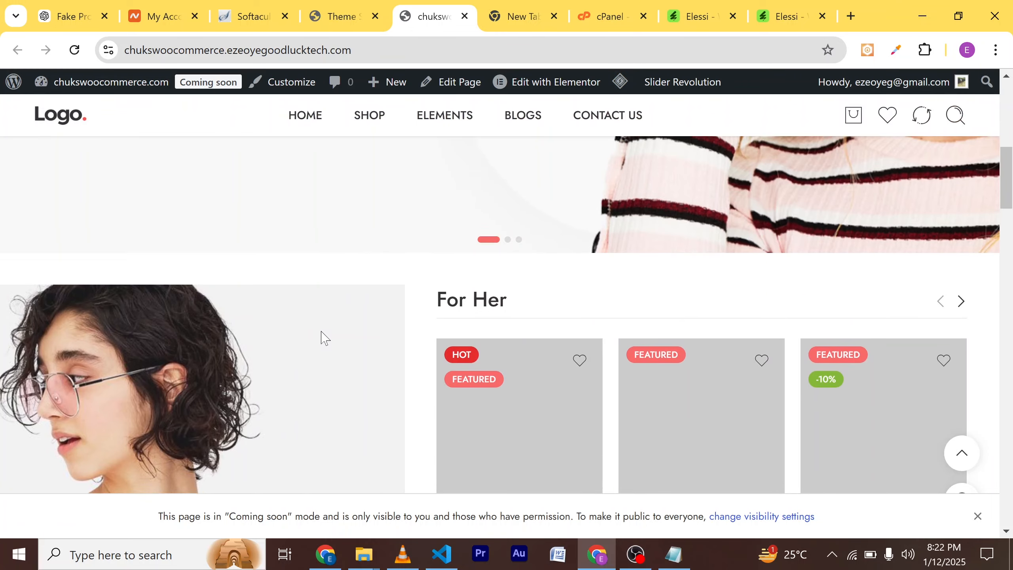
{"action": "scroll", "coordinate": [312, 379], "scroll_direction": "down", "scroll_amount": 4}
{"action": "scroll", "coordinate": [309, 365], "scroll_direction": "down", "scroll_amount": 5}
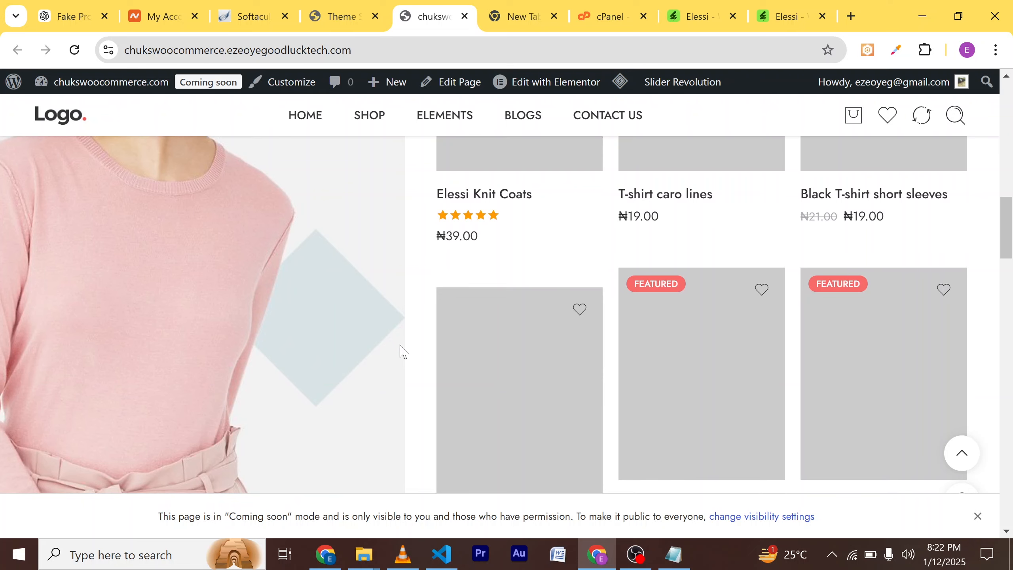
{"action": "scroll", "coordinate": [478, 331], "scroll_direction": "up", "scroll_amount": 3}
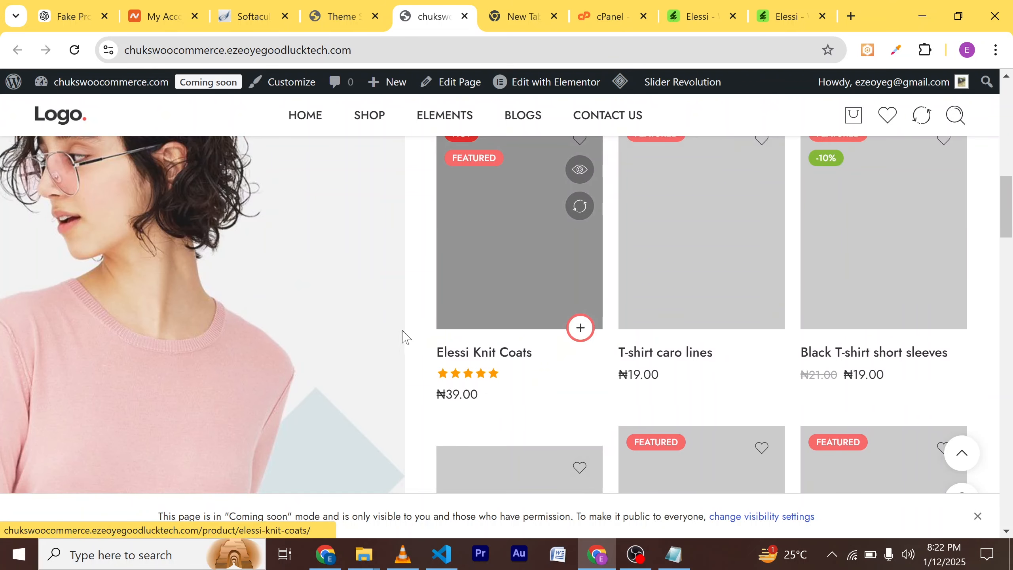
{"action": "scroll", "coordinate": [411, 343], "scroll_direction": "down", "scroll_amount": 10}
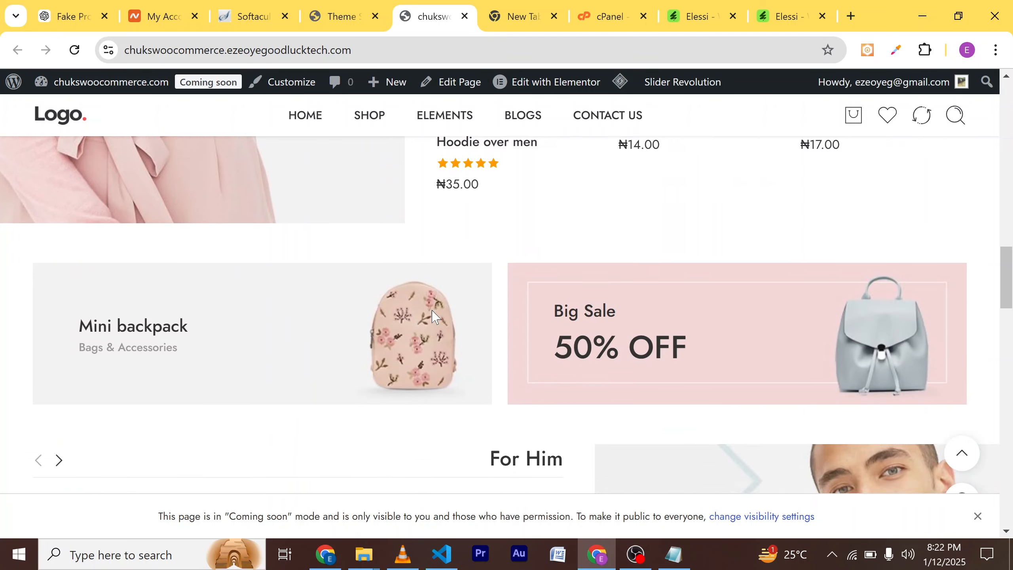
{"action": "scroll", "coordinate": [433, 317], "scroll_direction": "down", "scroll_amount": 3}
{"action": "scroll", "coordinate": [276, 324], "scroll_direction": "up", "scroll_amount": 3}
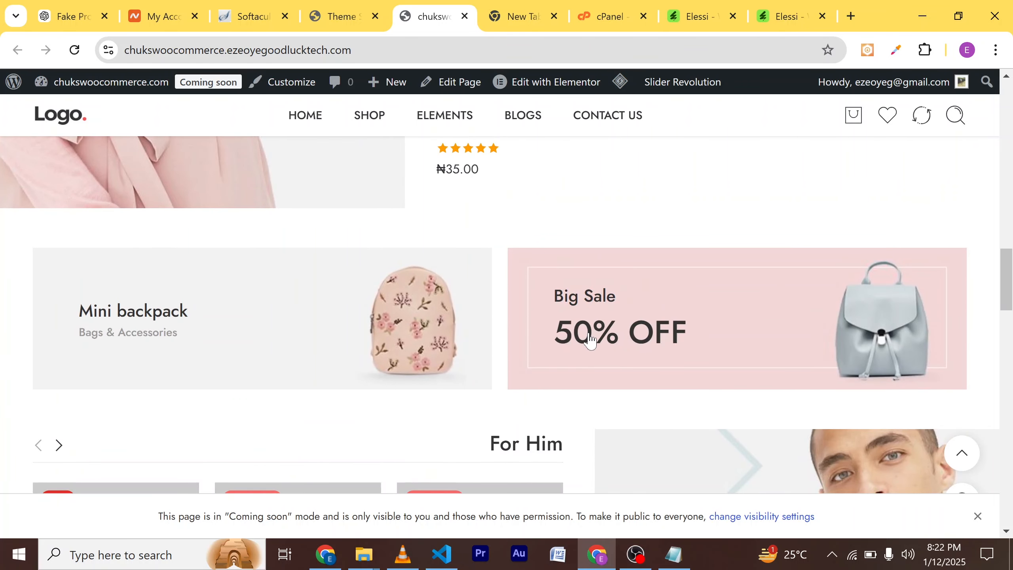
{"action": "scroll", "coordinate": [531, 353], "scroll_direction": "down", "scroll_amount": 3}
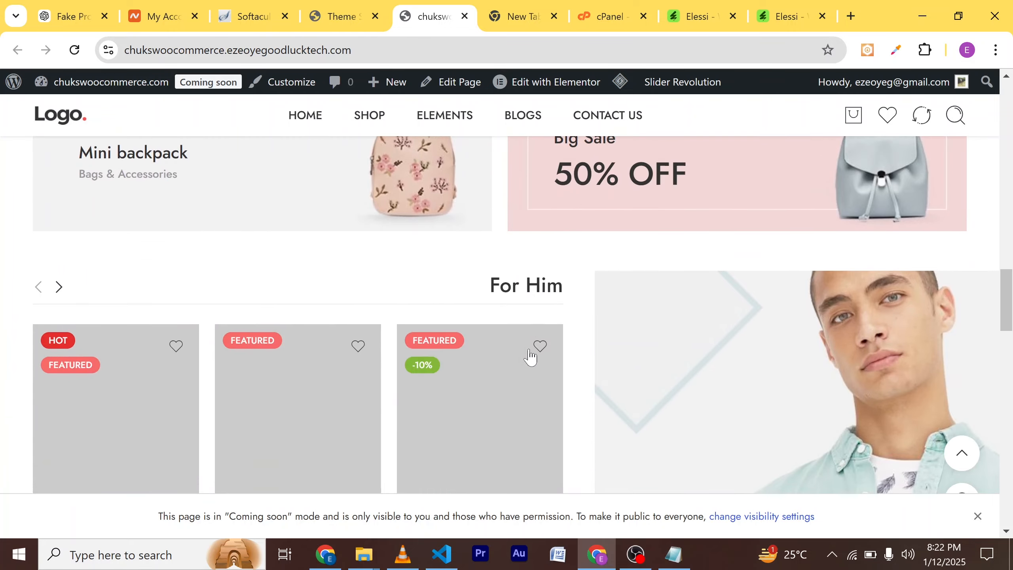
{"action": "scroll", "coordinate": [530, 357], "scroll_direction": "down", "scroll_amount": 5}
{"action": "scroll", "coordinate": [516, 358], "scroll_direction": "up", "scroll_amount": 4}
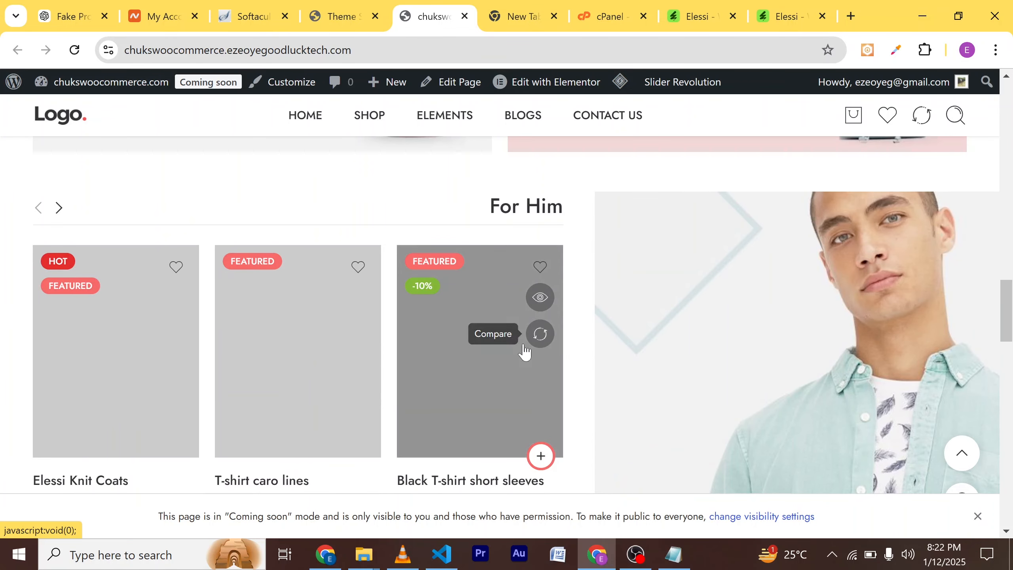
Examine the rest of the imported homepage, from the For Him products through the product lists and brand logos to the footer.
{"action": "scroll", "coordinate": [502, 378], "scroll_direction": "down", "scroll_amount": 7}
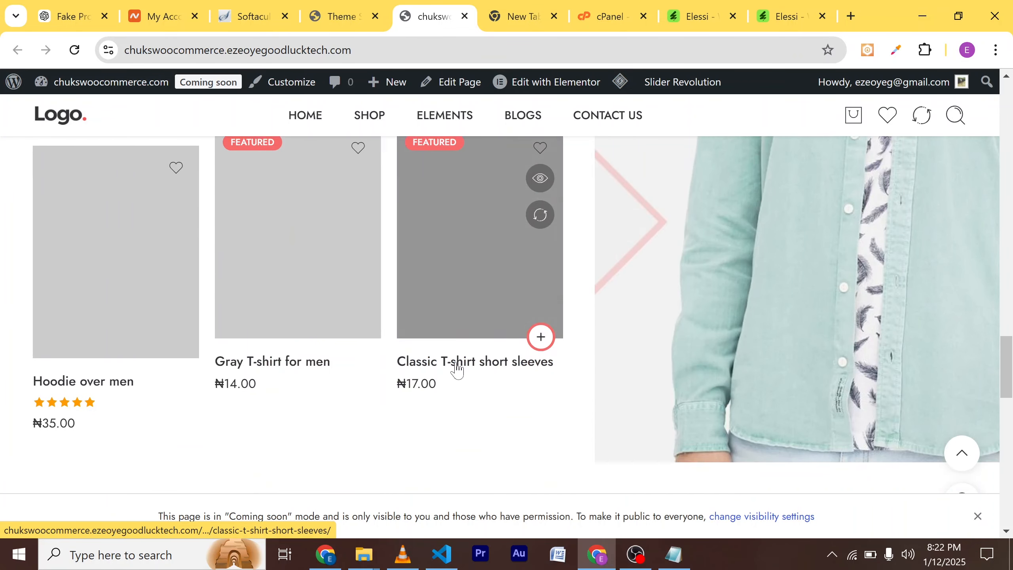
{"action": "scroll", "coordinate": [457, 367], "scroll_direction": "down", "scroll_amount": 9}
{"action": "scroll", "coordinate": [454, 364], "scroll_direction": "up", "scroll_amount": 4}
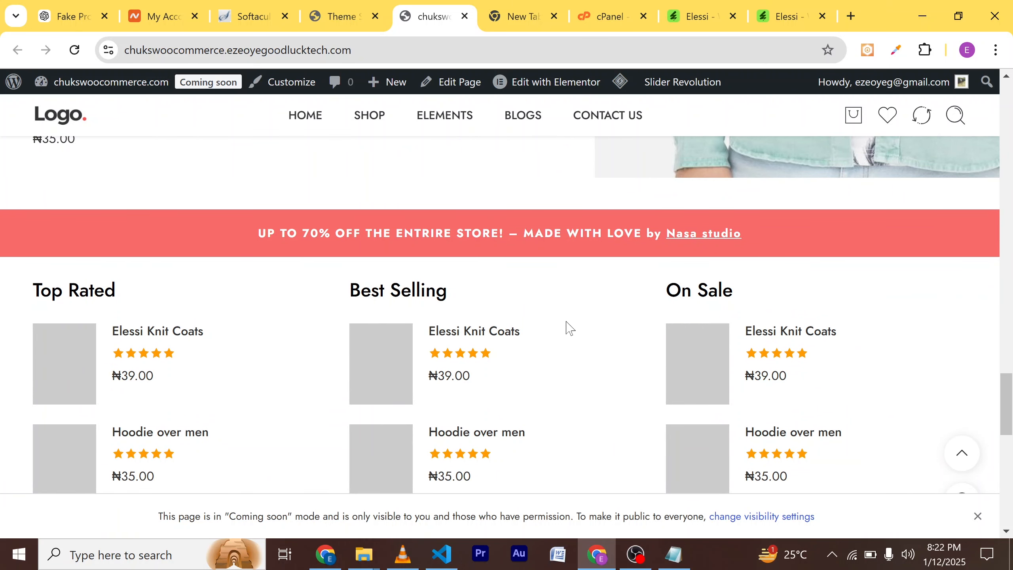
{"action": "scroll", "coordinate": [535, 315], "scroll_direction": "down", "scroll_amount": 10}
{"action": "scroll", "coordinate": [454, 307], "scroll_direction": "up", "scroll_amount": 1}
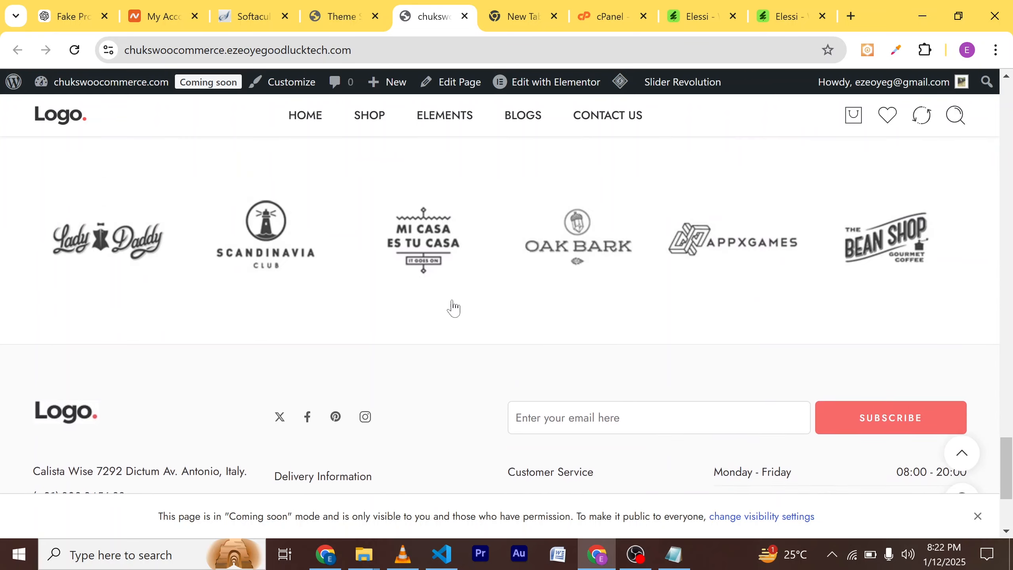
{"action": "scroll", "coordinate": [454, 307], "scroll_direction": "up", "scroll_amount": 2}
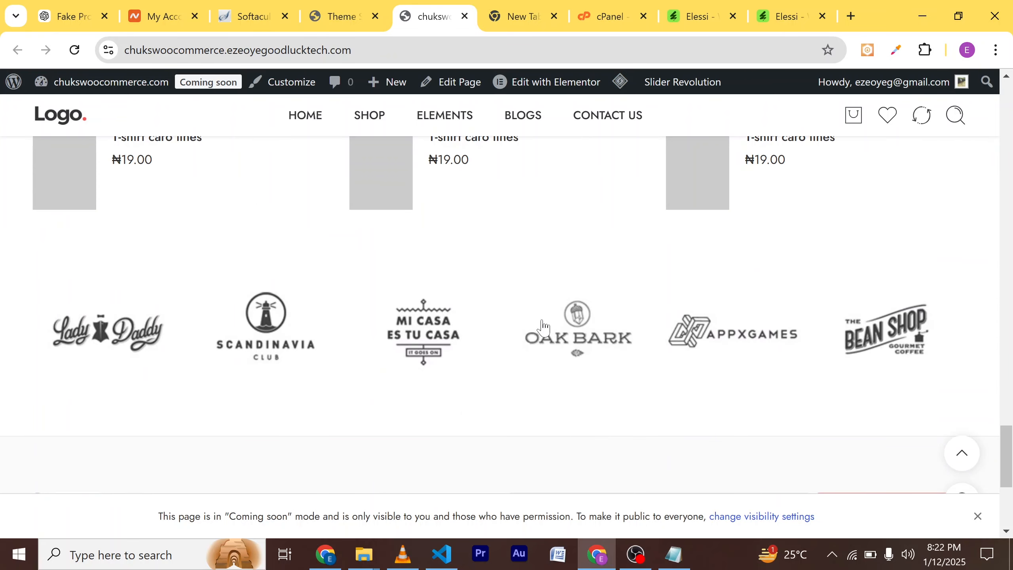
{"action": "scroll", "coordinate": [519, 320], "scroll_direction": "down", "scroll_amount": 4}
{"action": "scroll", "coordinate": [519, 299], "scroll_direction": "down", "scroll_amount": 3}
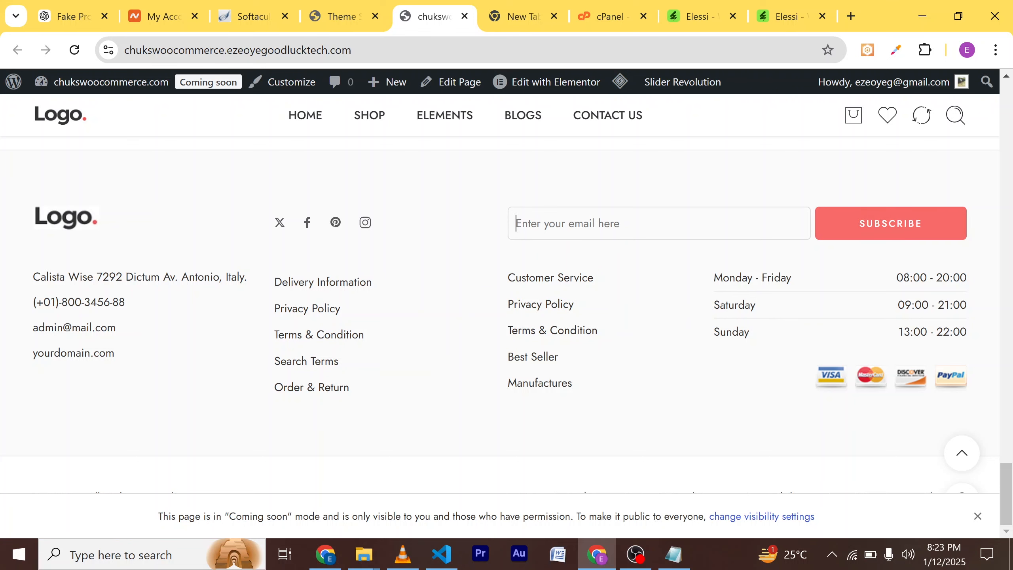
{"action": "scroll", "coordinate": [596, 388], "scroll_direction": "up", "scroll_amount": 3}
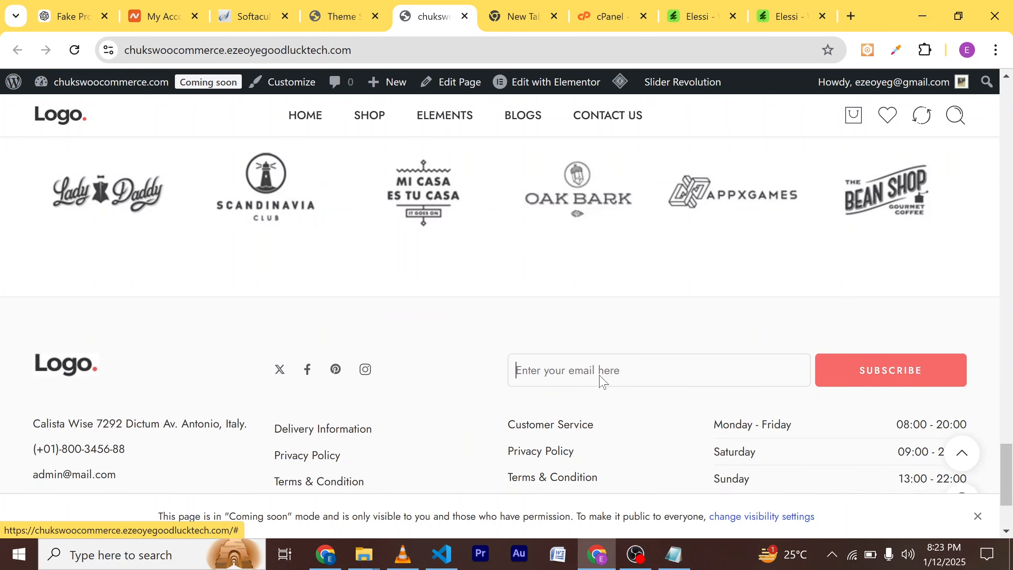
{"action": "scroll", "coordinate": [604, 382], "scroll_direction": "up", "scroll_amount": 20}
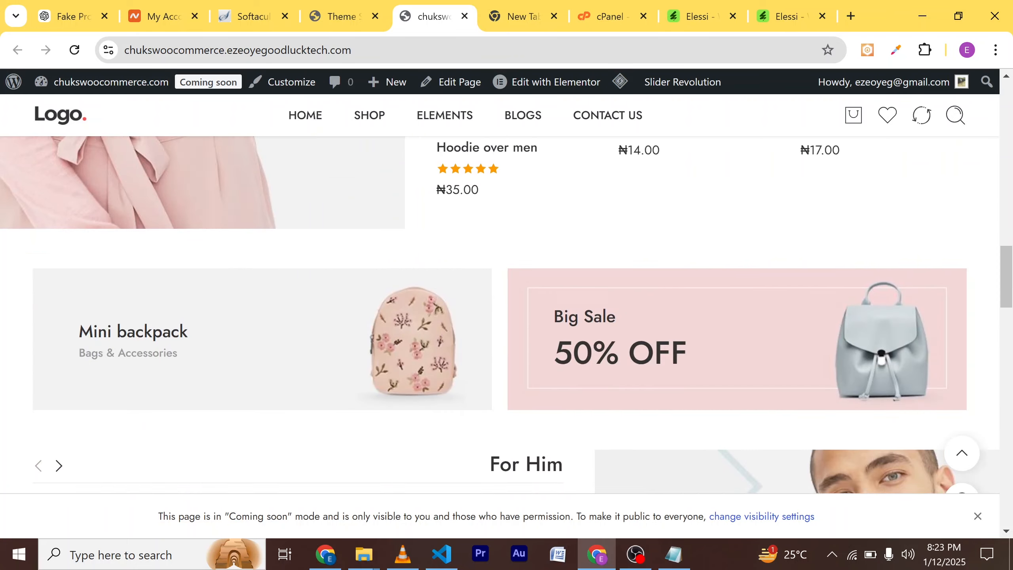
{"action": "scroll", "coordinate": [601, 383], "scroll_direction": "up", "scroll_amount": 15}
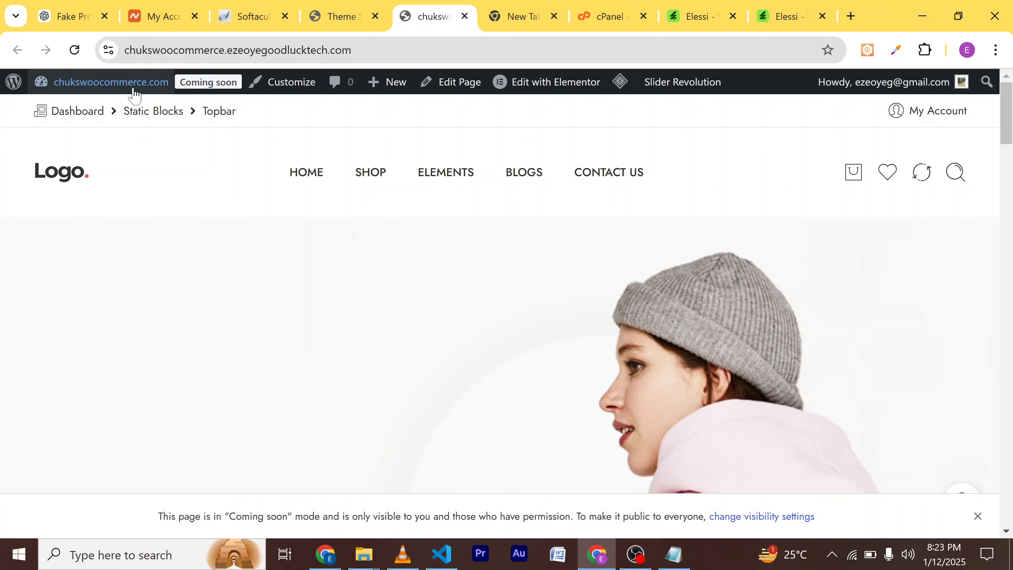
Open the site's WordPress dashboard and look over its notices and widgets.
{"action": "mouse_move", "coordinate": [225, 91]}
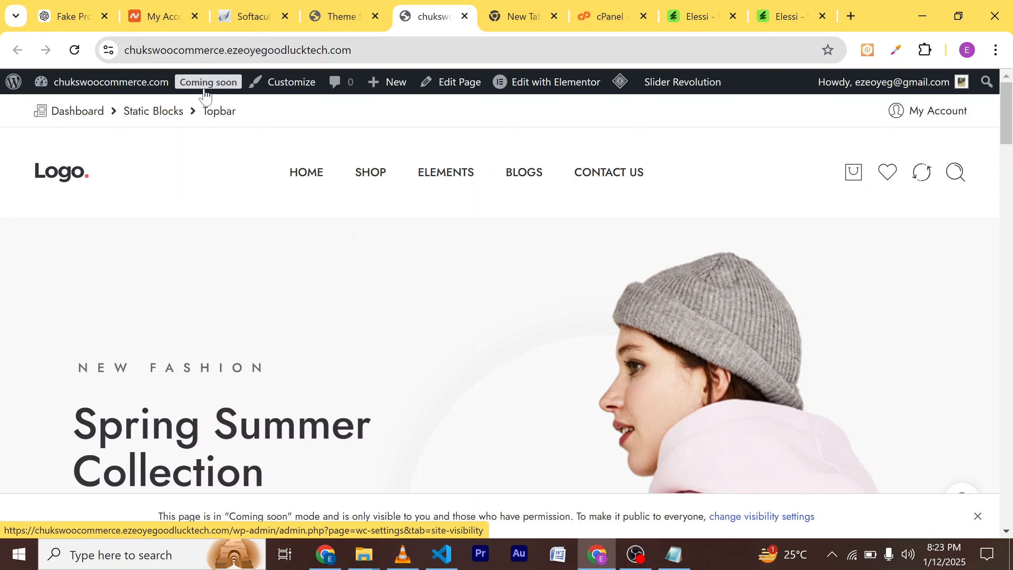
{"action": "mouse_move", "coordinate": [151, 89]}
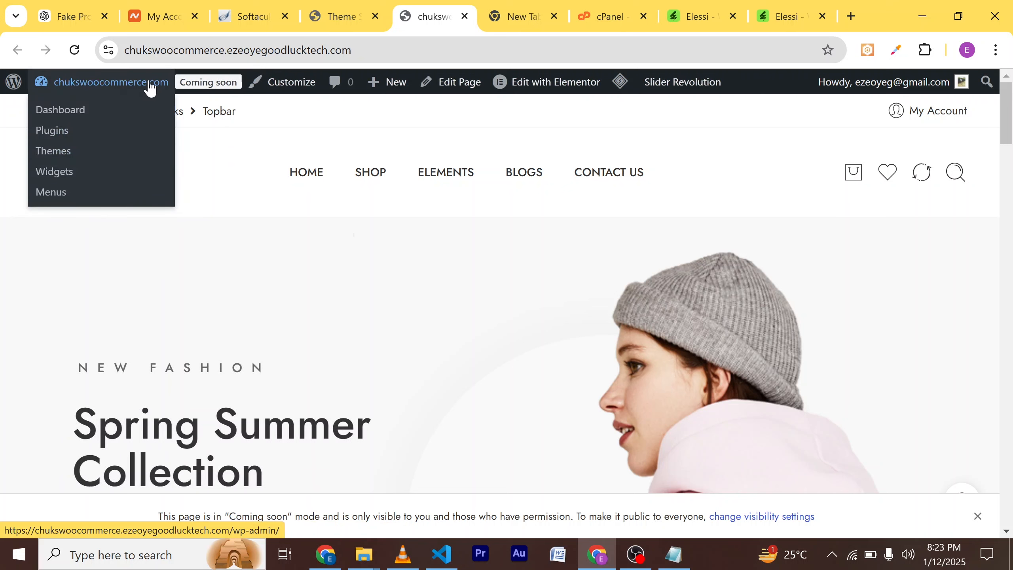
{"action": "left_click", "coordinate": [69, 112]}
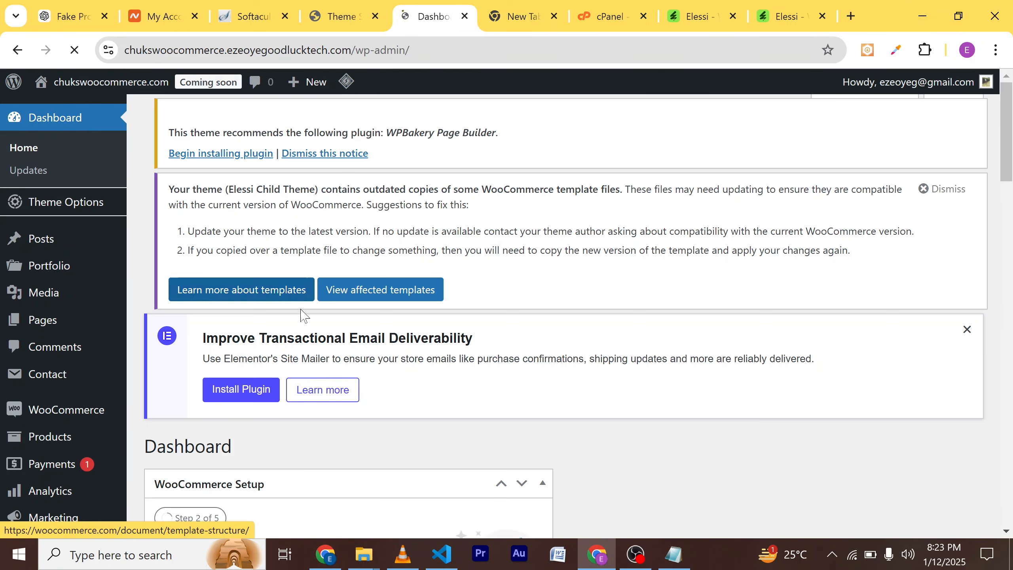
{"action": "scroll", "coordinate": [399, 337], "scroll_direction": "down", "scroll_amount": 10}
{"action": "scroll", "coordinate": [399, 337], "scroll_direction": "up", "scroll_amount": 7}
{"action": "scroll", "coordinate": [399, 337], "scroll_direction": "up", "scroll_amount": 5}
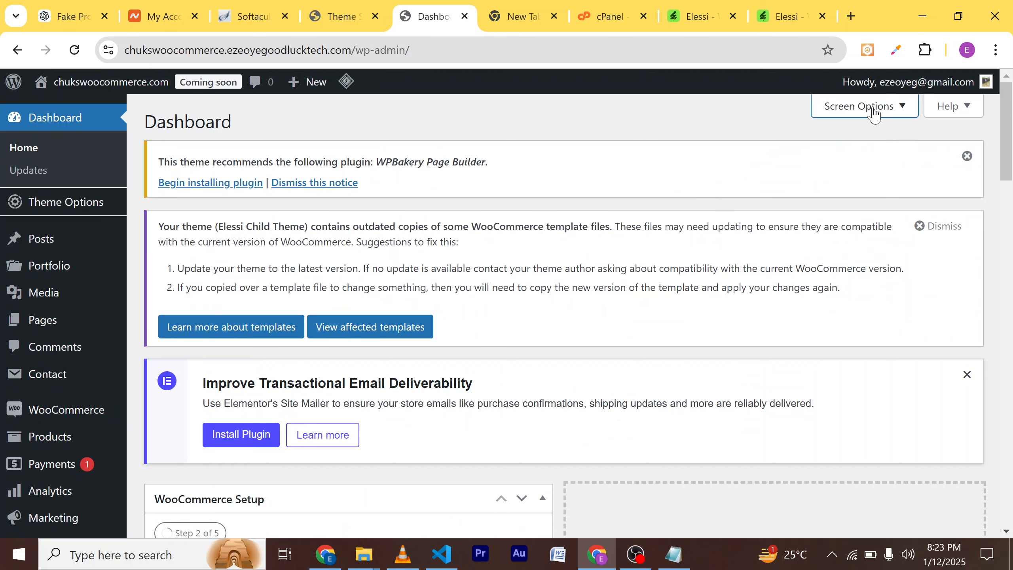
Hide the WooCommerce Setup, Elementor Overview, Latest news from YITH Blog, Smash Balloon Feeds and YITH Latest Updates boxes on the dashboard.
{"action": "left_click", "coordinate": [874, 115]}
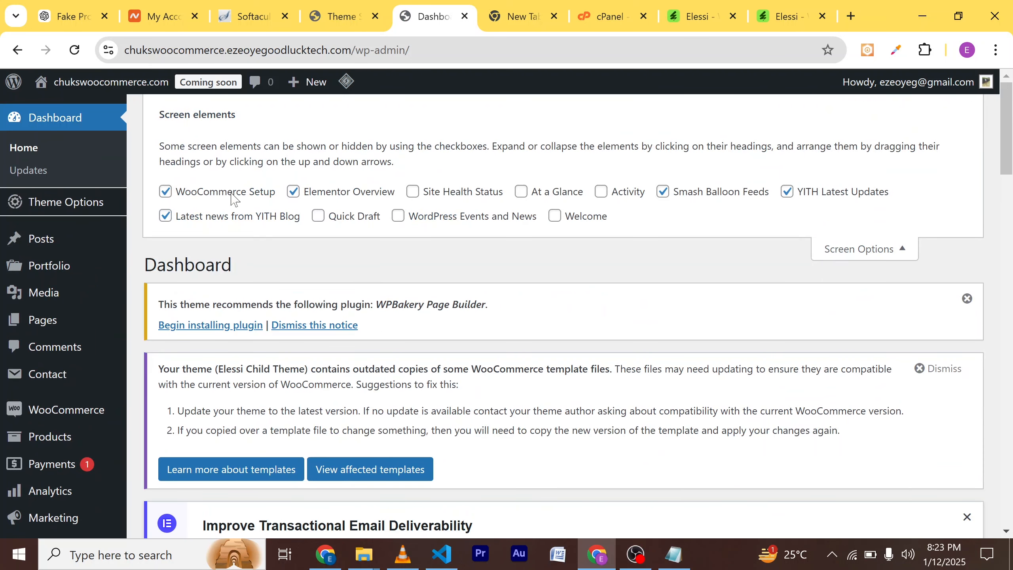
{"action": "left_click", "coordinate": [292, 193]}
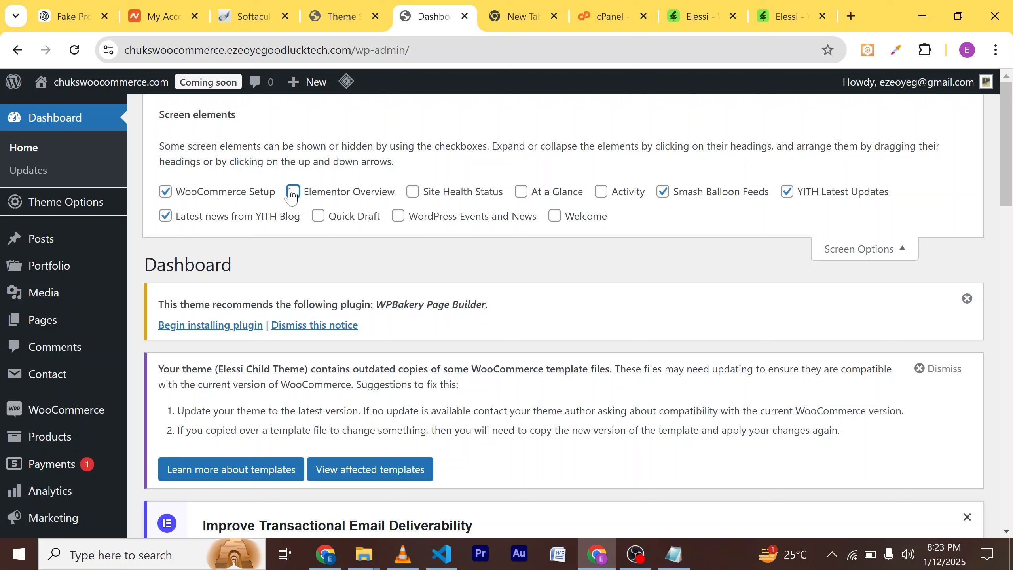
{"action": "left_click", "coordinate": [166, 192]}
{"action": "left_click", "coordinate": [166, 217]}
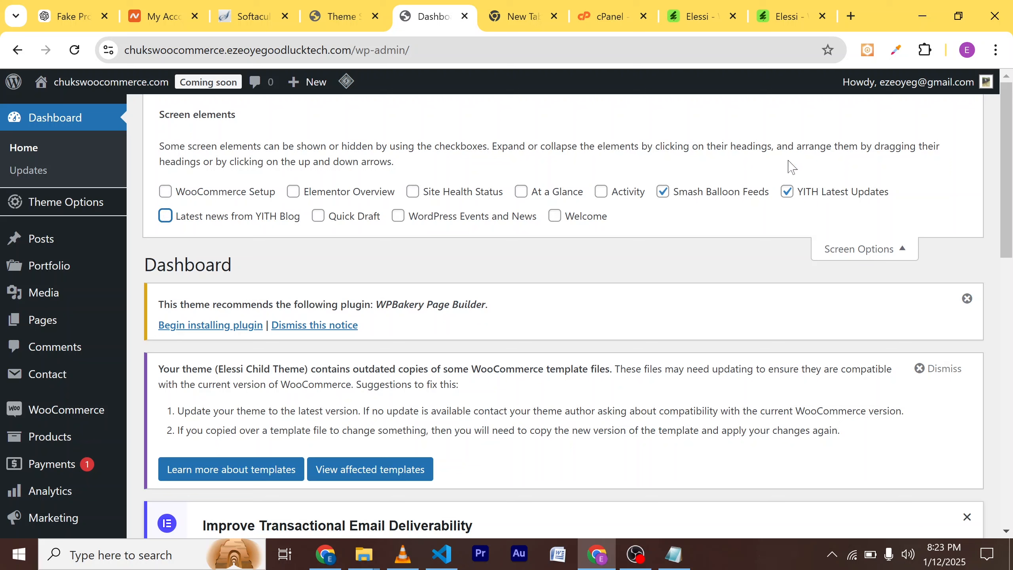
{"action": "left_click", "coordinate": [661, 193]}
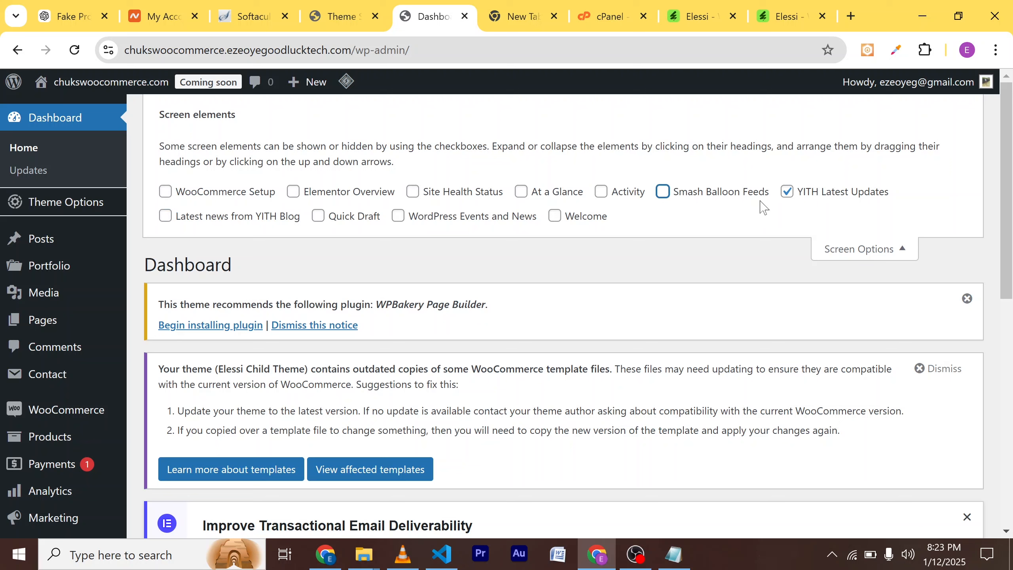
{"action": "left_click", "coordinate": [788, 192]}
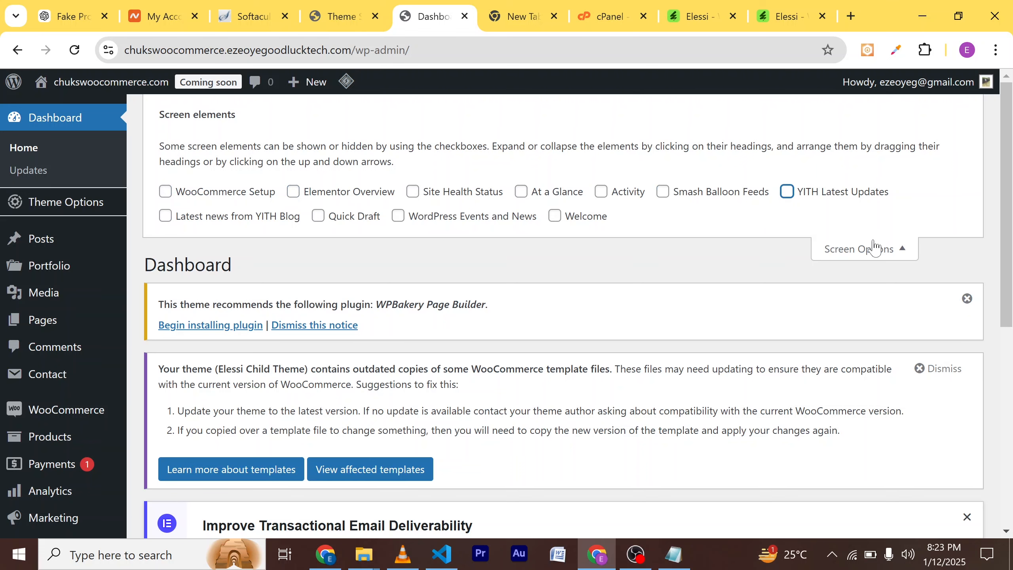
{"action": "left_click", "coordinate": [864, 249]}
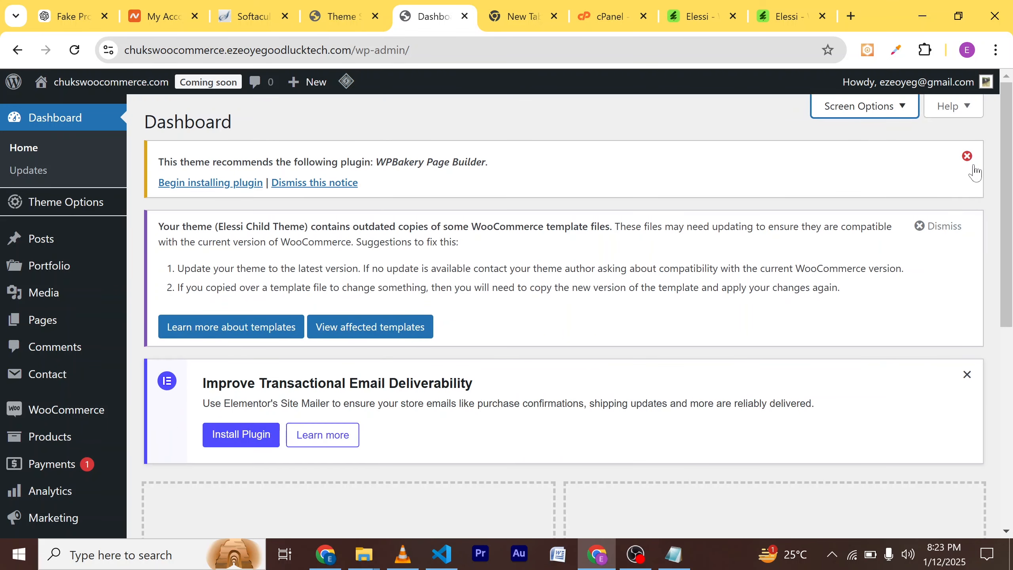
Dismiss the dashboard notices about WPBakery Page Builder, outdated WooCommerce templates and Elementor's transactional email deliverability.
{"action": "left_click", "coordinate": [967, 156]}
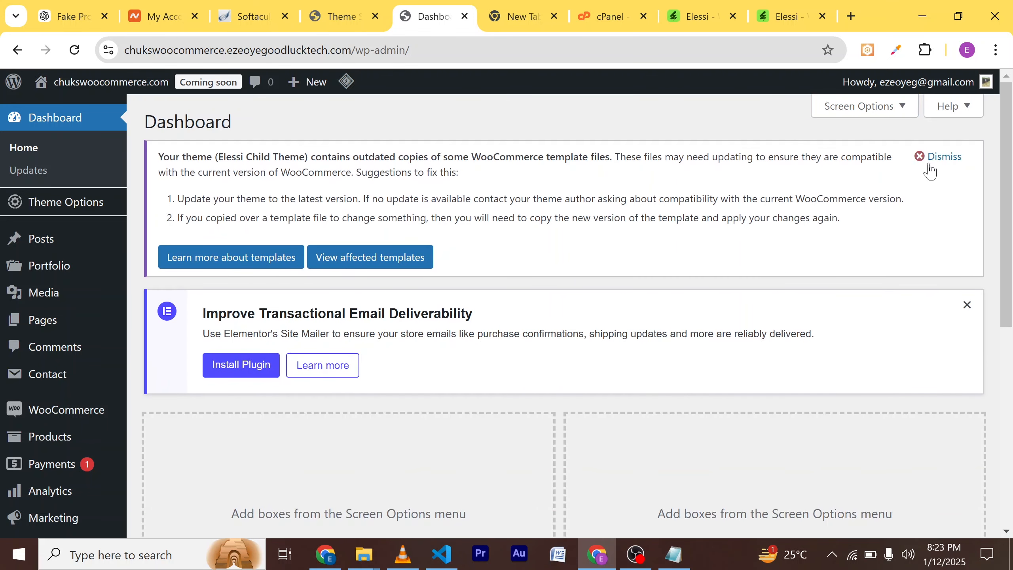
{"action": "left_click", "coordinate": [924, 169]}
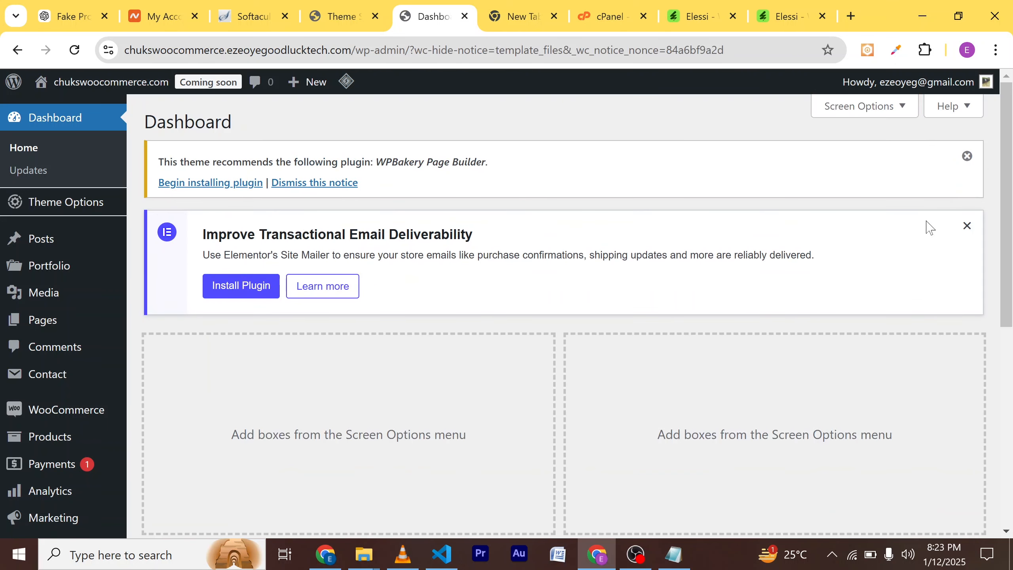
{"action": "left_click", "coordinate": [967, 228]}
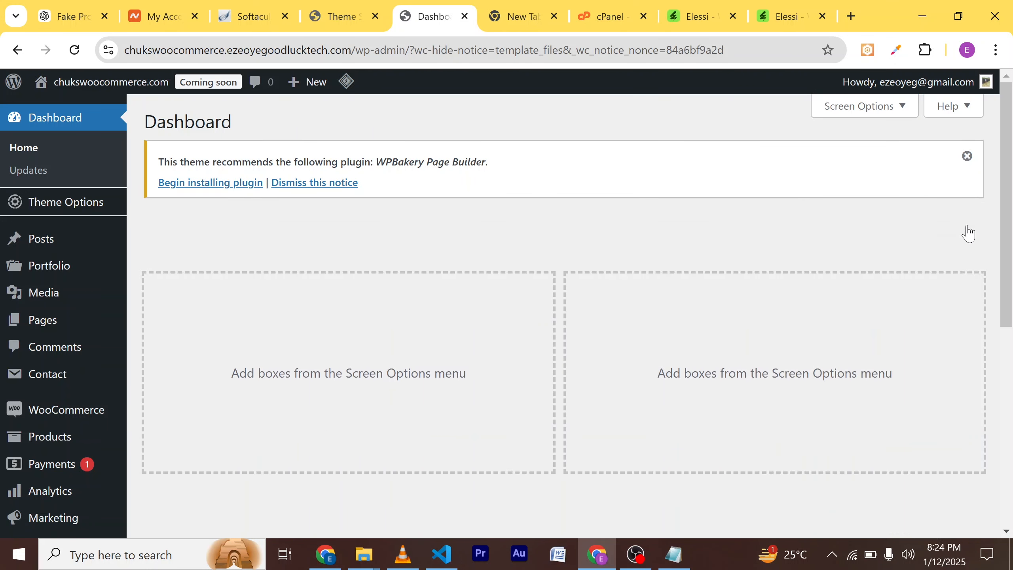
{"action": "left_click", "coordinate": [968, 156]}
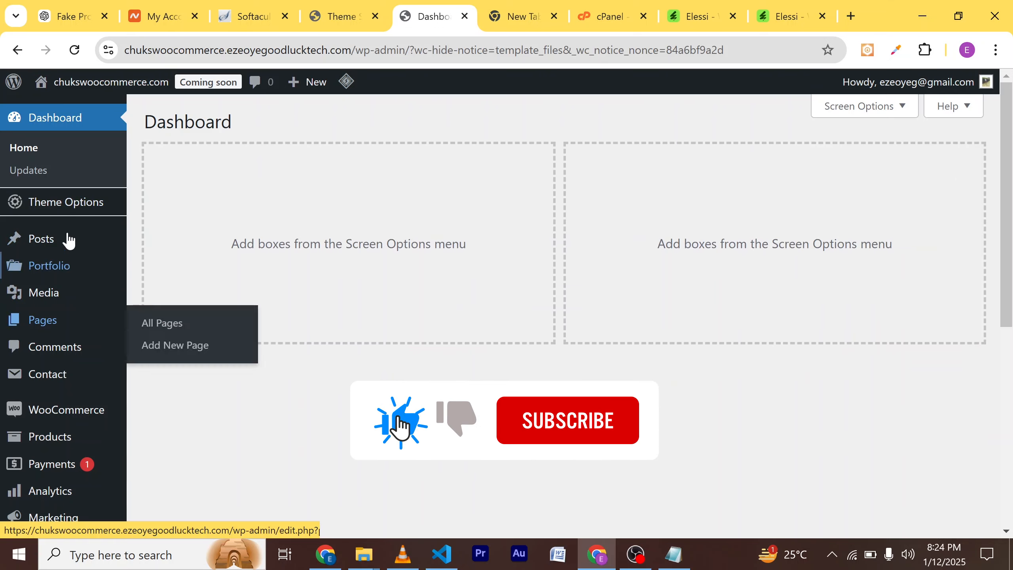
Open the list of all products, look through the imported items and dismiss the Elementor AI pack-shots pop-up.
{"action": "left_click", "coordinate": [48, 430]}
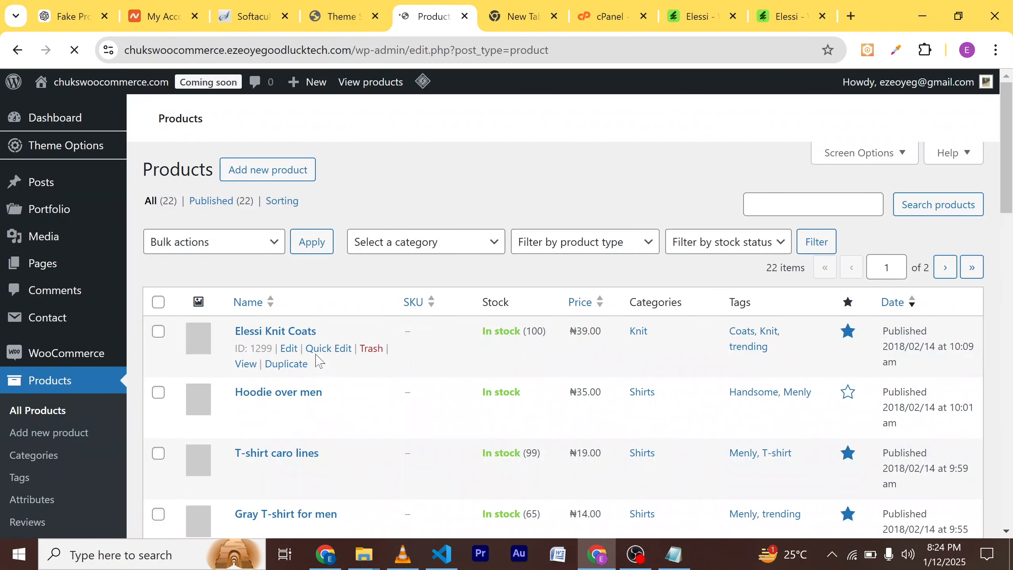
{"action": "scroll", "coordinate": [319, 361], "scroll_direction": "down", "scroll_amount": 12}
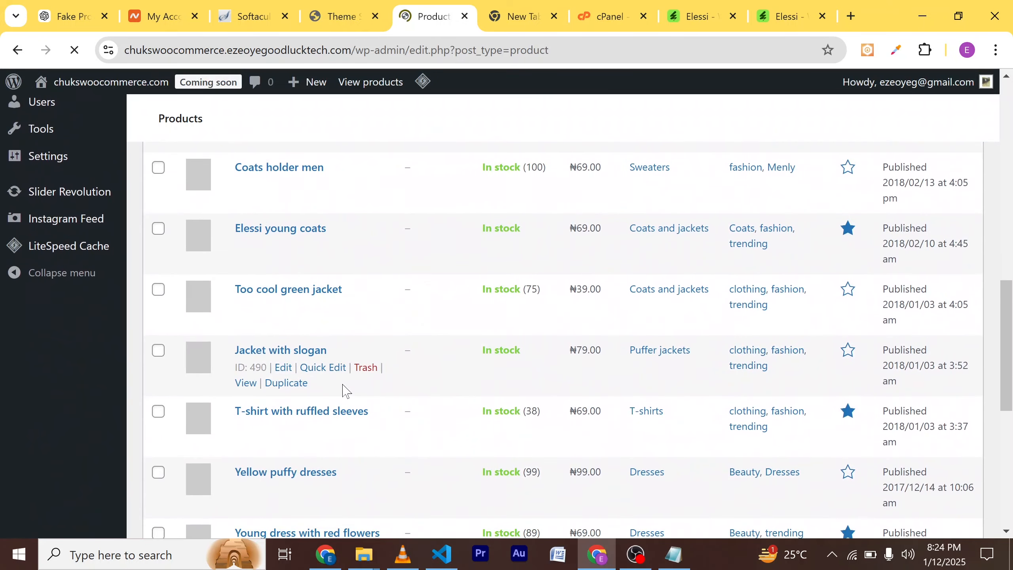
{"action": "scroll", "coordinate": [347, 391], "scroll_direction": "down", "scroll_amount": 2}
{"action": "scroll", "coordinate": [346, 392], "scroll_direction": "up", "scroll_amount": 15}
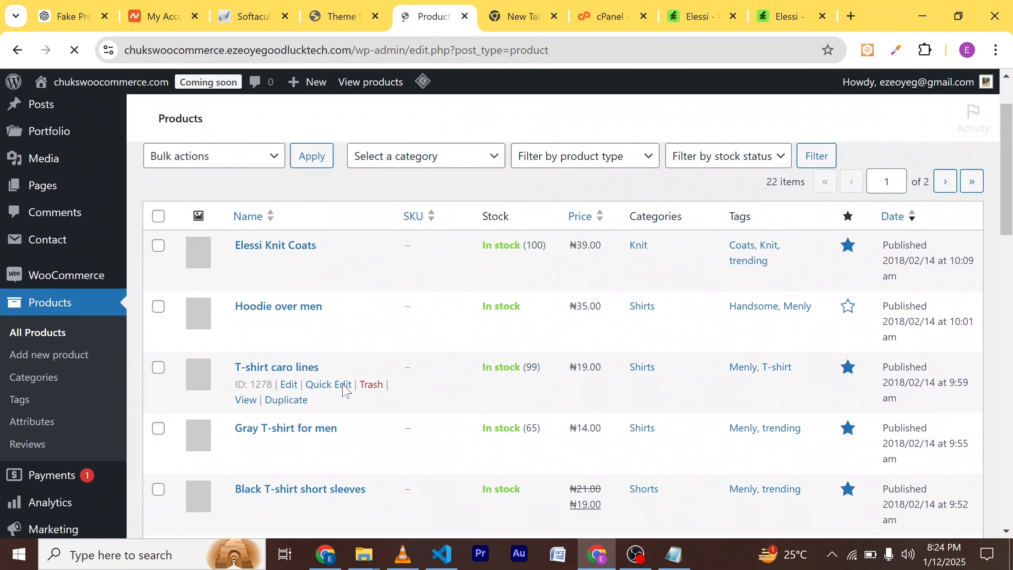
{"action": "scroll", "coordinate": [346, 391], "scroll_direction": "up", "scroll_amount": 3}
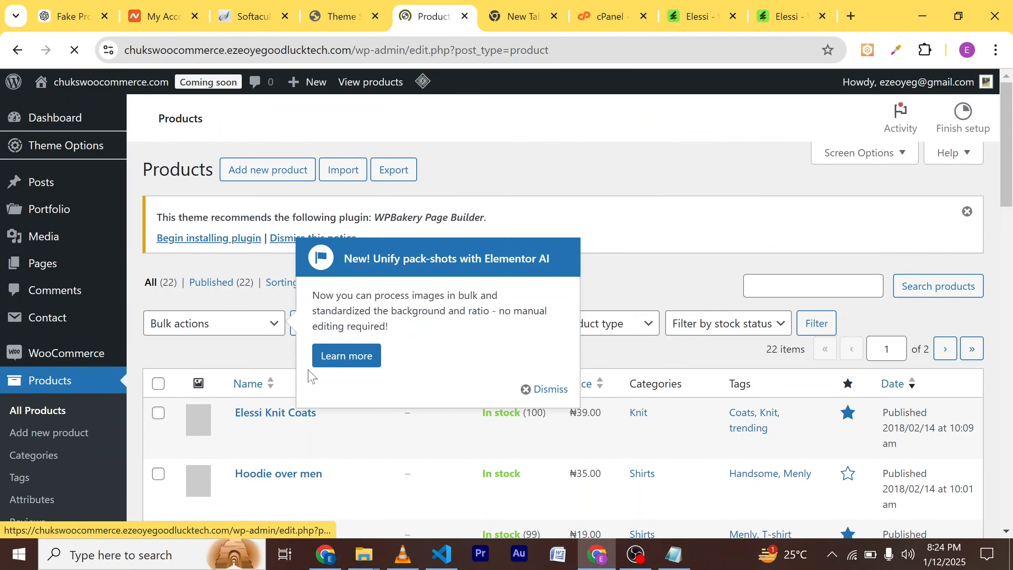
{"action": "left_click", "coordinate": [543, 389]}
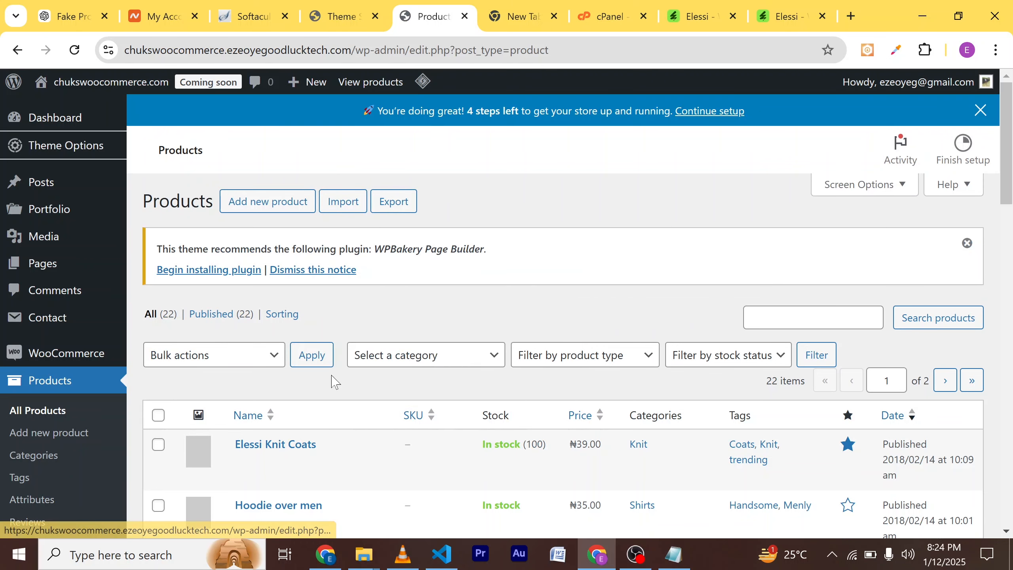
Start a new product and name it "Elegant Leather Handbag Collection", copying the title from the fake product notes in Notepad.
{"action": "left_click", "coordinate": [269, 207]}
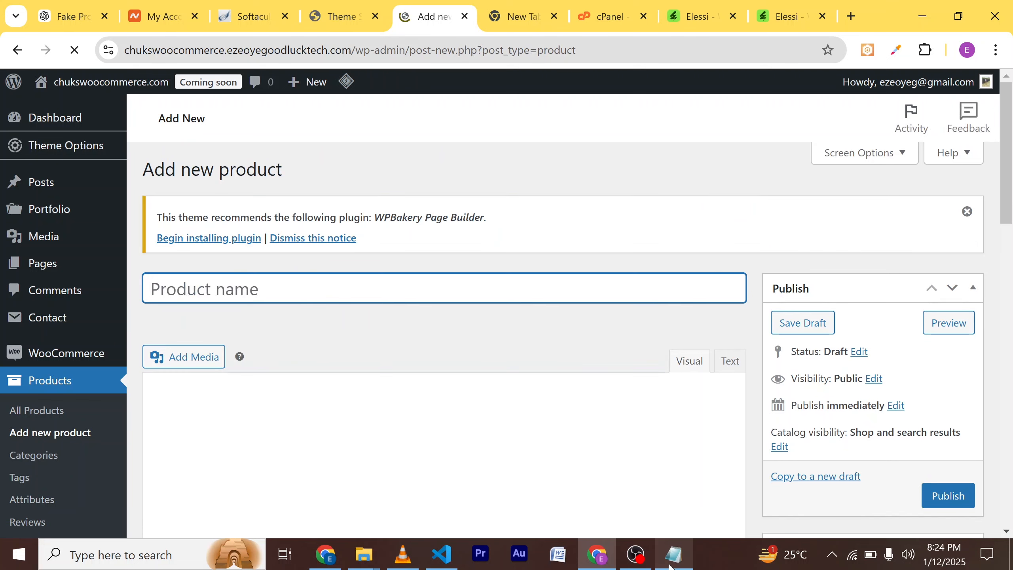
{"action": "mouse_move", "coordinate": [672, 561]}
{"action": "left_click", "coordinate": [639, 505]}
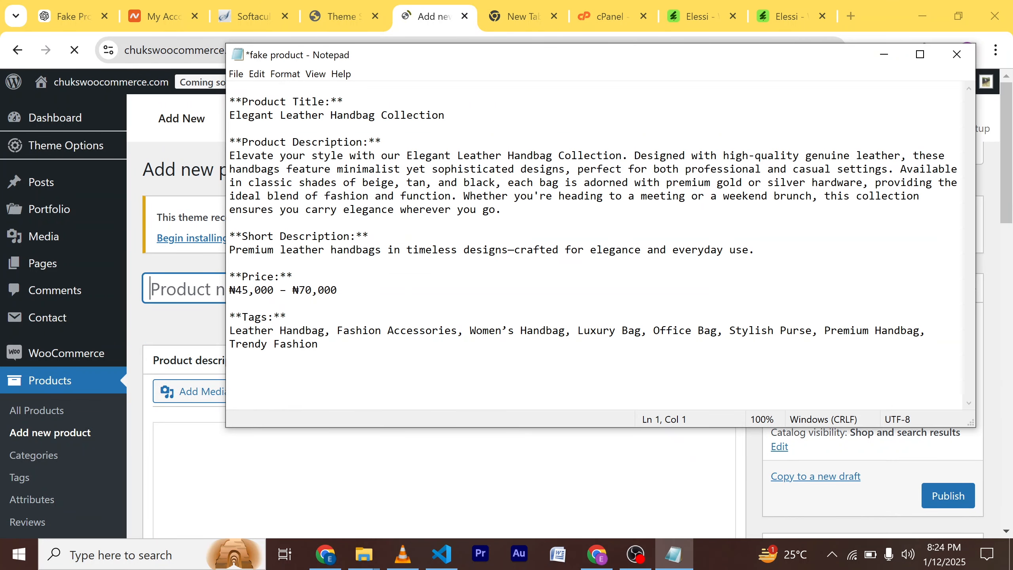
{"action": "left_click_drag", "start_coordinate": [445, 115], "coordinate": [229, 116]}
{"action": "key", "text": "ctrl+c"}
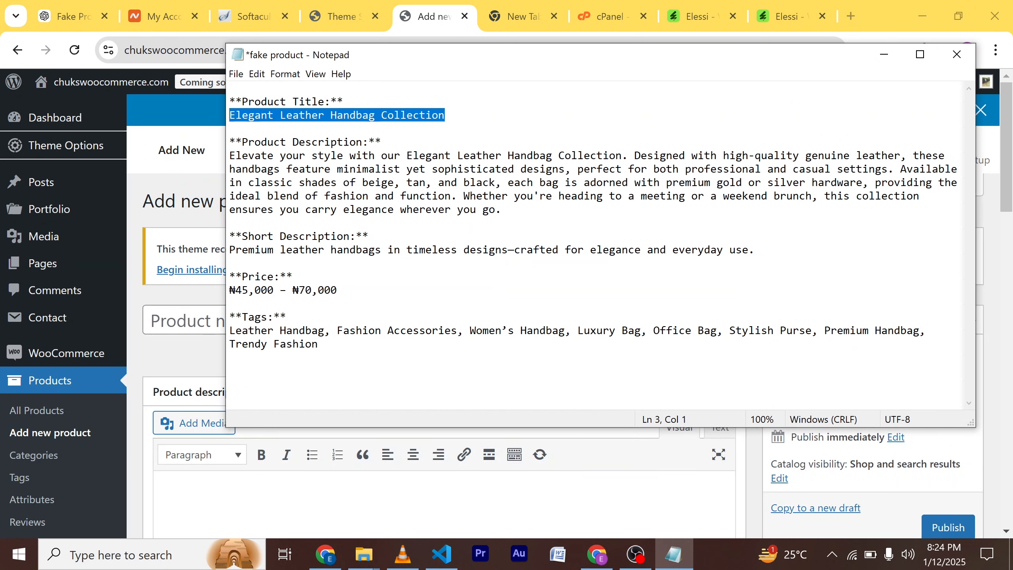
{"action": "left_click", "coordinate": [190, 343]}
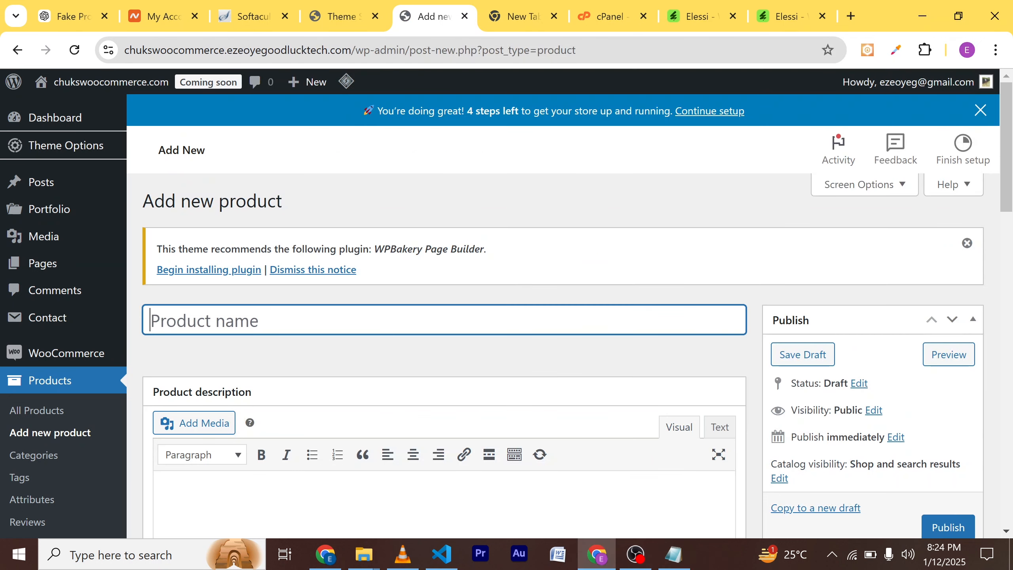
{"action": "key", "text": "ctrl+v"}
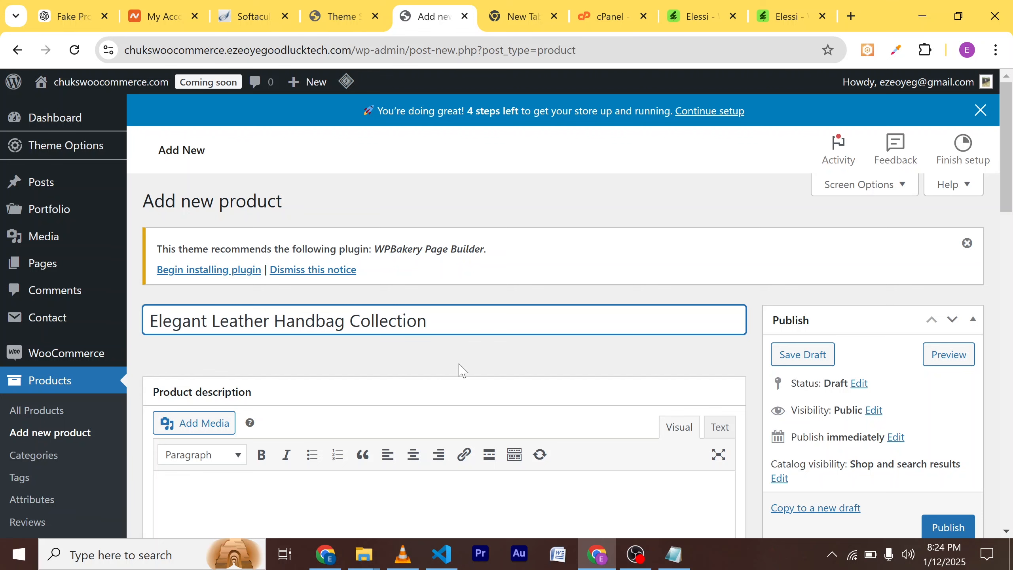
Fill the product description with the "Elevate your style with our Elegant Leather Handbag Collection" paragraph copied from the fake product notes in Notepad.
{"action": "scroll", "coordinate": [461, 371], "scroll_direction": "down", "scroll_amount": 5}
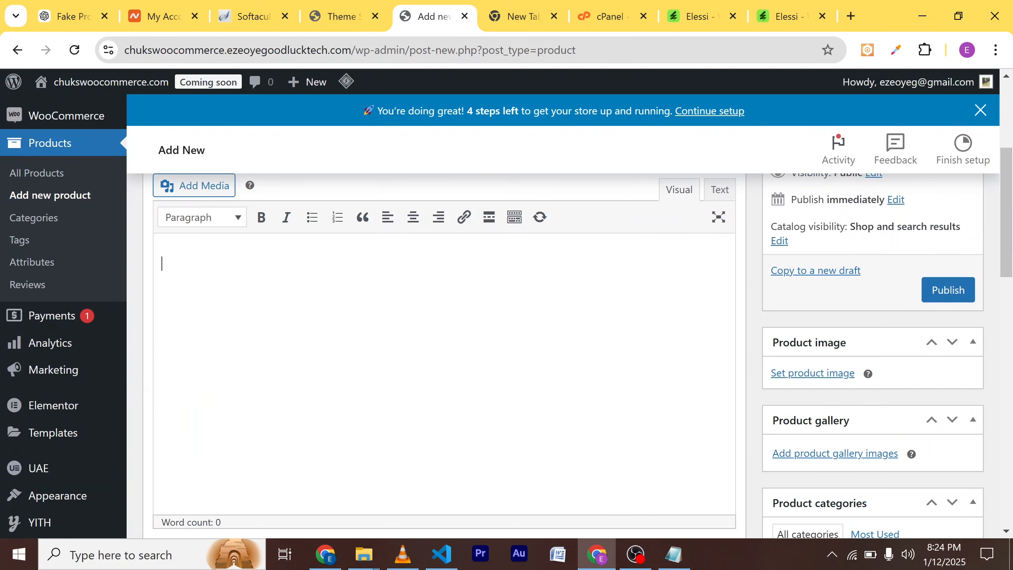
{"action": "scroll", "coordinate": [445, 374], "scroll_direction": "up", "scroll_amount": 1}
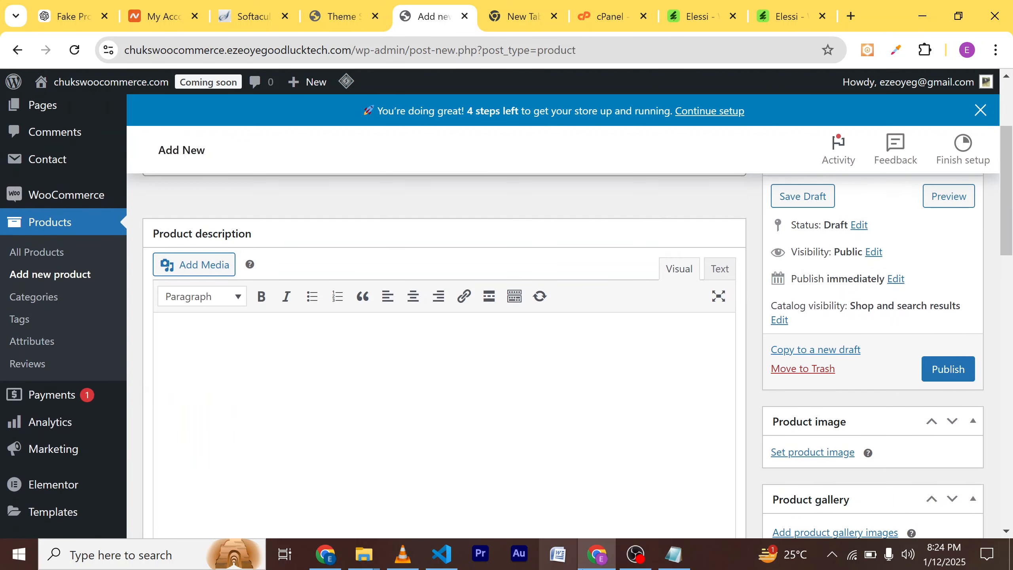
{"action": "mouse_move", "coordinate": [674, 554]}
{"action": "left_click", "coordinate": [672, 506]}
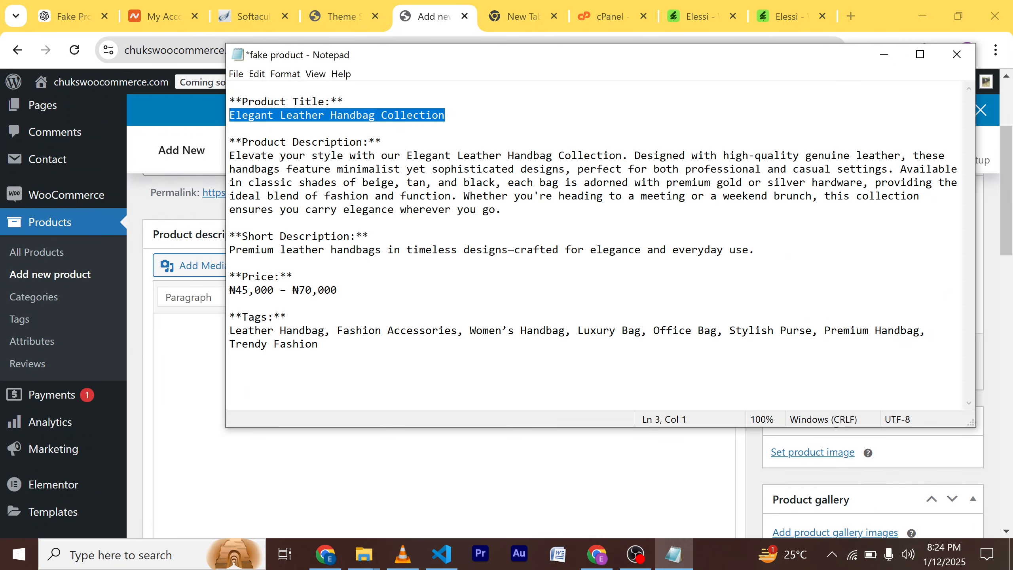
{"action": "left_click_drag", "start_coordinate": [502, 210], "coordinate": [254, 155]}
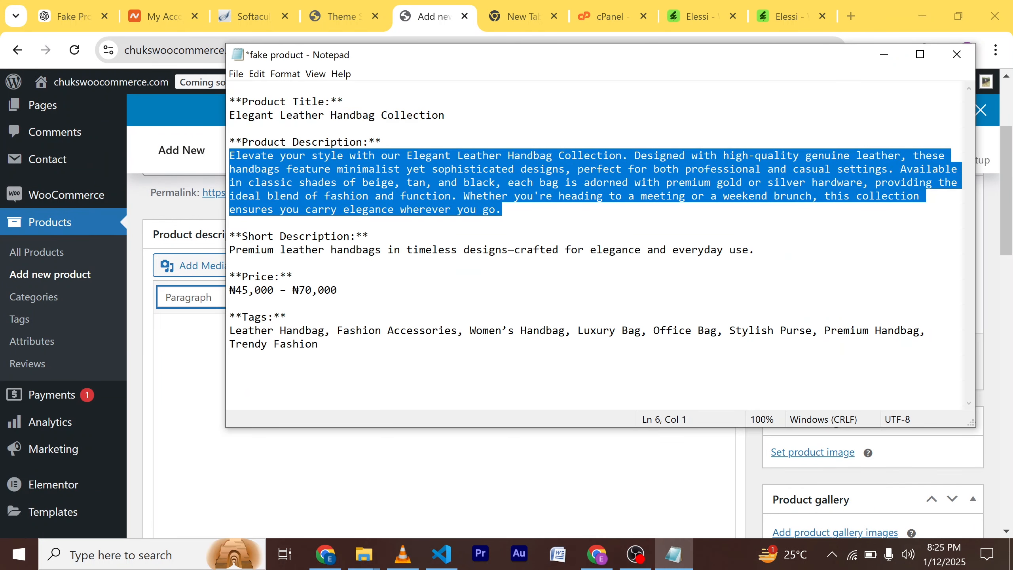
{"action": "left_click", "coordinate": [188, 305]}
{"action": "type", "text": "Elevate your style with our Elegant Leather Handbag Collection. Designed with high-quality genuine leather, these handbags feature minimalist yet sophisticated designs, perfect for both professional and casual settings. Available in classic shades of beige, tan, and black, each bag is adorned with premium gold or silver hardware, providing the ideal blend of fashion and function. Whether you're heading to a meeting or a weekend brunch, this collection ensures you carry elegance wherever you go."}
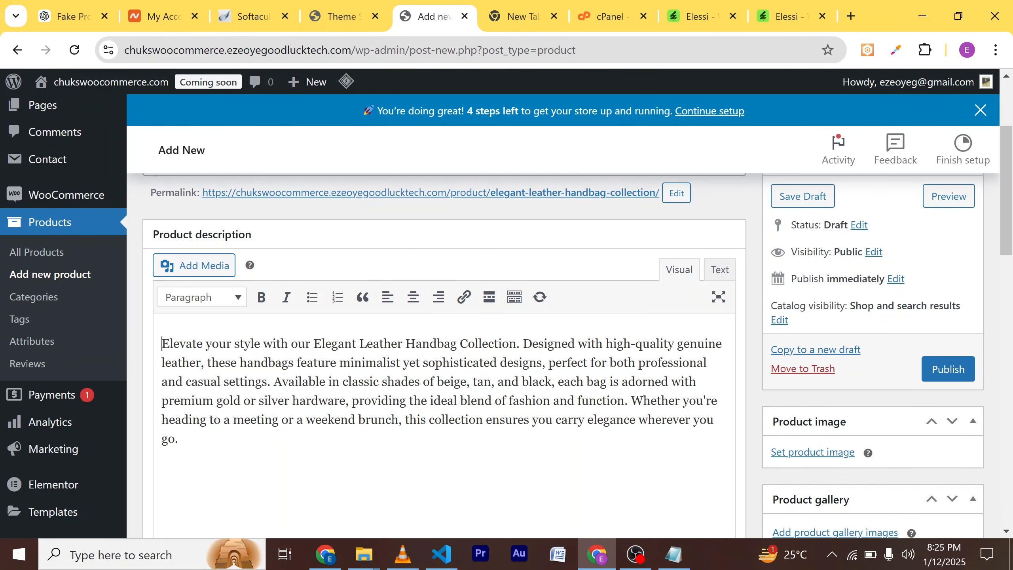
Set the product's regular price to 800000 and its sale price to 750000 naira.
{"action": "scroll", "coordinate": [294, 378], "scroll_direction": "down", "scroll_amount": 10}
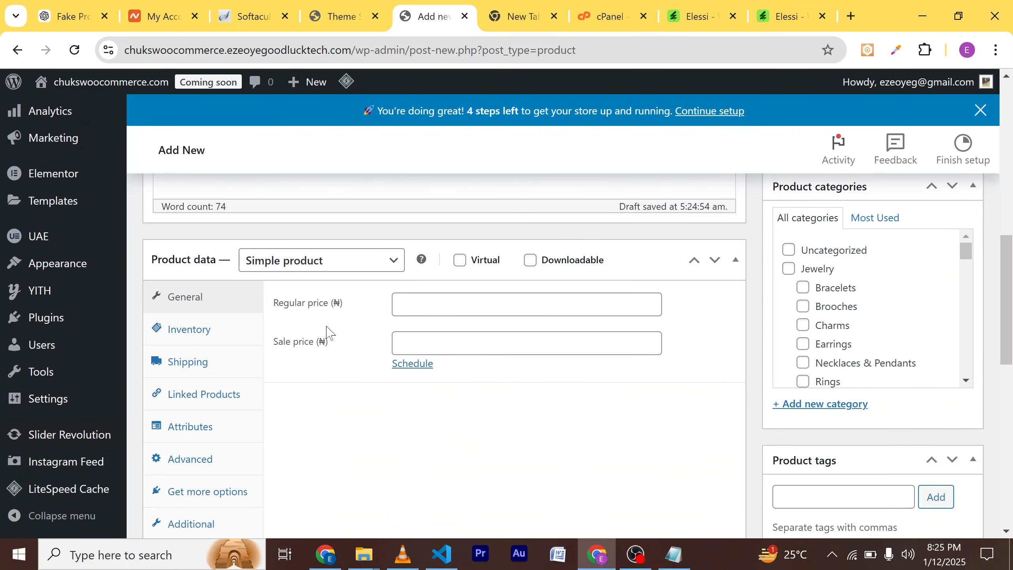
{"action": "left_click", "coordinate": [526, 304]}
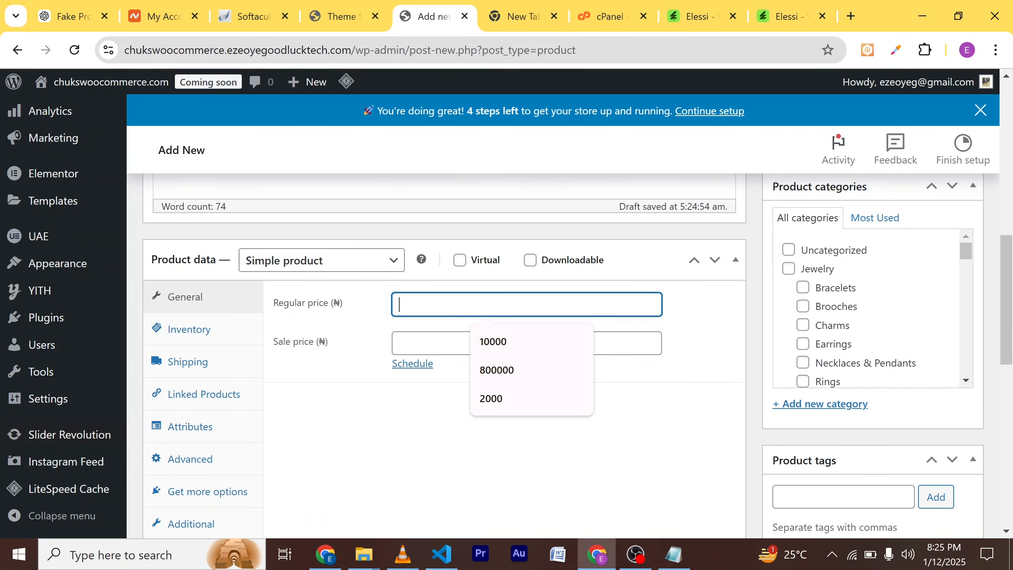
{"action": "left_click", "coordinate": [431, 343]}
{"action": "left_click", "coordinate": [507, 305]}
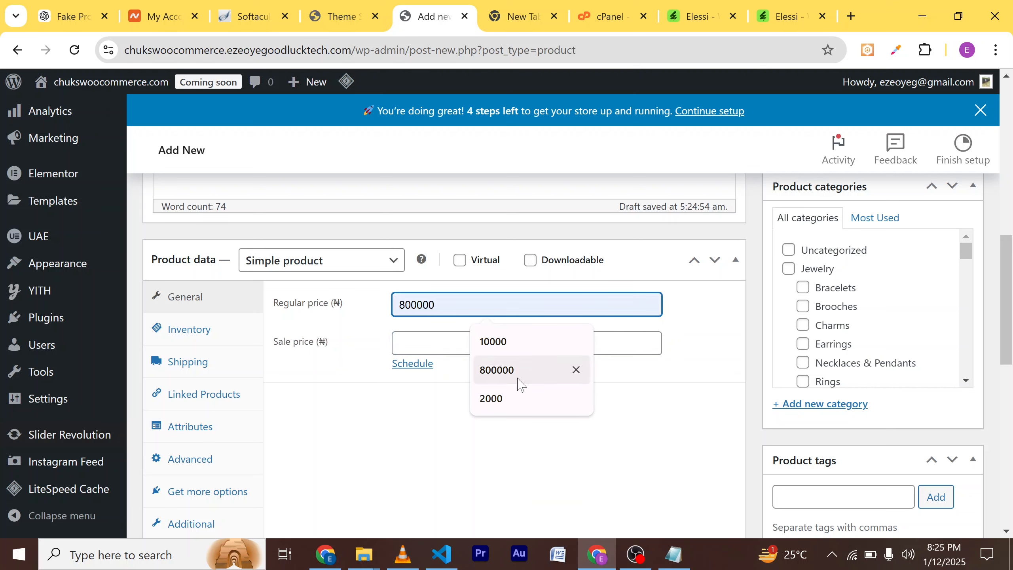
{"action": "left_click", "coordinate": [504, 370]}
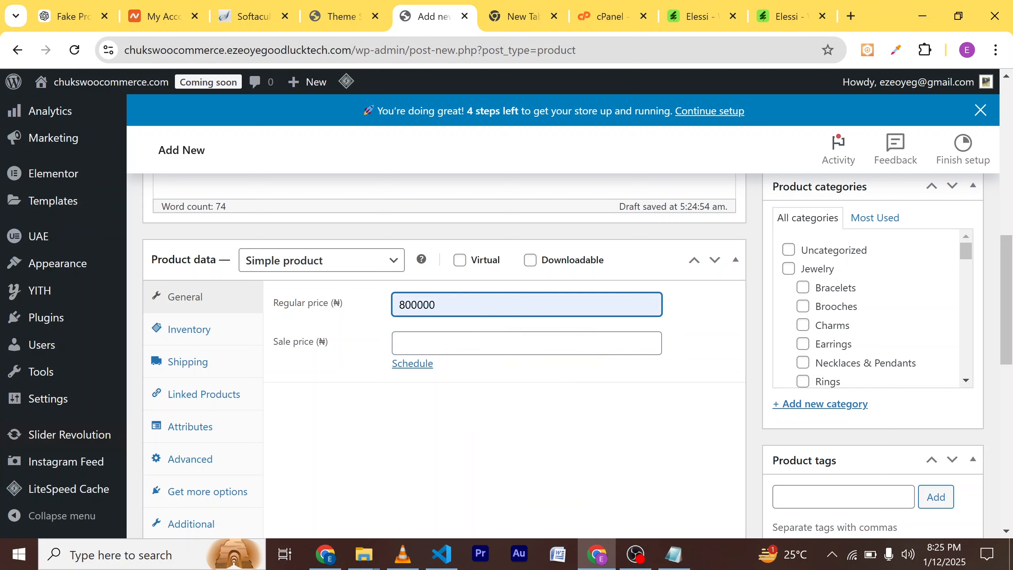
{"action": "left_click", "coordinate": [504, 343]}
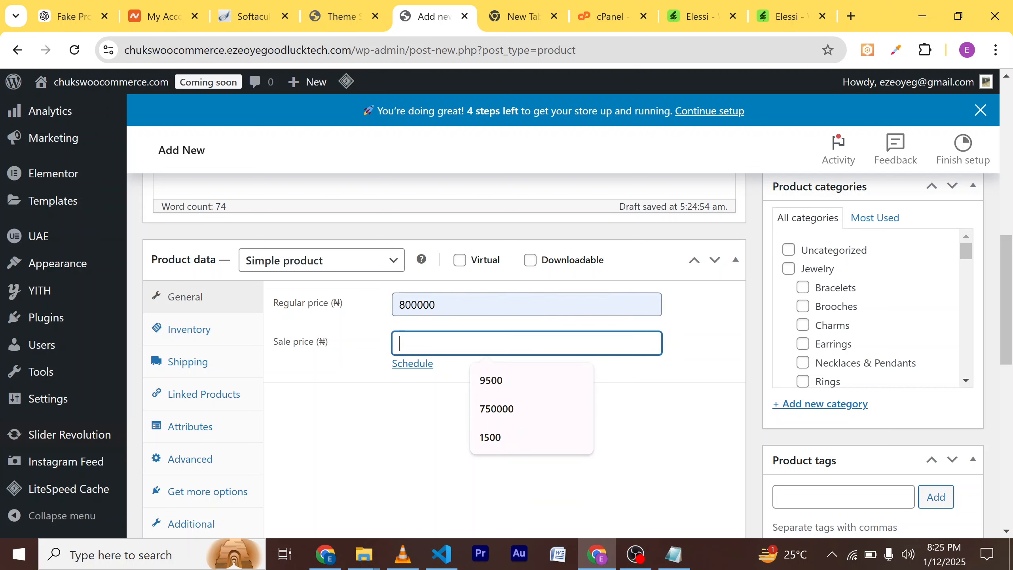
{"action": "type", "text": "7"}
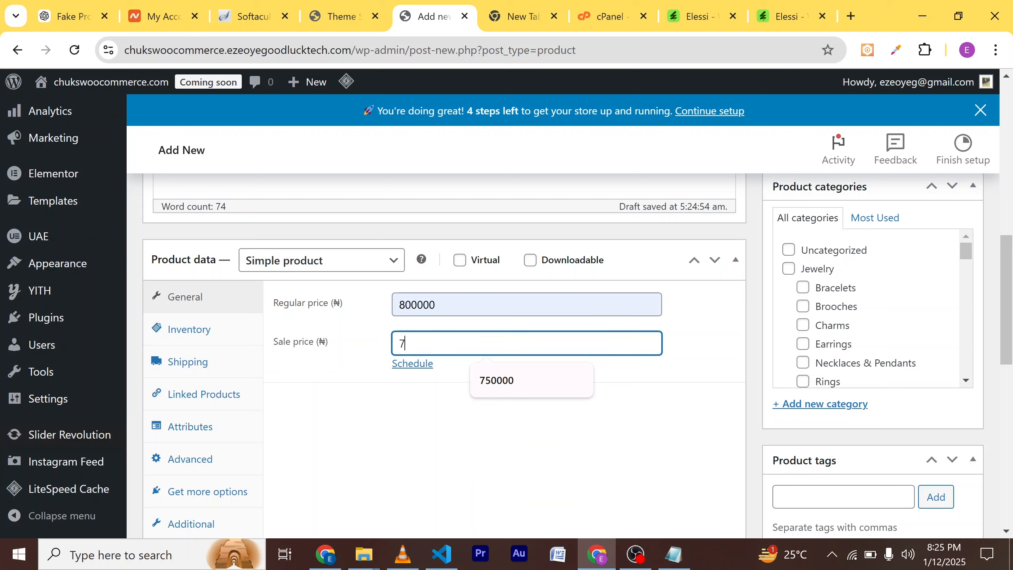
{"action": "type", "text": "5"}
{"action": "left_click", "coordinate": [503, 380]}
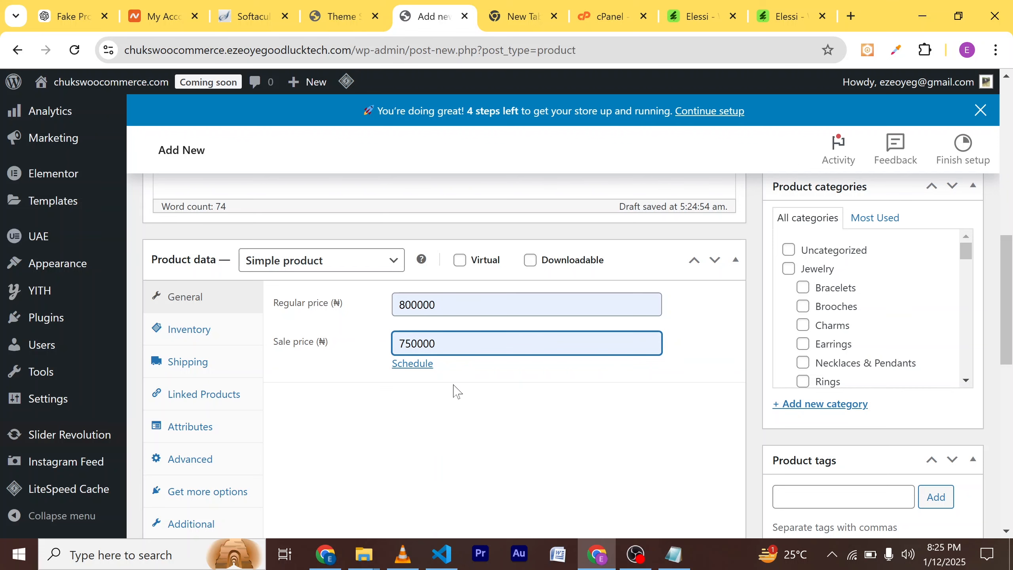
Fill the product short description with "Premium leather handbags in timeless designs—crafted for elegance and everyday use." copied from the Notepad notes.
{"action": "scroll", "coordinate": [459, 389], "scroll_direction": "down", "scroll_amount": 3}
{"action": "scroll", "coordinate": [469, 386], "scroll_direction": "up", "scroll_amount": 1}
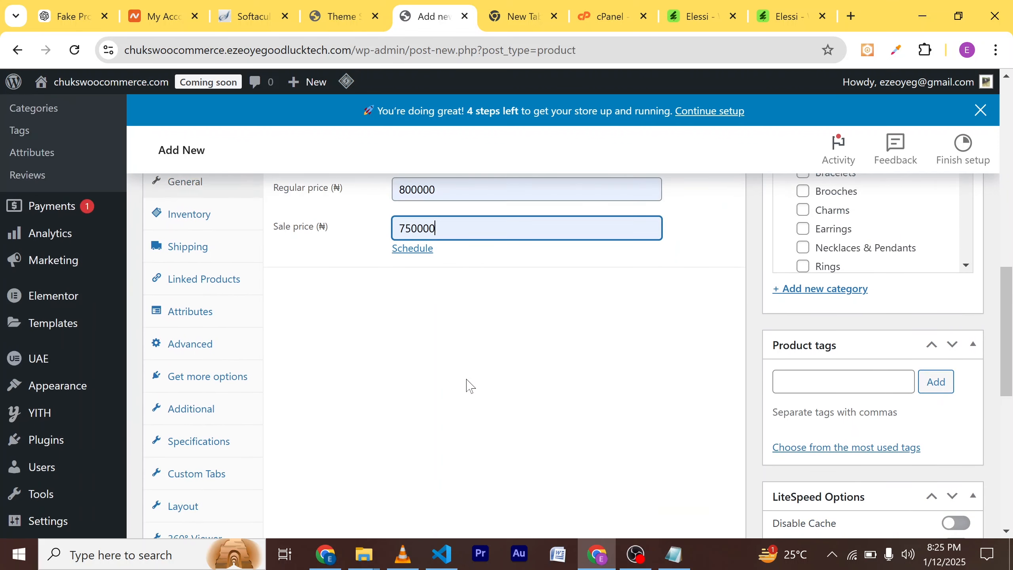
{"action": "scroll", "coordinate": [469, 386], "scroll_direction": "down", "scroll_amount": 10}
{"action": "scroll", "coordinate": [470, 395], "scroll_direction": "up", "scroll_amount": 7}
{"action": "scroll", "coordinate": [470, 395], "scroll_direction": "down", "scroll_amount": 7}
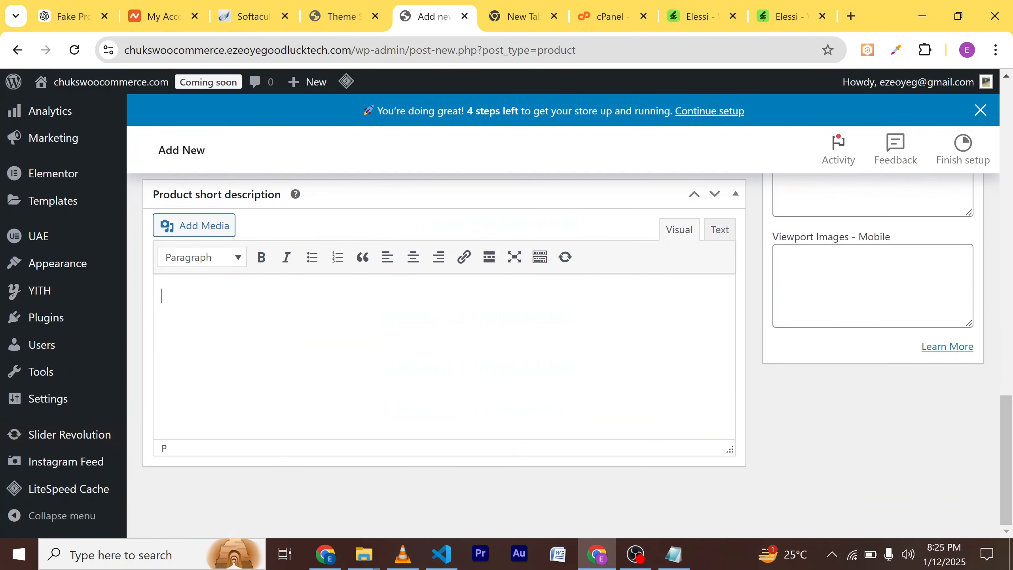
{"action": "mouse_move", "coordinate": [686, 565]}
{"action": "left_click", "coordinate": [674, 505]}
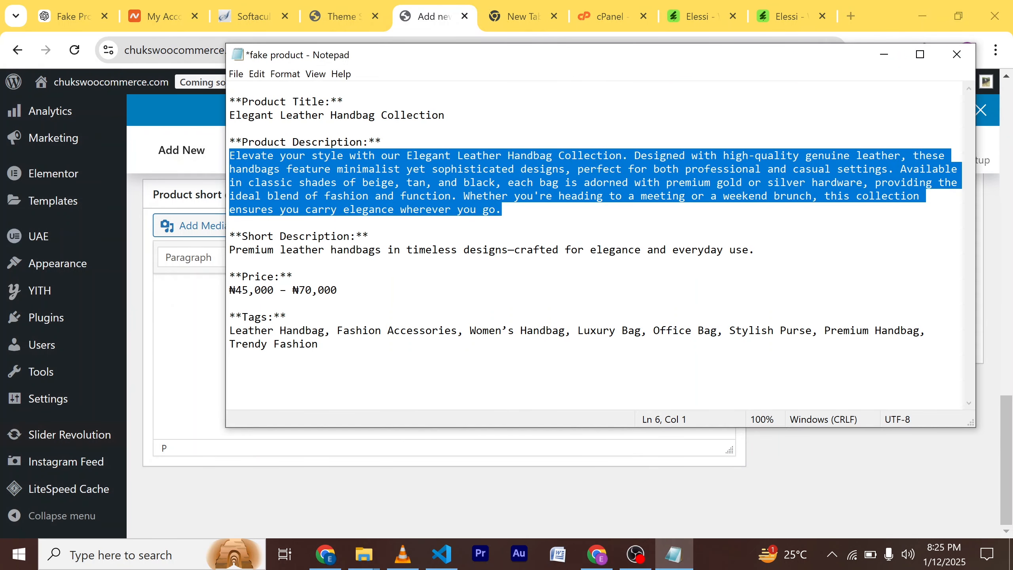
{"action": "left_click_drag", "start_coordinate": [766, 260], "coordinate": [379, 260]}
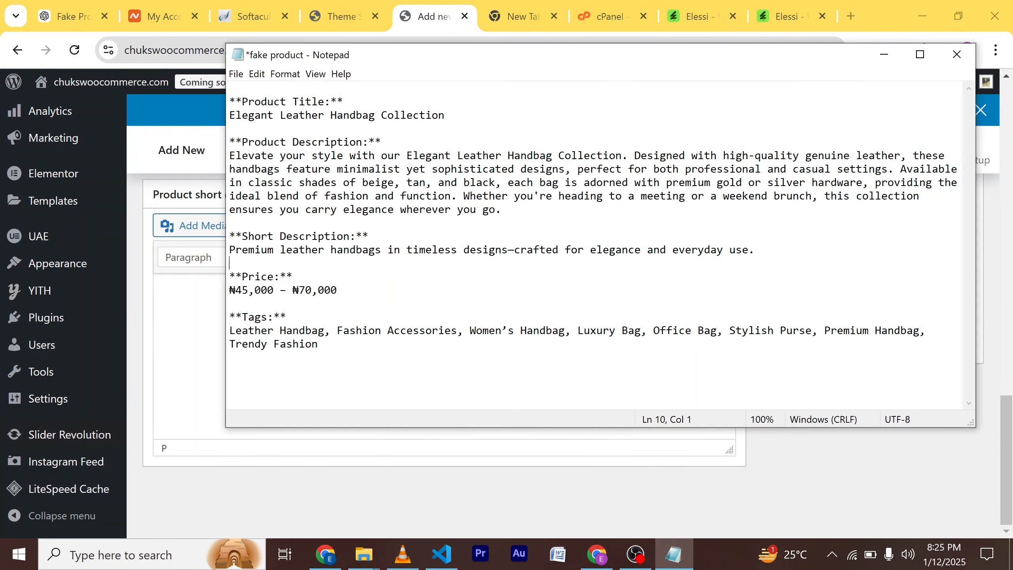
{"action": "left_click_drag", "start_coordinate": [763, 260], "coordinate": [439, 260]}
{"action": "left_click_drag", "start_coordinate": [762, 253], "coordinate": [236, 252]}
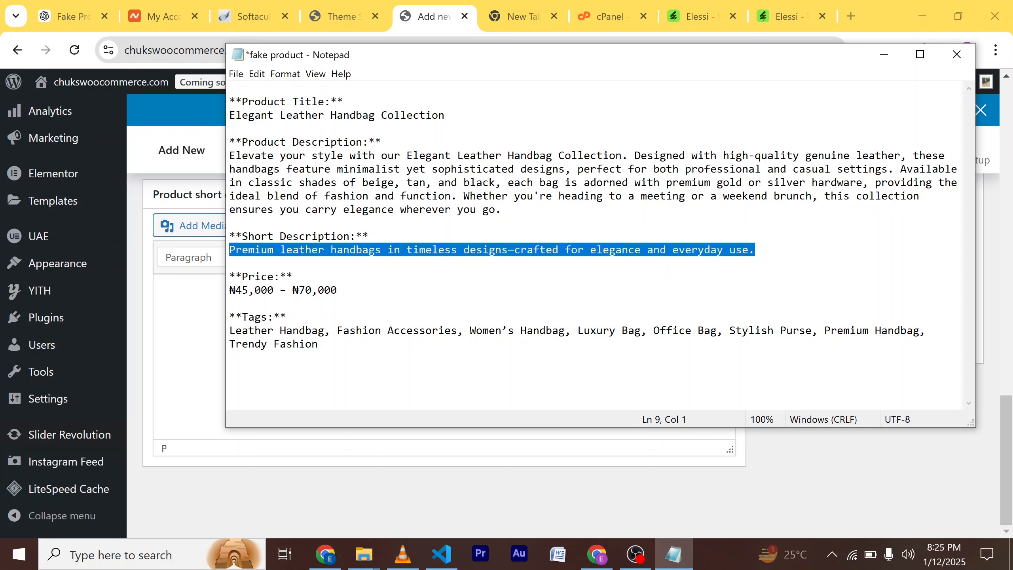
{"action": "key", "text": "alt+Tab"}
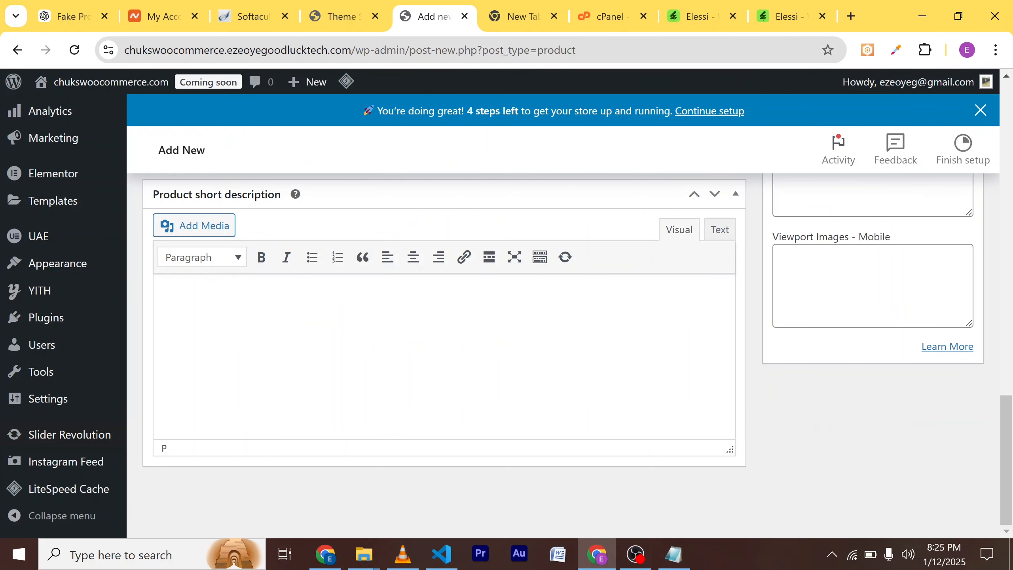
{"action": "type", "text": "Premium leather handbags in timeless designs—crafted for elegance and everyday use."}
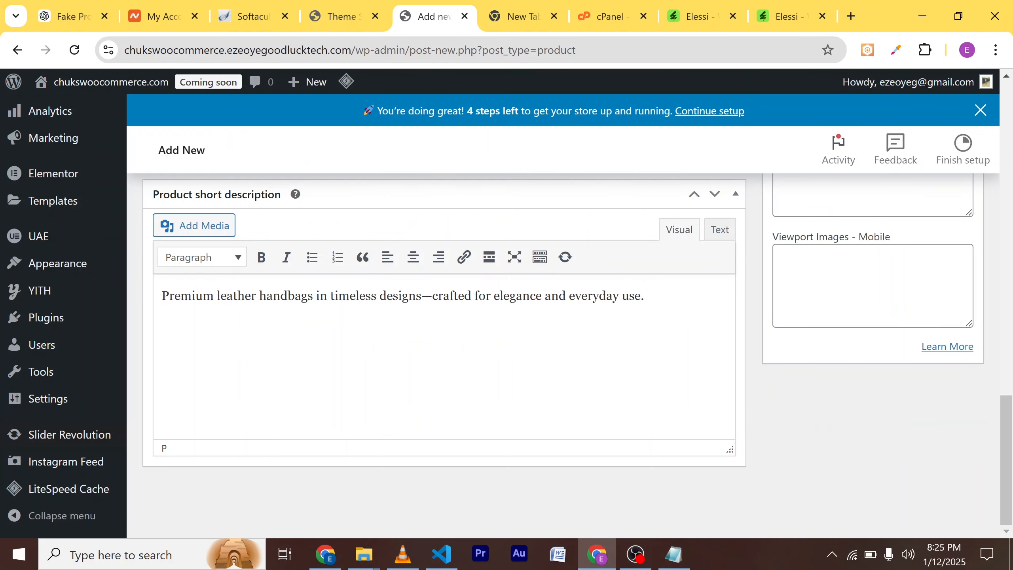
Upload the handbag-three JPG from the Downloads folder and set it as the product image.
{"action": "scroll", "coordinate": [301, 335], "scroll_direction": "up", "scroll_amount": 10}
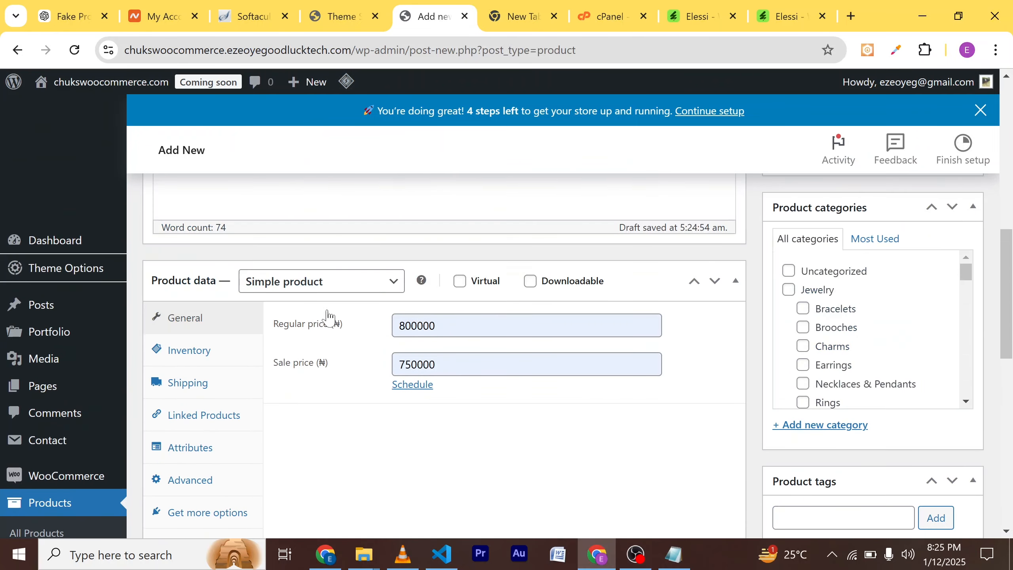
{"action": "scroll", "coordinate": [328, 318], "scroll_direction": "up", "scroll_amount": 8}
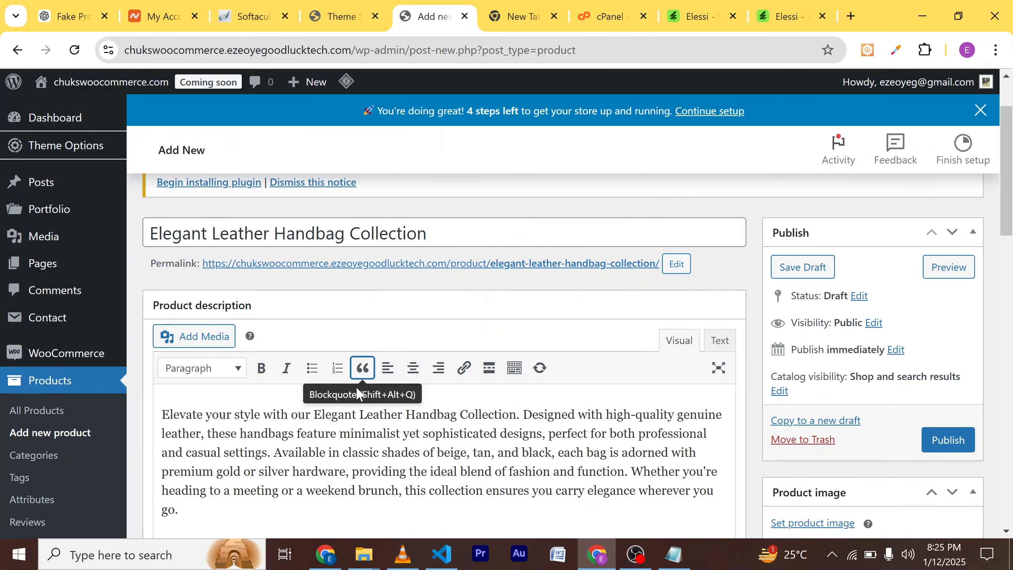
{"action": "scroll", "coordinate": [469, 421], "scroll_direction": "up", "scroll_amount": 2}
{"action": "scroll", "coordinate": [469, 421], "scroll_direction": "down", "scroll_amount": 3}
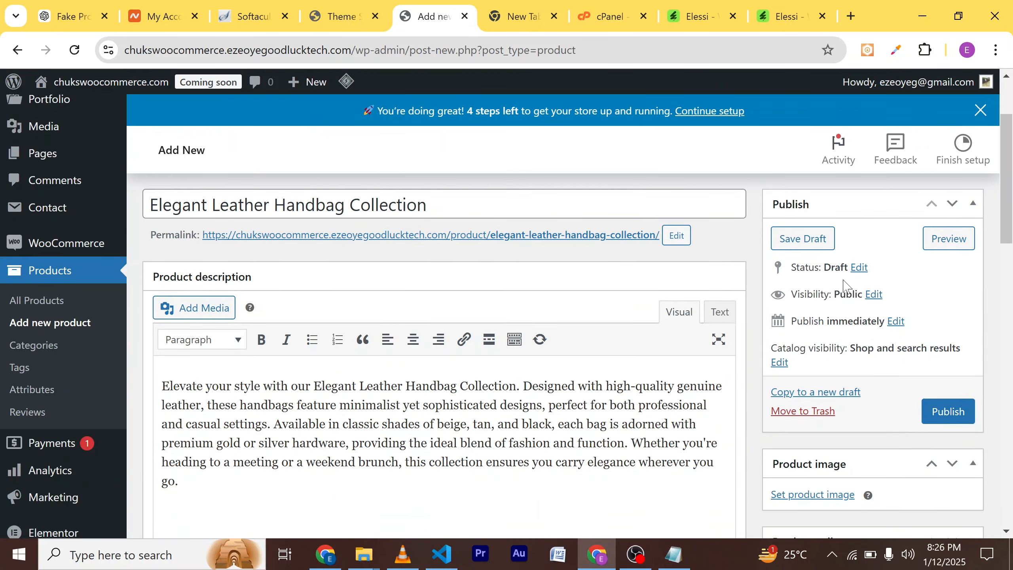
{"action": "scroll", "coordinate": [794, 403], "scroll_direction": "down", "scroll_amount": 3}
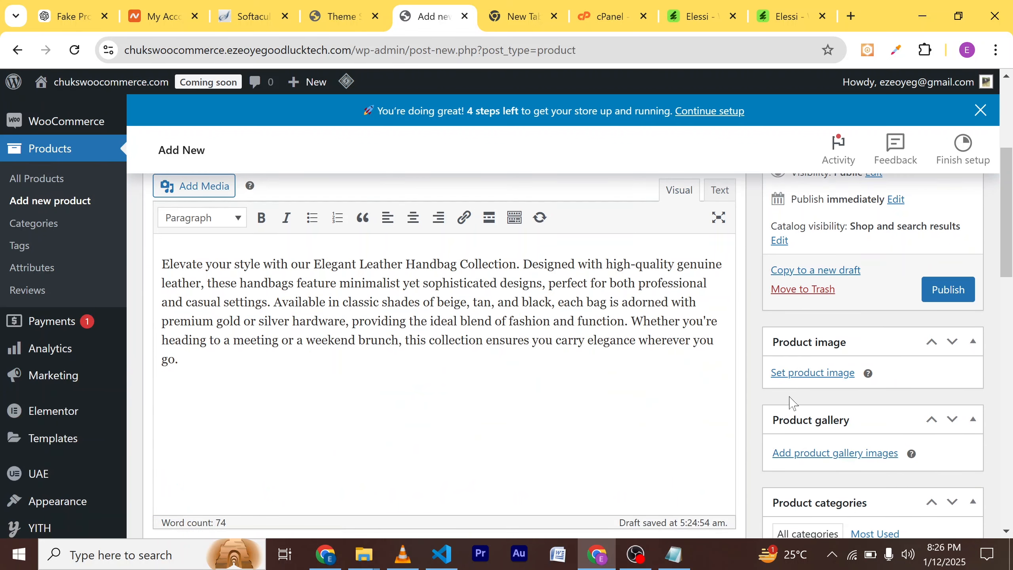
{"action": "left_click", "coordinate": [812, 379]}
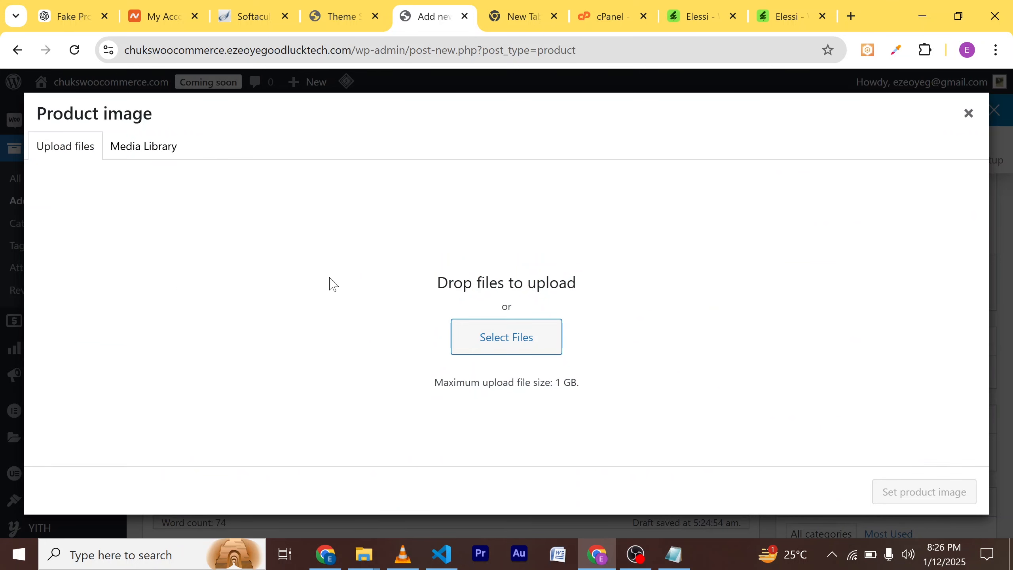
{"action": "left_click", "coordinate": [479, 340]}
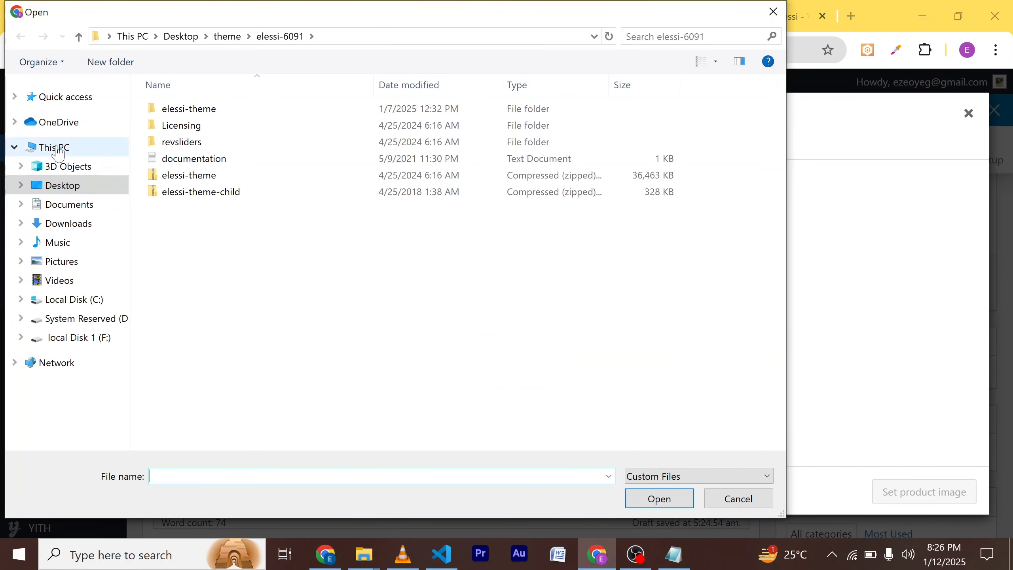
{"action": "left_click", "coordinate": [71, 226]}
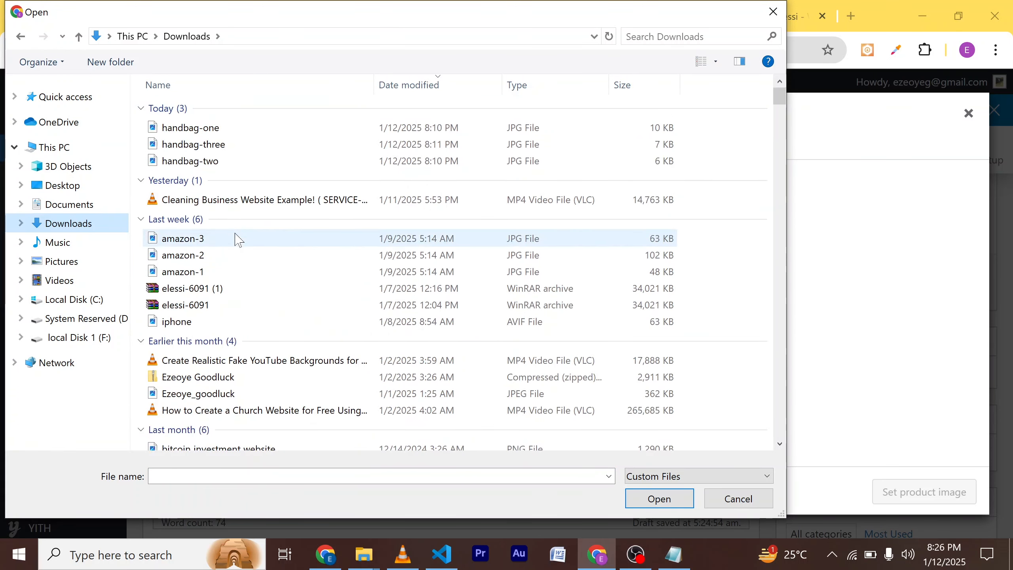
{"action": "left_click", "coordinate": [188, 127]}
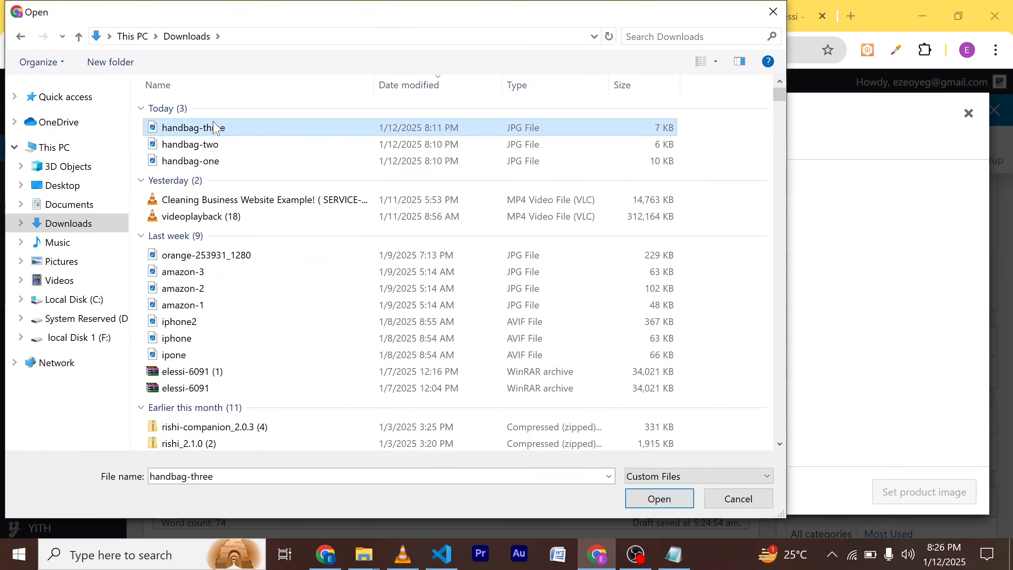
{"action": "left_click", "coordinate": [659, 498]}
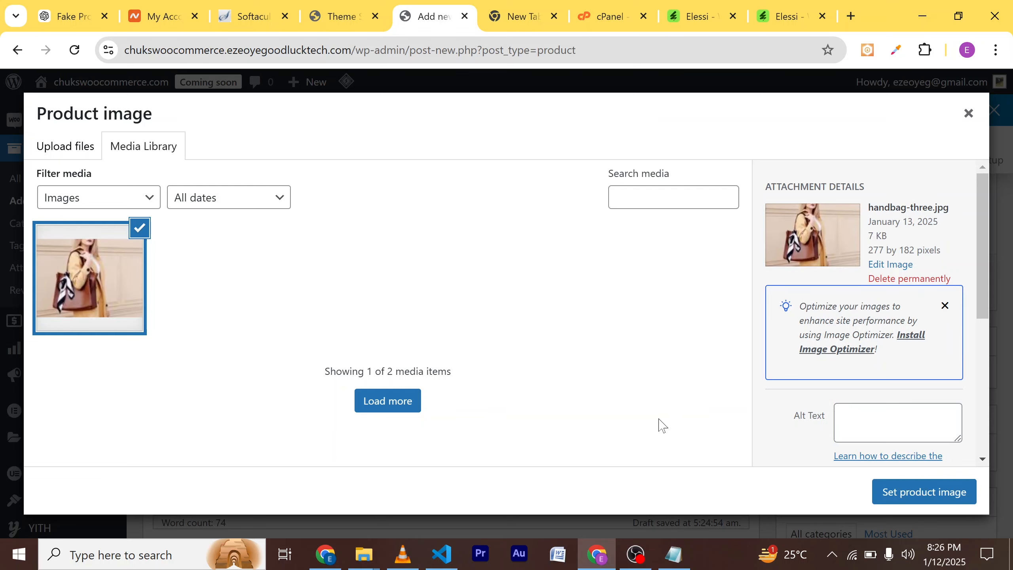
{"action": "left_click", "coordinate": [892, 495]}
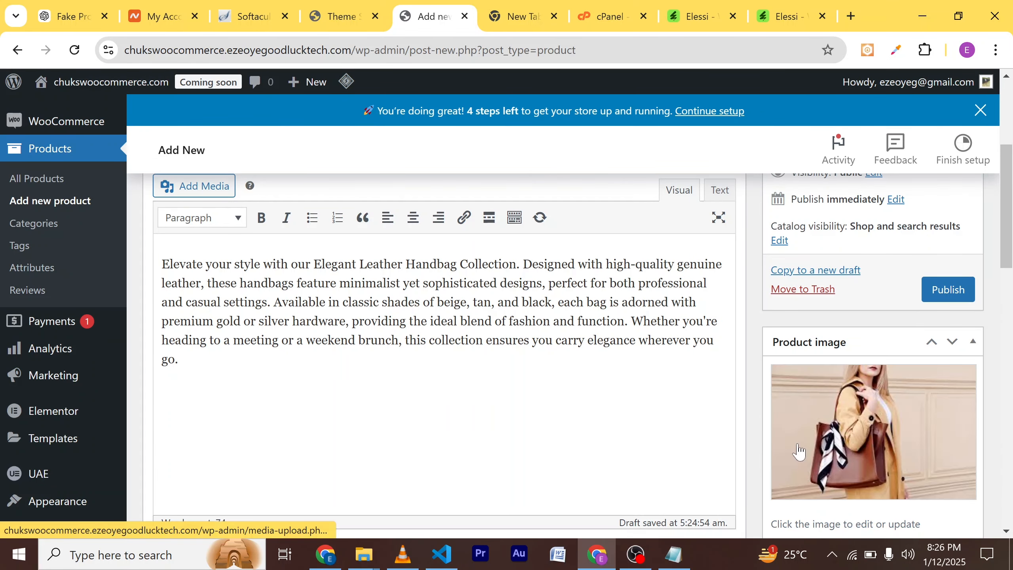
Assign the product to the Woman category and its Bags subcategory, and look through the categories below them.
{"action": "scroll", "coordinate": [708, 419], "scroll_direction": "down", "scroll_amount": 5}
{"action": "scroll", "coordinate": [736, 400], "scroll_direction": "down", "scroll_amount": 4}
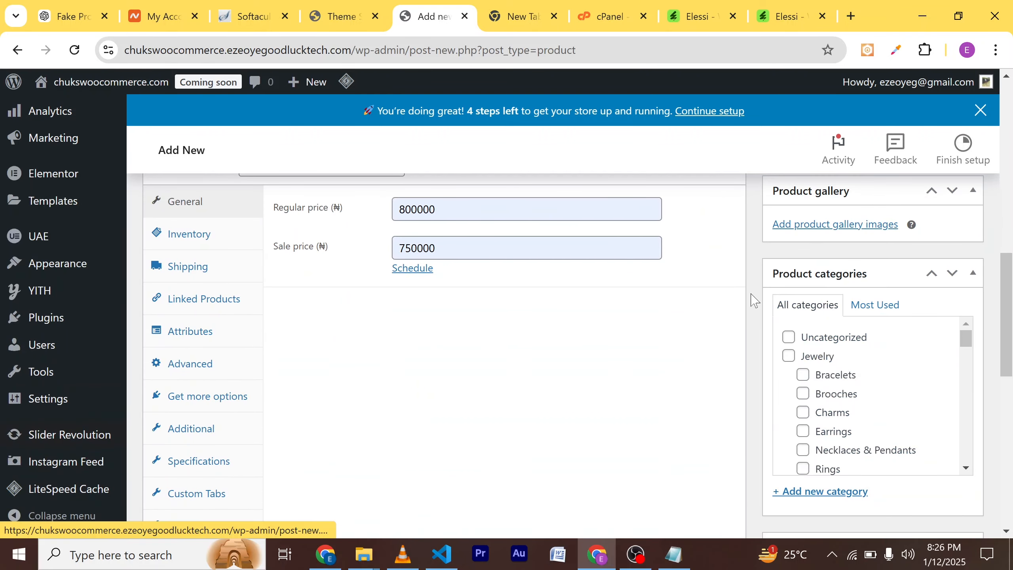
{"action": "scroll", "coordinate": [834, 281], "scroll_direction": "up", "scroll_amount": 1}
{"action": "scroll", "coordinate": [832, 288], "scroll_direction": "down", "scroll_amount": 1}
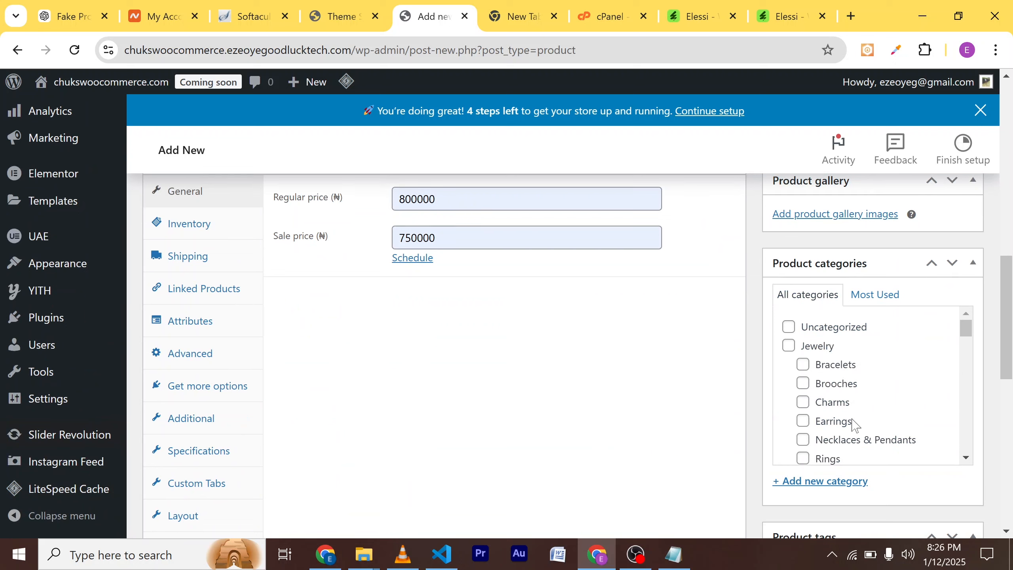
{"action": "scroll", "coordinate": [873, 417], "scroll_direction": "down", "scroll_amount": 3}
{"action": "scroll", "coordinate": [878, 391], "scroll_direction": "down", "scroll_amount": 8}
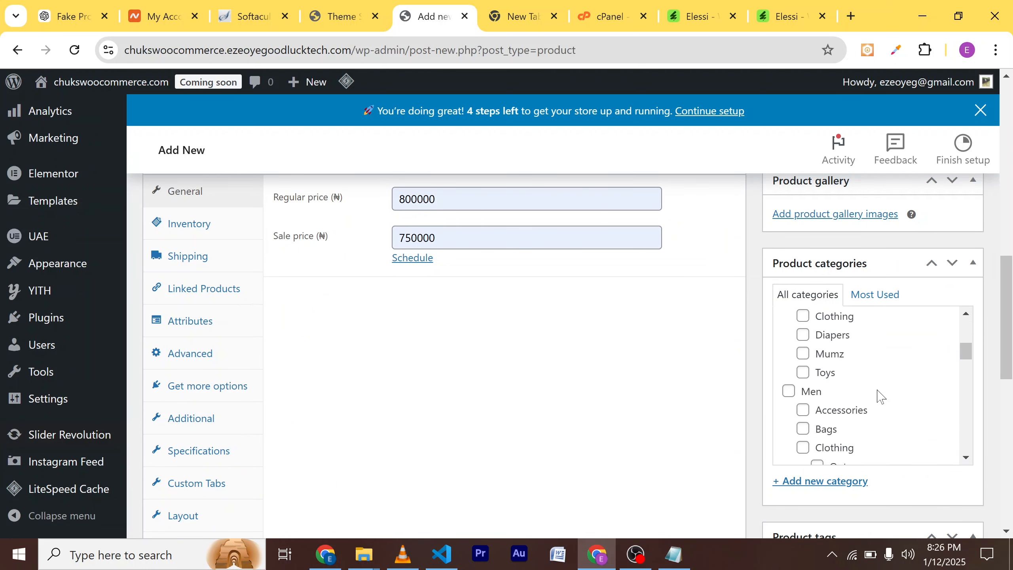
{"action": "scroll", "coordinate": [878, 413], "scroll_direction": "down", "scroll_amount": 6}
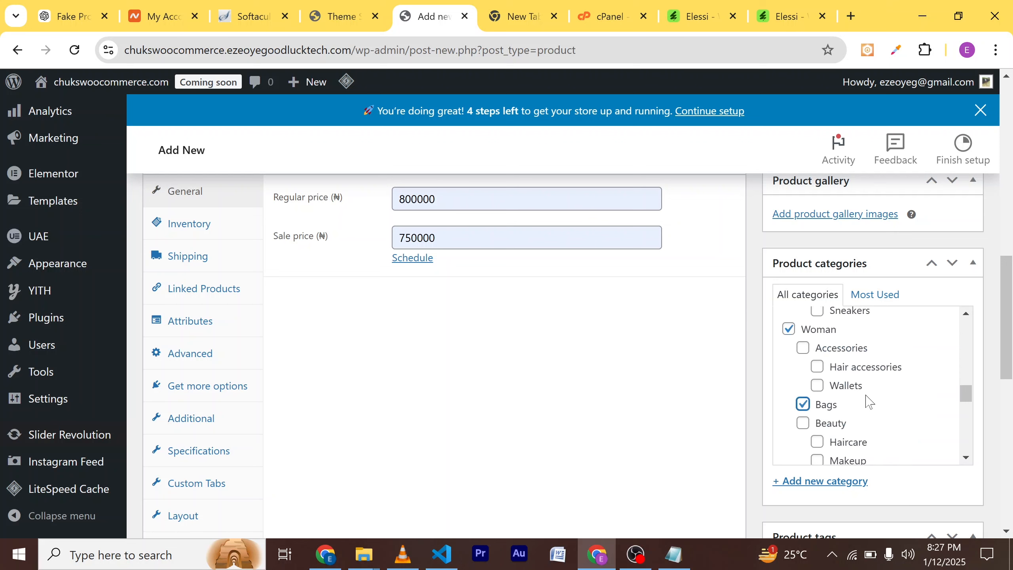
{"action": "scroll", "coordinate": [870, 401], "scroll_direction": "down", "scroll_amount": 1}
{"action": "scroll", "coordinate": [870, 401], "scroll_direction": "up", "scroll_amount": 1}
{"action": "scroll", "coordinate": [870, 401], "scroll_direction": "down", "scroll_amount": 2}
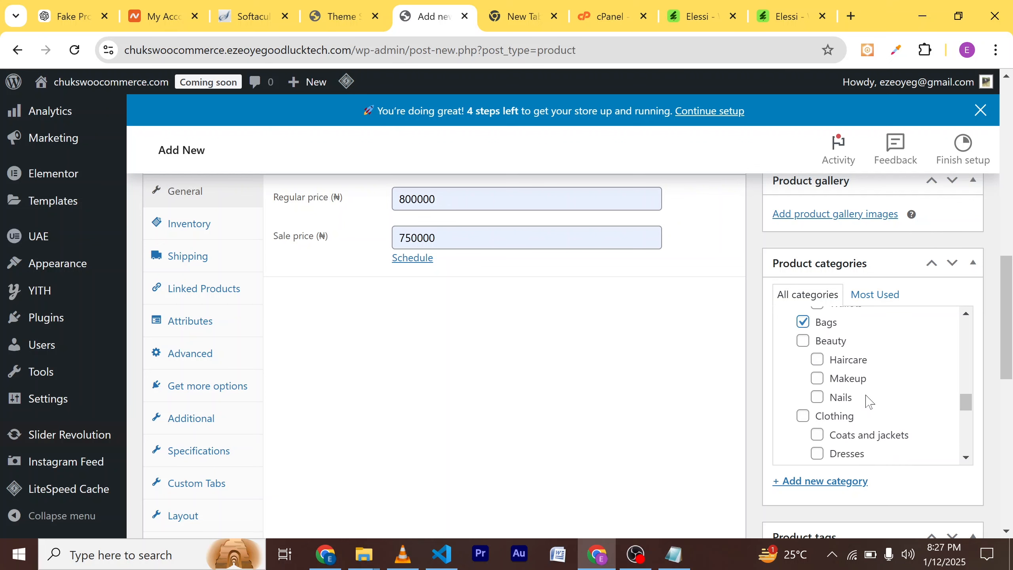
{"action": "scroll", "coordinate": [870, 401], "scroll_direction": "up", "scroll_amount": 1}
{"action": "scroll", "coordinate": [893, 420], "scroll_direction": "down", "scroll_amount": 2}
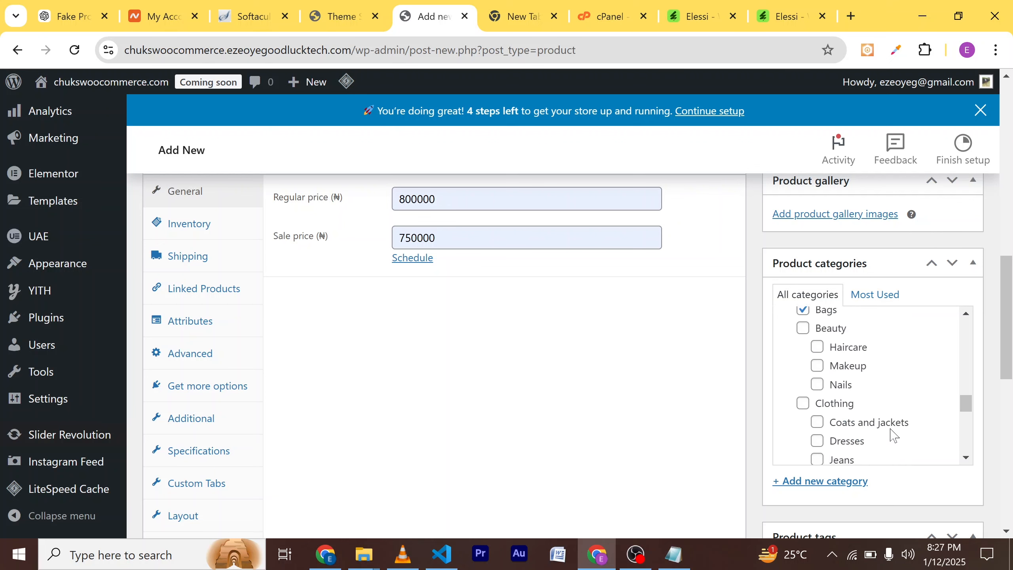
Look through the product category list, from the Woman subcategories for clothing, jewelry and shoes back up to the Kid category.
{"action": "scroll", "coordinate": [891, 403], "scroll_direction": "down", "scroll_amount": 4}
{"action": "scroll", "coordinate": [891, 403], "scroll_direction": "up", "scroll_amount": 1}
{"action": "scroll", "coordinate": [891, 403], "scroll_direction": "up", "scroll_amount": 3}
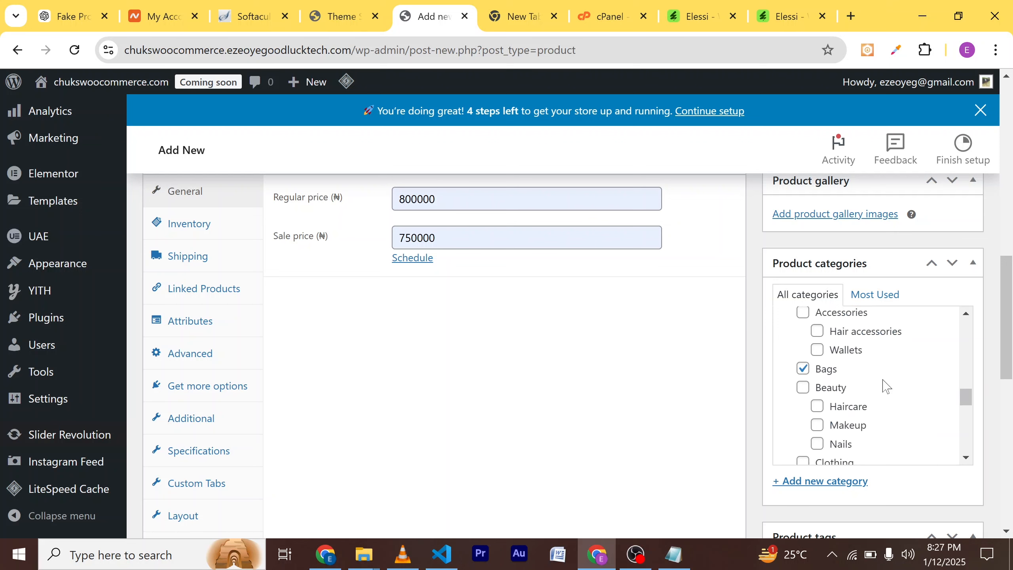
{"action": "scroll", "coordinate": [857, 381], "scroll_direction": "up", "scroll_amount": 2}
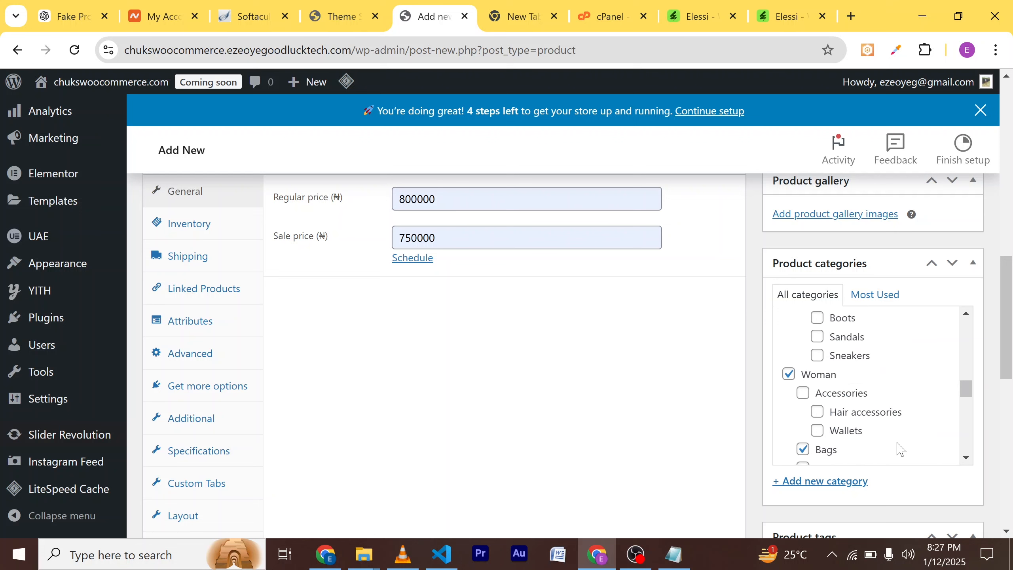
{"action": "scroll", "coordinate": [893, 446], "scroll_direction": "down", "scroll_amount": 2}
{"action": "scroll", "coordinate": [847, 393], "scroll_direction": "down", "scroll_amount": 1}
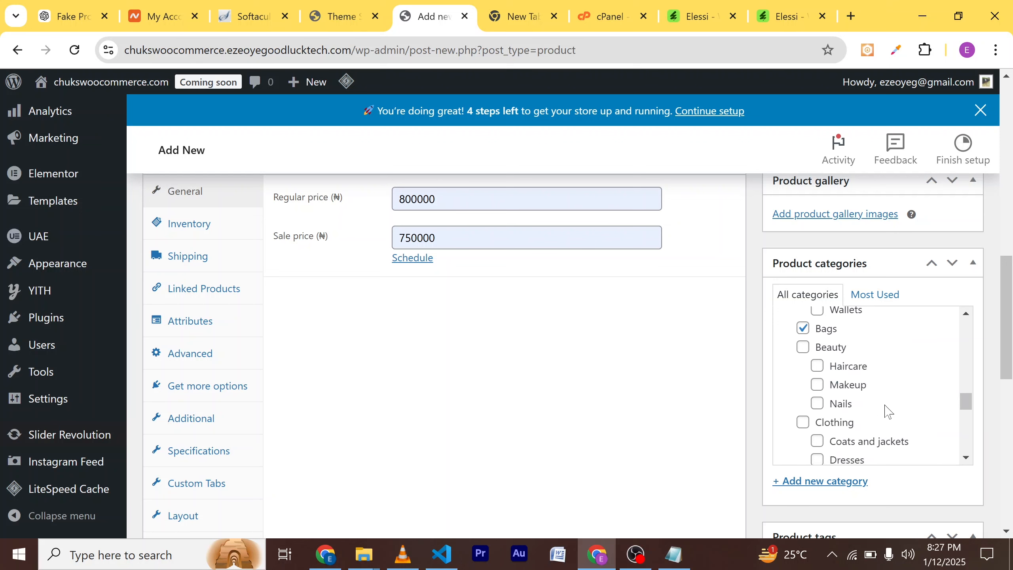
{"action": "scroll", "coordinate": [884, 414], "scroll_direction": "down", "scroll_amount": 3}
{"action": "scroll", "coordinate": [887, 427], "scroll_direction": "down", "scroll_amount": 5}
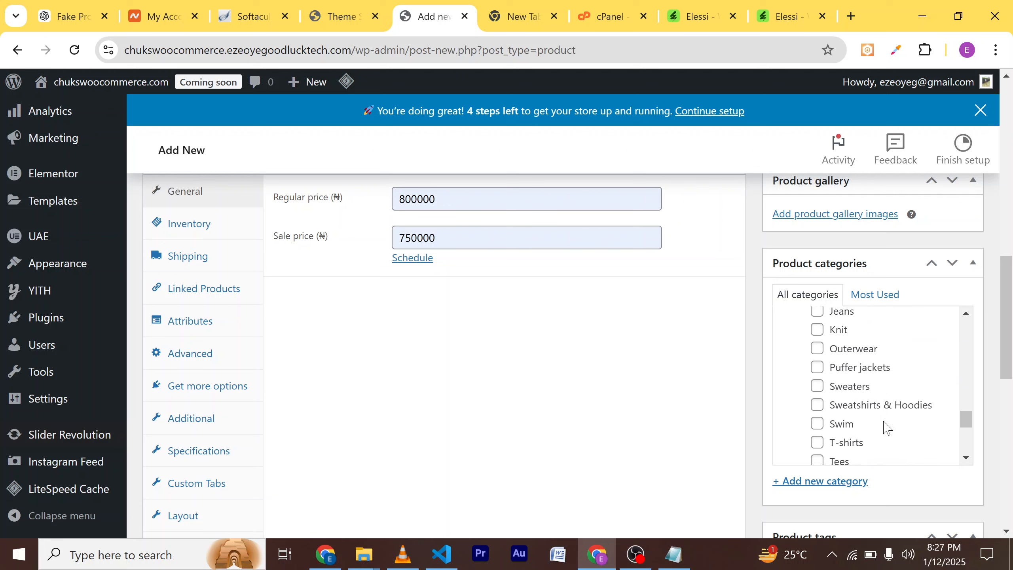
{"action": "scroll", "coordinate": [877, 408], "scroll_direction": "up", "scroll_amount": 5}
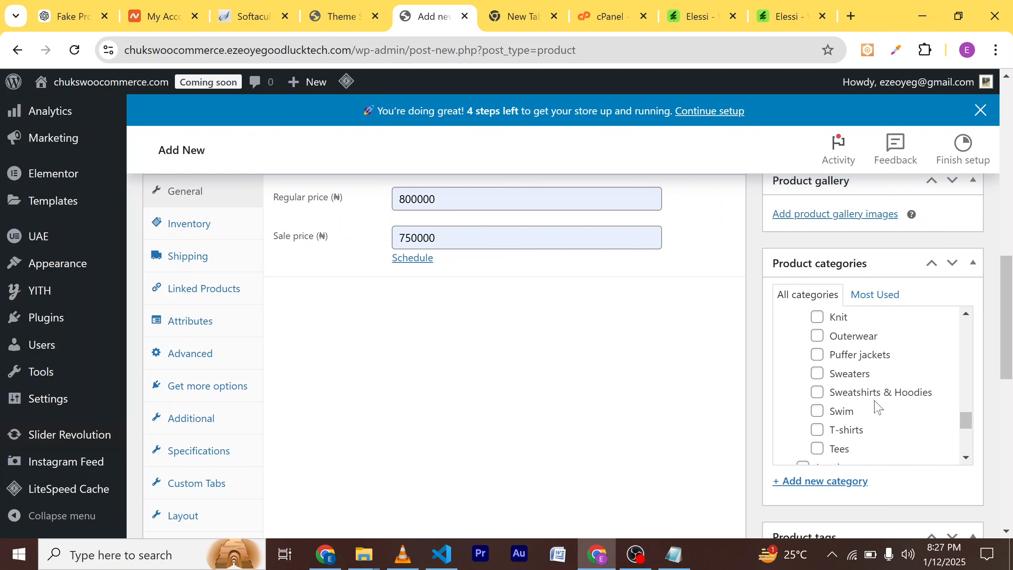
{"action": "scroll", "coordinate": [878, 395], "scroll_direction": "up", "scroll_amount": 1}
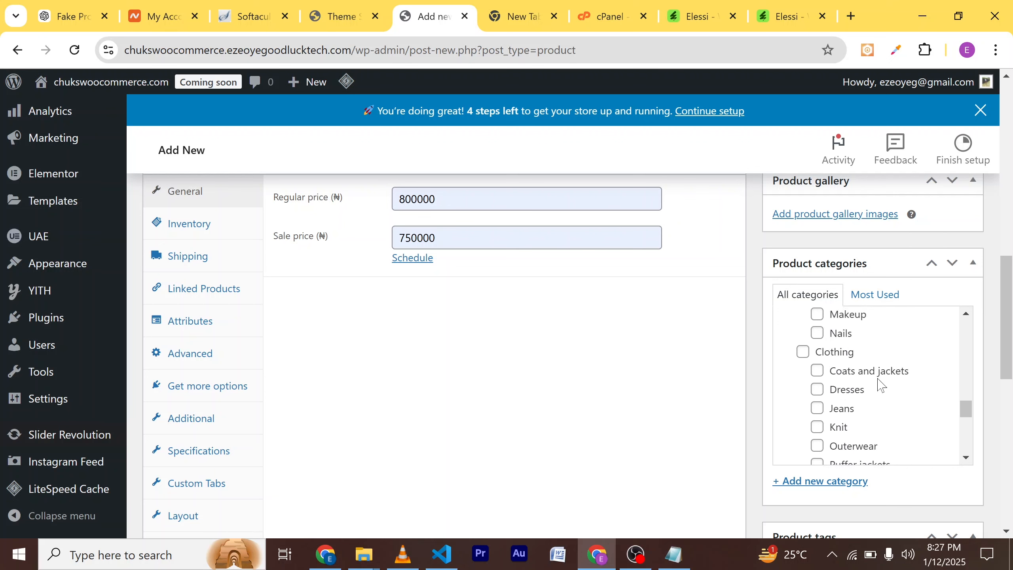
{"action": "scroll", "coordinate": [894, 427], "scroll_direction": "down", "scroll_amount": 4}
{"action": "scroll", "coordinate": [889, 424], "scroll_direction": "down", "scroll_amount": 6}
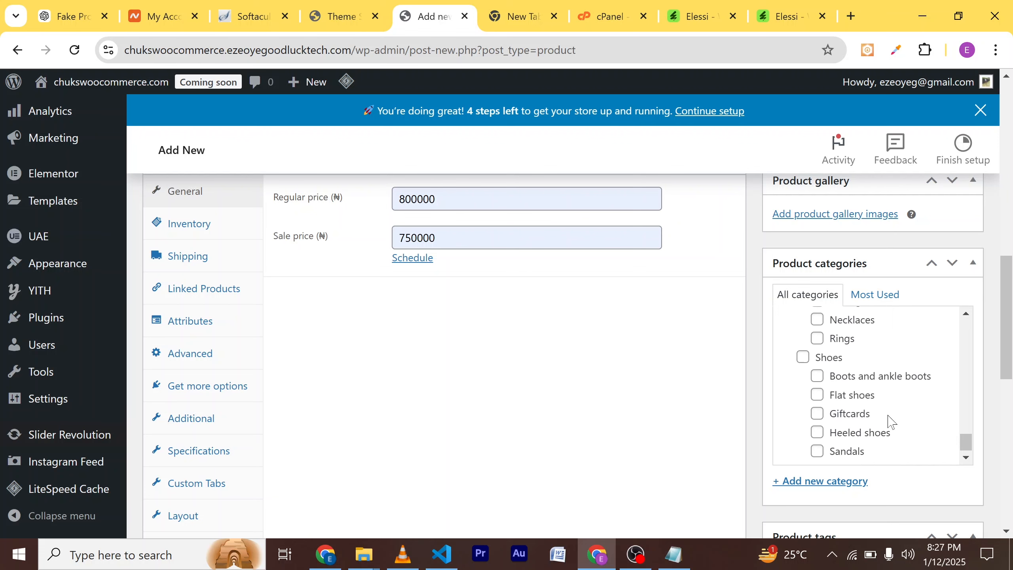
{"action": "scroll", "coordinate": [889, 382], "scroll_direction": "up", "scroll_amount": 1}
{"action": "scroll", "coordinate": [890, 382], "scroll_direction": "up", "scroll_amount": 10}
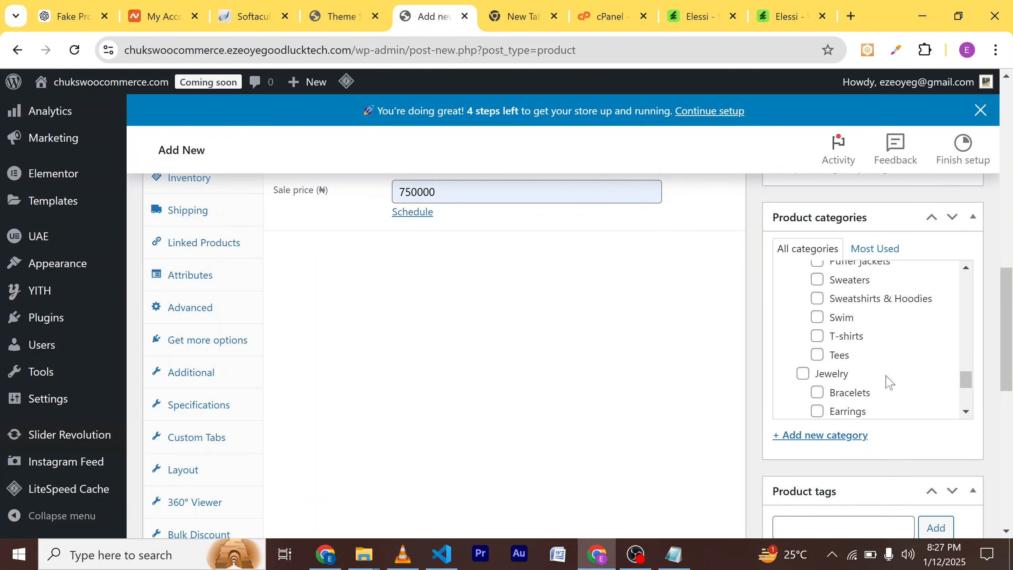
{"action": "scroll", "coordinate": [885, 351], "scroll_direction": "up", "scroll_amount": 10}
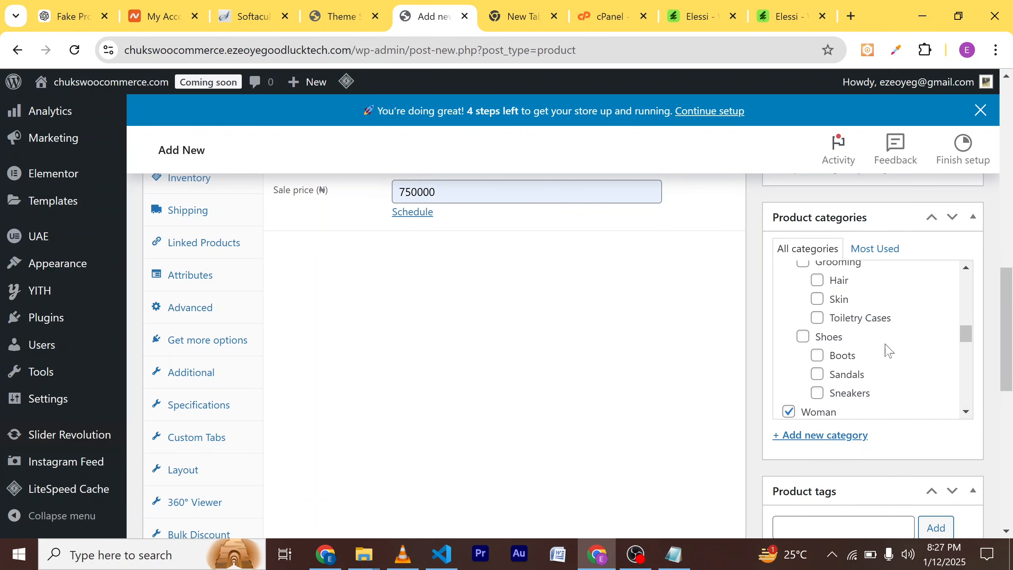
{"action": "scroll", "coordinate": [888, 349], "scroll_direction": "up", "scroll_amount": 8}
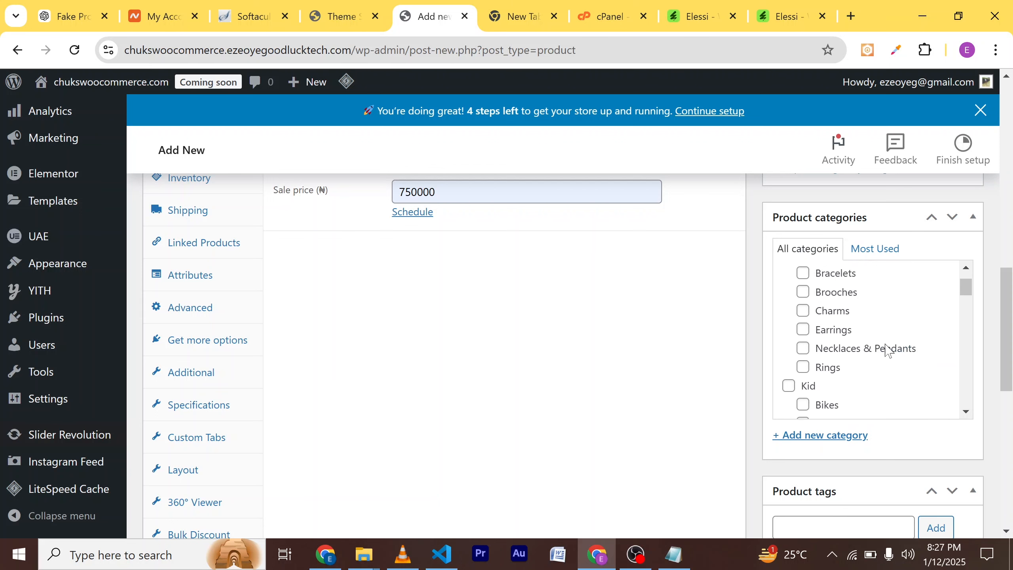
{"action": "scroll", "coordinate": [900, 462], "scroll_direction": "down", "scroll_amount": 3}
{"action": "scroll", "coordinate": [887, 351], "scroll_direction": "up", "scroll_amount": 1}
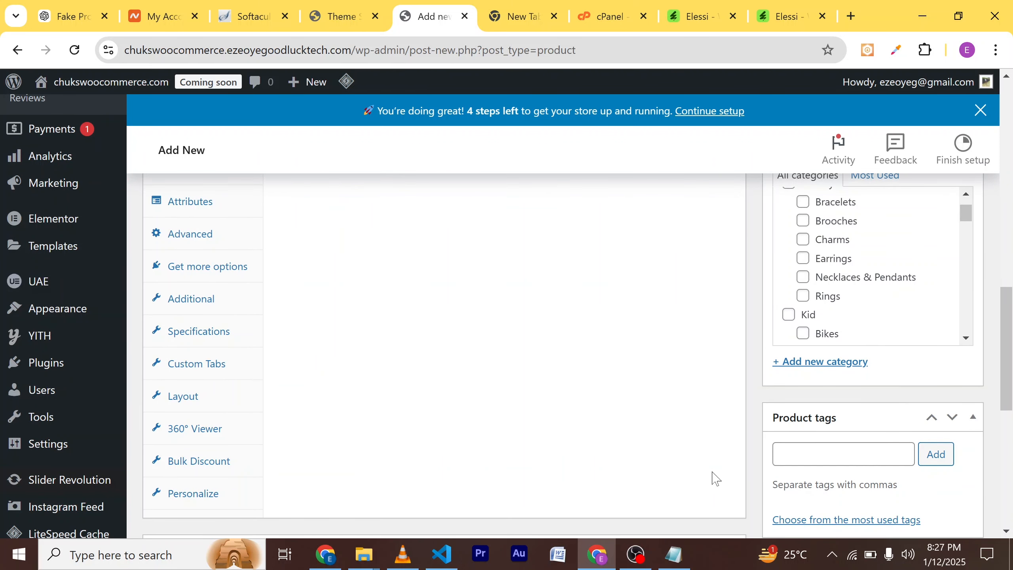
Tag the product with Leather Handbag, Fashion Accessories, Women’s Handbag, Luxury Bag, Office Bag, Stylish Purse, Premium Handbag and Trendy Fashion, copied from the Notepad notes.
{"action": "mouse_move", "coordinate": [674, 554]}
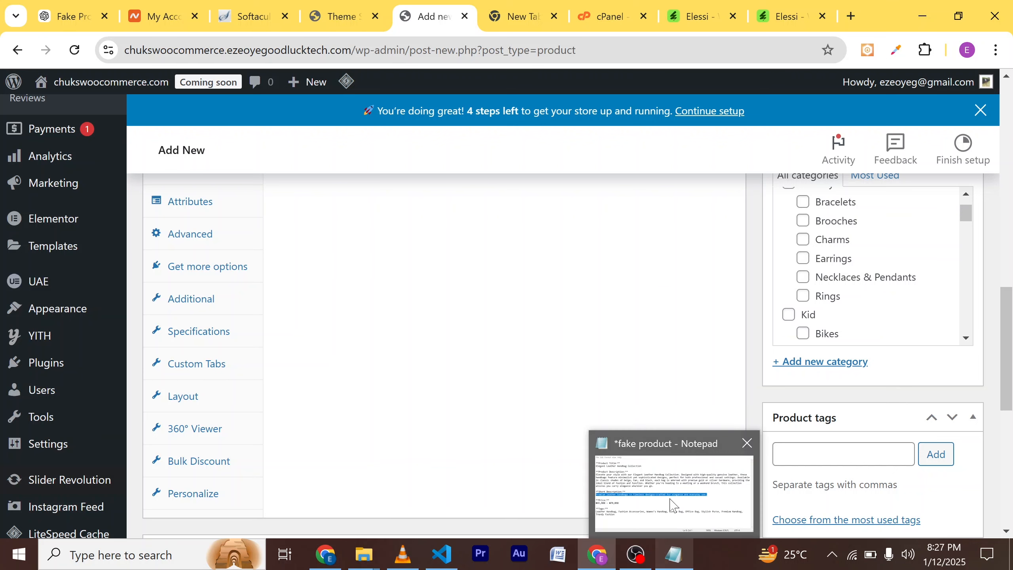
{"action": "left_click", "coordinate": [671, 499]}
{"action": "left_click_drag", "start_coordinate": [321, 345], "coordinate": [230, 334]}
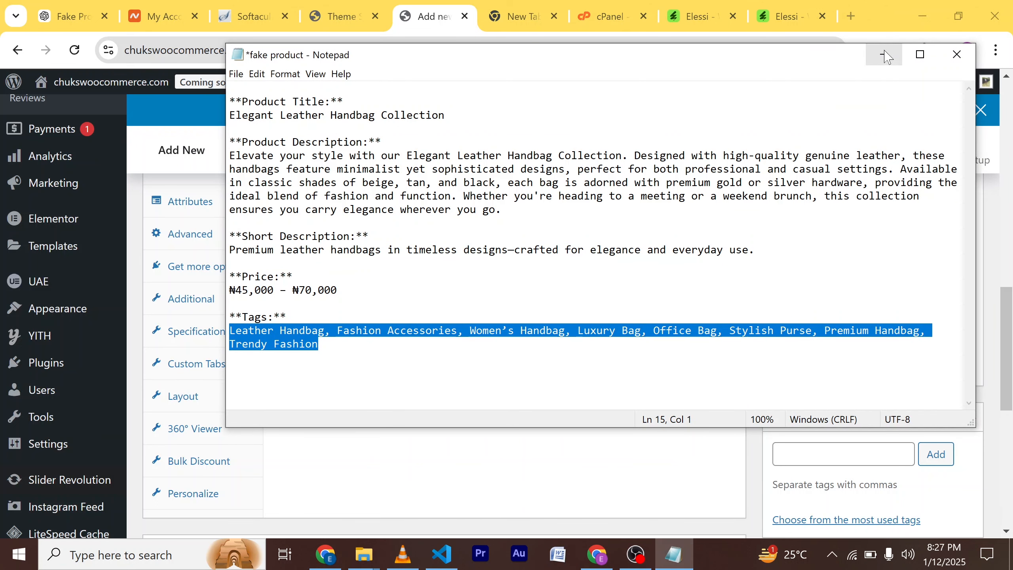
{"action": "left_click", "coordinate": [884, 54]}
{"action": "left_click", "coordinate": [844, 455]}
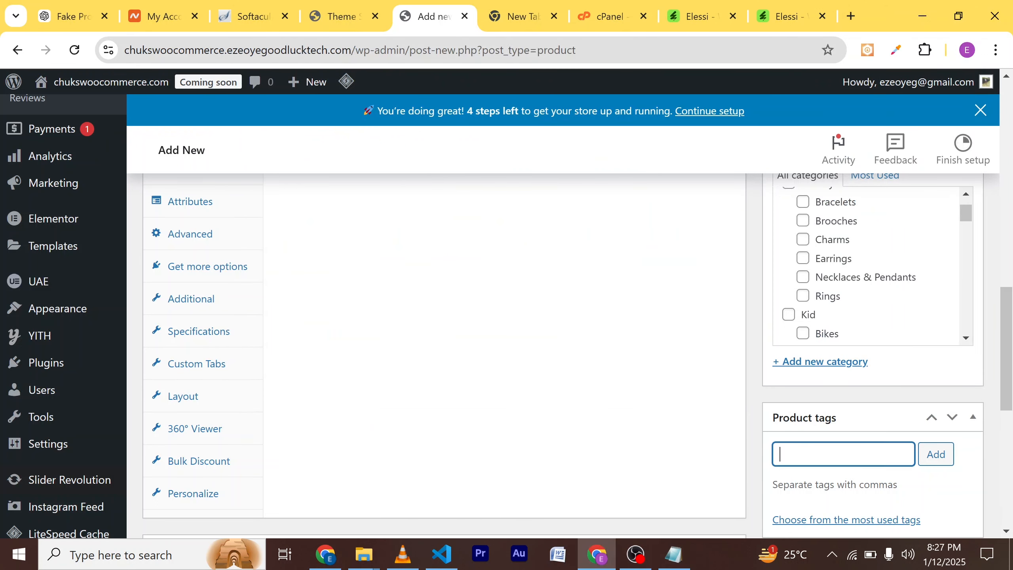
{"action": "key", "text": "ctrl+v"}
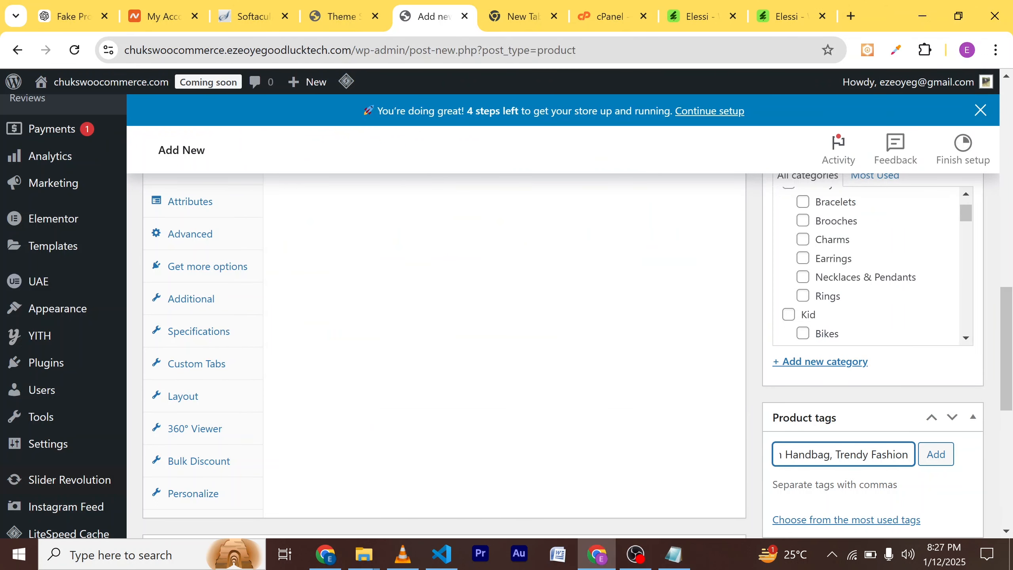
{"action": "key", "text": "Left"}
{"action": "key", "text": "Left"}
{"action": "key", "text": "Left"}
{"action": "key", "text": "Left"}
{"action": "key", "text": "Left"}
{"action": "key", "text": "Left"}
{"action": "key", "text": "Left"}
{"action": "key", "text": "Left"}
{"action": "key", "text": "Left"}
{"action": "key", "text": "Left"}
{"action": "key", "text": "Left"}
{"action": "key", "text": "Left"}
{"action": "key", "text": "Left"}
{"action": "key", "text": "Left"}
{"action": "key", "text": "Left"}
{"action": "key", "text": "Left"}
{"action": "key", "text": "Left"}
{"action": "key", "text": "Left"}
{"action": "key", "text": "Left"}
{"action": "key", "text": "Left"}
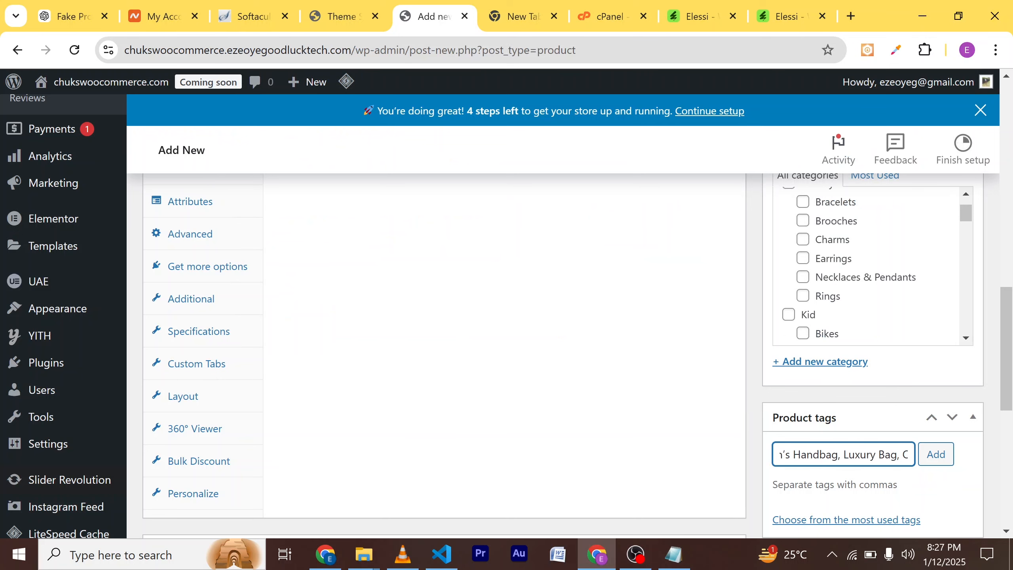
{"action": "key", "text": "Left"}
{"action": "key", "text": "Left"}
{"action": "key", "text": "Left"}
{"action": "key", "text": "Left"}
{"action": "key", "text": "Left"}
{"action": "key", "text": "Left"}
{"action": "key", "text": "Left"}
{"action": "key", "text": "Left"}
{"action": "key", "text": "Left"}
{"action": "key", "text": "Left"}
{"action": "key", "text": "Left"}
{"action": "key", "text": "Left"}
{"action": "key", "text": "Left"}
{"action": "key", "text": "Left"}
{"action": "key", "text": "Left"}
{"action": "key", "text": "Left"}
{"action": "key", "text": "Left"}
{"action": "key", "text": "Left"}
{"action": "key", "text": "Left"}
{"action": "key", "text": "Left"}
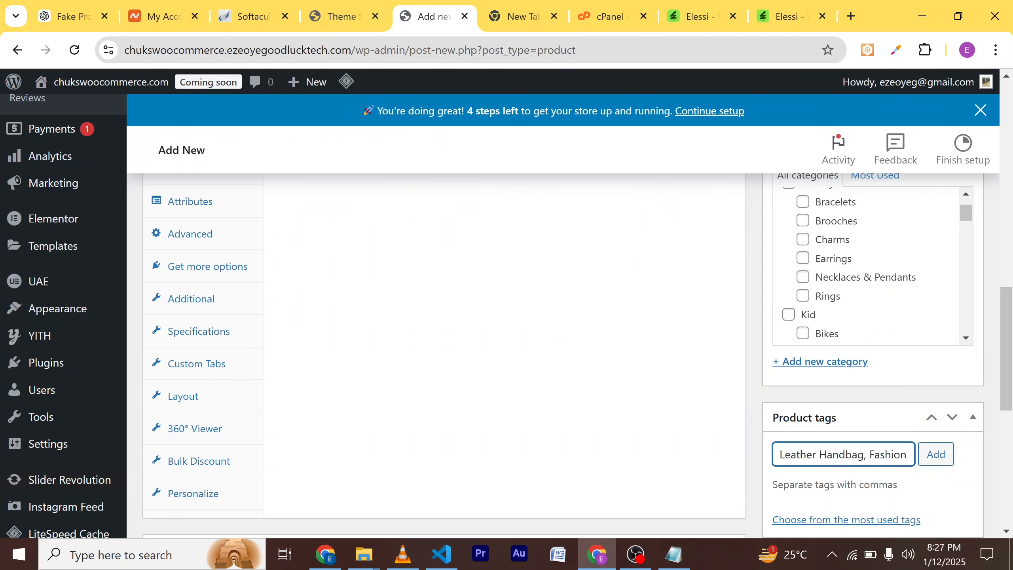
{"action": "left_click", "coordinate": [936, 455]}
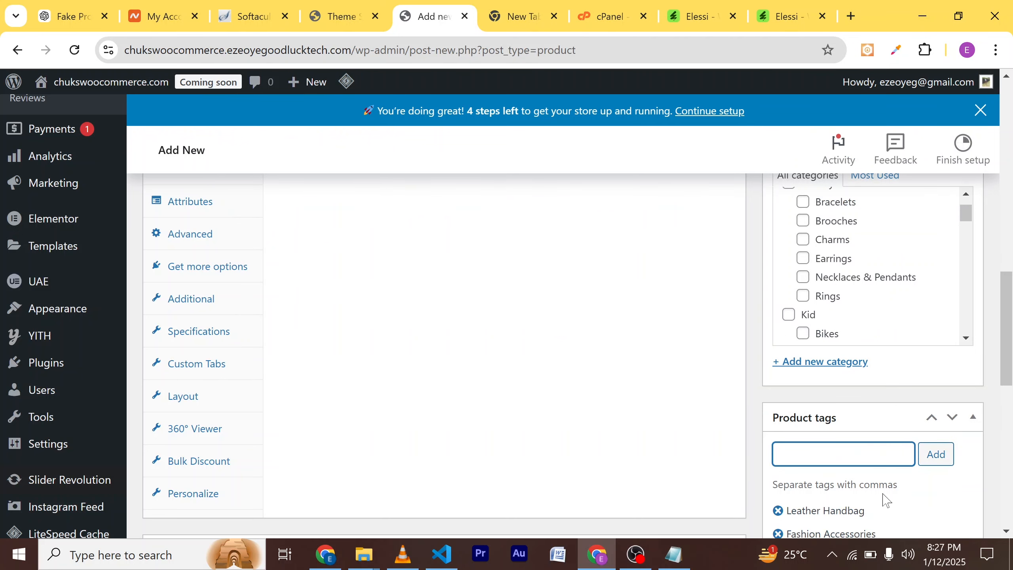
{"action": "scroll", "coordinate": [885, 499], "scroll_direction": "down", "scroll_amount": 2}
{"action": "scroll", "coordinate": [883, 502], "scroll_direction": "down", "scroll_amount": 2}
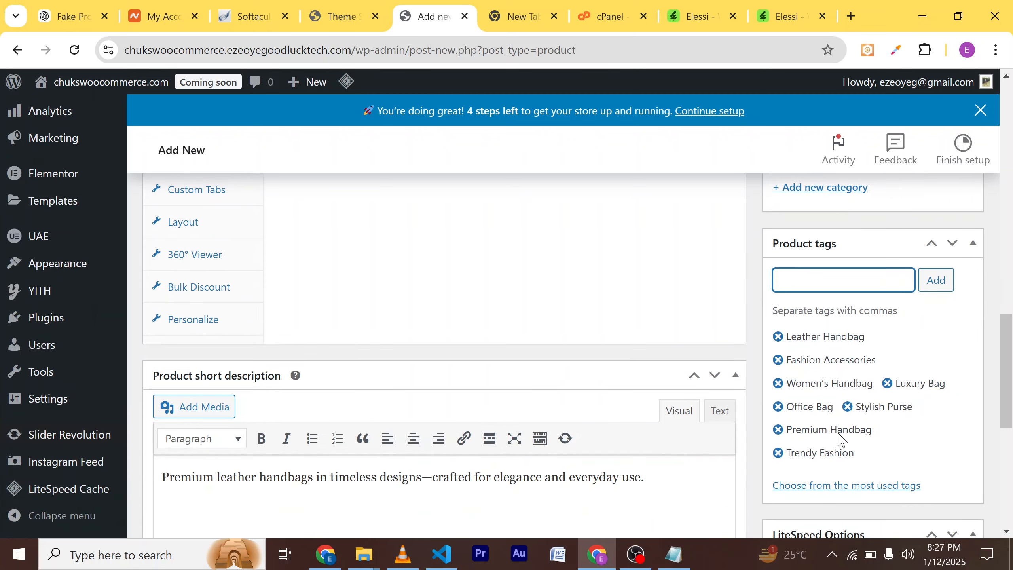
{"action": "scroll", "coordinate": [842, 366], "scroll_direction": "down", "scroll_amount": 3}
Add the existing handbag-three.jpg image from the media library to the product gallery.
{"action": "scroll", "coordinate": [844, 374], "scroll_direction": "up", "scroll_amount": 10}
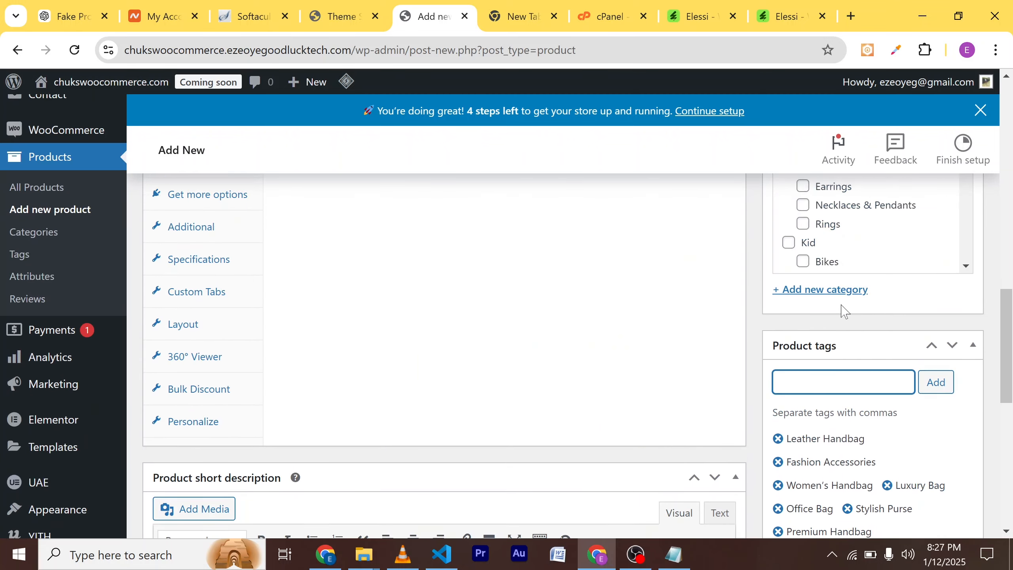
{"action": "scroll", "coordinate": [842, 305], "scroll_direction": "up", "scroll_amount": 8}
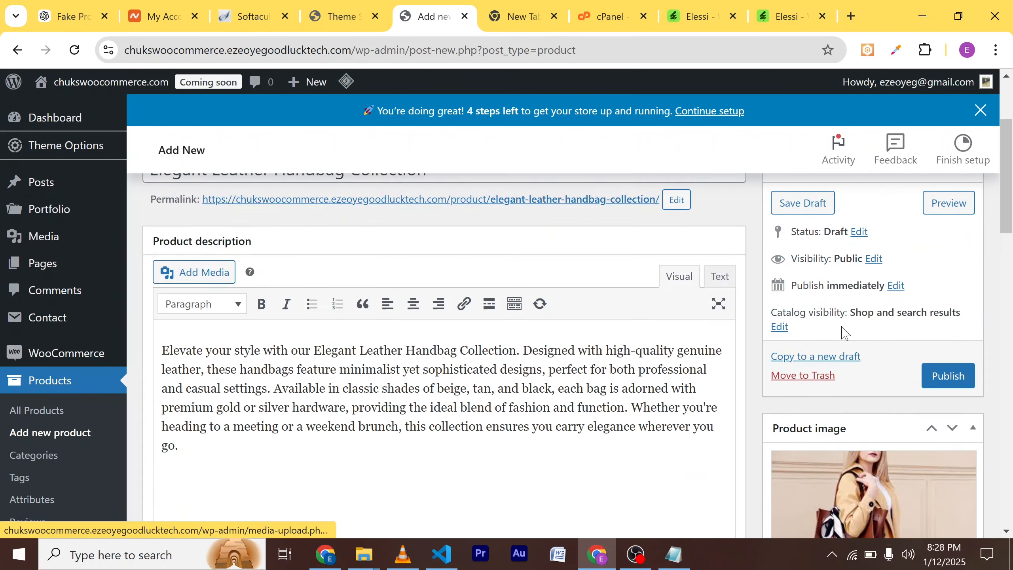
{"action": "scroll", "coordinate": [851, 322], "scroll_direction": "down", "scroll_amount": 10}
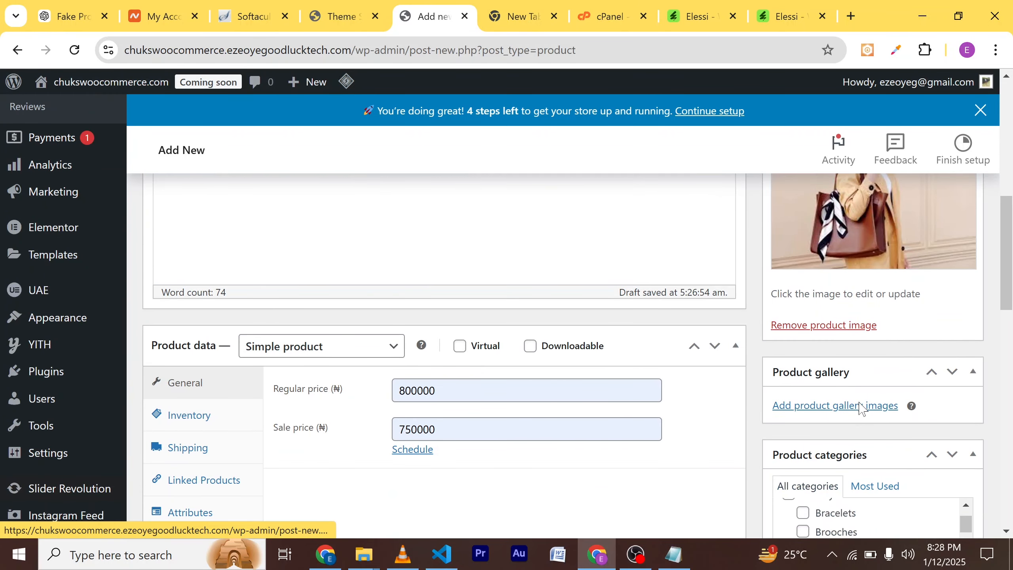
{"action": "scroll", "coordinate": [860, 408], "scroll_direction": "down", "scroll_amount": 1}
{"action": "left_click", "coordinate": [849, 386]}
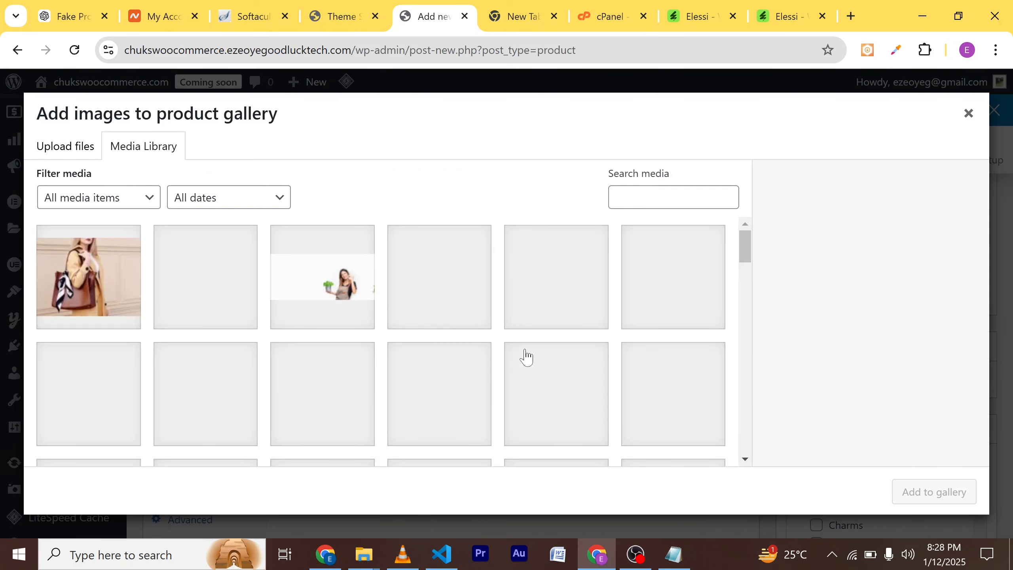
{"action": "left_click", "coordinate": [126, 270]}
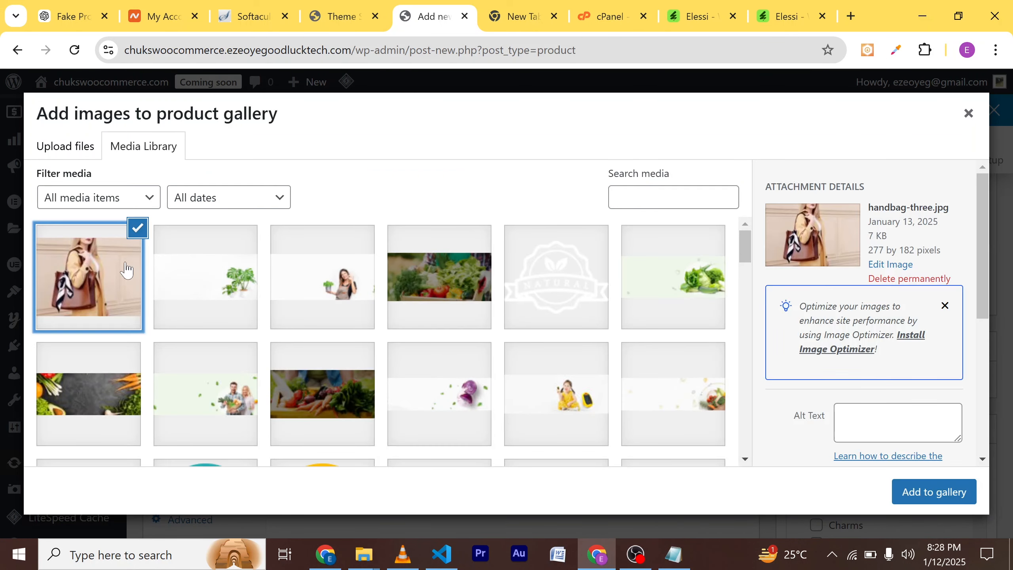
{"action": "left_click", "coordinate": [915, 495]}
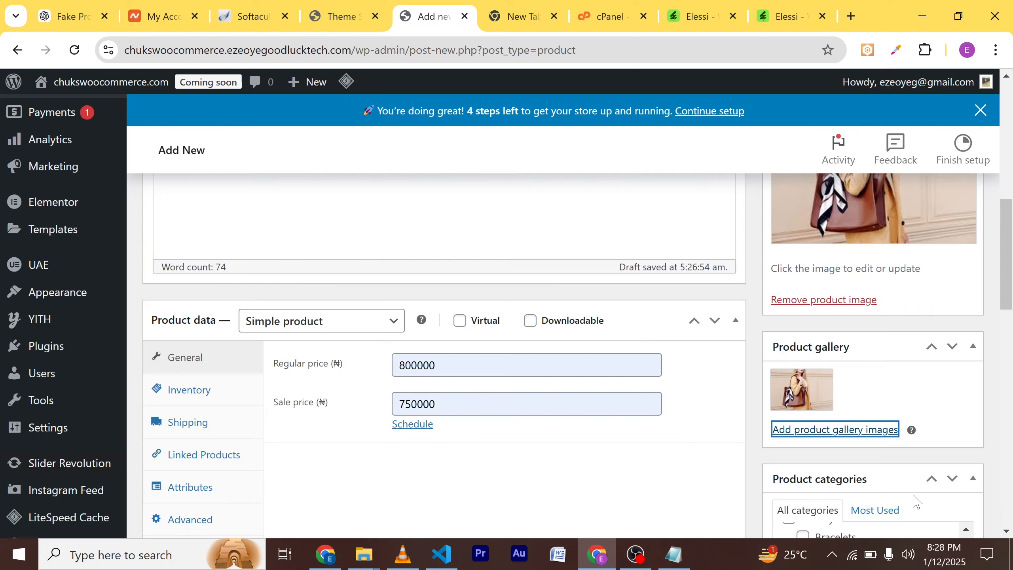
Upload the handbag-two JPG from the Downloads folder and add it to the product gallery.
{"action": "left_click", "coordinate": [855, 434]}
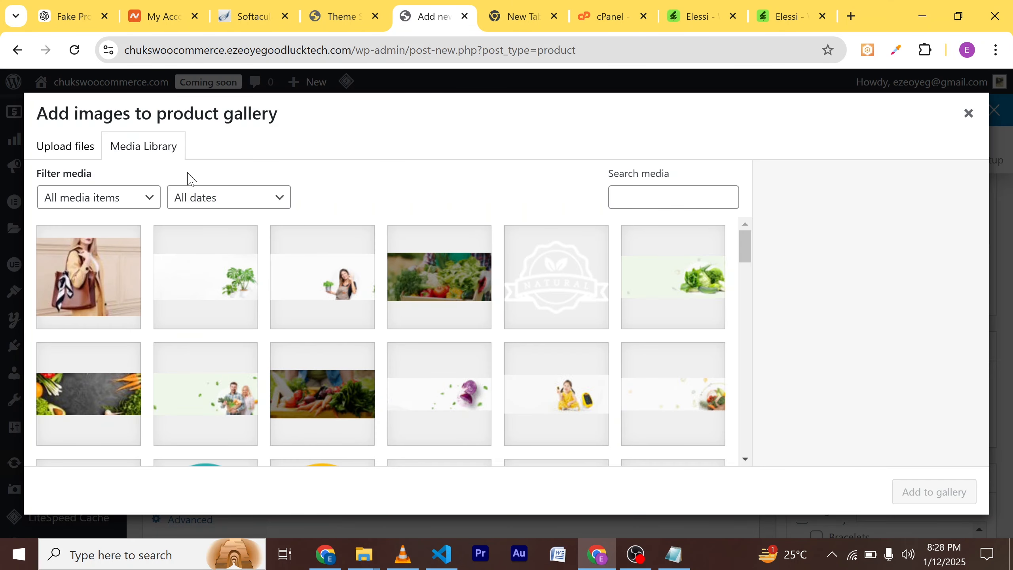
{"action": "left_click", "coordinate": [83, 150]}
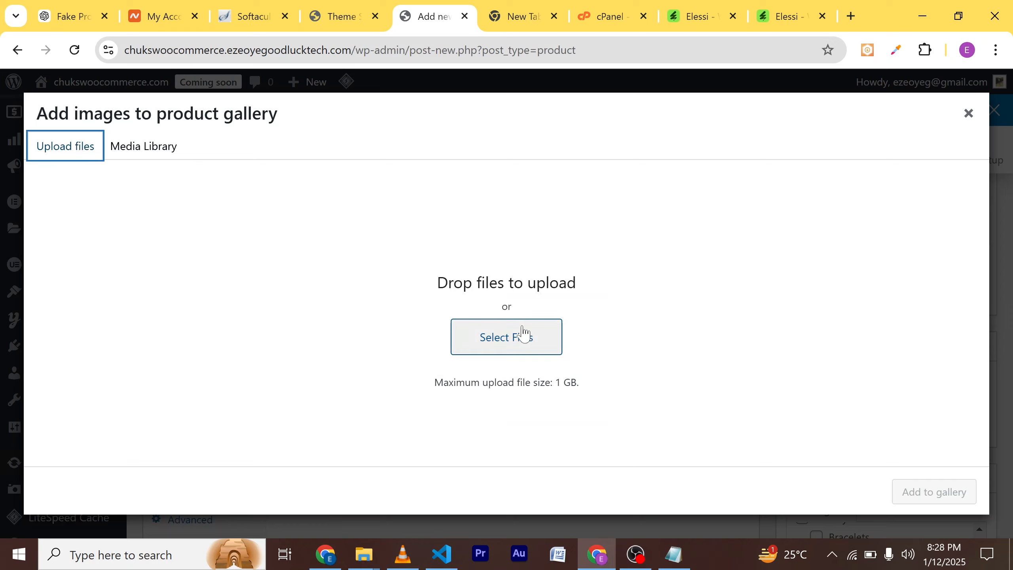
{"action": "left_click", "coordinate": [531, 335]}
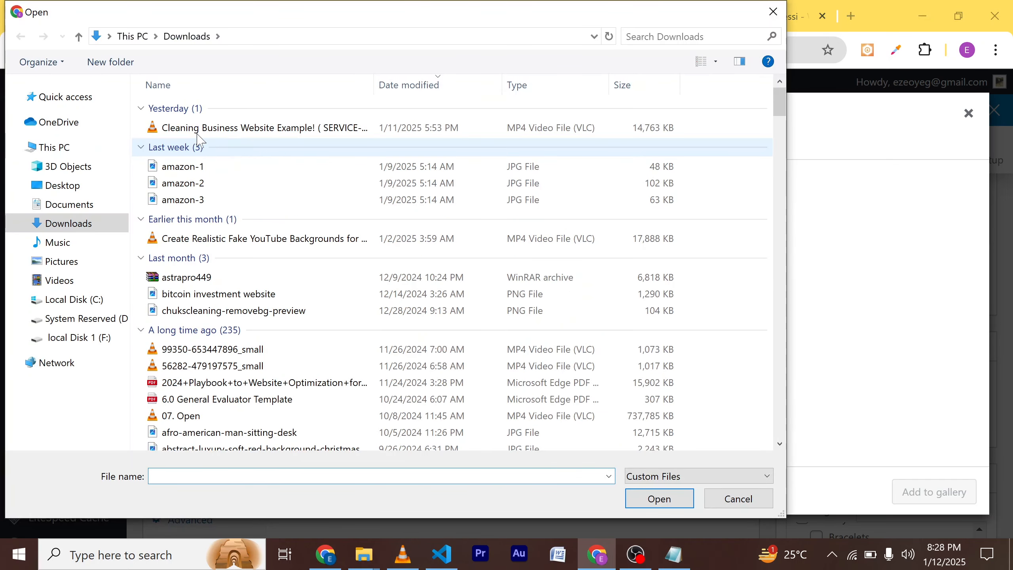
{"action": "left_click", "coordinate": [224, 150]}
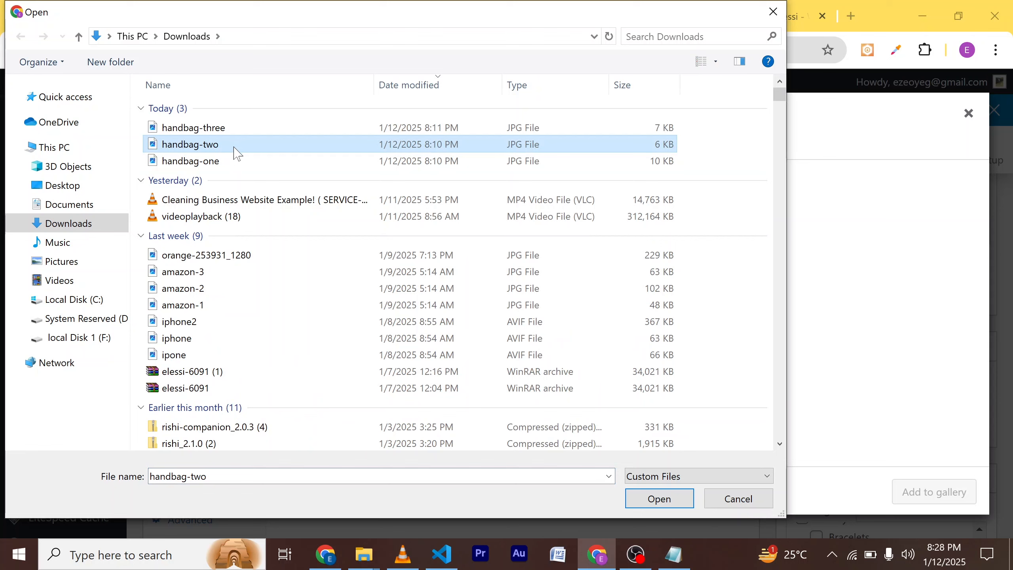
{"action": "left_click", "coordinate": [664, 503]}
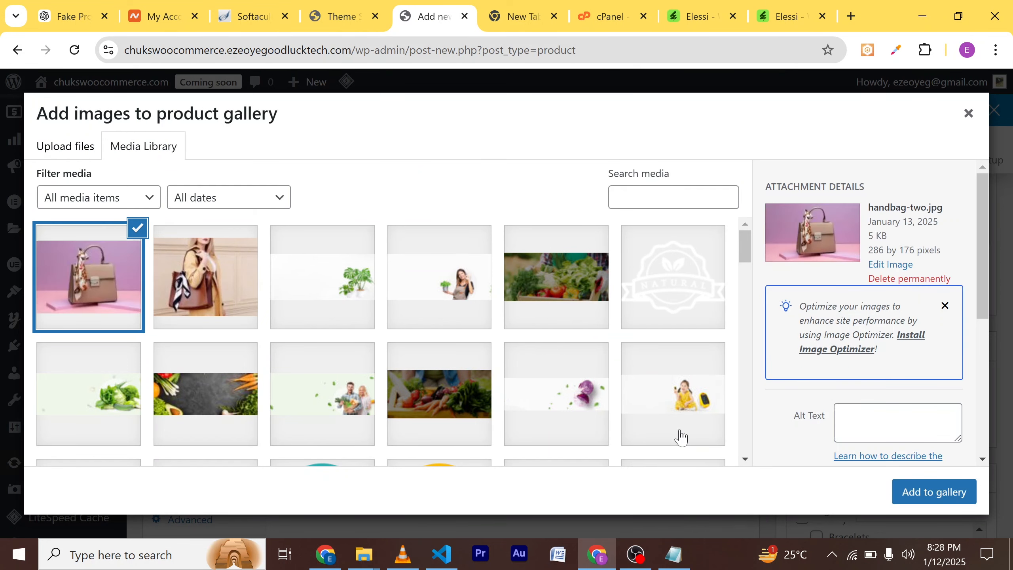
{"action": "left_click", "coordinate": [944, 502]}
Upload the handbag-three JPG from the Downloads folder and add it to the product gallery.
{"action": "scroll", "coordinate": [863, 407], "scroll_direction": "down", "scroll_amount": 2}
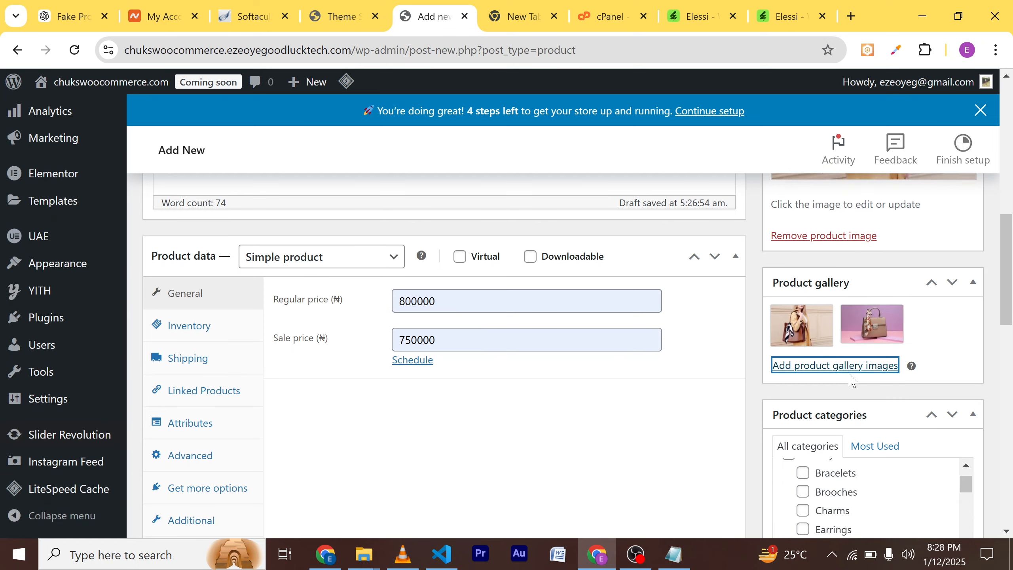
{"action": "left_click", "coordinate": [849, 367]}
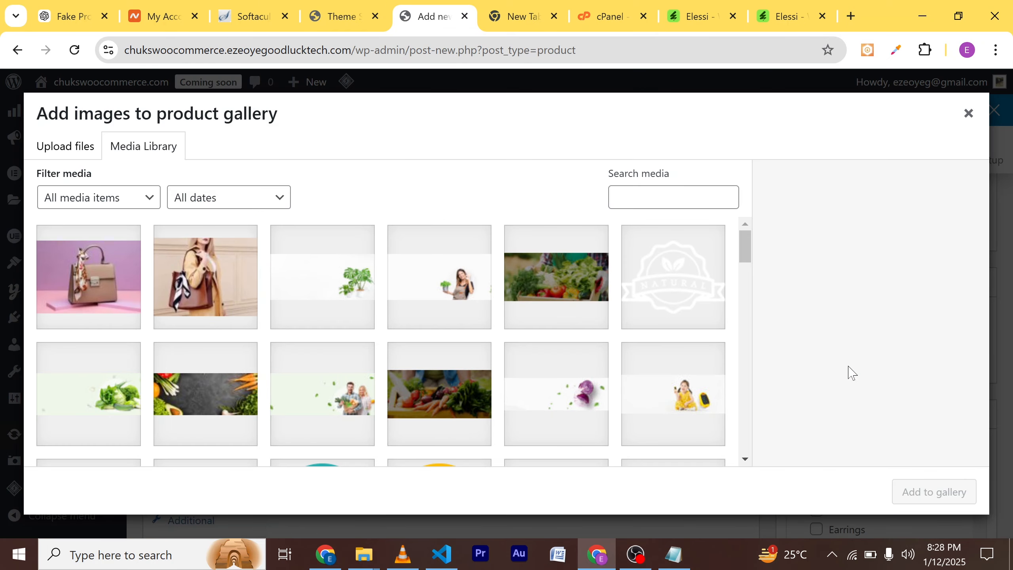
{"action": "left_click", "coordinate": [62, 140]}
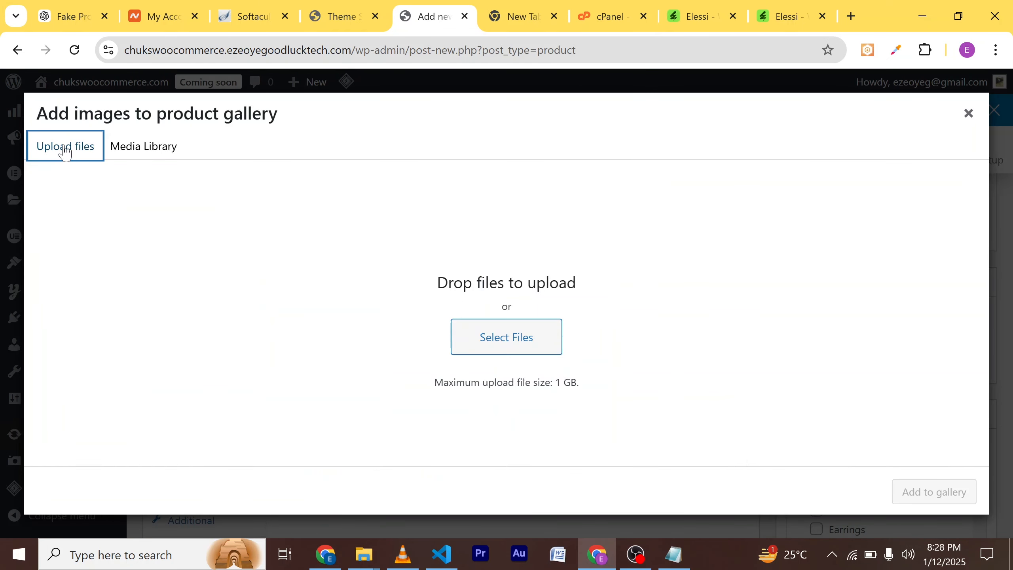
{"action": "left_click", "coordinate": [507, 345]}
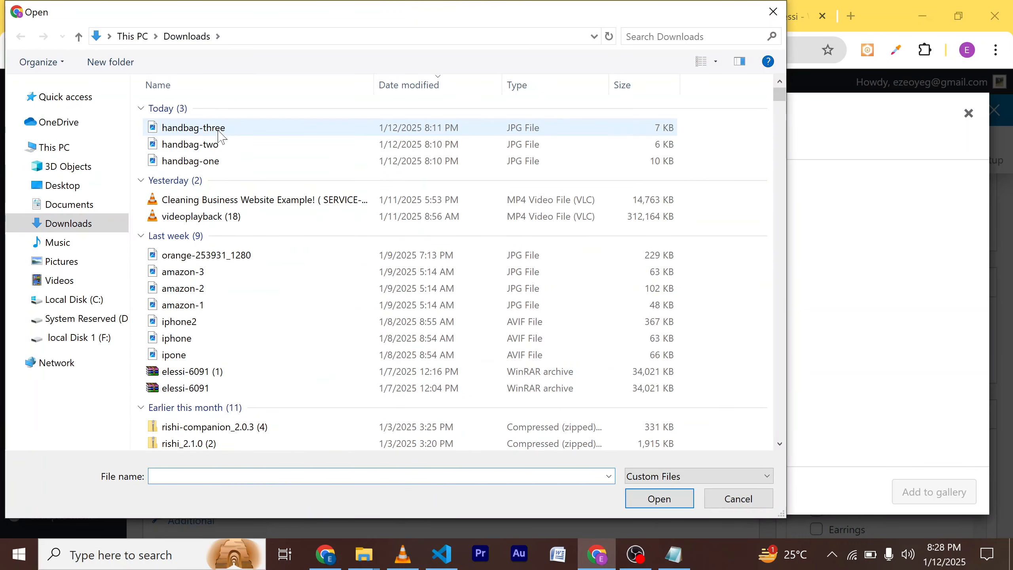
{"action": "left_click", "coordinate": [229, 134]}
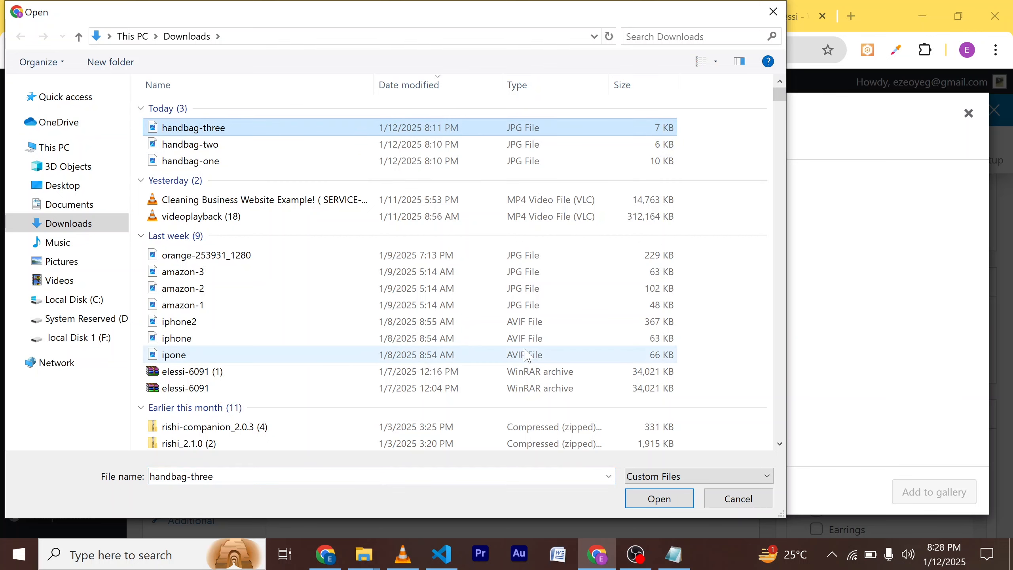
{"action": "left_click", "coordinate": [658, 499]}
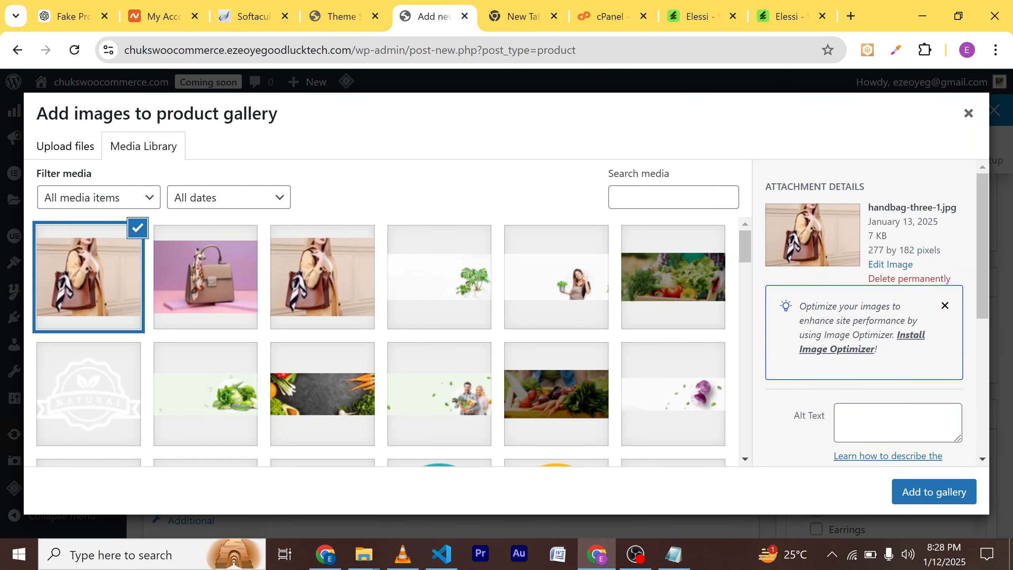
{"action": "left_click", "coordinate": [921, 491]}
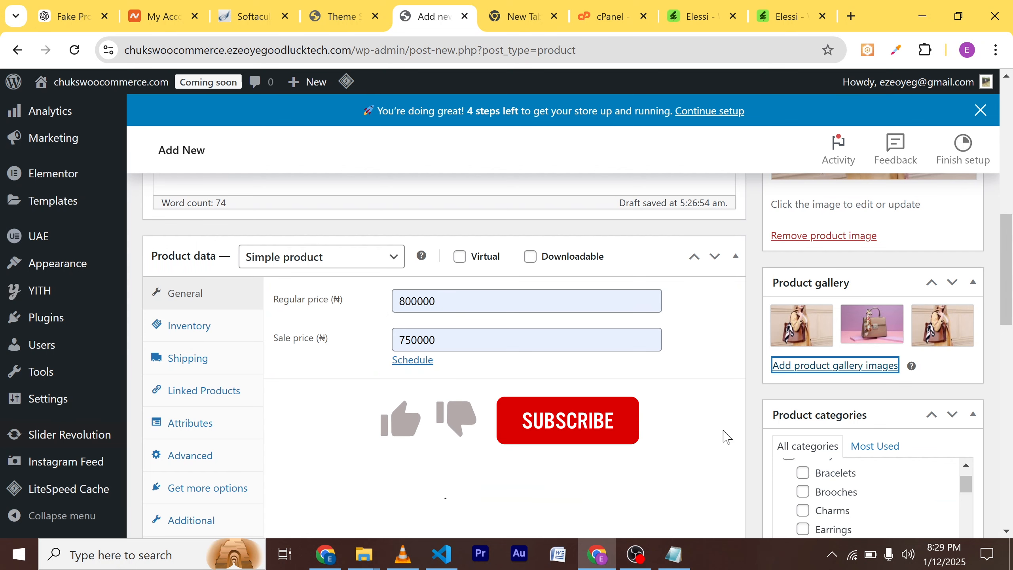
Insert the handbag-two.jpg image from the media library into the product short description.
{"action": "scroll", "coordinate": [697, 431], "scroll_direction": "up", "scroll_amount": 2}
{"action": "scroll", "coordinate": [742, 376], "scroll_direction": "up", "scroll_amount": 2}
{"action": "scroll", "coordinate": [739, 378], "scroll_direction": "down", "scroll_amount": 9}
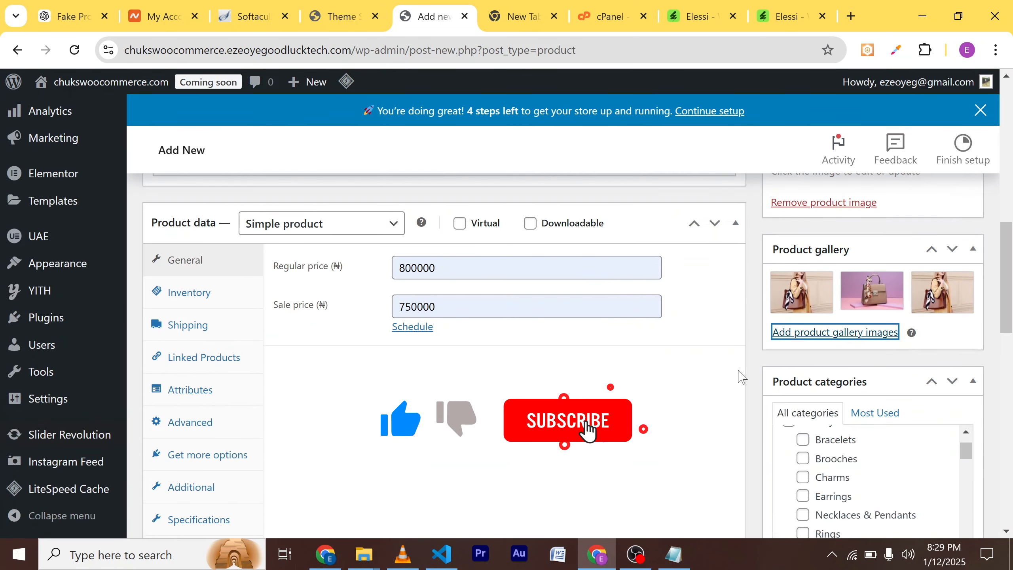
{"action": "scroll", "coordinate": [680, 373], "scroll_direction": "down", "scroll_amount": 5}
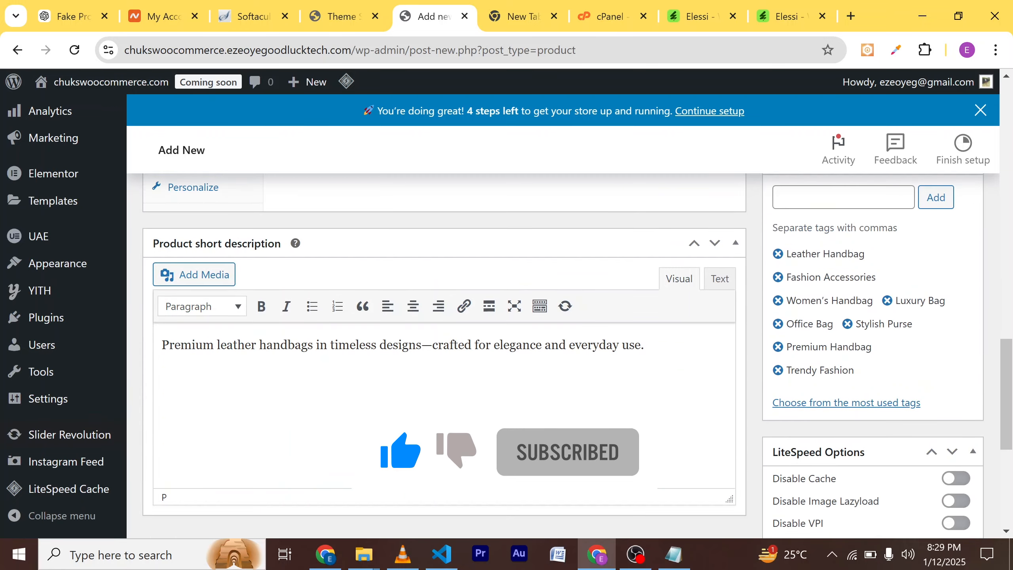
{"action": "scroll", "coordinate": [607, 403], "scroll_direction": "up", "scroll_amount": 8}
{"action": "scroll", "coordinate": [607, 401], "scroll_direction": "up", "scroll_amount": 5}
{"action": "scroll", "coordinate": [606, 400], "scroll_direction": "down", "scroll_amount": 7}
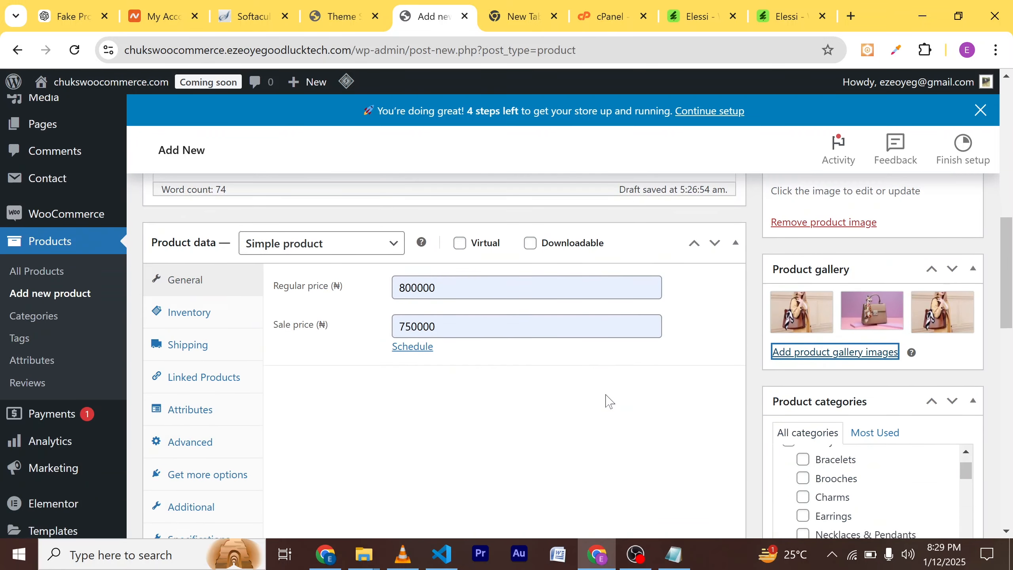
{"action": "scroll", "coordinate": [570, 416], "scroll_direction": "down", "scroll_amount": 7}
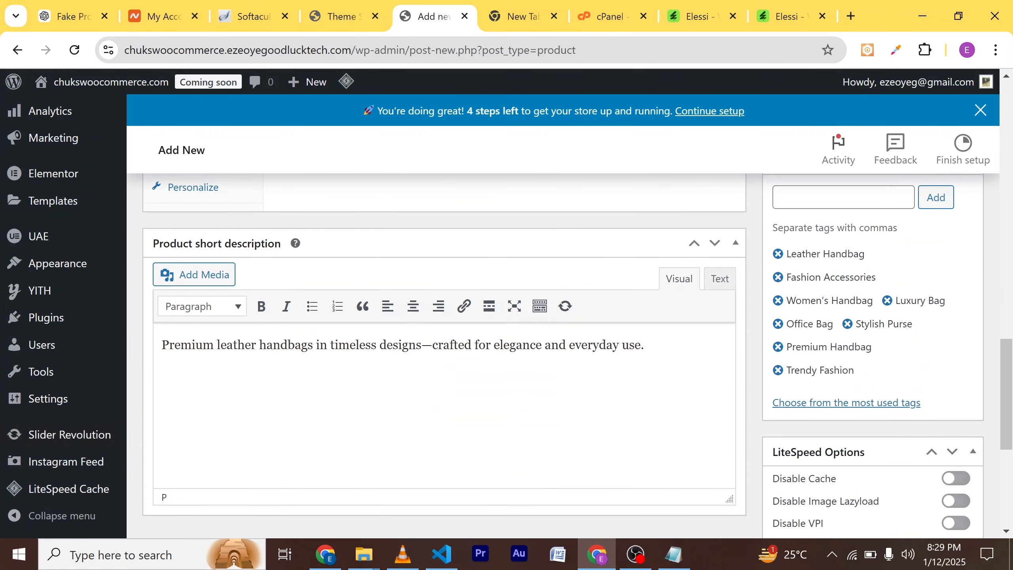
{"action": "left_click", "coordinate": [203, 282]}
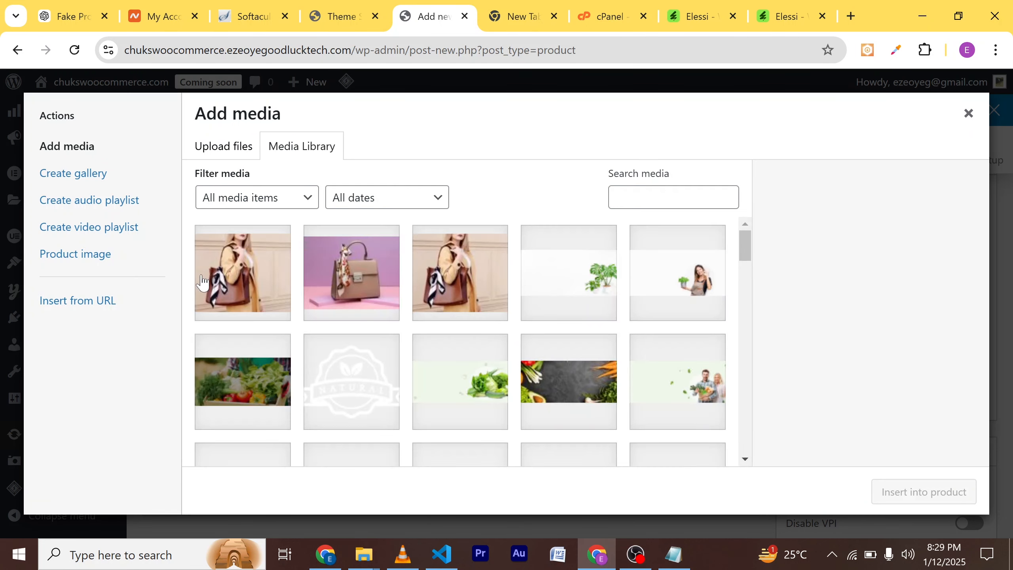
{"action": "left_click", "coordinate": [338, 288]}
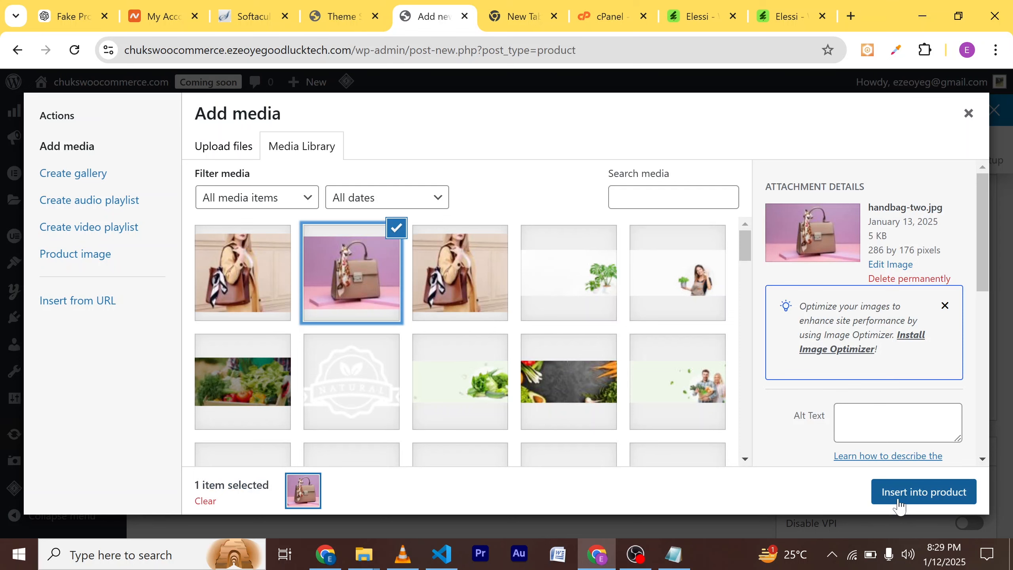
{"action": "left_click", "coordinate": [899, 502]}
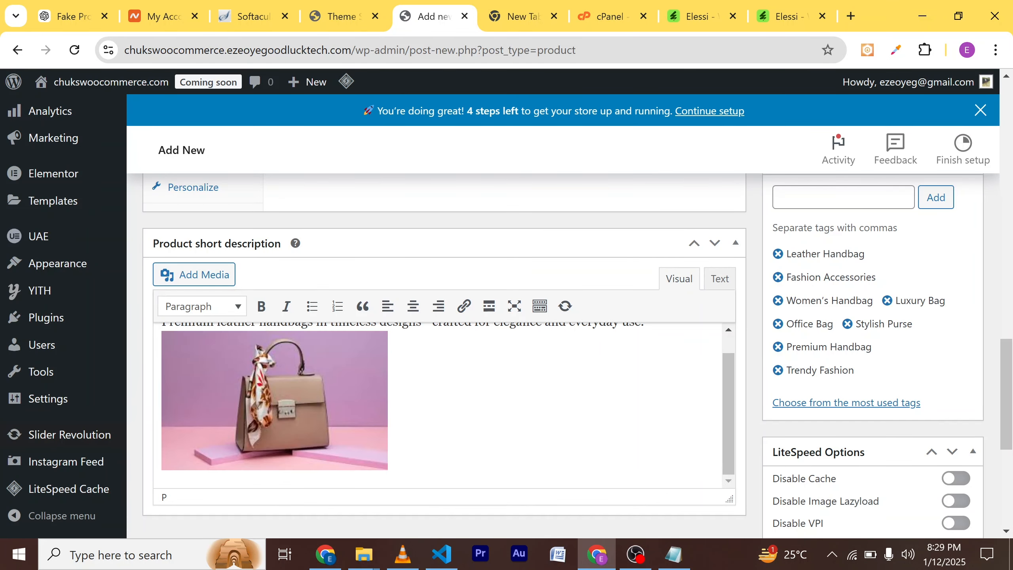
Check over the completed product form and publish the Elegant Leather Handbag Collection product.
{"action": "scroll", "coordinate": [905, 421], "scroll_direction": "up", "scroll_amount": 4}
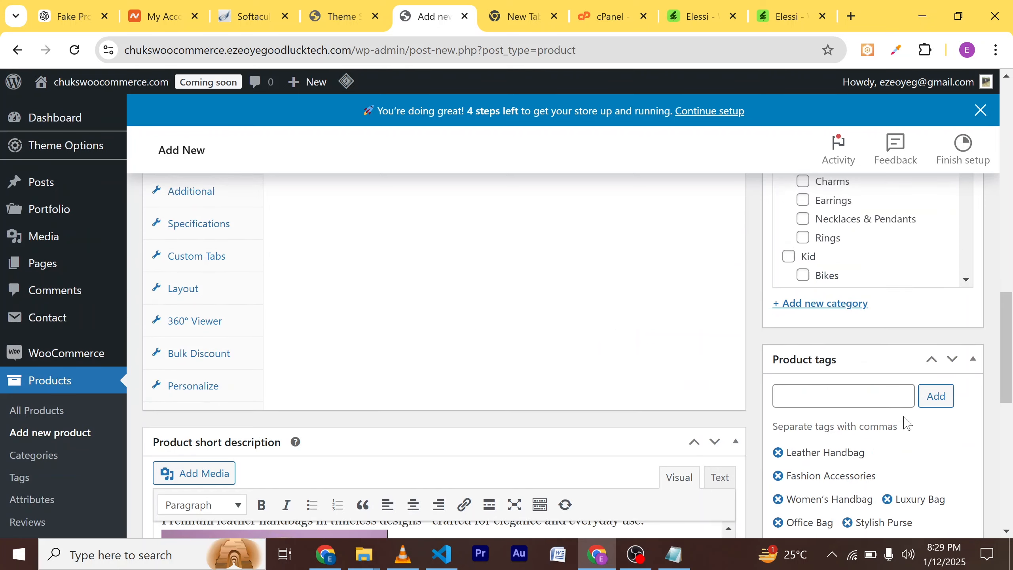
{"action": "scroll", "coordinate": [905, 421], "scroll_direction": "down", "scroll_amount": 8}
{"action": "scroll", "coordinate": [886, 468], "scroll_direction": "down", "scroll_amount": 2}
{"action": "scroll", "coordinate": [886, 469], "scroll_direction": "up", "scroll_amount": 10}
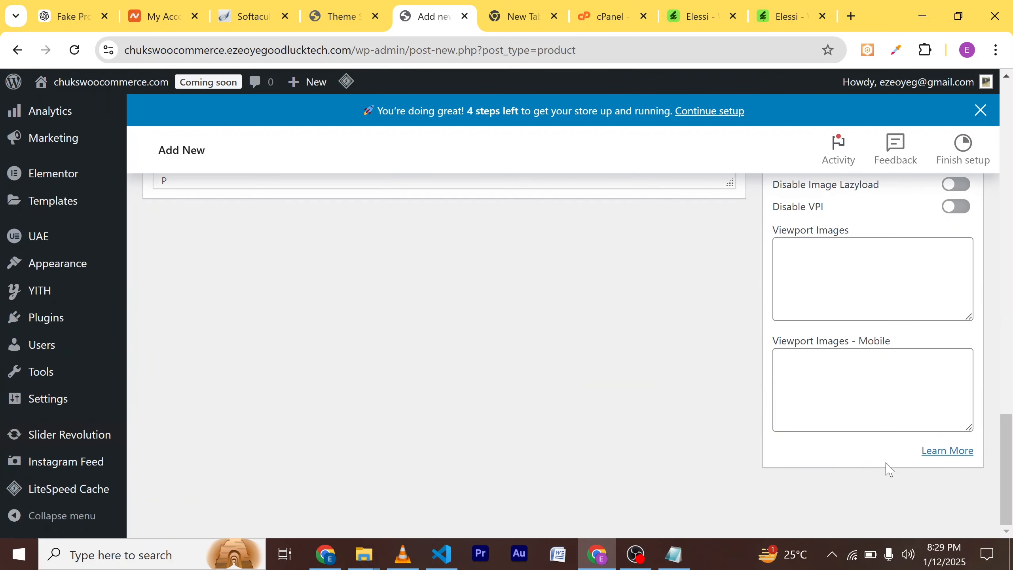
{"action": "scroll", "coordinate": [889, 469], "scroll_direction": "up", "scroll_amount": 15}
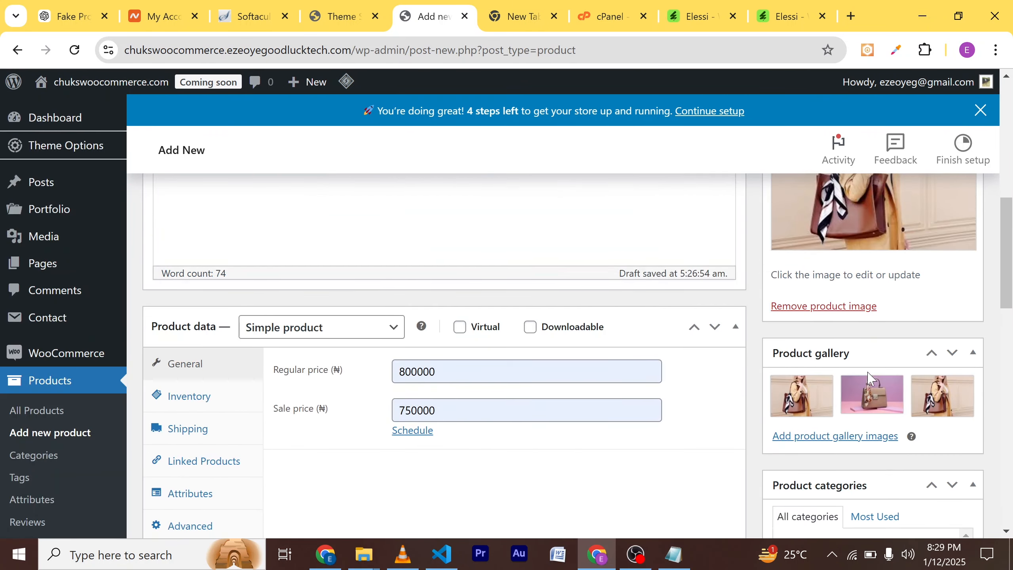
{"action": "scroll", "coordinate": [918, 435], "scroll_direction": "down", "scroll_amount": 2}
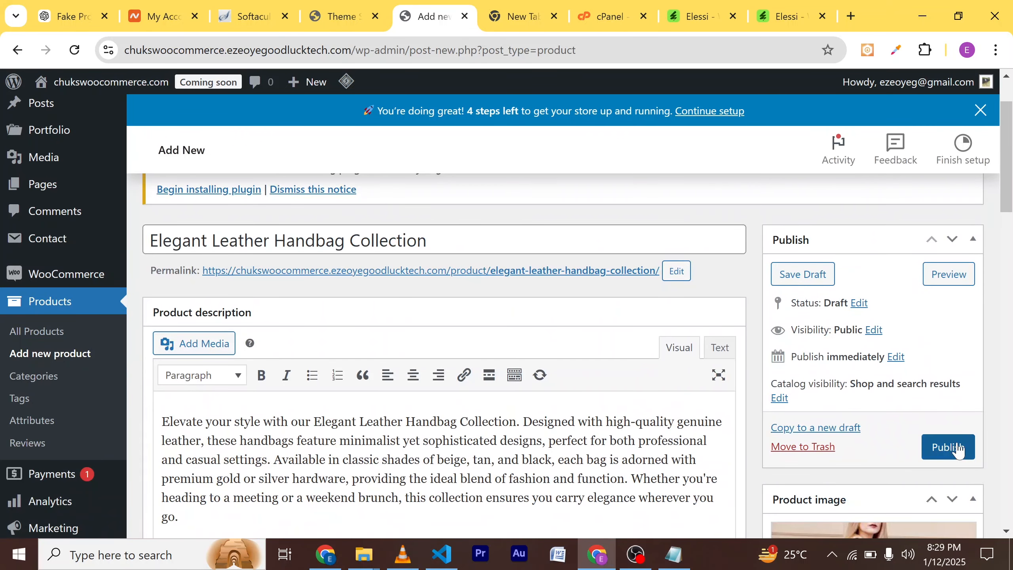
{"action": "left_click", "coordinate": [956, 459]}
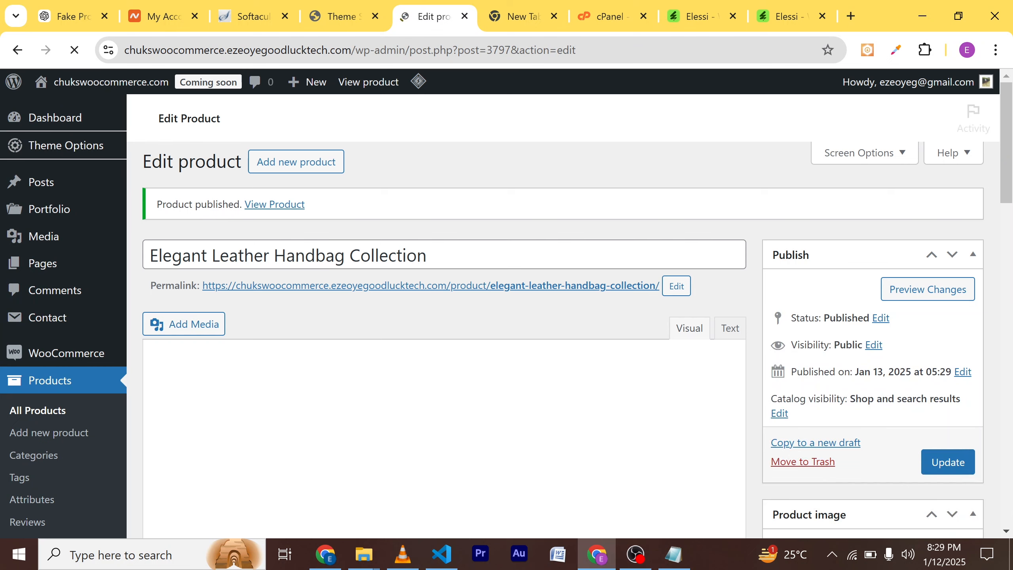
View the published handbag product on the storefront and examine its gallery images, prices and short description.
{"action": "scroll", "coordinate": [561, 301], "scroll_direction": "down", "scroll_amount": 2}
{"action": "scroll", "coordinate": [559, 296], "scroll_direction": "up", "scroll_amount": 3}
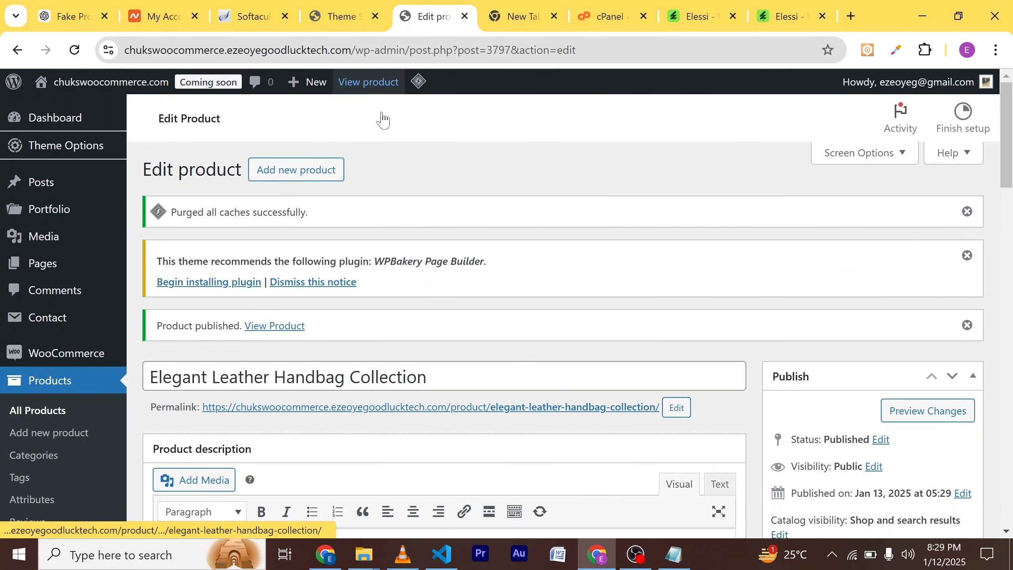
{"action": "left_click", "coordinate": [369, 81]}
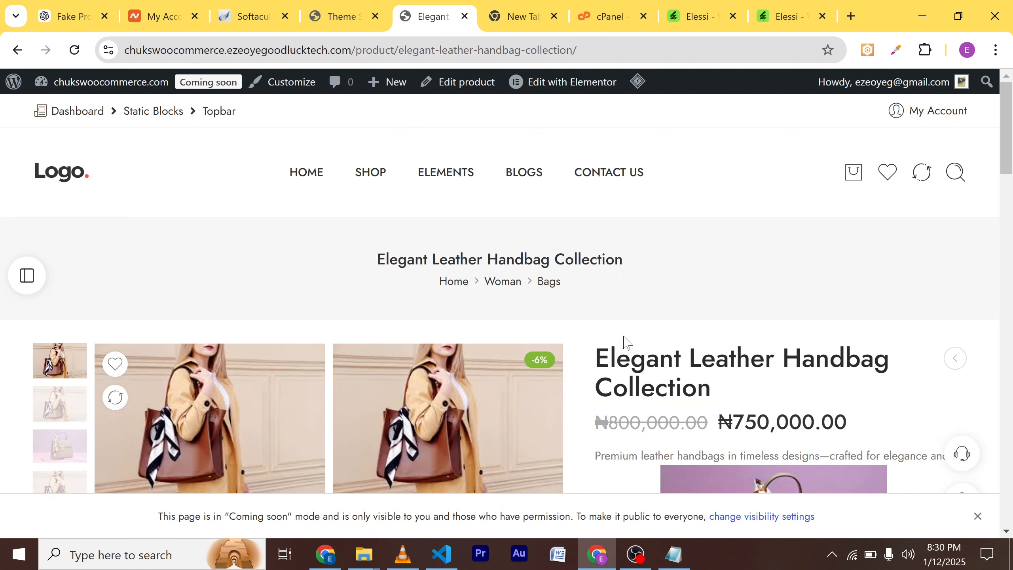
{"action": "scroll", "coordinate": [626, 342], "scroll_direction": "down", "scroll_amount": 3}
{"action": "scroll", "coordinate": [626, 341], "scroll_direction": "down", "scroll_amount": 2}
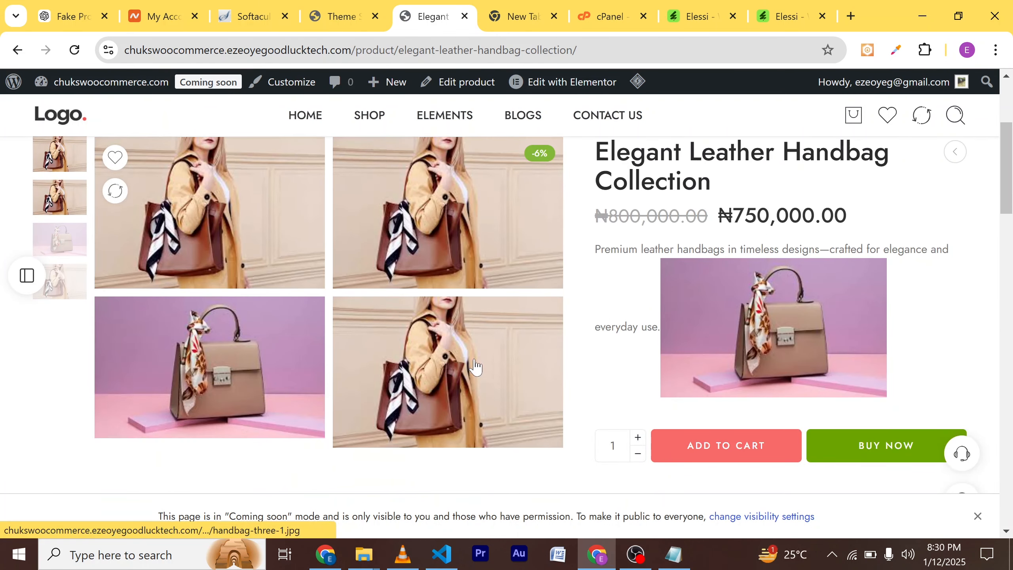
{"action": "scroll", "coordinate": [535, 299], "scroll_direction": "up", "scroll_amount": 2}
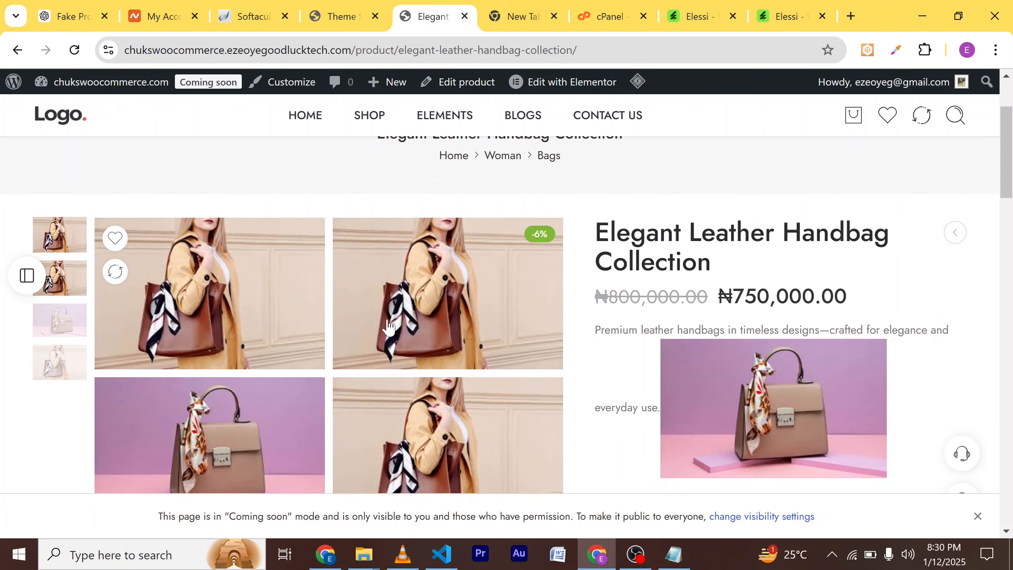
{"action": "scroll", "coordinate": [387, 355], "scroll_direction": "down", "scroll_amount": 3}
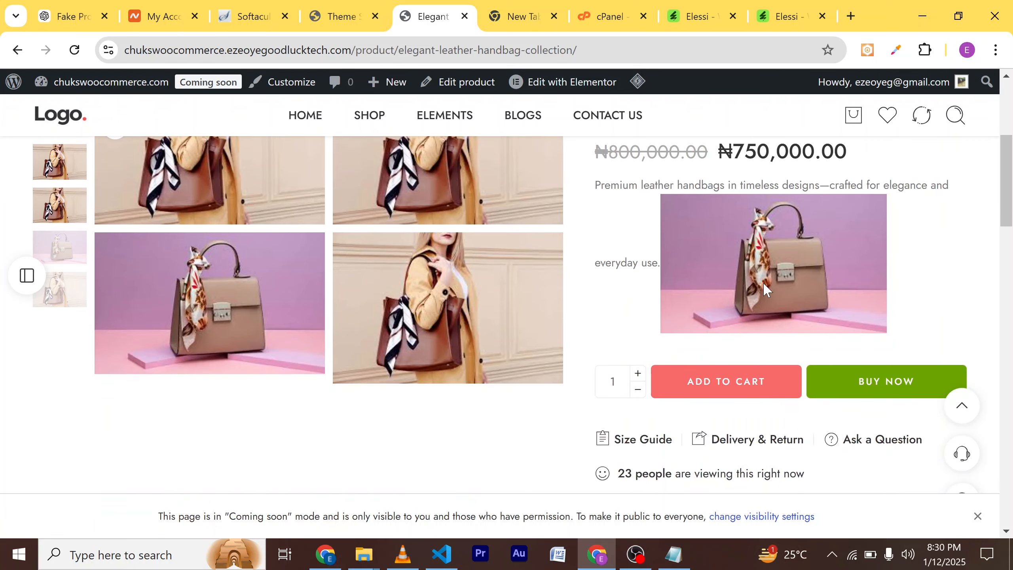
Examine the title, regular and sale prices, short description and gallery images on the Elegant Leather Handbag Collection product page.
{"action": "scroll", "coordinate": [747, 279], "scroll_direction": "up", "scroll_amount": 2}
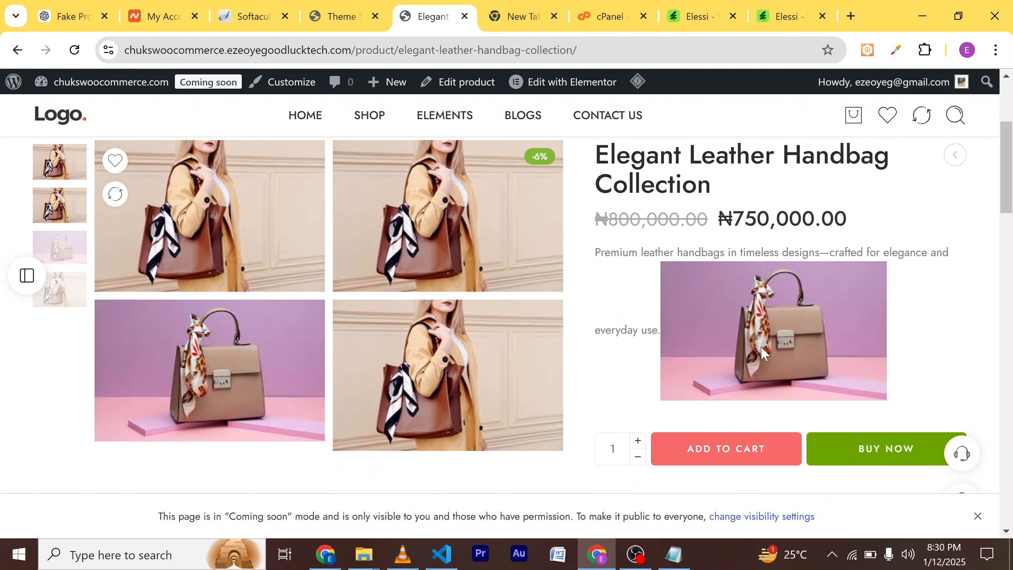
{"action": "scroll", "coordinate": [810, 327], "scroll_direction": "down", "scroll_amount": 2}
{"action": "scroll", "coordinate": [810, 328], "scroll_direction": "up", "scroll_amount": 1}
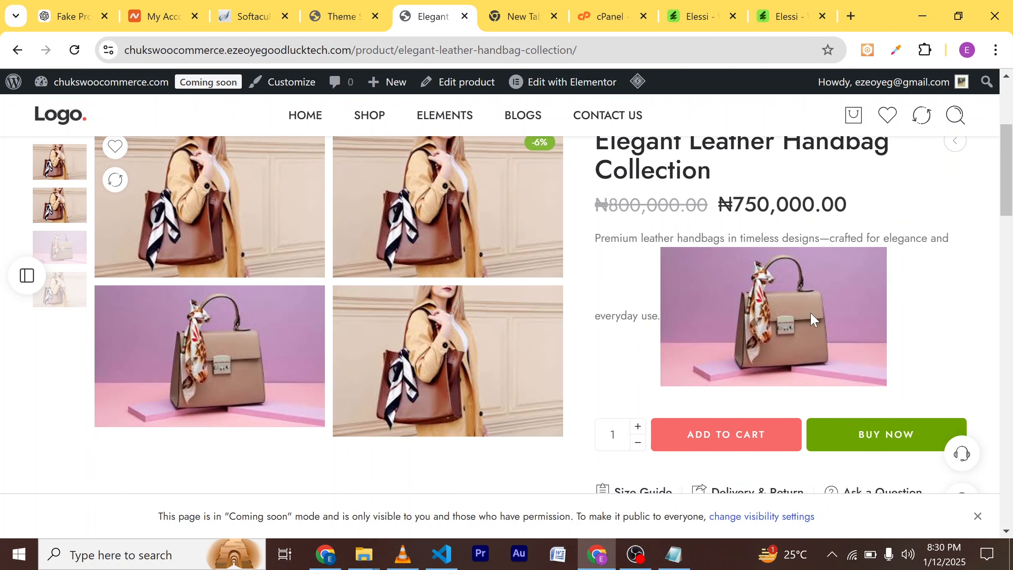
{"action": "scroll", "coordinate": [731, 299], "scroll_direction": "up", "scroll_amount": 2}
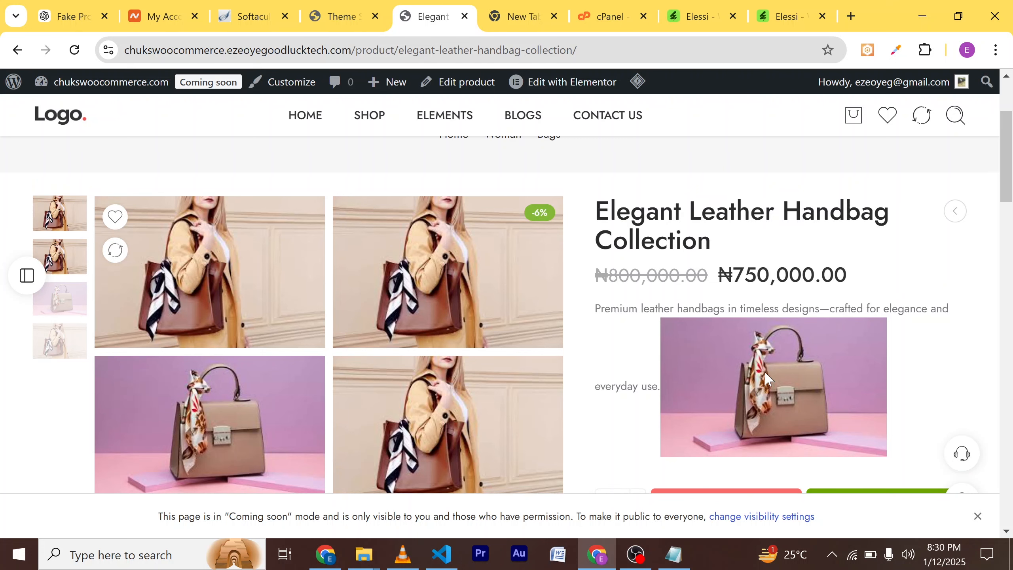
{"action": "triple_click", "coordinate": [627, 221]}
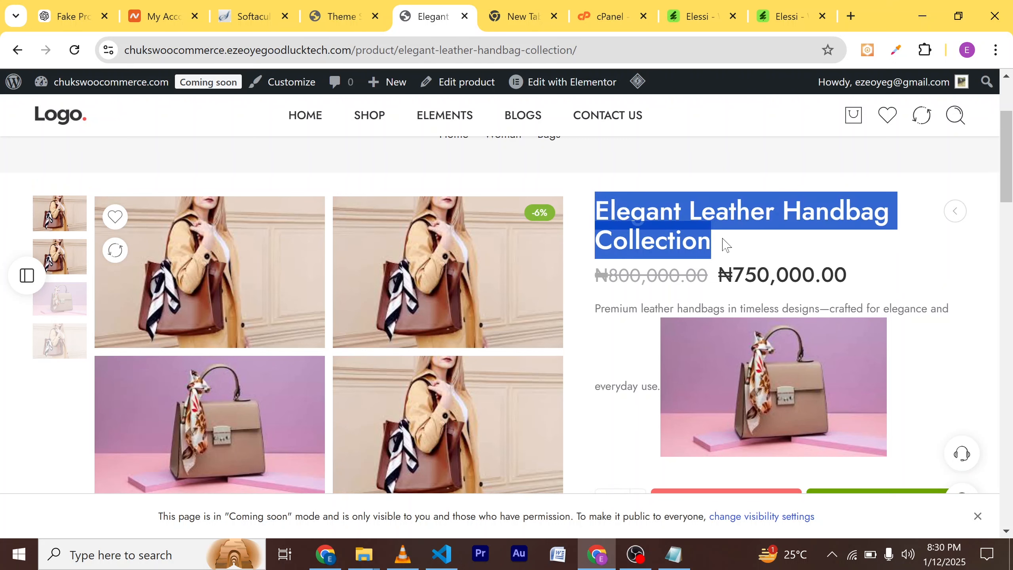
{"action": "left_click", "coordinate": [748, 252]}
{"action": "left_click_drag", "start_coordinate": [598, 275], "coordinate": [830, 279]}
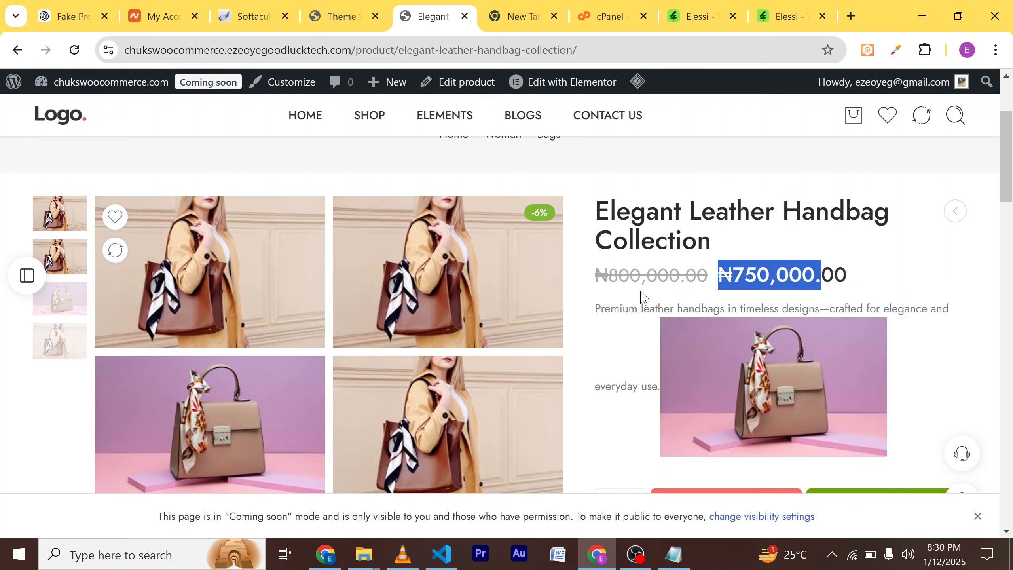
{"action": "scroll", "coordinate": [649, 345], "scroll_direction": "down", "scroll_amount": 3}
{"action": "scroll", "coordinate": [648, 319], "scroll_direction": "up", "scroll_amount": 2}
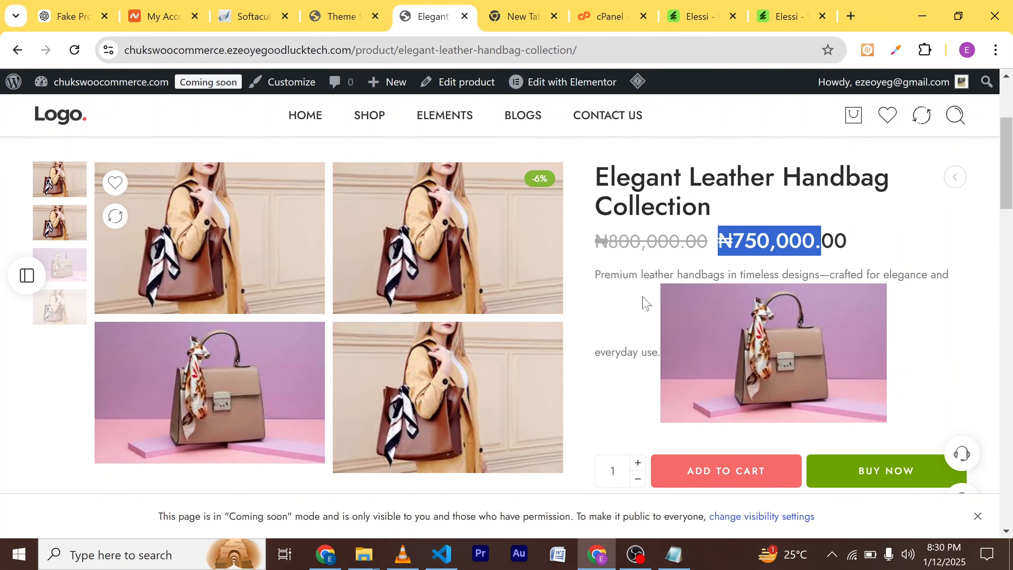
Review the handbag page's description, reviews, categories, tags and related products, and return to the page header.
{"action": "scroll", "coordinate": [607, 398], "scroll_direction": "down", "scroll_amount": 10}
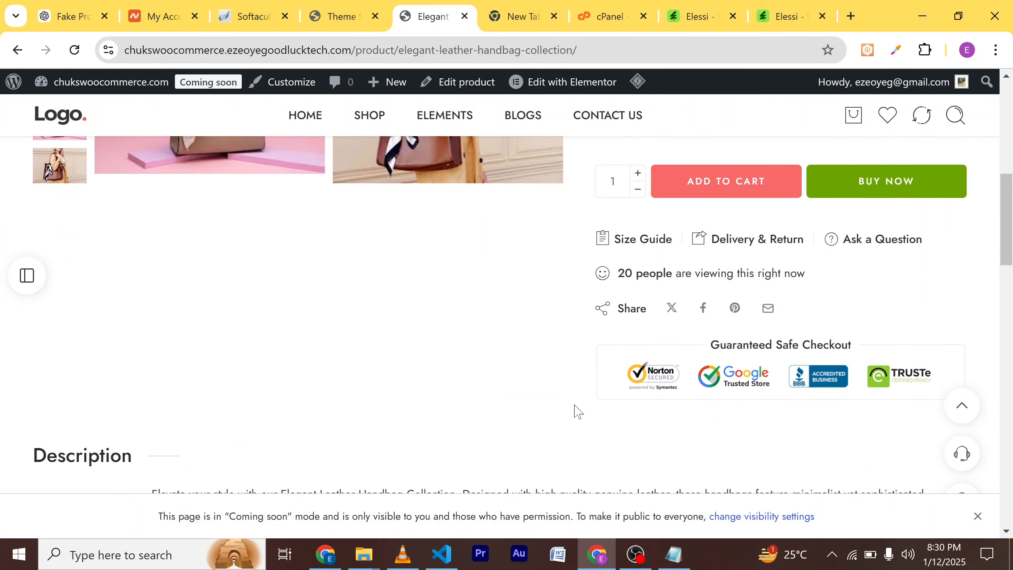
{"action": "scroll", "coordinate": [539, 401], "scroll_direction": "down", "scroll_amount": 3}
{"action": "scroll", "coordinate": [538, 397], "scroll_direction": "up", "scroll_amount": 1}
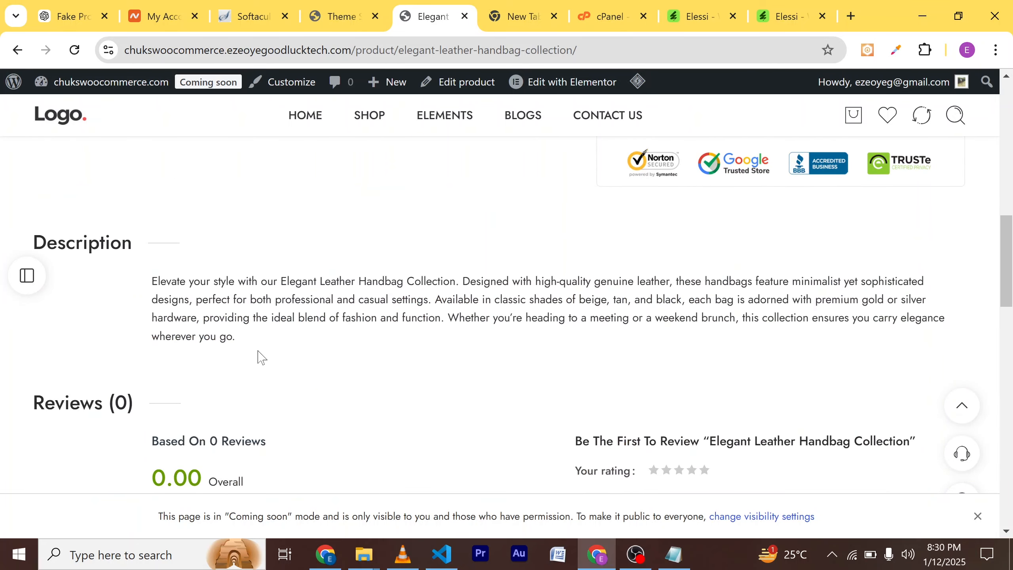
{"action": "left_click_drag", "start_coordinate": [241, 349], "coordinate": [149, 290]}
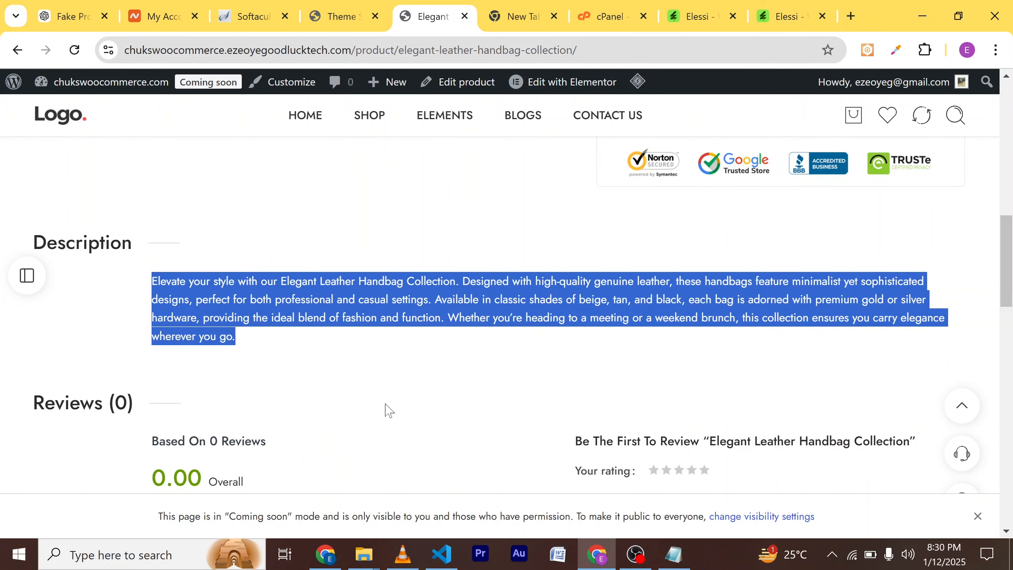
{"action": "scroll", "coordinate": [390, 410], "scroll_direction": "down", "scroll_amount": 8}
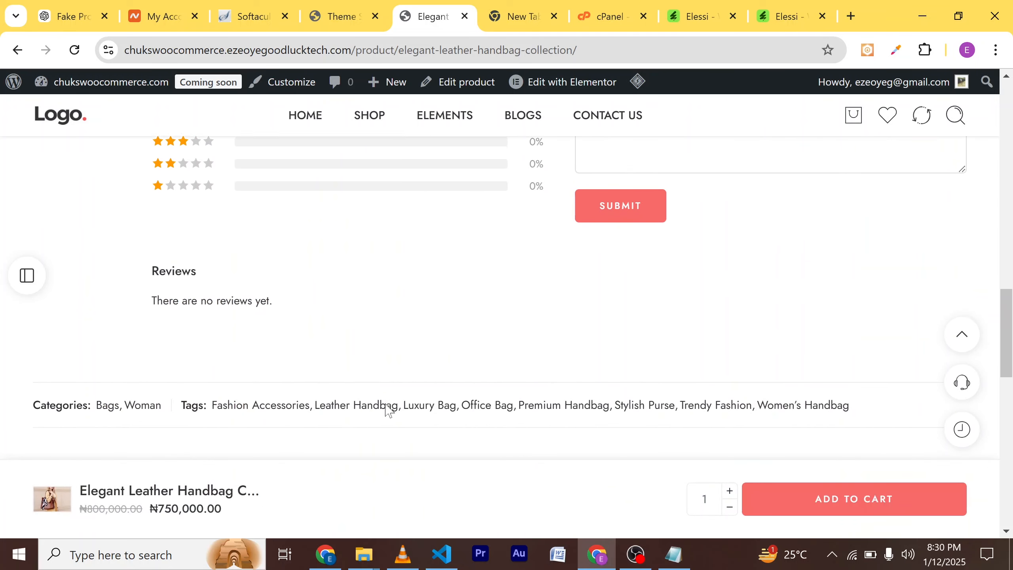
{"action": "scroll", "coordinate": [416, 348], "scroll_direction": "down", "scroll_amount": 8}
{"action": "scroll", "coordinate": [483, 354], "scroll_direction": "up", "scroll_amount": 1}
{"action": "scroll", "coordinate": [479, 347], "scroll_direction": "down", "scroll_amount": 1}
{"action": "scroll", "coordinate": [482, 316], "scroll_direction": "up", "scroll_amount": 1}
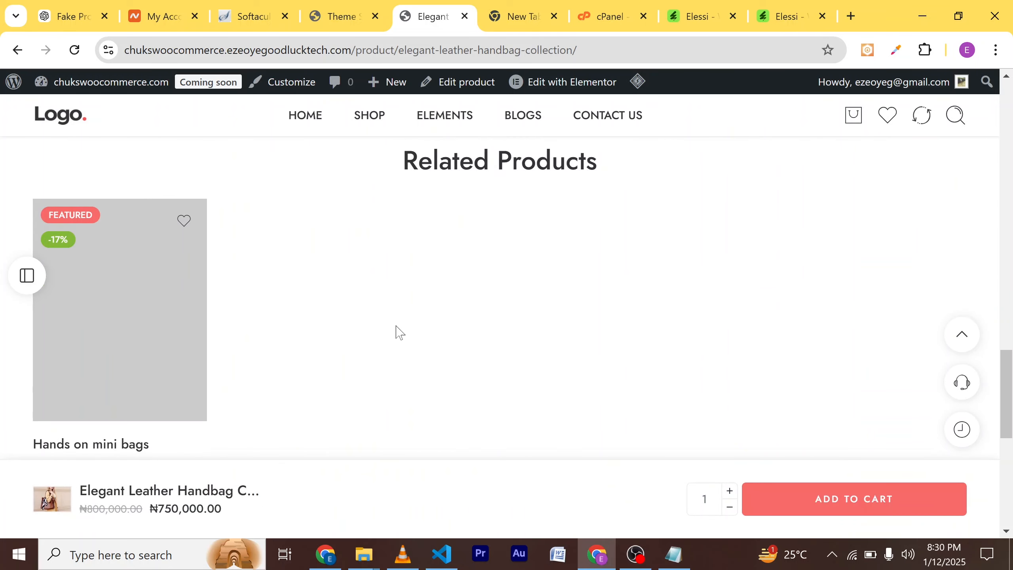
{"action": "scroll", "coordinate": [396, 333], "scroll_direction": "down", "scroll_amount": 2}
{"action": "scroll", "coordinate": [455, 335], "scroll_direction": "up", "scroll_amount": 1}
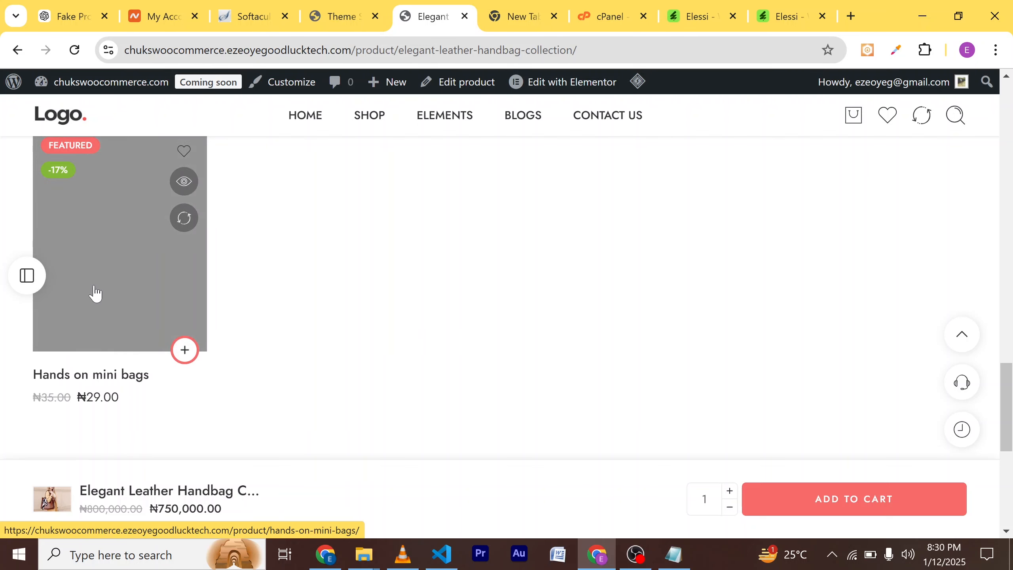
{"action": "scroll", "coordinate": [536, 301], "scroll_direction": "up", "scroll_amount": 8}
{"action": "scroll", "coordinate": [538, 302], "scroll_direction": "up", "scroll_amount": 12}
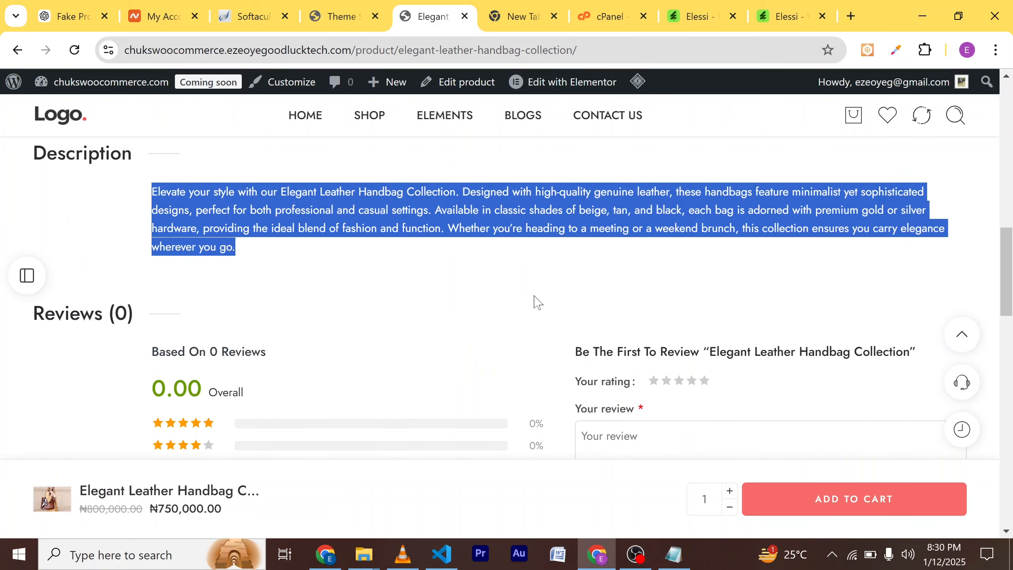
{"action": "scroll", "coordinate": [539, 302], "scroll_direction": "up", "scroll_amount": 1}
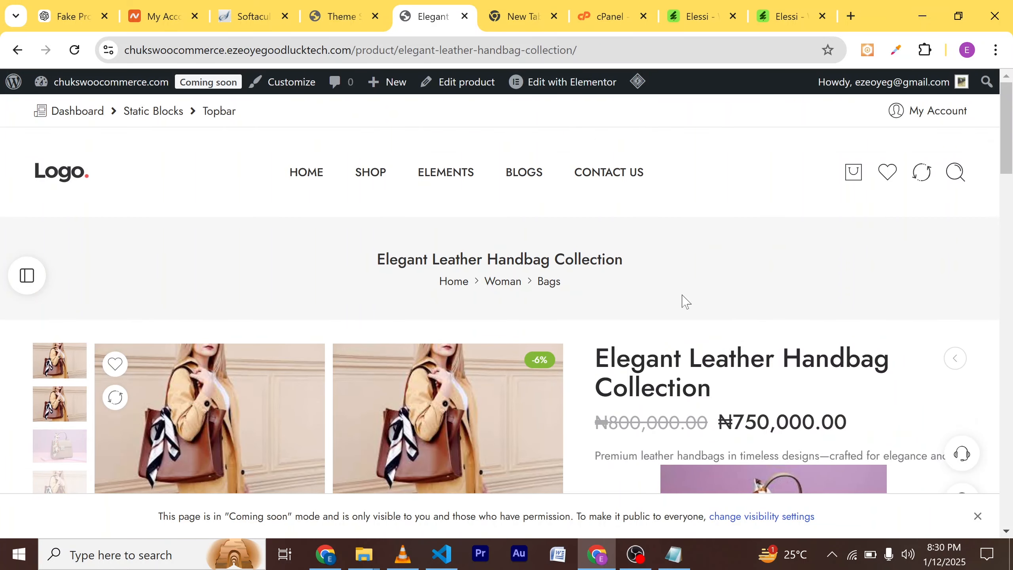
{"action": "scroll", "coordinate": [641, 396], "scroll_direction": "down", "scroll_amount": 3}
{"action": "scroll", "coordinate": [380, 268], "scroll_direction": "up", "scroll_amount": 3}
{"action": "scroll", "coordinate": [550, 307], "scroll_direction": "down", "scroll_amount": 3}
{"action": "scroll", "coordinate": [503, 314], "scroll_direction": "up", "scroll_amount": 3}
Go to the site's admin dashboard, set the WooCommerce site visibility to Live and save the changes.
{"action": "mouse_move", "coordinate": [124, 83]}
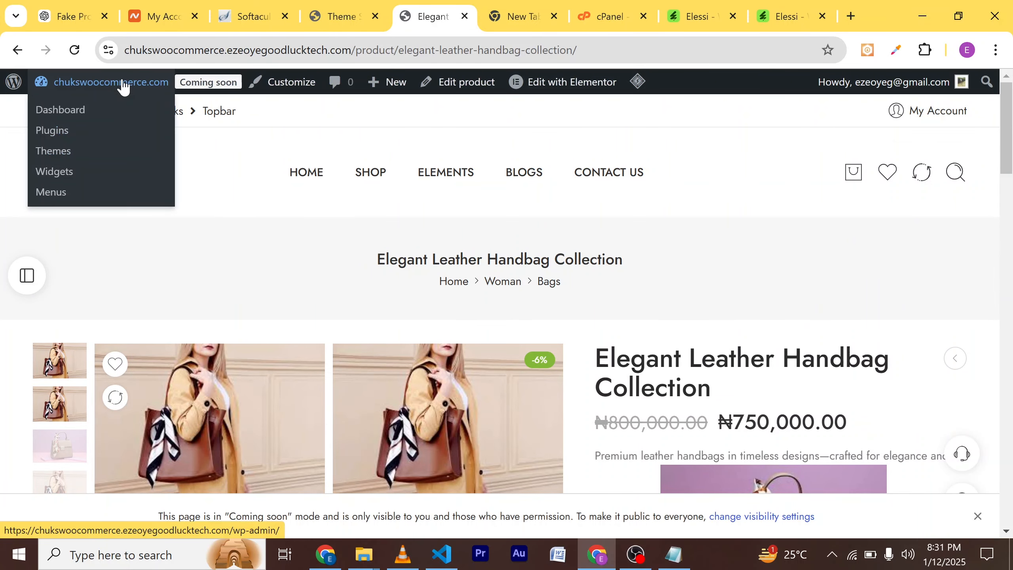
{"action": "left_click", "coordinate": [64, 110]}
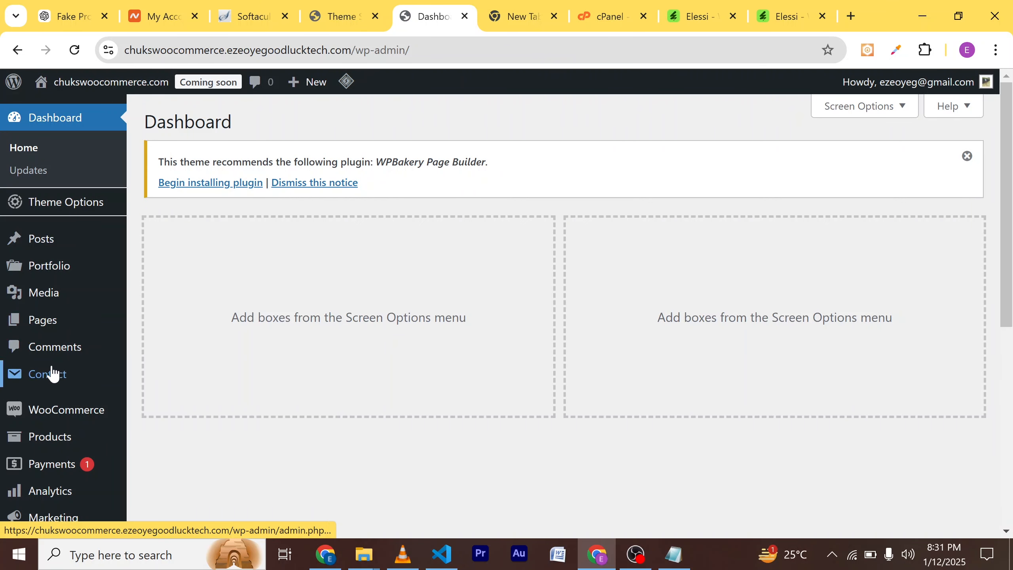
{"action": "left_click", "coordinate": [213, 84]}
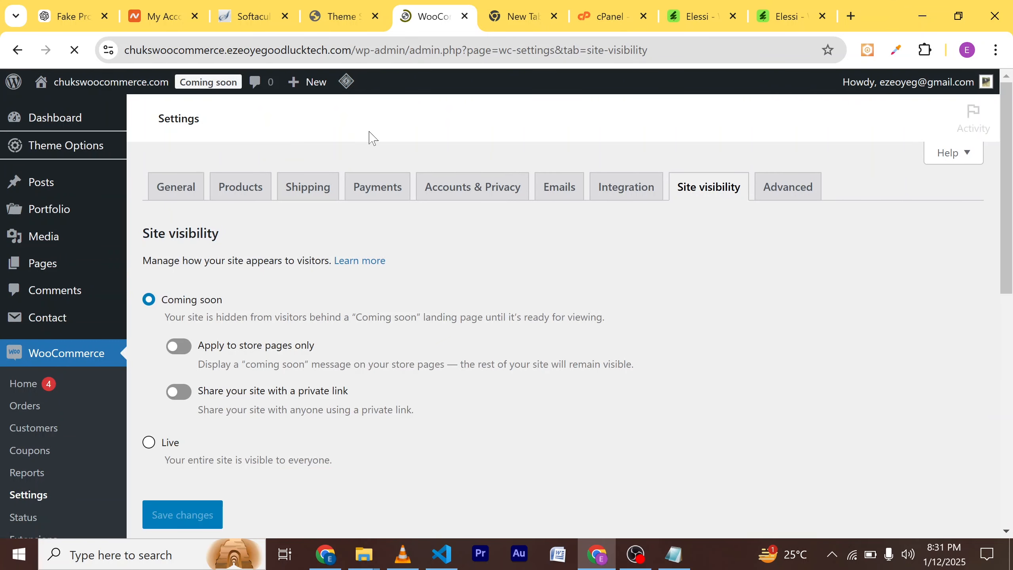
{"action": "scroll", "coordinate": [581, 301], "scroll_direction": "down", "scroll_amount": 3}
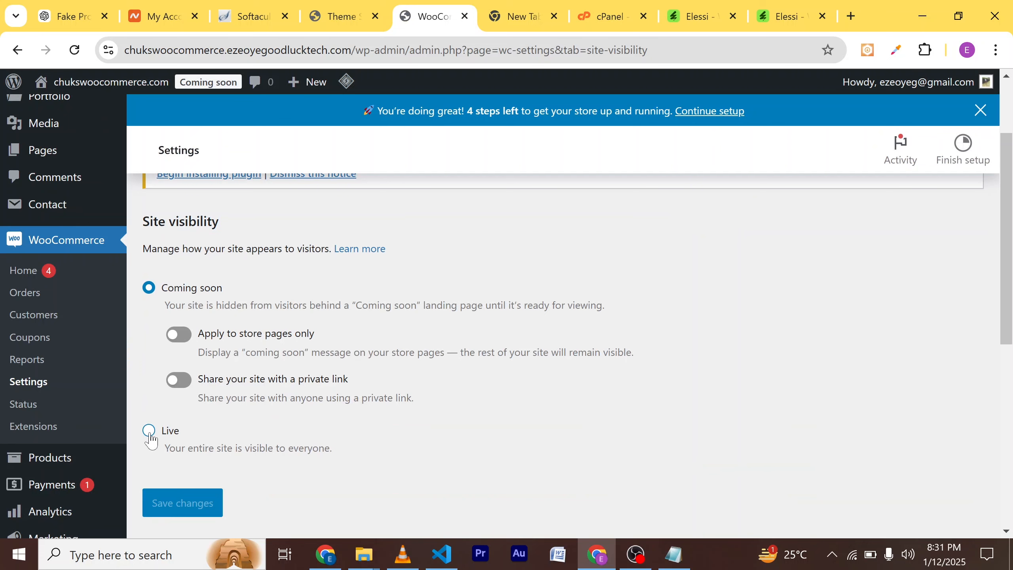
{"action": "left_click", "coordinate": [149, 430]}
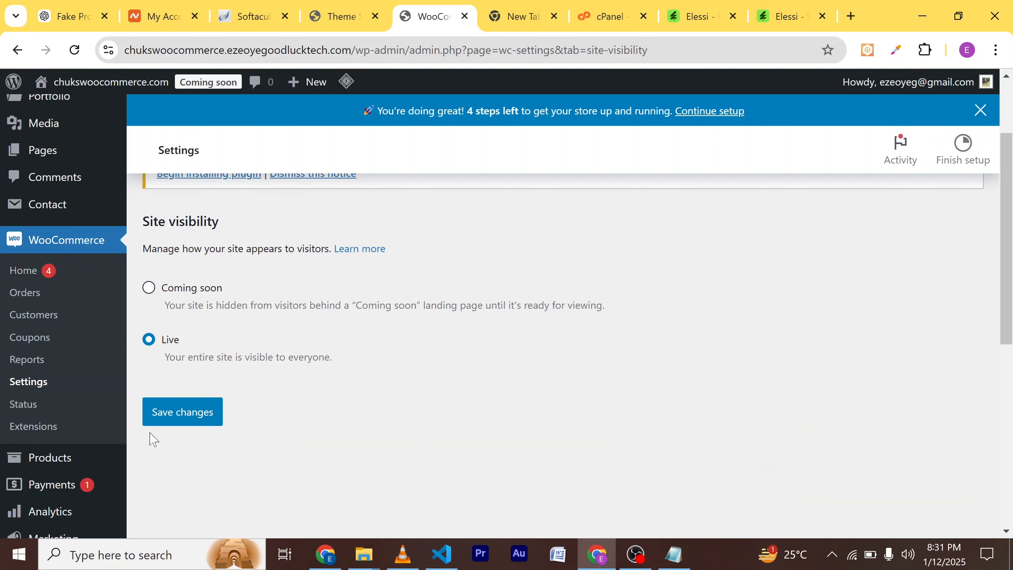
{"action": "left_click", "coordinate": [193, 414]}
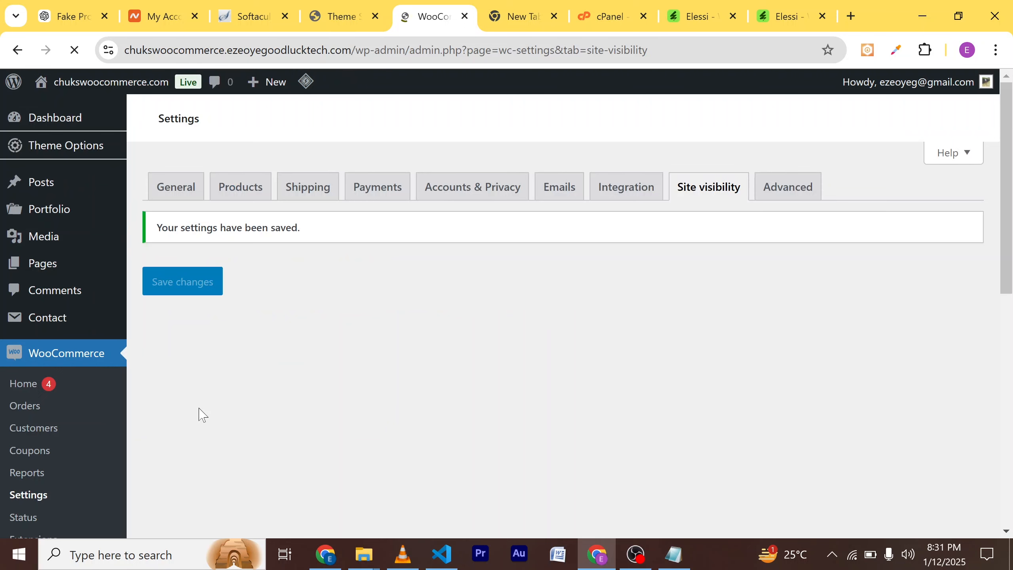
Open the list of all products and look through its entries.
{"action": "scroll", "coordinate": [61, 449], "scroll_direction": "down", "scroll_amount": 5}
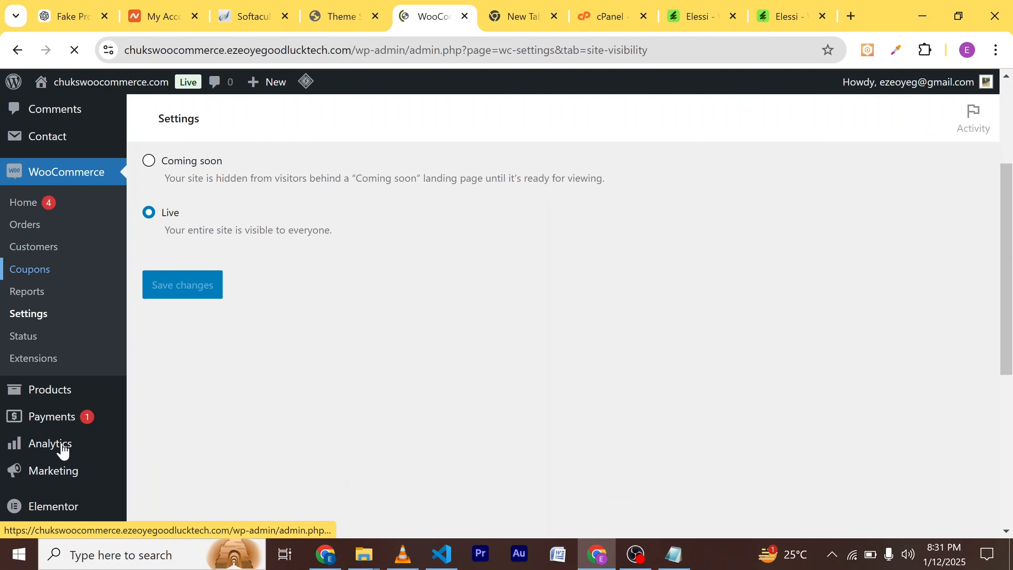
{"action": "scroll", "coordinate": [62, 451], "scroll_direction": "down", "scroll_amount": 5}
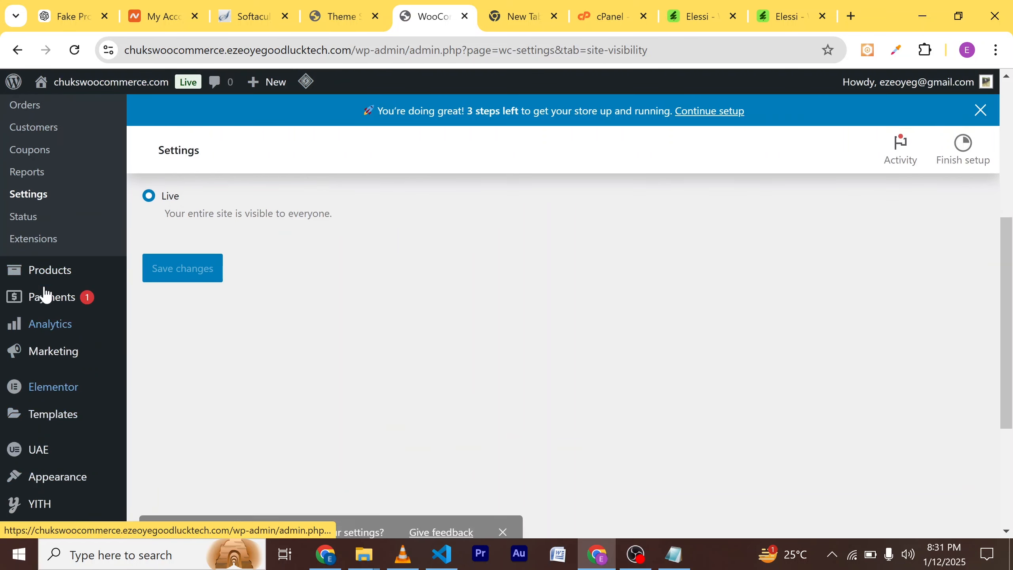
{"action": "mouse_move", "coordinate": [49, 278]}
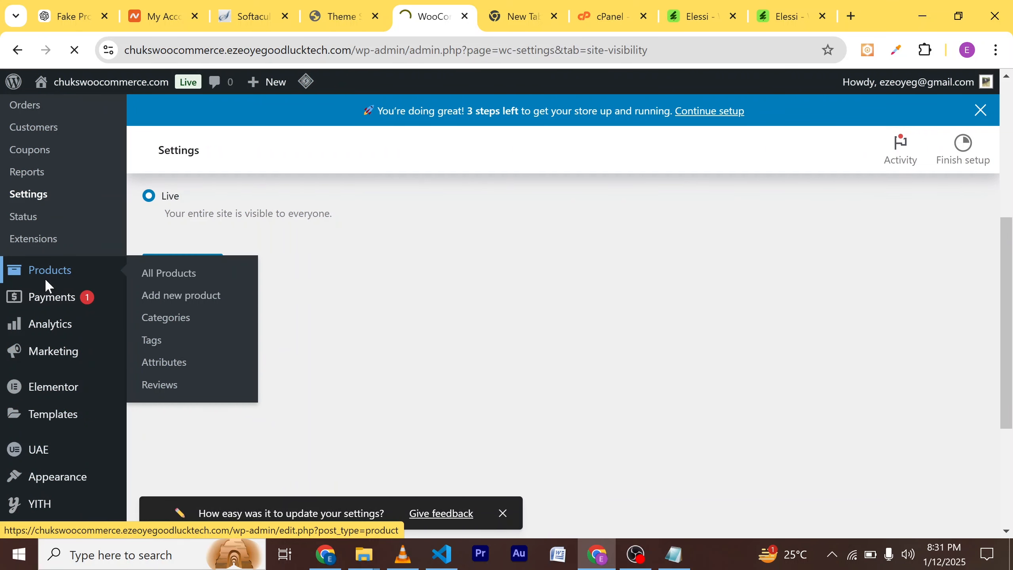
{"action": "left_click", "coordinate": [45, 281]}
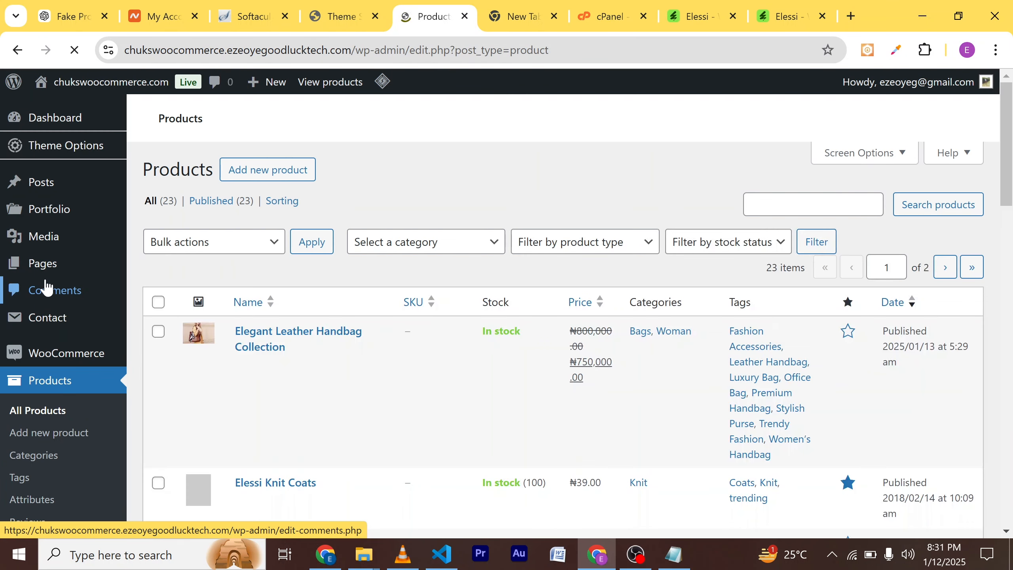
{"action": "scroll", "coordinate": [329, 366], "scroll_direction": "down", "scroll_amount": 6}
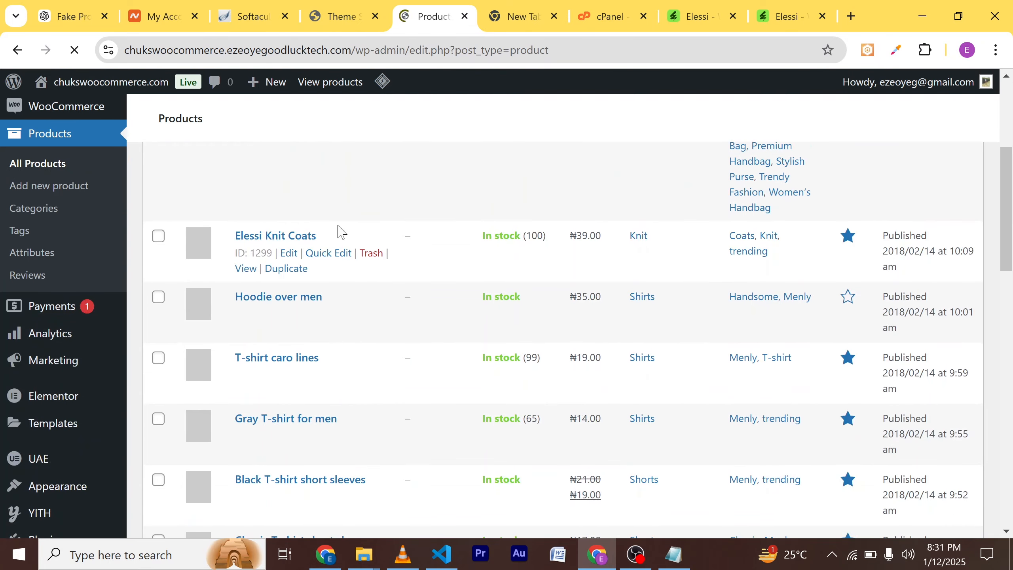
{"action": "scroll", "coordinate": [343, 465], "scroll_direction": "down", "scroll_amount": 1}
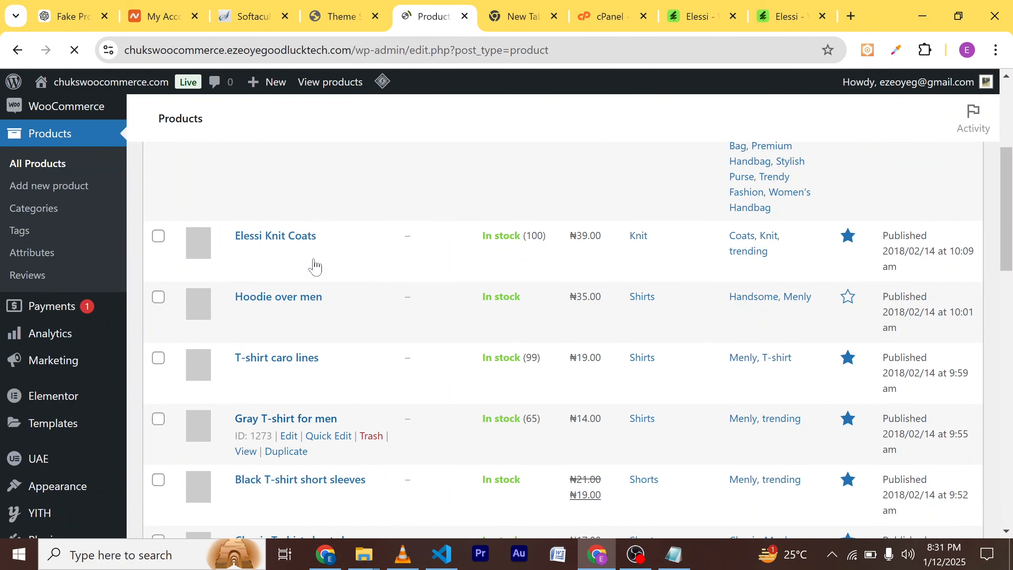
{"action": "scroll", "coordinate": [314, 287], "scroll_direction": "up", "scroll_amount": 1}
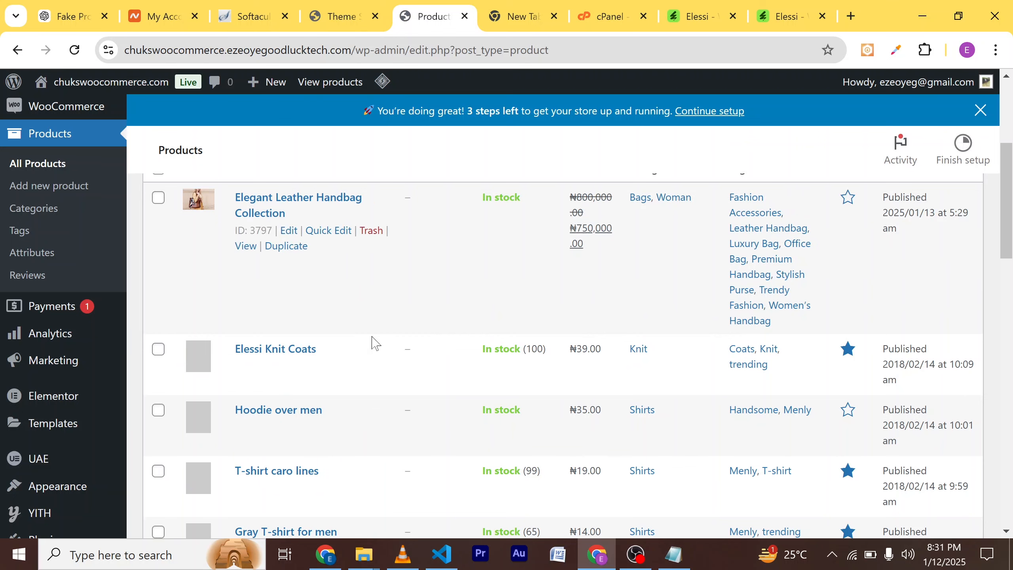
{"action": "scroll", "coordinate": [403, 423], "scroll_direction": "down", "scroll_amount": 3}
{"action": "scroll", "coordinate": [405, 423], "scroll_direction": "up", "scroll_amount": 2}
{"action": "scroll", "coordinate": [403, 324], "scroll_direction": "up", "scroll_amount": 3}
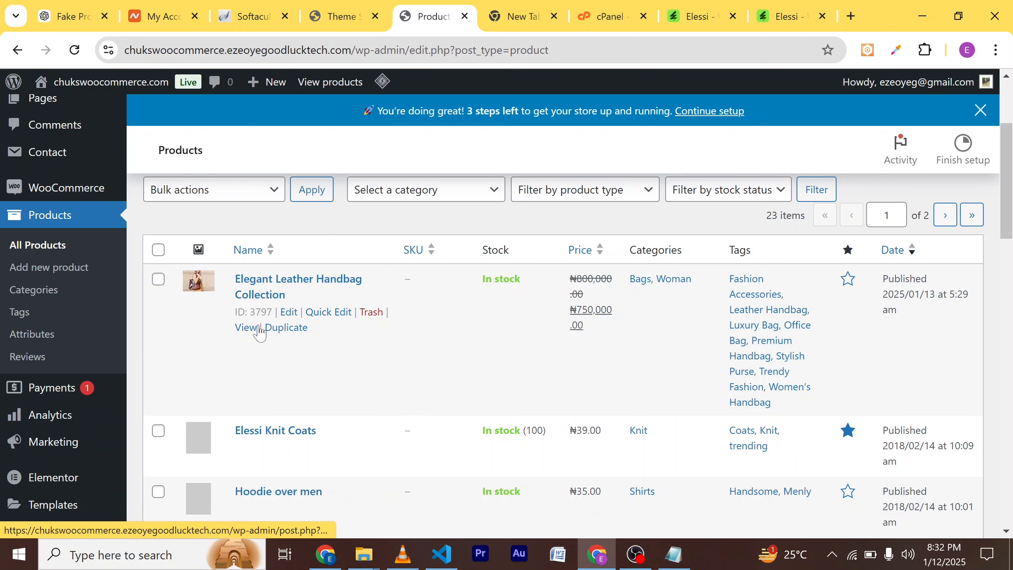
Open the Elegant Leather Handbag Collection product for editing and review its description, images and general price settings.
{"action": "left_click", "coordinate": [289, 314]}
{"action": "scroll", "coordinate": [290, 317], "scroll_direction": "up", "scroll_amount": 5}
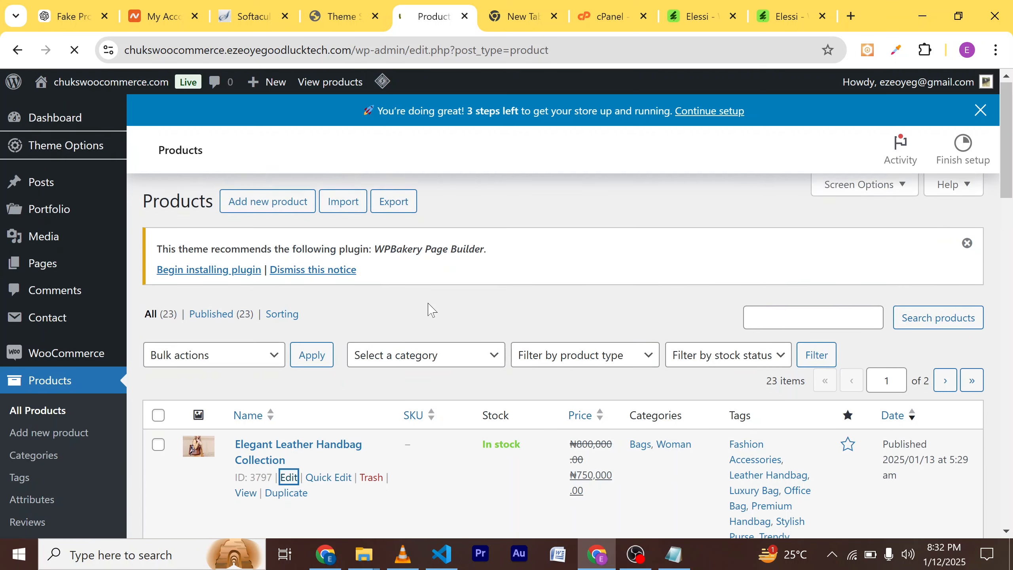
{"action": "scroll", "coordinate": [429, 311], "scroll_direction": "down", "scroll_amount": 3}
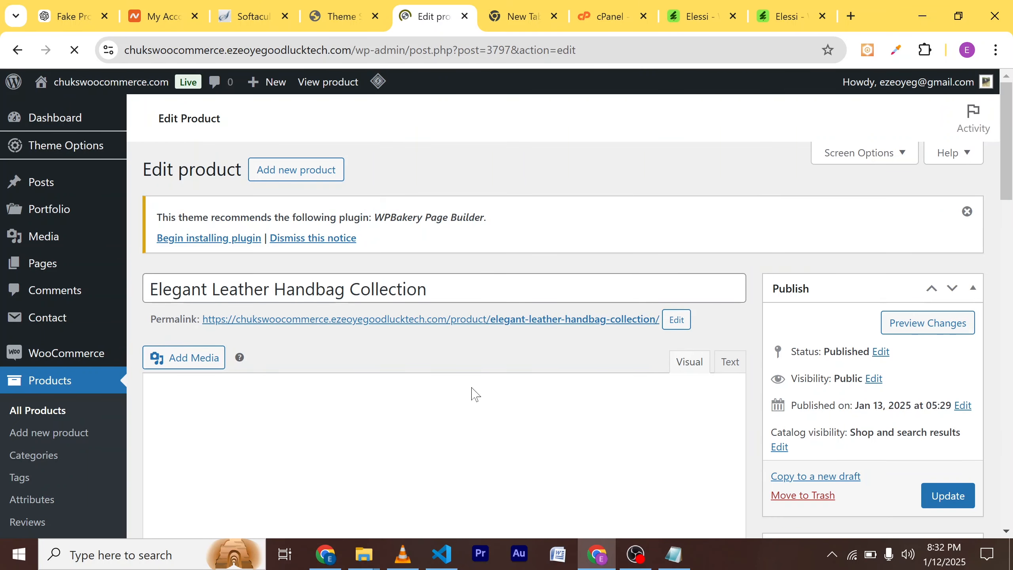
{"action": "scroll", "coordinate": [495, 407], "scroll_direction": "down", "scroll_amount": 10}
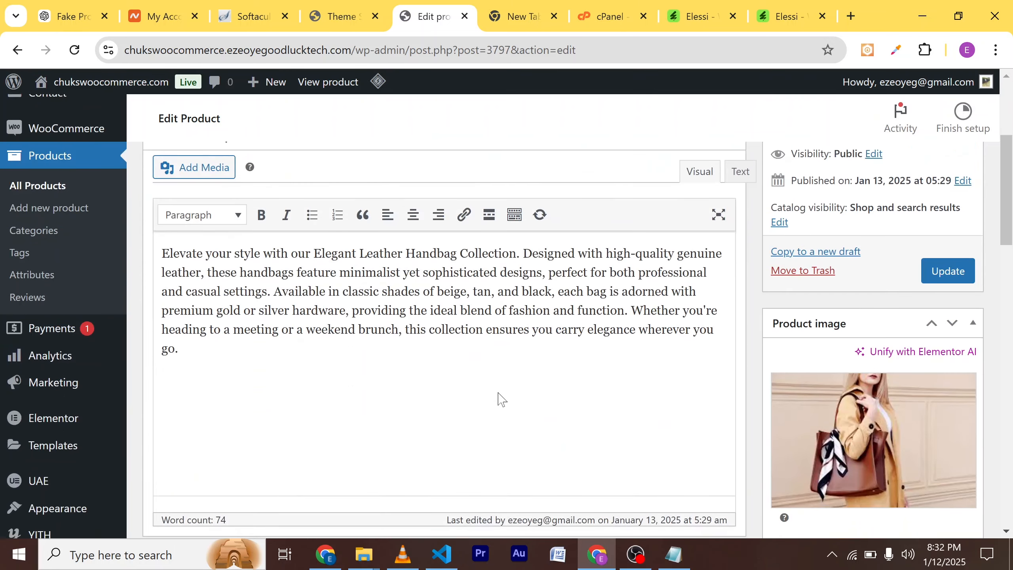
{"action": "scroll", "coordinate": [558, 382], "scroll_direction": "down", "scroll_amount": 10}
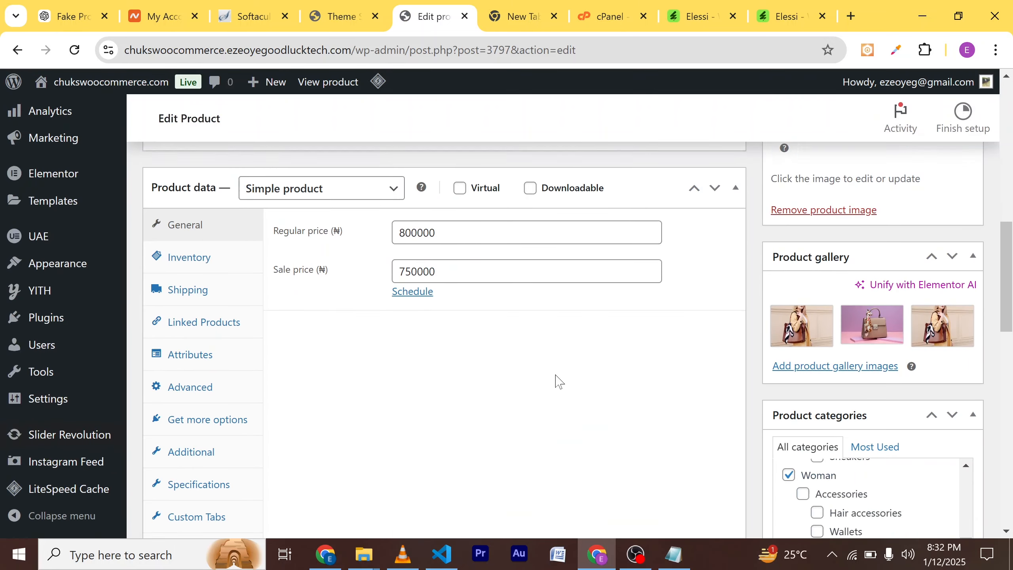
{"action": "scroll", "coordinate": [558, 381], "scroll_direction": "up", "scroll_amount": 10}
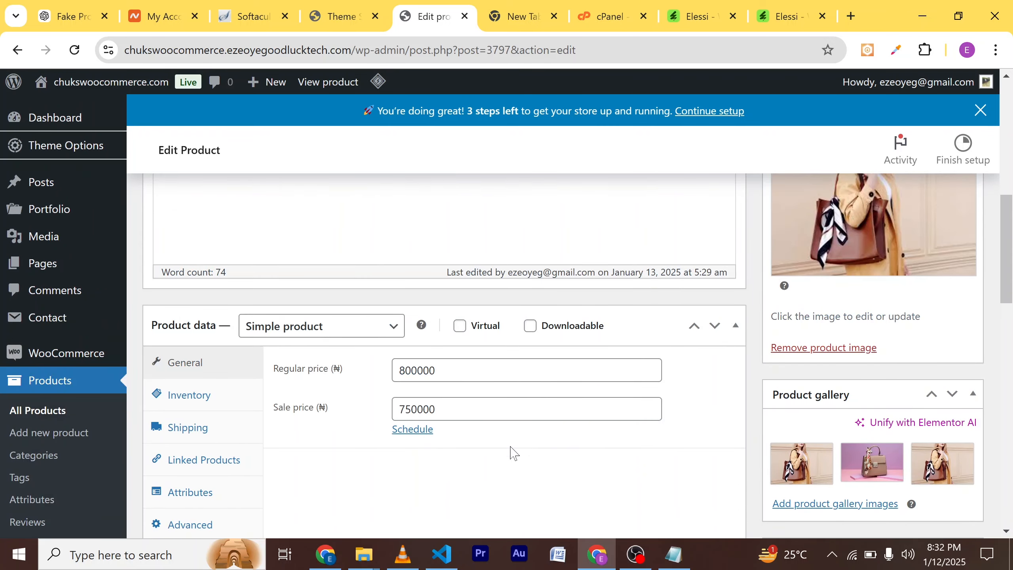
{"action": "scroll", "coordinate": [535, 369], "scroll_direction": "up", "scroll_amount": 8}
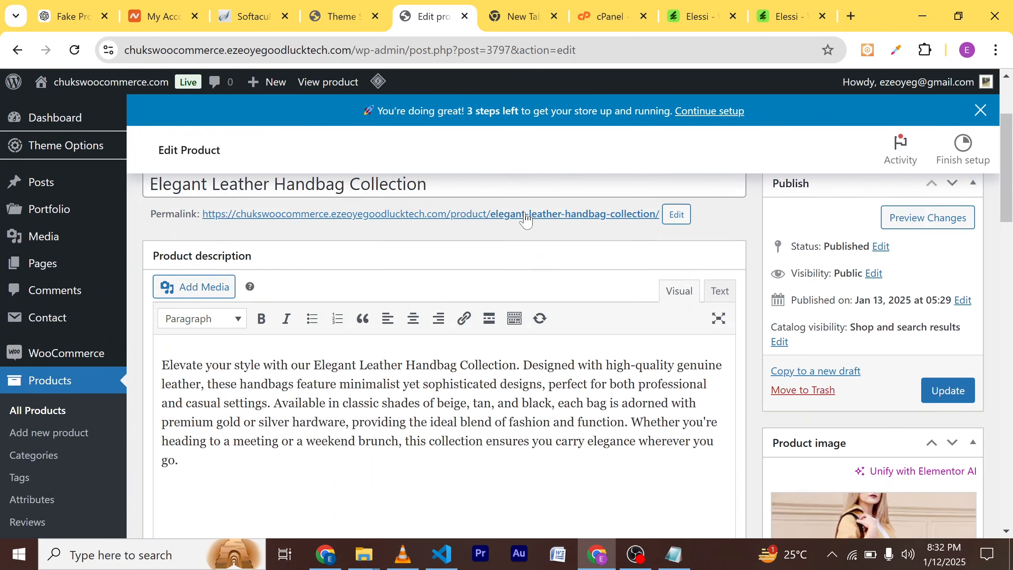
{"action": "scroll", "coordinate": [535, 369], "scroll_direction": "down", "scroll_amount": 10}
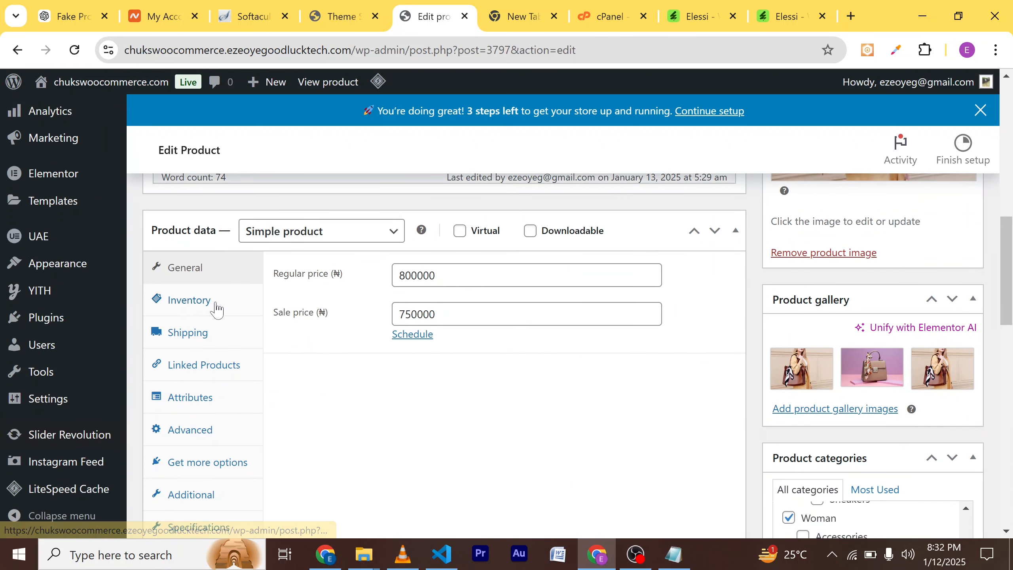
Open the product's inventory settings and review the stock status options, leaving In stock selected.
{"action": "left_click", "coordinate": [215, 310]}
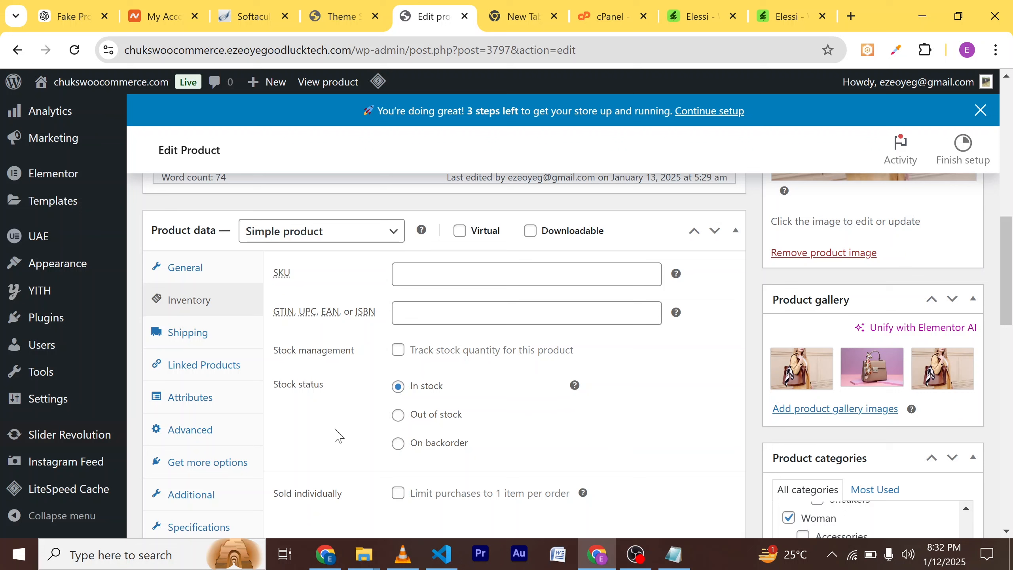
{"action": "left_click_drag", "start_coordinate": [337, 381], "coordinate": [273, 384]}
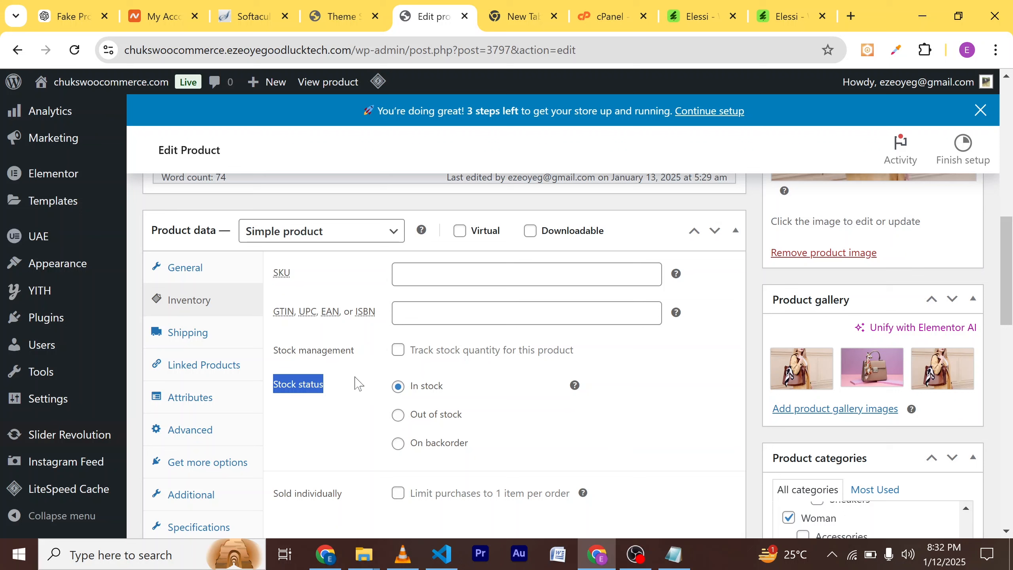
{"action": "left_click", "coordinate": [398, 424]}
{"action": "left_click", "coordinate": [398, 388]}
{"action": "scroll", "coordinate": [530, 425], "scroll_direction": "down", "scroll_amount": 5}
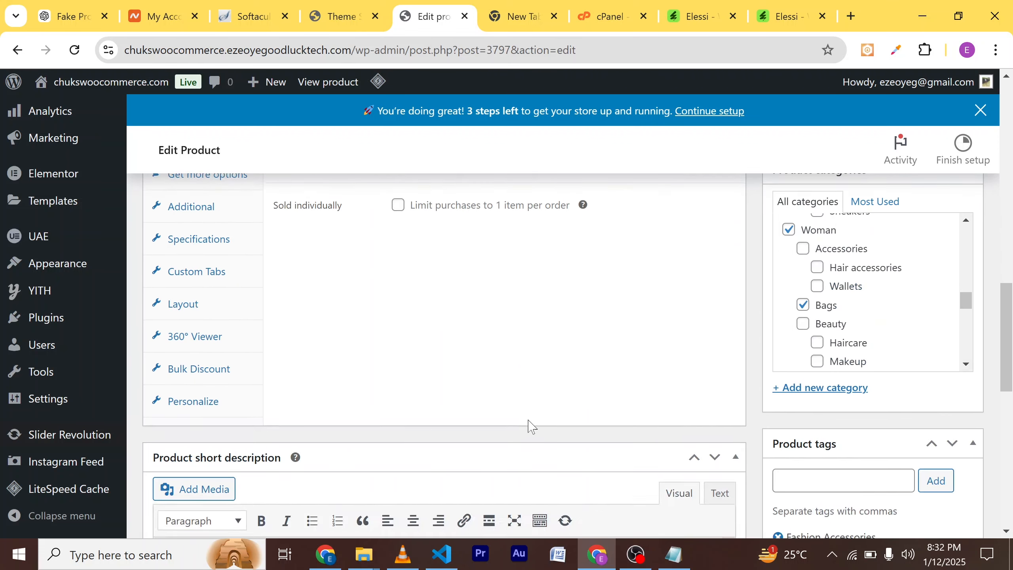
{"action": "scroll", "coordinate": [531, 425], "scroll_direction": "up", "scroll_amount": 5}
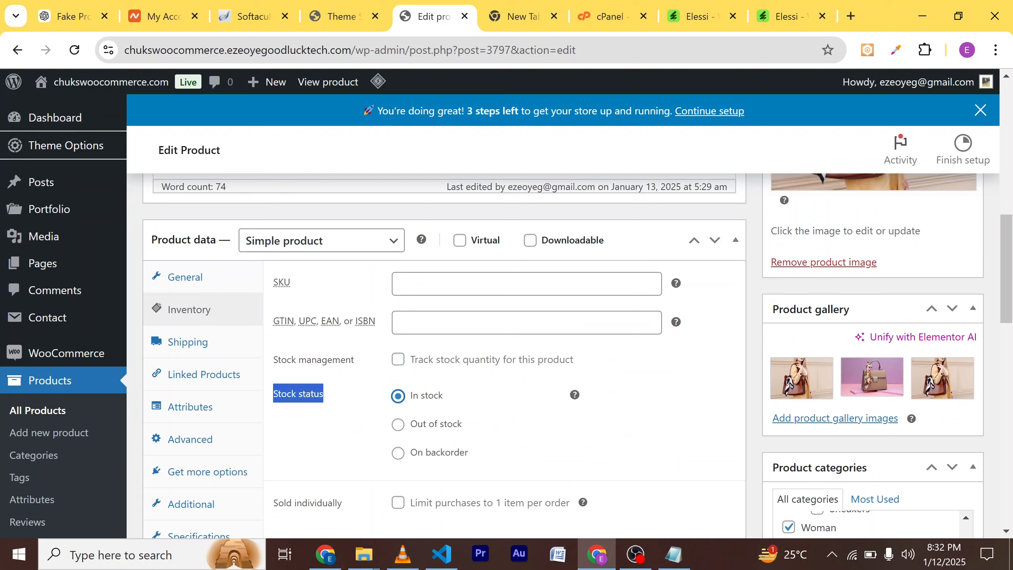
Set the product's SKU to "SKU: IPH11-BLK-128" and enable stock quantity tracking with a quantity of 10.
{"action": "left_click", "coordinate": [297, 286]}
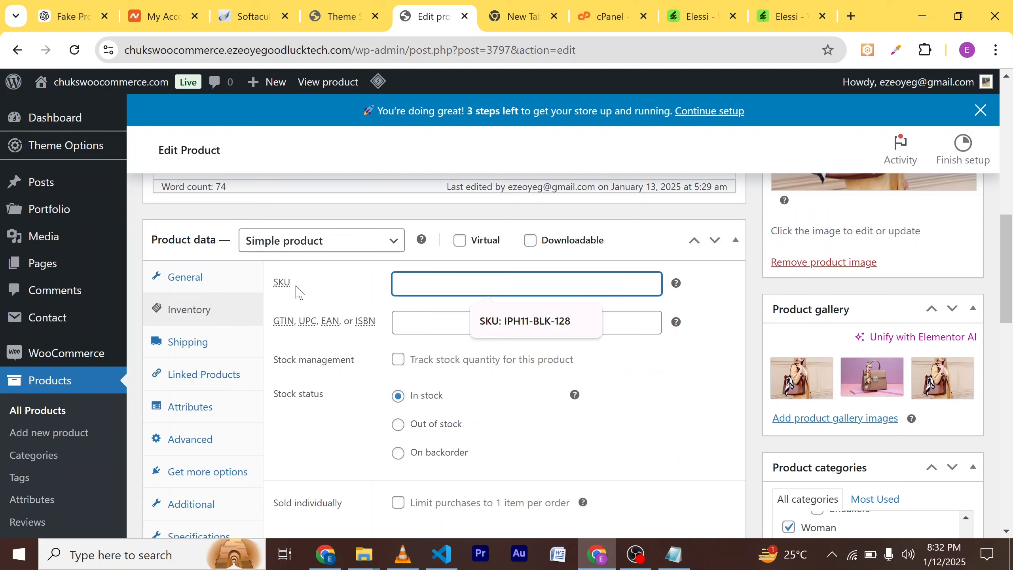
{"action": "left_click", "coordinate": [530, 322]}
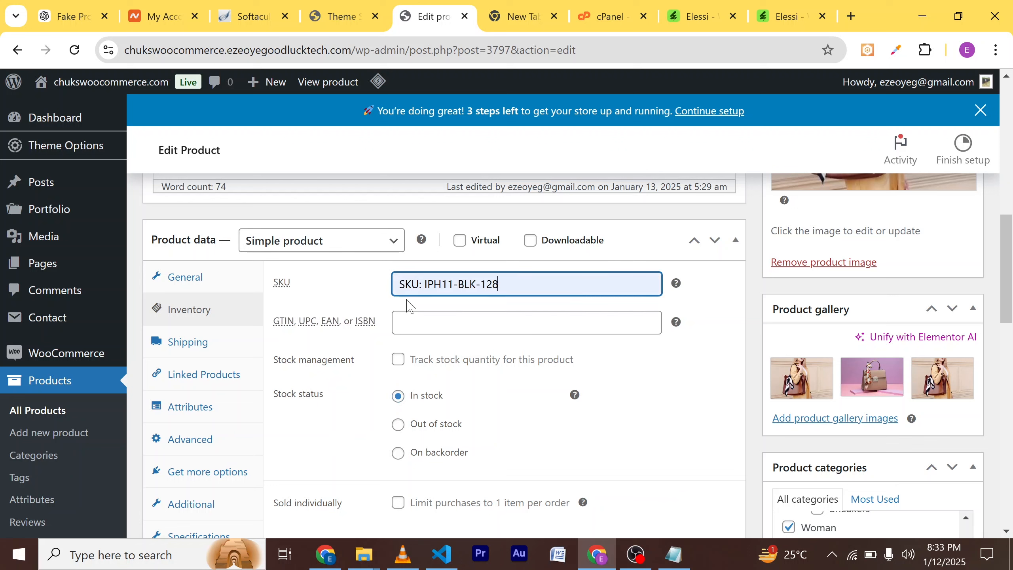
{"action": "scroll", "coordinate": [521, 372], "scroll_direction": "down", "scroll_amount": 2}
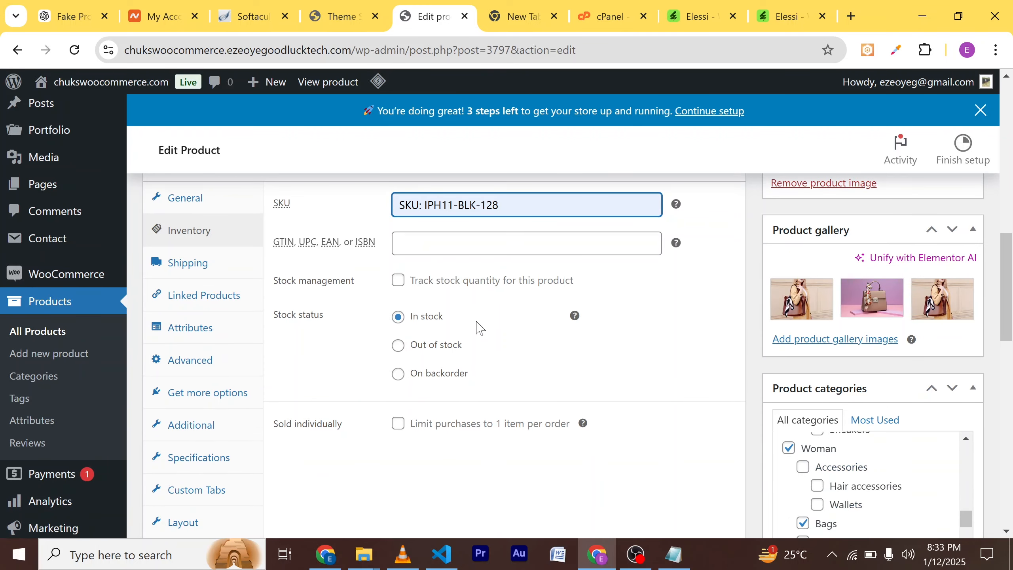
{"action": "left_click", "coordinate": [398, 284]}
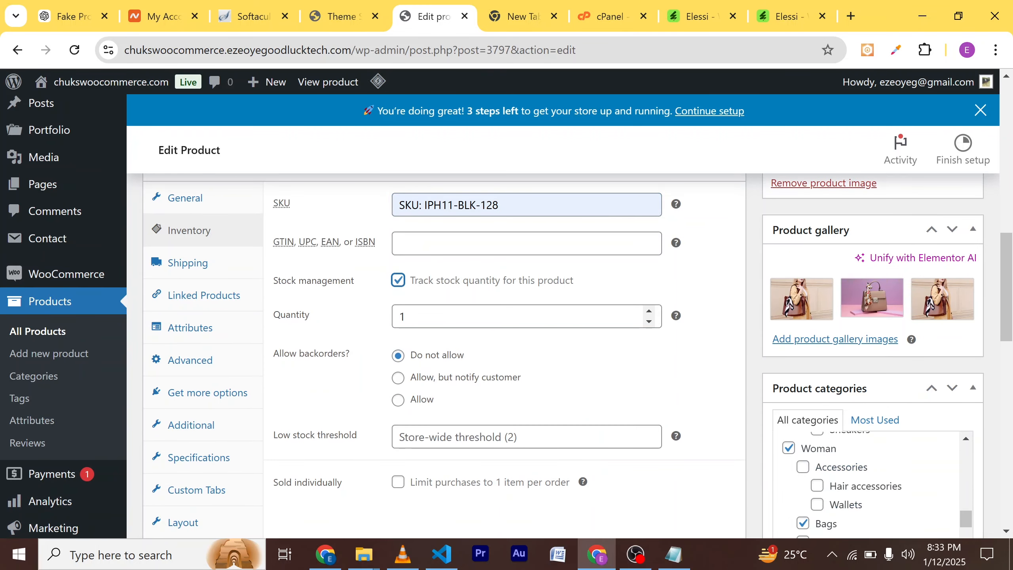
{"action": "double_click", "coordinate": [402, 316]}
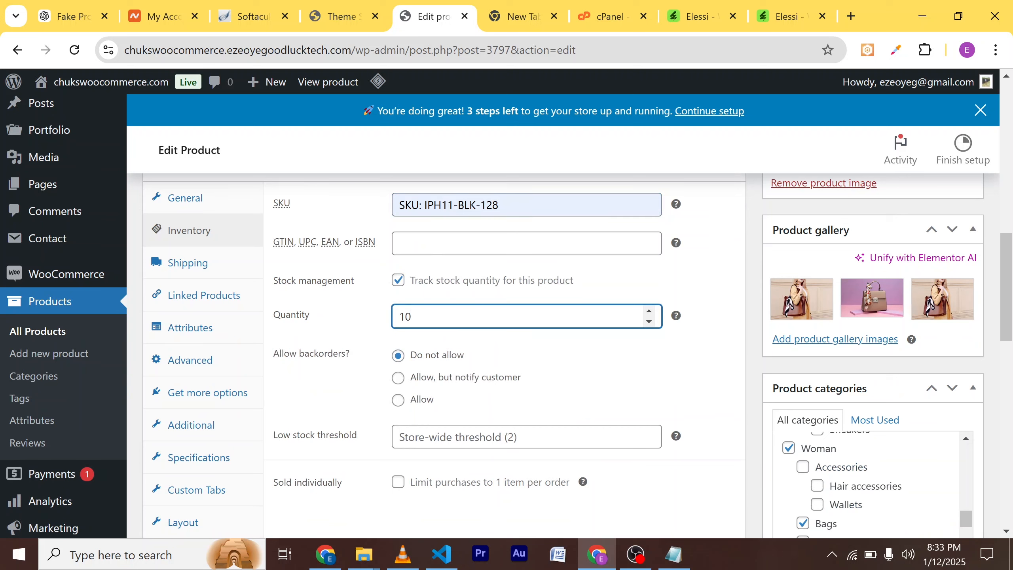
Update the published handbag product to save its inventory changes.
{"action": "scroll", "coordinate": [502, 367], "scroll_direction": "down", "scroll_amount": 6}
{"action": "scroll", "coordinate": [503, 368], "scroll_direction": "up", "scroll_amount": 7}
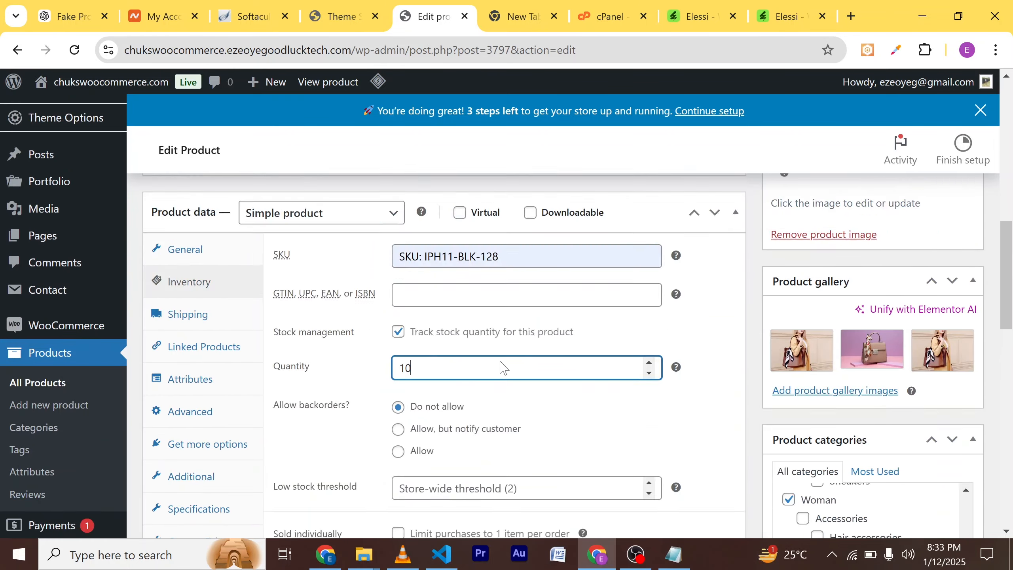
{"action": "scroll", "coordinate": [503, 367], "scroll_direction": "up", "scroll_amount": 10}
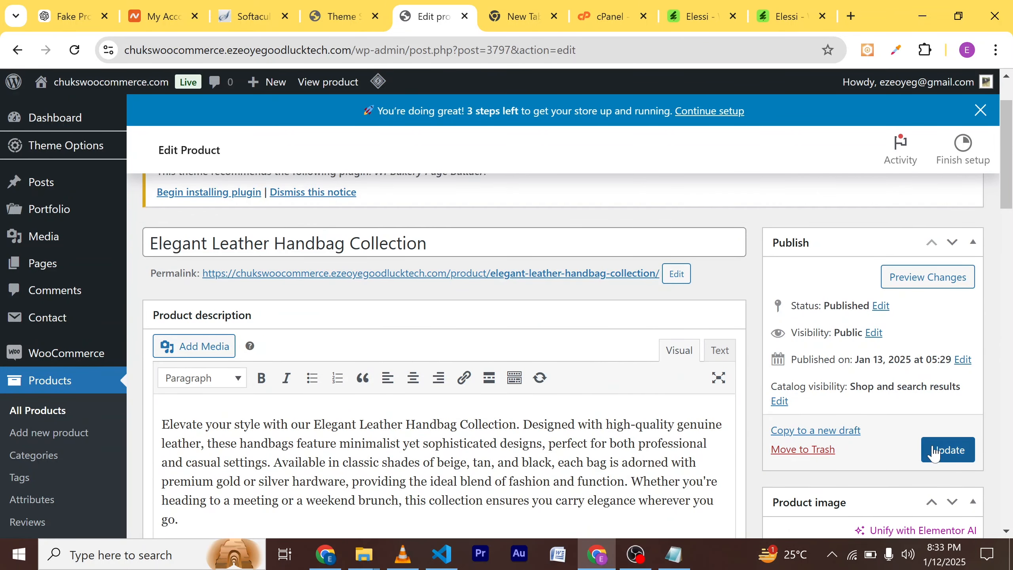
{"action": "left_click", "coordinate": [933, 452]}
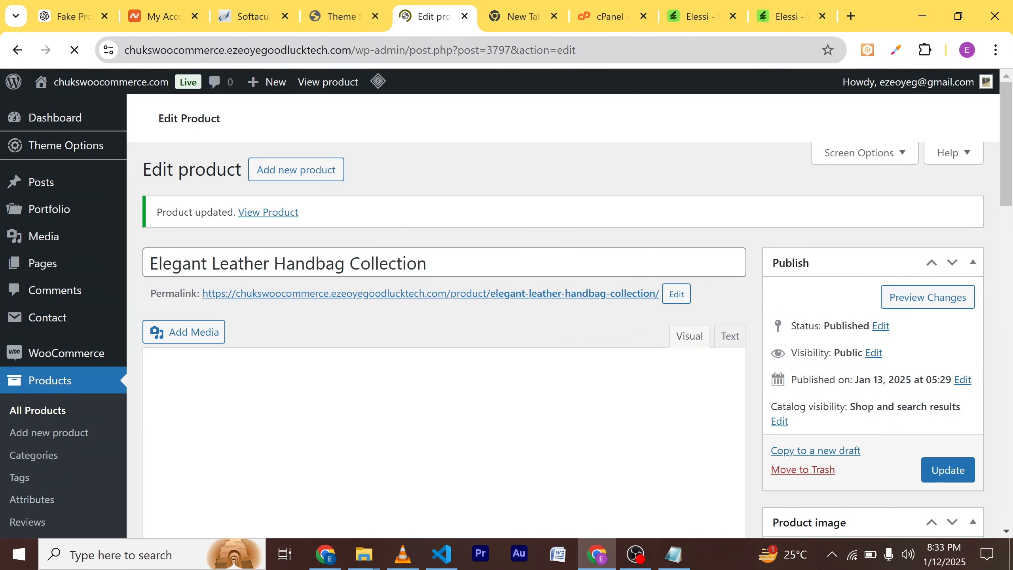
Copy the site's base address and open the storefront homepage in the separate blank browser tab.
{"action": "left_click_drag", "start_coordinate": [351, 50], "coordinate": [125, 50]}
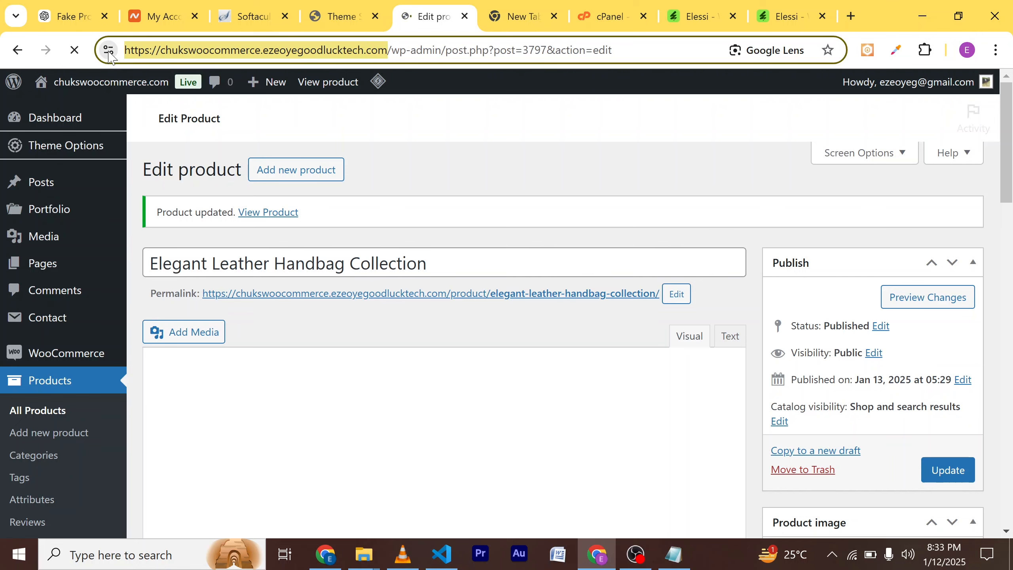
{"action": "left_click", "coordinate": [516, 28]}
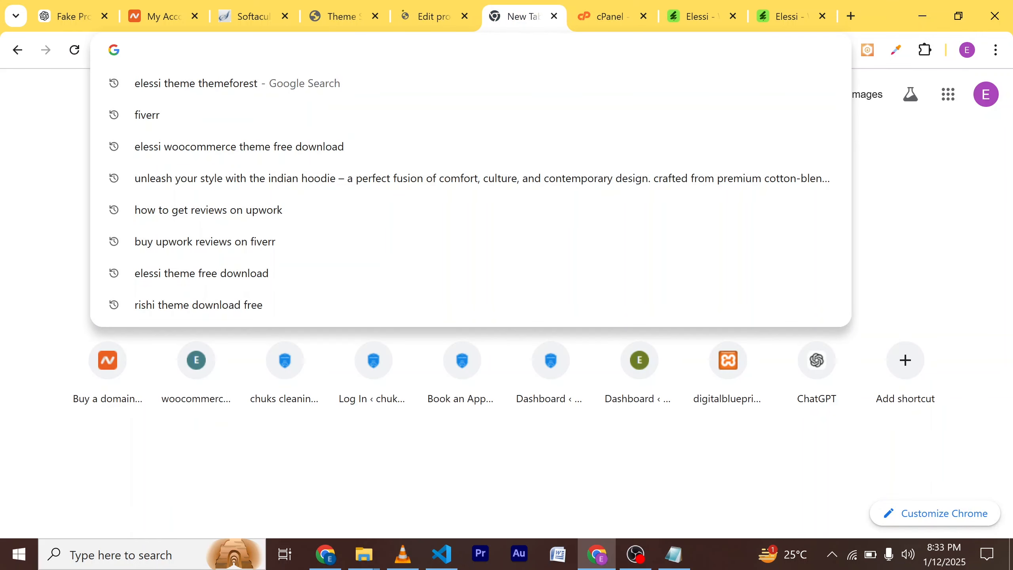
{"action": "type", "text": "https://chukswoocommerce.ezoyegoodlucktech.com"}
{"action": "key", "text": "Return"}
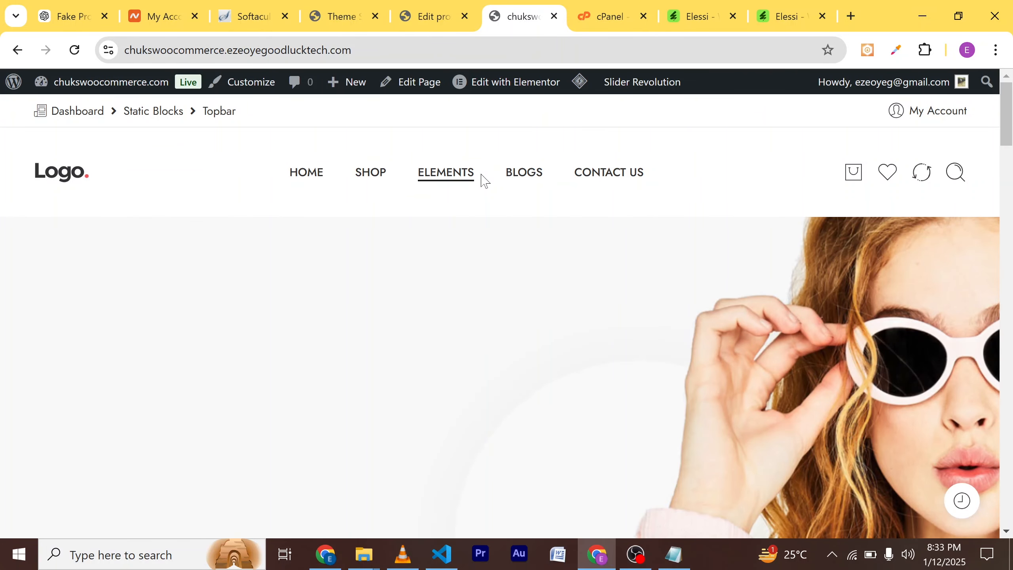
Open the Elegant Leather Handbag Collection from the homepage's For Her section and examine its price, images and stock information.
{"action": "scroll", "coordinate": [563, 291], "scroll_direction": "down", "scroll_amount": 10}
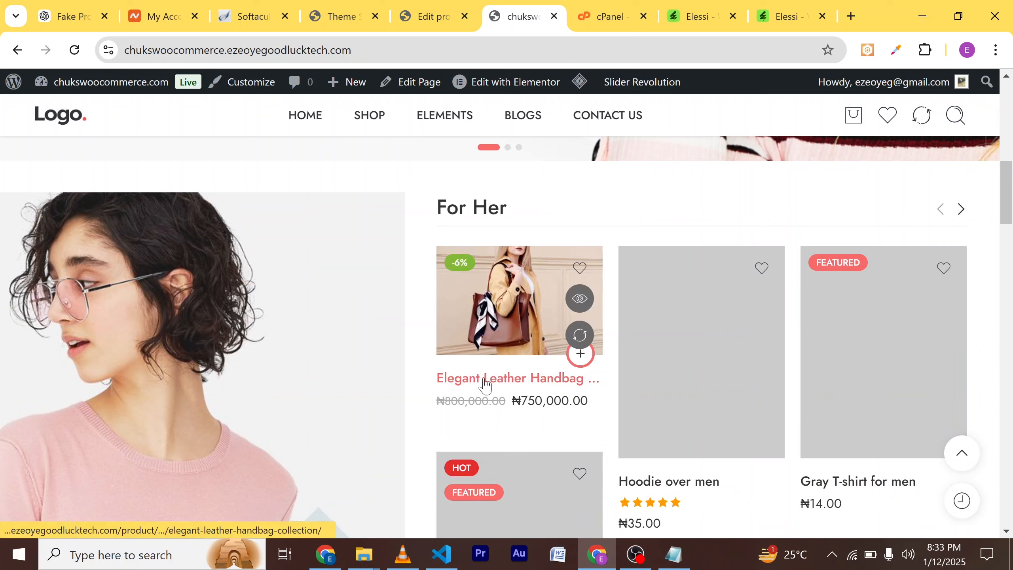
{"action": "left_click", "coordinate": [487, 383]}
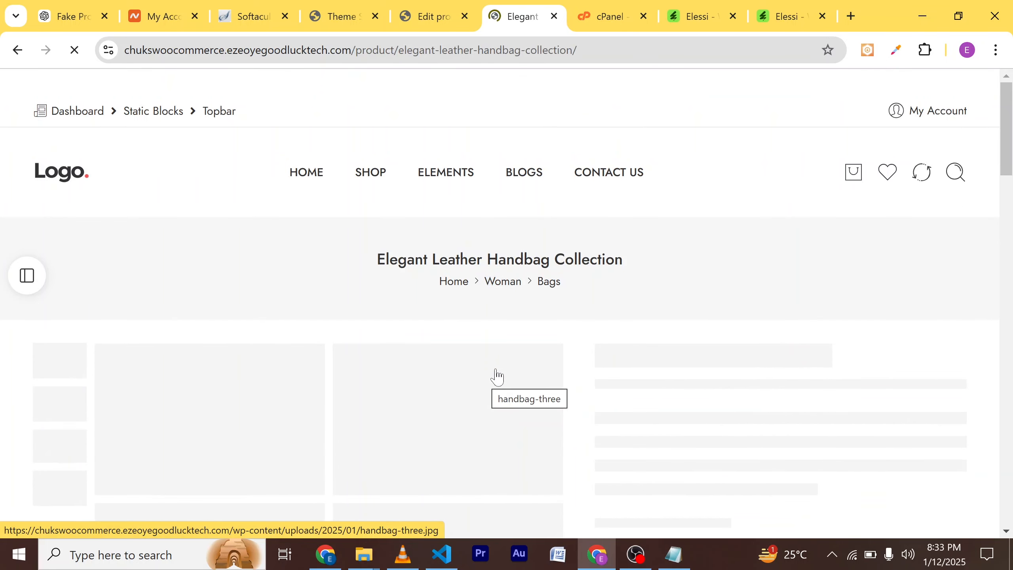
{"action": "scroll", "coordinate": [606, 338], "scroll_direction": "down", "scroll_amount": 1}
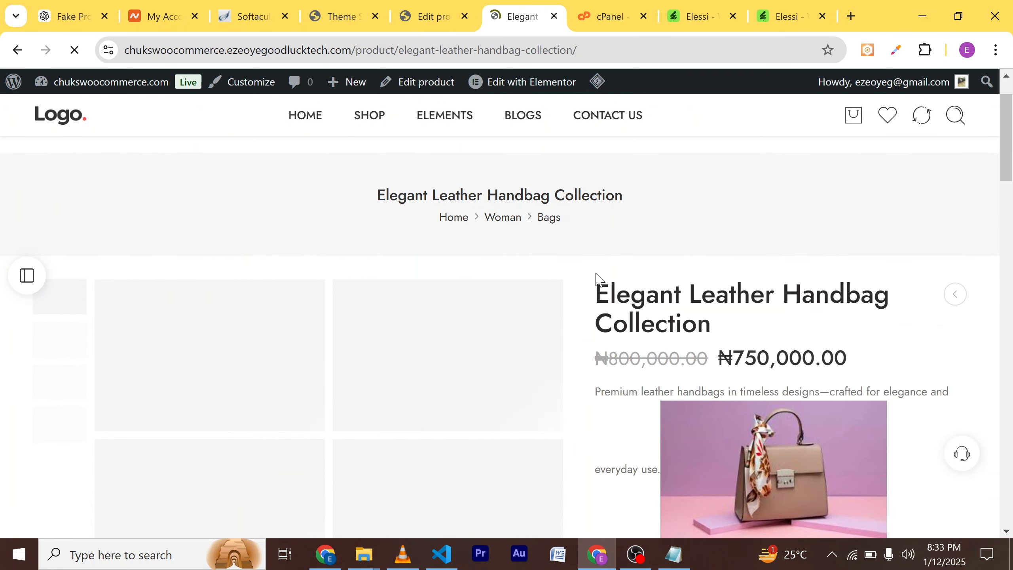
{"action": "scroll", "coordinate": [639, 313], "scroll_direction": "down", "scroll_amount": 3}
{"action": "scroll", "coordinate": [639, 314], "scroll_direction": "down", "scroll_amount": 1}
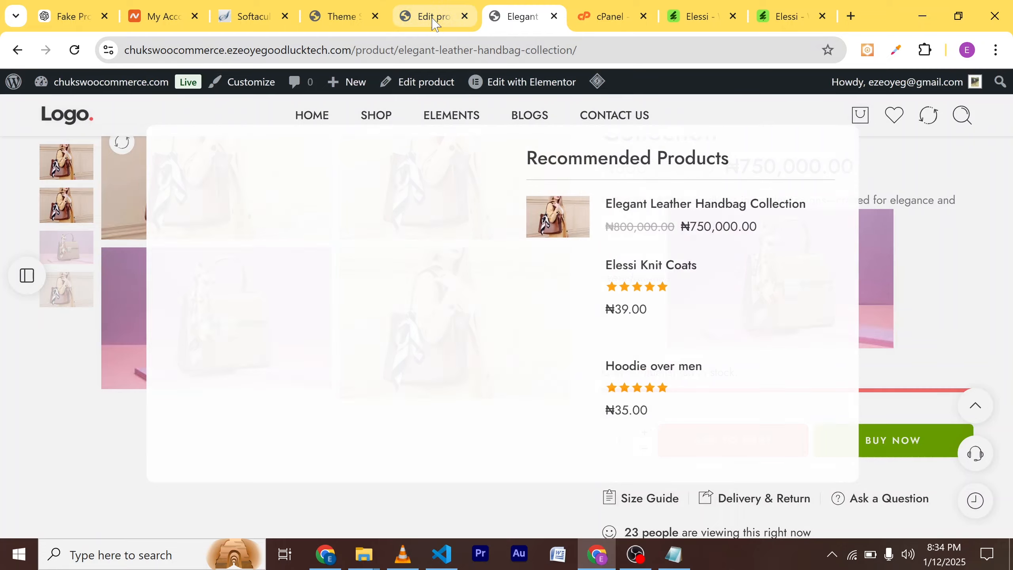
Return to the handbag product editor and review its shipping weight, dimensions and shipping class options.
{"action": "left_click", "coordinate": [436, 23]}
{"action": "scroll", "coordinate": [467, 307], "scroll_direction": "down", "scroll_amount": 5}
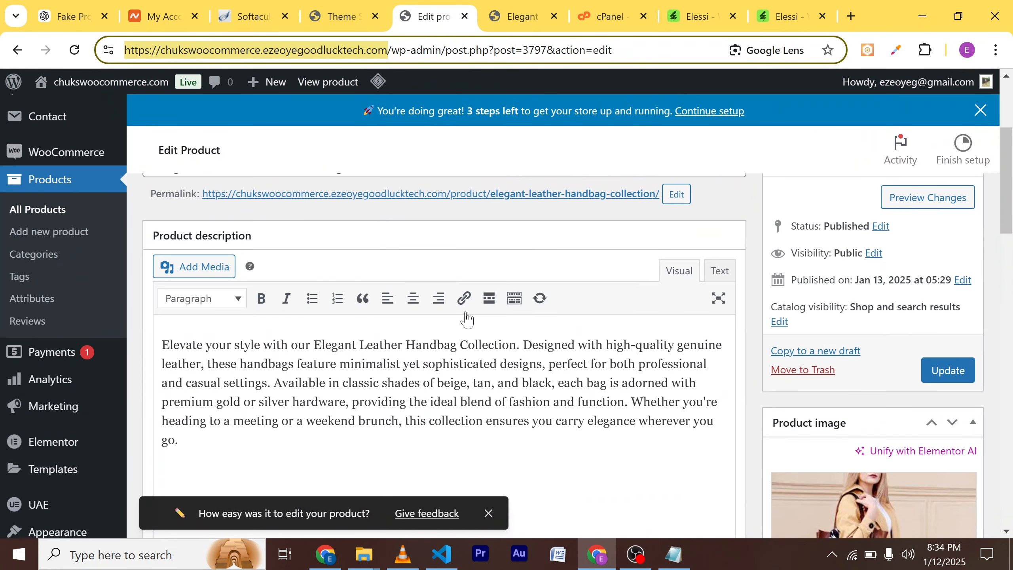
{"action": "scroll", "coordinate": [466, 319], "scroll_direction": "down", "scroll_amount": 10}
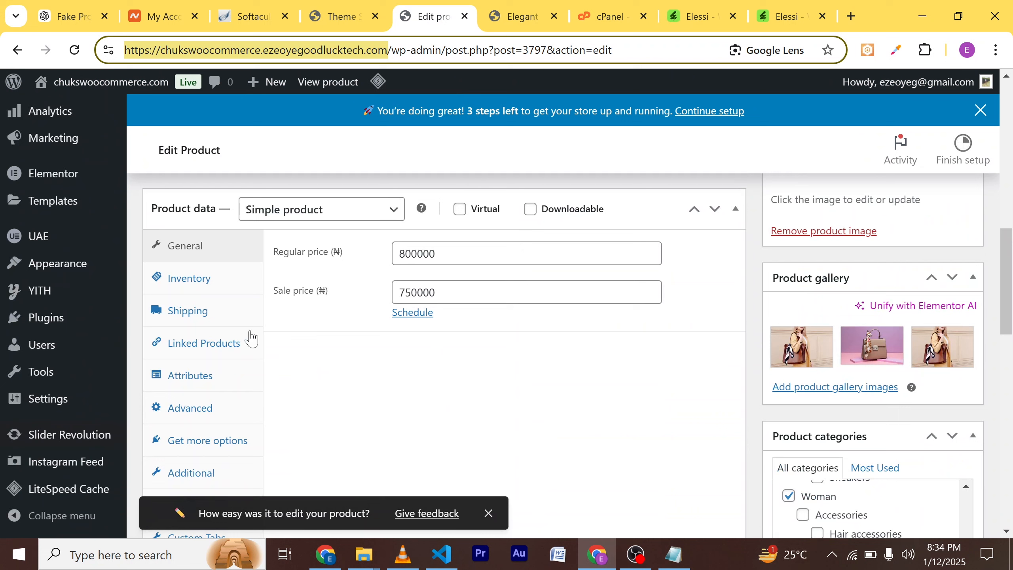
{"action": "left_click", "coordinate": [198, 319]}
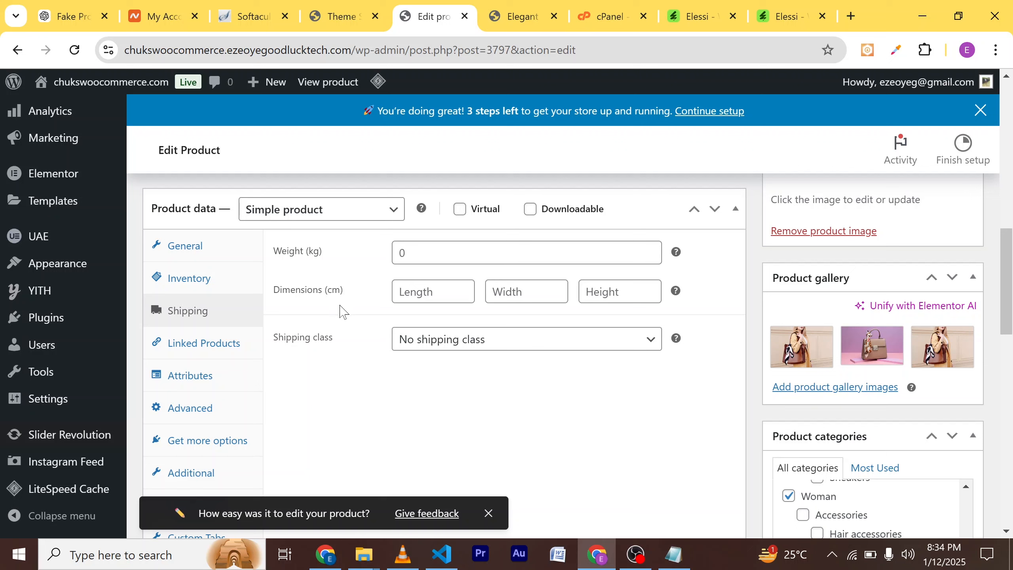
{"action": "left_click", "coordinate": [534, 338]}
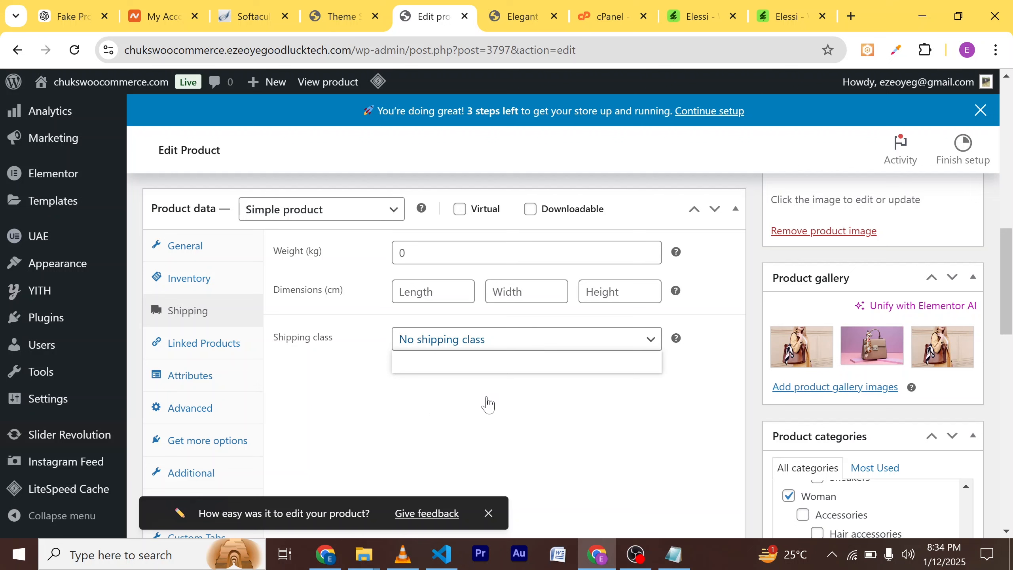
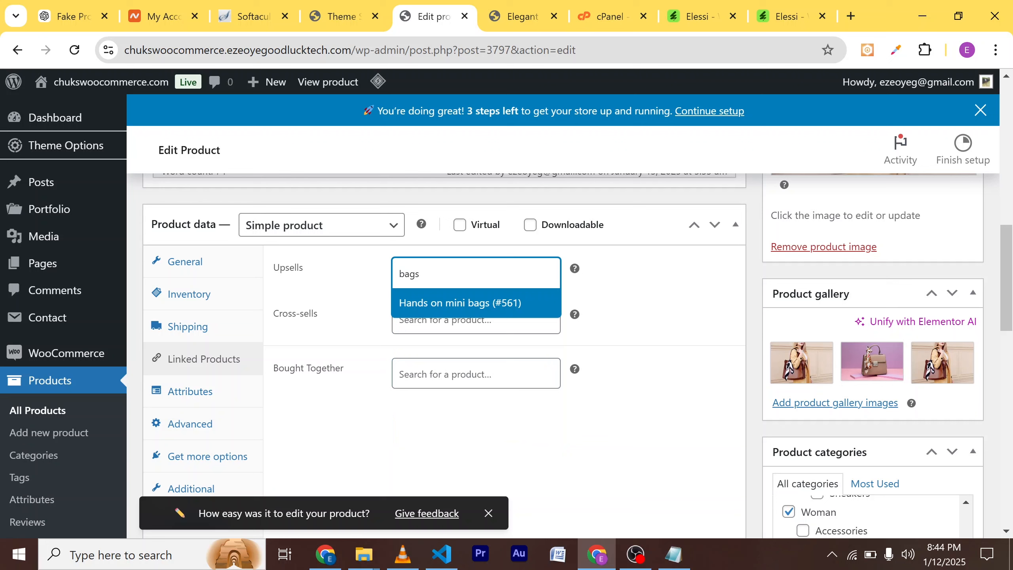
Add Hands on mini bags (#561) as an upsell and Colorful Jacket (#1253) as a cross-sell.
{"action": "key", "text": "Return"}
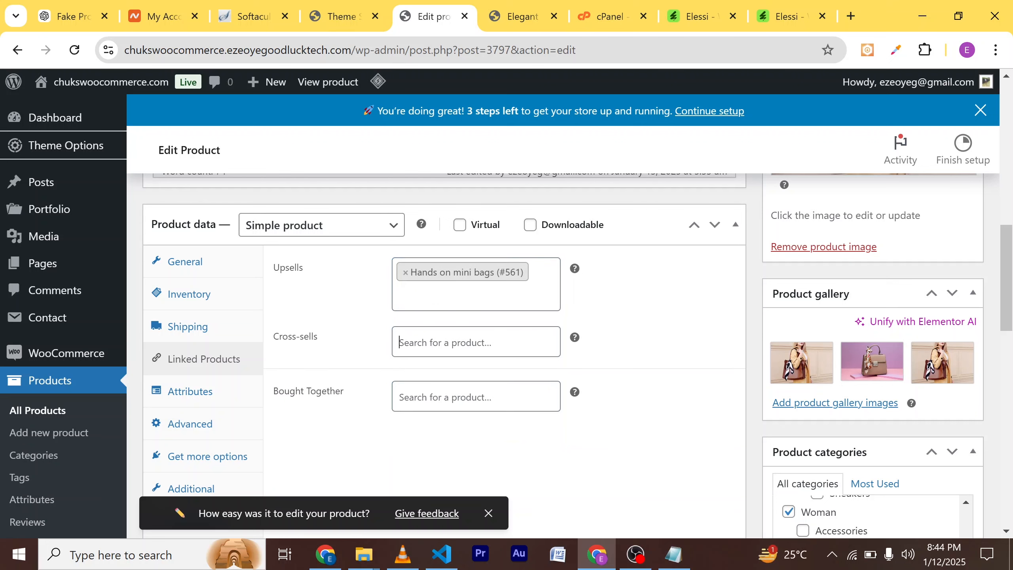
{"action": "left_click", "coordinate": [400, 343]}
{"action": "type", "text": "jac"}
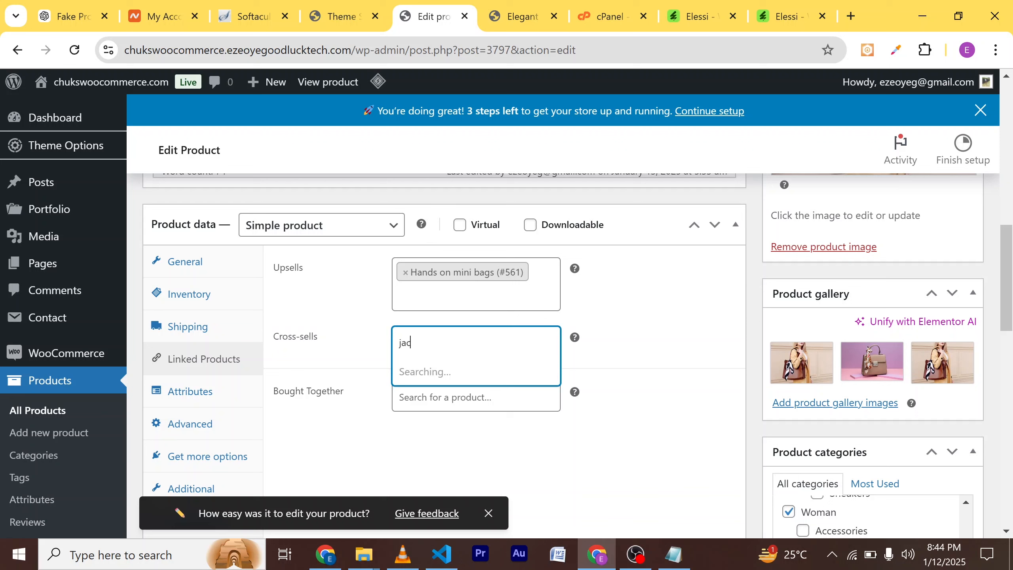
{"action": "type", "text": "ket"}
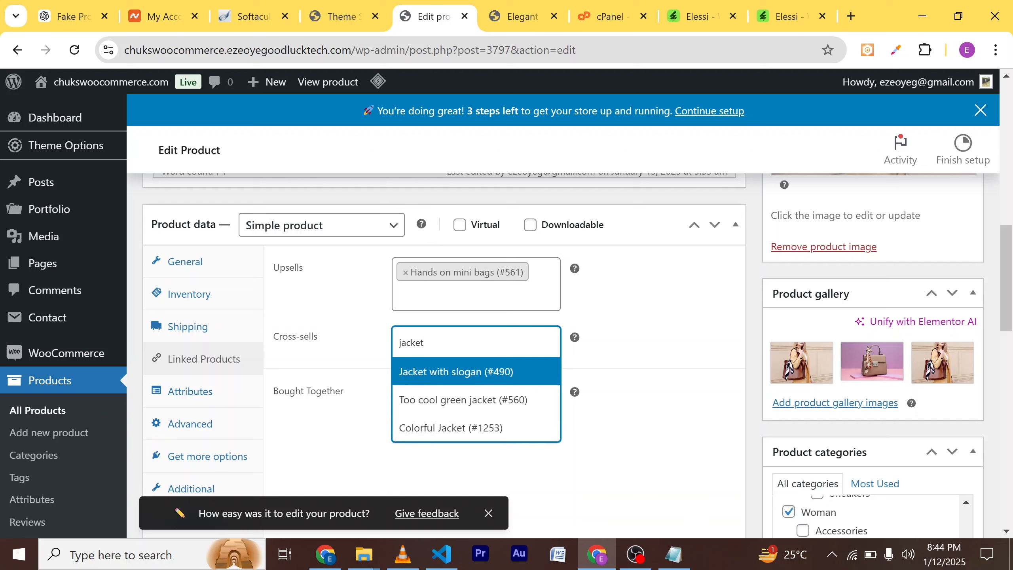
{"action": "key", "text": "Down"}
{"action": "key", "text": "Down"}
{"action": "key", "text": "Return"}
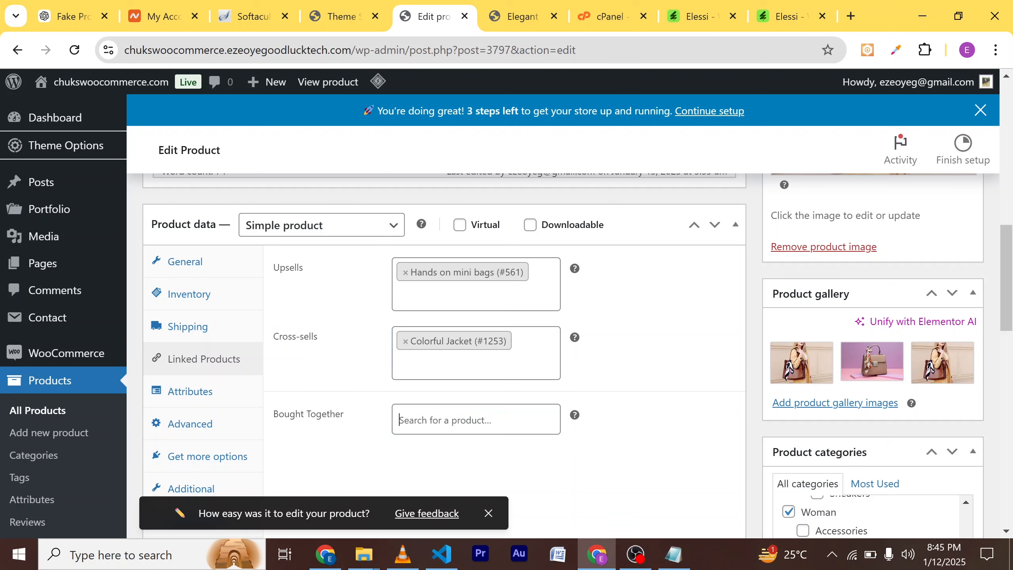
Add Hands on mini bags (#561) and Colorful Jacket (#1253) as Bought Together products for the handbag.
{"action": "left_click", "coordinate": [400, 420]}
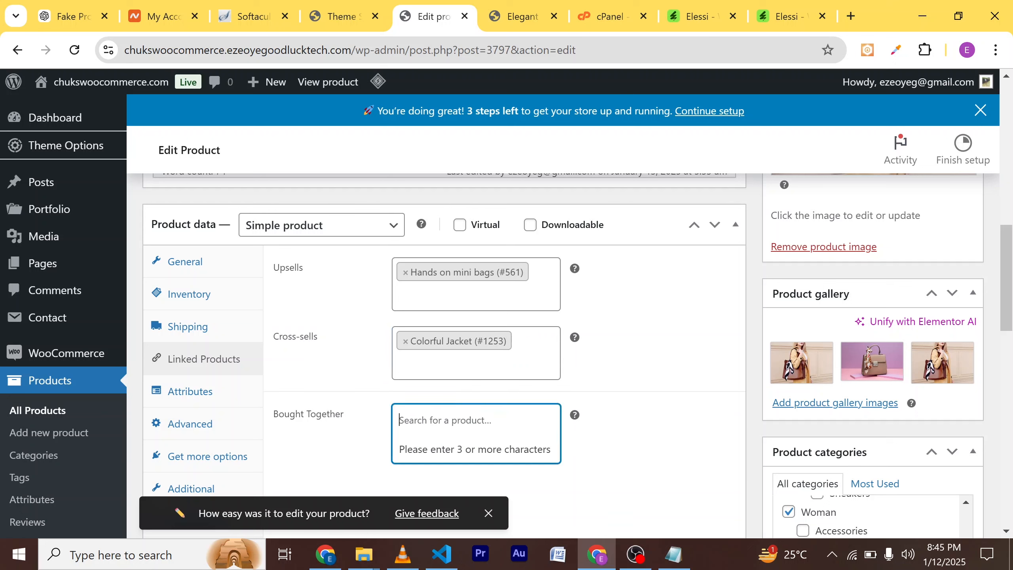
{"action": "type", "text": "hand"}
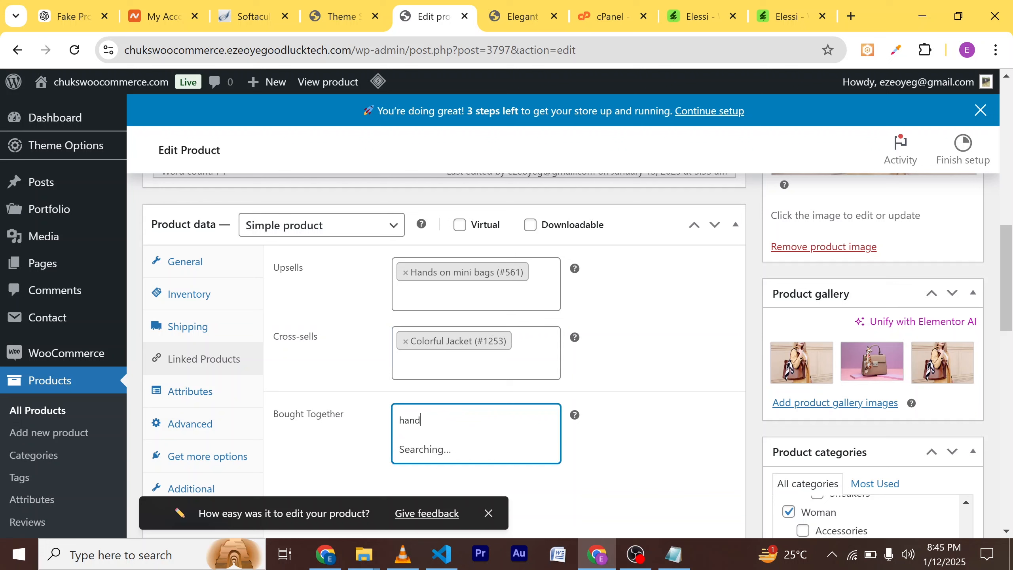
{"action": "type", "text": "s"}
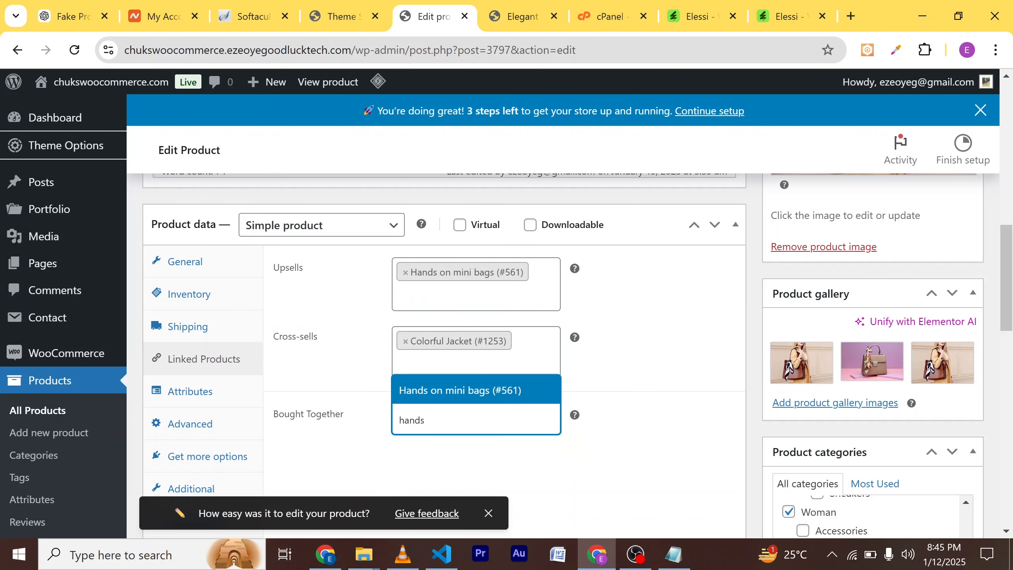
{"action": "key", "text": "Return"}
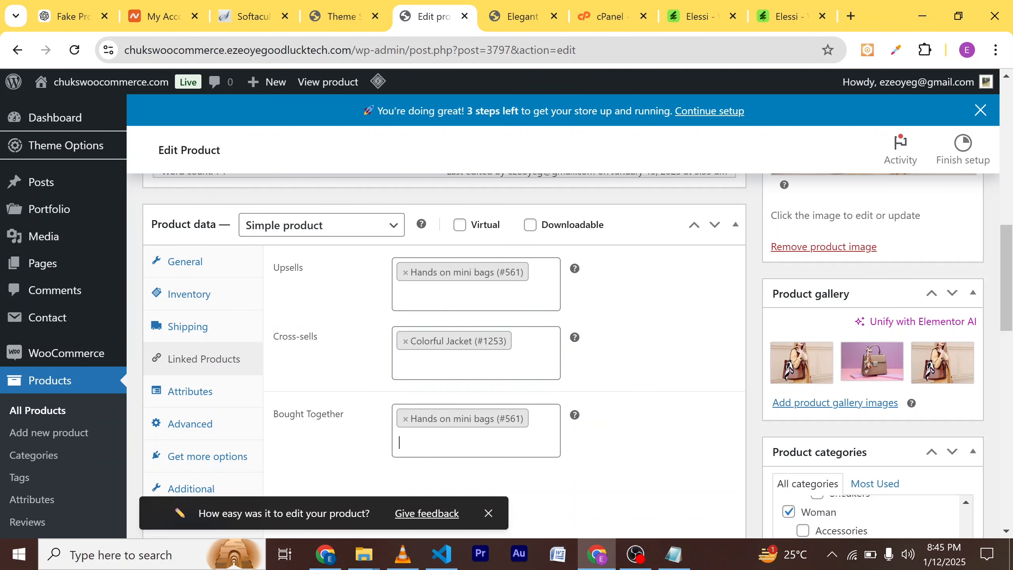
{"action": "type", "text": "colo"}
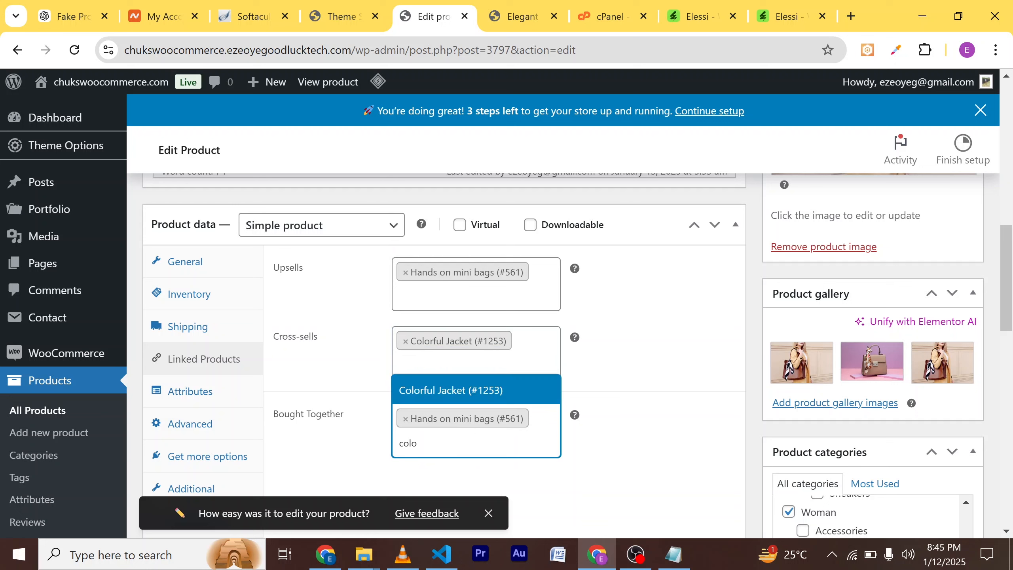
{"action": "key", "text": "Return"}
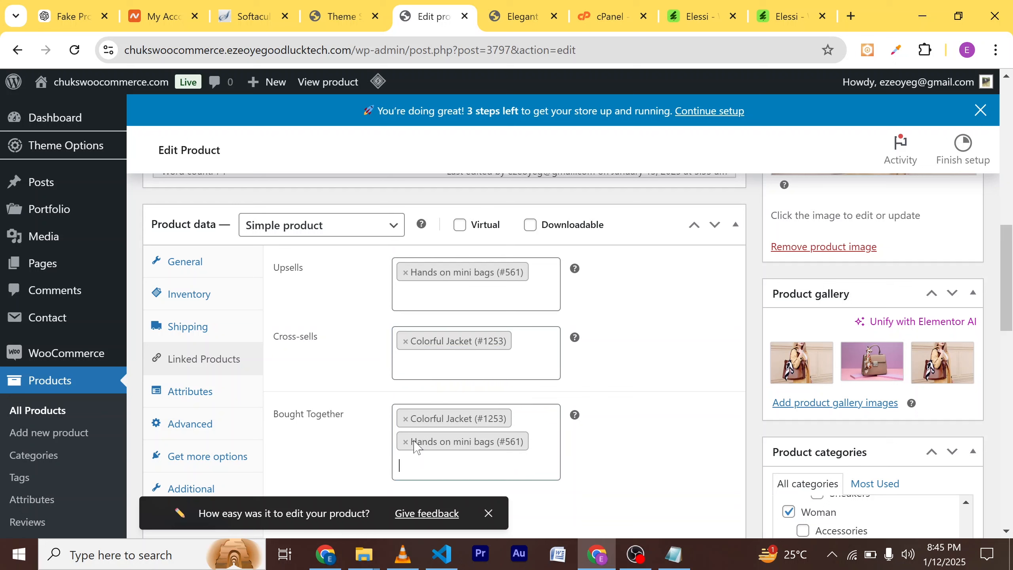
{"action": "type", "text": "sho"}
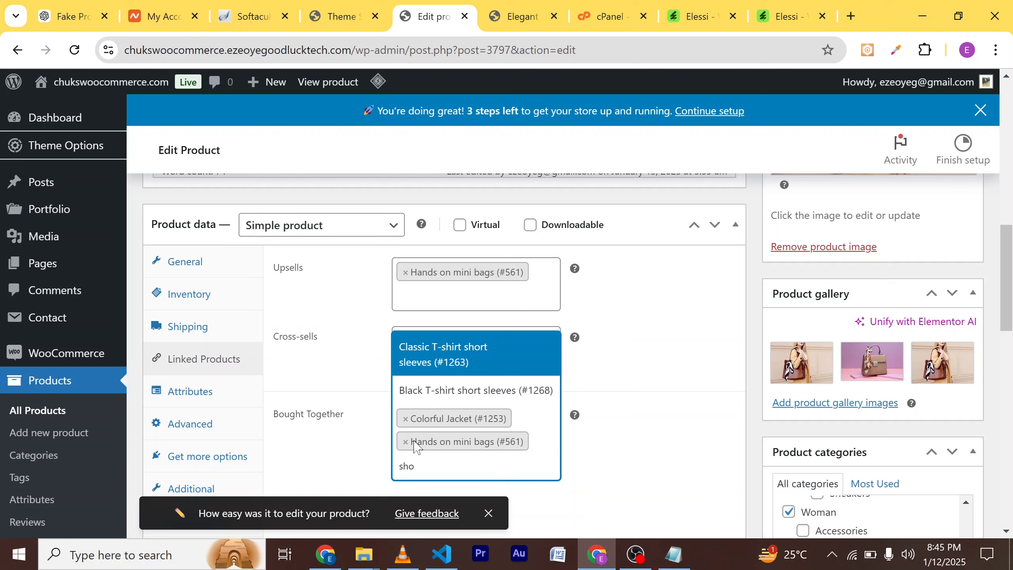
{"action": "key", "text": "BackSpace"}
{"action": "key", "text": "BackSpace"}
{"action": "key", "text": "BackSpace"}
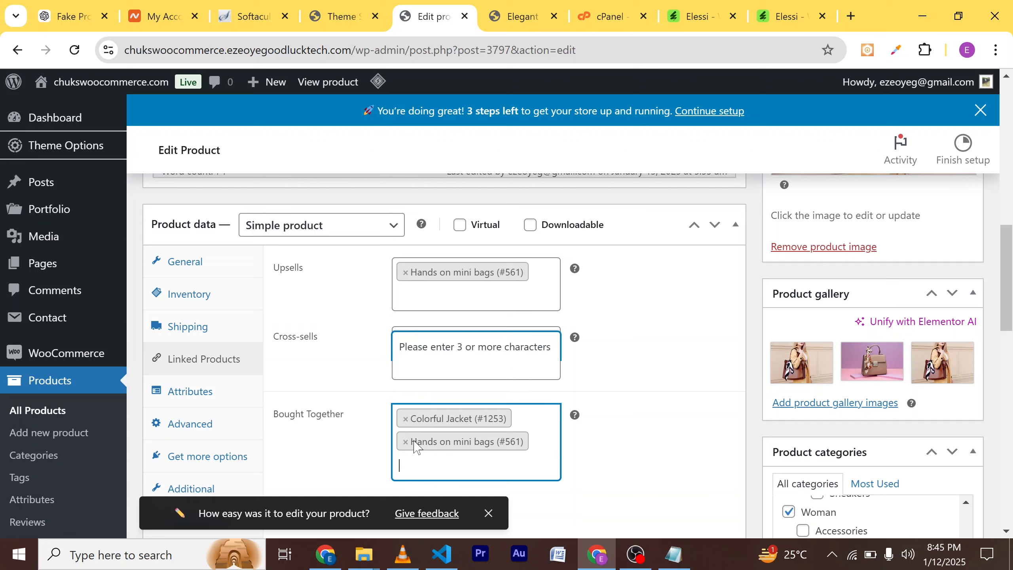
{"action": "type", "text": "jew"}
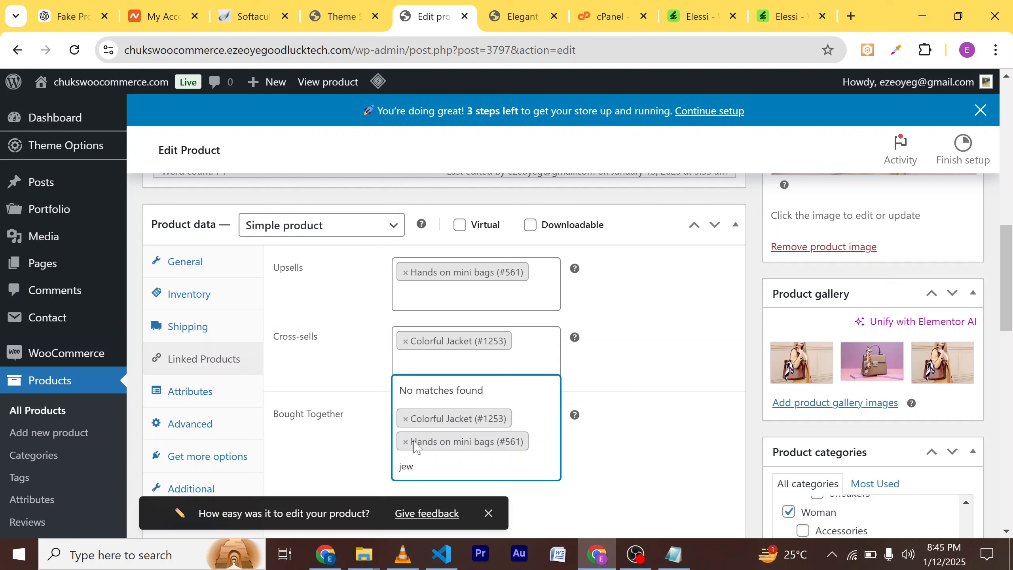
{"action": "key", "text": "BackSpace"}
{"action": "key", "text": "BackSpace"}
{"action": "key", "text": "BackSpace"}
Add Classic T-shirt short sleeves (#1263) to the handbag's Bought Together products.
{"action": "type", "text": "sho"}
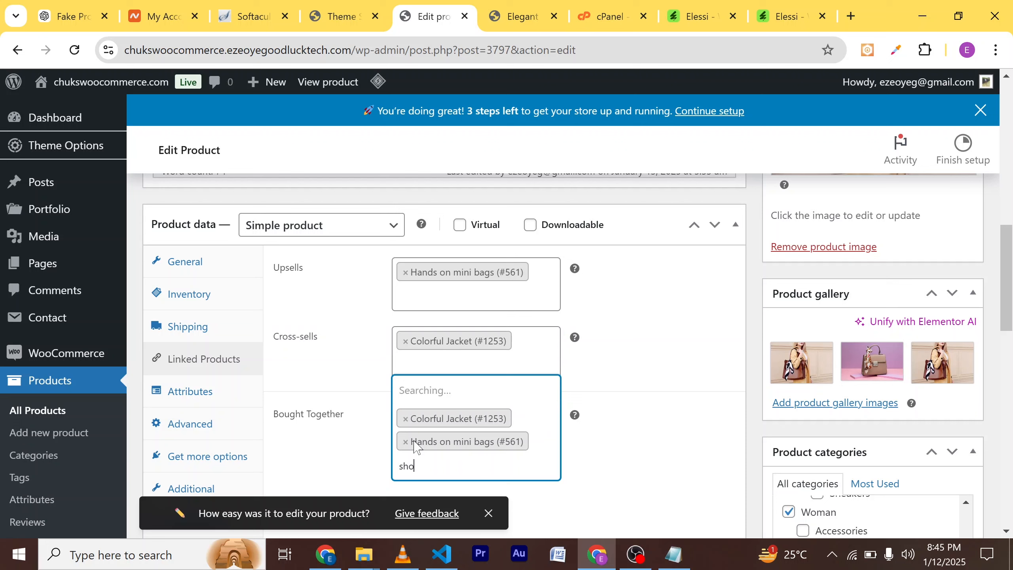
{"action": "type", "text": "es"}
{"action": "key", "text": "BackSpace"}
{"action": "key", "text": "BackSpace"}
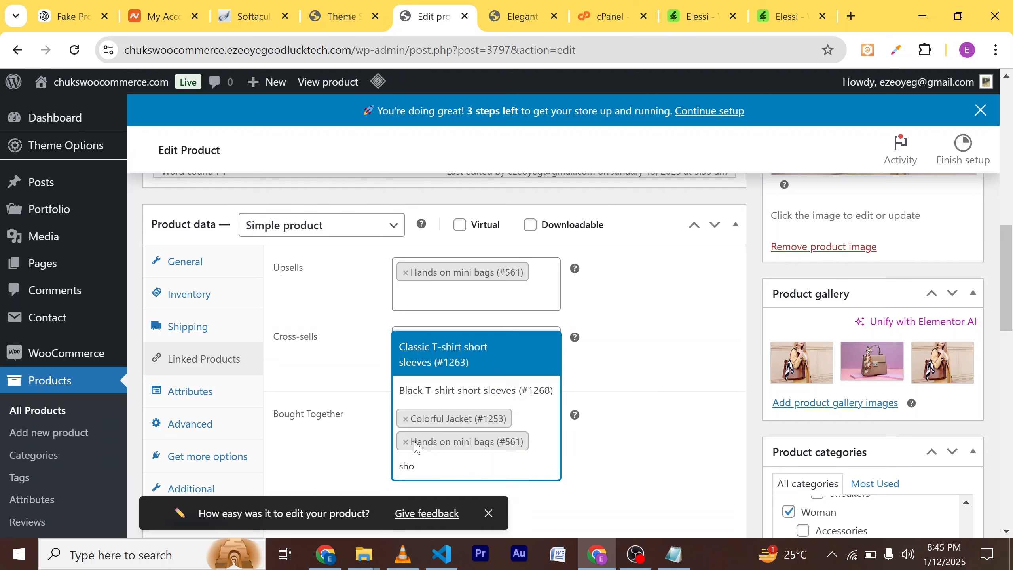
{"action": "key", "text": "Return"}
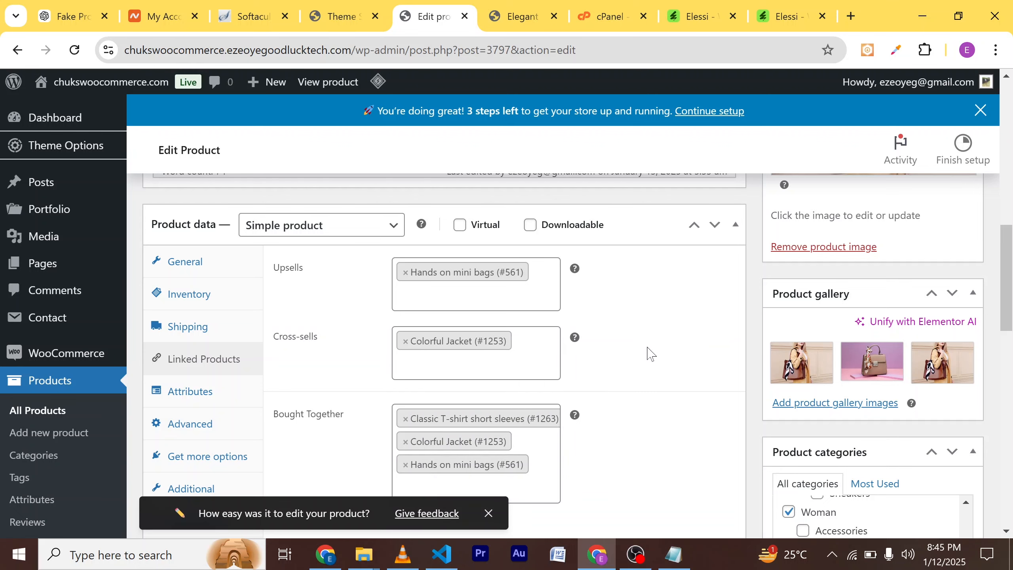
Update the handbag product to save its linked product selections.
{"action": "scroll", "coordinate": [649, 355], "scroll_direction": "down", "scroll_amount": 10}
{"action": "scroll", "coordinate": [649, 365], "scroll_direction": "up", "scroll_amount": 10}
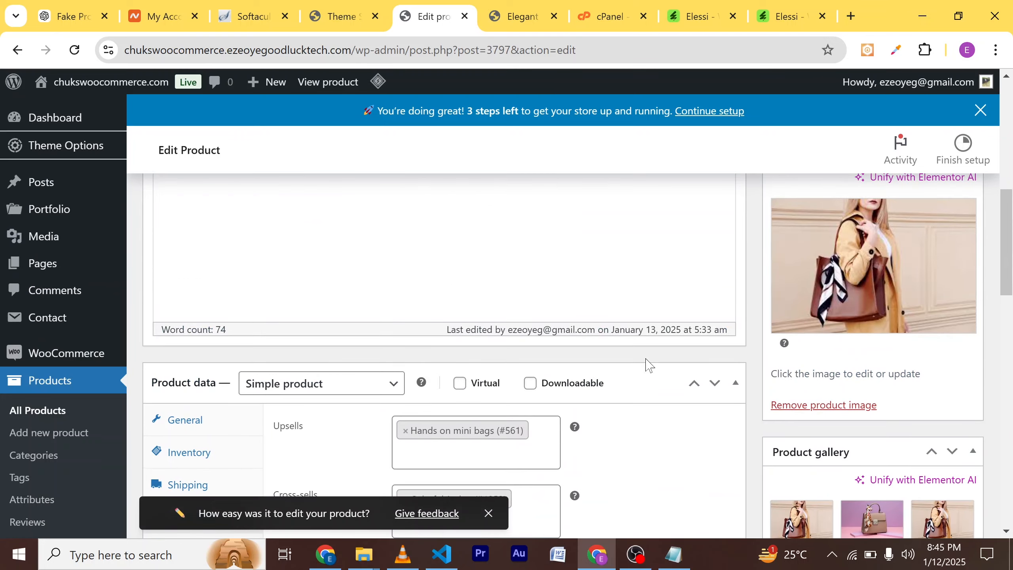
{"action": "scroll", "coordinate": [649, 364], "scroll_direction": "up", "scroll_amount": 10}
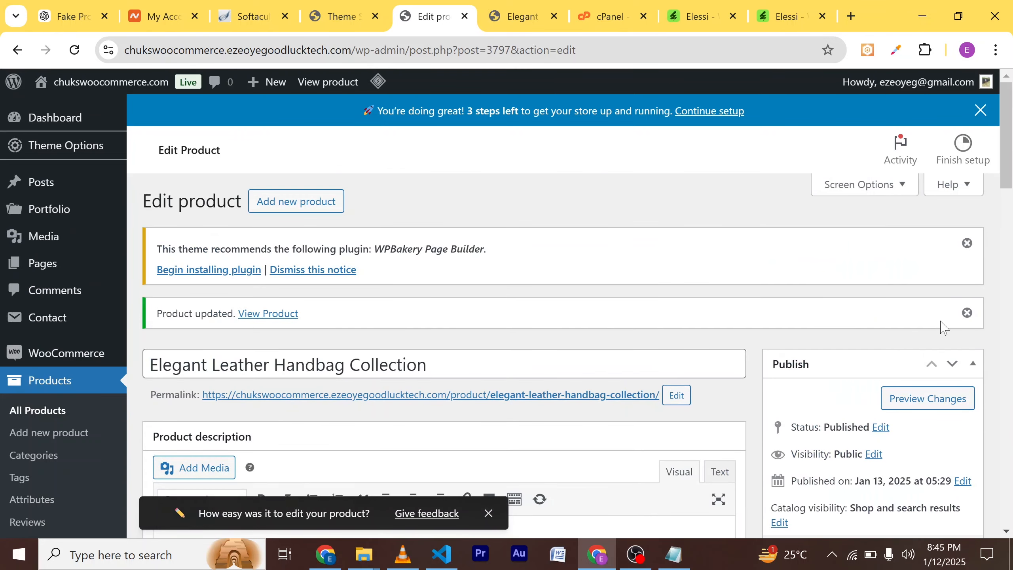
{"action": "scroll", "coordinate": [944, 328], "scroll_direction": "down", "scroll_amount": 5}
{"action": "left_click", "coordinate": [947, 340]}
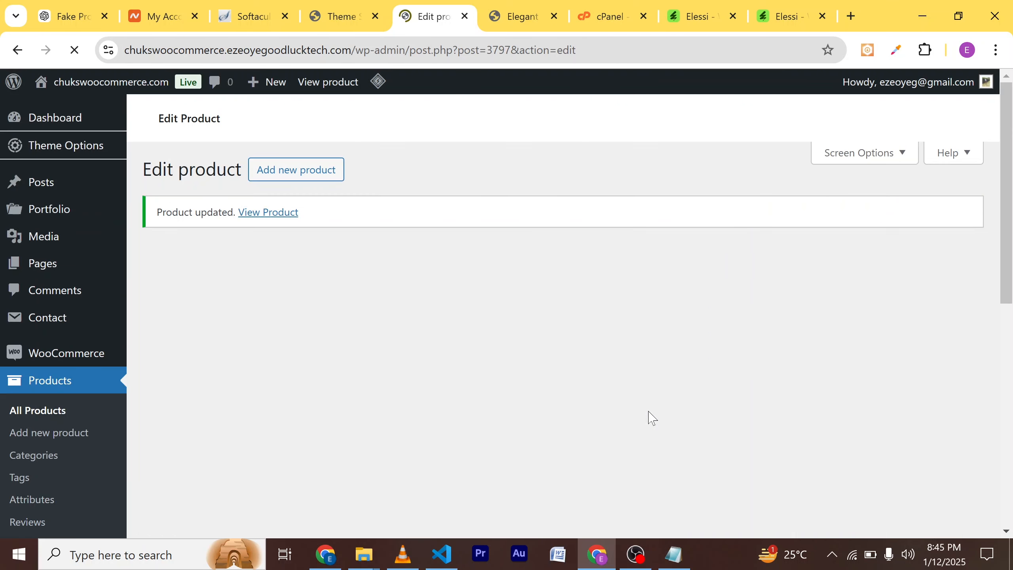
{"action": "scroll", "coordinate": [554, 425], "scroll_direction": "down", "scroll_amount": 9}
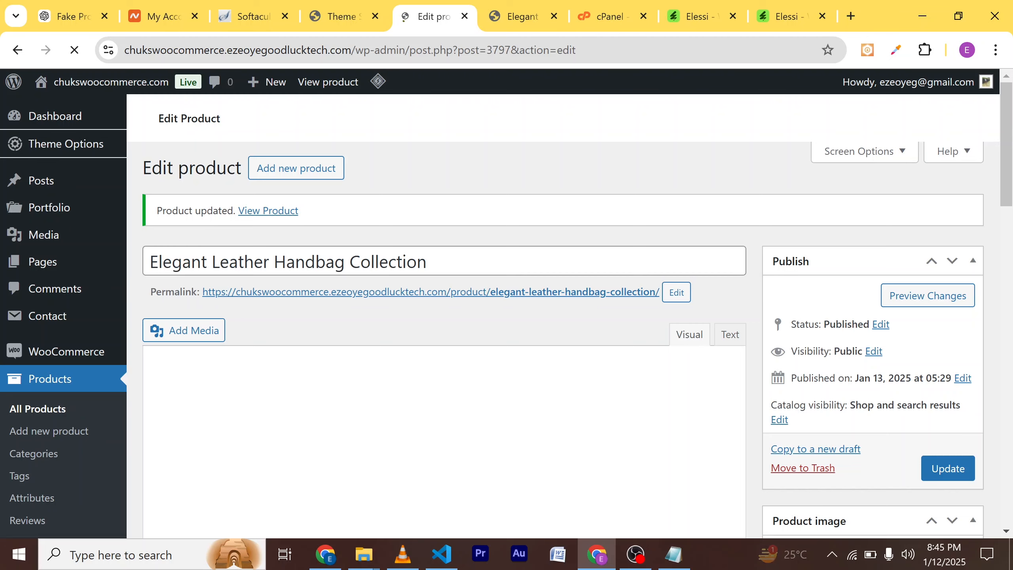
{"action": "scroll", "coordinate": [502, 157], "scroll_direction": "up", "scroll_amount": 6}
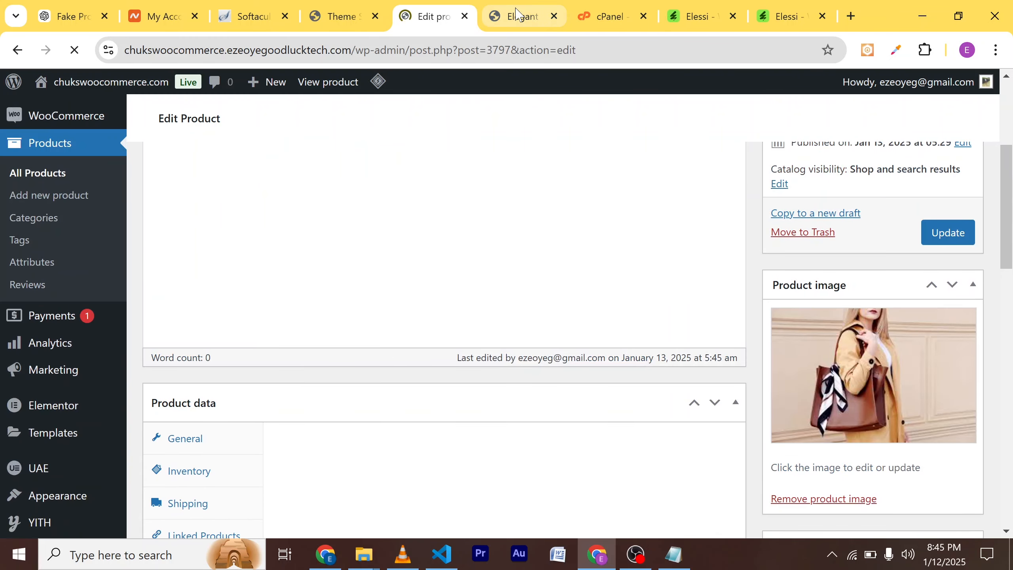
Return to the live handbag page, dismiss the Recommended Products popup, and reload the page.
{"action": "left_click", "coordinate": [517, 16]}
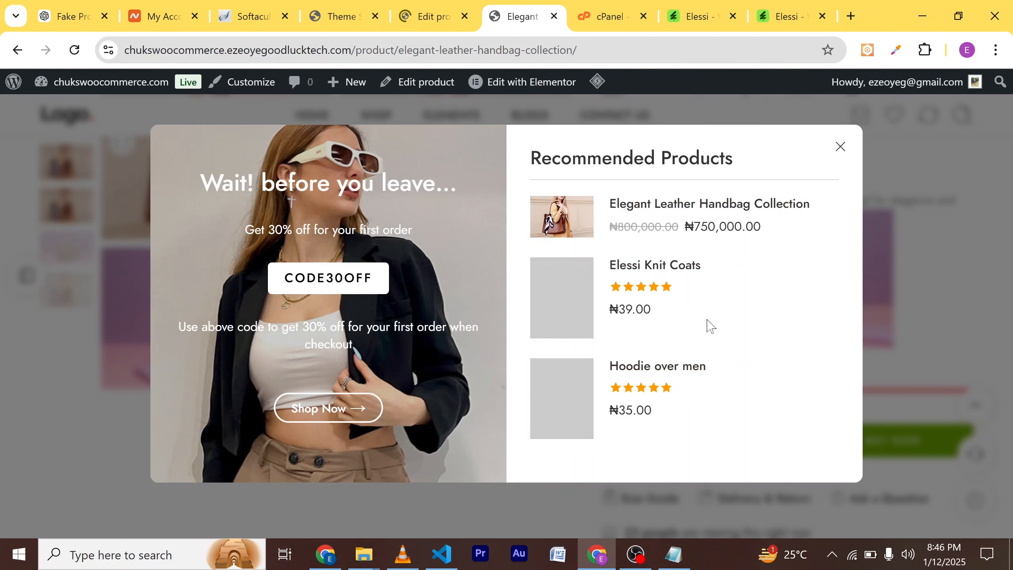
{"action": "left_click", "coordinate": [841, 148]}
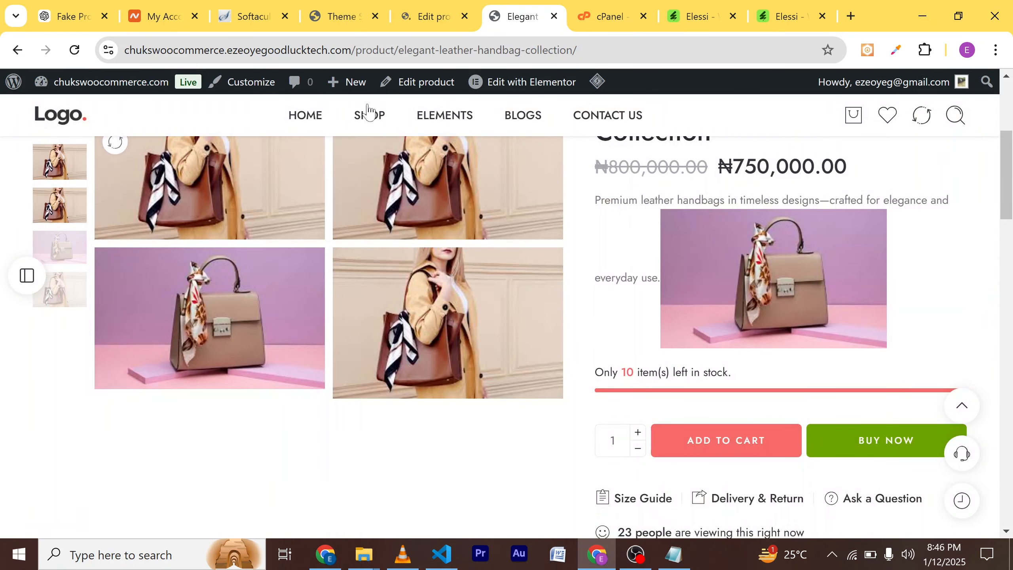
{"action": "left_click", "coordinate": [74, 51]}
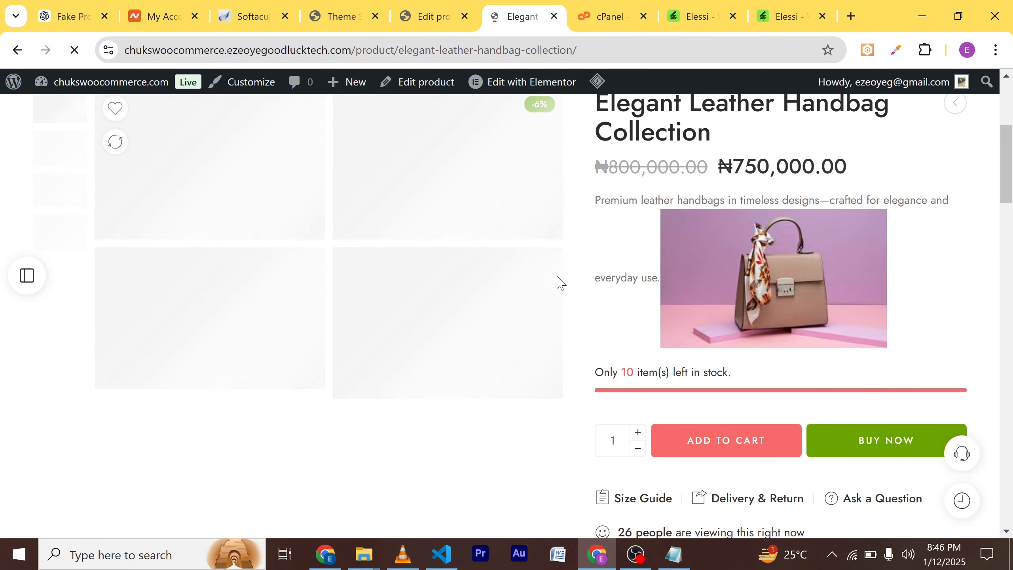
Examine the live handbag page's Bought Together bundle, description, SKU and tags, and the "You may also like" upsell section.
{"action": "scroll", "coordinate": [588, 285], "scroll_direction": "down", "scroll_amount": 10}
{"action": "scroll", "coordinate": [584, 288], "scroll_direction": "down", "scroll_amount": 3}
{"action": "scroll", "coordinate": [271, 317], "scroll_direction": "up", "scroll_amount": 5}
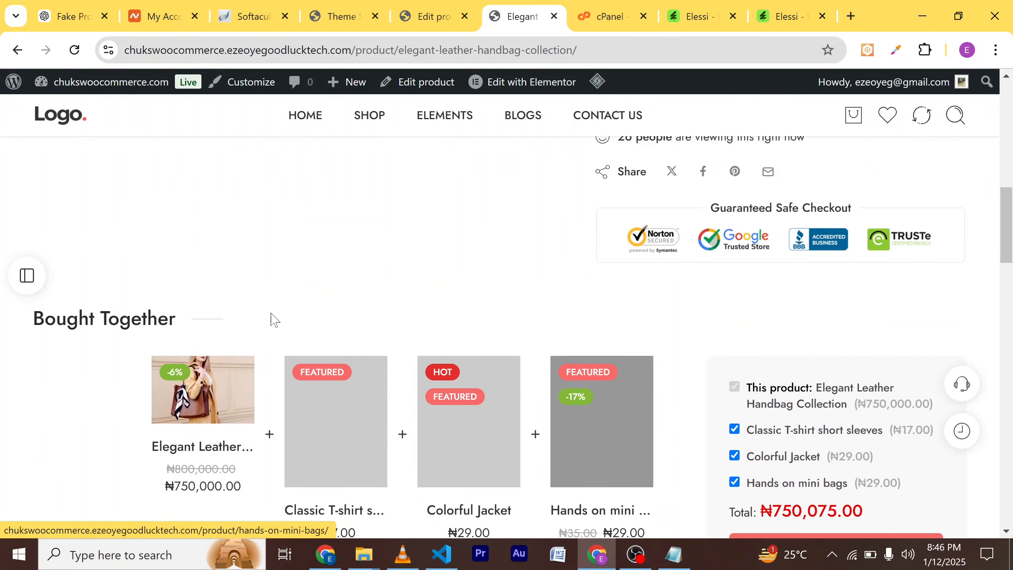
{"action": "scroll", "coordinate": [325, 294], "scroll_direction": "up", "scroll_amount": 8}
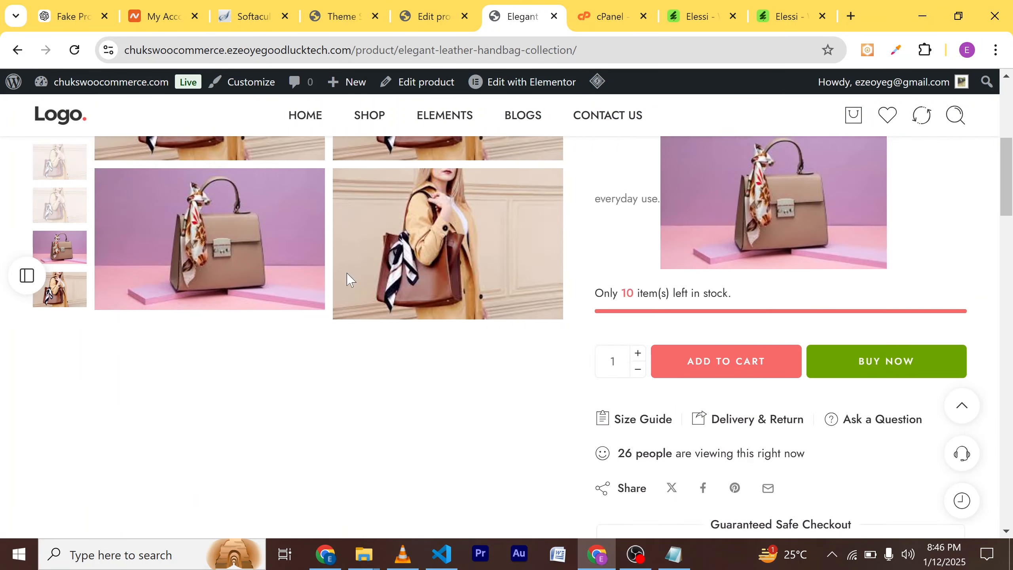
{"action": "scroll", "coordinate": [403, 283], "scroll_direction": "down", "scroll_amount": 15}
{"action": "scroll", "coordinate": [435, 283], "scroll_direction": "down", "scroll_amount": 15}
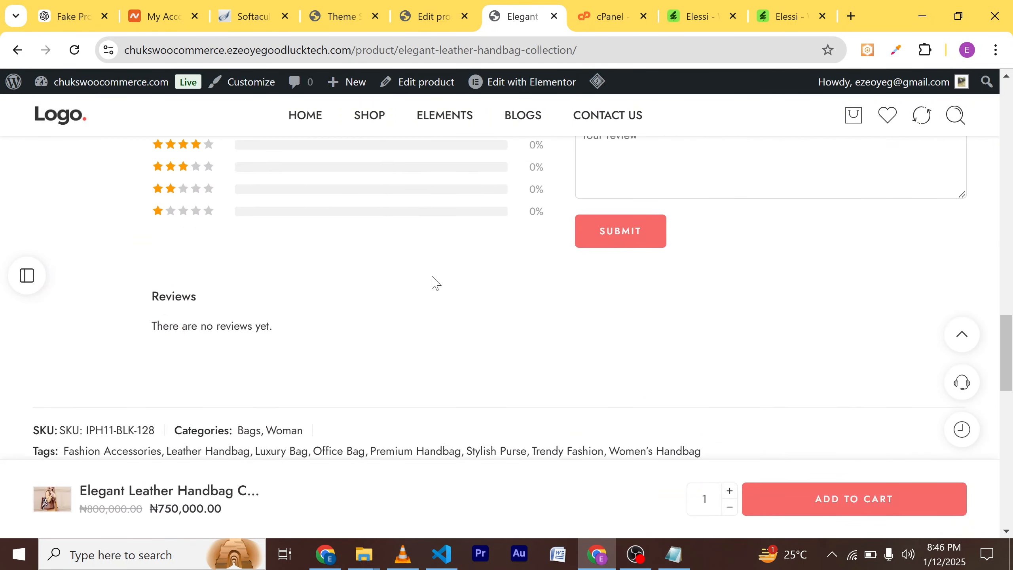
{"action": "scroll", "coordinate": [436, 282], "scroll_direction": "up", "scroll_amount": 6}
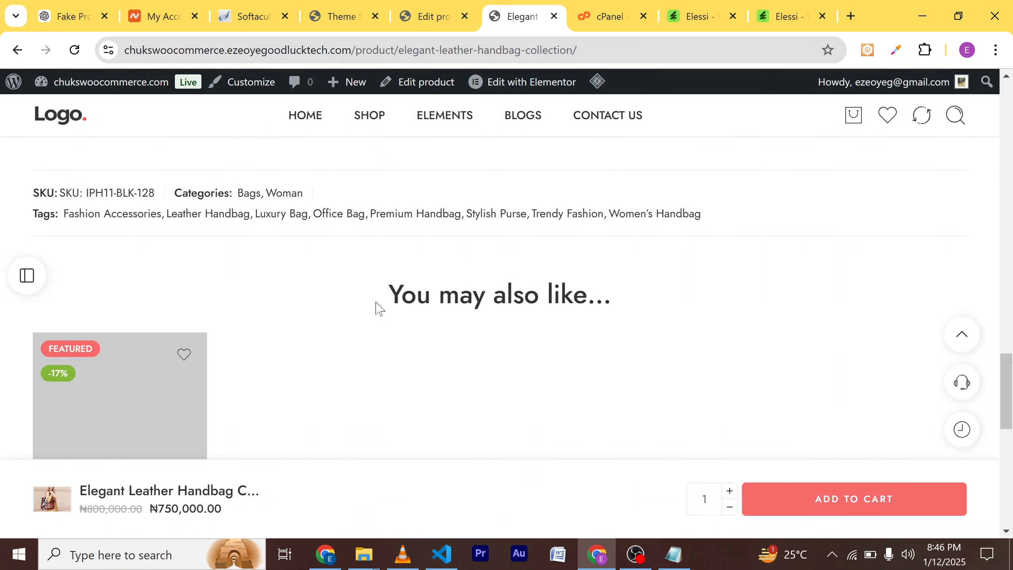
{"action": "scroll", "coordinate": [375, 308], "scroll_direction": "down", "scroll_amount": 6}
{"action": "scroll", "coordinate": [328, 302], "scroll_direction": "up", "scroll_amount": 12}
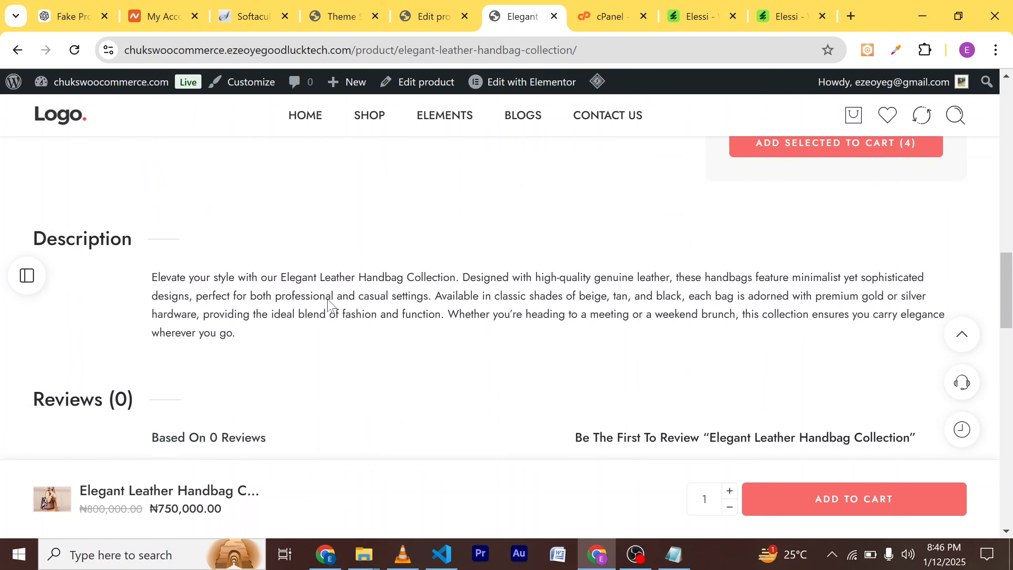
{"action": "scroll", "coordinate": [328, 302], "scroll_direction": "up", "scroll_amount": 8}
{"action": "scroll", "coordinate": [328, 302], "scroll_direction": "down", "scroll_amount": 1}
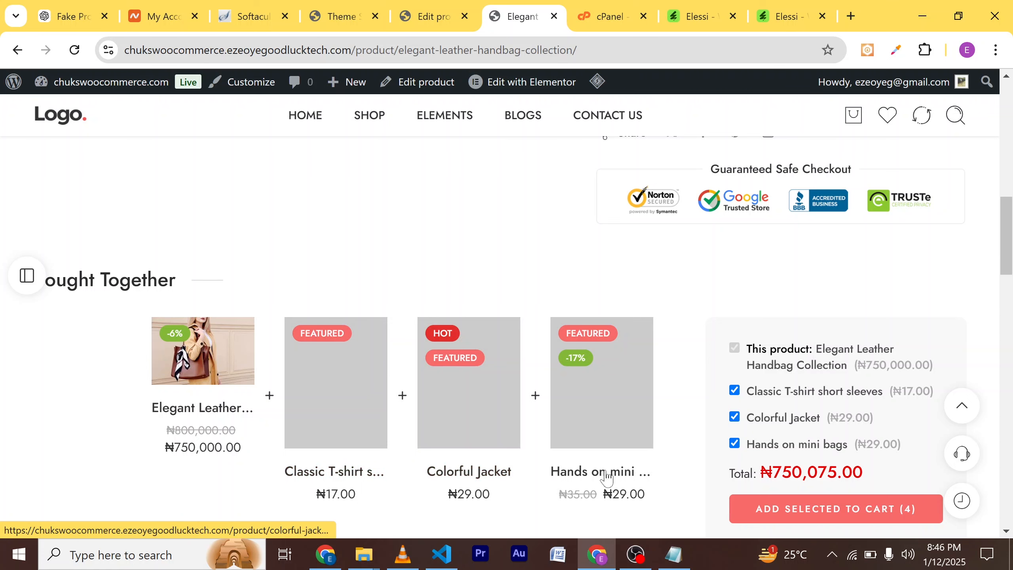
{"action": "scroll", "coordinate": [509, 367], "scroll_direction": "up", "scroll_amount": 5}
{"action": "scroll", "coordinate": [552, 344], "scroll_direction": "down", "scroll_amount": 5}
{"action": "scroll", "coordinate": [510, 353], "scroll_direction": "down", "scroll_amount": 3}
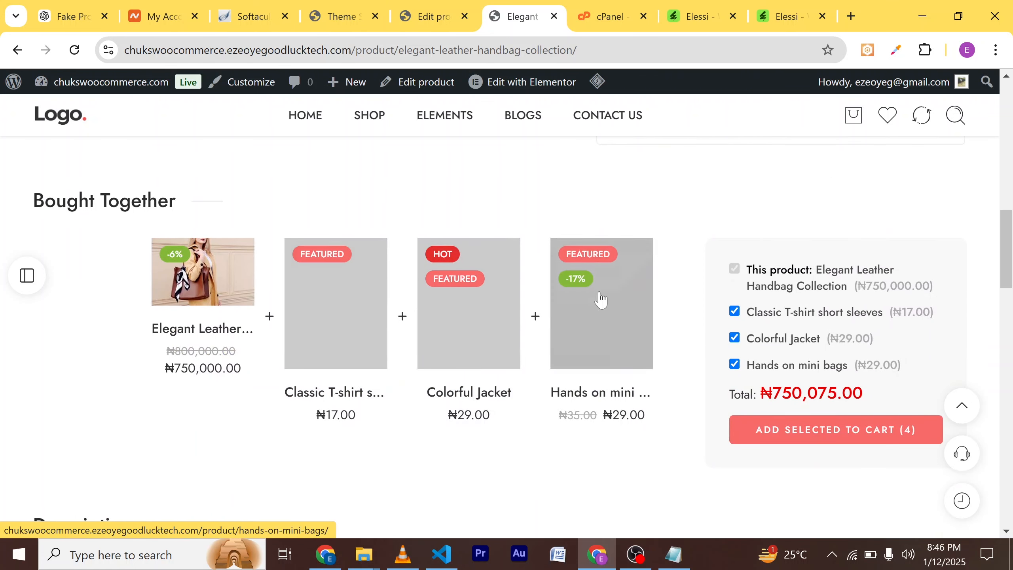
{"action": "scroll", "coordinate": [599, 301], "scroll_direction": "up", "scroll_amount": 8}
{"action": "scroll", "coordinate": [424, 386], "scroll_direction": "up", "scroll_amount": 3}
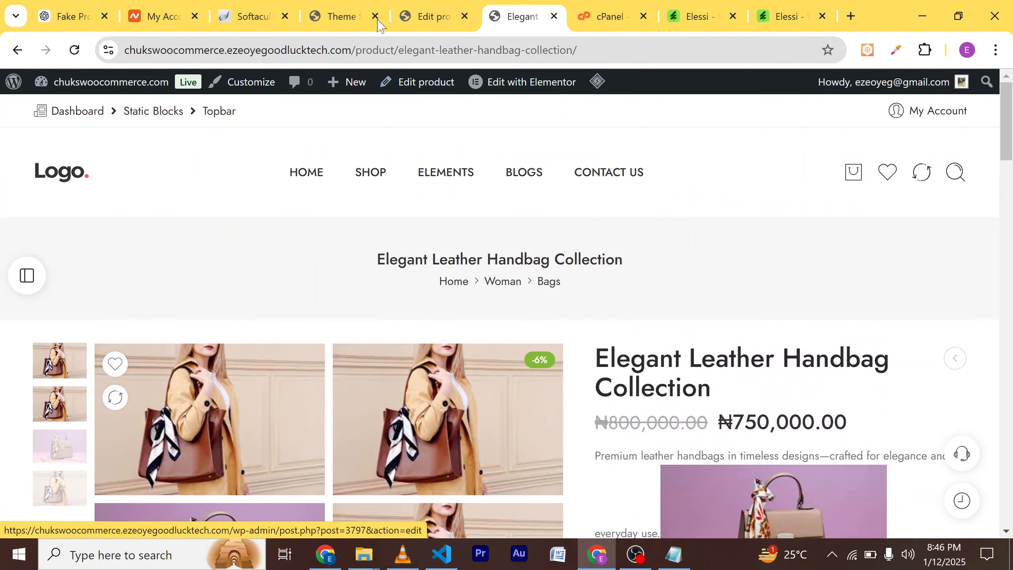
Return to the handbag product editor and review the product attribute options and the blank new attribute's name and value fields.
{"action": "left_click", "coordinate": [428, 18]}
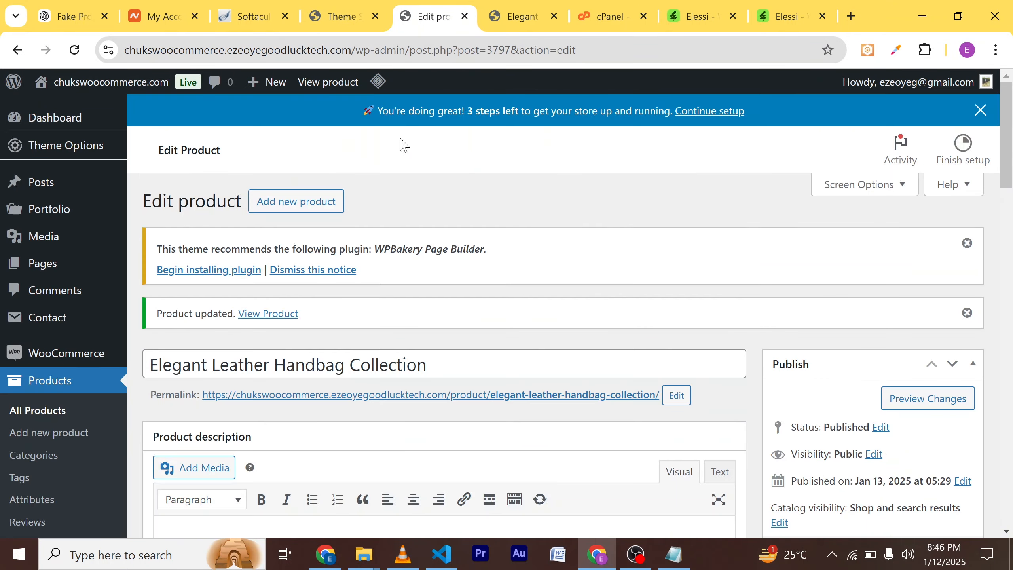
{"action": "scroll", "coordinate": [386, 316], "scroll_direction": "down", "scroll_amount": 6}
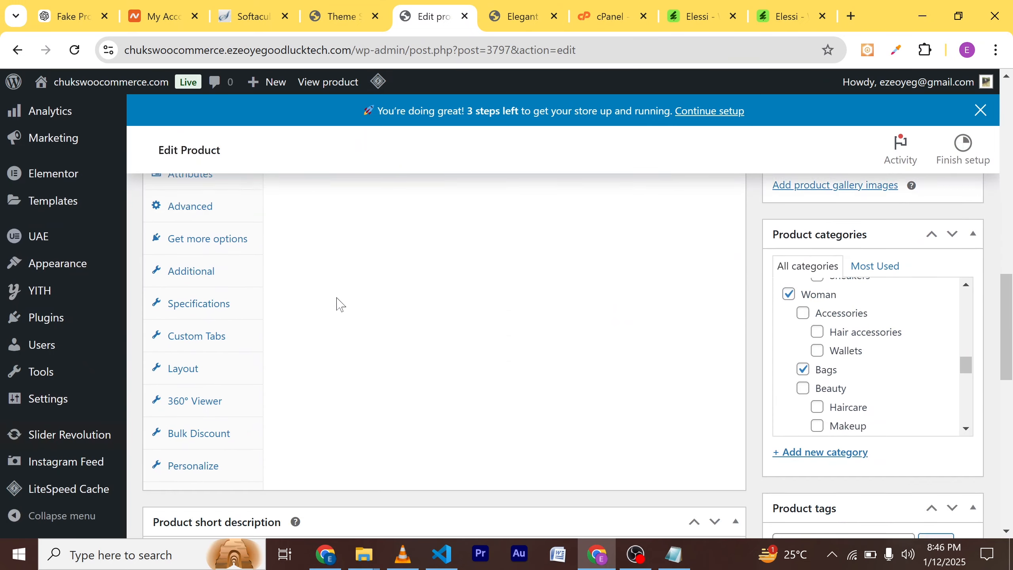
{"action": "scroll", "coordinate": [336, 303], "scroll_direction": "up", "scroll_amount": 4}
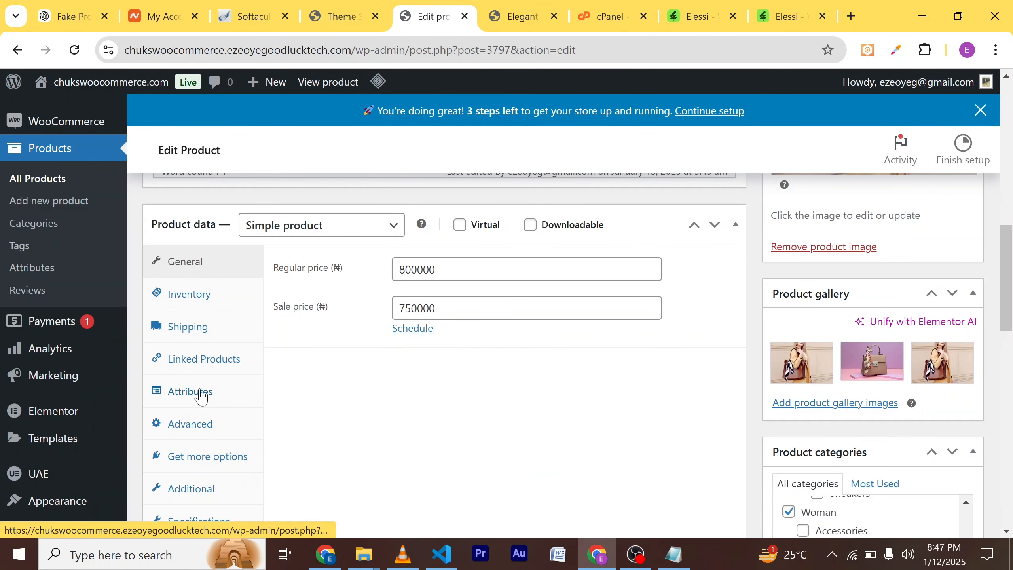
{"action": "left_click", "coordinate": [184, 401]}
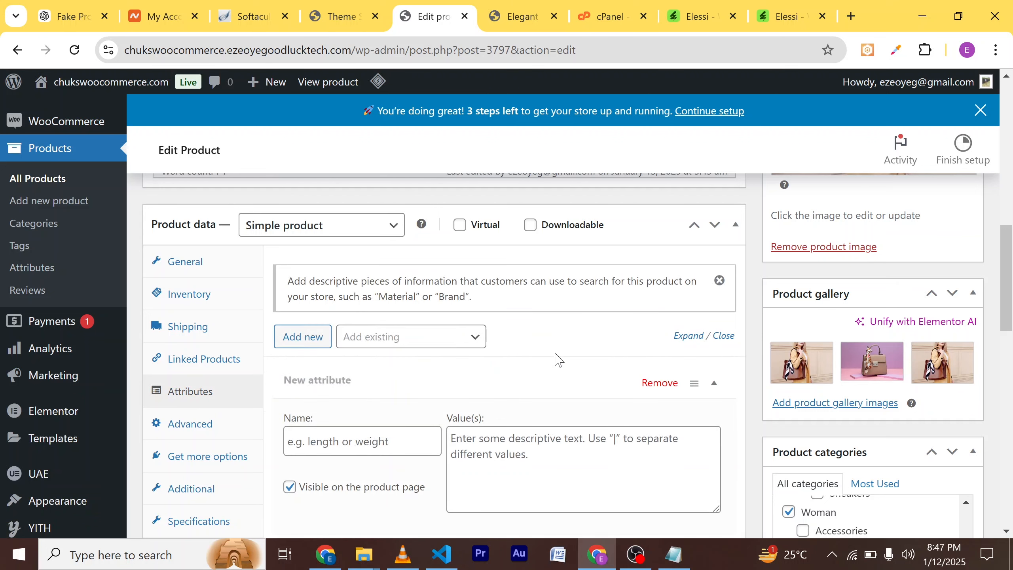
{"action": "scroll", "coordinate": [534, 359], "scroll_direction": "down", "scroll_amount": 4}
{"action": "scroll", "coordinate": [534, 358], "scroll_direction": "up", "scroll_amount": 1}
{"action": "scroll", "coordinate": [535, 359], "scroll_direction": "up", "scroll_amount": 1}
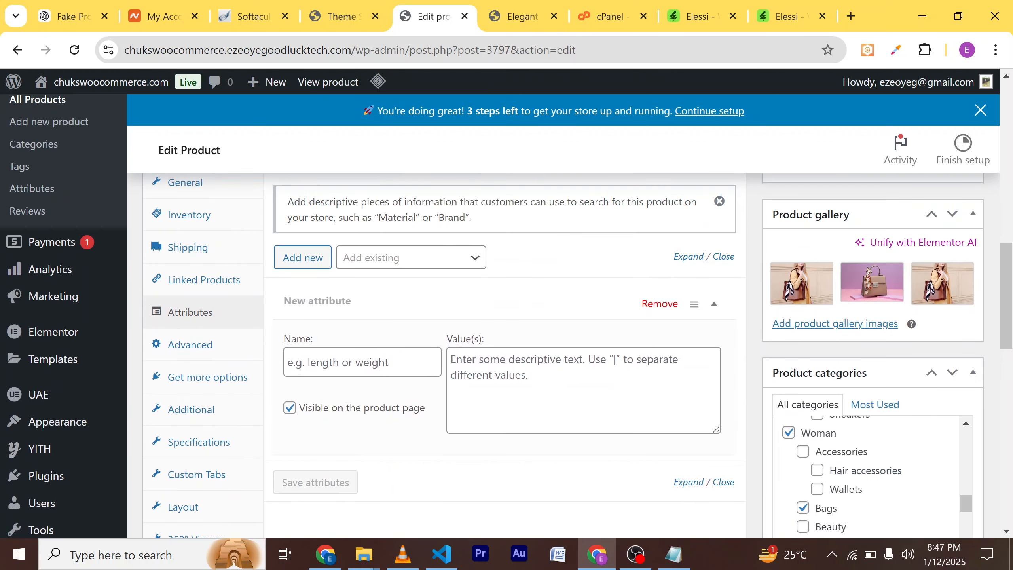
{"action": "scroll", "coordinate": [531, 343], "scroll_direction": "up", "scroll_amount": 4}
{"action": "scroll", "coordinate": [525, 421], "scroll_direction": "down", "scroll_amount": 2}
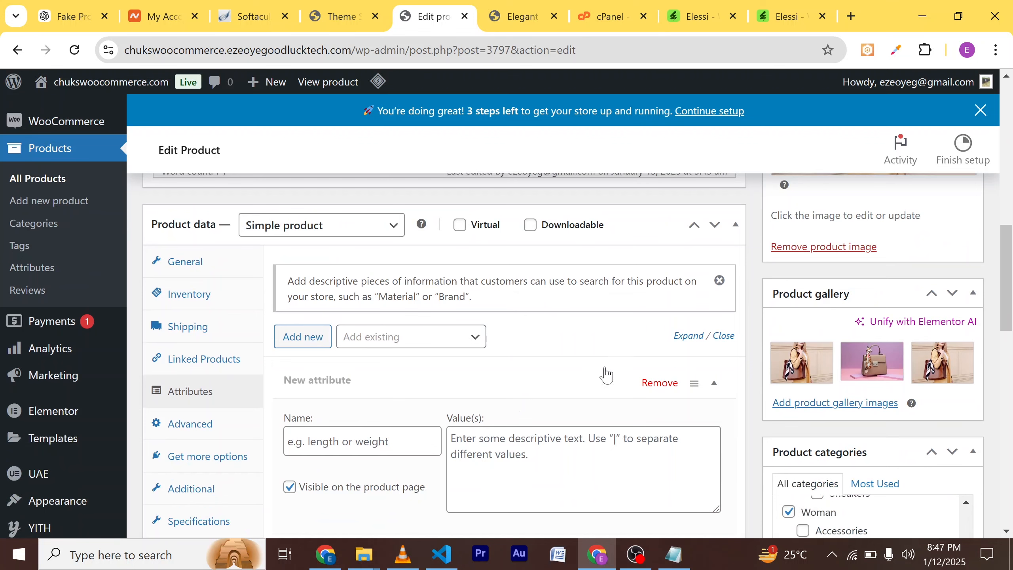
{"action": "scroll", "coordinate": [384, 441], "scroll_direction": "down", "scroll_amount": 2}
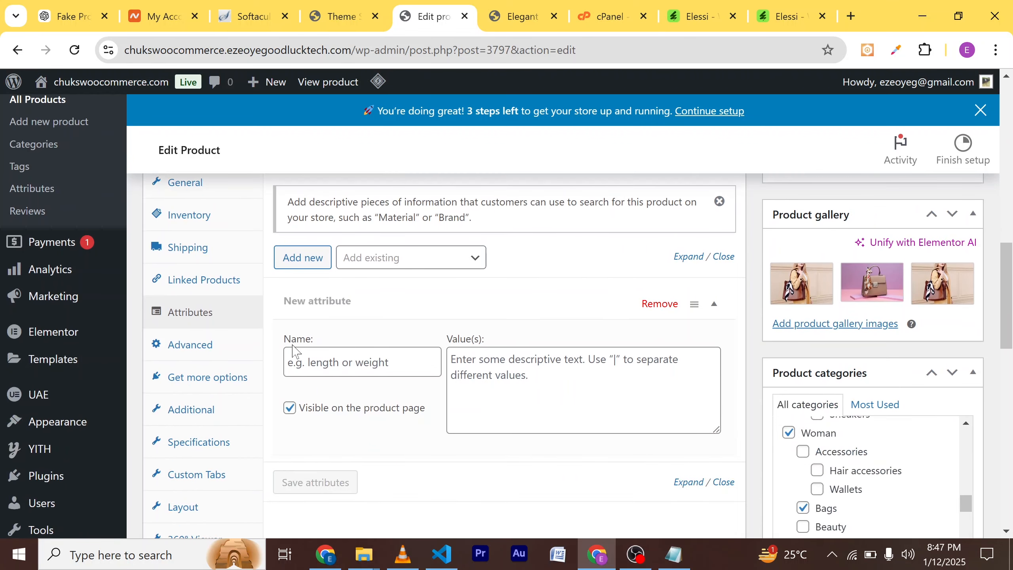
Review the handbag's advanced settings for purchase note, menu order and reviews, and the recommended extensions under more options.
{"action": "left_click", "coordinate": [211, 348]}
{"action": "scroll", "coordinate": [519, 379], "scroll_direction": "up", "scroll_amount": 4}
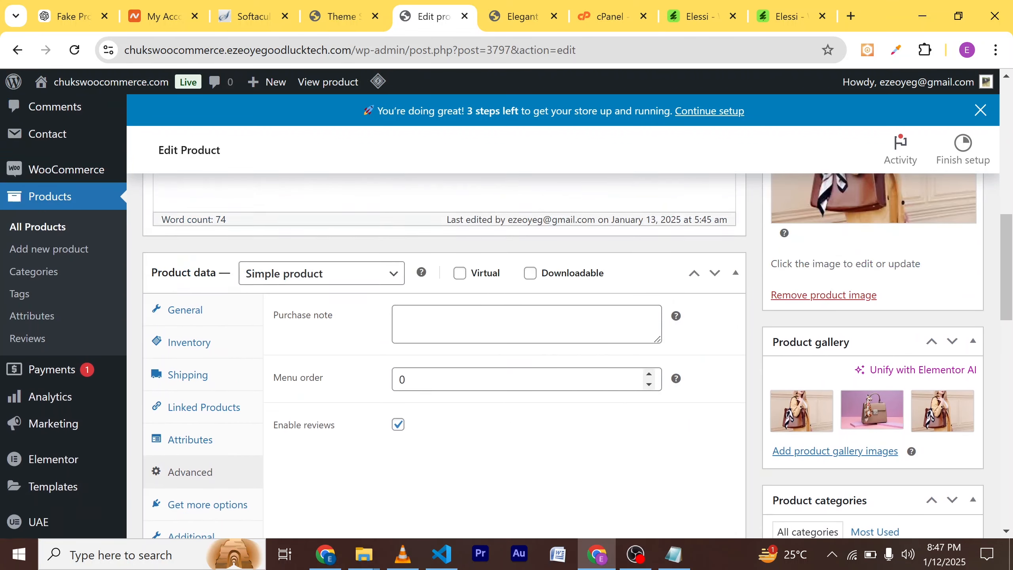
{"action": "scroll", "coordinate": [507, 398], "scroll_direction": "down", "scroll_amount": 2}
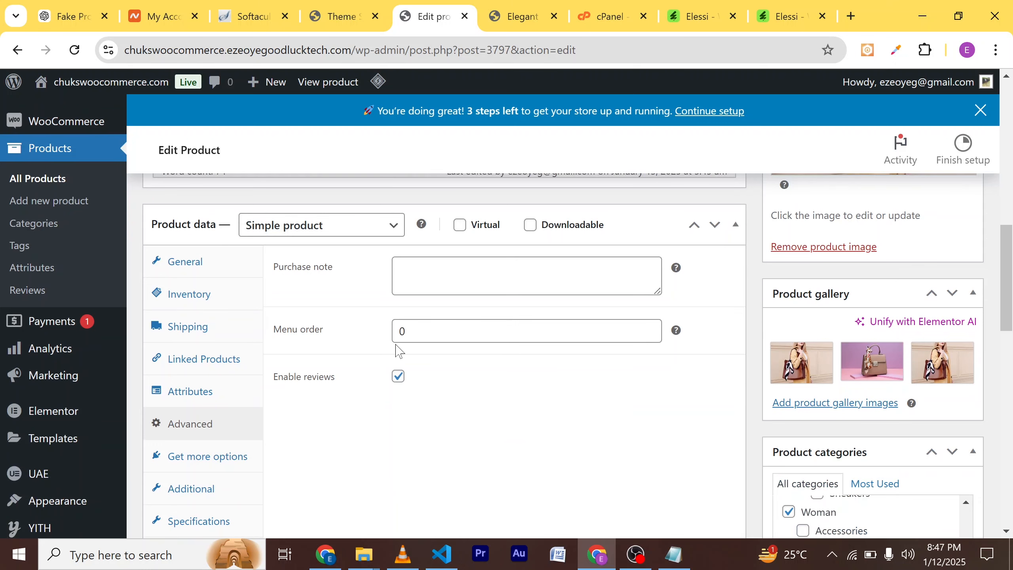
{"action": "left_click", "coordinate": [459, 288]}
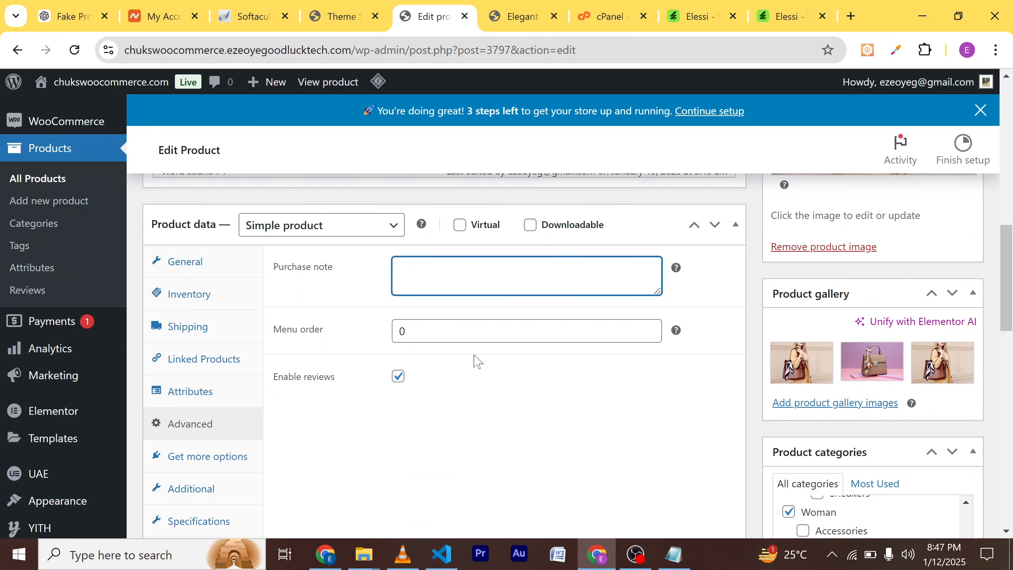
{"action": "scroll", "coordinate": [474, 362], "scroll_direction": "down", "scroll_amount": 3}
{"action": "left_click", "coordinate": [201, 300]}
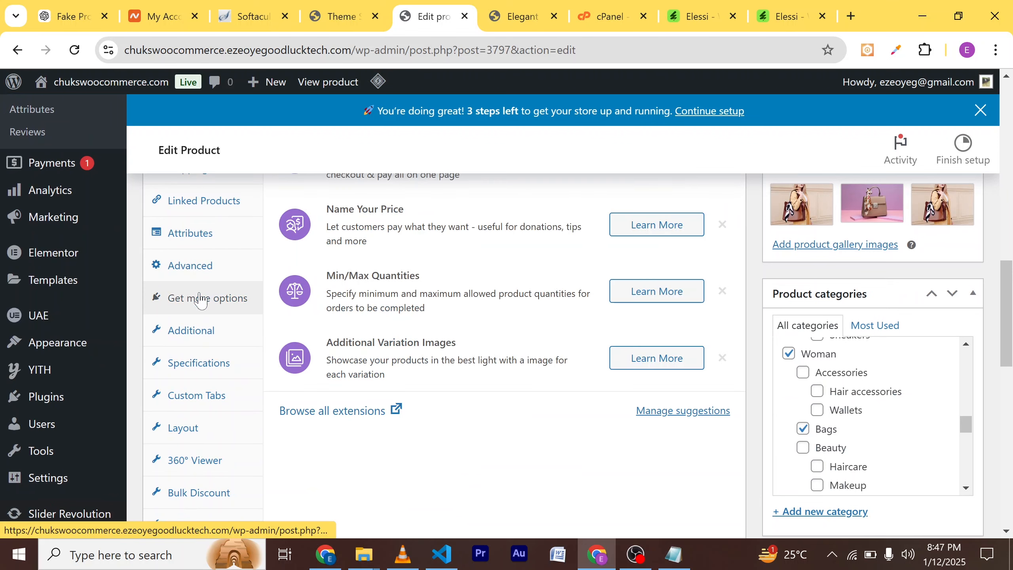
{"action": "scroll", "coordinate": [339, 347], "scroll_direction": "up", "scroll_amount": 3}
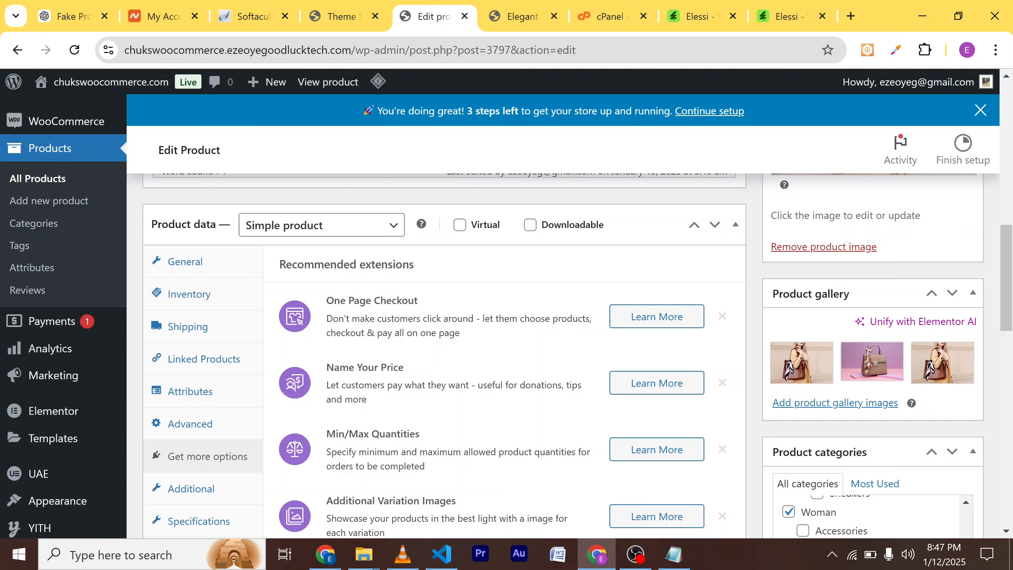
{"action": "scroll", "coordinate": [410, 368], "scroll_direction": "down", "scroll_amount": 2}
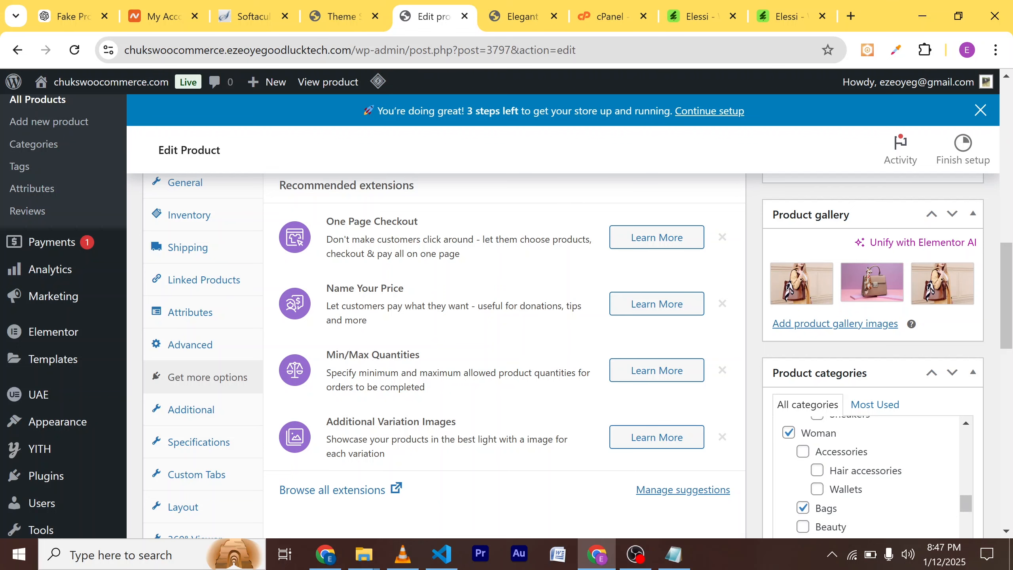
{"action": "scroll", "coordinate": [395, 340], "scroll_direction": "down", "scroll_amount": 4}
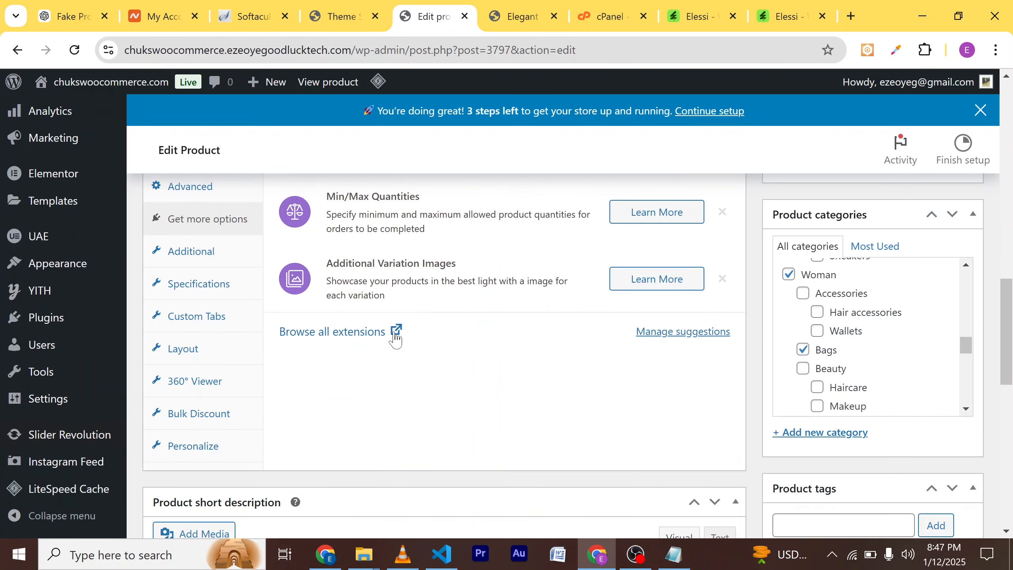
Examine the handbag's additional settings, including custom badge, video upload, video poster, product video link and video size.
{"action": "left_click", "coordinate": [188, 256]}
{"action": "scroll", "coordinate": [506, 316], "scroll_direction": "down", "scroll_amount": 5}
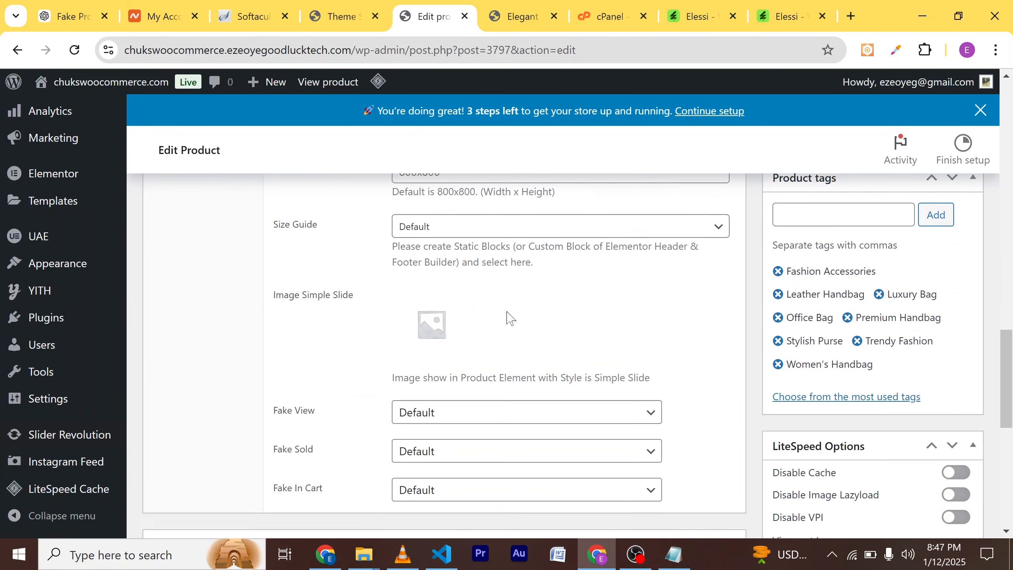
{"action": "scroll", "coordinate": [508, 319], "scroll_direction": "up", "scroll_amount": 8}
{"action": "scroll", "coordinate": [508, 320], "scroll_direction": "up", "scroll_amount": 6}
{"action": "scroll", "coordinate": [493, 402], "scroll_direction": "down", "scroll_amount": 2}
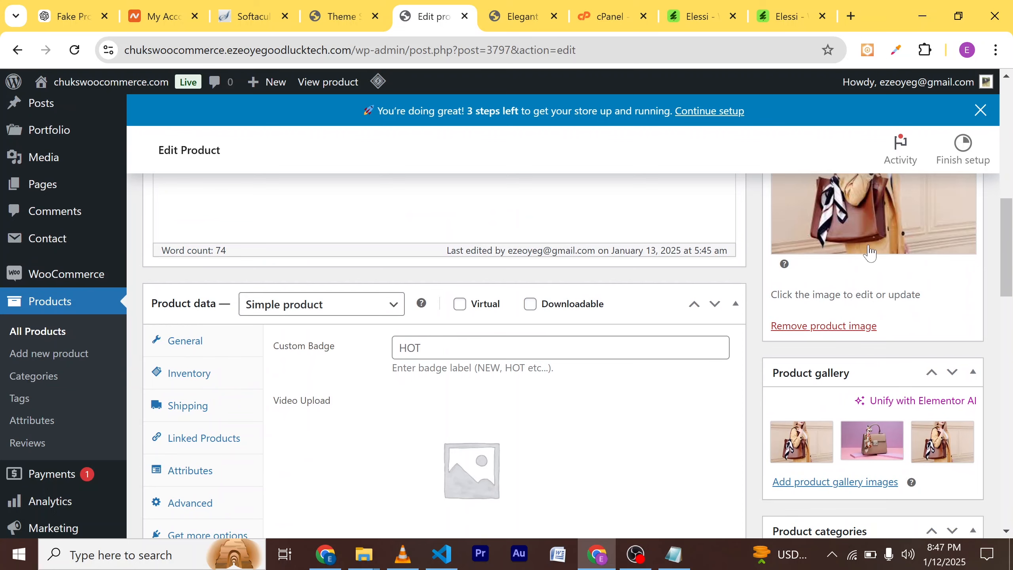
{"action": "scroll", "coordinate": [866, 255], "scroll_direction": "up", "scroll_amount": 5}
{"action": "scroll", "coordinate": [511, 399], "scroll_direction": "down", "scroll_amount": 5}
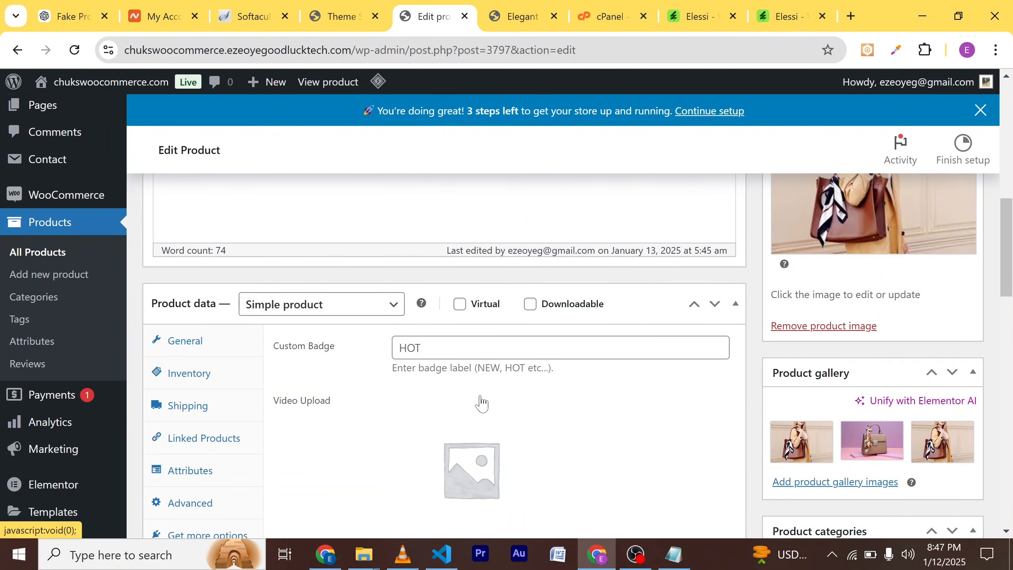
{"action": "scroll", "coordinate": [481, 401], "scroll_direction": "down", "scroll_amount": 4}
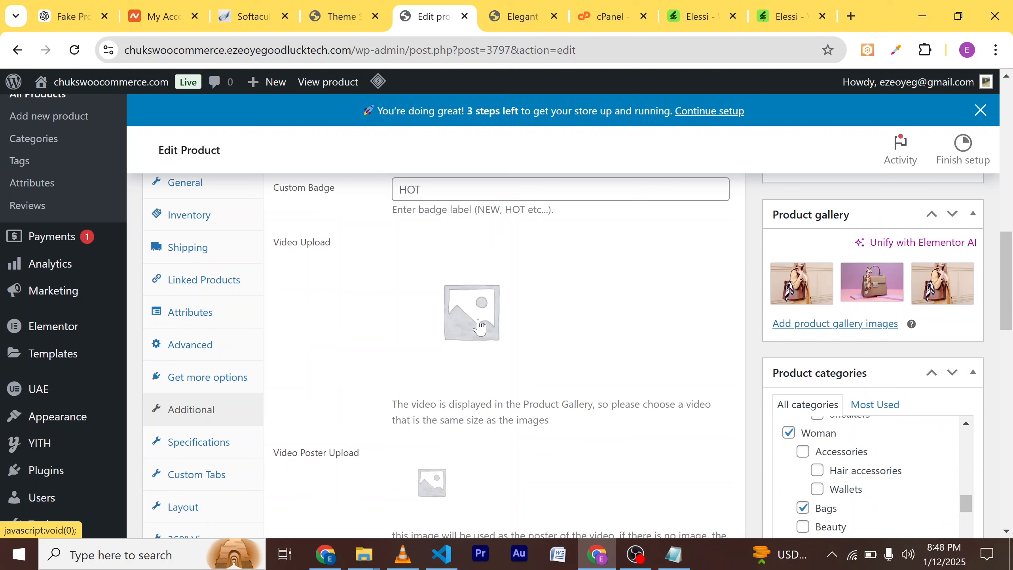
{"action": "scroll", "coordinate": [480, 325], "scroll_direction": "down", "scroll_amount": 8}
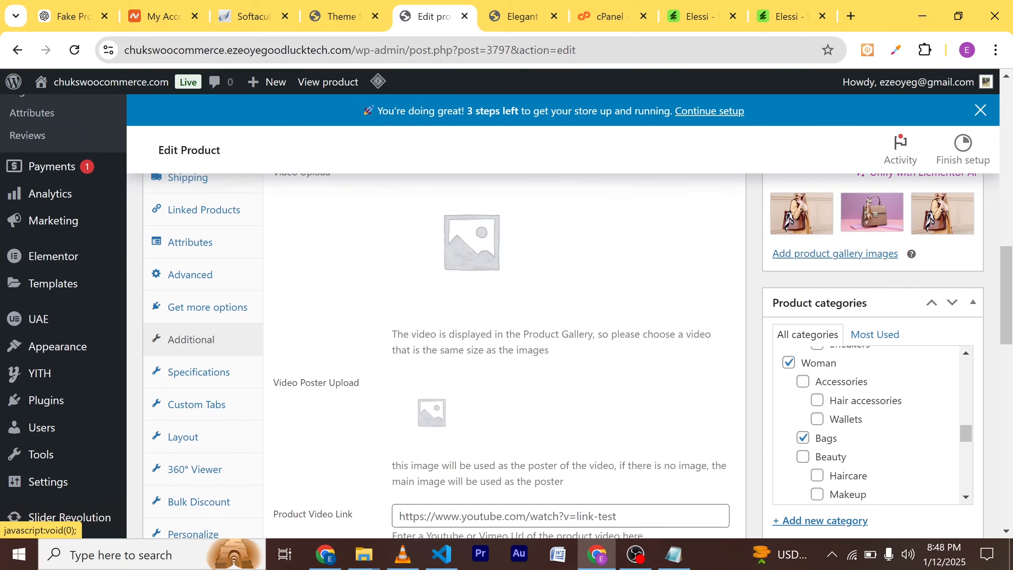
{"action": "scroll", "coordinate": [358, 236], "scroll_direction": "up", "scroll_amount": 2}
{"action": "scroll", "coordinate": [358, 236], "scroll_direction": "up", "scroll_amount": 2}
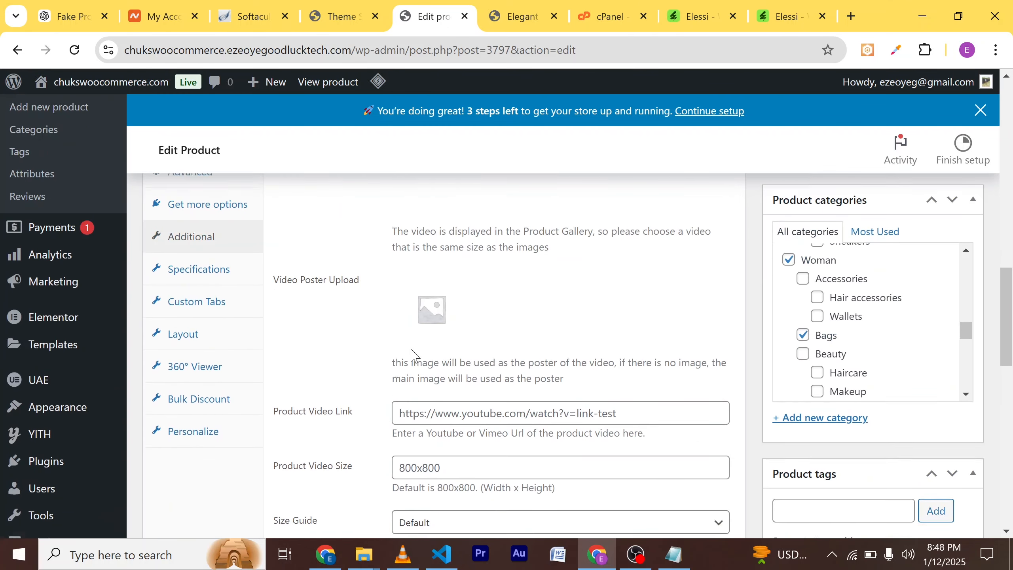
{"action": "scroll", "coordinate": [331, 276], "scroll_direction": "down", "scroll_amount": 4}
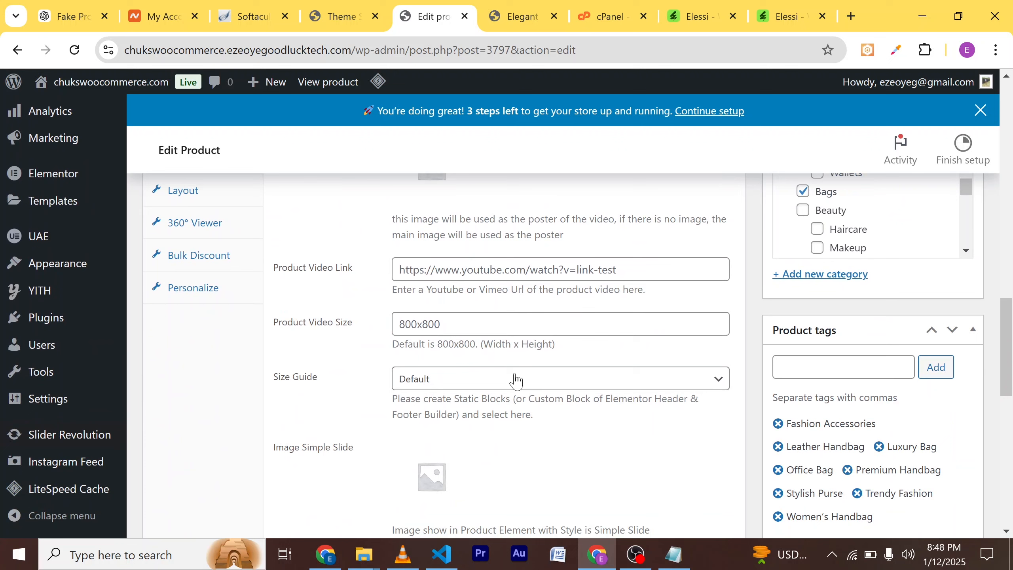
Look through the Size Guide choices without changing the selection, and review the Image Simple Slide, Fake View, Fake Sold and Fake In Cart settings.
{"action": "left_click", "coordinate": [502, 376]}
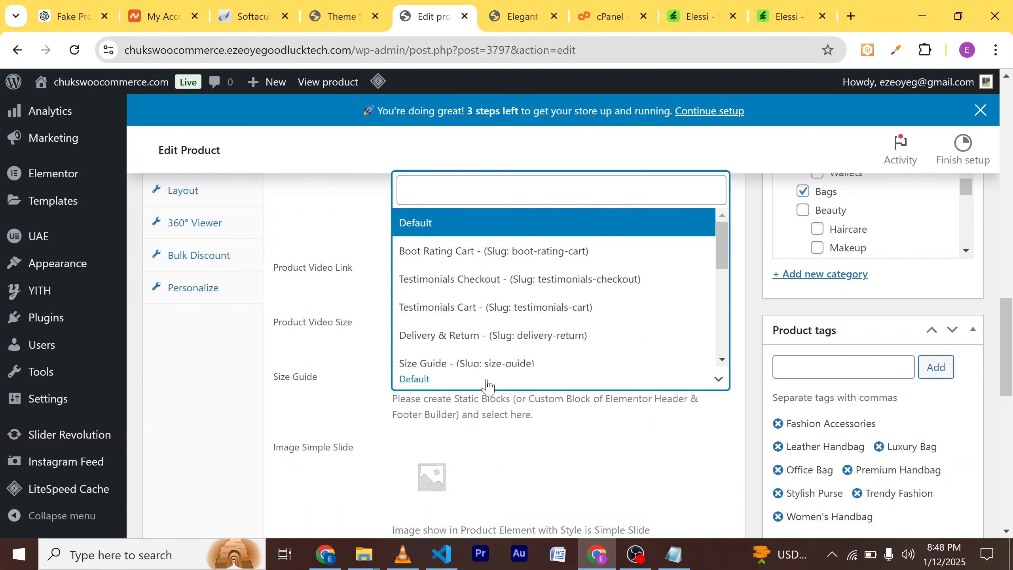
{"action": "scroll", "coordinate": [494, 308], "scroll_direction": "down", "scroll_amount": 5}
{"action": "scroll", "coordinate": [511, 307], "scroll_direction": "up", "scroll_amount": 5}
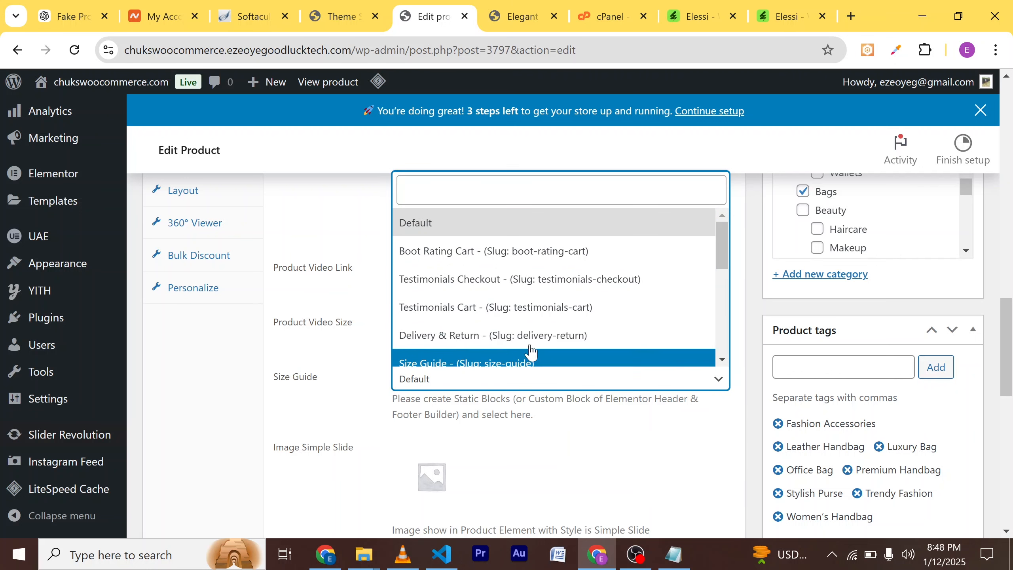
{"action": "left_click", "coordinate": [550, 382]}
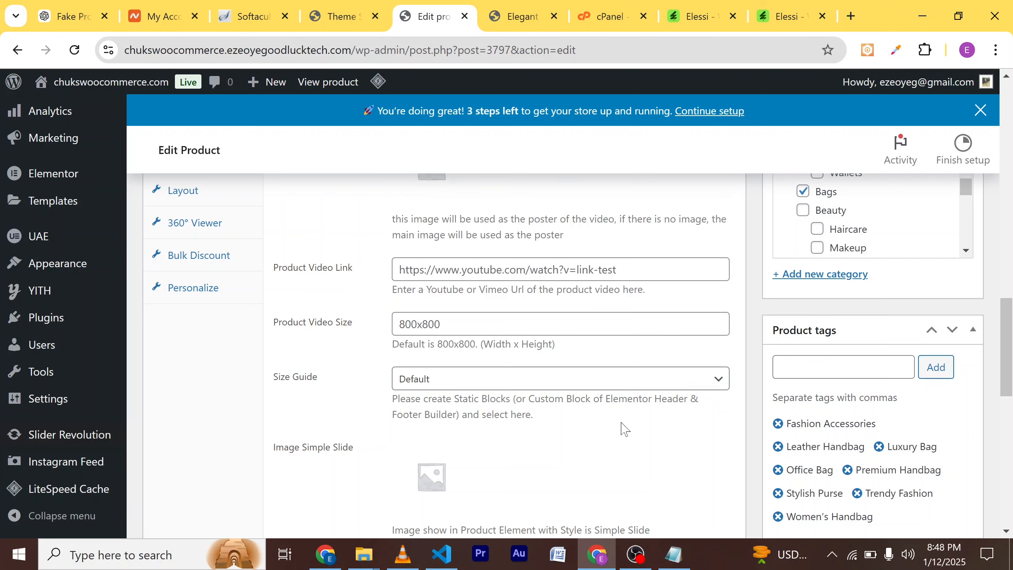
{"action": "scroll", "coordinate": [518, 408], "scroll_direction": "down", "scroll_amount": 4}
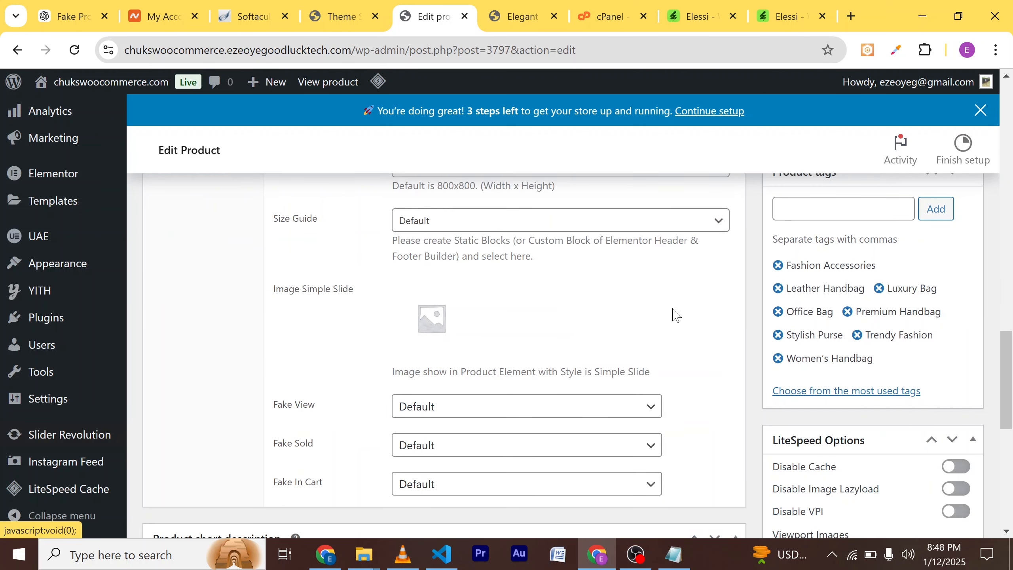
{"action": "scroll", "coordinate": [515, 324], "scroll_direction": "down", "scroll_amount": 4}
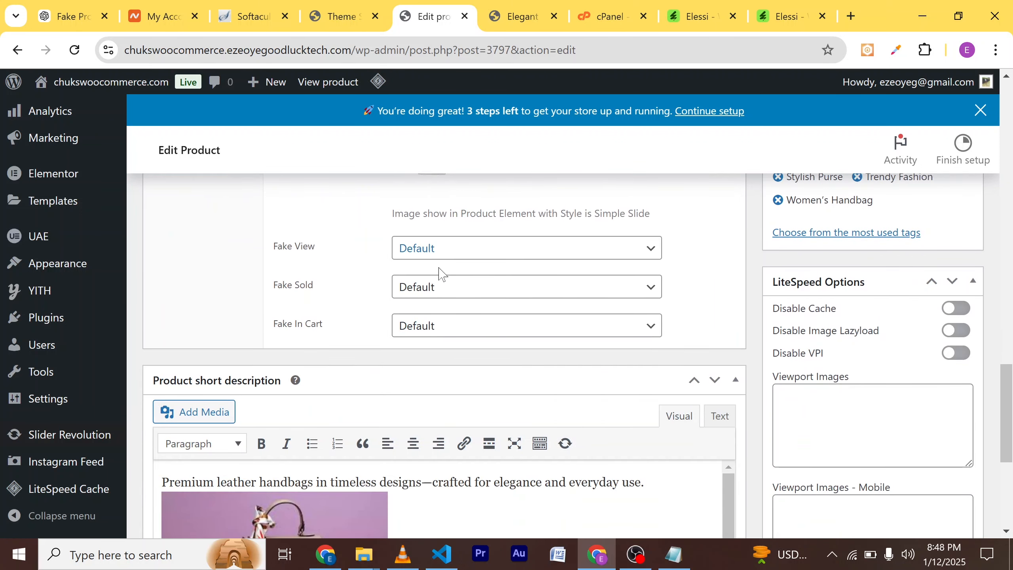
Check the stock line and the number of people viewing the product on the live handbag page.
{"action": "left_click", "coordinate": [519, 16]}
{"action": "scroll", "coordinate": [692, 336], "scroll_direction": "down", "scroll_amount": 5}
{"action": "scroll", "coordinate": [692, 335], "scroll_direction": "up", "scroll_amount": 4}
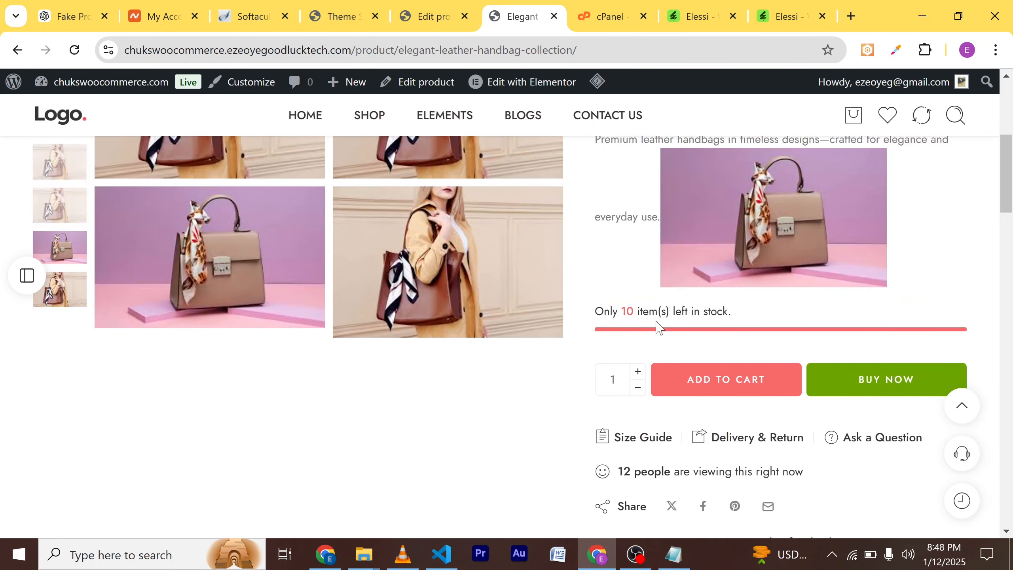
{"action": "scroll", "coordinate": [623, 324], "scroll_direction": "down", "scroll_amount": 2}
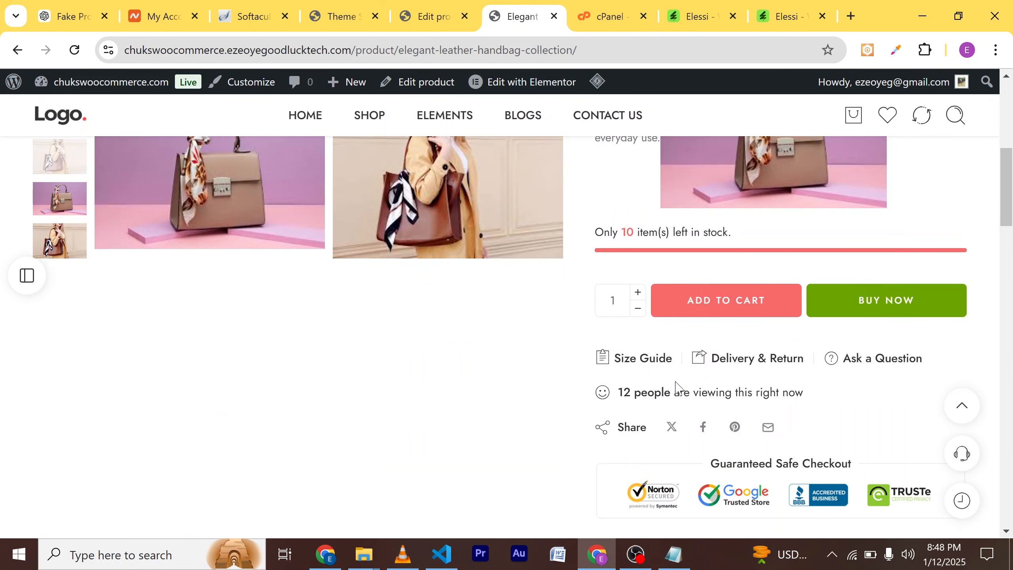
Set the handbag product's Fake View option to Turn Off in the product editor.
{"action": "left_click", "coordinate": [429, 17]}
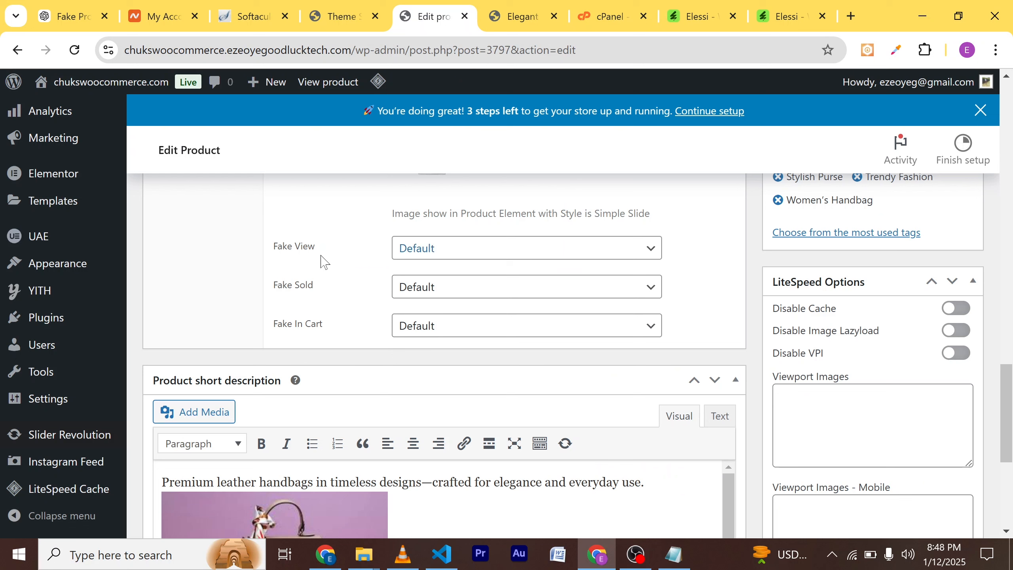
{"action": "left_click", "coordinate": [497, 255]}
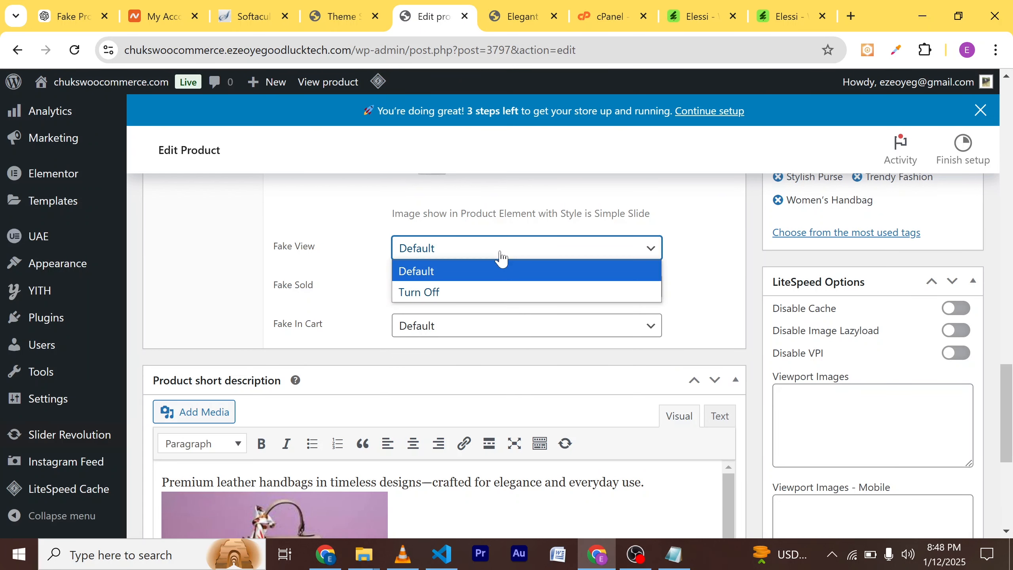
{"action": "left_click", "coordinate": [478, 292]}
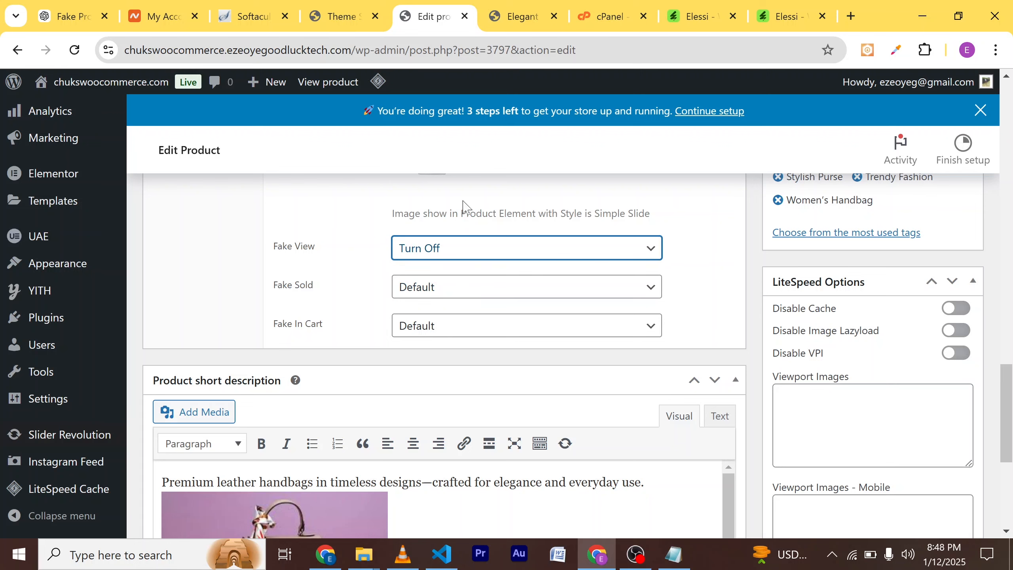
Update the handbag product and reload its live page to check the area beneath the purchase buttons.
{"action": "scroll", "coordinate": [616, 226], "scroll_direction": "up", "scroll_amount": 5}
{"action": "scroll", "coordinate": [617, 226], "scroll_direction": "up", "scroll_amount": 15}
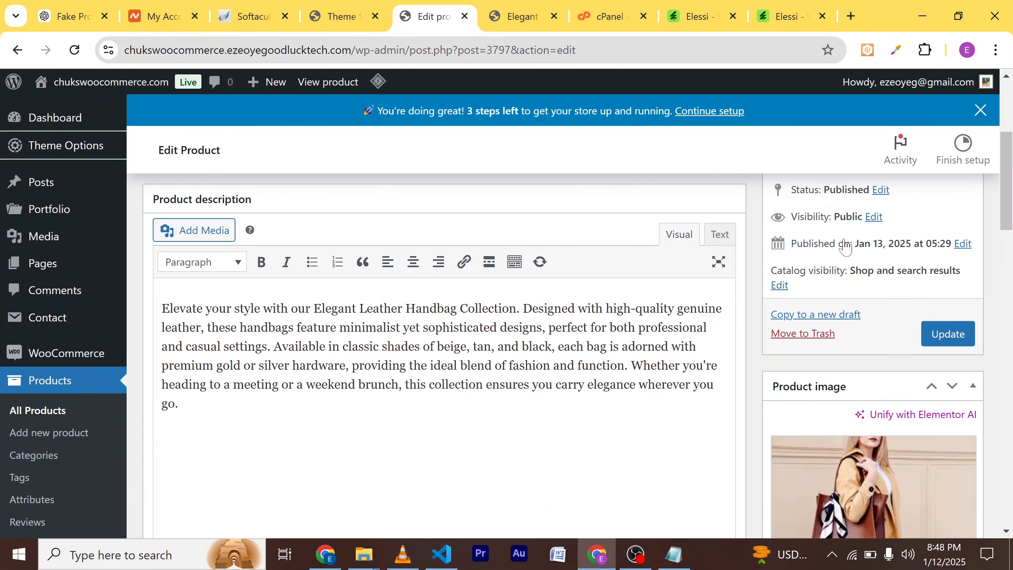
{"action": "left_click", "coordinate": [952, 331]}
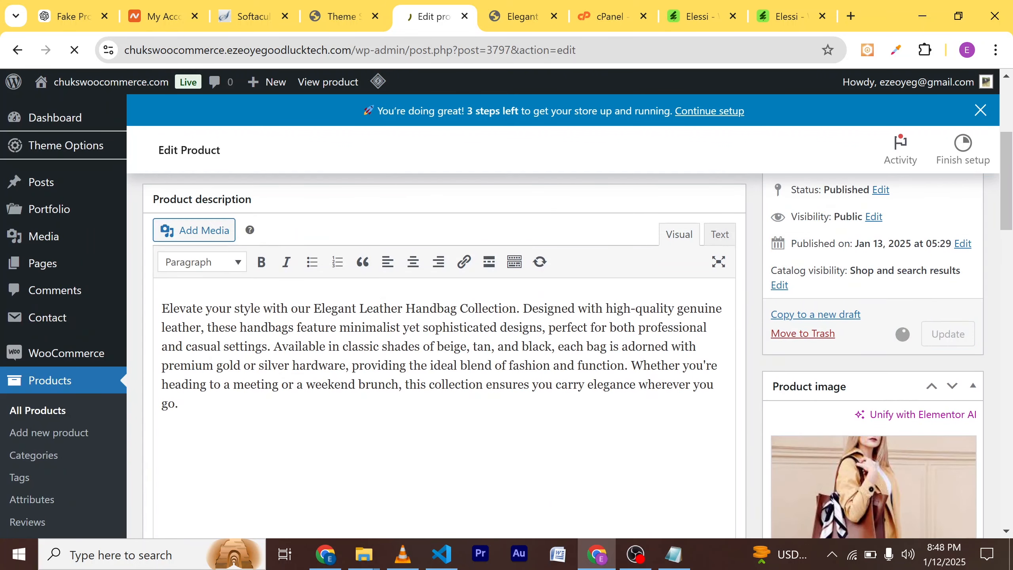
{"action": "left_click", "coordinate": [529, 20]}
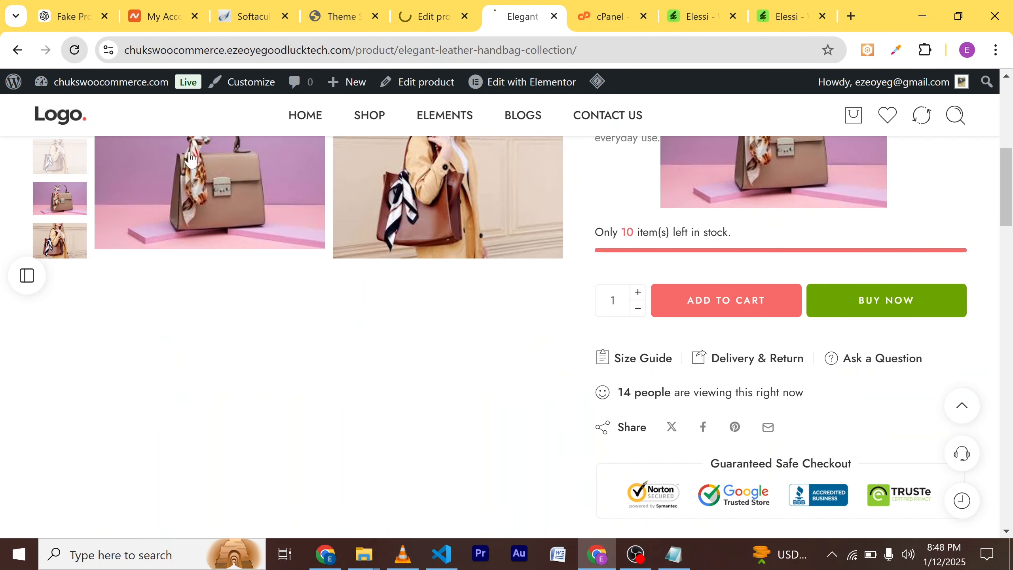
{"action": "left_click", "coordinate": [76, 51]}
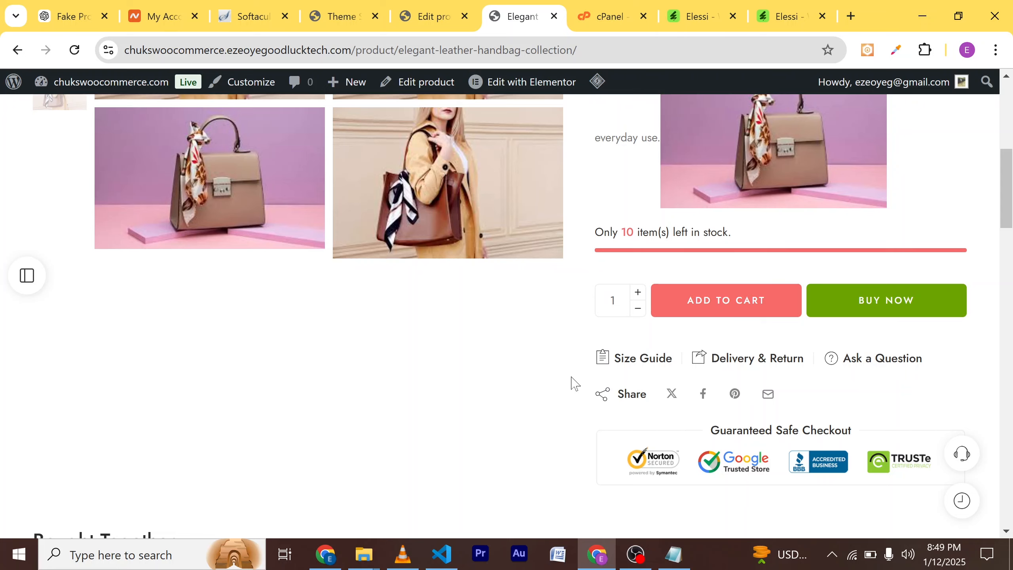
Return to the handbag product editor and examine the Specifications section's content editor.
{"action": "left_click", "coordinate": [430, 14]}
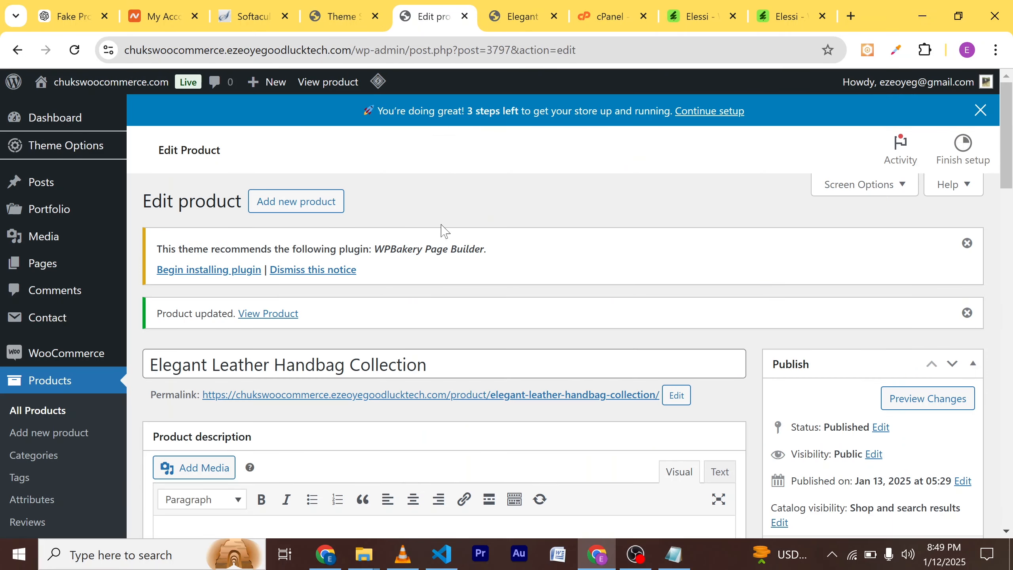
{"action": "scroll", "coordinate": [451, 335], "scroll_direction": "down", "scroll_amount": 15}
{"action": "scroll", "coordinate": [450, 340], "scroll_direction": "up", "scroll_amount": 5}
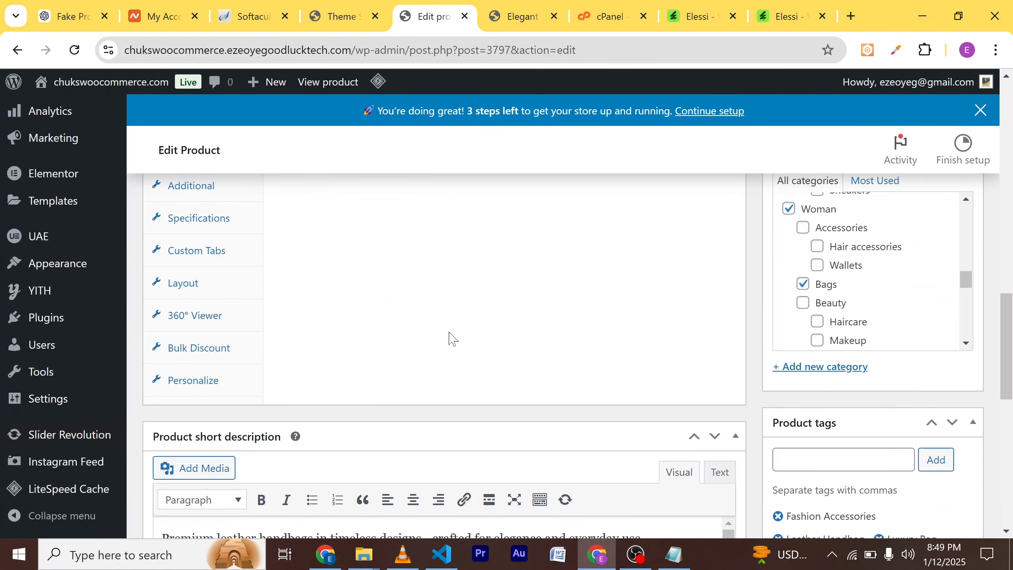
{"action": "scroll", "coordinate": [297, 381], "scroll_direction": "down", "scroll_amount": 5}
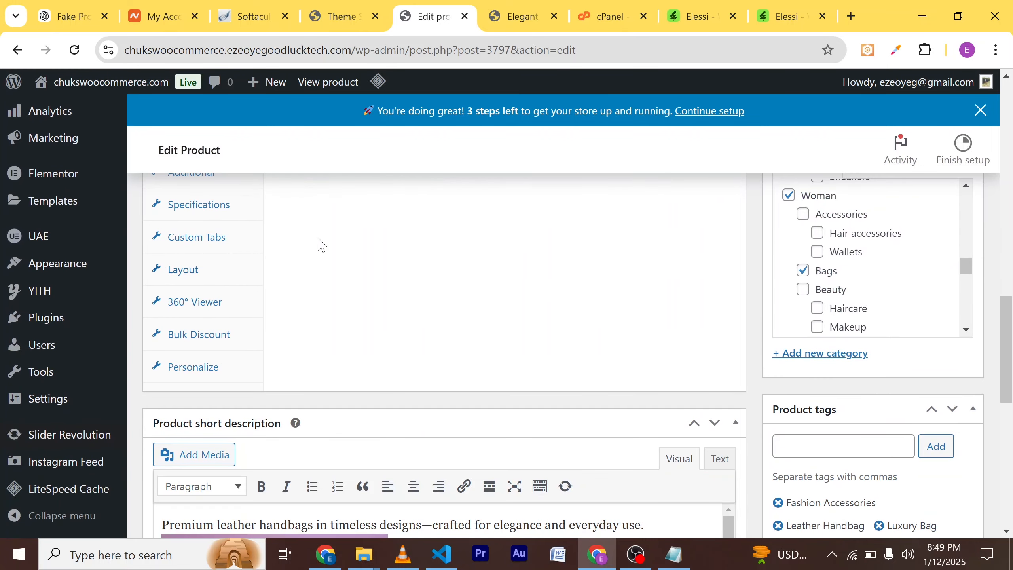
{"action": "scroll", "coordinate": [359, 261], "scroll_direction": "up", "scroll_amount": 2}
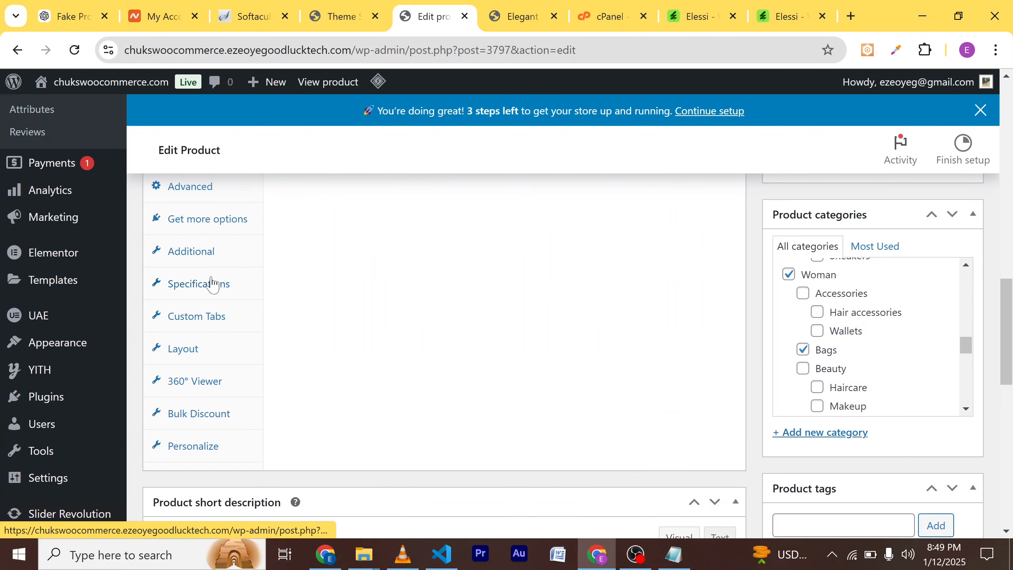
{"action": "left_click", "coordinate": [190, 291]}
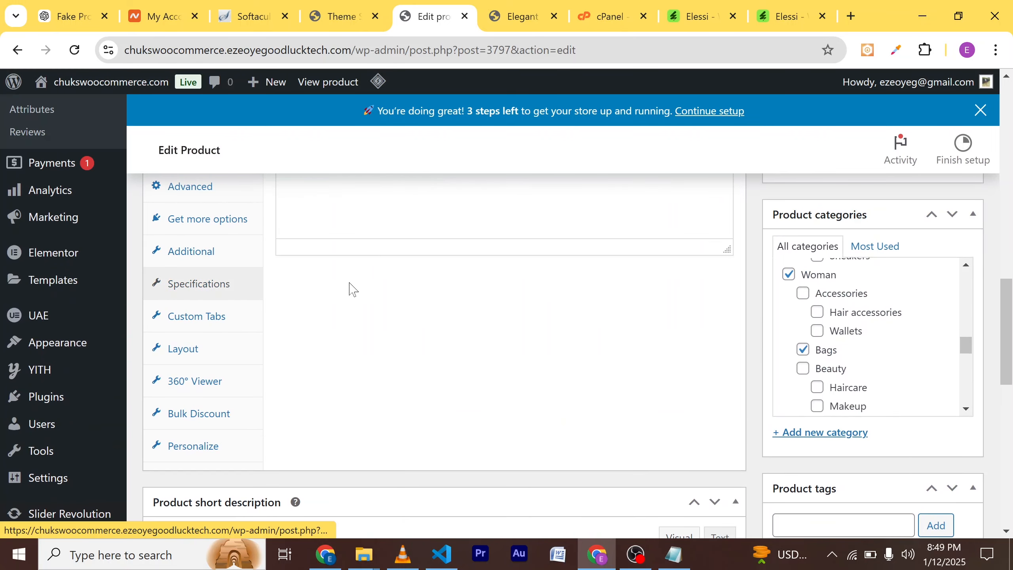
{"action": "scroll", "coordinate": [353, 281], "scroll_direction": "up", "scroll_amount": 6}
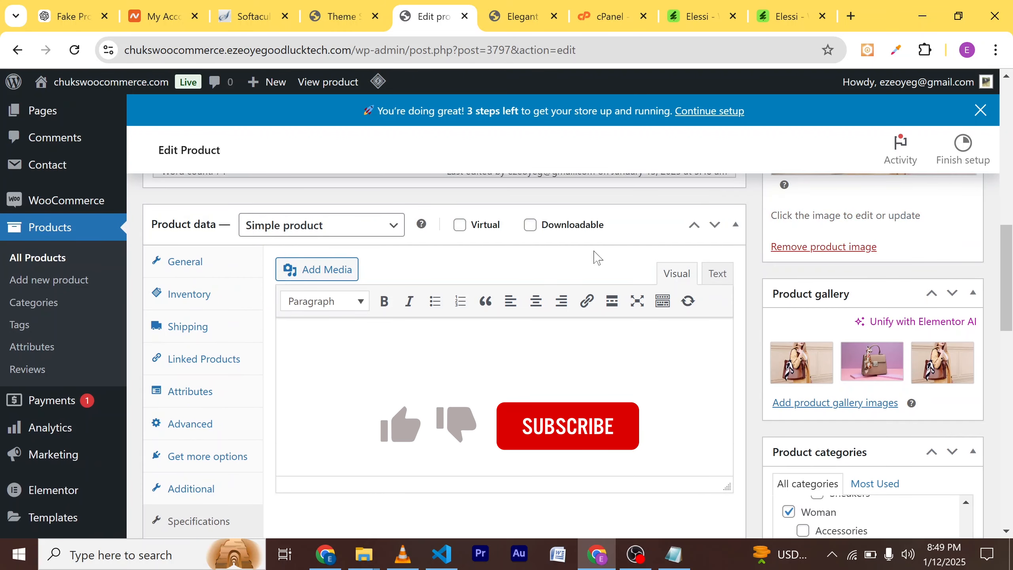
{"action": "scroll", "coordinate": [202, 395], "scroll_direction": "down", "scroll_amount": 4}
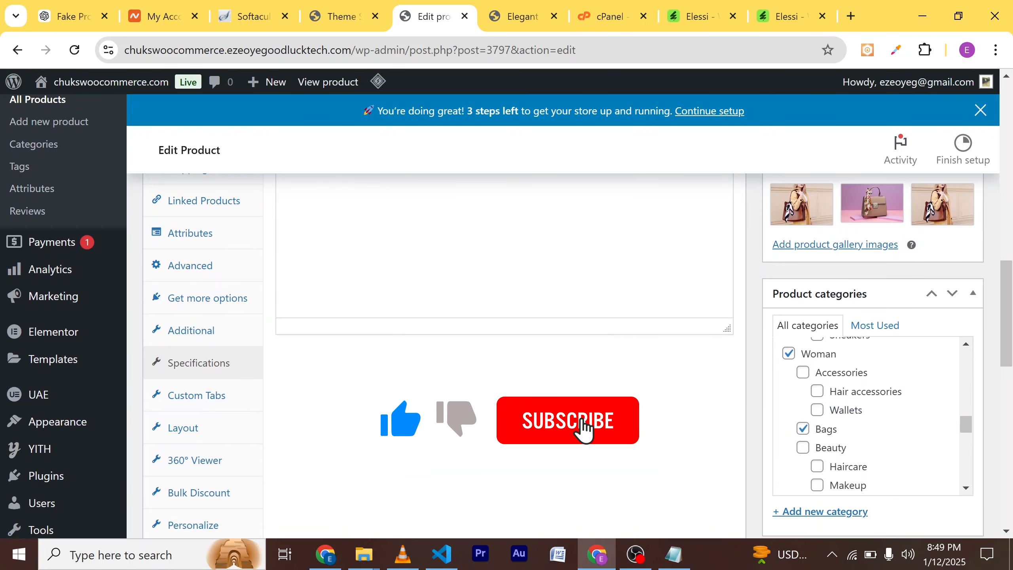
Examine the handbag product's Custom Tabs and 360° Viewer sections in the product data.
{"action": "left_click", "coordinate": [202, 395]}
{"action": "scroll", "coordinate": [400, 308], "scroll_direction": "up", "scroll_amount": 6}
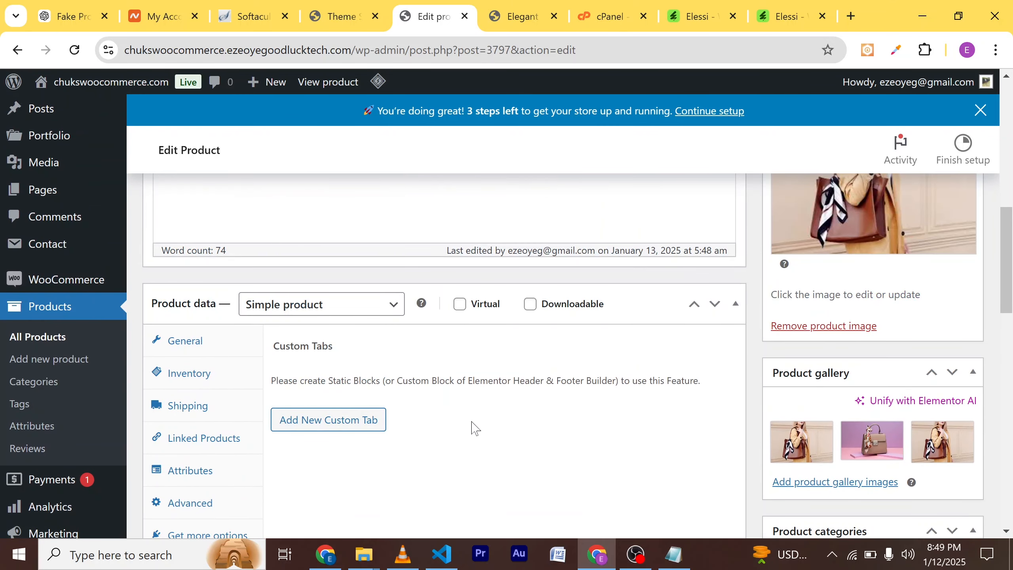
{"action": "scroll", "coordinate": [451, 395], "scroll_direction": "down", "scroll_amount": 10}
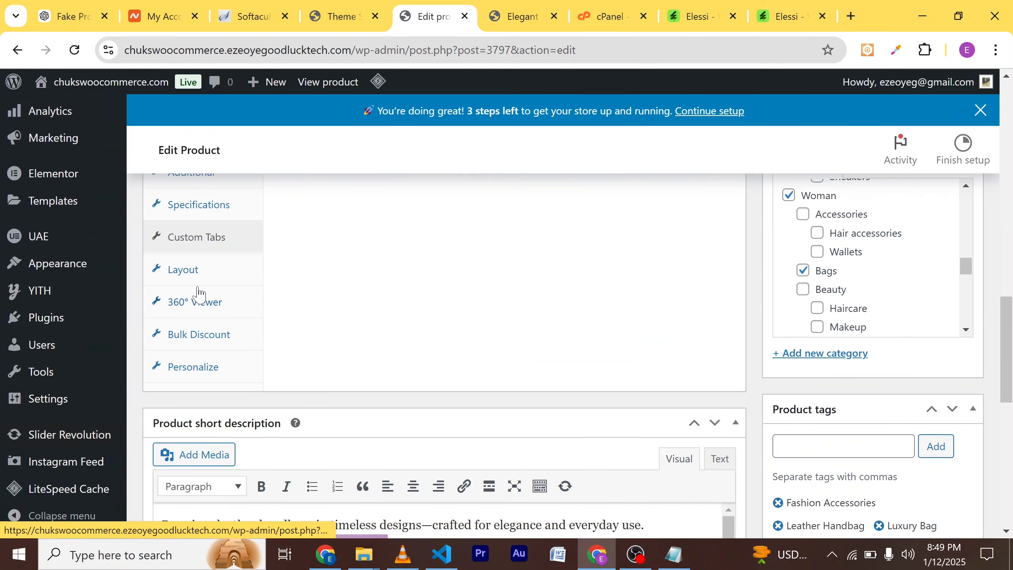
{"action": "left_click", "coordinate": [208, 308]}
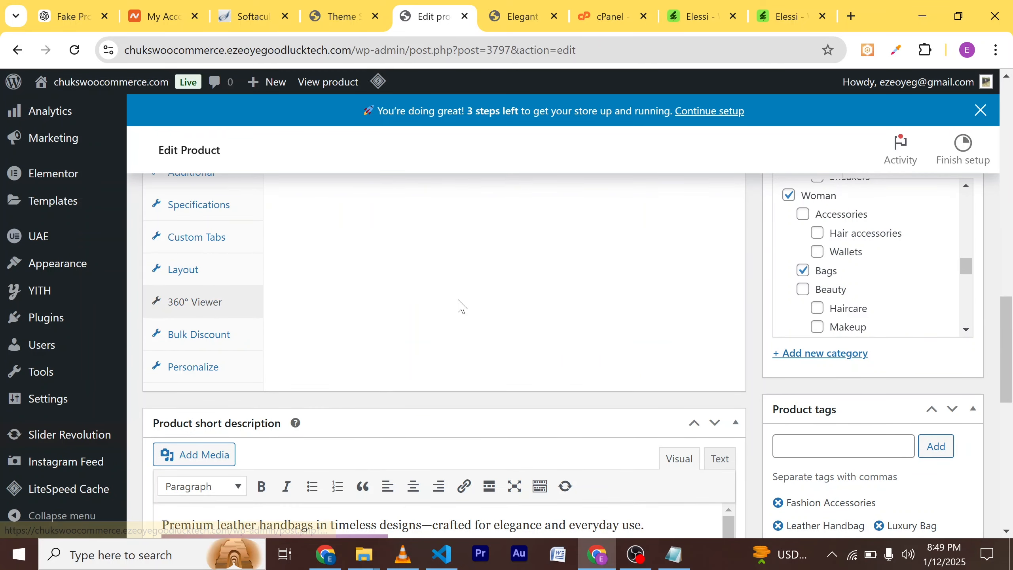
{"action": "scroll", "coordinate": [463, 300], "scroll_direction": "up", "scroll_amount": 10}
{"action": "scroll", "coordinate": [445, 394], "scroll_direction": "down", "scroll_amount": 2}
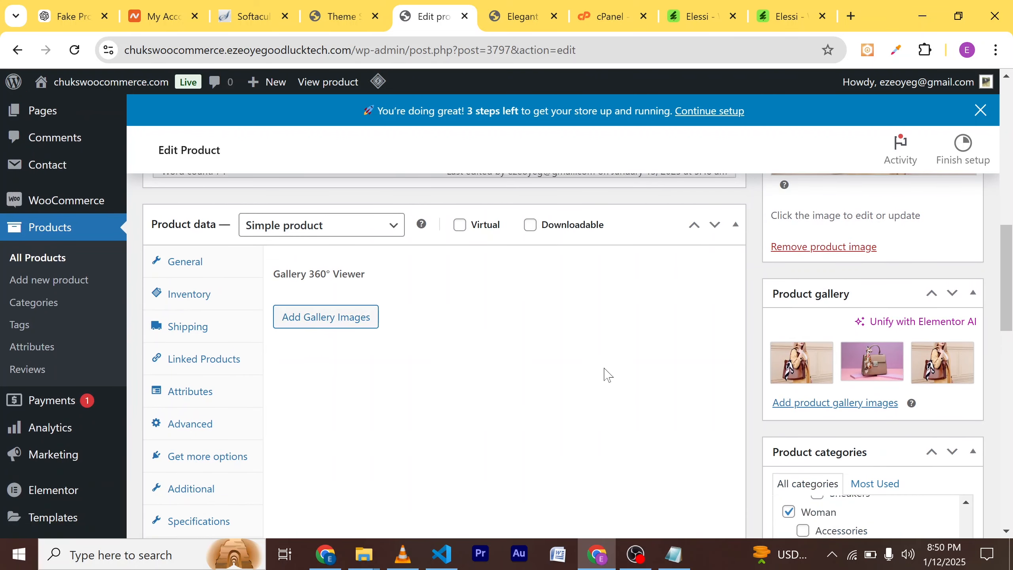
Allow bulk discounts for the handbag product and set the discount type to Percentage.
{"action": "scroll", "coordinate": [604, 375], "scroll_direction": "down", "scroll_amount": 6}
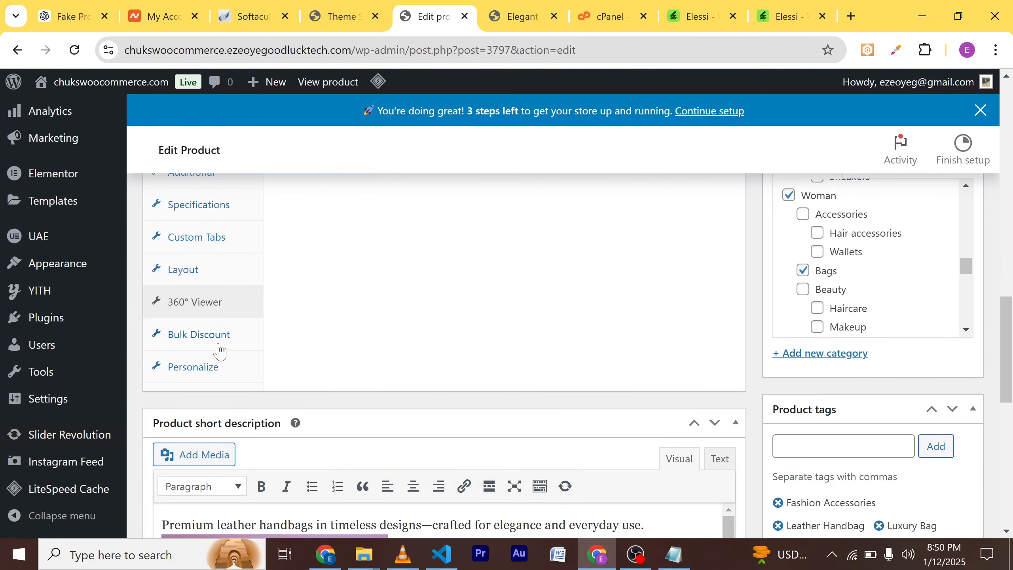
{"action": "left_click", "coordinate": [206, 341]}
{"action": "scroll", "coordinate": [550, 337], "scroll_direction": "up", "scroll_amount": 6}
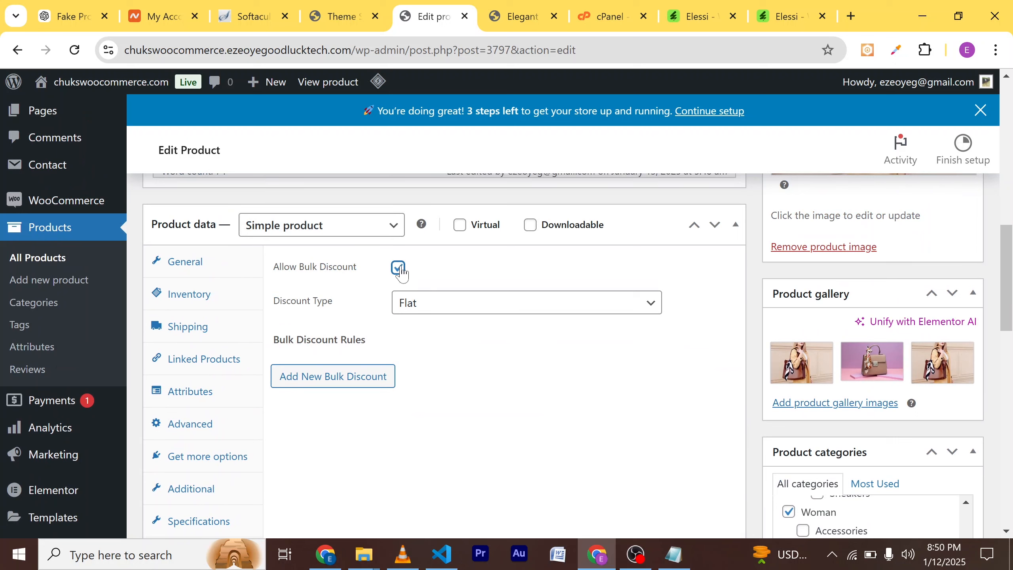
{"action": "left_click", "coordinate": [464, 309]}
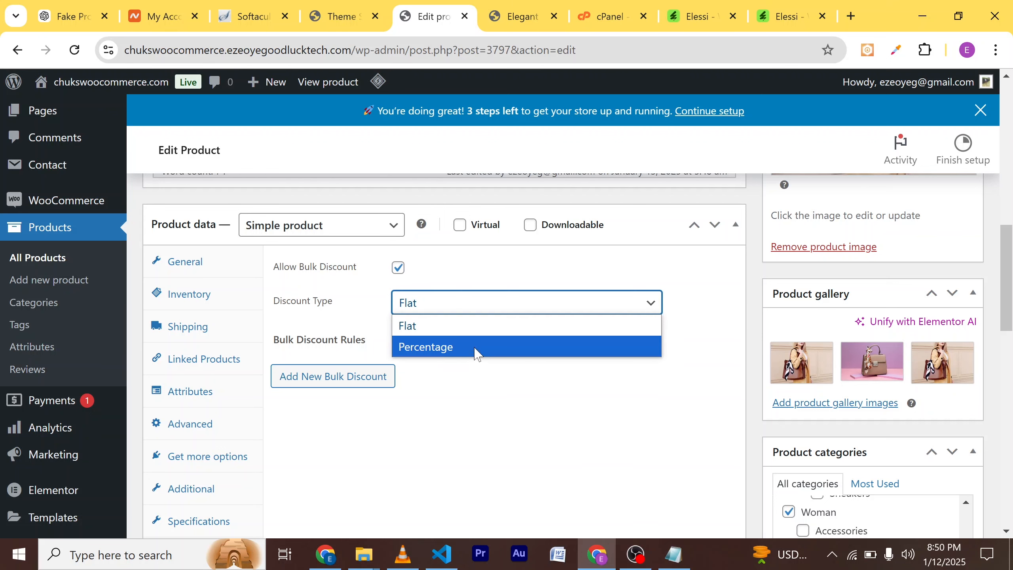
{"action": "left_click", "coordinate": [477, 354]}
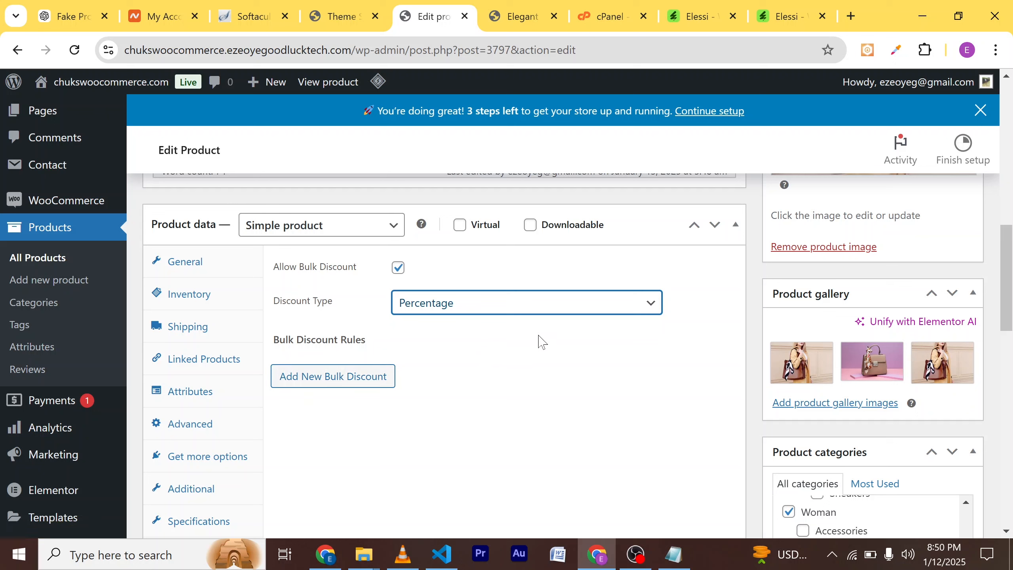
Add a first bulk discount rule with quantity 3 and discount 1.
{"action": "left_click", "coordinate": [344, 378]}
{"action": "left_click", "coordinate": [518, 385]}
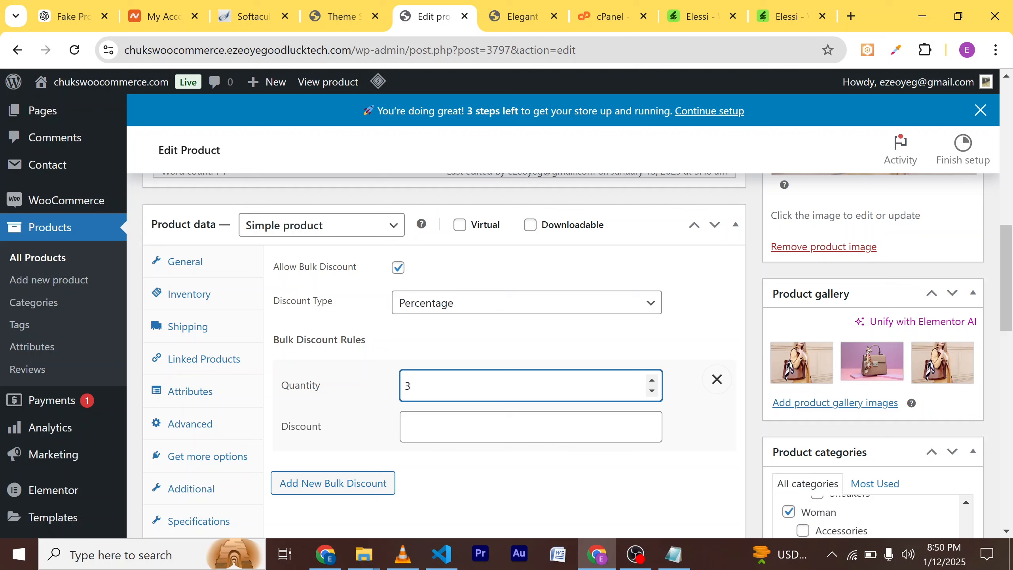
{"action": "left_click", "coordinate": [415, 426]}
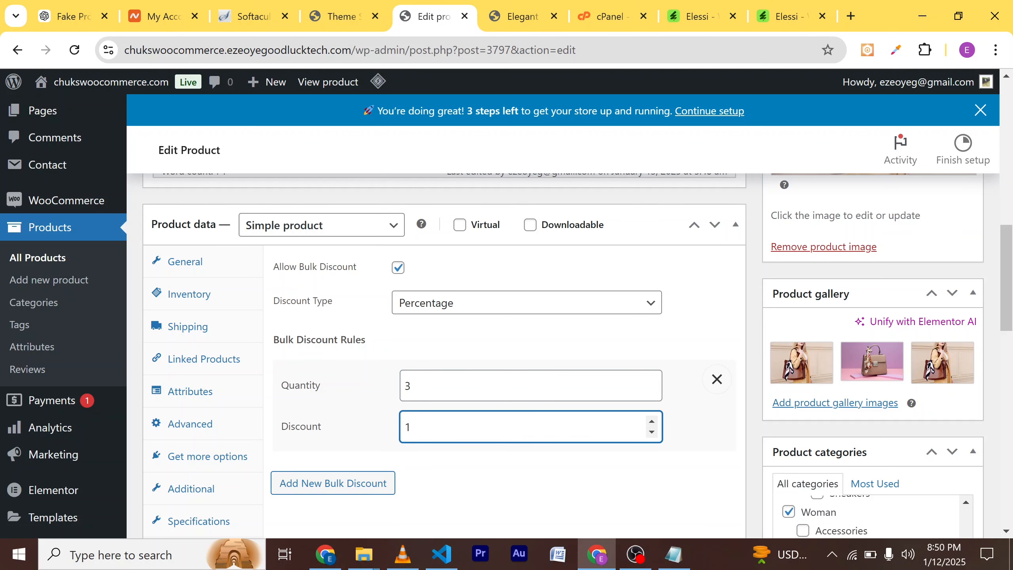
Add a second bulk discount rule with quantity 6 and discount 1.
{"action": "left_click", "coordinate": [339, 482]}
{"action": "scroll", "coordinate": [486, 469], "scroll_direction": "down", "scroll_amount": 2}
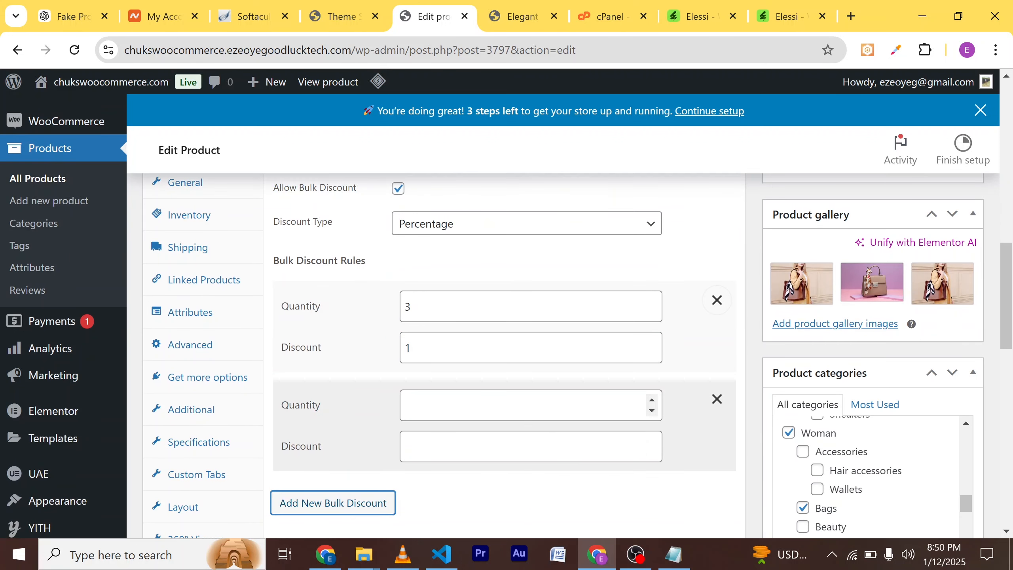
{"action": "left_click", "coordinate": [439, 406]}
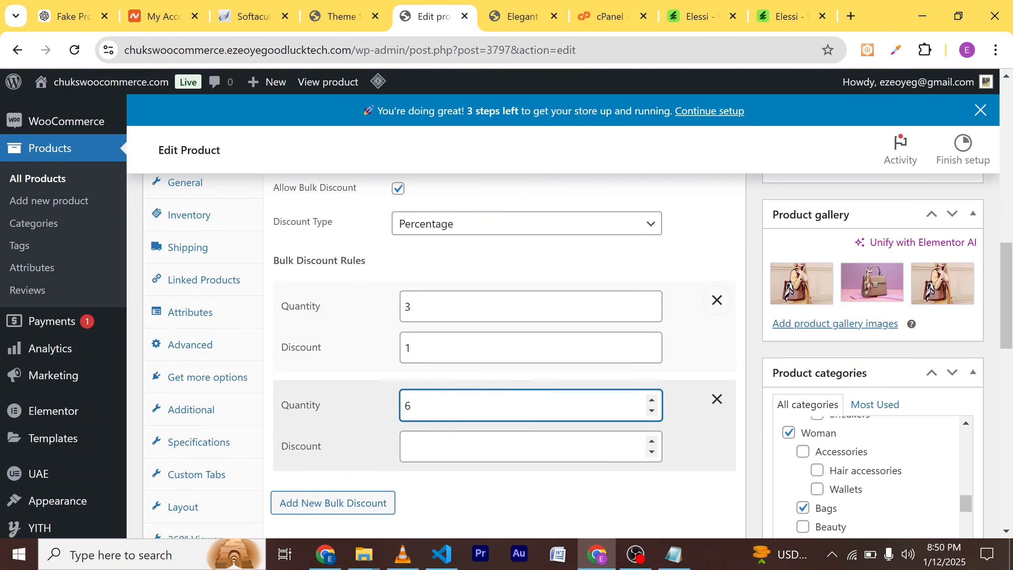
{"action": "left_click", "coordinate": [439, 446]}
Add a third bulk discount rule with quantity 8 and discount 2, and set the quantity 6 rule's discount to 2.
{"action": "scroll", "coordinate": [439, 446], "scroll_direction": "down", "scroll_amount": 2}
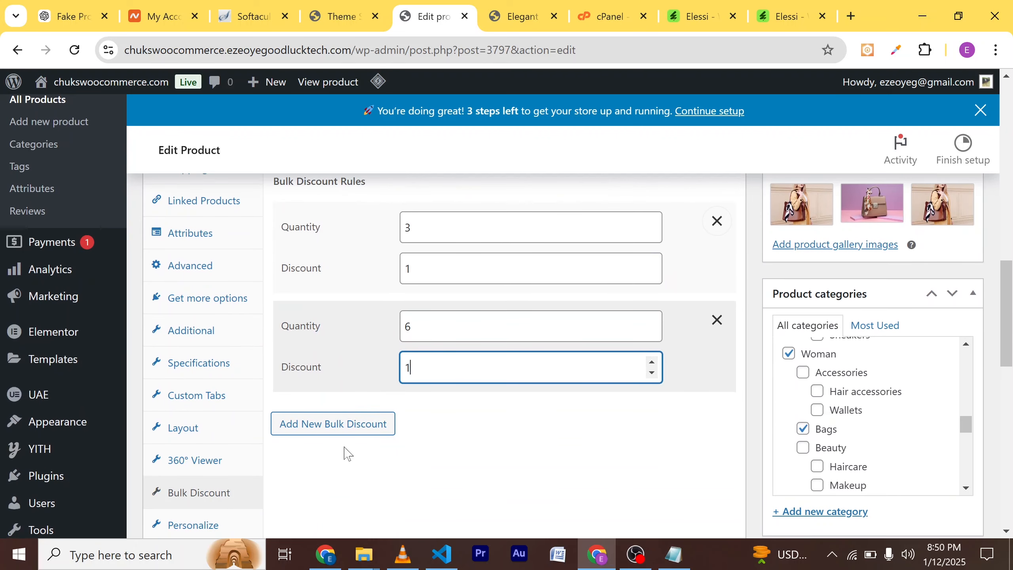
{"action": "left_click", "coordinate": [362, 430]}
{"action": "left_click", "coordinate": [451, 425]}
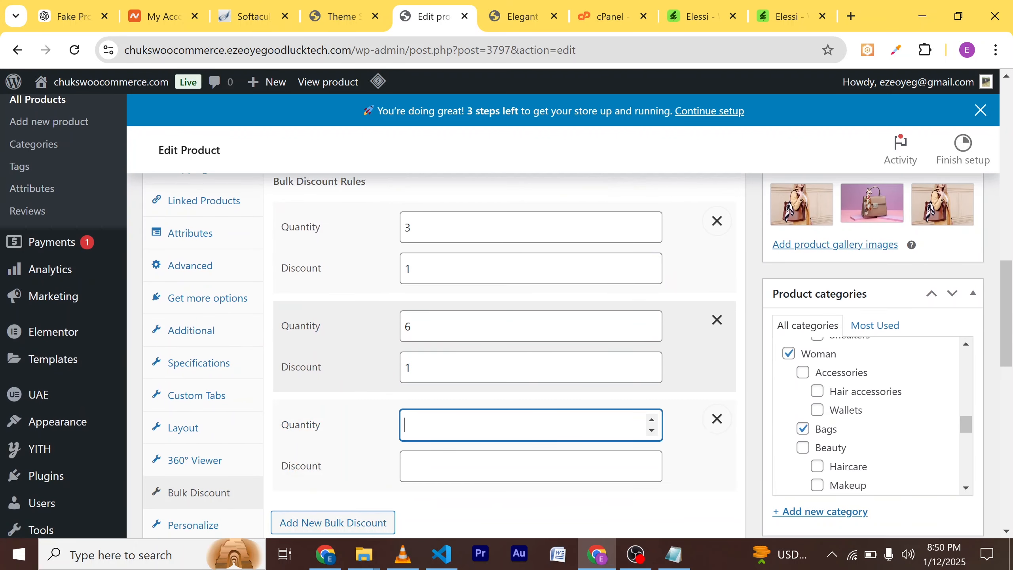
{"action": "left_click", "coordinate": [451, 466]}
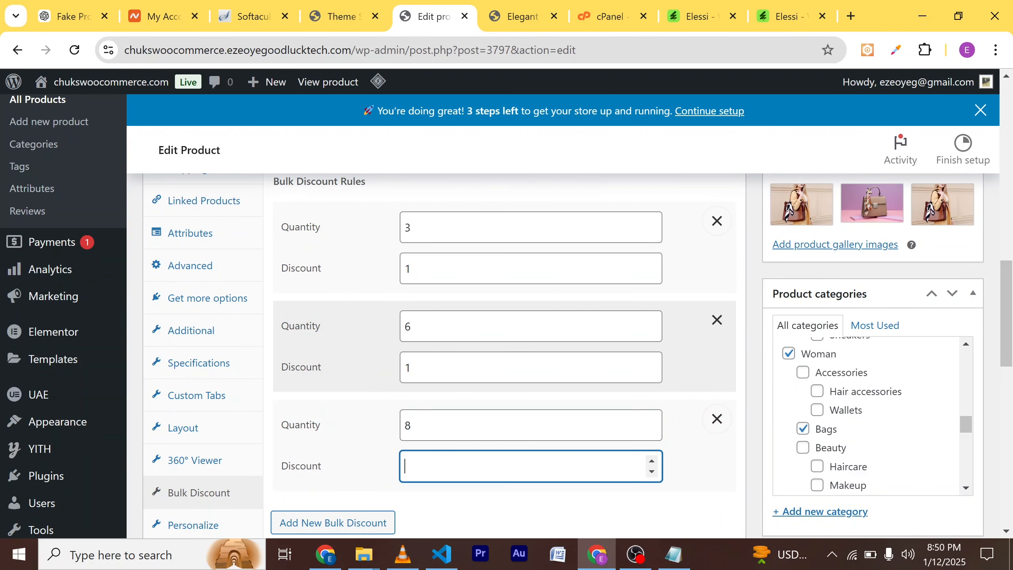
{"action": "left_click", "coordinate": [451, 368]}
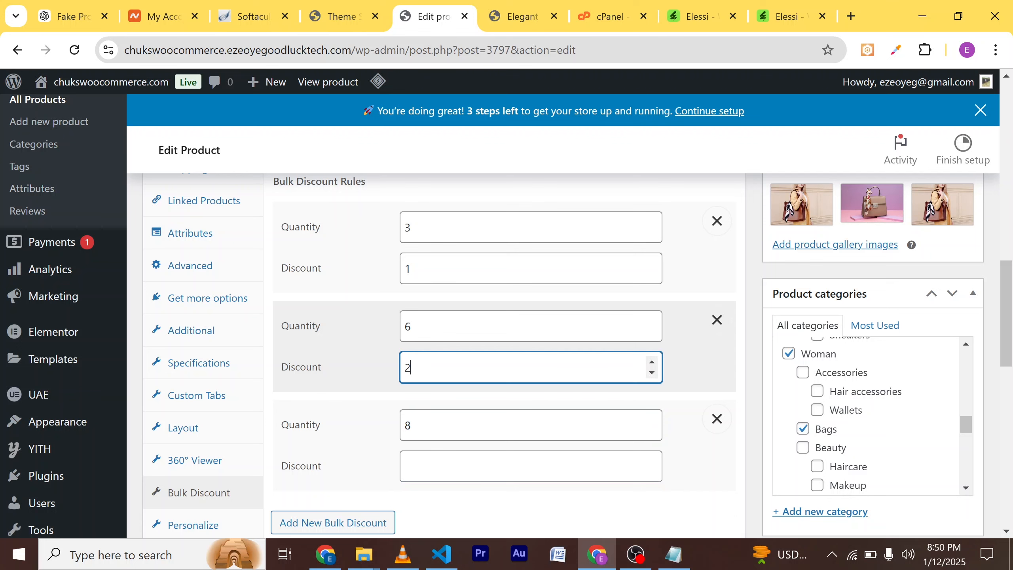
{"action": "left_click", "coordinate": [451, 467]}
Add a fourth bulk discount rule with quantity 12 and discount 3.
{"action": "scroll", "coordinate": [443, 465], "scroll_direction": "down", "scroll_amount": 2}
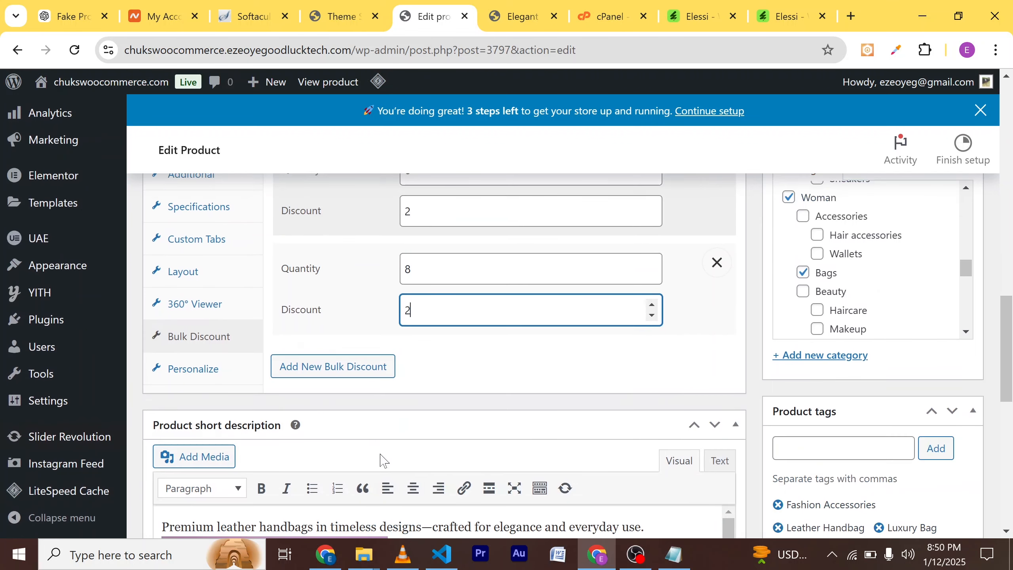
{"action": "left_click", "coordinate": [375, 369]}
{"action": "left_click", "coordinate": [447, 365]}
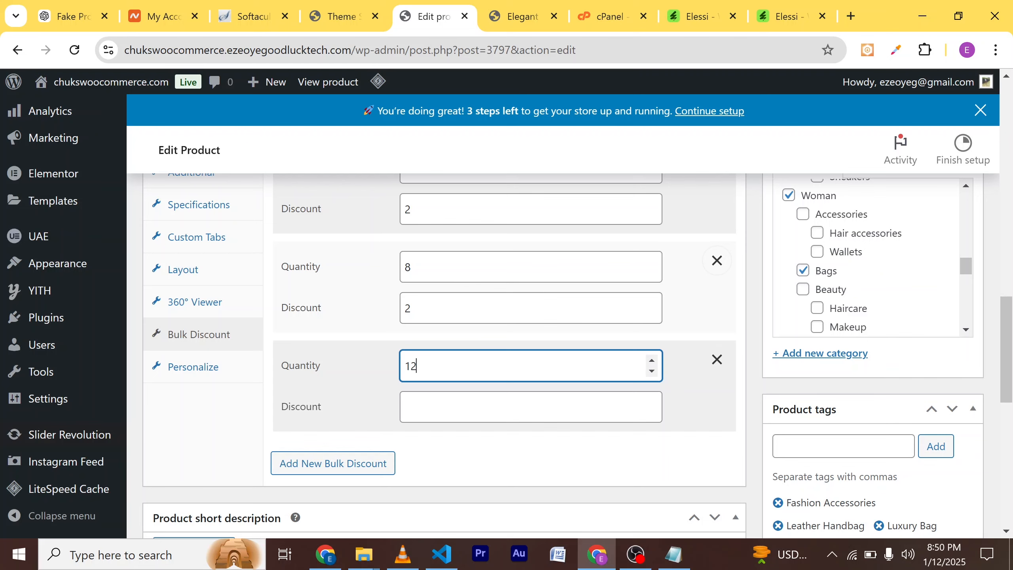
{"action": "key", "text": "Tab"}
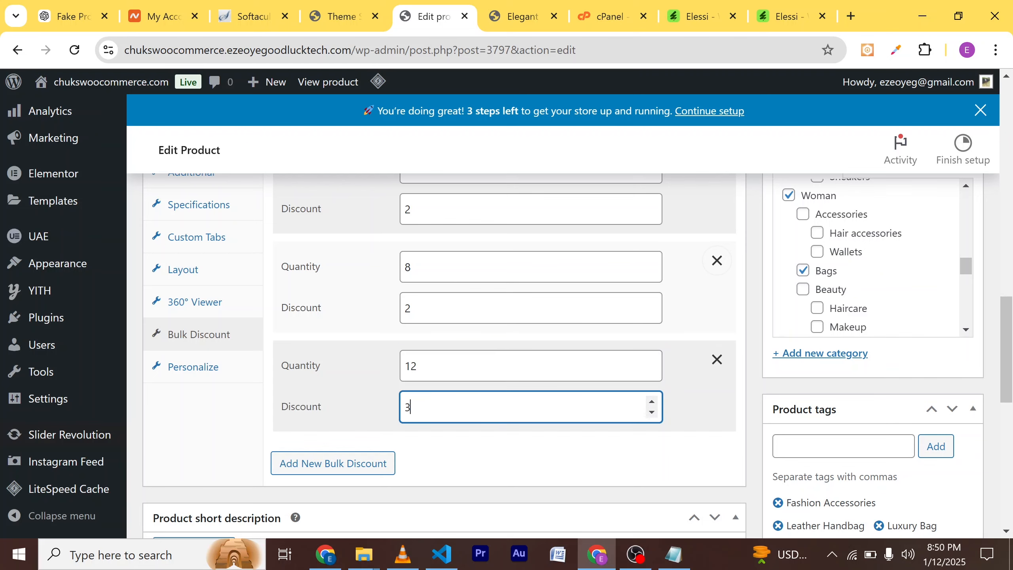
Update the handbag product to save its bulk discount rules.
{"action": "scroll", "coordinate": [443, 463], "scroll_direction": "down", "scroll_amount": 4}
{"action": "scroll", "coordinate": [447, 459], "scroll_direction": "up", "scroll_amount": 16}
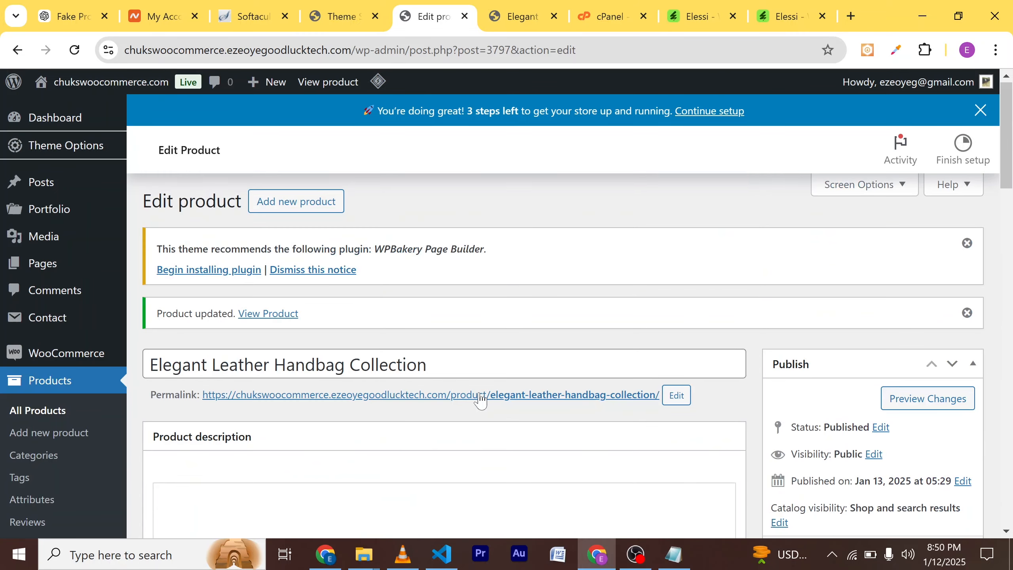
{"action": "scroll", "coordinate": [649, 339], "scroll_direction": "down", "scroll_amount": 4}
{"action": "scroll", "coordinate": [649, 339], "scroll_direction": "up", "scroll_amount": 4}
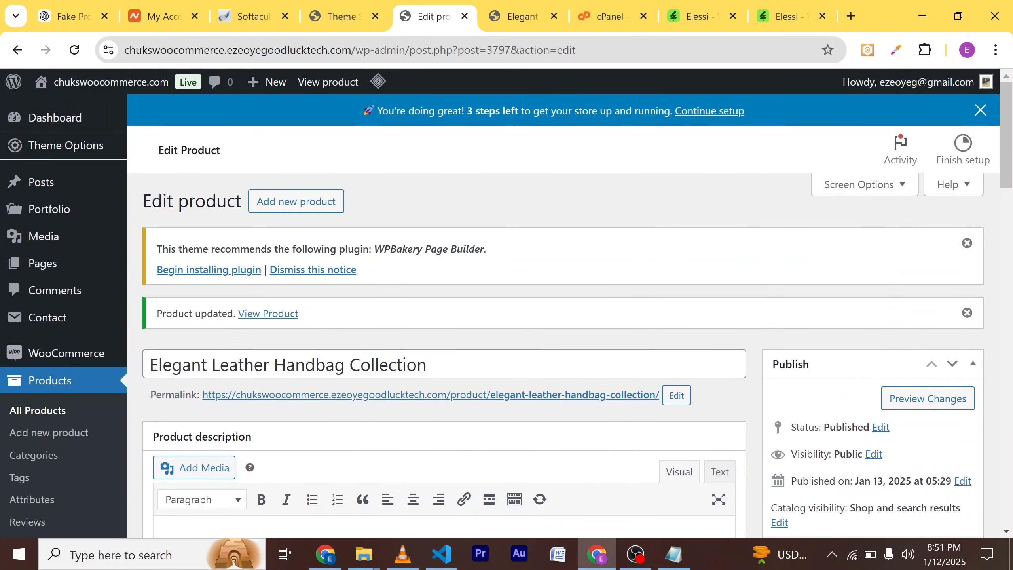
{"action": "scroll", "coordinate": [804, 427], "scroll_direction": "down", "scroll_amount": 5}
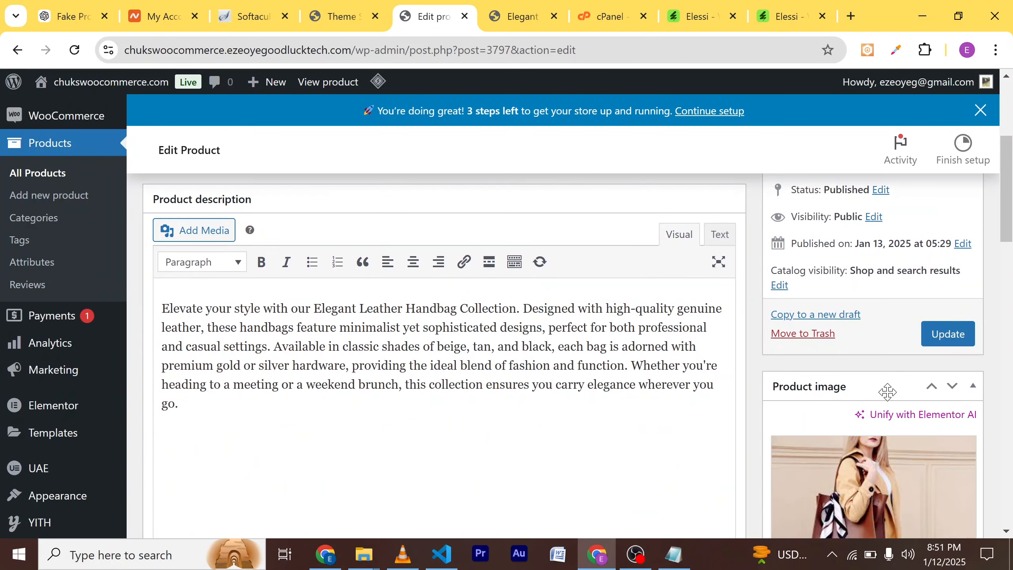
{"action": "left_click", "coordinate": [927, 344]}
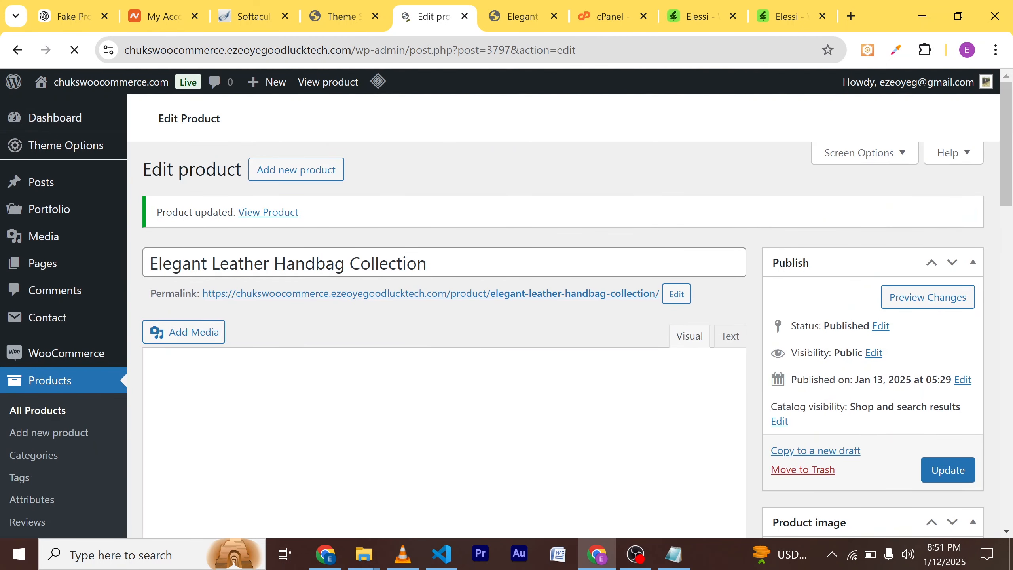
Reload the live handbag page and check the bulk savings offers above the purchase buttons.
{"action": "left_click", "coordinate": [515, 16]}
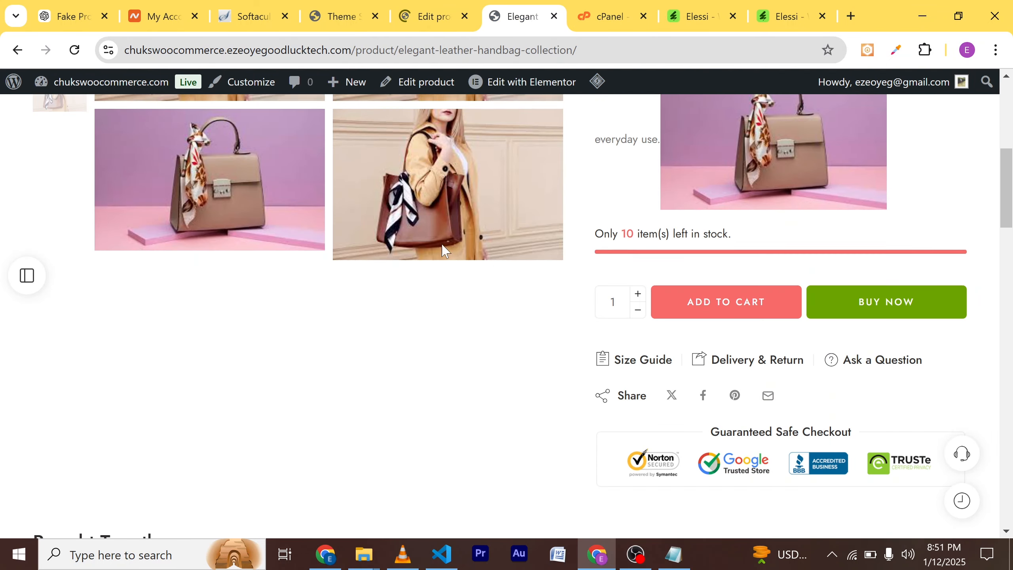
{"action": "scroll", "coordinate": [111, 96], "scroll_direction": "up", "scroll_amount": 5}
{"action": "left_click", "coordinate": [73, 50]}
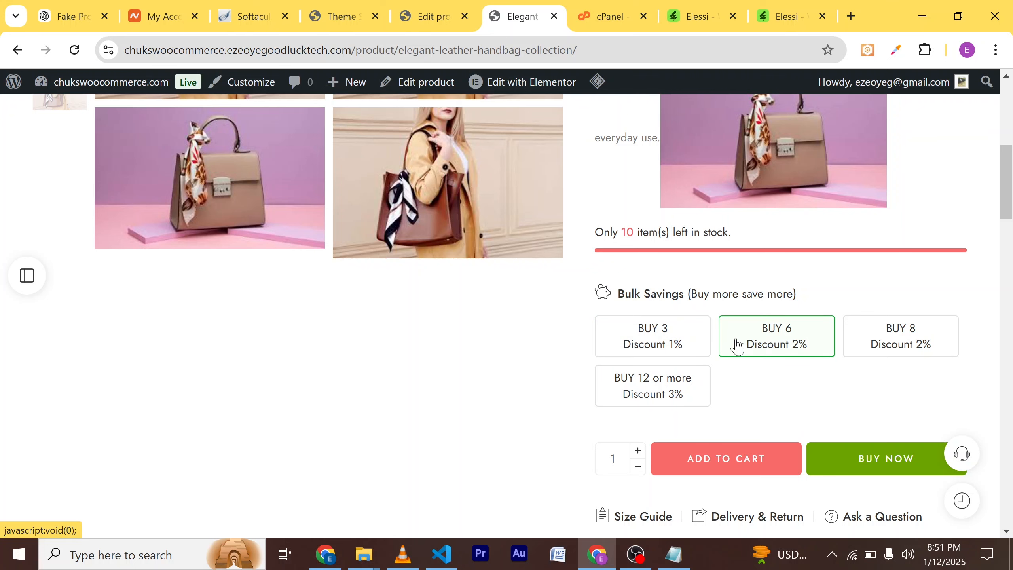
{"action": "scroll", "coordinate": [776, 385], "scroll_direction": "down", "scroll_amount": 8}
{"action": "scroll", "coordinate": [802, 379], "scroll_direction": "up", "scroll_amount": 3}
{"action": "scroll", "coordinate": [802, 379], "scroll_direction": "up", "scroll_amount": 6}
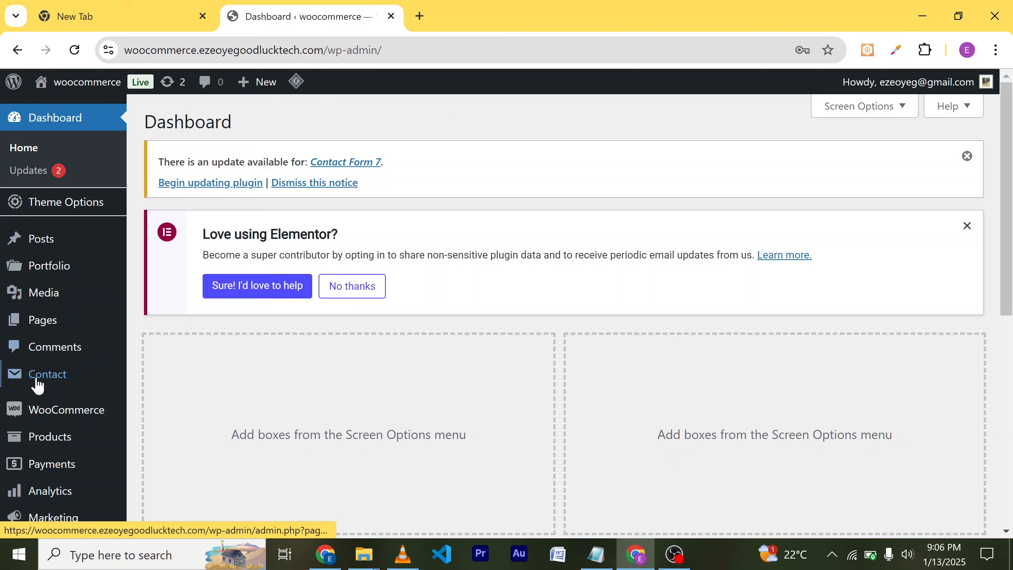
Start a new product and name it "Luxe Elegance Heels", copied from the fake product notes in Notepad.
{"action": "left_click", "coordinate": [42, 443]}
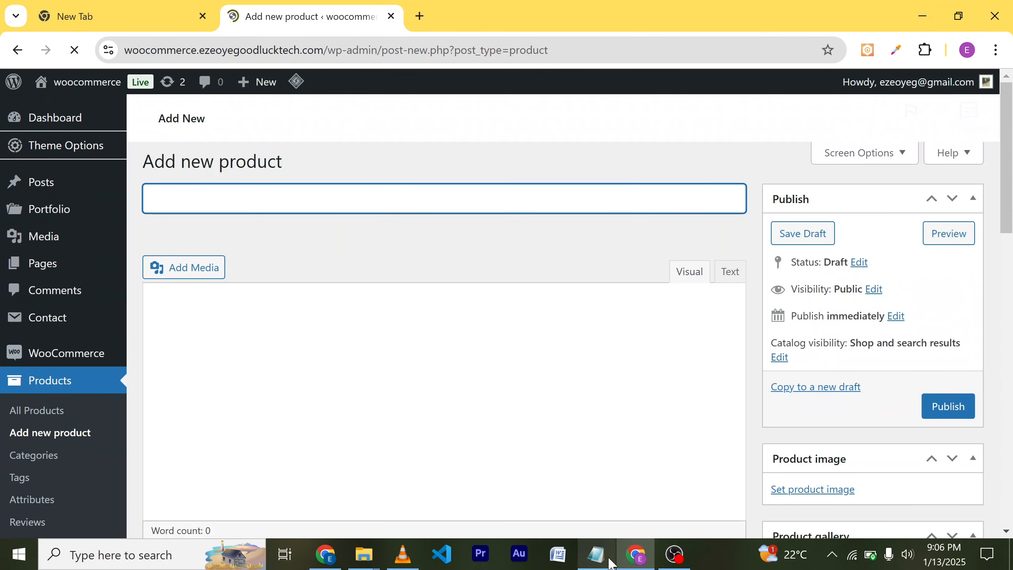
{"action": "left_click", "coordinate": [574, 486]}
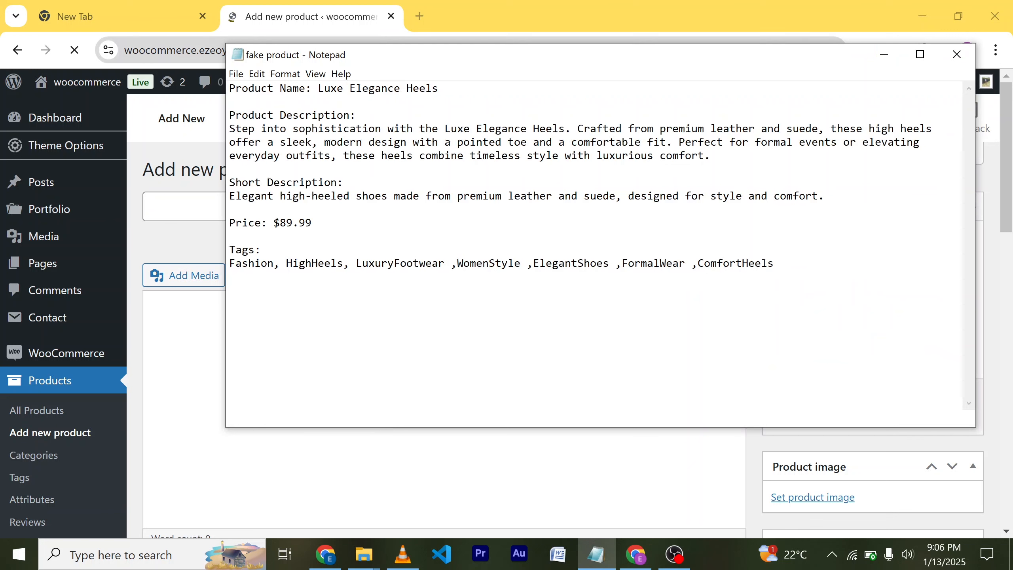
{"action": "left_click_drag", "start_coordinate": [438, 88], "coordinate": [318, 89]}
{"action": "key", "text": "ctrl+c"}
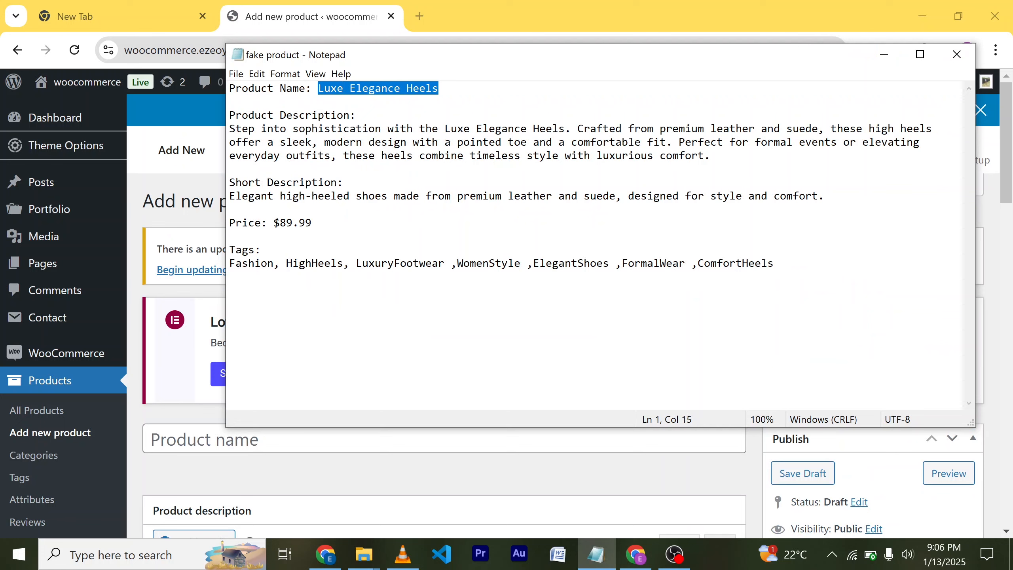
{"action": "left_click", "coordinate": [884, 54]}
{"action": "scroll", "coordinate": [403, 310], "scroll_direction": "down", "scroll_amount": 5}
{"action": "scroll", "coordinate": [171, 280], "scroll_direction": "up", "scroll_amount": 3}
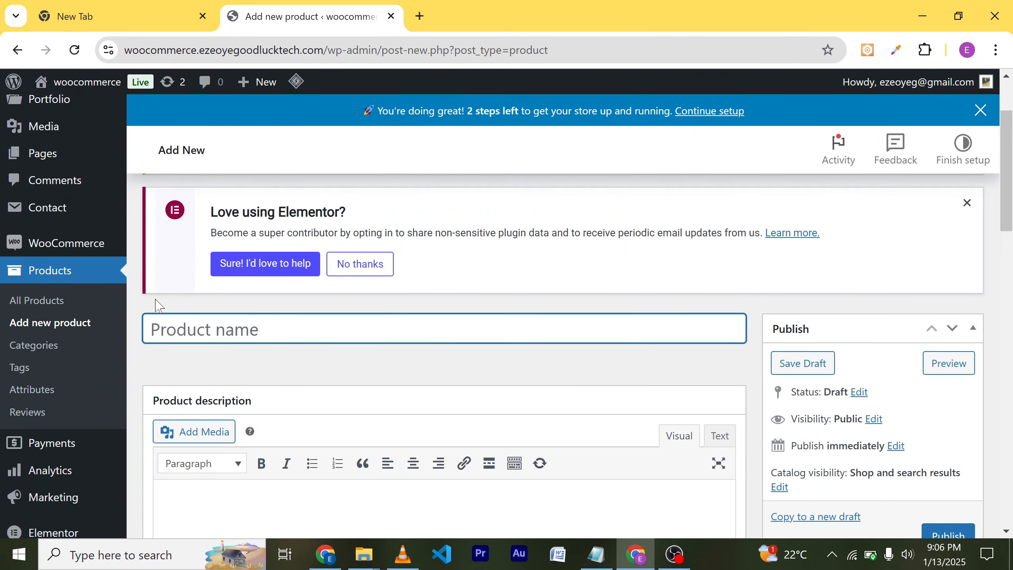
{"action": "key", "text": "ctrl+v"}
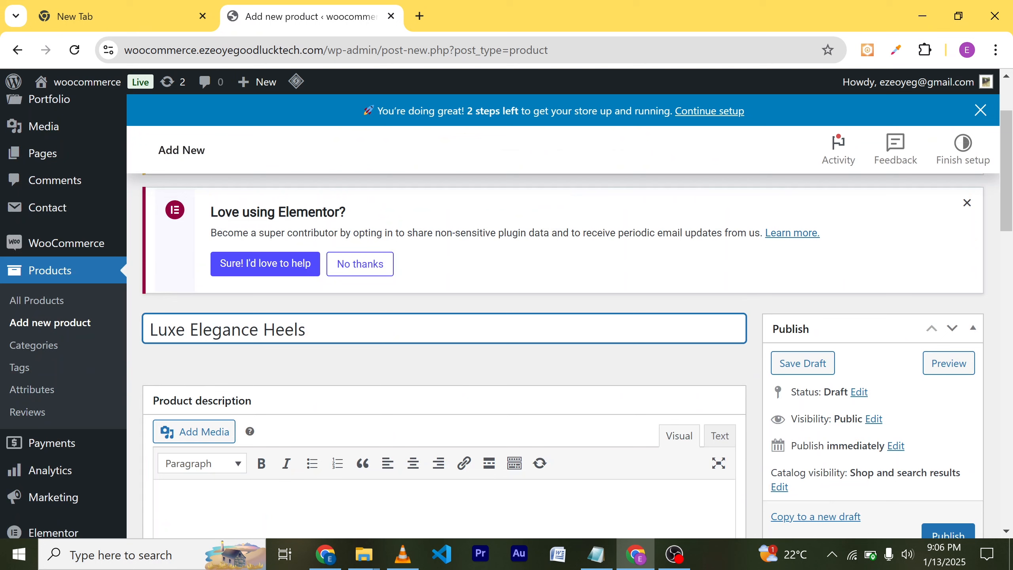
Change the last word of the product name so that it reads "Luxe Elegance shoes".
{"action": "key", "text": "ctrl+shift+Left"}
{"action": "key", "text": "BackSpace"}
{"action": "key", "text": "BackSpace"}
{"action": "type", "text": "shoes"}
{"action": "key", "text": "Left"}
{"action": "key", "text": "Left"}
{"action": "key", "text": "Left"}
Copy the full product description paragraph from the fake product notes in Notepad into the new product's description.
{"action": "scroll", "coordinate": [363, 339], "scroll_direction": "down", "scroll_amount": 2}
{"action": "left_click", "coordinate": [367, 403]}
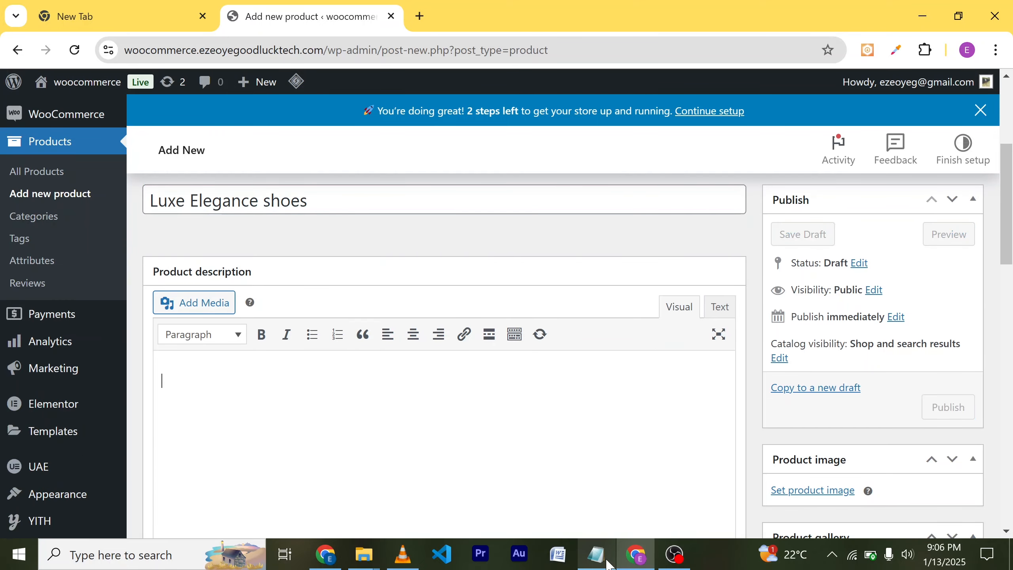
{"action": "mouse_move", "coordinate": [609, 563]}
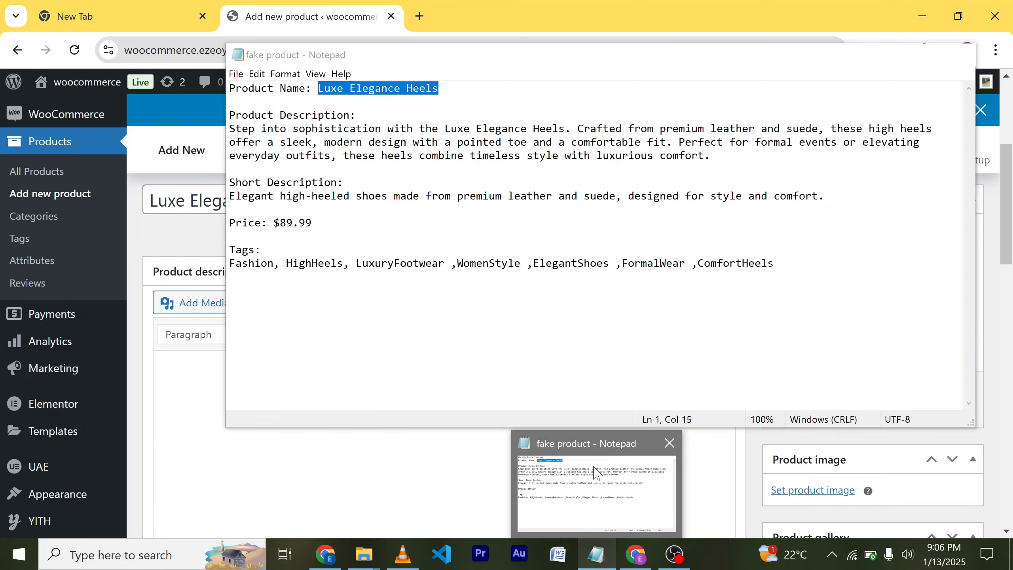
{"action": "left_click", "coordinate": [597, 474]}
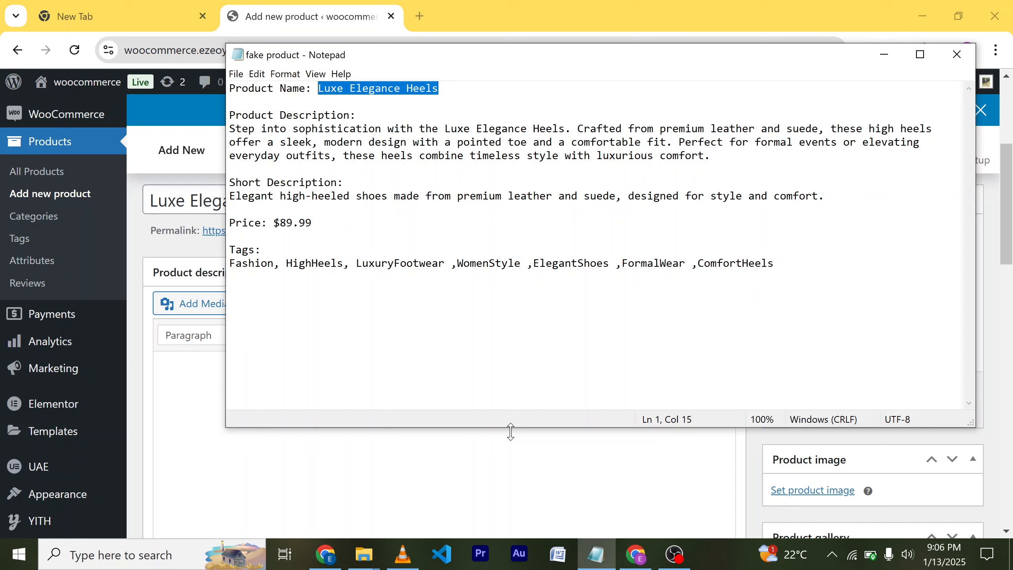
{"action": "left_click_drag", "start_coordinate": [712, 156], "coordinate": [230, 129]}
{"action": "key", "text": "ctrl+c"}
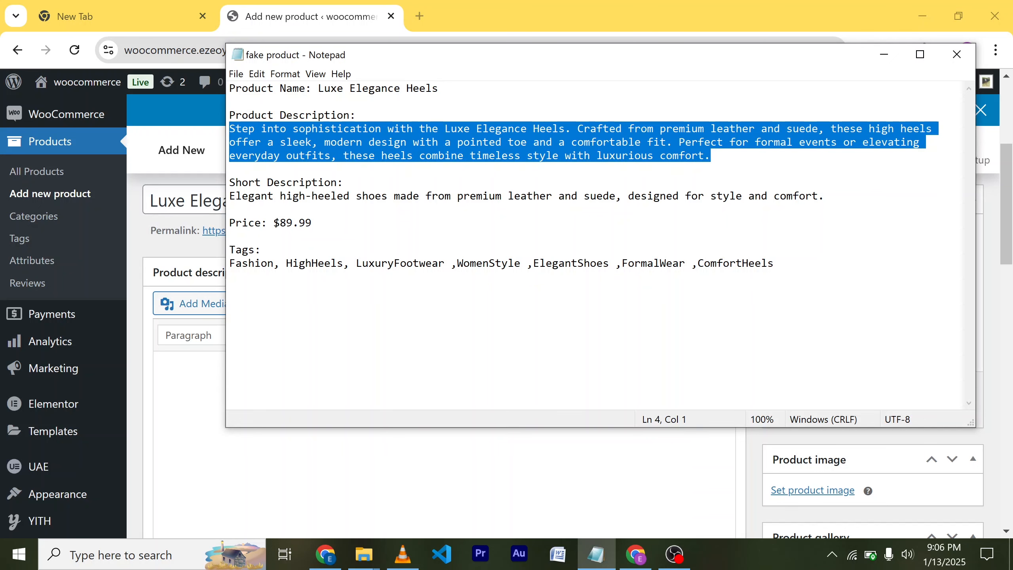
{"action": "left_click", "coordinate": [884, 54]}
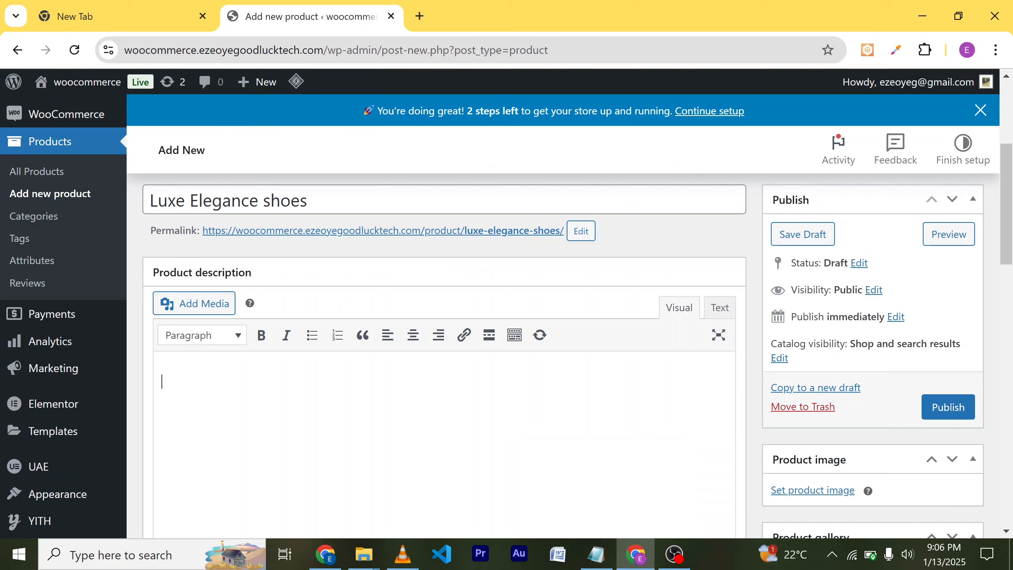
{"action": "key", "text": "ctrl+v"}
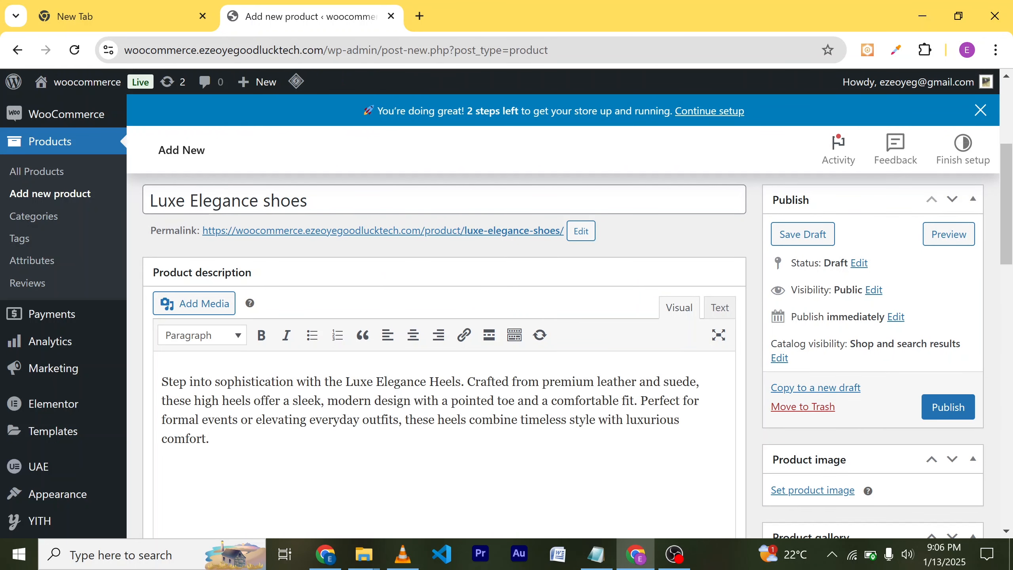
Set the product's regular price to 15000 and its sale price to 10000.
{"action": "scroll", "coordinate": [395, 413], "scroll_direction": "down", "scroll_amount": 10}
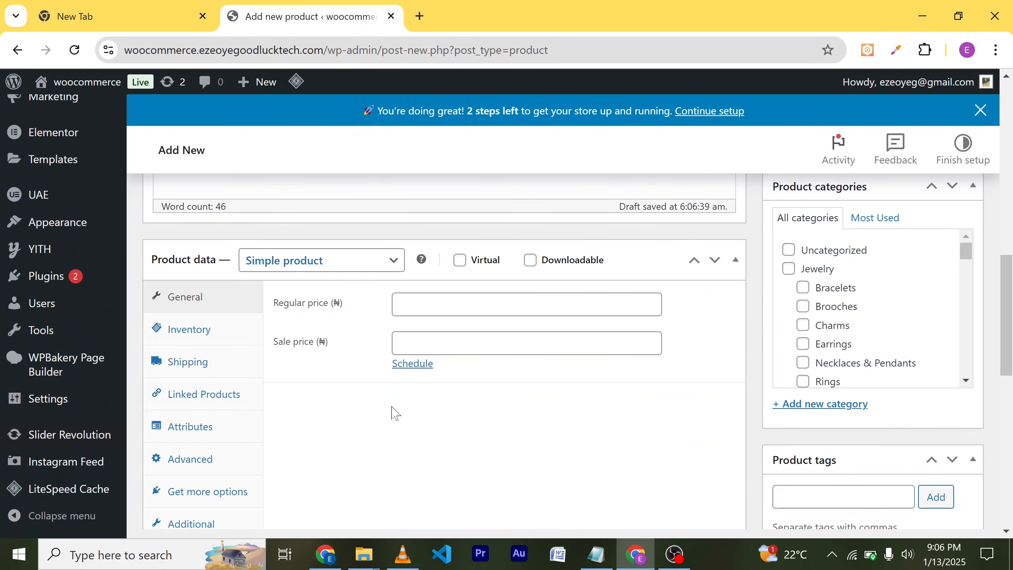
{"action": "scroll", "coordinate": [428, 317], "scroll_direction": "down", "scroll_amount": 1}
{"action": "left_click", "coordinate": [426, 297]}
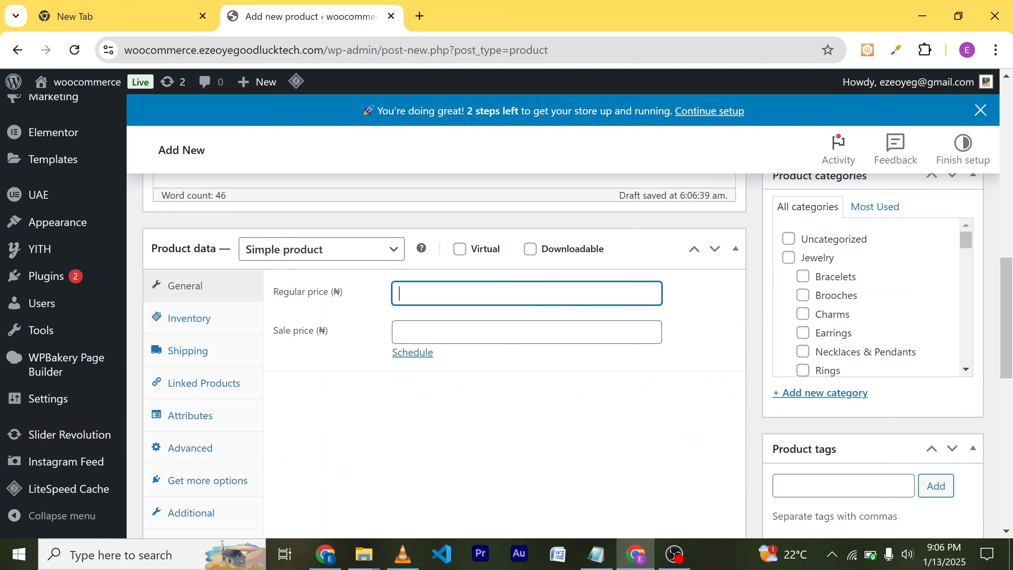
{"action": "type", "text": "1"}
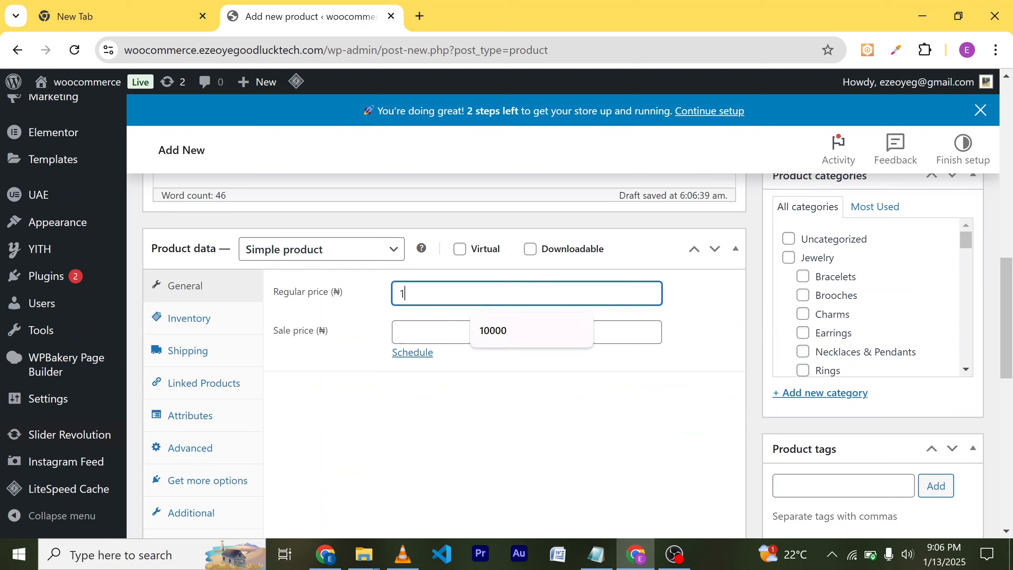
{"action": "type", "text": "5000"}
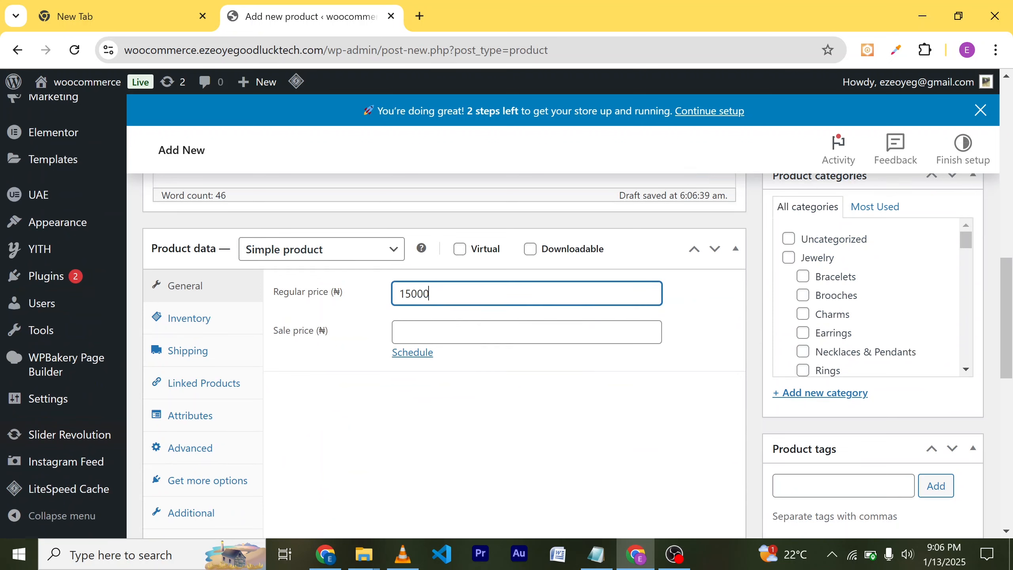
{"action": "left_click", "coordinate": [526, 332]}
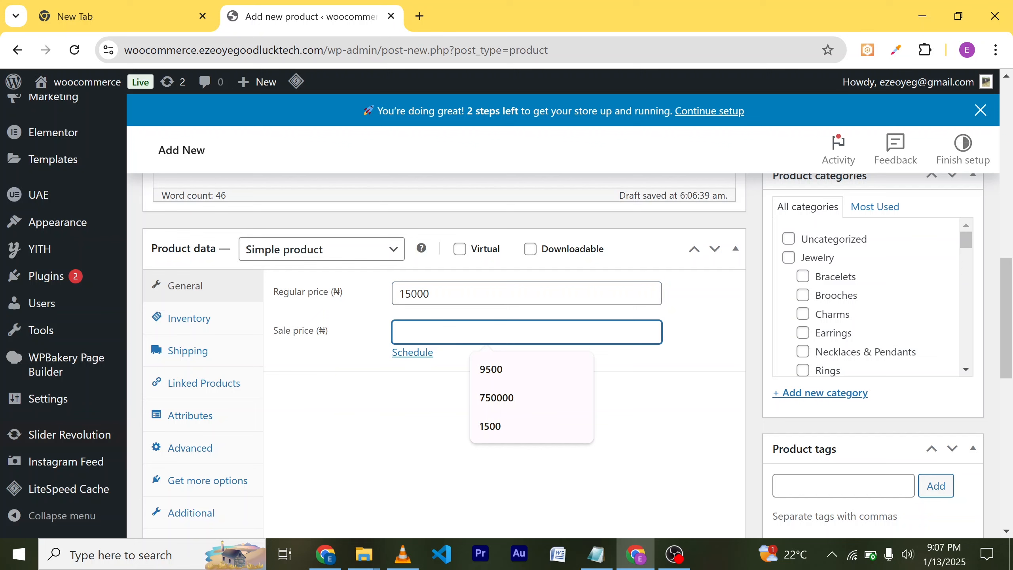
{"action": "type", "text": "10000"}
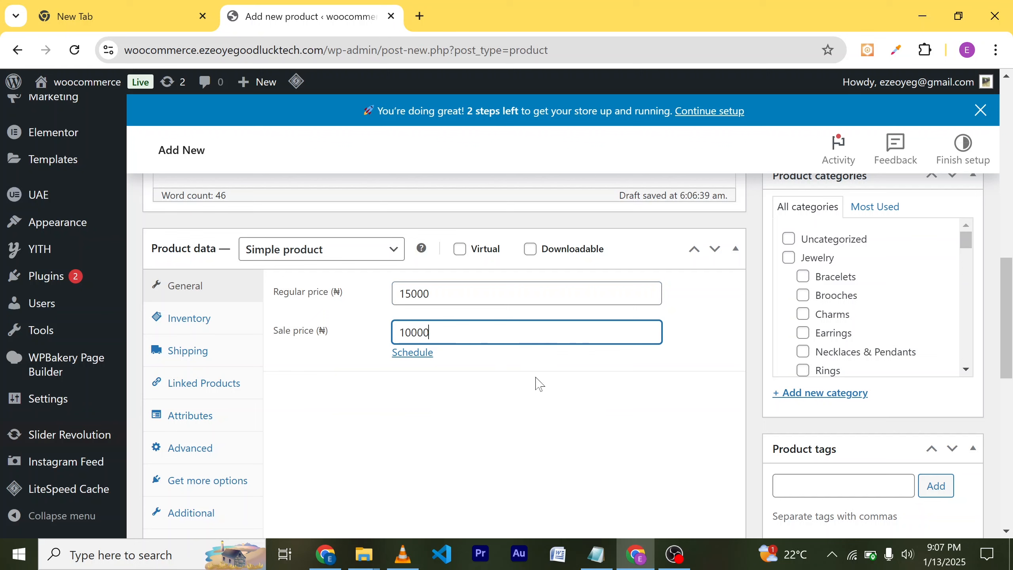
Copy the short description sentence from the Notepad notes into the product short description.
{"action": "mouse_move", "coordinate": [608, 558]}
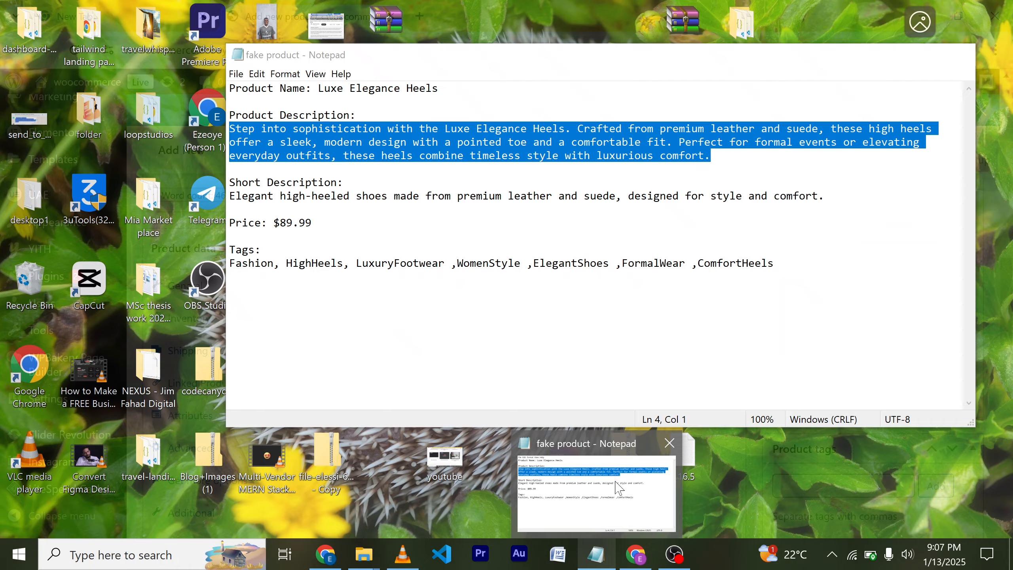
{"action": "left_click", "coordinate": [612, 499]}
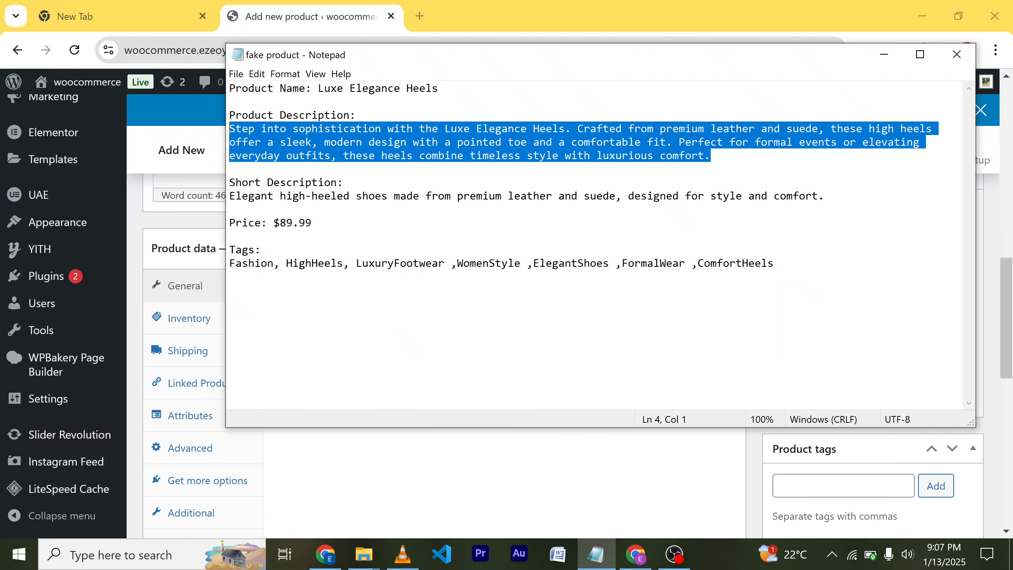
{"action": "left_click_drag", "start_coordinate": [826, 196], "coordinate": [230, 196]}
{"action": "key", "text": "ctrl+c"}
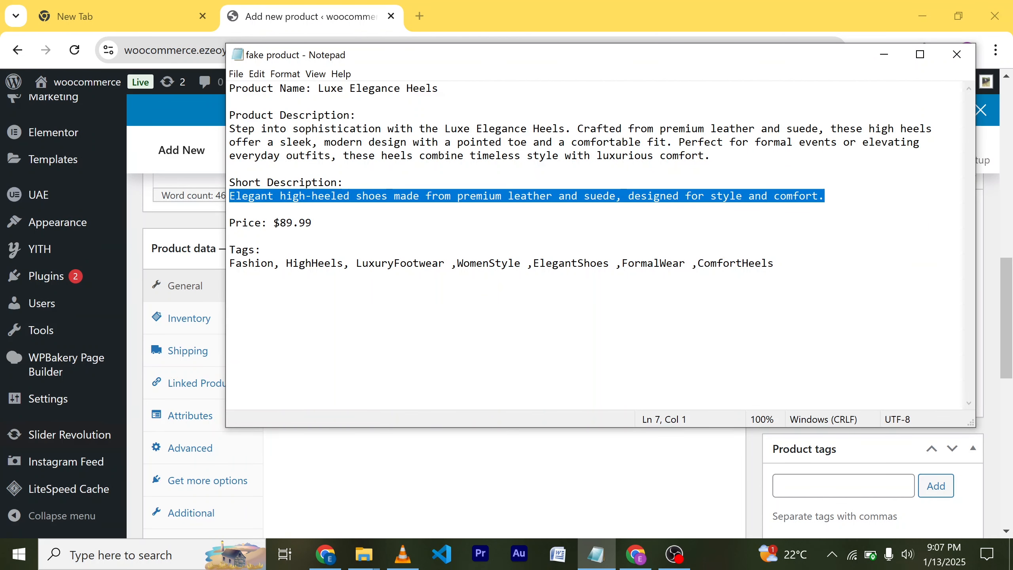
{"action": "left_click", "coordinate": [392, 456]}
{"action": "scroll", "coordinate": [402, 456], "scroll_direction": "down", "scroll_amount": 14}
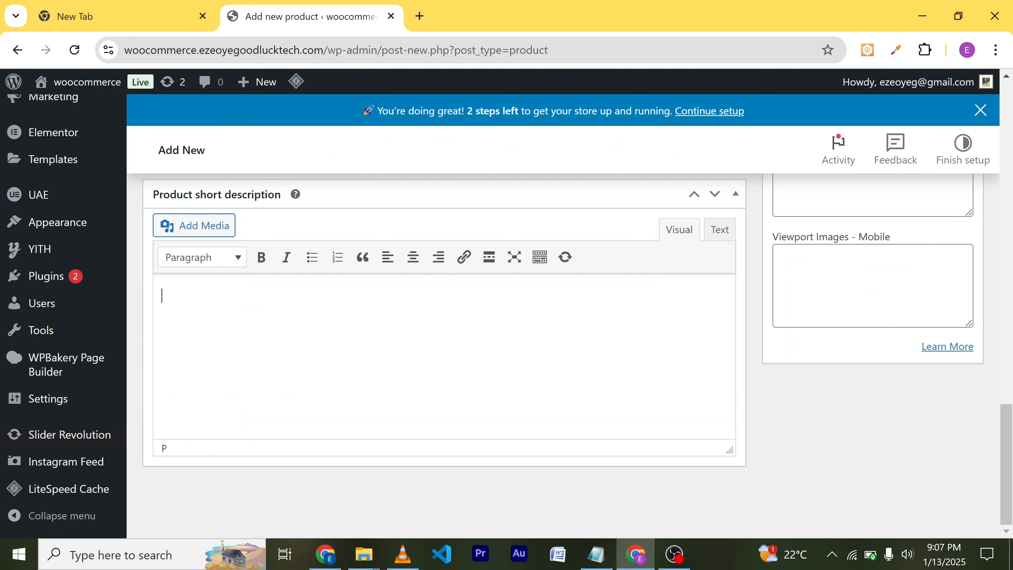
{"action": "key", "text": "ctrl+v"}
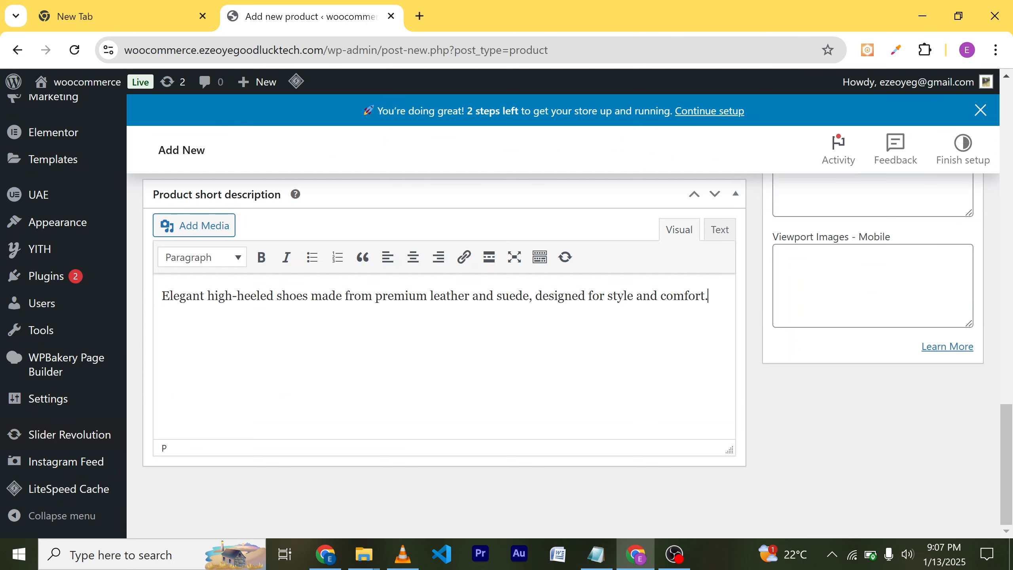
Add the product tags Fashion, HighHeels, LuxuryFootwear, WomenStyle, ElegantShoes, FormalWear and ComfortHeels, copied from the Notepad notes.
{"action": "scroll", "coordinate": [446, 324], "scroll_direction": "up", "scroll_amount": 10}
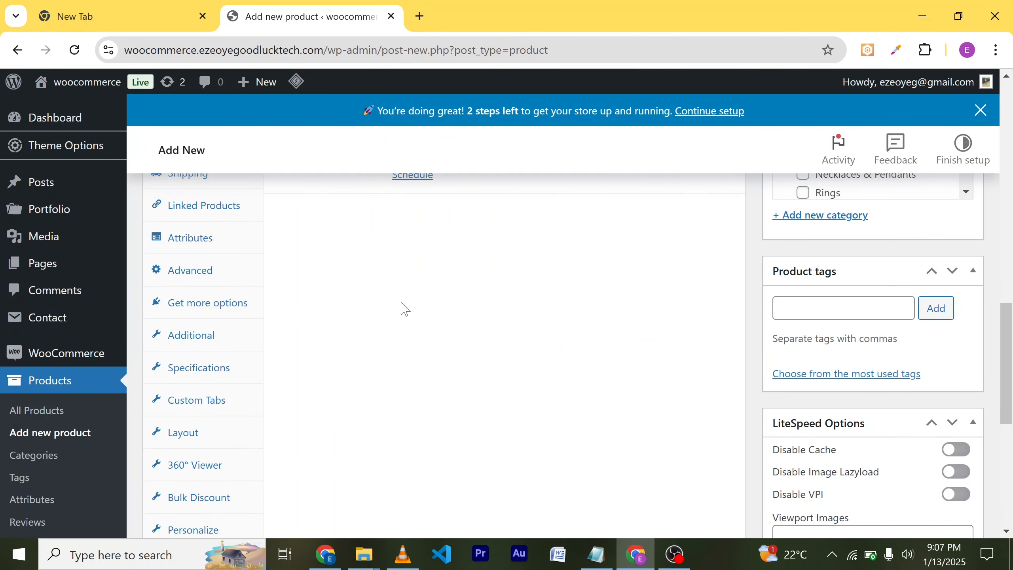
{"action": "scroll", "coordinate": [403, 308], "scroll_direction": "down", "scroll_amount": 3}
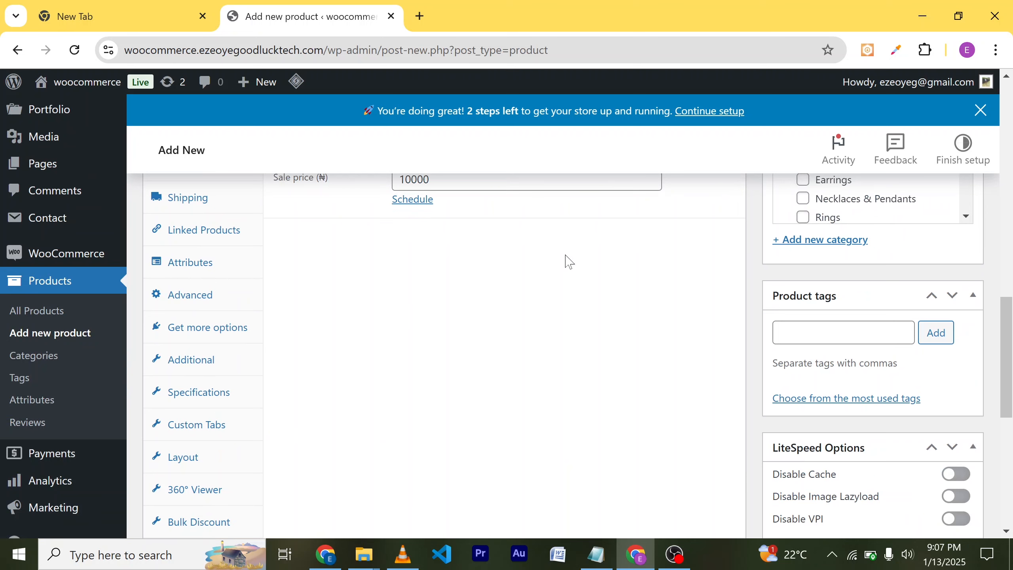
{"action": "mouse_move", "coordinate": [610, 558]}
{"action": "left_click", "coordinate": [603, 492]}
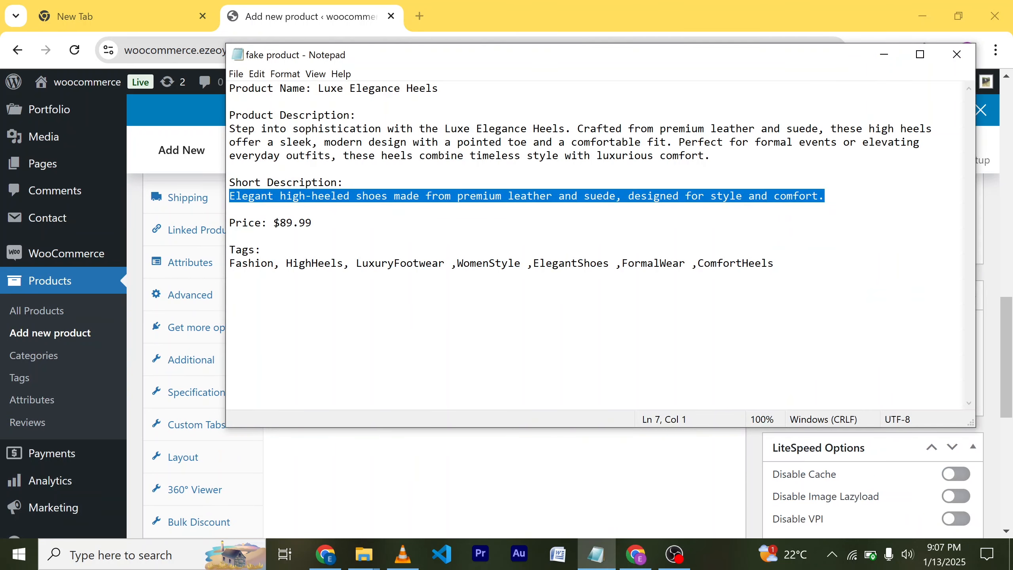
{"action": "left_click", "coordinate": [775, 263]}
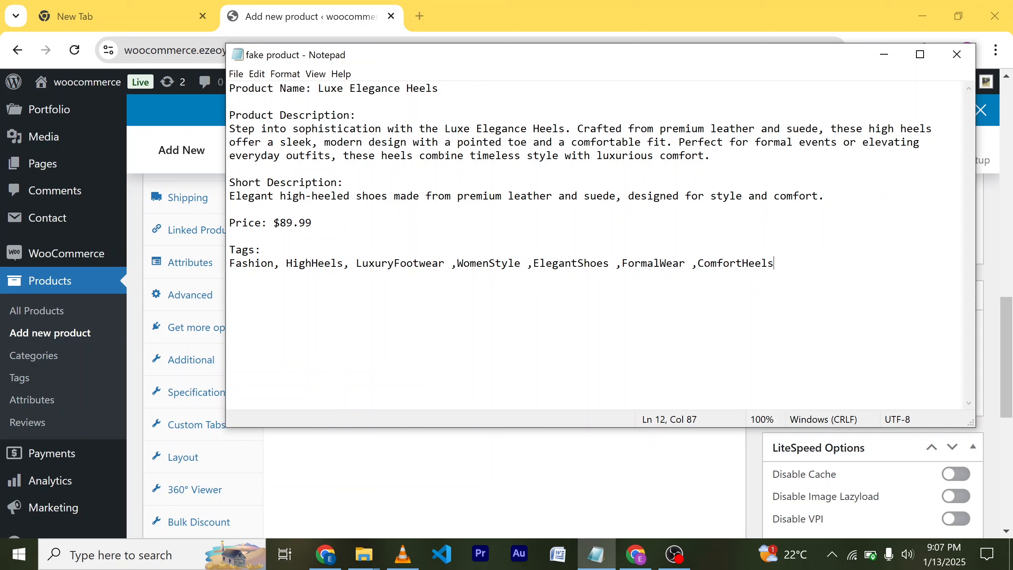
{"action": "left_click_drag", "start_coordinate": [775, 264], "coordinate": [243, 264]}
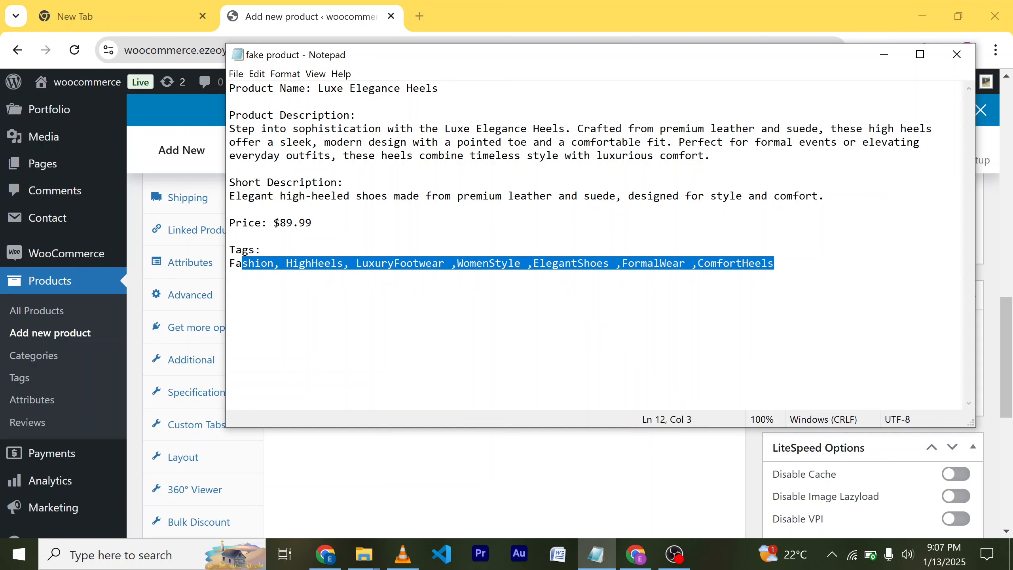
{"action": "left_click_drag", "start_coordinate": [775, 264], "coordinate": [229, 264]}
{"action": "left_click", "coordinate": [884, 54]}
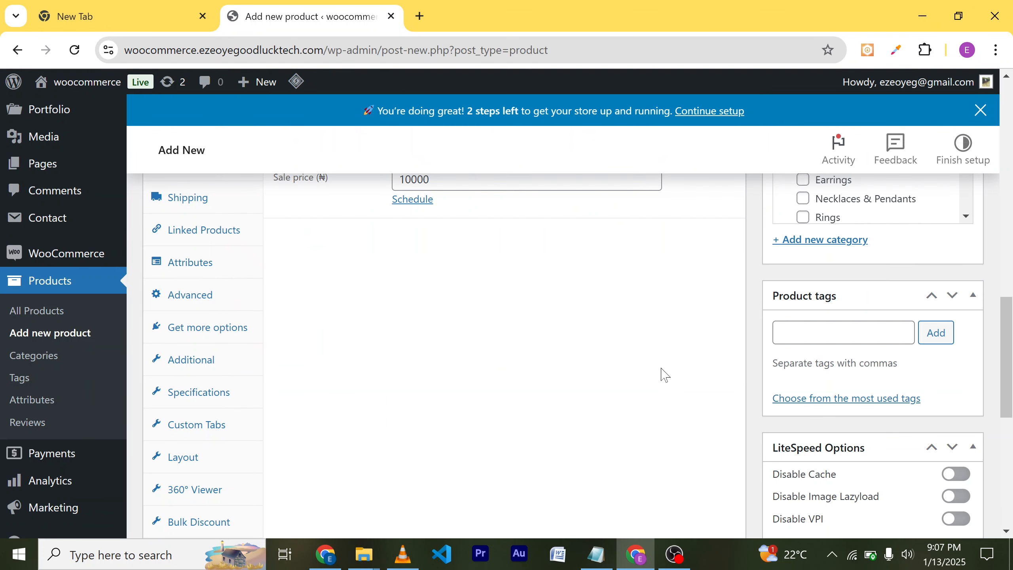
{"action": "scroll", "coordinate": [674, 379], "scroll_direction": "up", "scroll_amount": 1}
{"action": "left_click", "coordinate": [843, 398]}
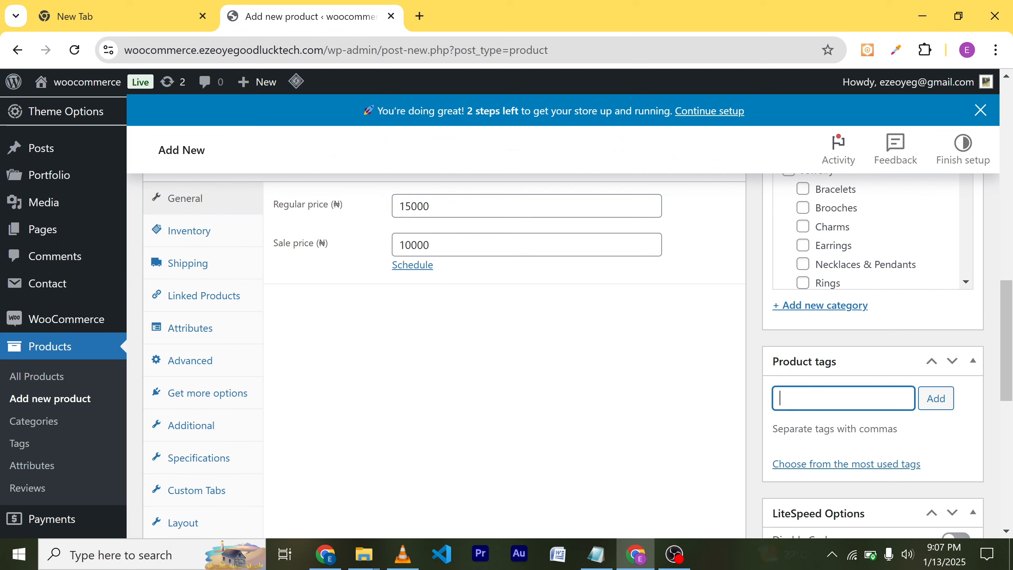
{"action": "key", "text": "ctrl+v"}
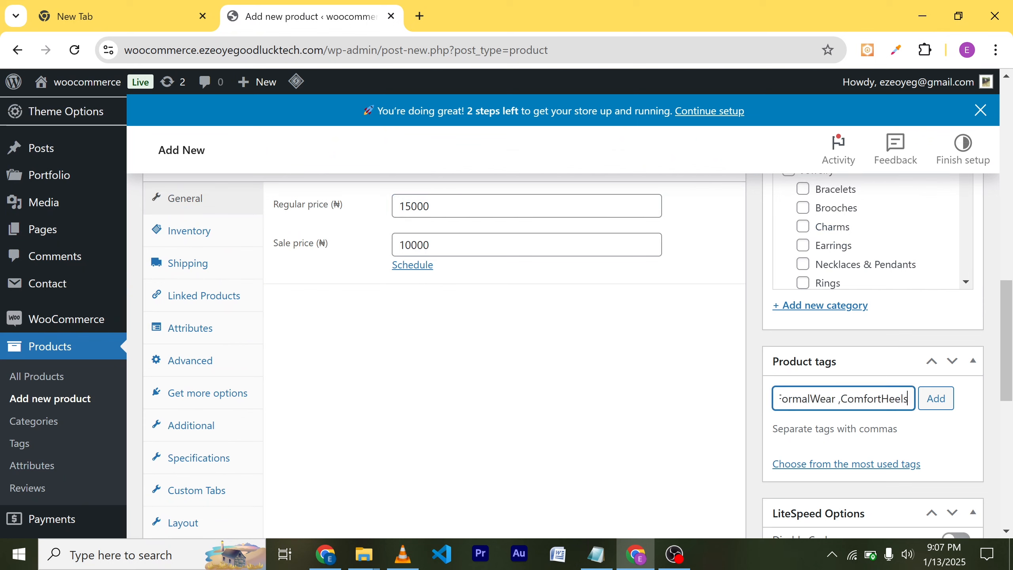
{"action": "left_click", "coordinate": [938, 399]}
{"action": "scroll", "coordinate": [894, 479], "scroll_direction": "down", "scroll_amount": 5}
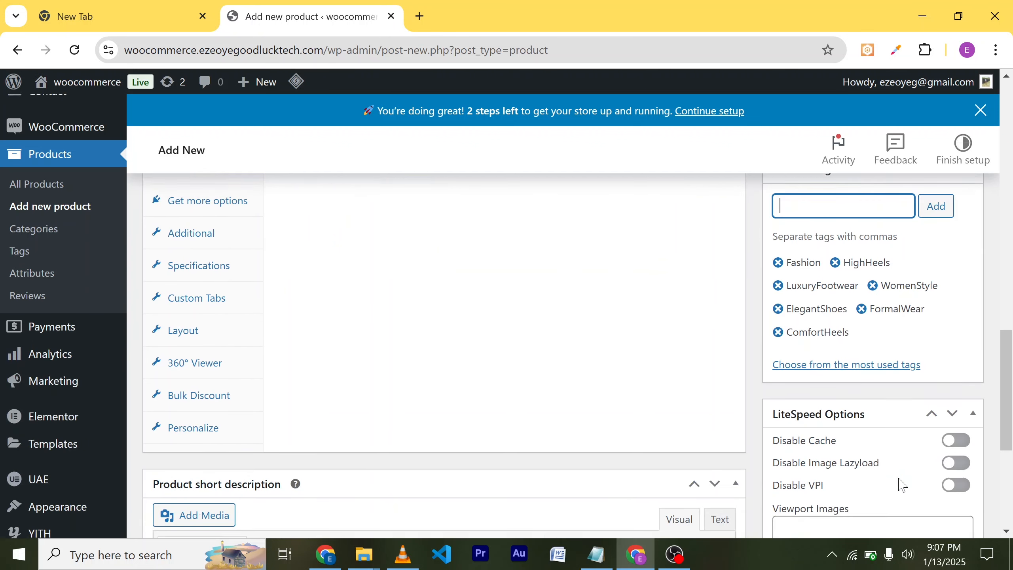
Upload the shoe-1 picture from the Downloads folder to the media library while choosing the product image.
{"action": "scroll", "coordinate": [572, 352], "scroll_direction": "up", "scroll_amount": 12}
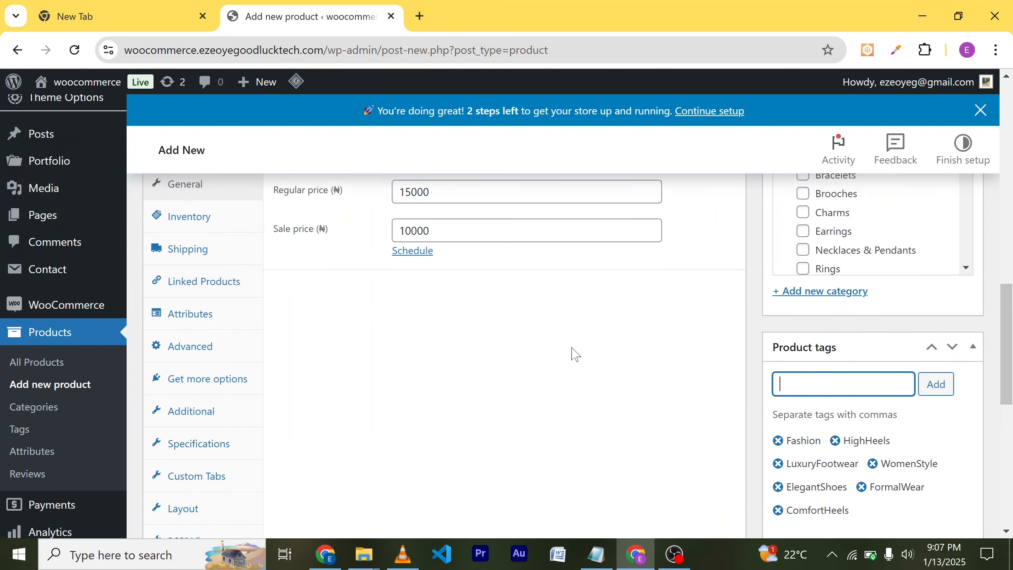
{"action": "scroll", "coordinate": [572, 347], "scroll_direction": "up", "scroll_amount": 10}
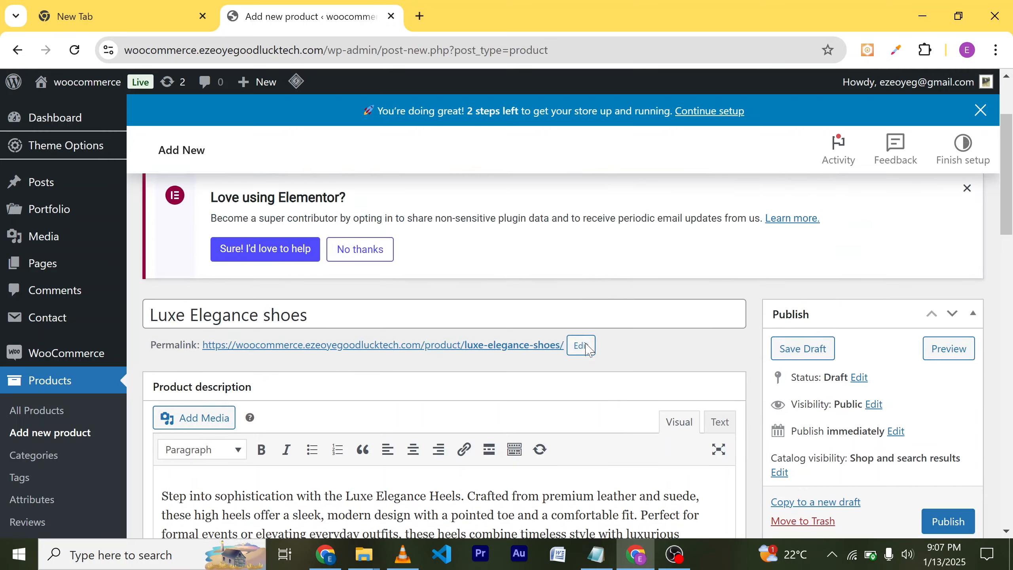
{"action": "scroll", "coordinate": [610, 403], "scroll_direction": "down", "scroll_amount": 4}
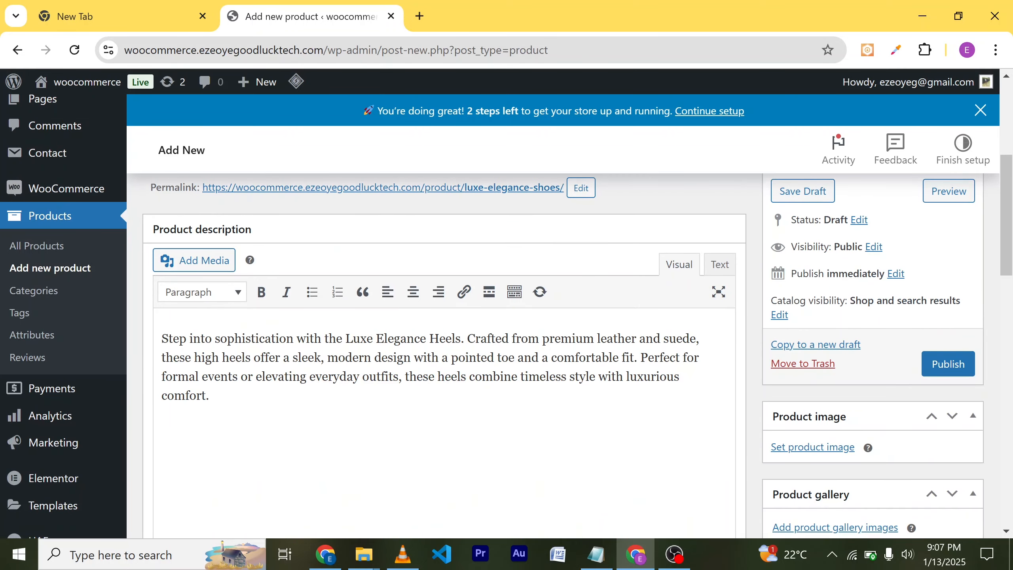
{"action": "scroll", "coordinate": [810, 248], "scroll_direction": "up", "scroll_amount": 2}
{"action": "scroll", "coordinate": [834, 438], "scroll_direction": "down", "scroll_amount": 5}
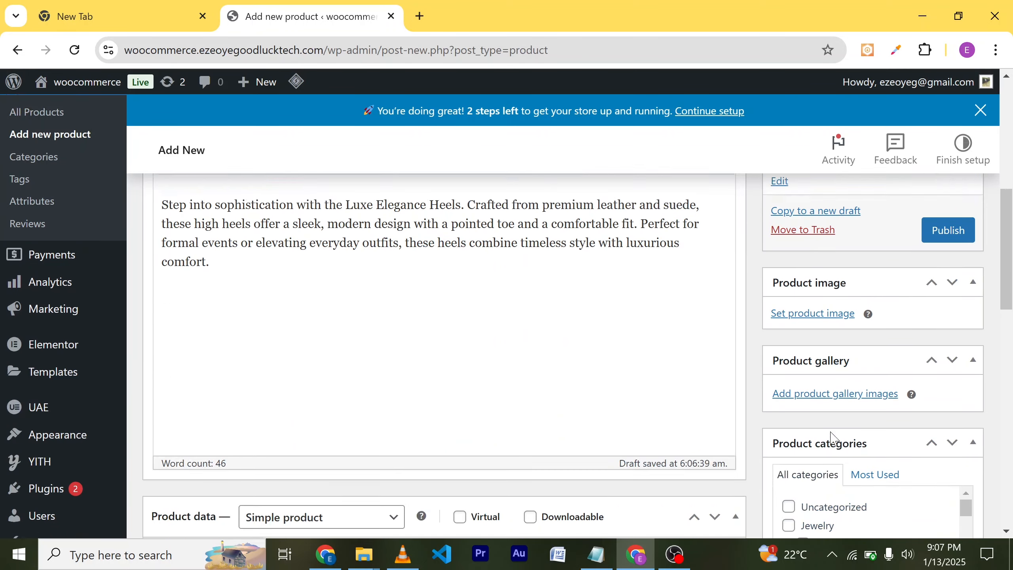
{"action": "scroll", "coordinate": [822, 379], "scroll_direction": "down", "scroll_amount": 2}
{"action": "left_click", "coordinate": [803, 261]}
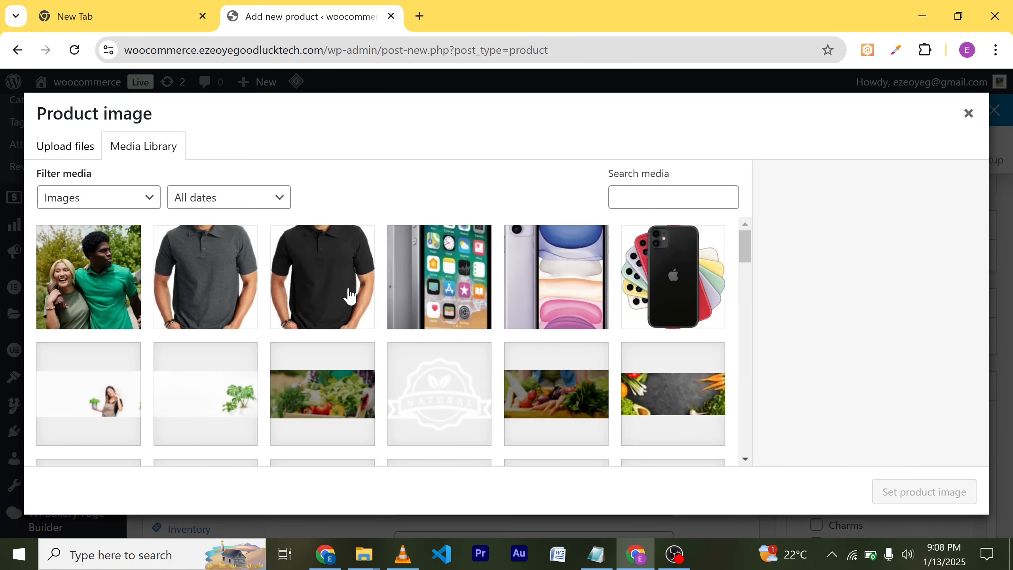
{"action": "left_click", "coordinate": [65, 149]}
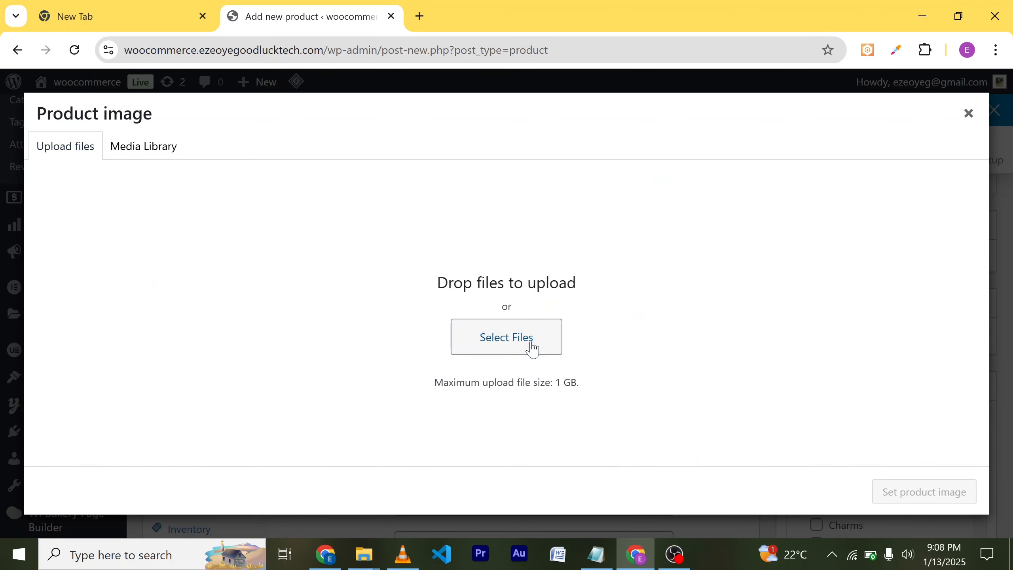
{"action": "left_click", "coordinate": [532, 349]}
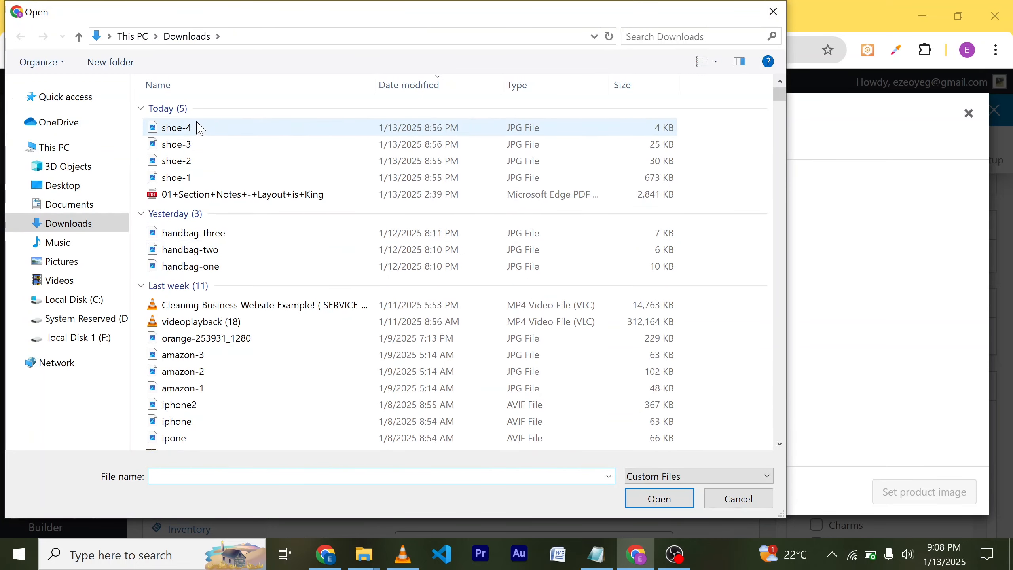
{"action": "left_click", "coordinate": [191, 182]}
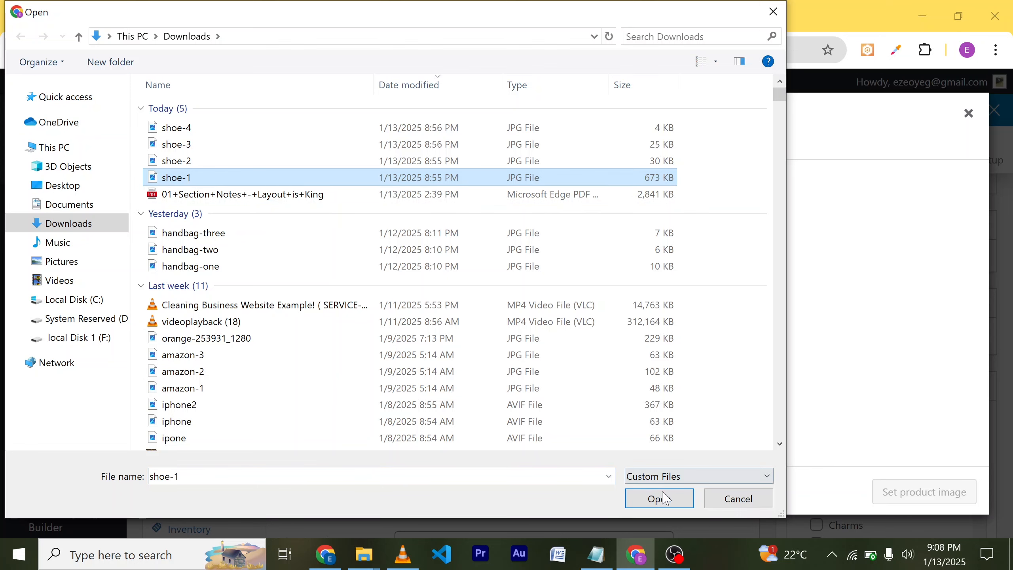
{"action": "left_click", "coordinate": [667, 504]}
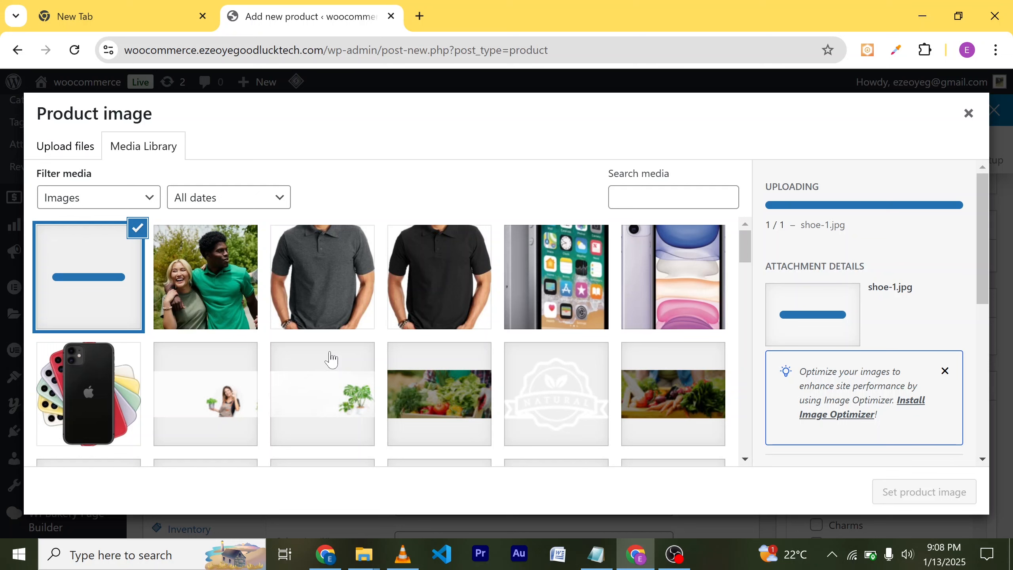
Upload the shoe-2 picture from the Downloads folder as well, and set the blue shoe-1 picture as the product image.
{"action": "scroll", "coordinate": [329, 361], "scroll_direction": "down", "scroll_amount": 3}
{"action": "scroll", "coordinate": [324, 364], "scroll_direction": "up", "scroll_amount": 3}
{"action": "left_click", "coordinate": [74, 155]}
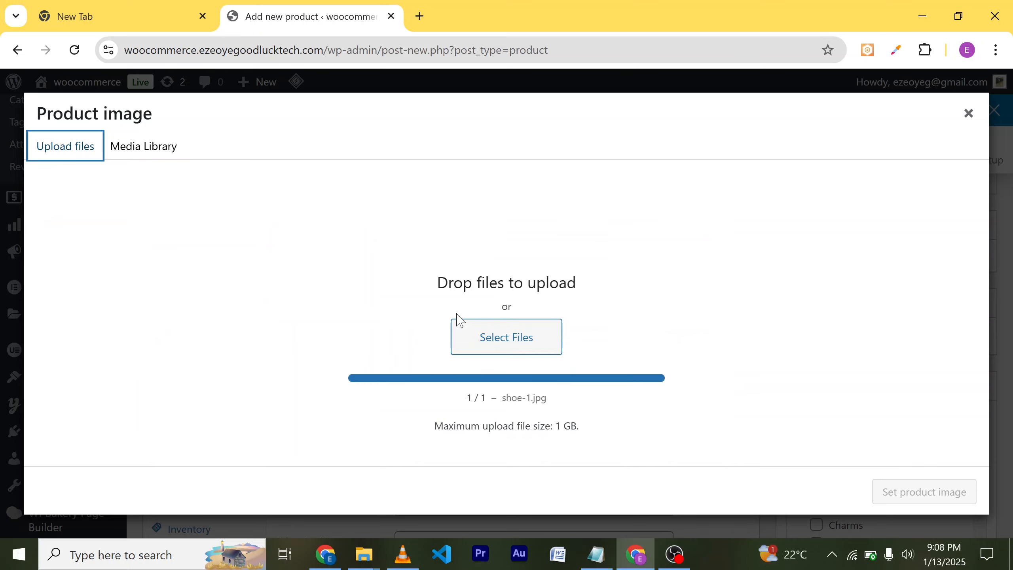
{"action": "left_click", "coordinate": [489, 338]}
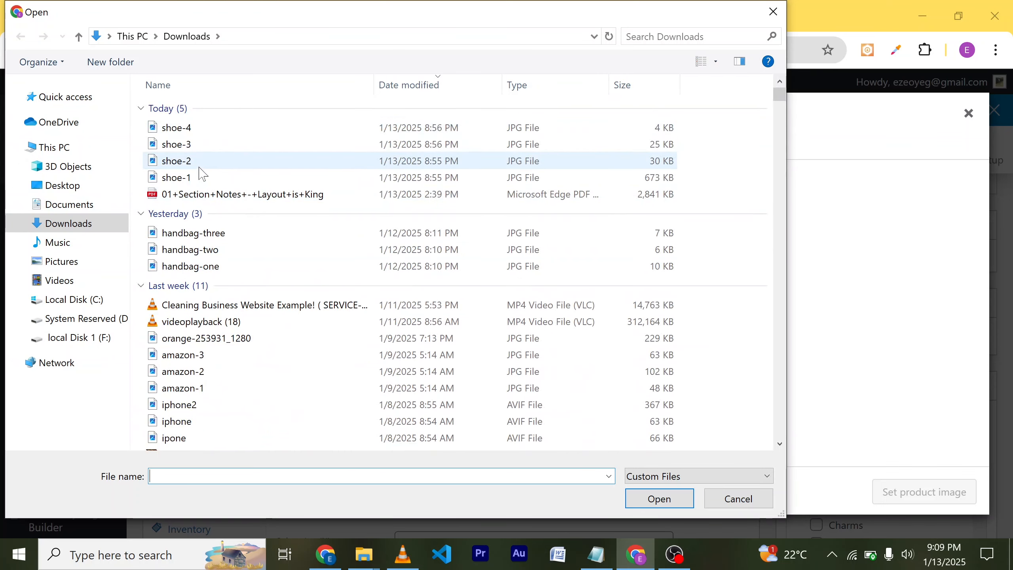
{"action": "left_click", "coordinate": [200, 168]}
{"action": "left_click", "coordinate": [660, 500]}
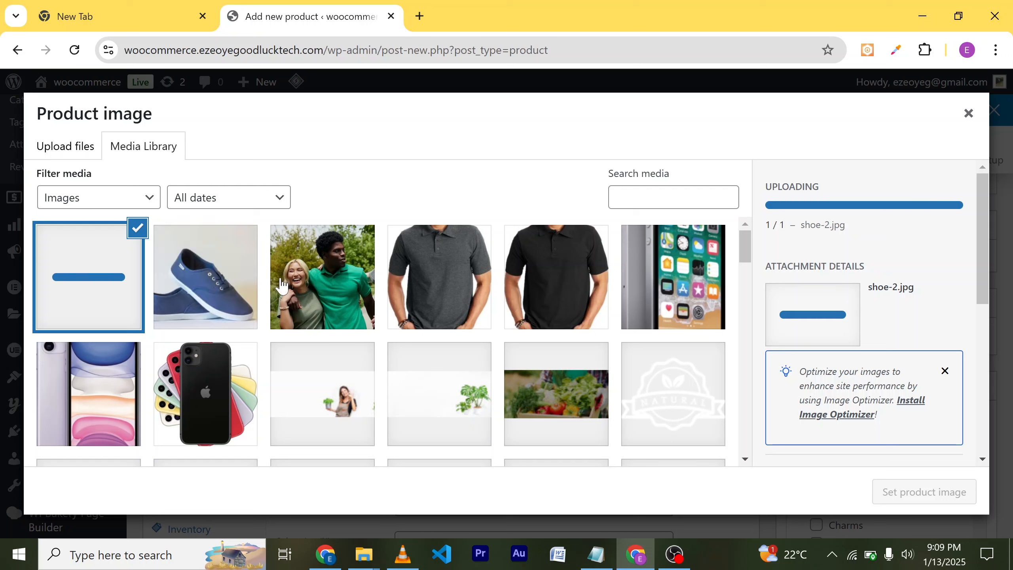
{"action": "left_click", "coordinate": [236, 284]}
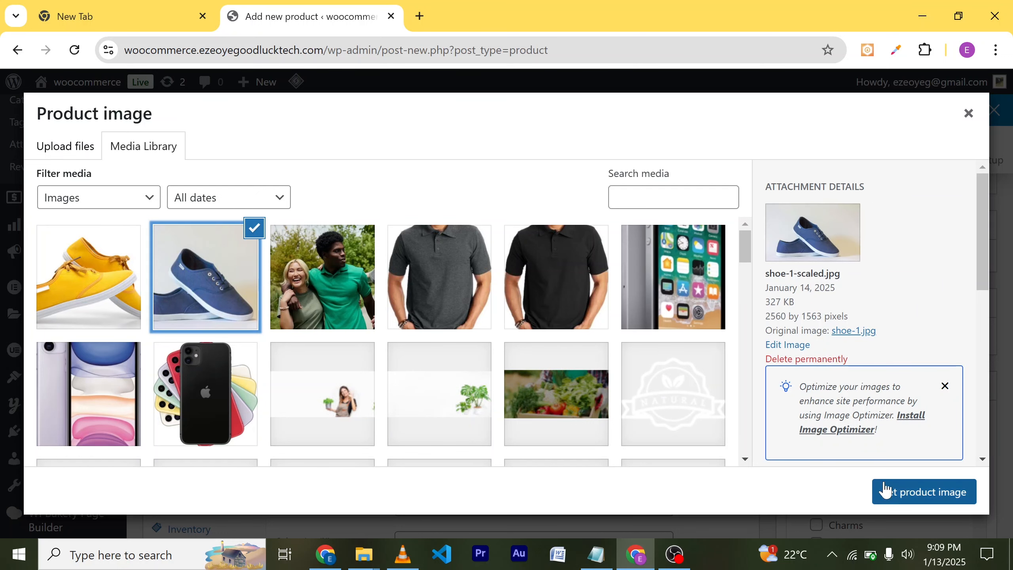
{"action": "left_click", "coordinate": [907, 498]}
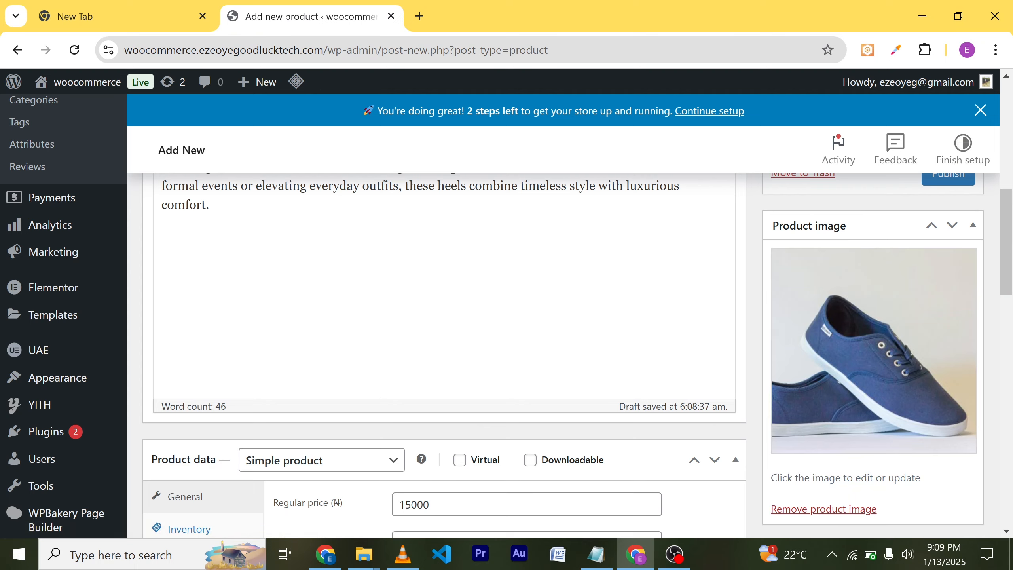
Add the yellow shoe-2 picture from the media library to the product gallery.
{"action": "scroll", "coordinate": [825, 347], "scroll_direction": "down", "scroll_amount": 6}
{"action": "scroll", "coordinate": [830, 288], "scroll_direction": "up", "scroll_amount": 2}
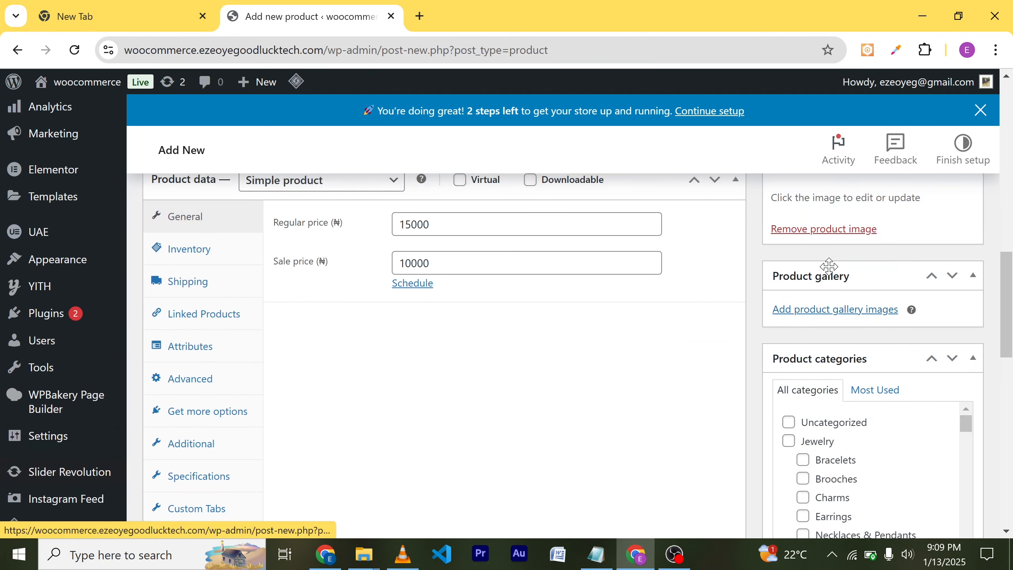
{"action": "left_click", "coordinate": [832, 313]}
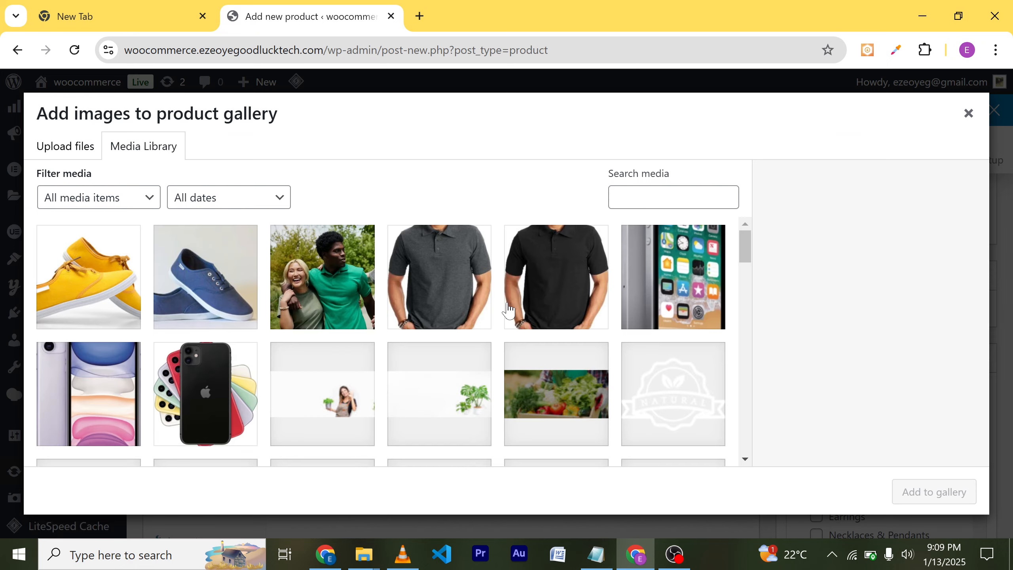
{"action": "left_click", "coordinate": [88, 290]}
{"action": "left_click", "coordinate": [191, 299]}
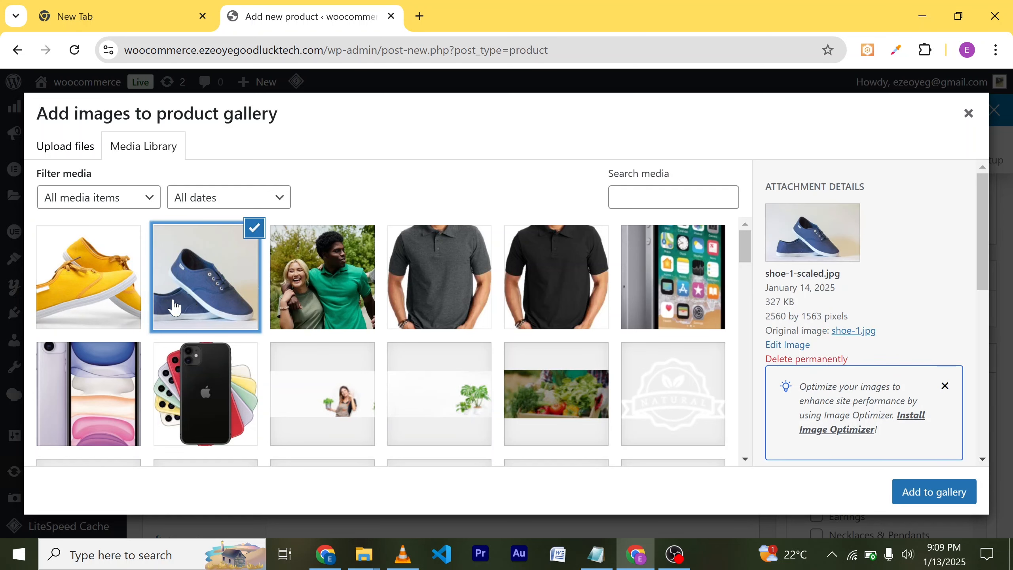
{"action": "left_click", "coordinate": [119, 302]}
{"action": "left_click", "coordinate": [914, 495]}
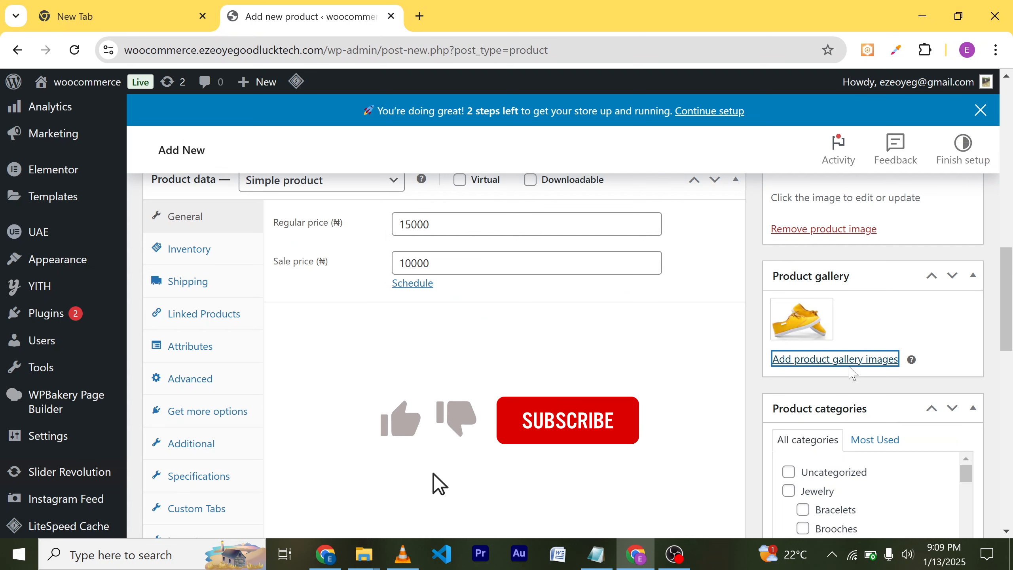
Upload the shoe-3 picture from the Downloads folder and add it to the product gallery.
{"action": "left_click", "coordinate": [854, 361]}
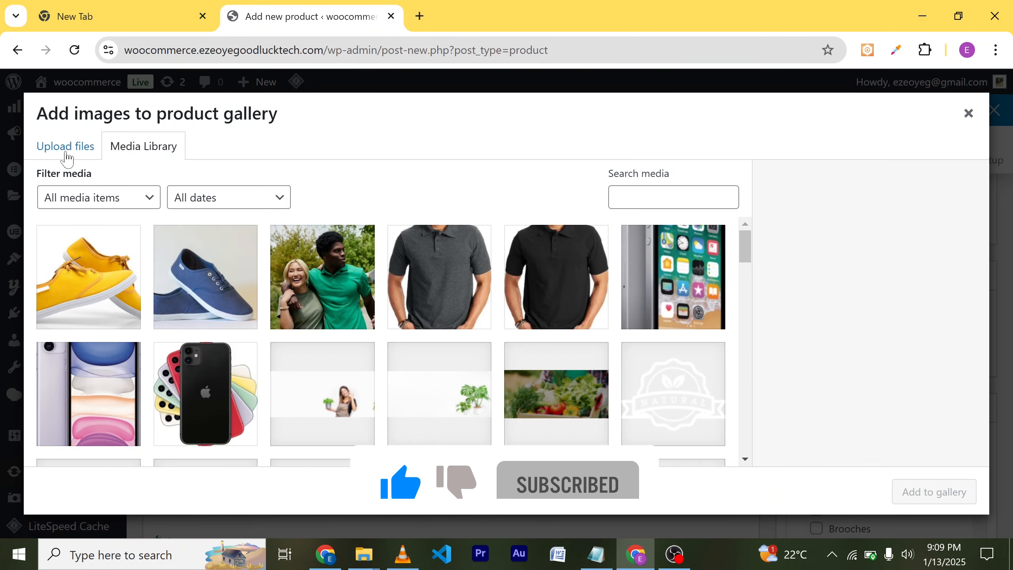
{"action": "left_click", "coordinate": [67, 155]}
{"action": "left_click", "coordinate": [505, 346]}
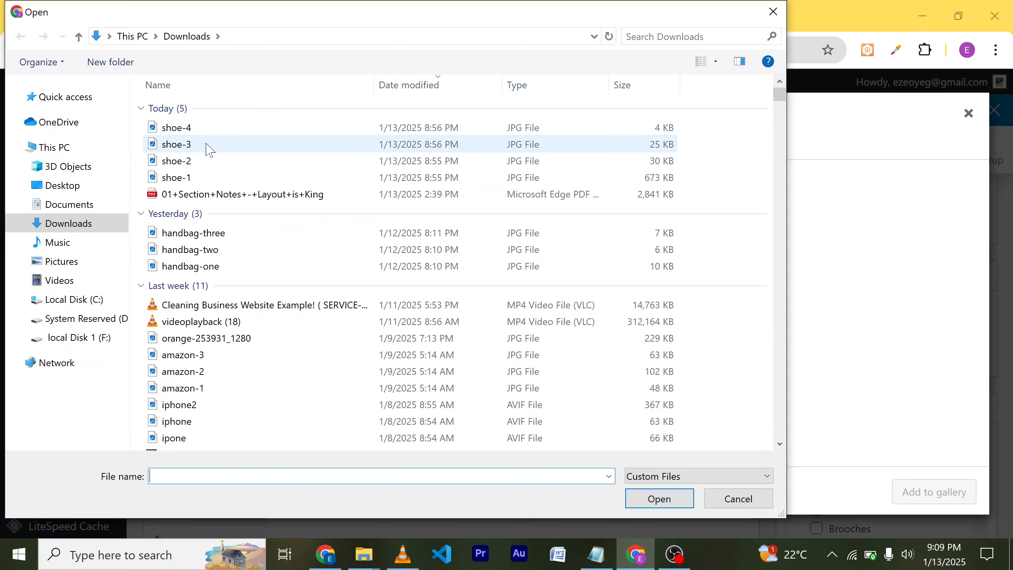
{"action": "left_click", "coordinate": [213, 151]}
{"action": "left_click", "coordinate": [663, 498]}
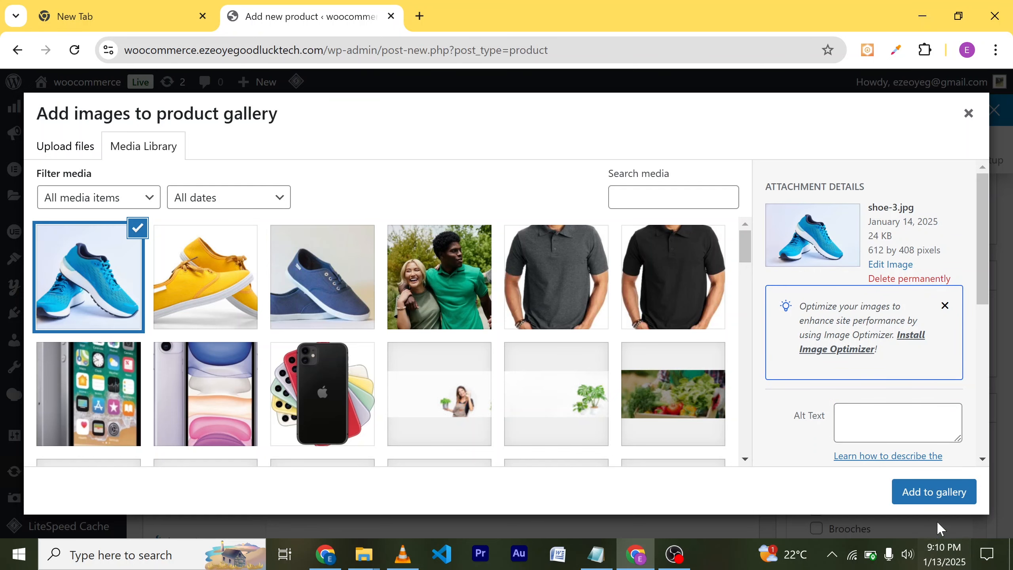
{"action": "left_click", "coordinate": [935, 492]}
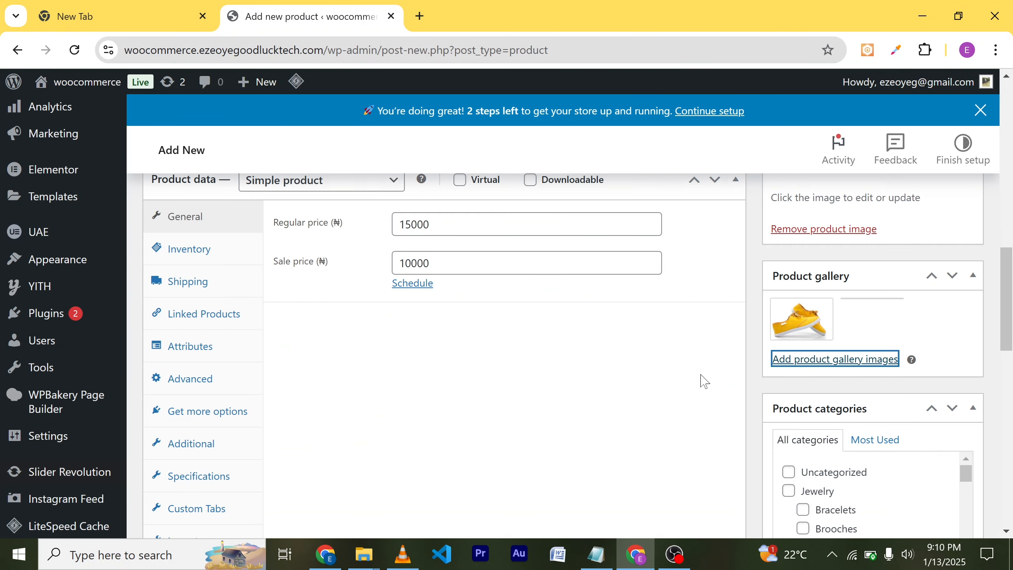
{"action": "scroll", "coordinate": [738, 375], "scroll_direction": "down", "scroll_amount": 1}
{"action": "scroll", "coordinate": [798, 371], "scroll_direction": "up", "scroll_amount": 2}
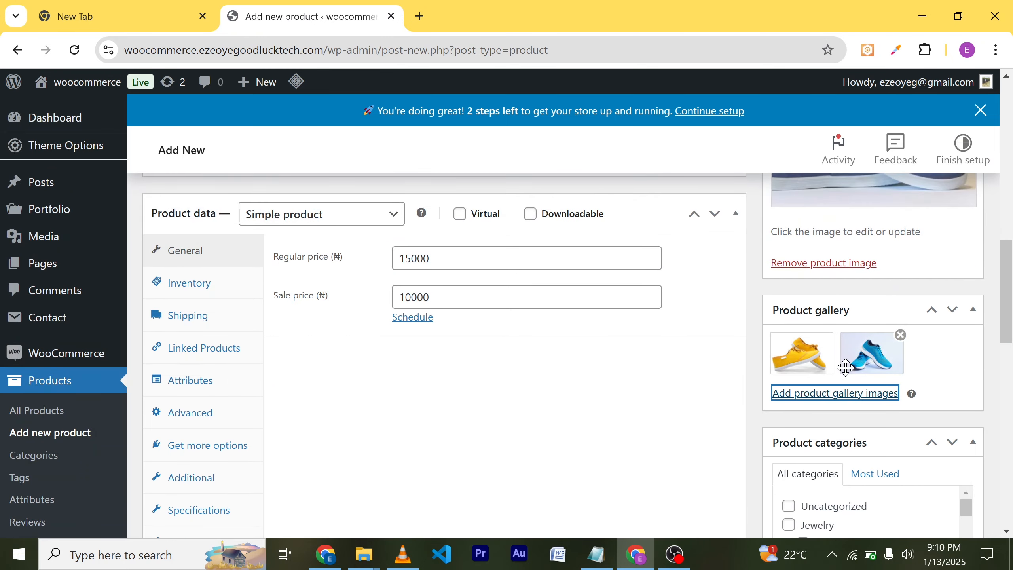
Upload the shoe-4 picture from the Downloads folder and insert it into the product short description below the sentence.
{"action": "scroll", "coordinate": [845, 367], "scroll_direction": "up", "scroll_amount": 3}
{"action": "scroll", "coordinate": [744, 418], "scroll_direction": "down", "scroll_amount": 15}
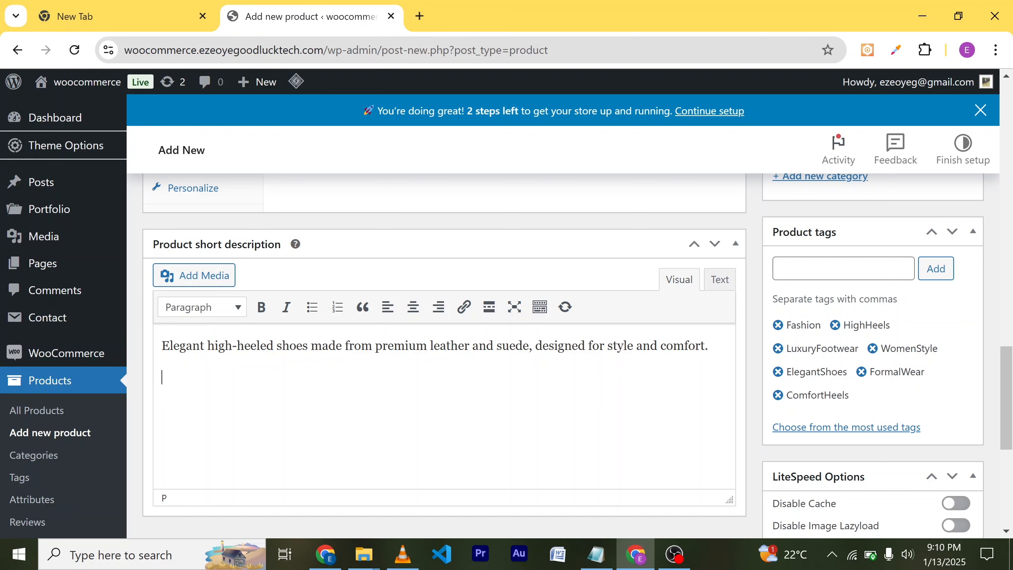
{"action": "left_click", "coordinate": [196, 285]}
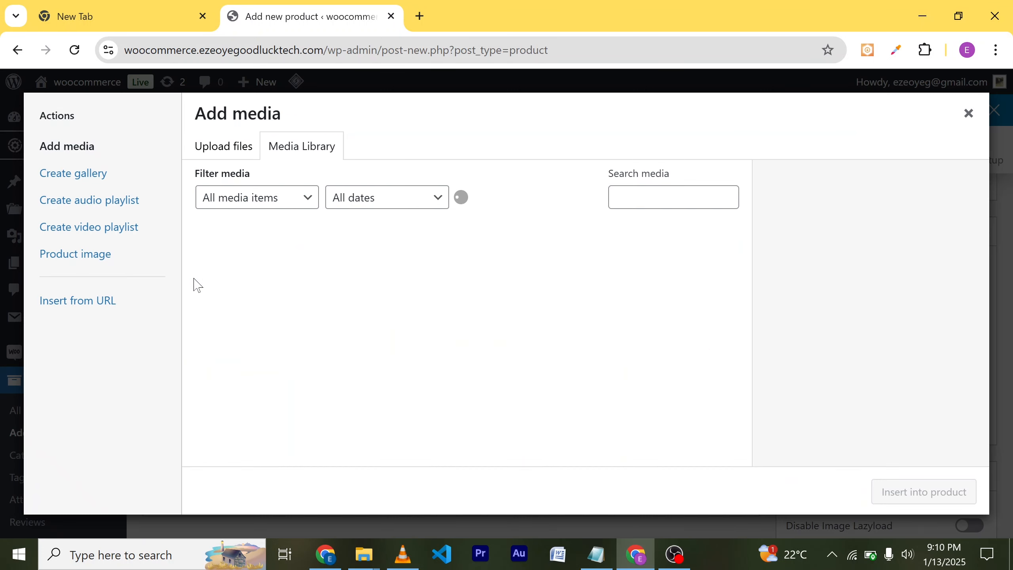
{"action": "left_click", "coordinate": [236, 151]}
{"action": "left_click", "coordinate": [549, 340]}
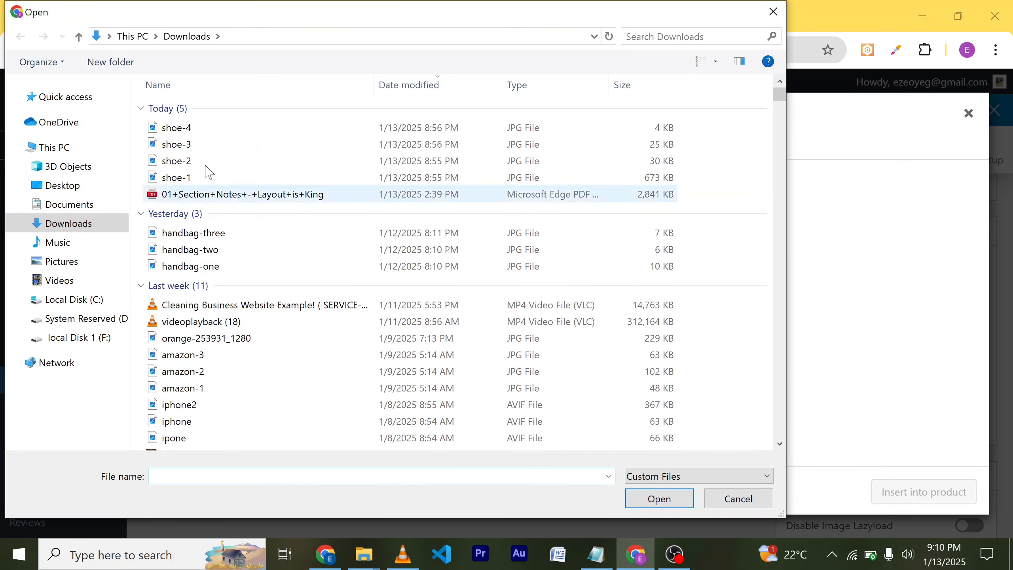
{"action": "left_click", "coordinate": [202, 130]}
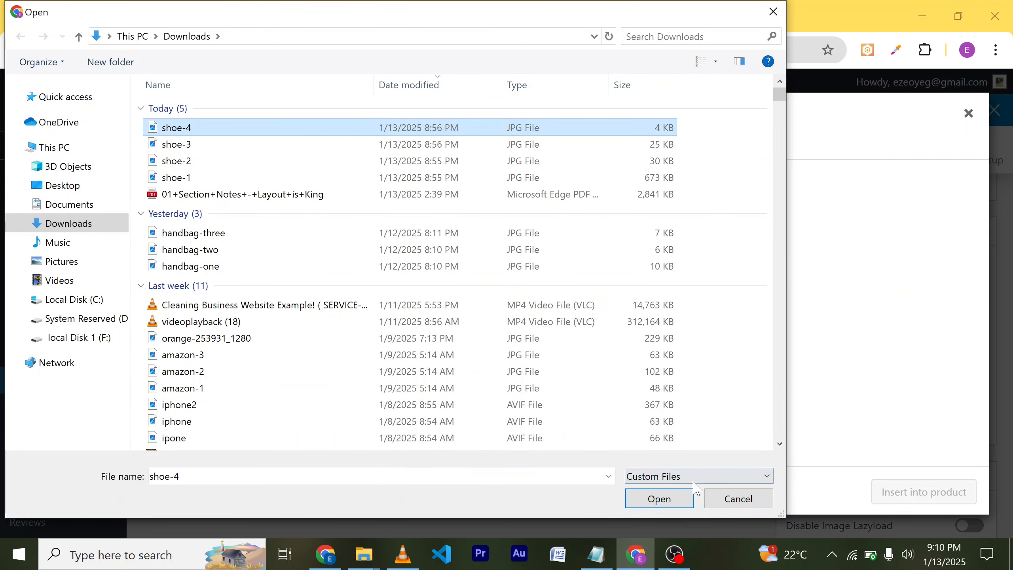
{"action": "left_click", "coordinate": [659, 499]}
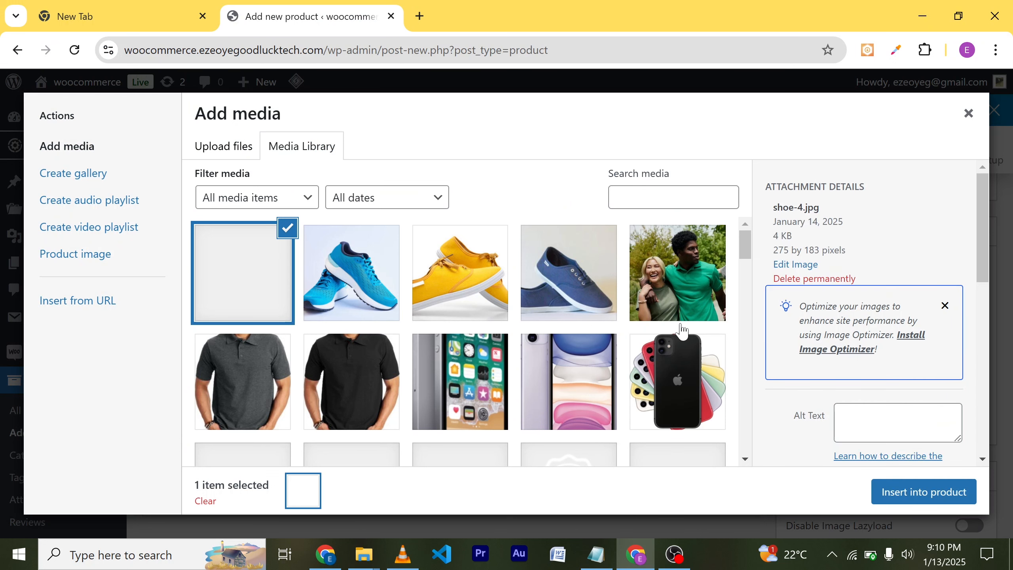
{"action": "left_click", "coordinate": [913, 504]}
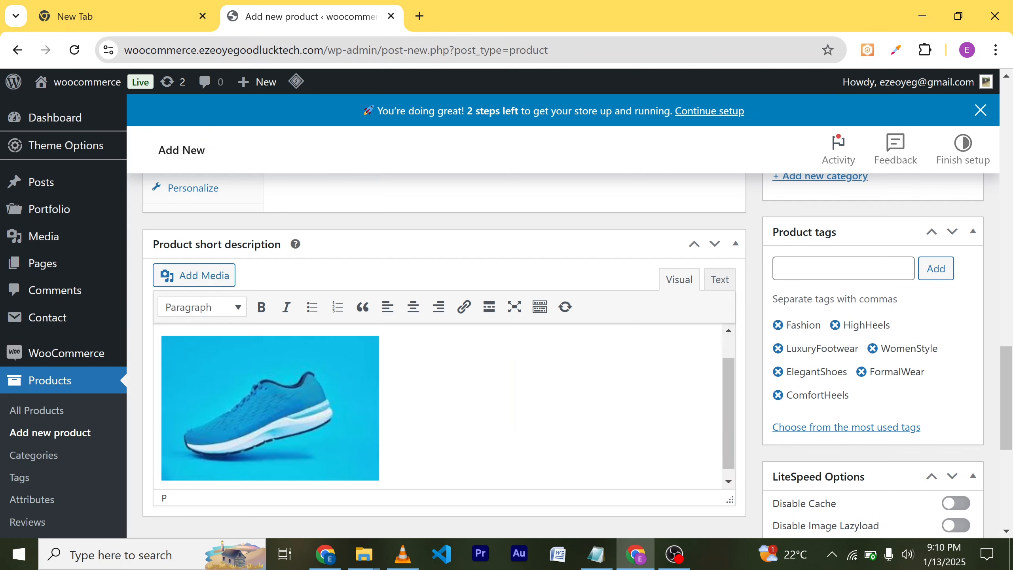
Change the product type in the product data from a simple product to Variable product.
{"action": "scroll", "coordinate": [549, 355], "scroll_direction": "down", "scroll_amount": 4}
{"action": "scroll", "coordinate": [550, 351], "scroll_direction": "up", "scroll_amount": 8}
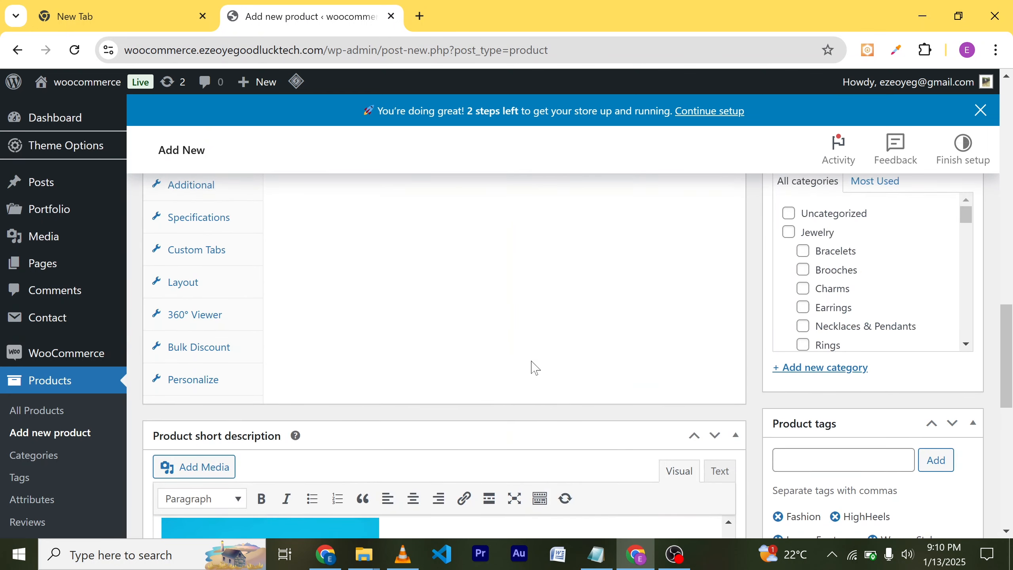
{"action": "scroll", "coordinate": [539, 411], "scroll_direction": "up", "scroll_amount": 15}
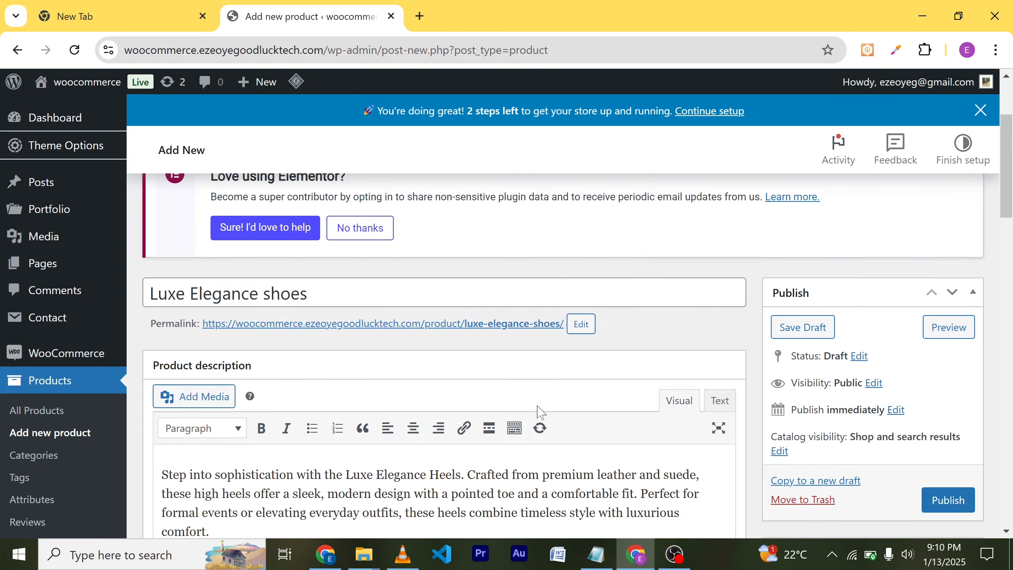
{"action": "scroll", "coordinate": [570, 410], "scroll_direction": "down", "scroll_amount": 10}
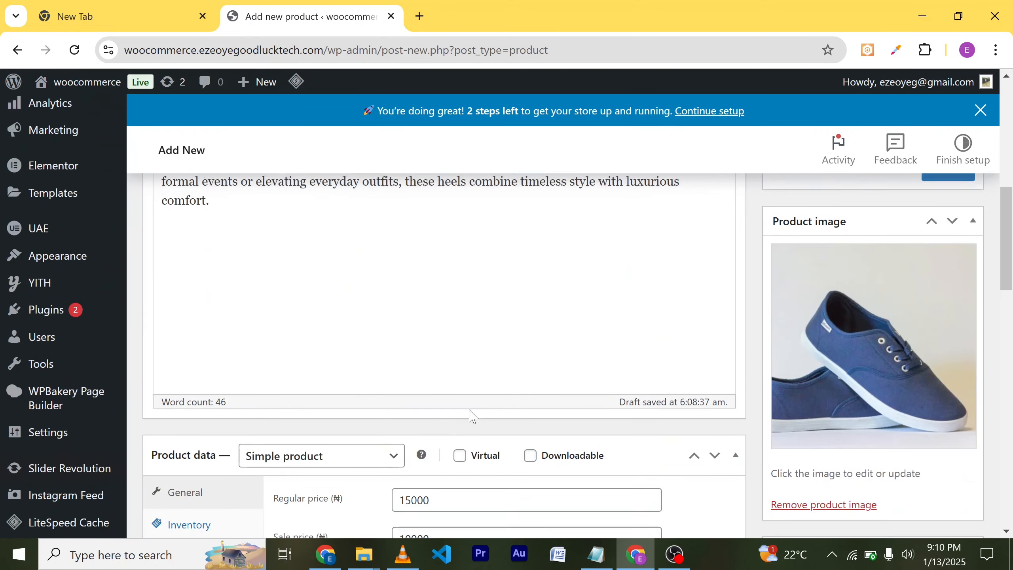
{"action": "scroll", "coordinate": [423, 411], "scroll_direction": "down", "scroll_amount": 1}
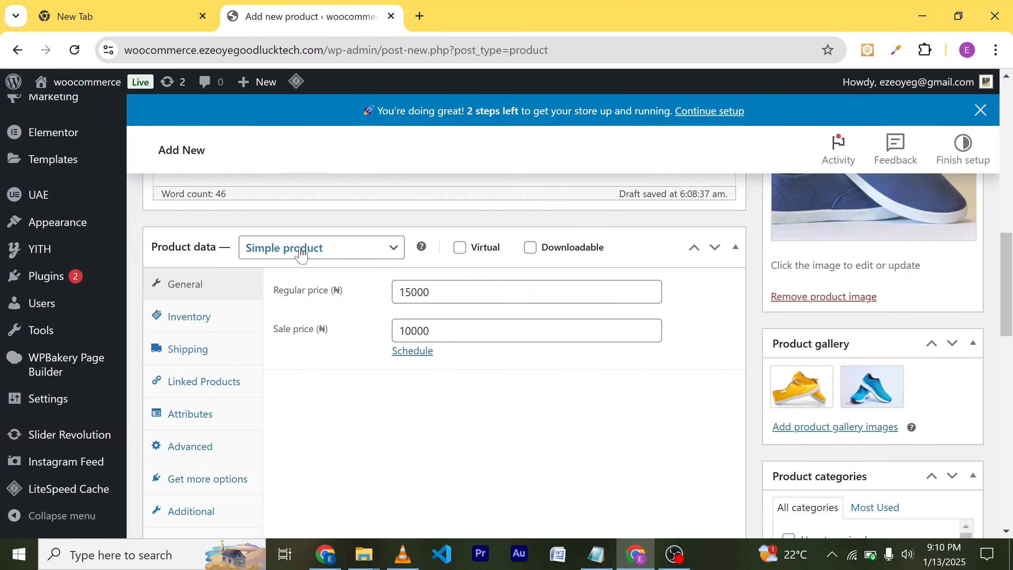
{"action": "left_click", "coordinate": [353, 252]}
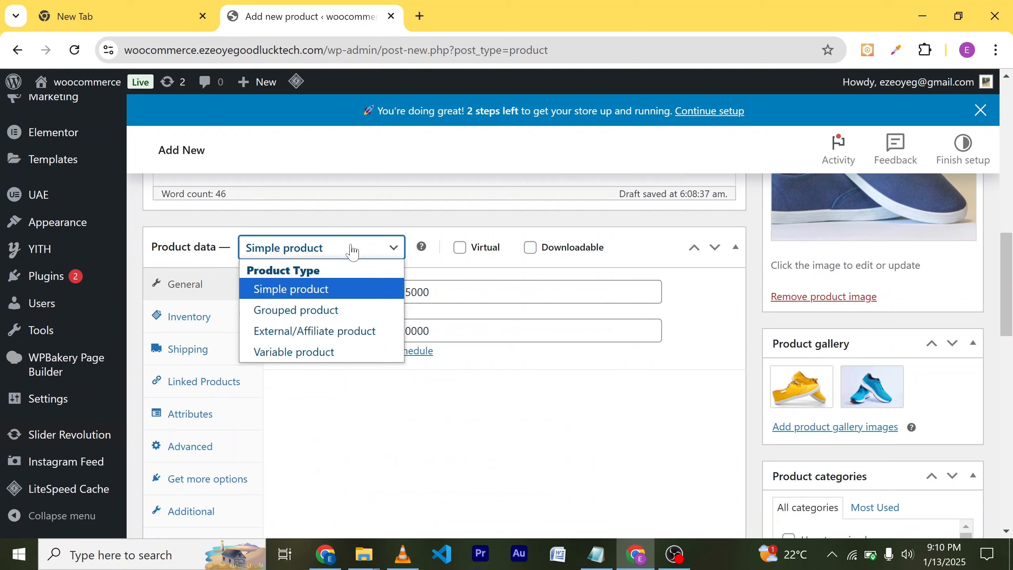
{"action": "left_click", "coordinate": [326, 352]}
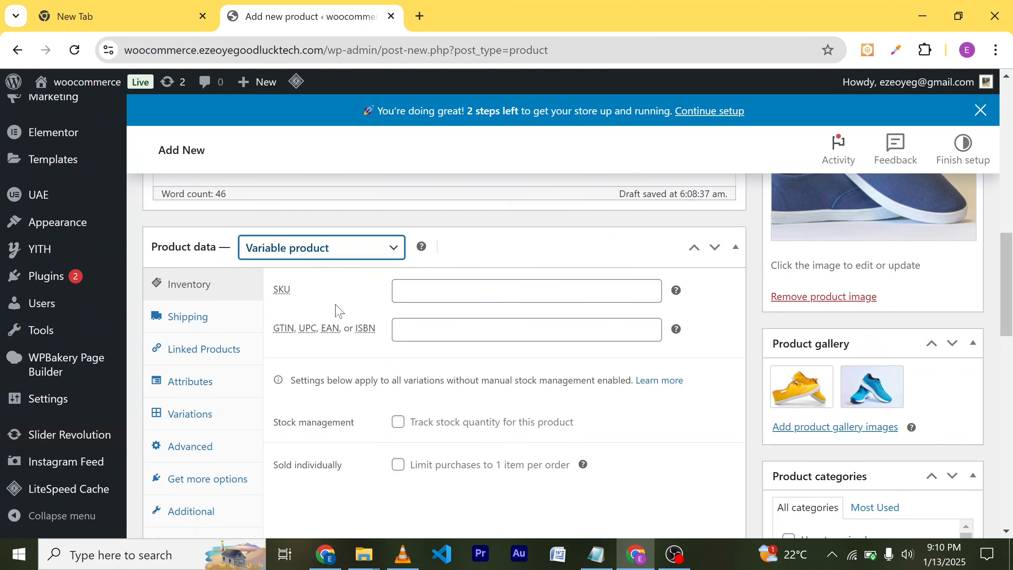
Publish the Luxe Elegance shoes product.
{"action": "scroll", "coordinate": [336, 372], "scroll_direction": "down", "scroll_amount": 5}
{"action": "scroll", "coordinate": [334, 372], "scroll_direction": "up", "scroll_amount": 18}
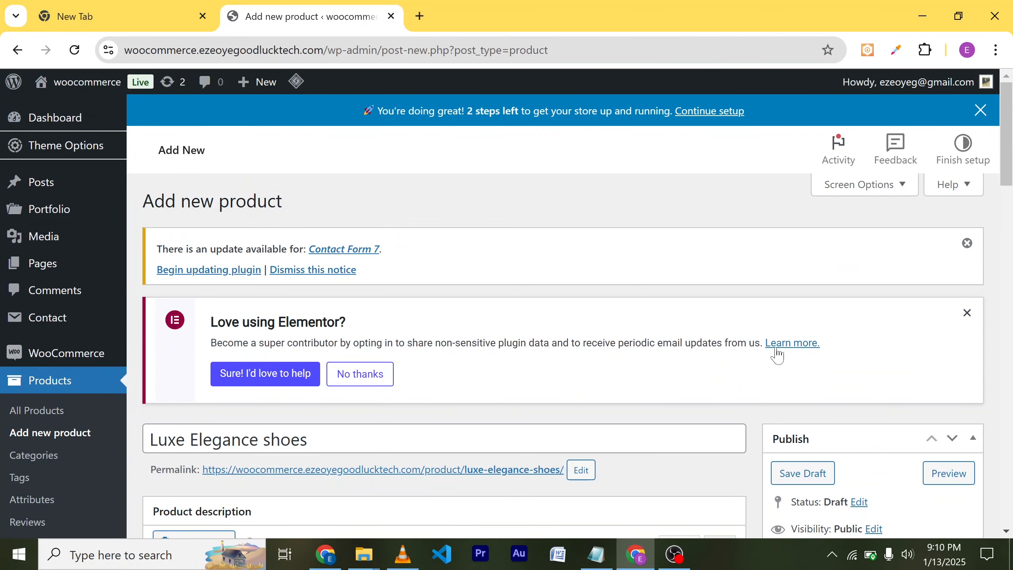
{"action": "scroll", "coordinate": [780, 353], "scroll_direction": "down", "scroll_amount": 4}
{"action": "scroll", "coordinate": [781, 353], "scroll_direction": "up", "scroll_amount": 4}
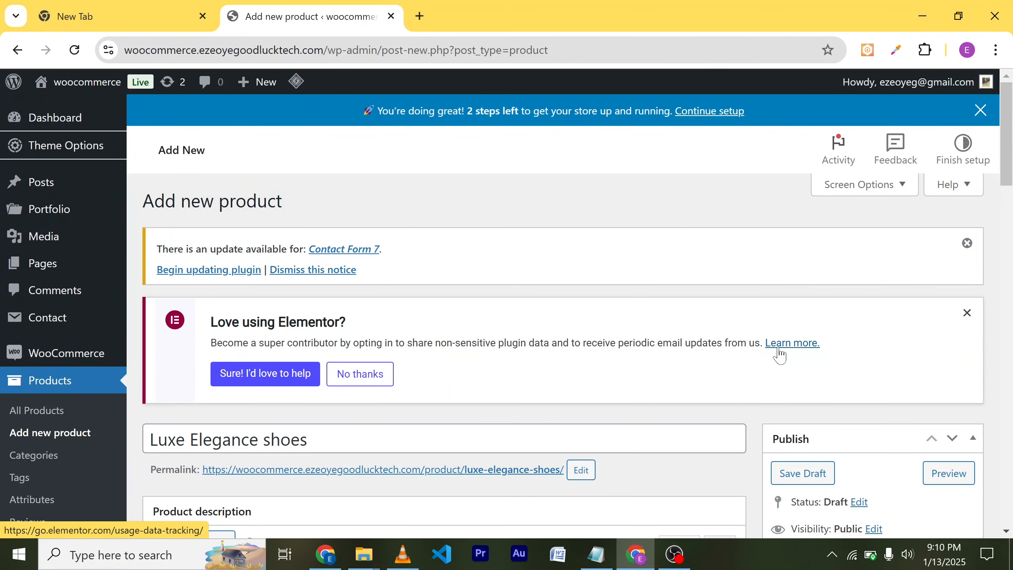
{"action": "scroll", "coordinate": [804, 350], "scroll_direction": "down", "scroll_amount": 8}
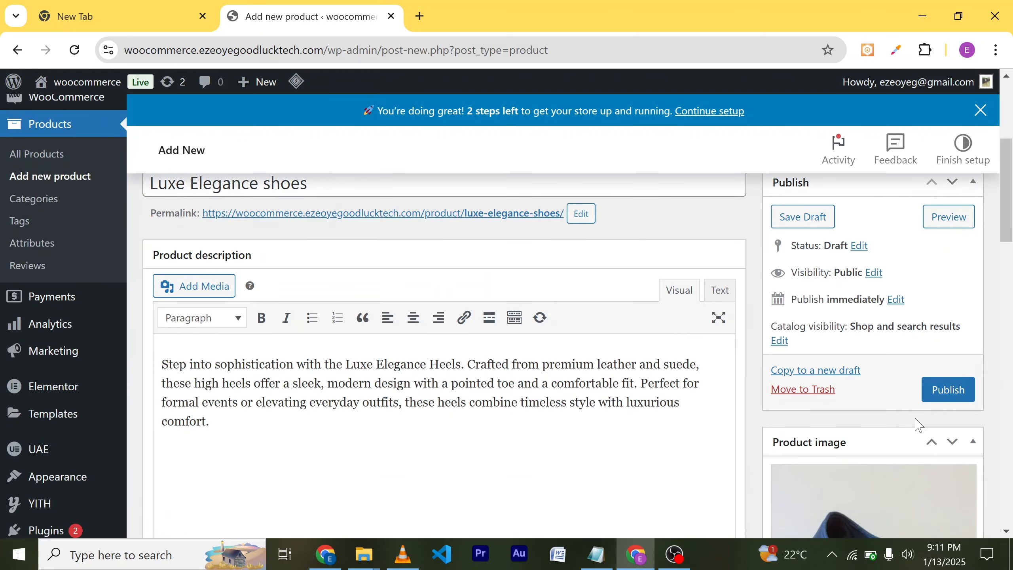
{"action": "left_click", "coordinate": [944, 298]}
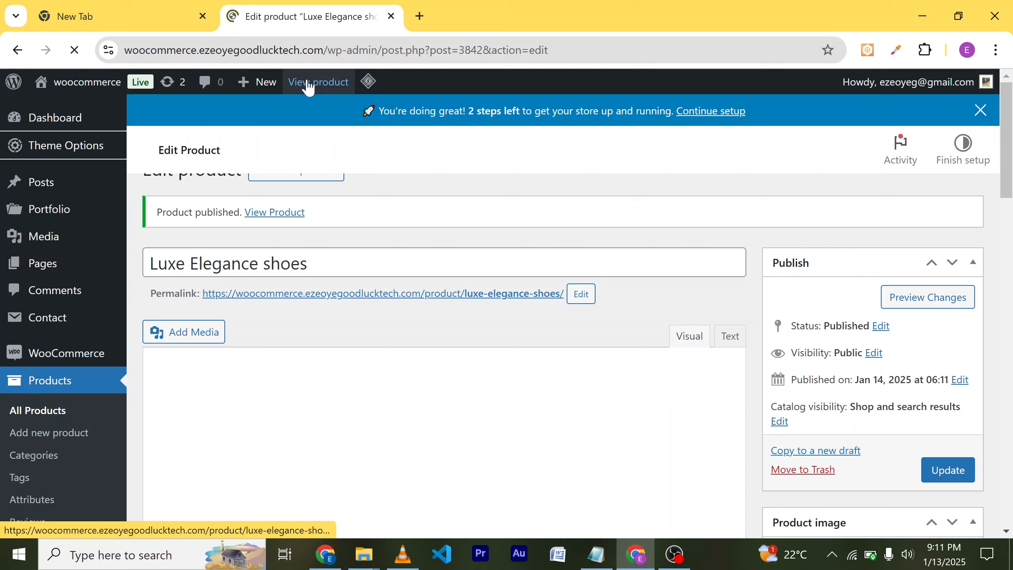
View the published product's store page and examine its images, availability, description, reviews, tags and related products.
{"action": "left_click", "coordinate": [308, 83]}
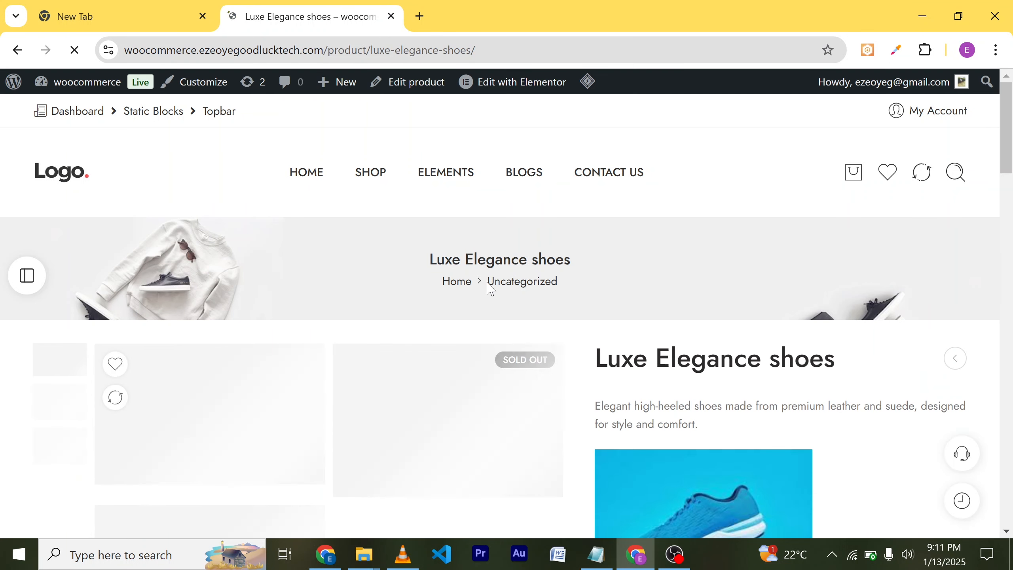
{"action": "scroll", "coordinate": [650, 313], "scroll_direction": "down", "scroll_amount": 3}
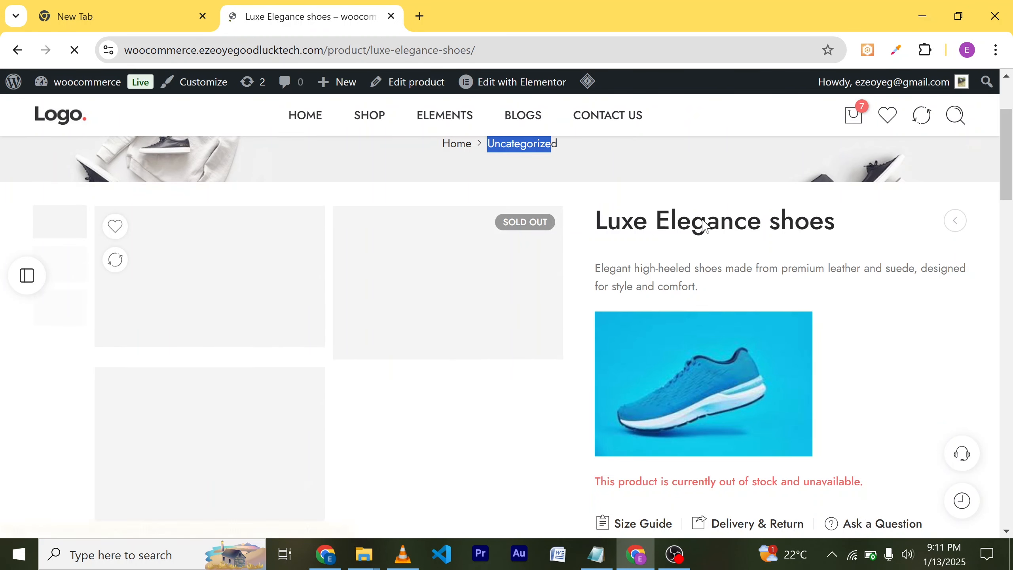
{"action": "scroll", "coordinate": [754, 269], "scroll_direction": "down", "scroll_amount": 3}
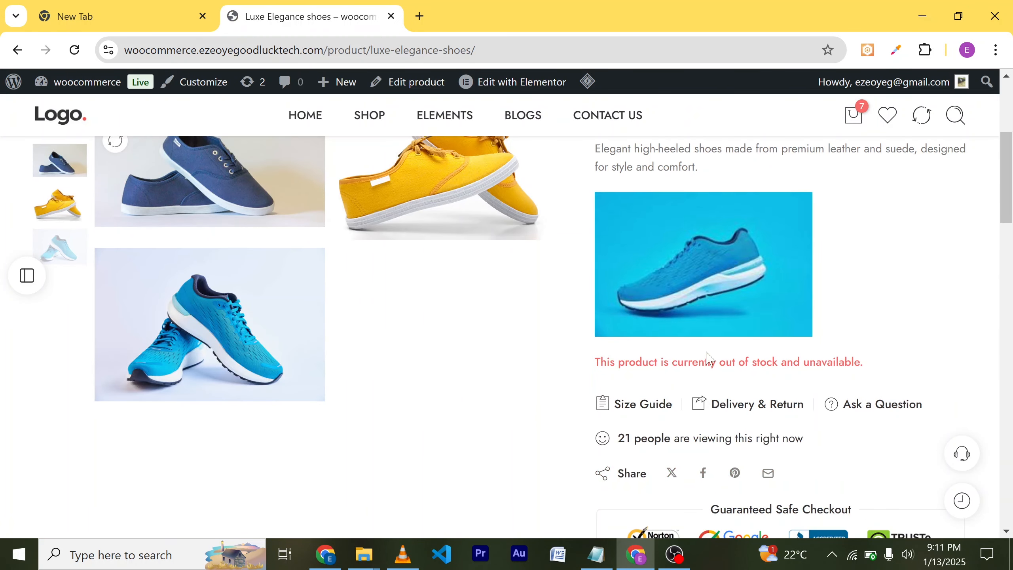
{"action": "scroll", "coordinate": [758, 372], "scroll_direction": "down", "scroll_amount": 3}
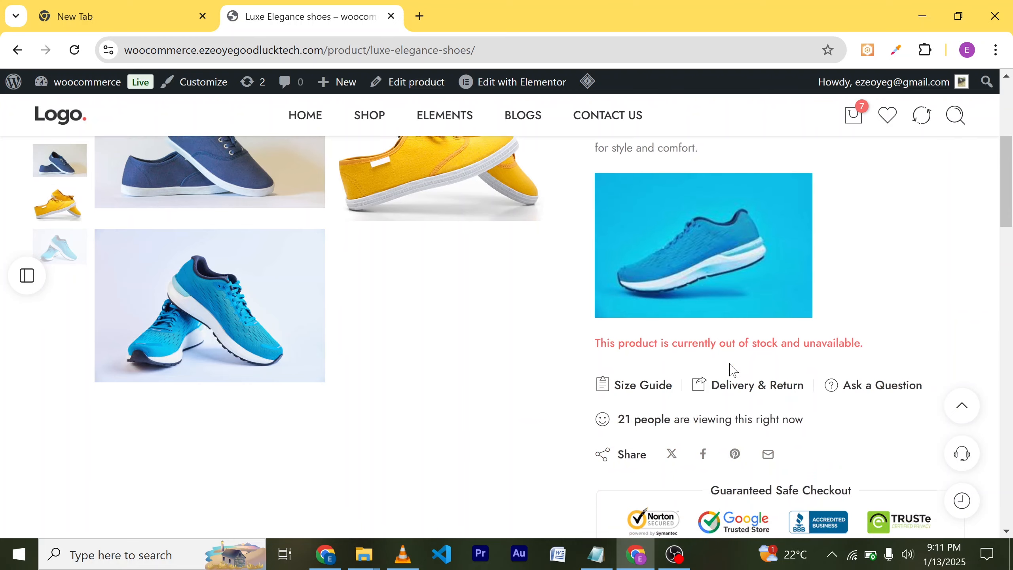
{"action": "left_click_drag", "start_coordinate": [803, 328], "coordinate": [587, 332]}
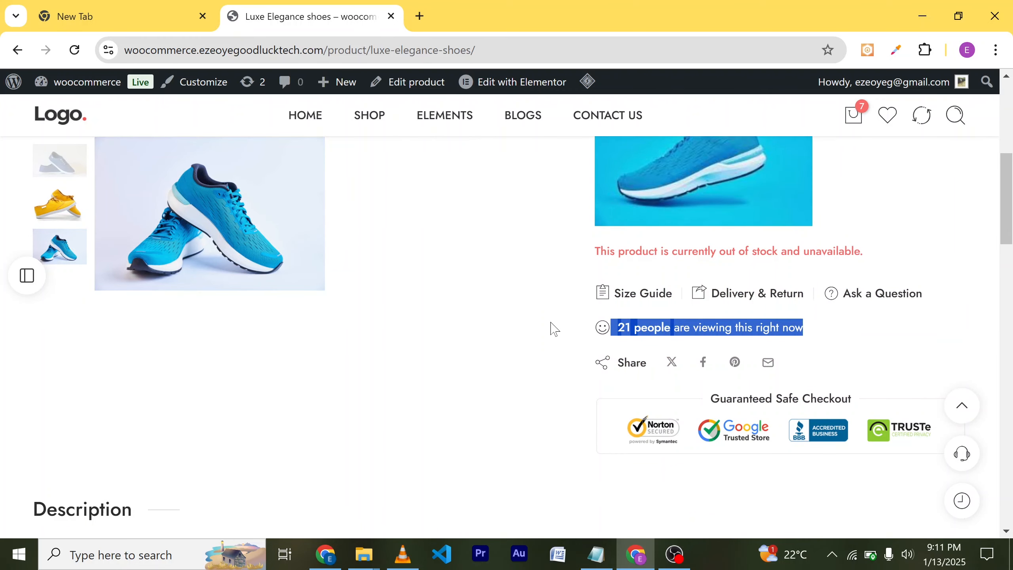
{"action": "scroll", "coordinate": [555, 330], "scroll_direction": "down", "scroll_amount": 6}
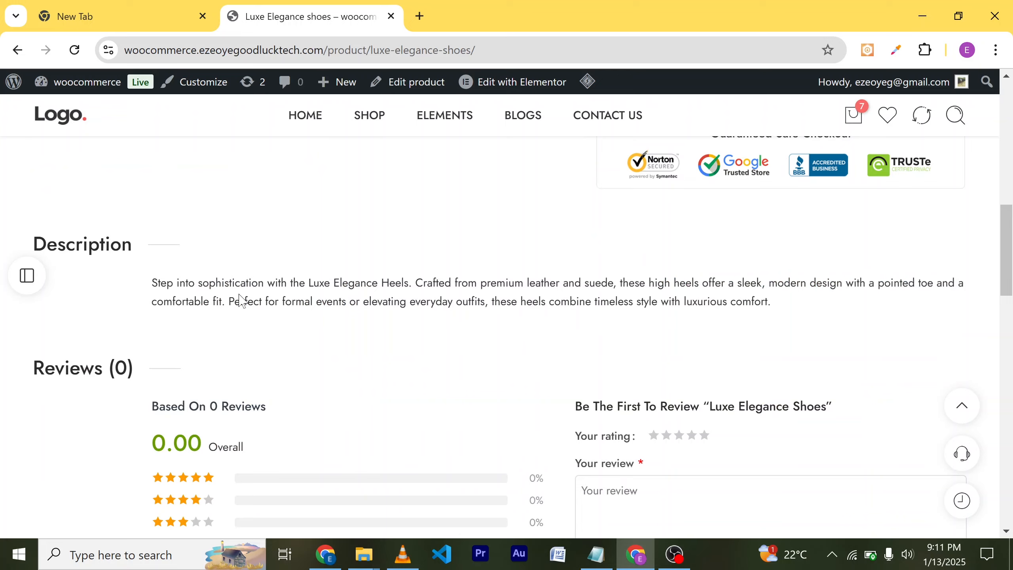
{"action": "scroll", "coordinate": [385, 335], "scroll_direction": "down", "scroll_amount": 8}
{"action": "scroll", "coordinate": [389, 351], "scroll_direction": "down", "scroll_amount": 11}
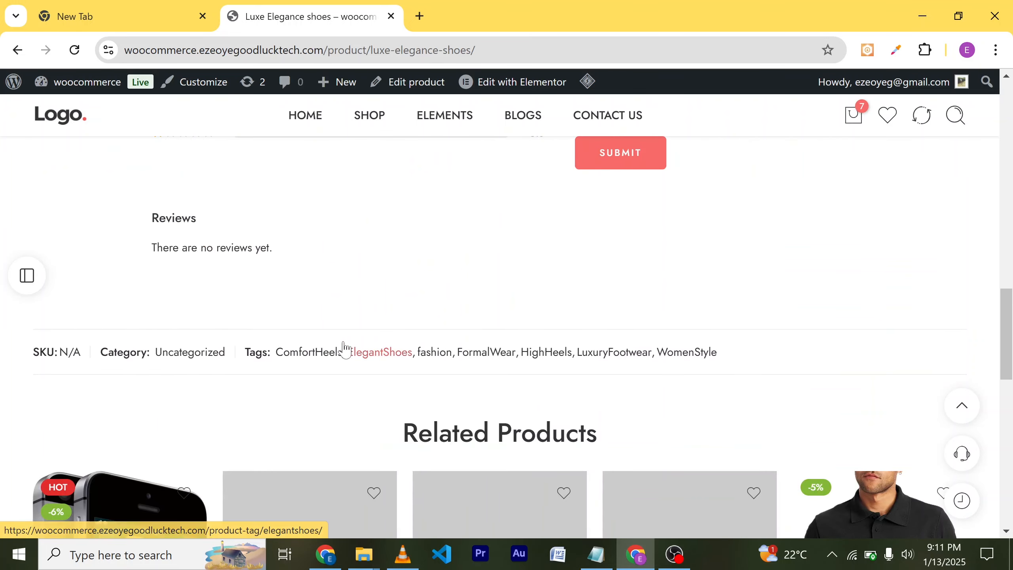
{"action": "scroll", "coordinate": [509, 345], "scroll_direction": "down", "scroll_amount": 4}
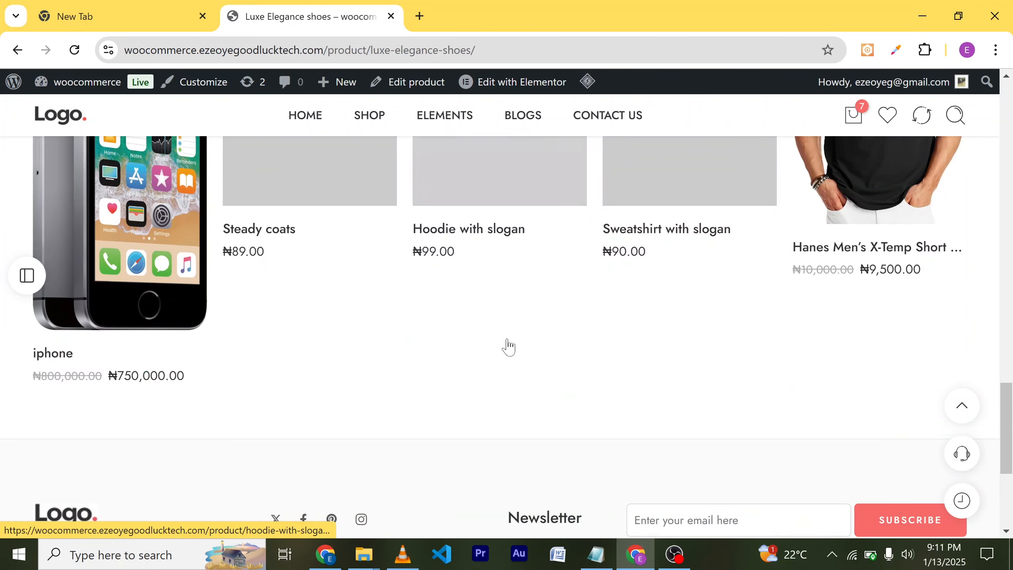
{"action": "scroll", "coordinate": [509, 343], "scroll_direction": "up", "scroll_amount": 14}
{"action": "scroll", "coordinate": [479, 287], "scroll_direction": "up", "scroll_amount": 14}
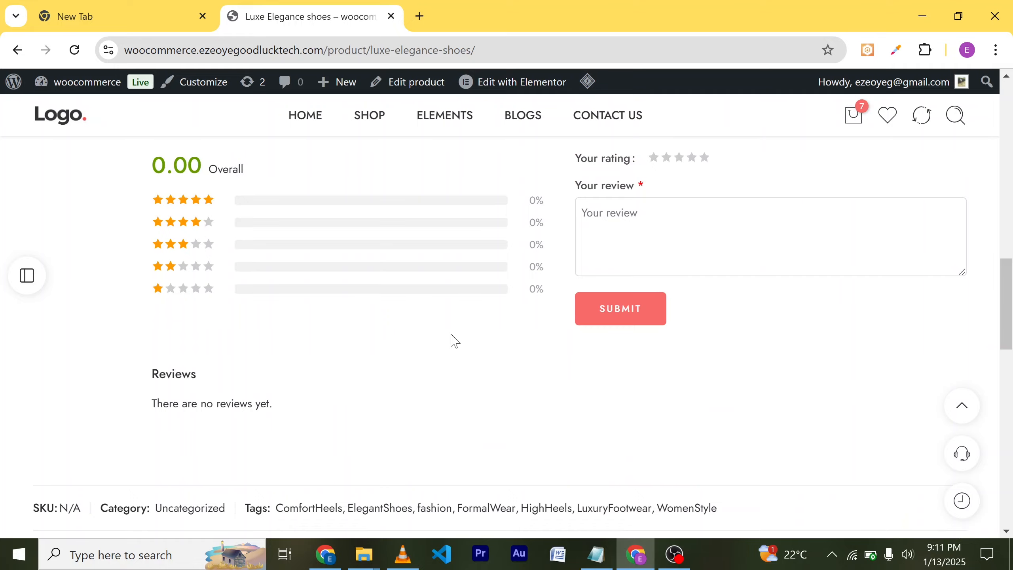
{"action": "scroll", "coordinate": [407, 338], "scroll_direction": "up", "scroll_amount": 9}
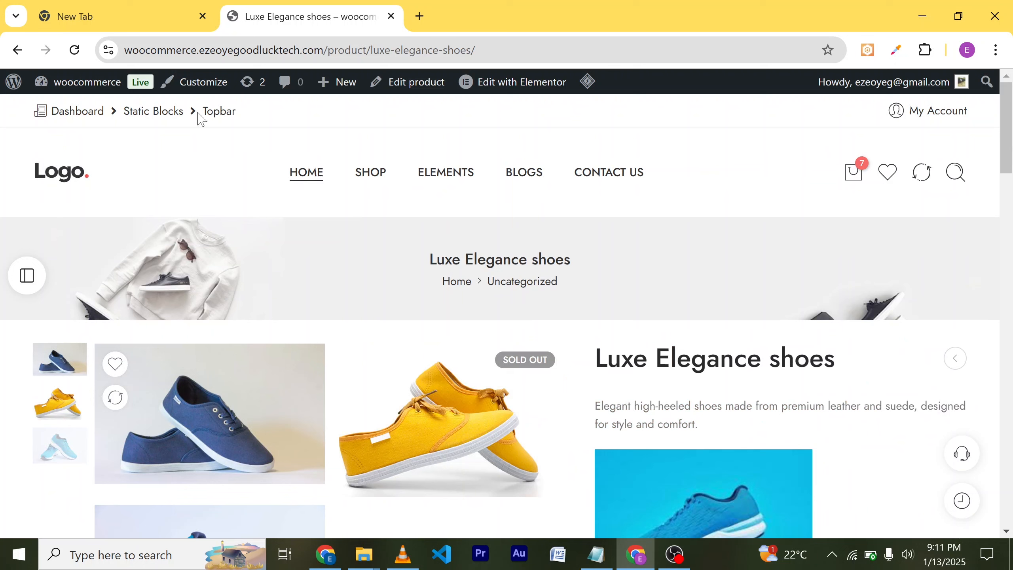
Return to the admin dashboard and open Luxe Elegance shoes from the product list for editing.
{"action": "mouse_move", "coordinate": [82, 84]}
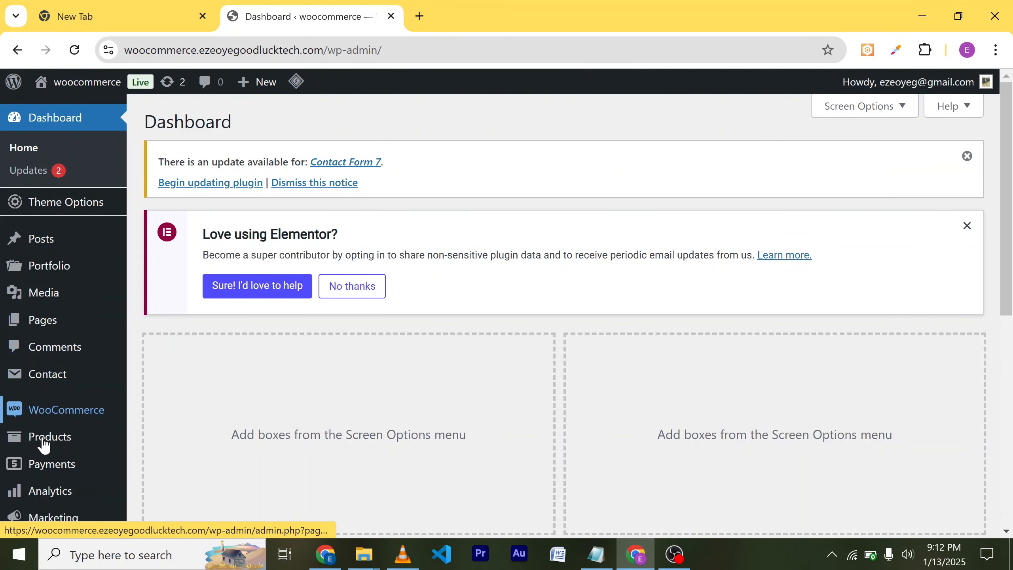
{"action": "mouse_move", "coordinate": [44, 444]}
{"action": "left_click", "coordinate": [135, 405]}
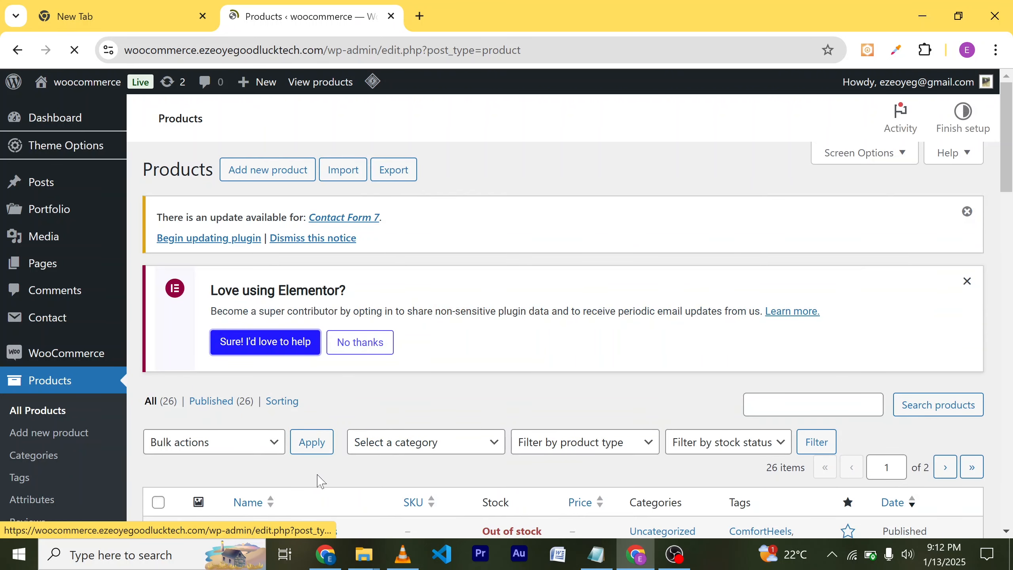
{"action": "scroll", "coordinate": [310, 423], "scroll_direction": "down", "scroll_amount": 2}
{"action": "scroll", "coordinate": [285, 463], "scroll_direction": "down", "scroll_amount": 3}
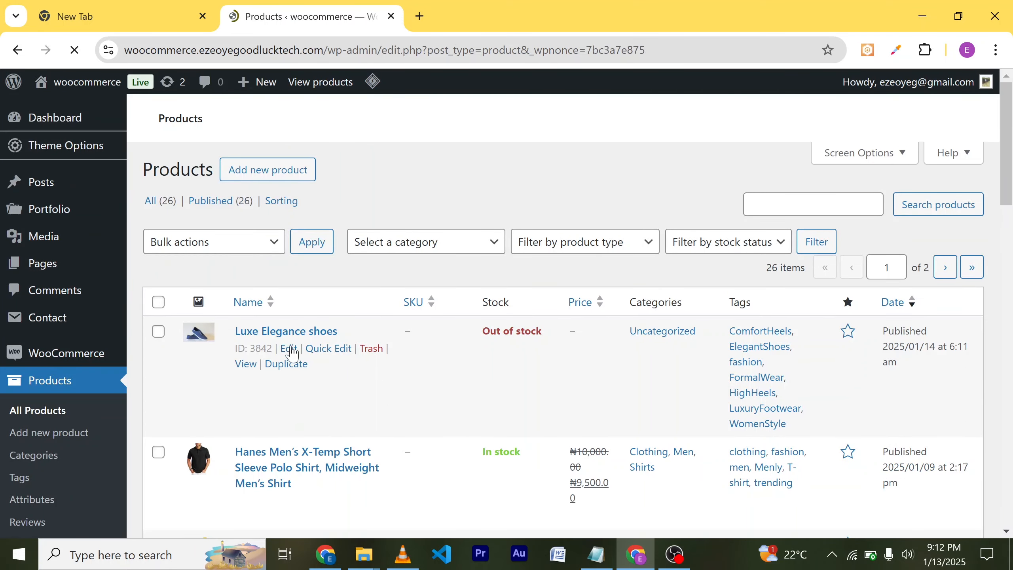
{"action": "left_click", "coordinate": [290, 350]}
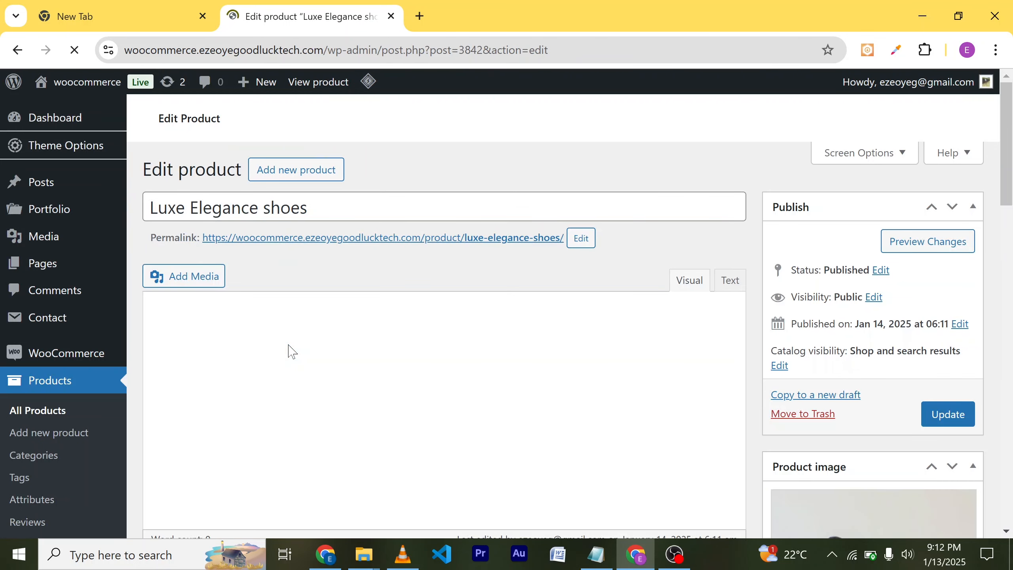
Remove the product from the Uncategorized category and assign it to the Men category.
{"action": "scroll", "coordinate": [507, 311], "scroll_direction": "down", "scroll_amount": 15}
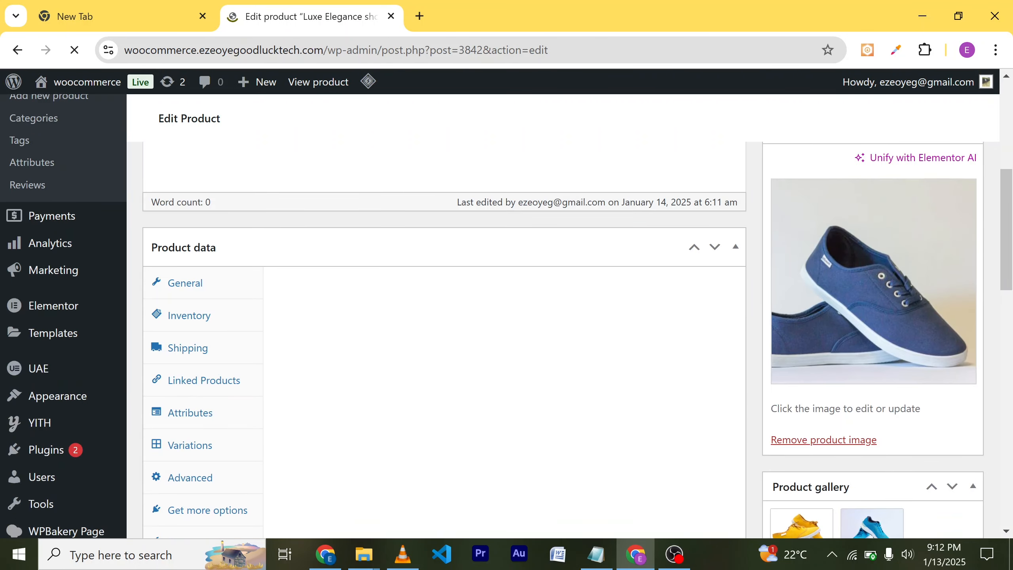
{"action": "scroll", "coordinate": [696, 238], "scroll_direction": "down", "scroll_amount": 3}
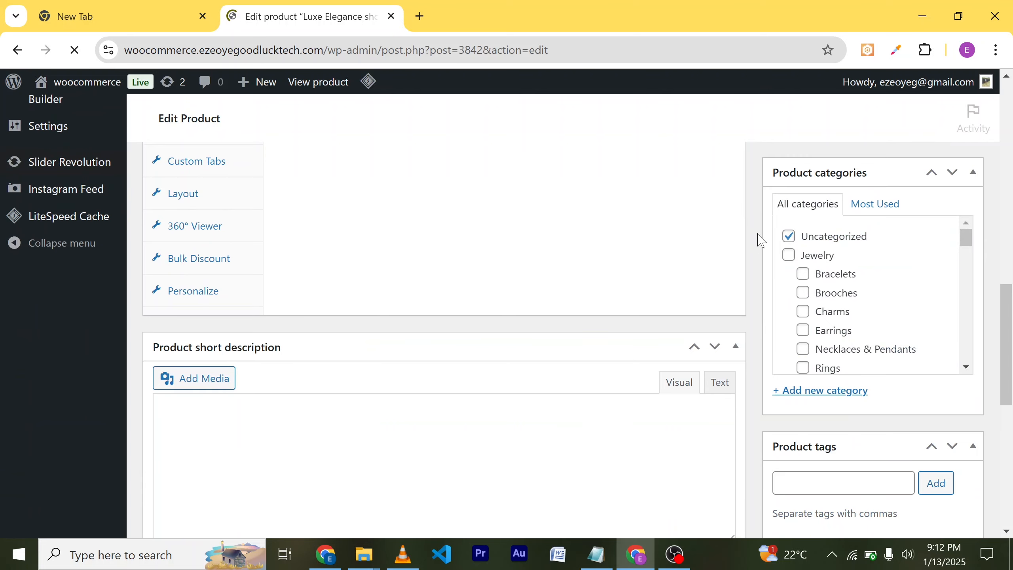
{"action": "scroll", "coordinate": [786, 242], "scroll_direction": "up", "scroll_amount": 1}
{"action": "scroll", "coordinate": [790, 274], "scroll_direction": "up", "scroll_amount": 10}
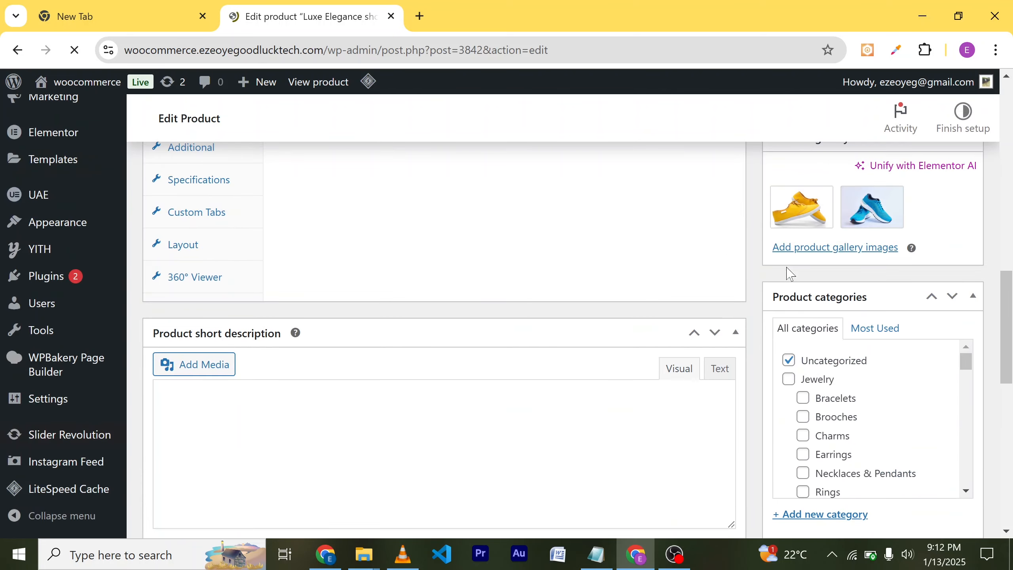
{"action": "scroll", "coordinate": [814, 398], "scroll_direction": "down", "scroll_amount": 6}
{"action": "scroll", "coordinate": [837, 469], "scroll_direction": "down", "scroll_amount": 10}
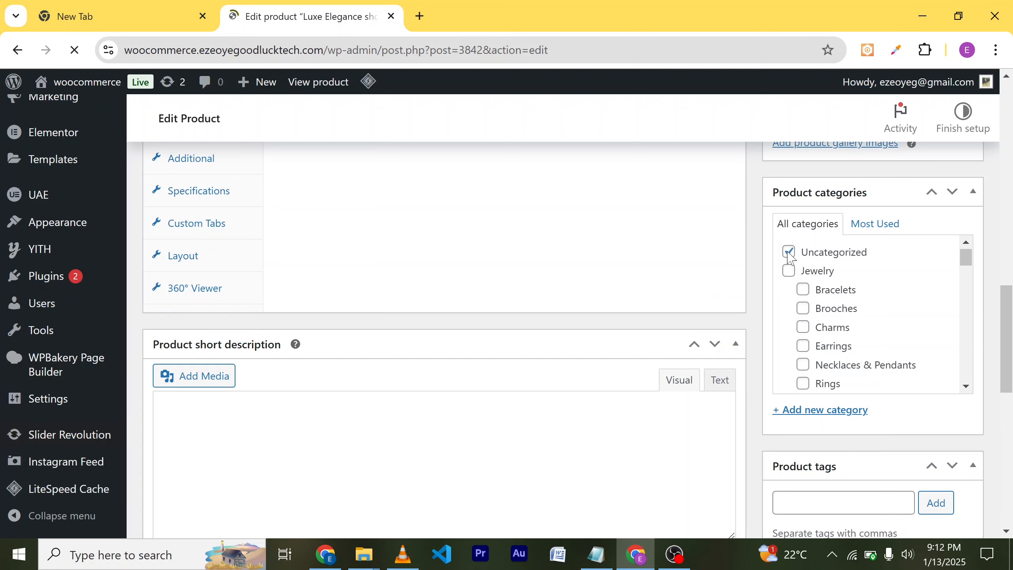
{"action": "left_click", "coordinate": [789, 252]}
{"action": "scroll", "coordinate": [835, 347], "scroll_direction": "down", "scroll_amount": 3}
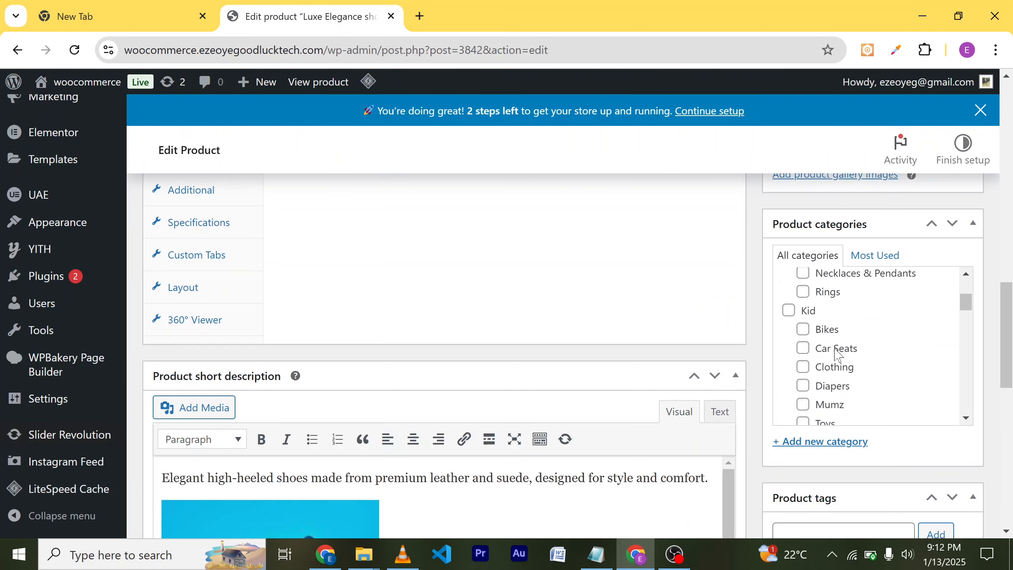
{"action": "scroll", "coordinate": [838, 354], "scroll_direction": "down", "scroll_amount": 1}
{"action": "scroll", "coordinate": [837, 371], "scroll_direction": "down", "scroll_amount": 5}
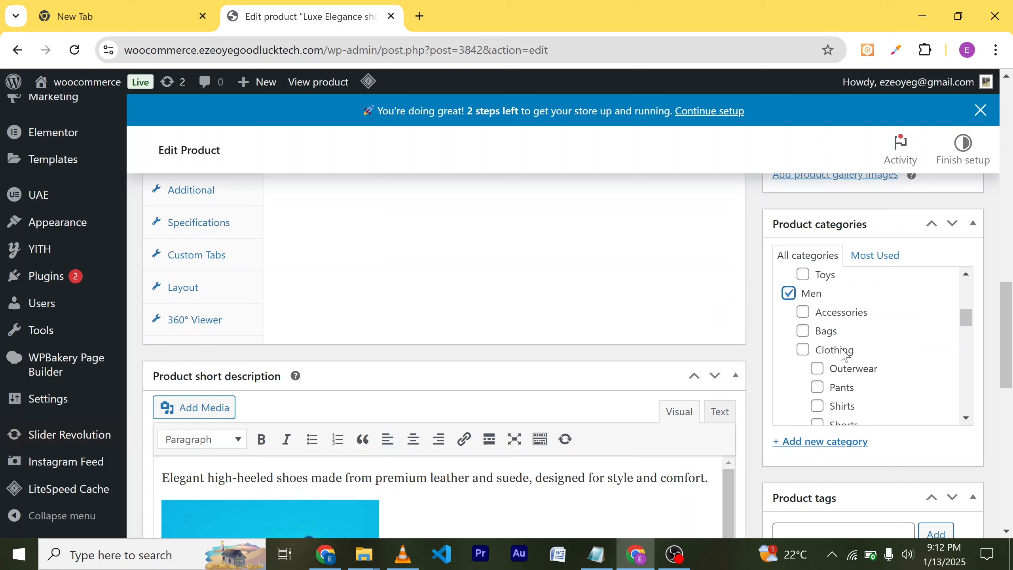
Assign the product to the Shoes subcategory under Men and update the product.
{"action": "scroll", "coordinate": [842, 354], "scroll_direction": "down", "scroll_amount": 2}
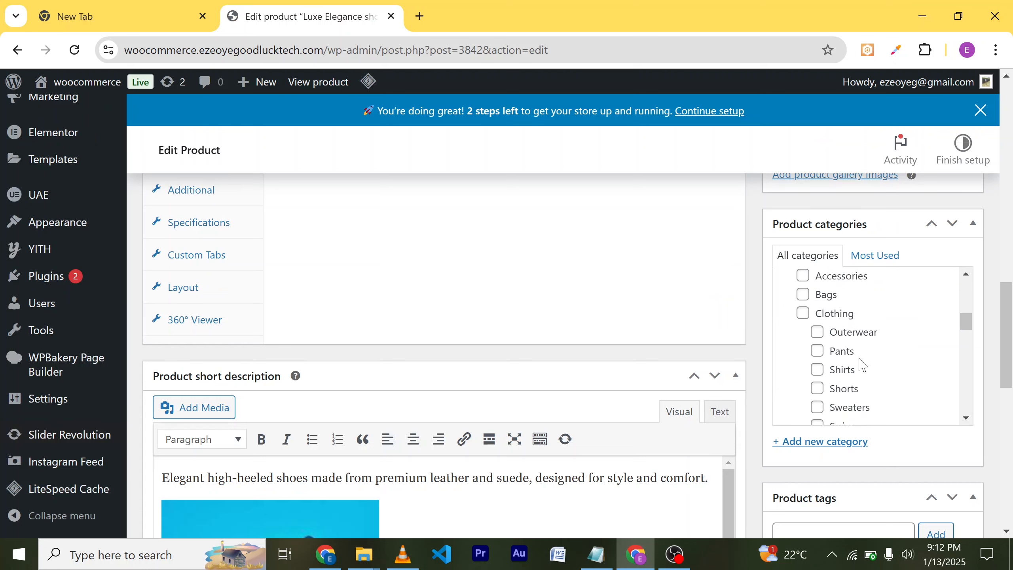
{"action": "scroll", "coordinate": [862, 364], "scroll_direction": "down", "scroll_amount": 1}
{"action": "scroll", "coordinate": [834, 384], "scroll_direction": "down", "scroll_amount": 2}
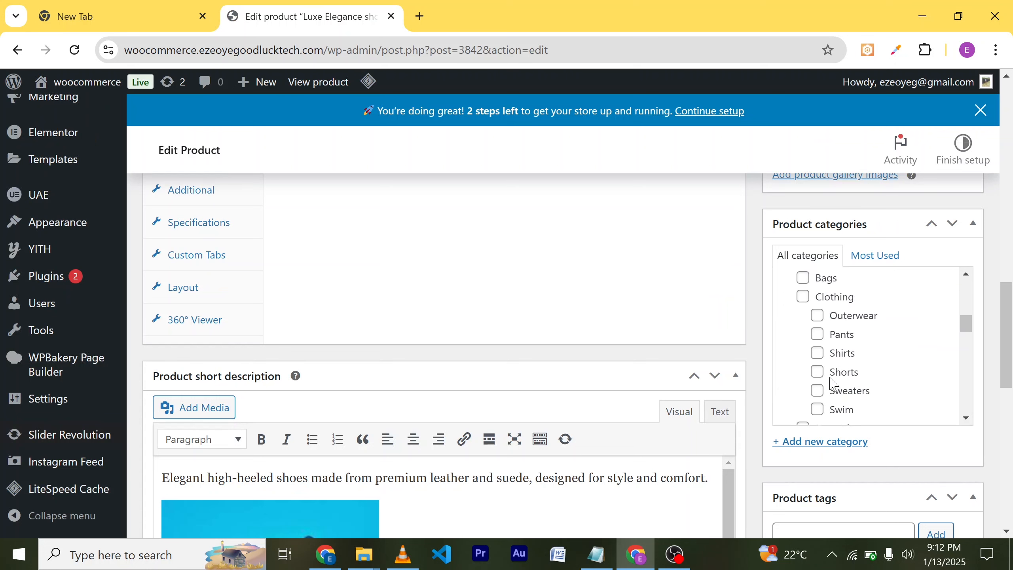
{"action": "scroll", "coordinate": [833, 384], "scroll_direction": "down", "scroll_amount": 7}
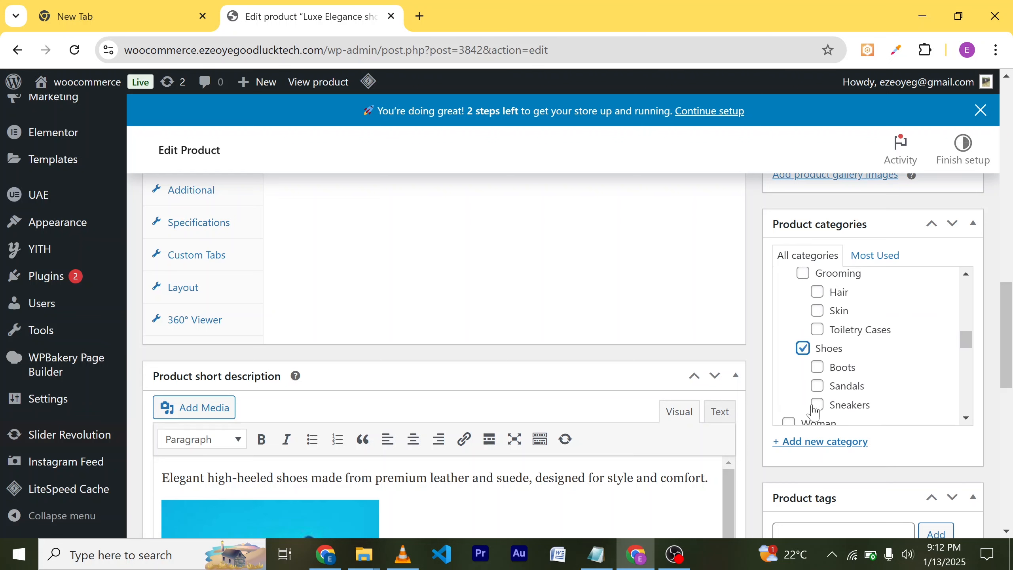
{"action": "scroll", "coordinate": [856, 372], "scroll_direction": "up", "scroll_amount": 10}
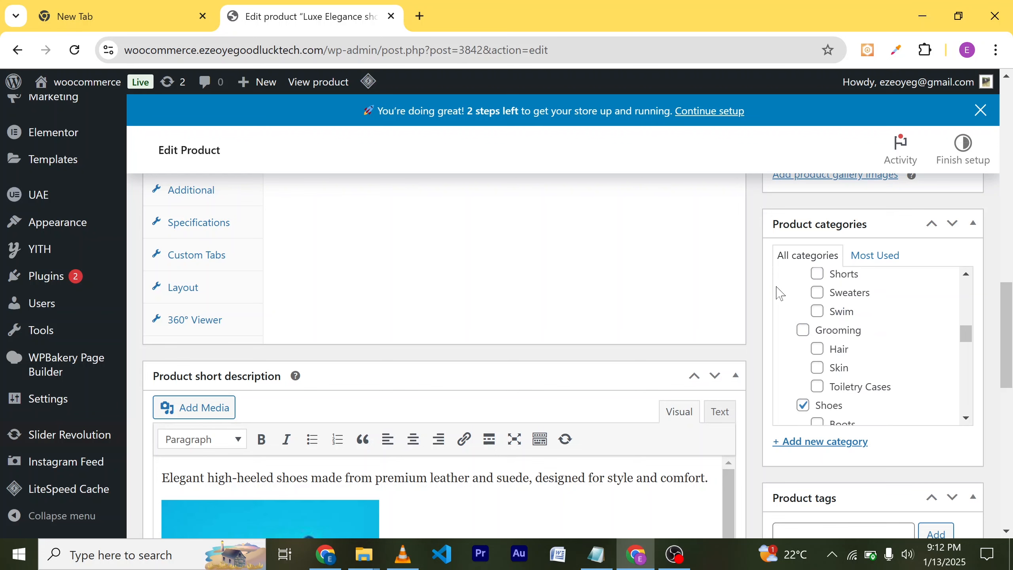
{"action": "scroll", "coordinate": [716, 237], "scroll_direction": "up", "scroll_amount": 15}
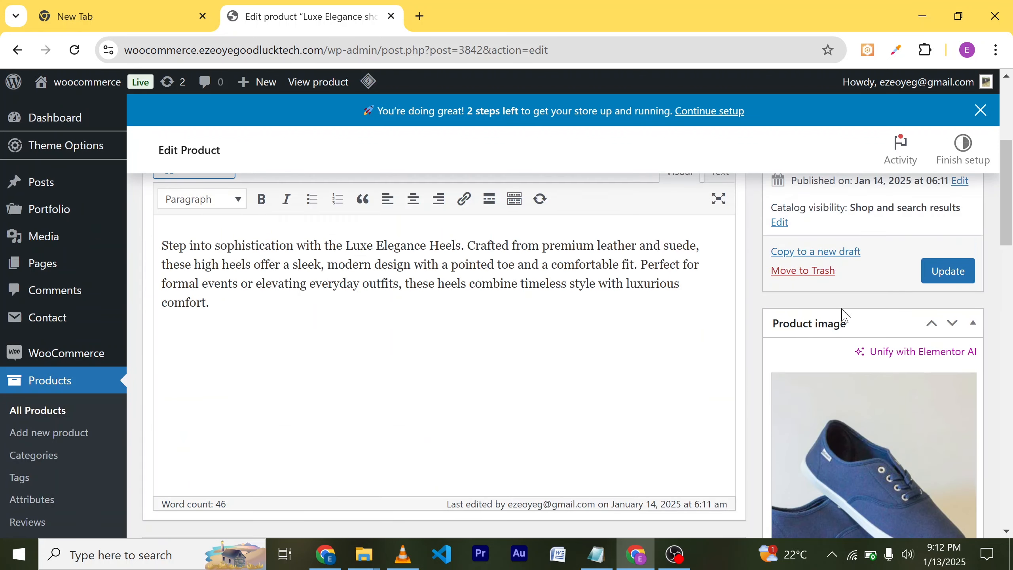
{"action": "left_click", "coordinate": [946, 324]}
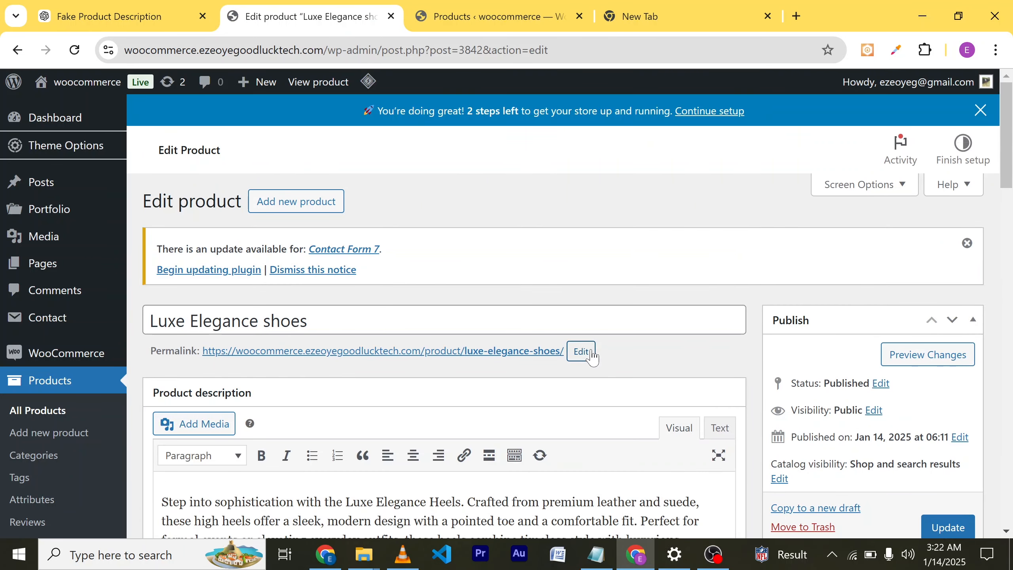
Set the product type to Variable product in the product data and open its attribute settings.
{"action": "scroll", "coordinate": [591, 355], "scroll_direction": "down", "scroll_amount": 8}
{"action": "scroll", "coordinate": [529, 376], "scroll_direction": "up", "scroll_amount": 2}
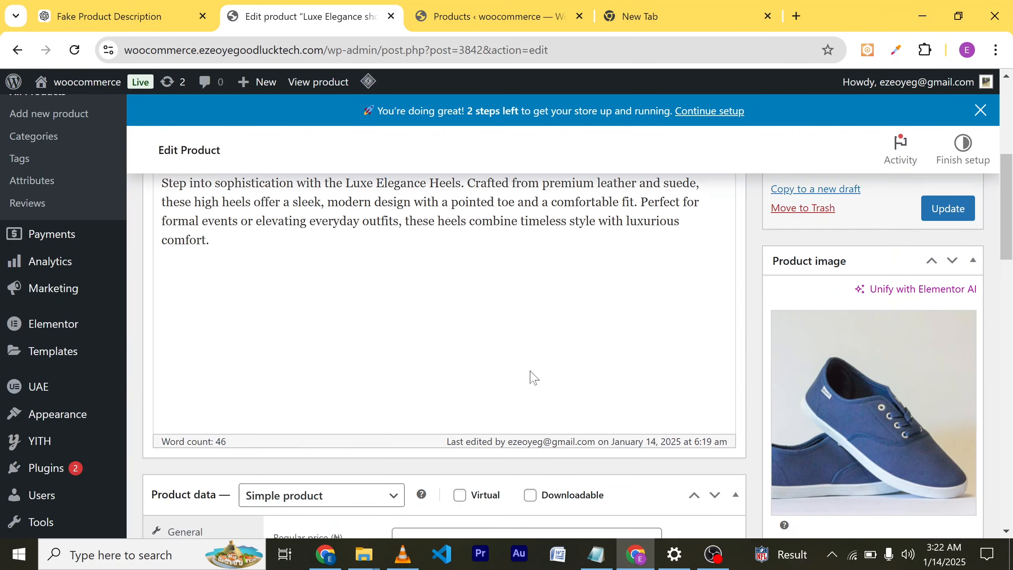
{"action": "scroll", "coordinate": [531, 378], "scroll_direction": "down", "scroll_amount": 5}
{"action": "scroll", "coordinate": [399, 438], "scroll_direction": "down", "scroll_amount": 1}
{"action": "scroll", "coordinate": [399, 437], "scroll_direction": "down", "scroll_amount": 1}
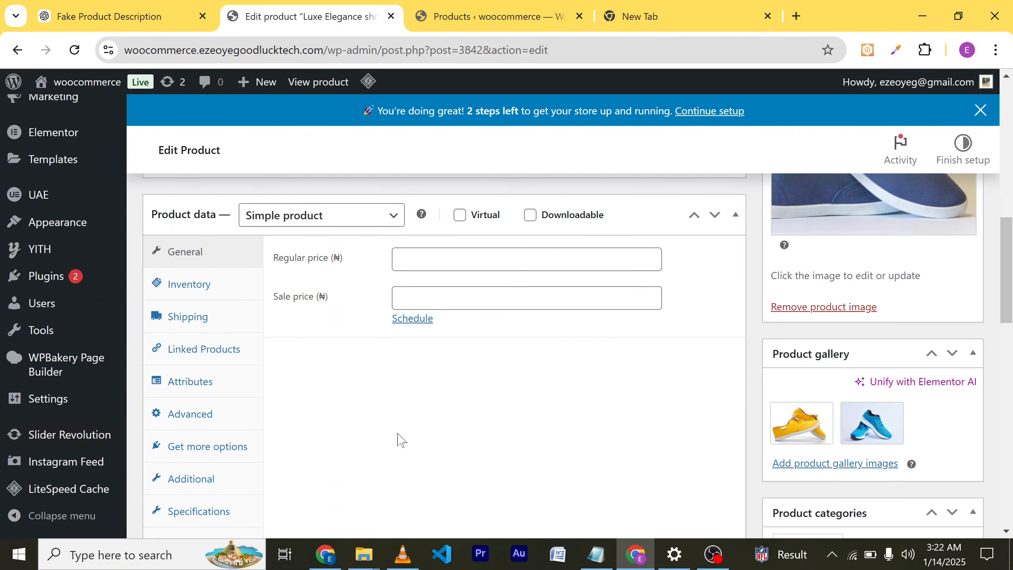
{"action": "left_click", "coordinate": [369, 221]}
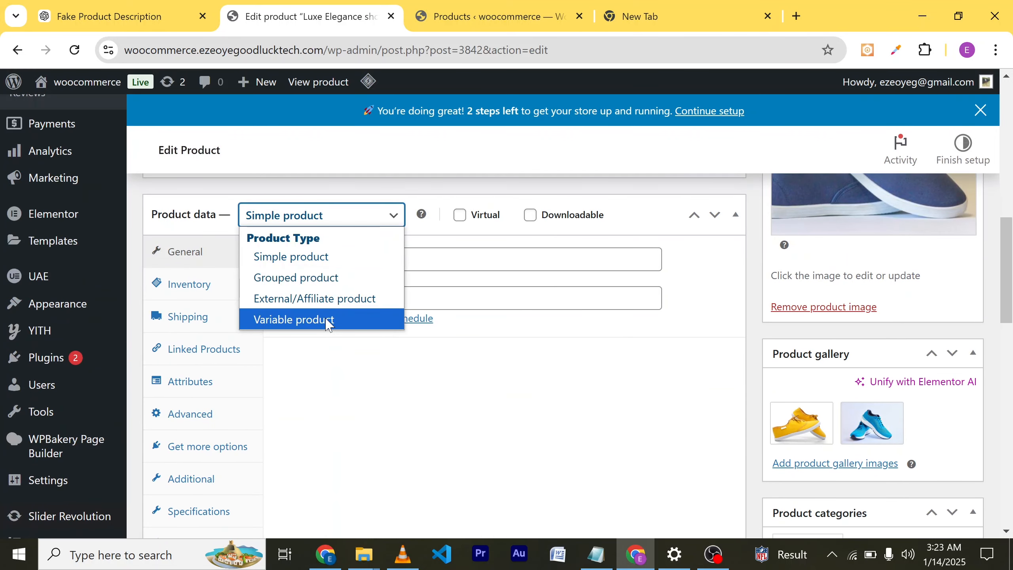
{"action": "left_click", "coordinate": [328, 319]}
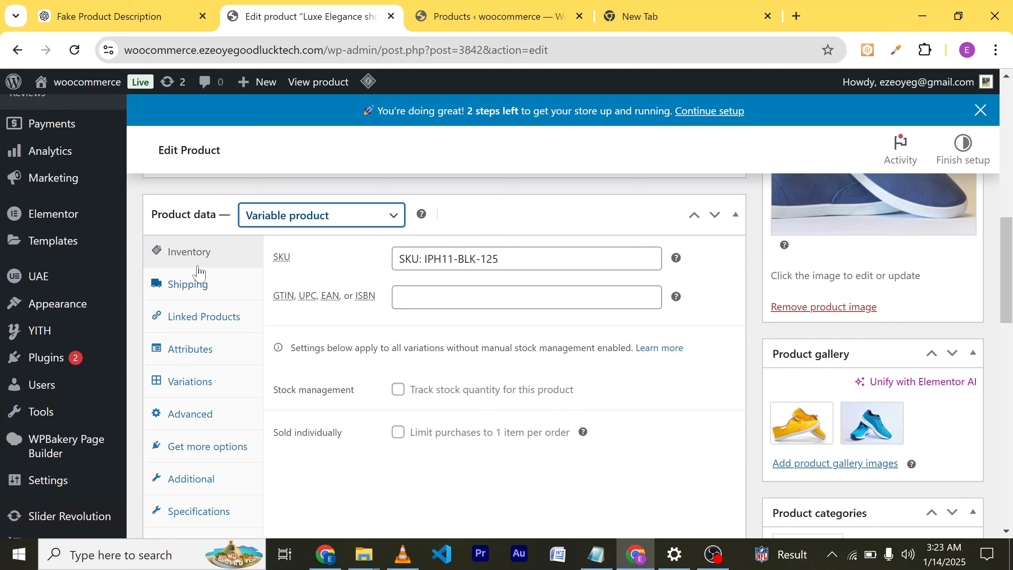
{"action": "left_click", "coordinate": [192, 355]}
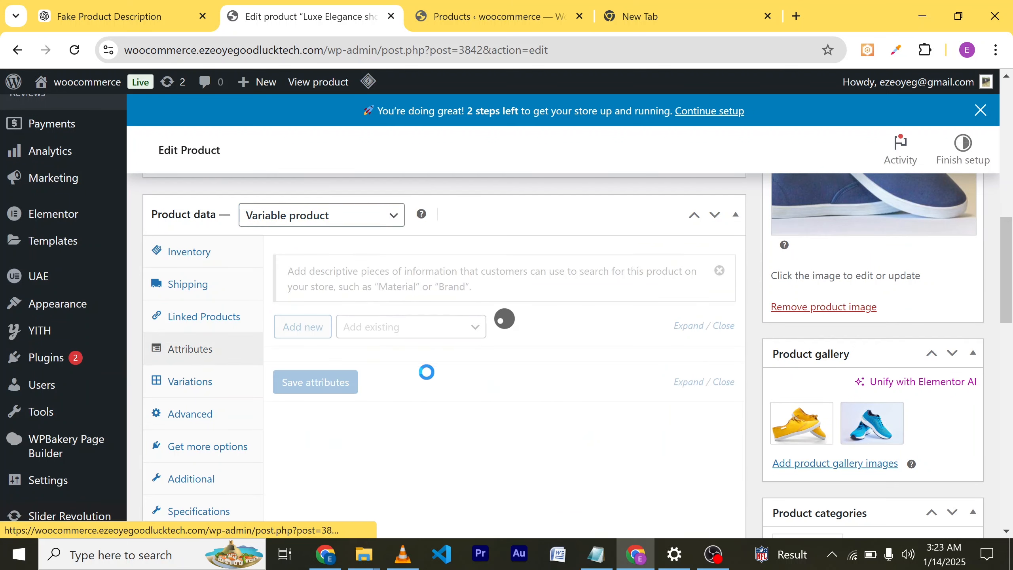
Add the existing Material attribute to the product with the value Cotton and save the attributes.
{"action": "left_click", "coordinate": [451, 329]}
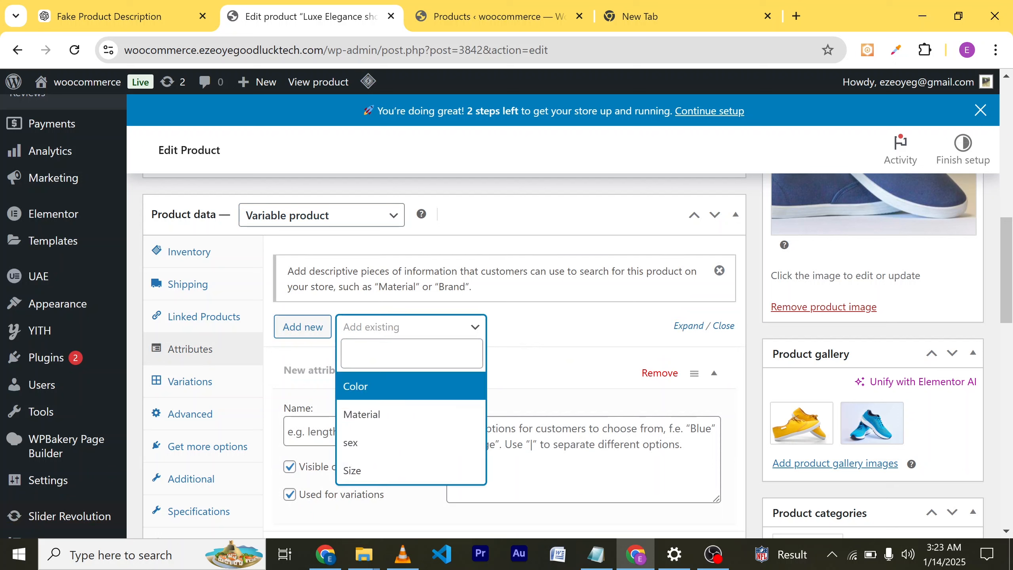
{"action": "left_click", "coordinate": [404, 426]}
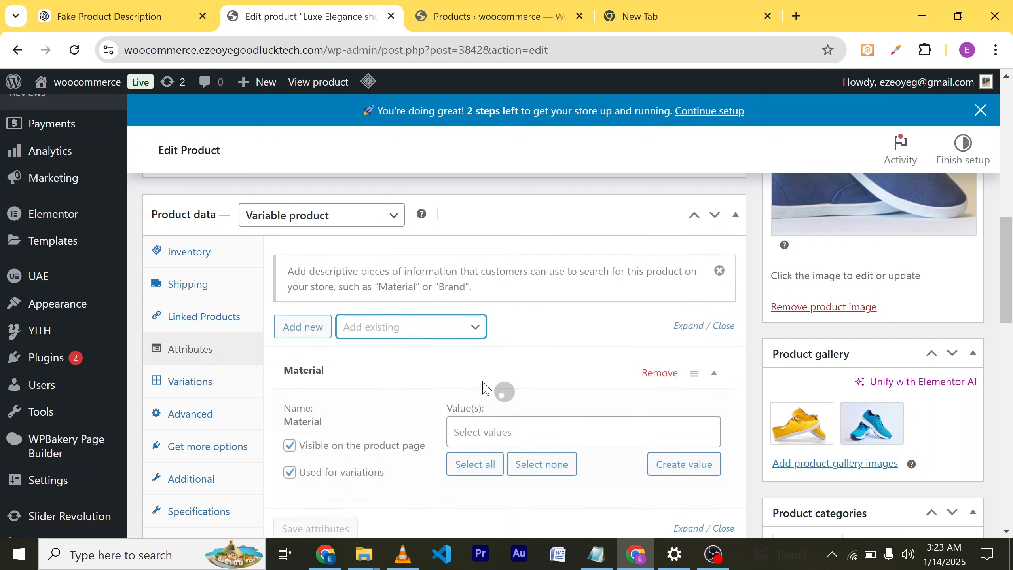
{"action": "scroll", "coordinate": [527, 395], "scroll_direction": "down", "scroll_amount": 5}
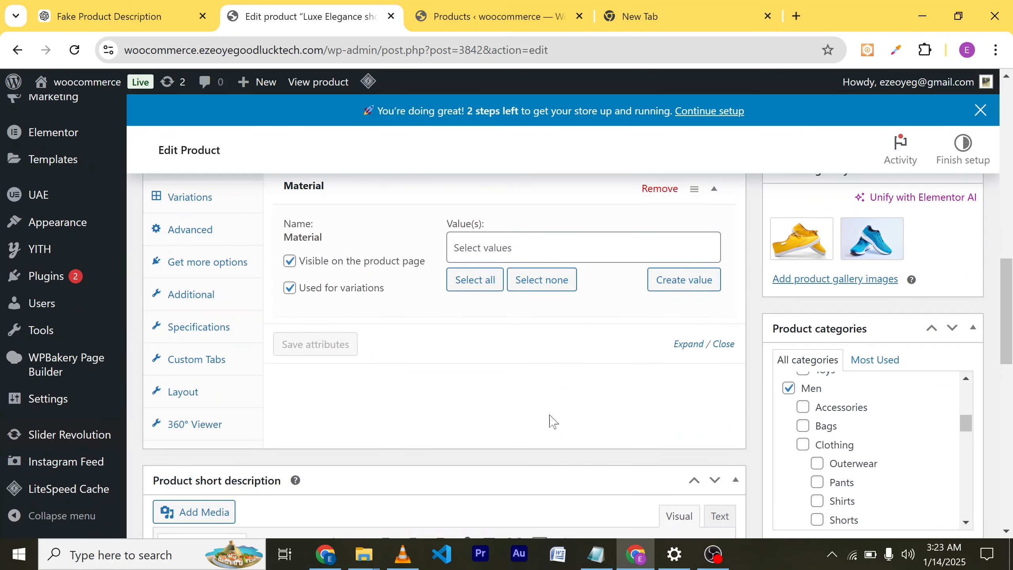
{"action": "scroll", "coordinate": [544, 399], "scroll_direction": "up", "scroll_amount": 2}
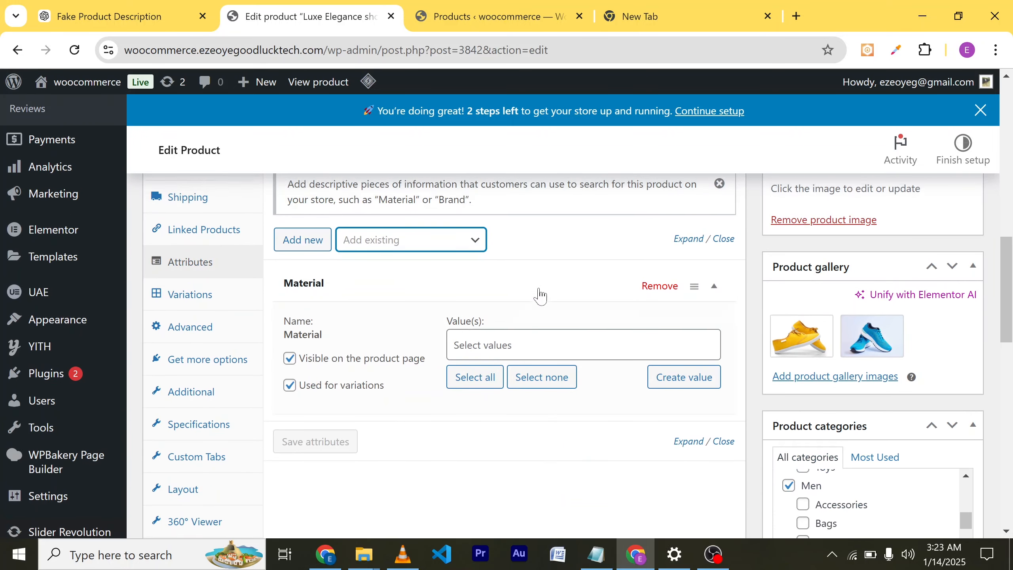
{"action": "scroll", "coordinate": [522, 371], "scroll_direction": "down", "scroll_amount": 1}
{"action": "left_click", "coordinate": [530, 315]}
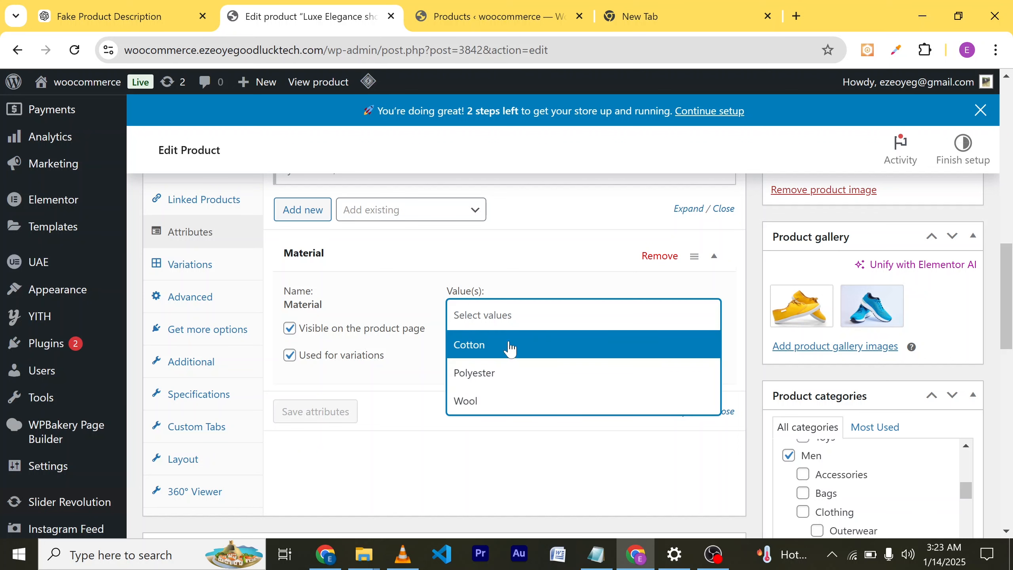
{"action": "left_click", "coordinate": [513, 350]}
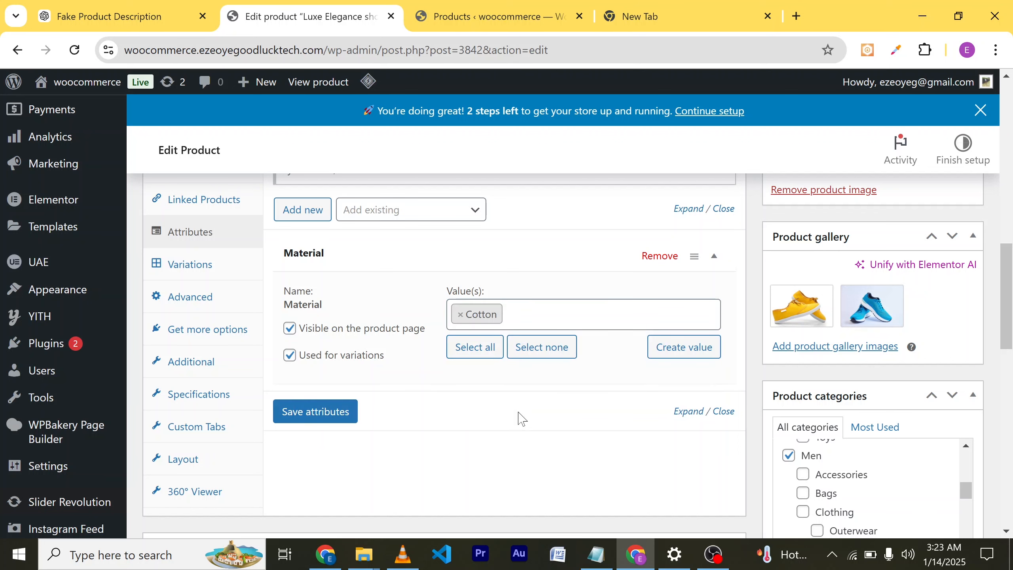
{"action": "scroll", "coordinate": [399, 423], "scroll_direction": "up", "scroll_amount": 1}
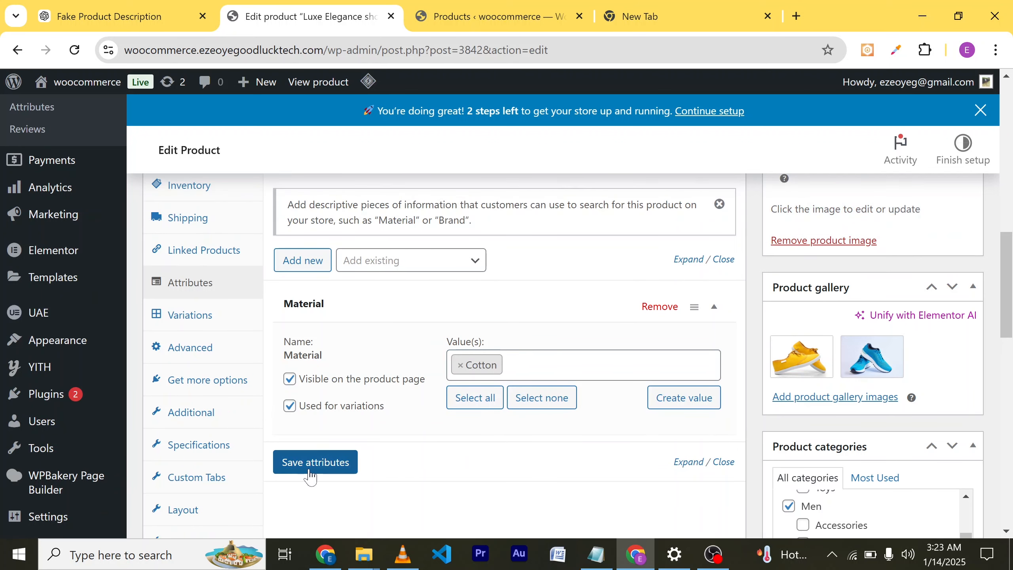
{"action": "left_click", "coordinate": [310, 463]}
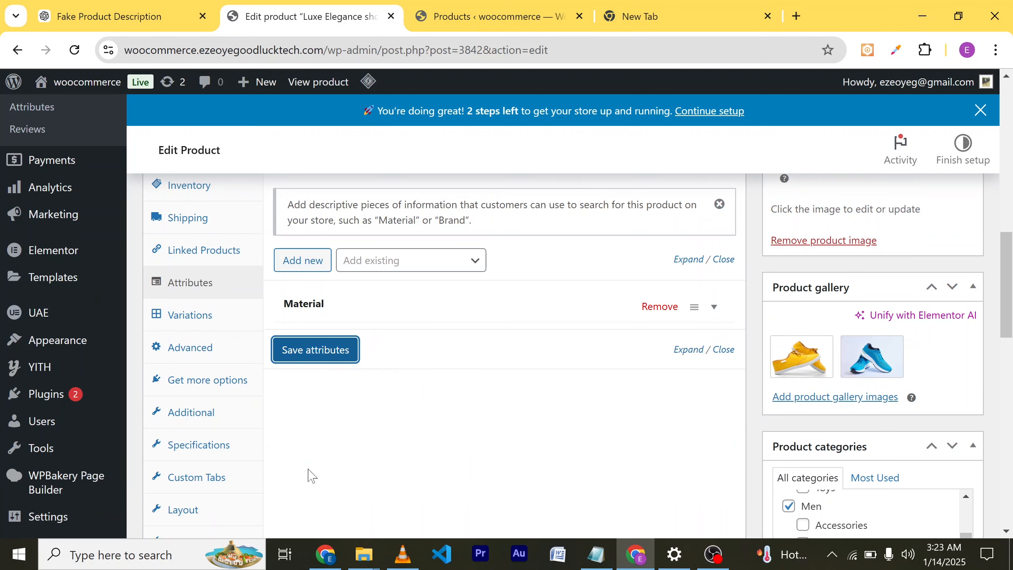
{"action": "scroll", "coordinate": [439, 337], "scroll_direction": "up", "scroll_amount": 2}
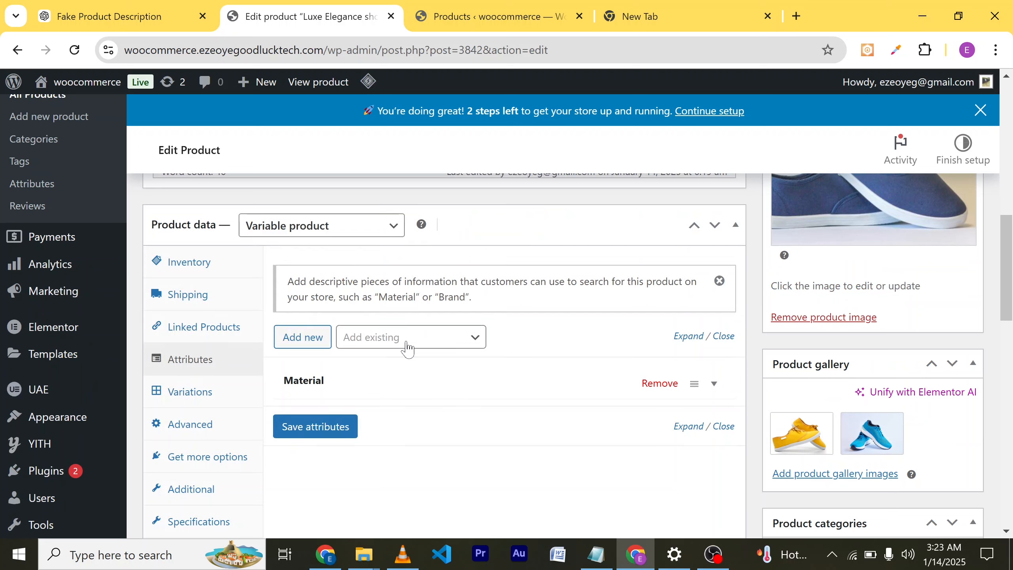
{"action": "left_click", "coordinate": [407, 348]}
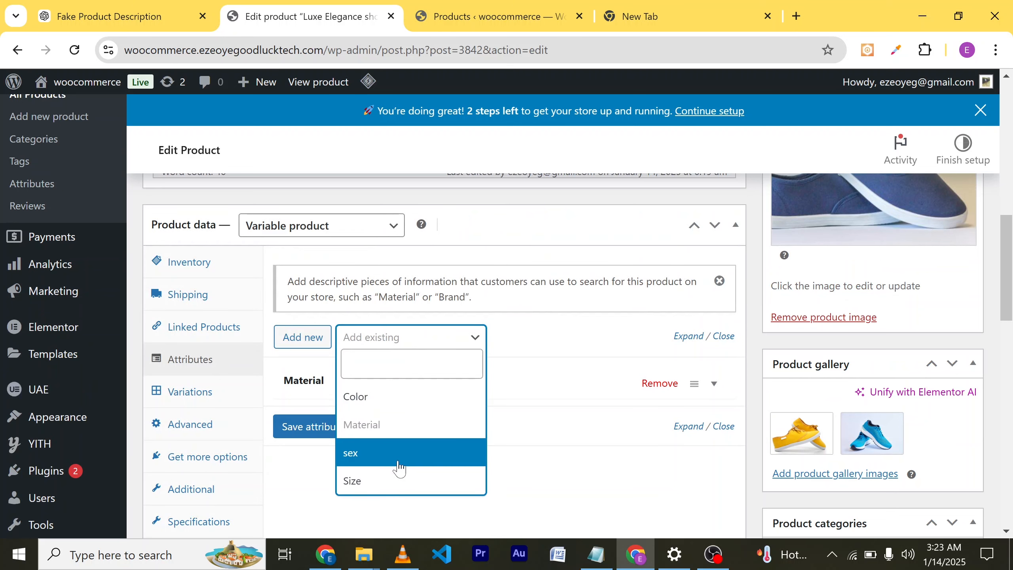
{"action": "left_click", "coordinate": [587, 328]}
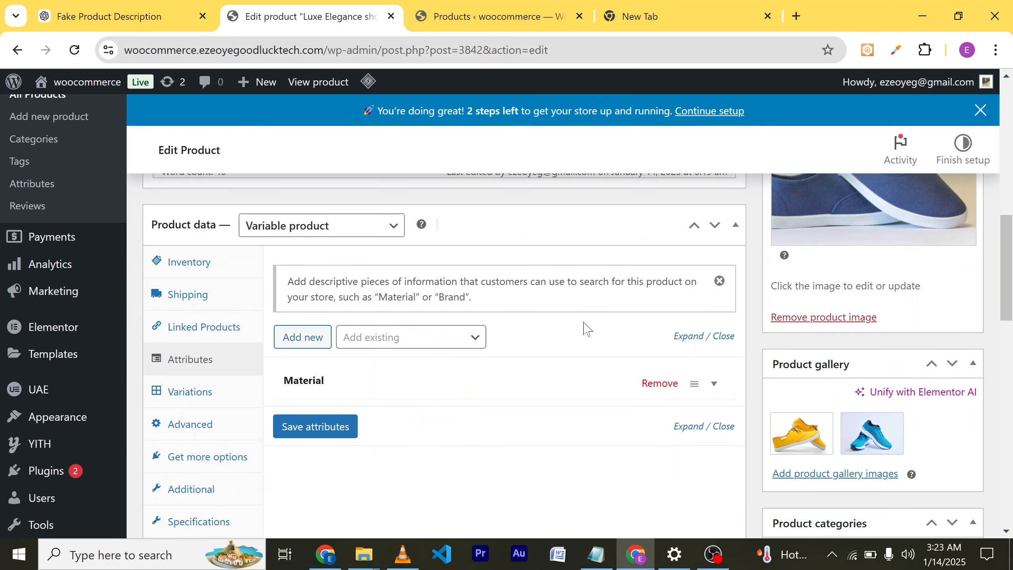
Reopen the Material attribute, include all of its values by adding Polyester and Wool, and save the attributes.
{"action": "left_click", "coordinate": [596, 383]}
{"action": "scroll", "coordinate": [543, 415], "scroll_direction": "down", "scroll_amount": 3}
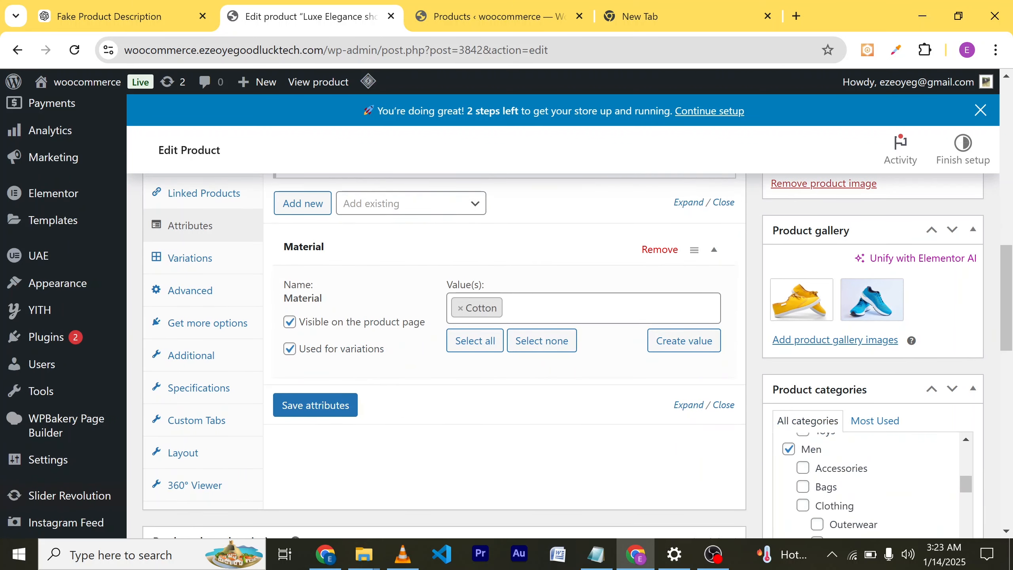
{"action": "left_click", "coordinate": [509, 308]}
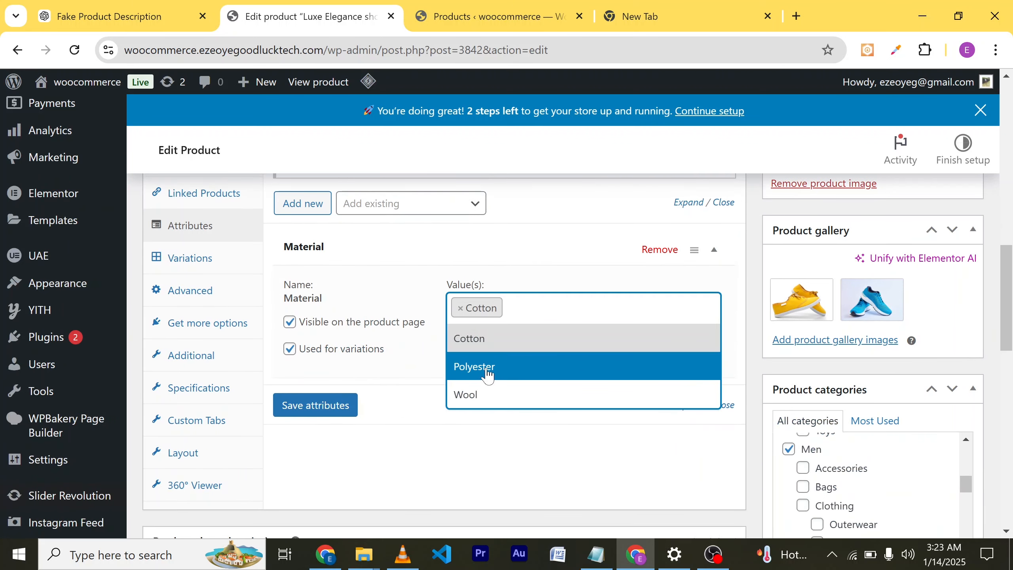
{"action": "left_click", "coordinate": [486, 368]}
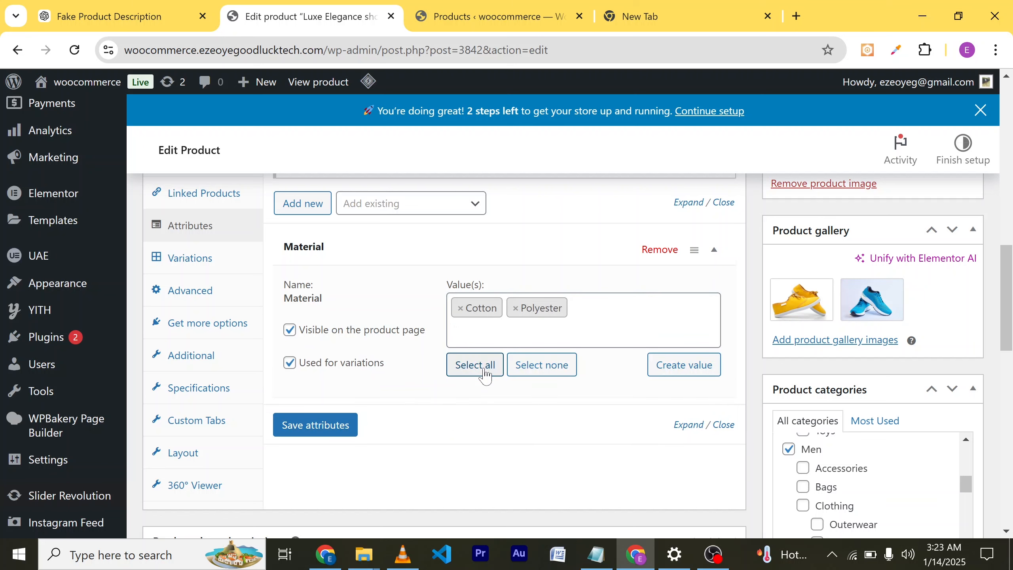
{"action": "left_click", "coordinate": [481, 369]}
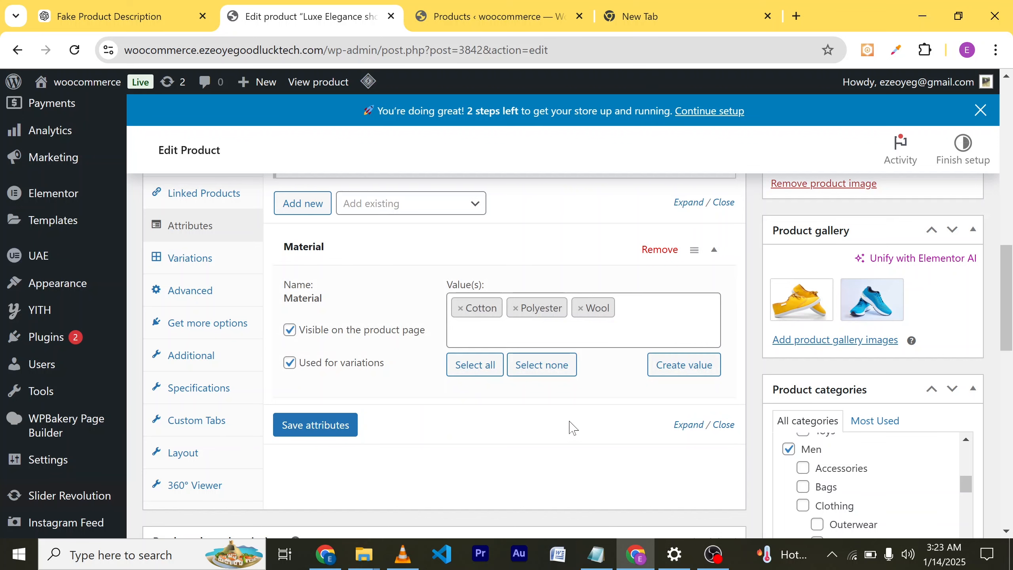
{"action": "scroll", "coordinate": [573, 427], "scroll_direction": "down", "scroll_amount": 3}
{"action": "scroll", "coordinate": [573, 426], "scroll_direction": "up", "scroll_amount": 2}
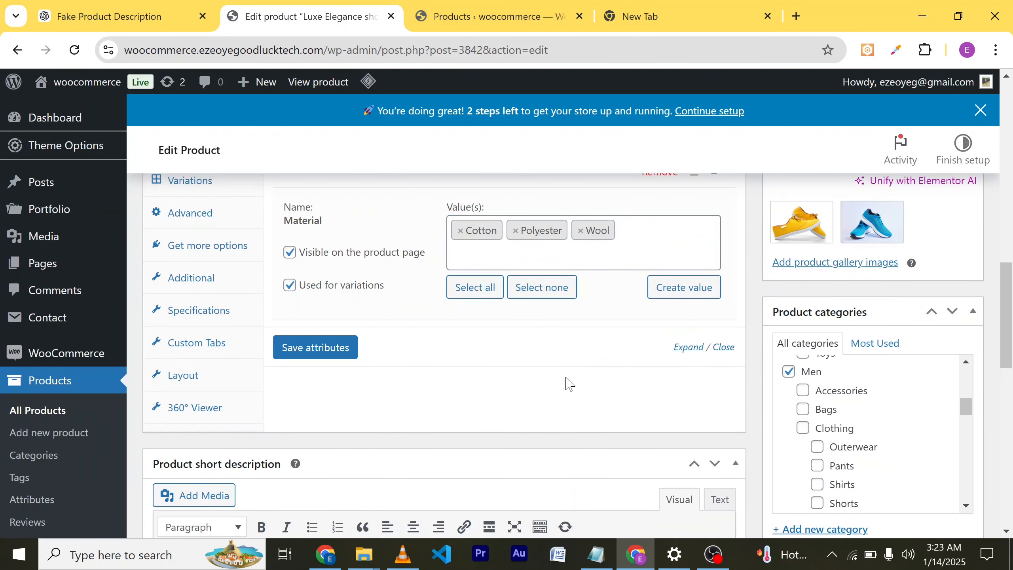
{"action": "scroll", "coordinate": [569, 384], "scroll_direction": "up", "scroll_amount": 1}
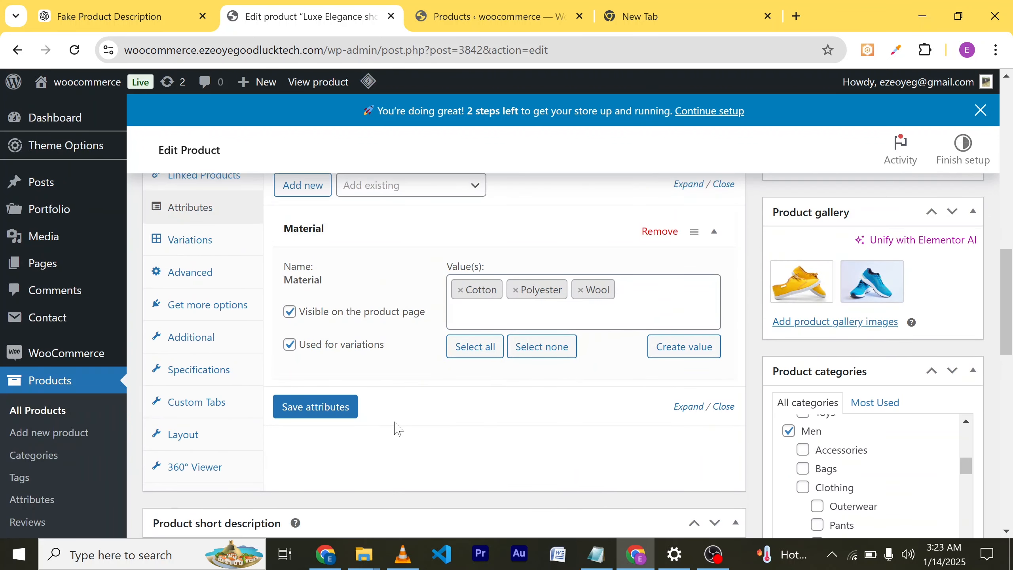
{"action": "left_click", "coordinate": [331, 415]}
{"action": "scroll", "coordinate": [439, 435], "scroll_direction": "up", "scroll_amount": 2}
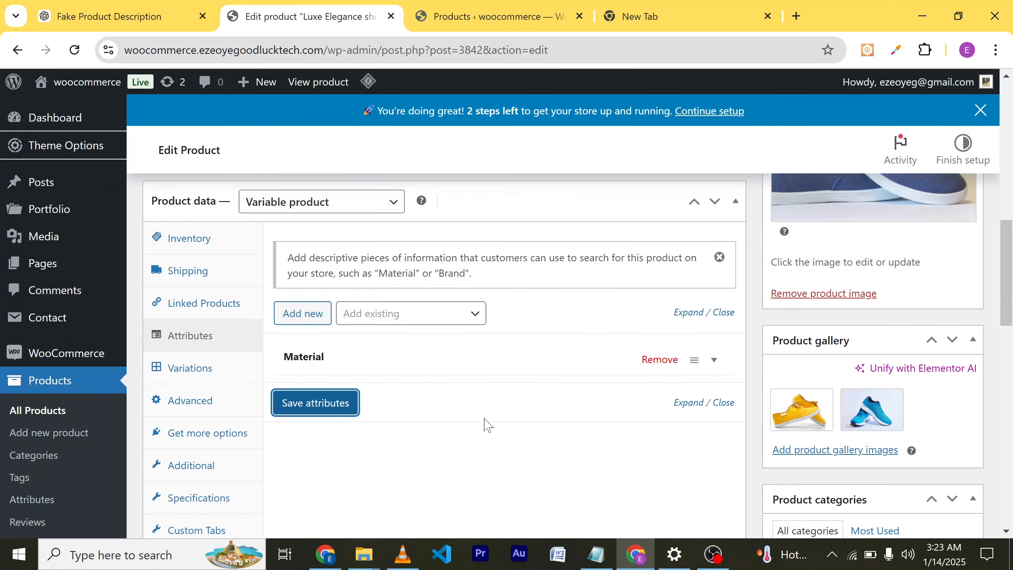
{"action": "scroll", "coordinate": [516, 401], "scroll_direction": "up", "scroll_amount": 2}
{"action": "scroll", "coordinate": [517, 403], "scroll_direction": "down", "scroll_amount": 9}
{"action": "scroll", "coordinate": [515, 307], "scroll_direction": "up", "scroll_amount": 4}
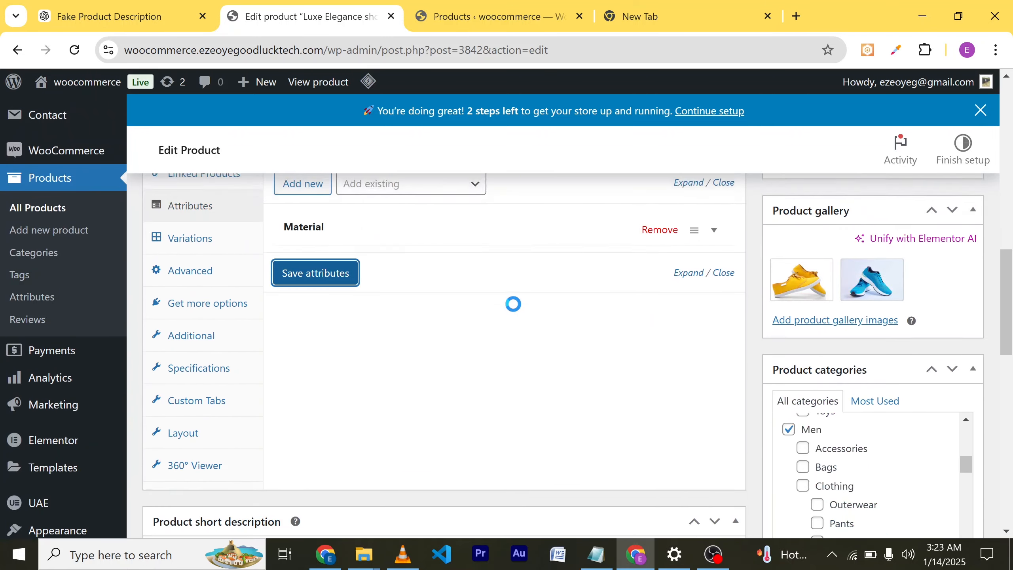
{"action": "scroll", "coordinate": [514, 304], "scroll_direction": "up", "scroll_amount": 1}
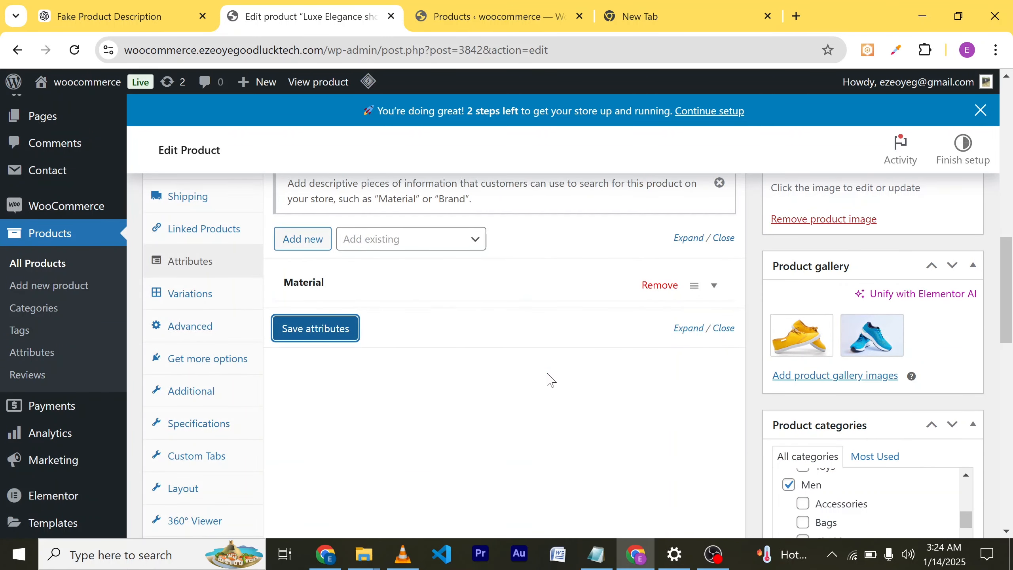
{"action": "scroll", "coordinate": [551, 380], "scroll_direction": "up", "scroll_amount": 4}
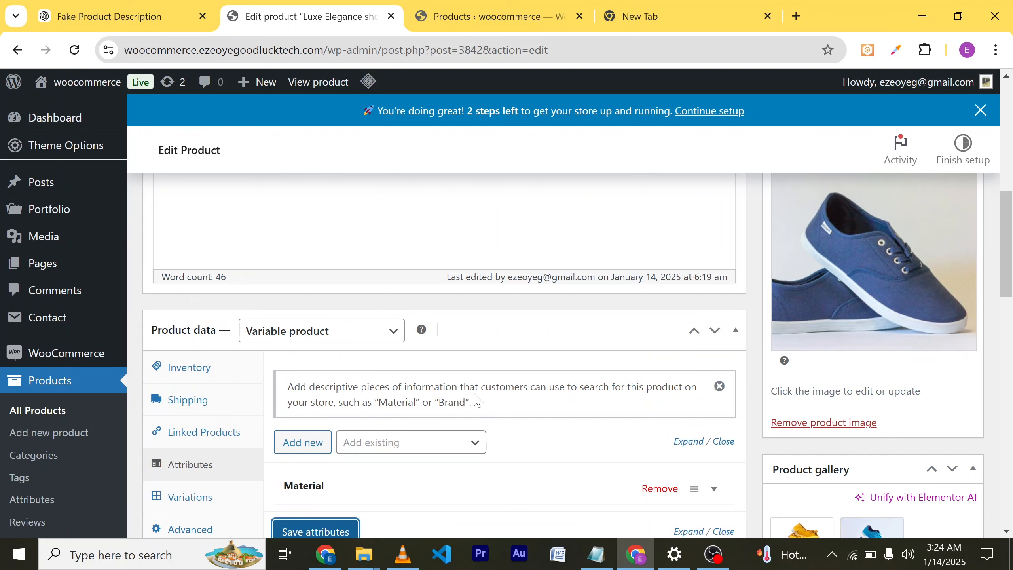
{"action": "scroll", "coordinate": [527, 414], "scroll_direction": "down", "scroll_amount": 9}
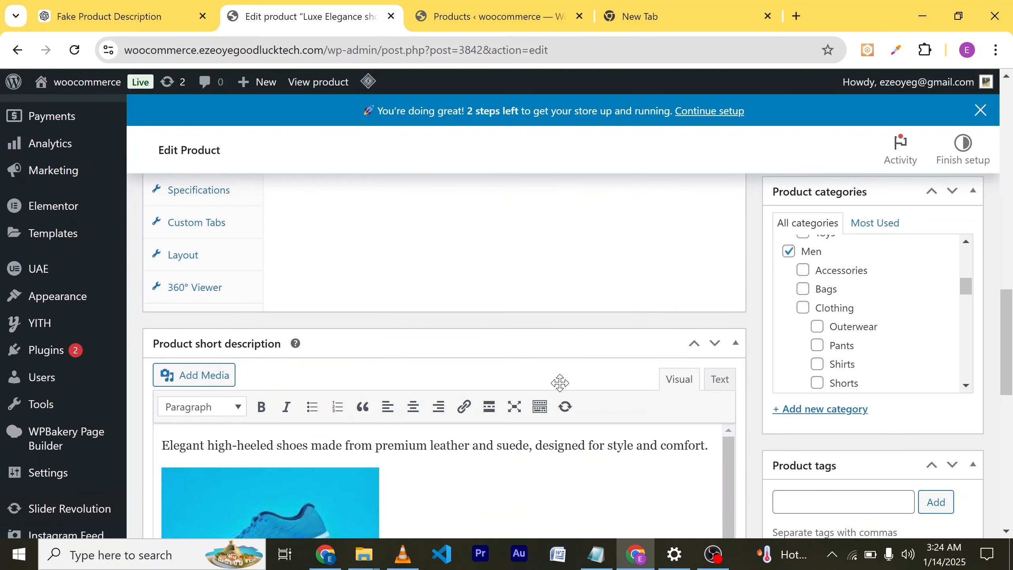
{"action": "scroll", "coordinate": [560, 383], "scroll_direction": "up", "scroll_amount": 4}
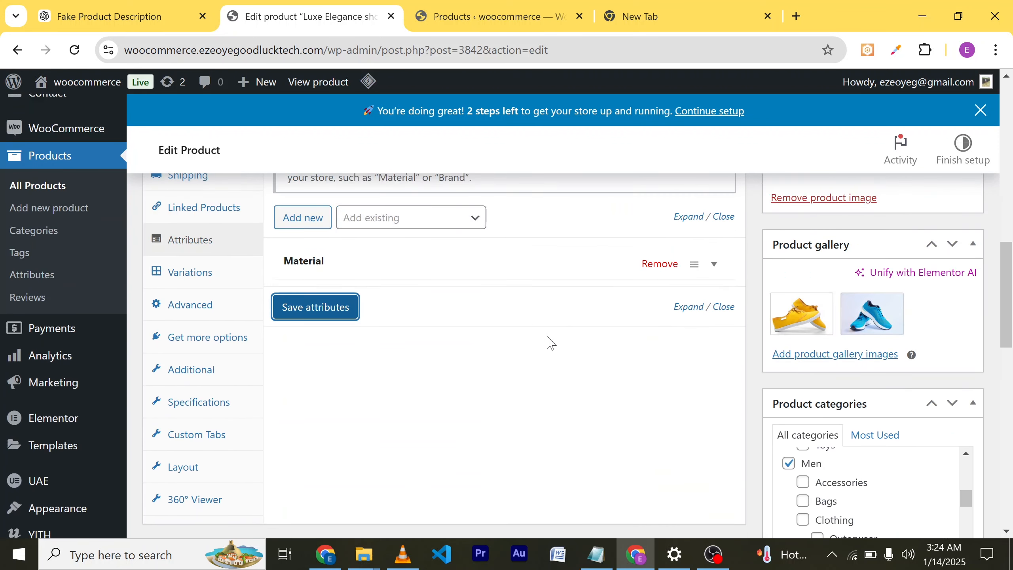
Open the product's variations and generate all variations from the Material attribute.
{"action": "scroll", "coordinate": [551, 342], "scroll_direction": "up", "scroll_amount": 1}
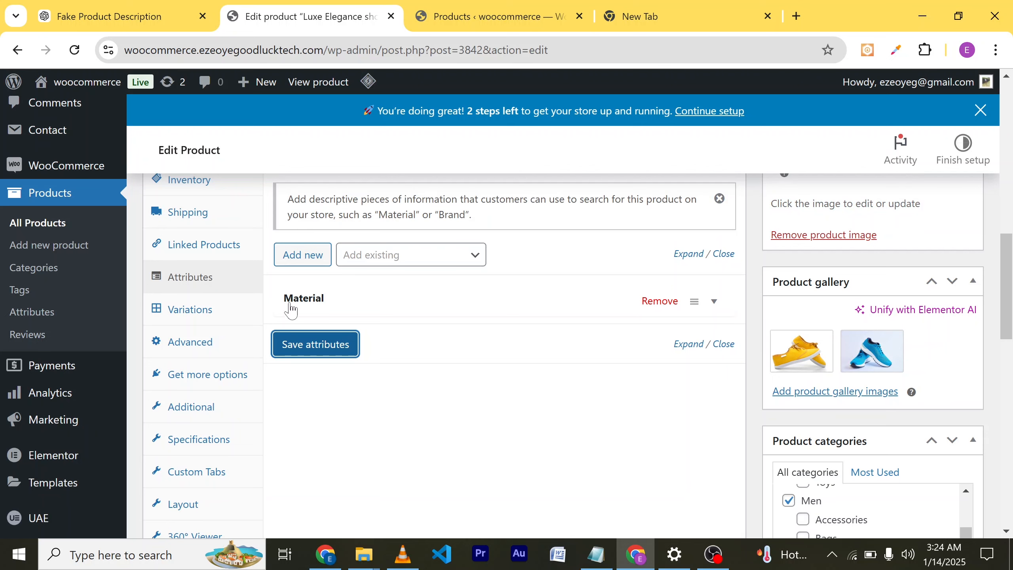
{"action": "left_click", "coordinate": [195, 310]}
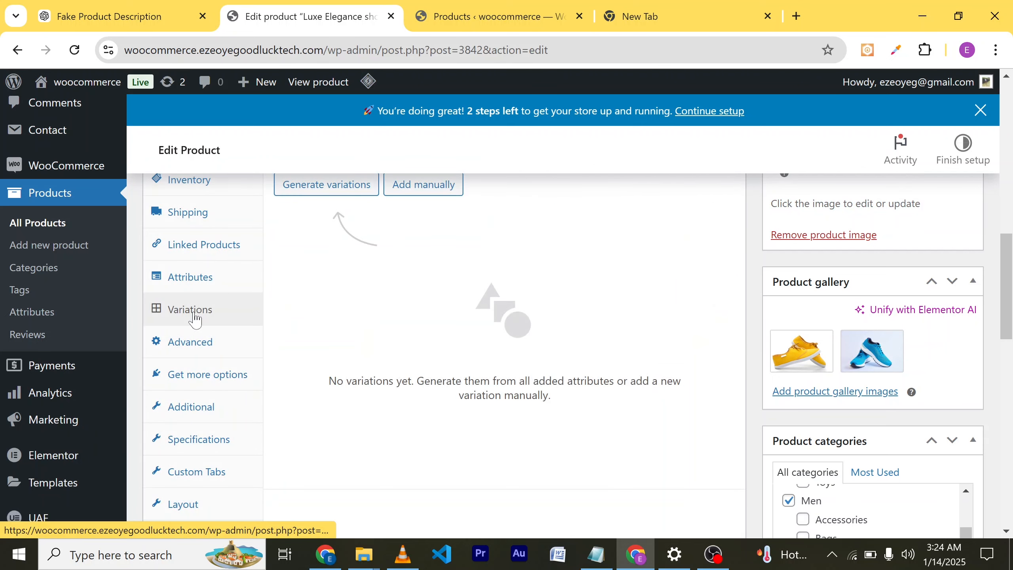
{"action": "scroll", "coordinate": [478, 277], "scroll_direction": "up", "scroll_amount": 3}
{"action": "scroll", "coordinate": [487, 339], "scroll_direction": "down", "scroll_amount": 7}
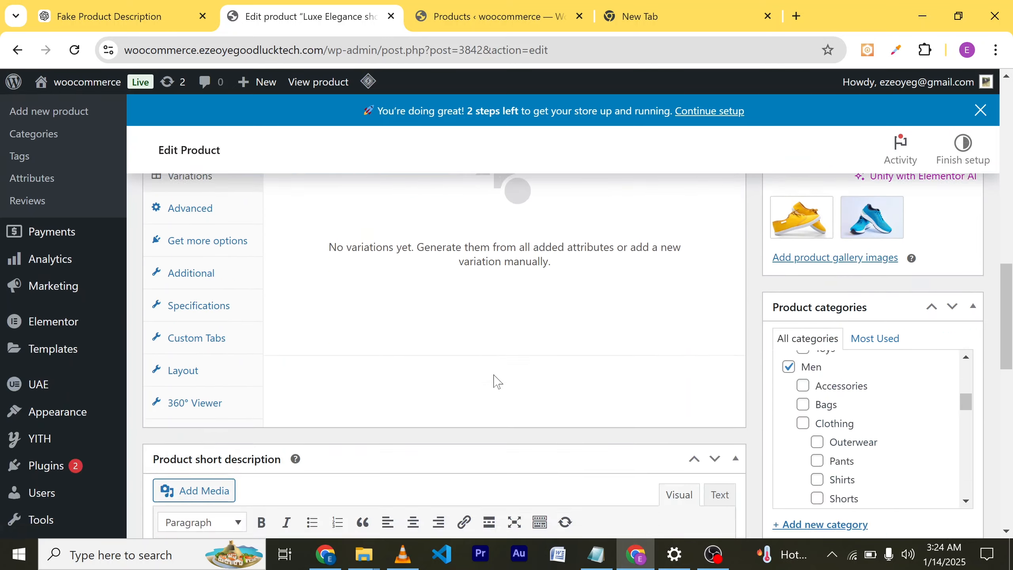
{"action": "scroll", "coordinate": [494, 380], "scroll_direction": "up", "scroll_amount": 4}
{"action": "scroll", "coordinate": [497, 382], "scroll_direction": "up", "scroll_amount": 1}
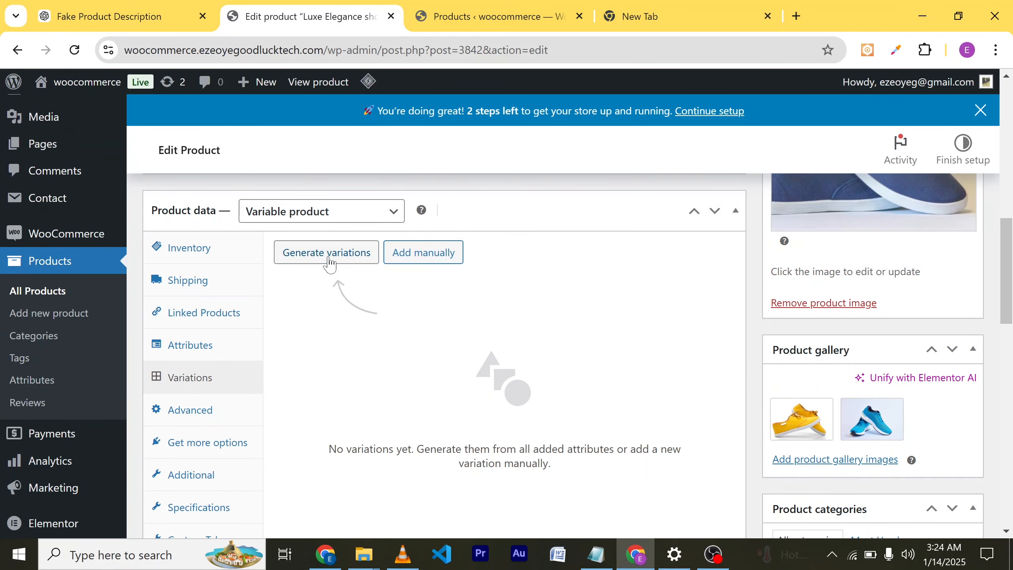
{"action": "left_click", "coordinate": [330, 263]}
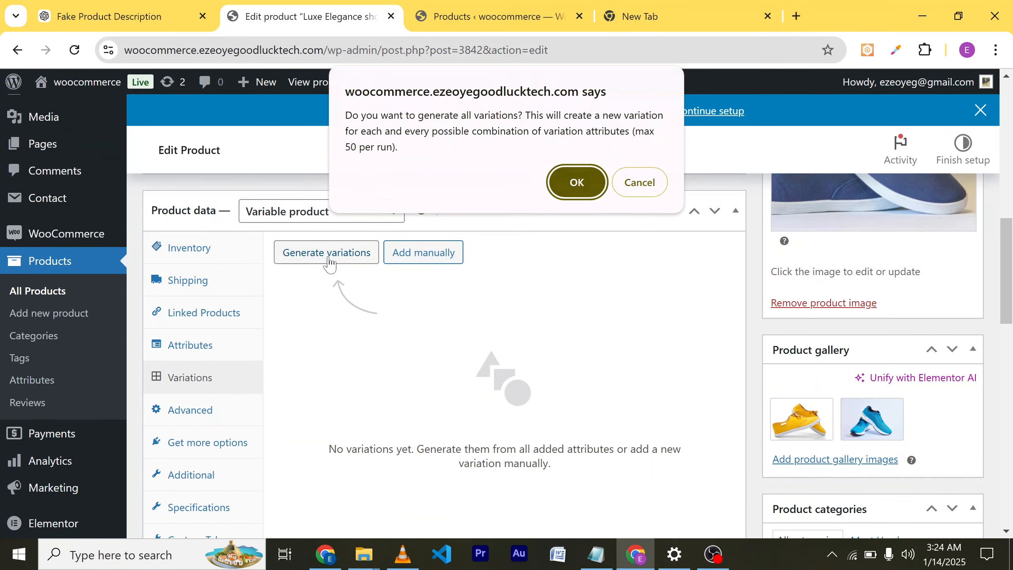
{"action": "left_click", "coordinate": [581, 180]}
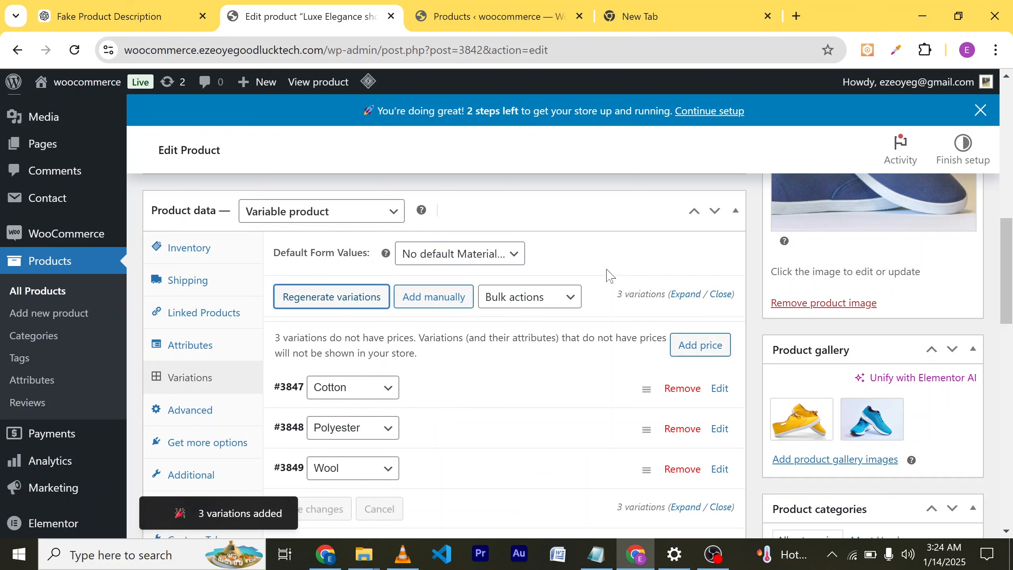
Expand the Cotton variation to open its image, SKU, price and stock settings.
{"action": "scroll", "coordinate": [515, 411], "scroll_direction": "down", "scroll_amount": 3}
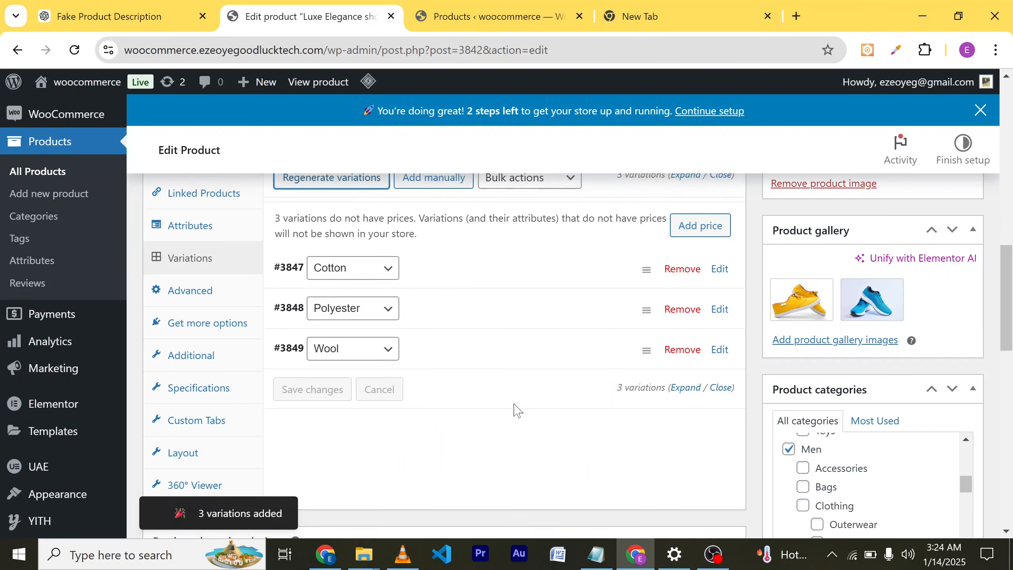
{"action": "scroll", "coordinate": [483, 429], "scroll_direction": "up", "scroll_amount": 1}
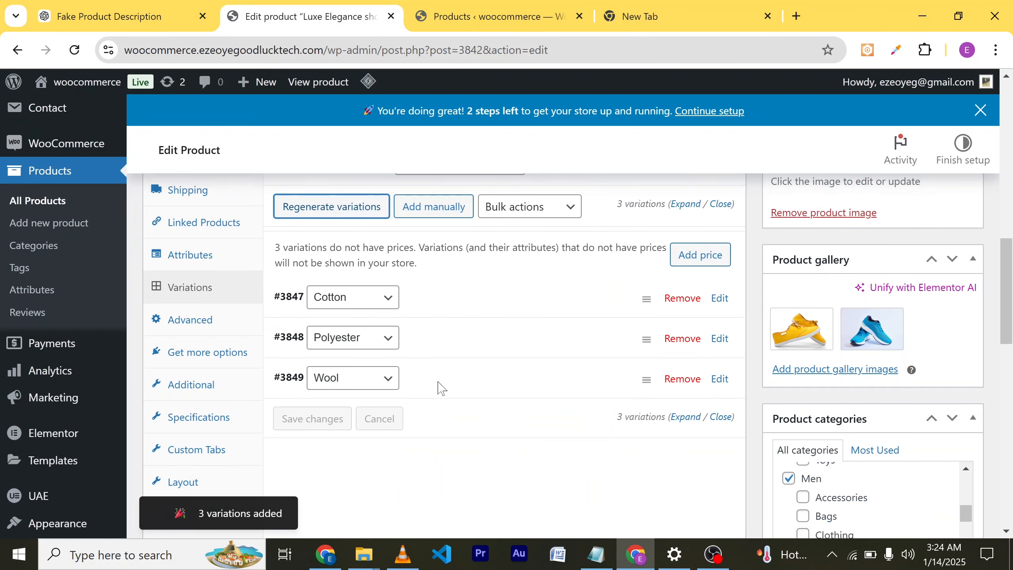
{"action": "left_click", "coordinate": [375, 300]}
{"action": "left_click", "coordinate": [462, 308]}
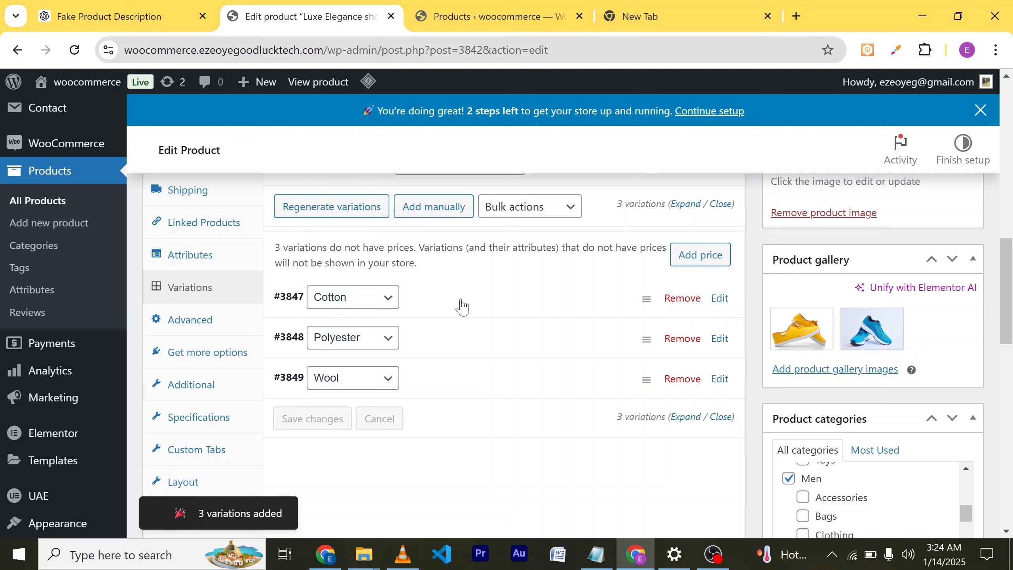
{"action": "left_click", "coordinate": [460, 312]}
{"action": "scroll", "coordinate": [448, 347], "scroll_direction": "down", "scroll_amount": 8}
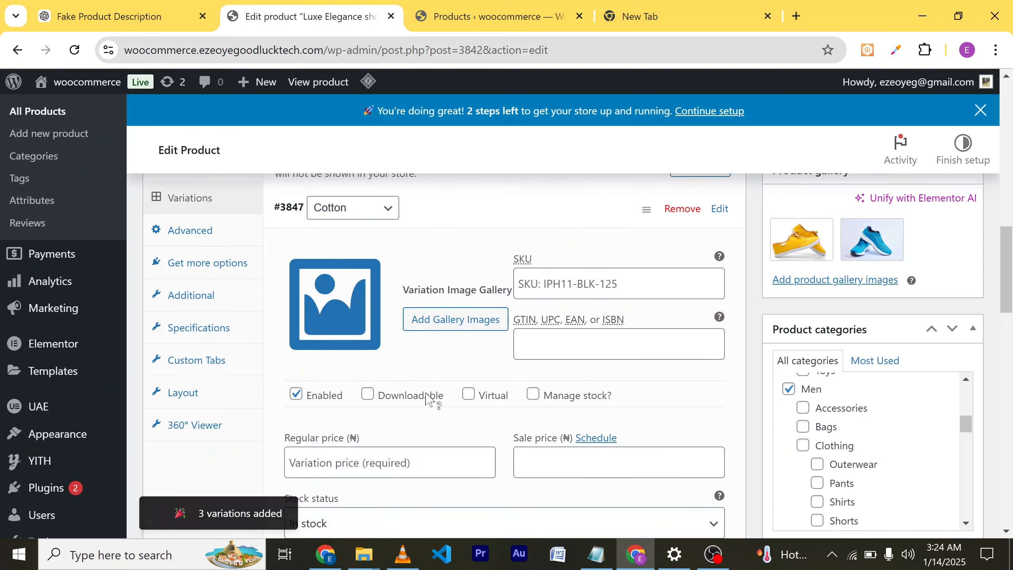
{"action": "scroll", "coordinate": [448, 419], "scroll_direction": "up", "scroll_amount": 4}
{"action": "scroll", "coordinate": [406, 285], "scroll_direction": "up", "scroll_amount": 1}
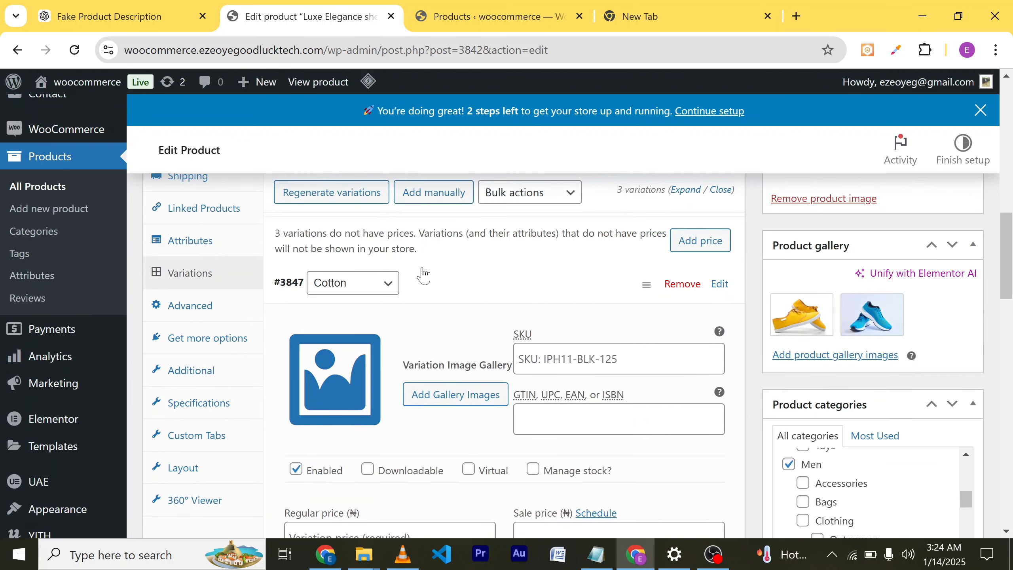
{"action": "scroll", "coordinate": [504, 296], "scroll_direction": "down", "scroll_amount": 1}
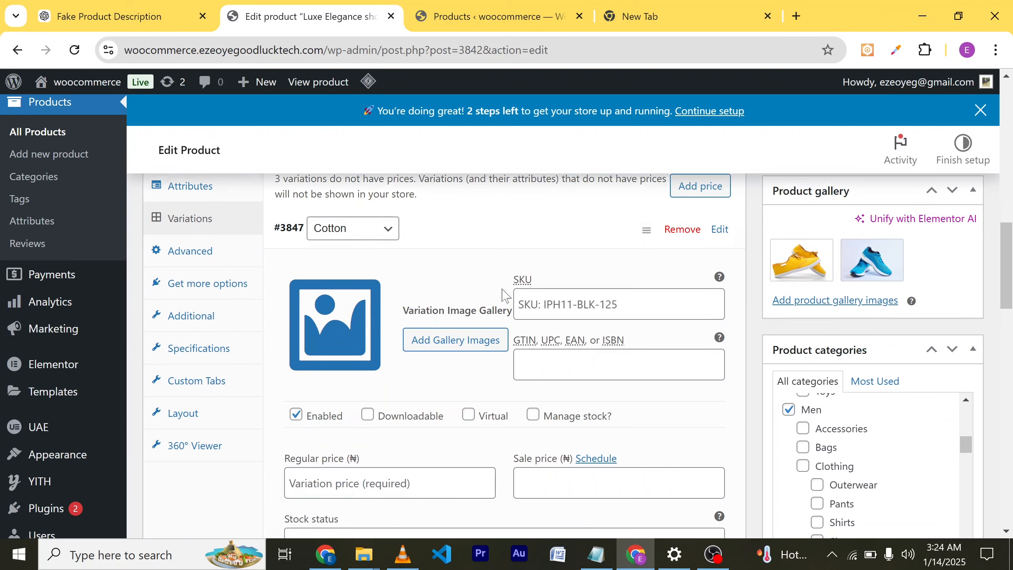
Look over the Cotton variation's image, gallery, SKU, price and stock status fields.
{"action": "scroll", "coordinate": [431, 274], "scroll_direction": "up", "scroll_amount": 1}
{"action": "scroll", "coordinate": [457, 268], "scroll_direction": "up", "scroll_amount": 1}
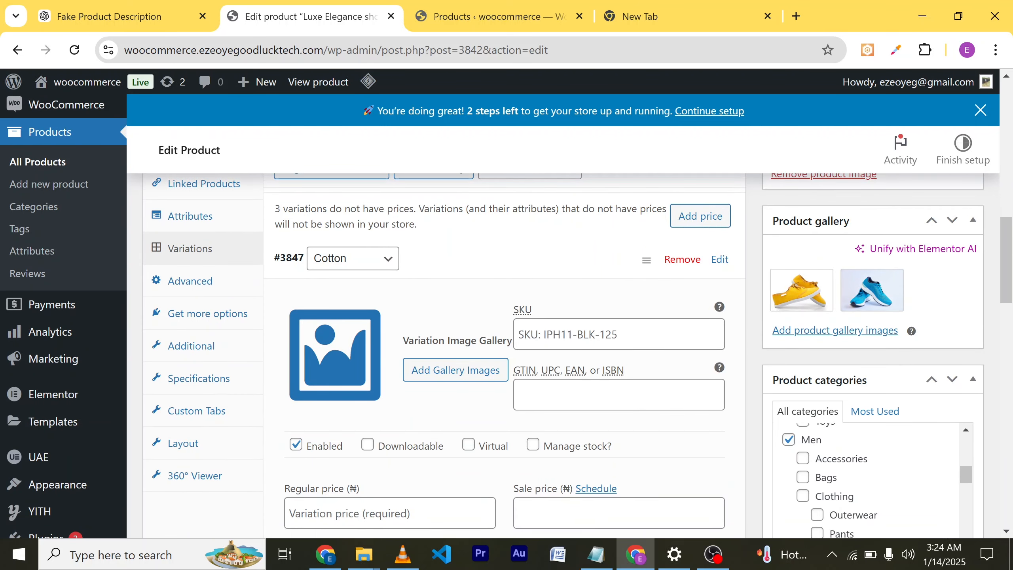
{"action": "scroll", "coordinate": [483, 312], "scroll_direction": "down", "scroll_amount": 1}
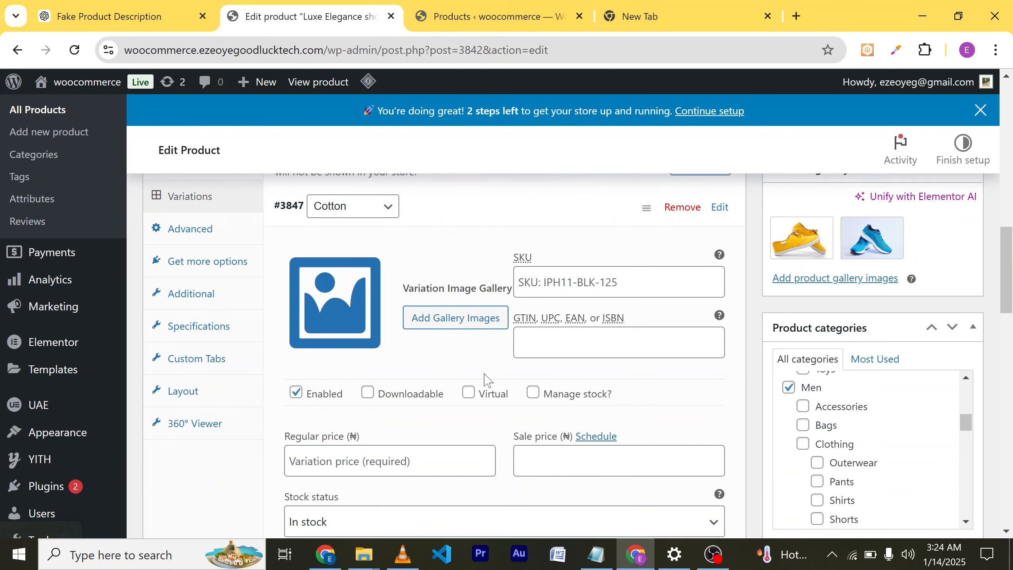
{"action": "scroll", "coordinate": [482, 384], "scroll_direction": "down", "scroll_amount": 2}
{"action": "scroll", "coordinate": [484, 377], "scroll_direction": "up", "scroll_amount": 1}
{"action": "scroll", "coordinate": [443, 398], "scroll_direction": "up", "scroll_amount": 3}
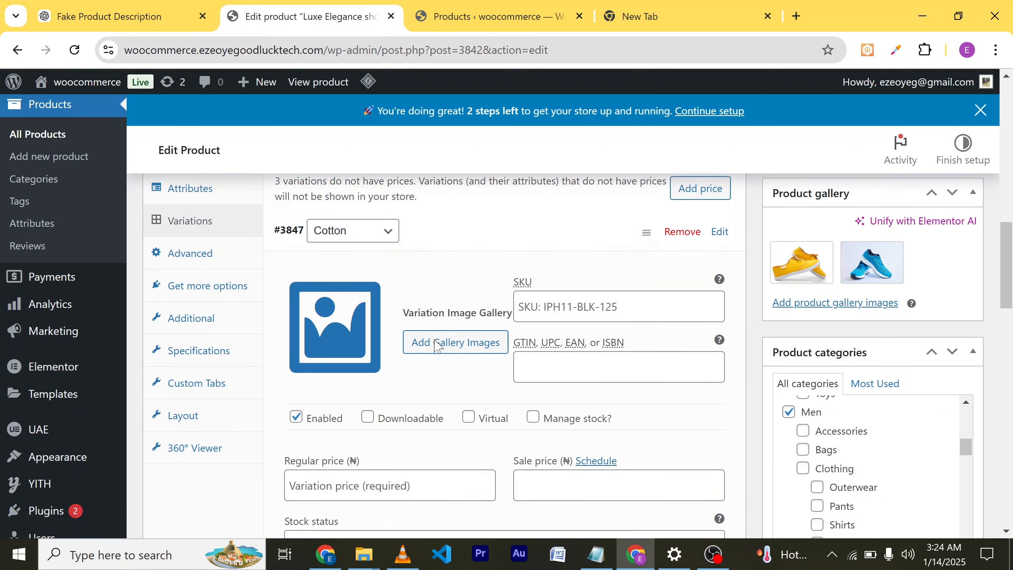
{"action": "scroll", "coordinate": [446, 318], "scroll_direction": "down", "scroll_amount": 1}
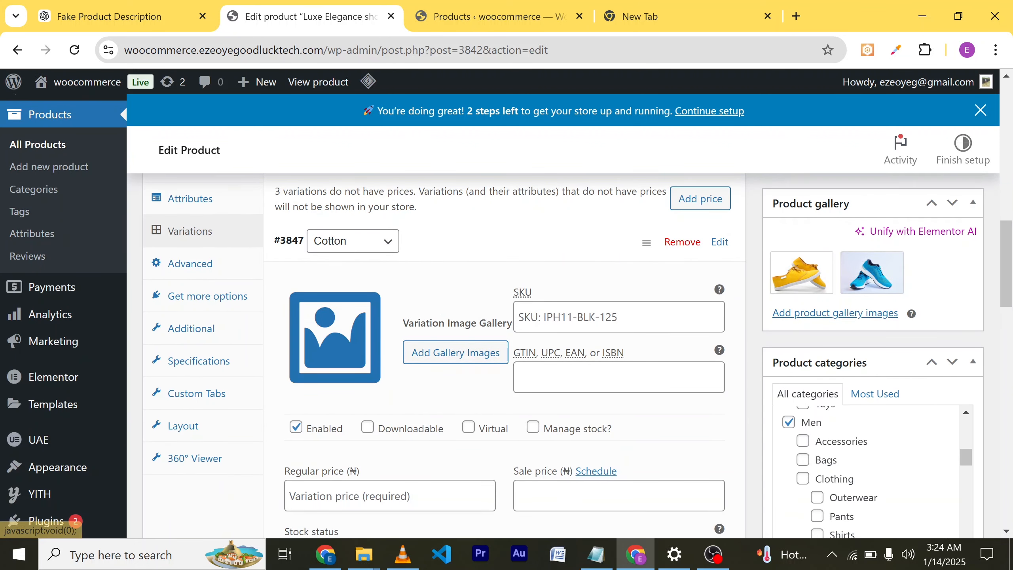
{"action": "left_click", "coordinate": [531, 317]}
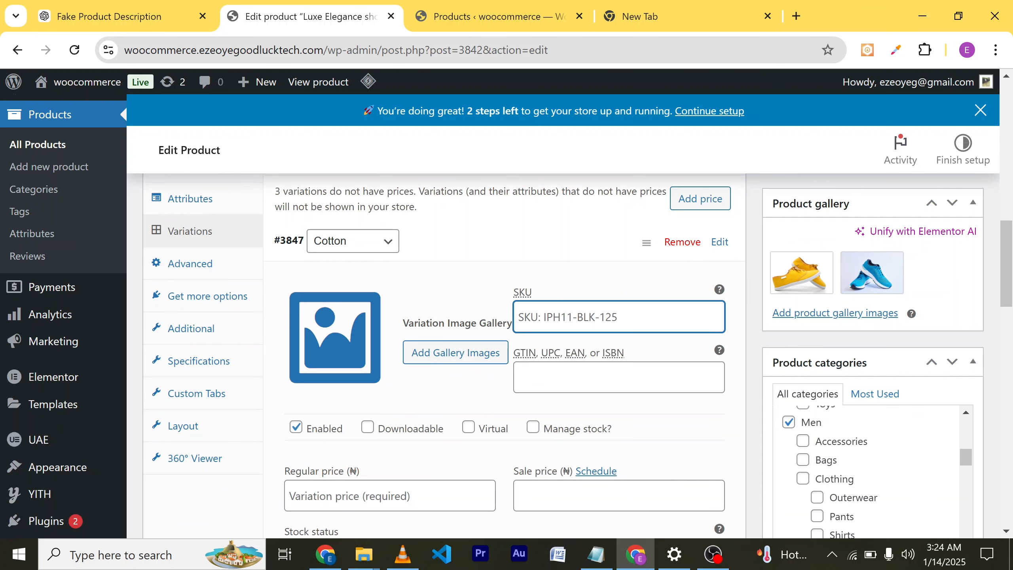
{"action": "scroll", "coordinate": [482, 373], "scroll_direction": "down", "scroll_amount": 1}
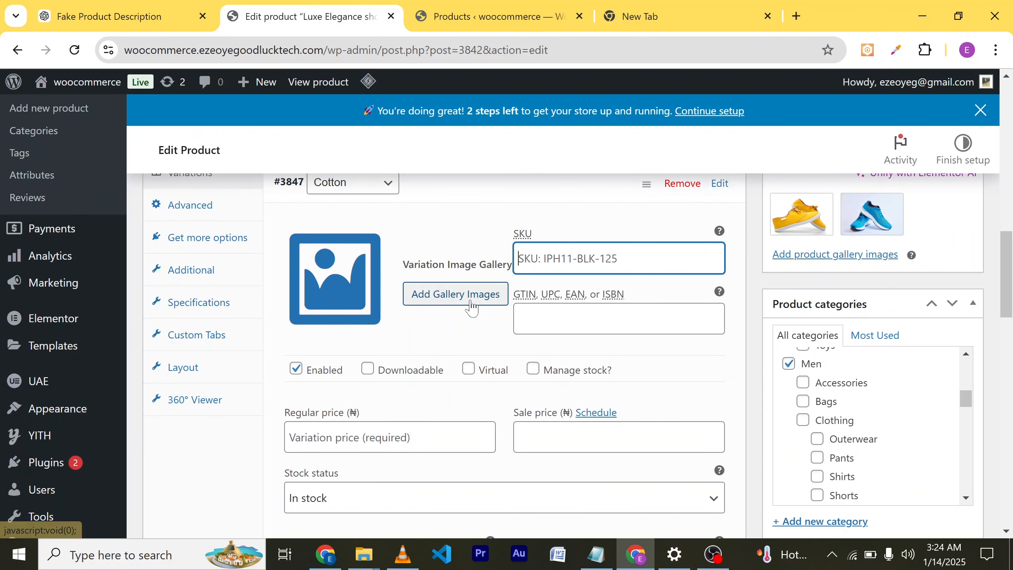
Add the yellow shoe image shoe-2.jpg from the media library to the Cotton variation's image gallery.
{"action": "left_click", "coordinate": [472, 307]}
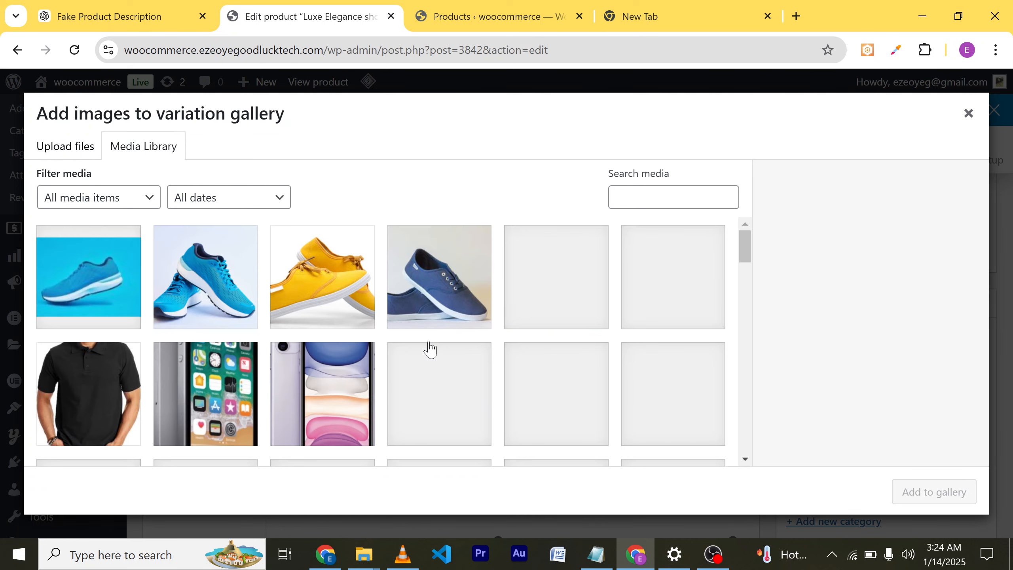
{"action": "left_click", "coordinate": [338, 305]}
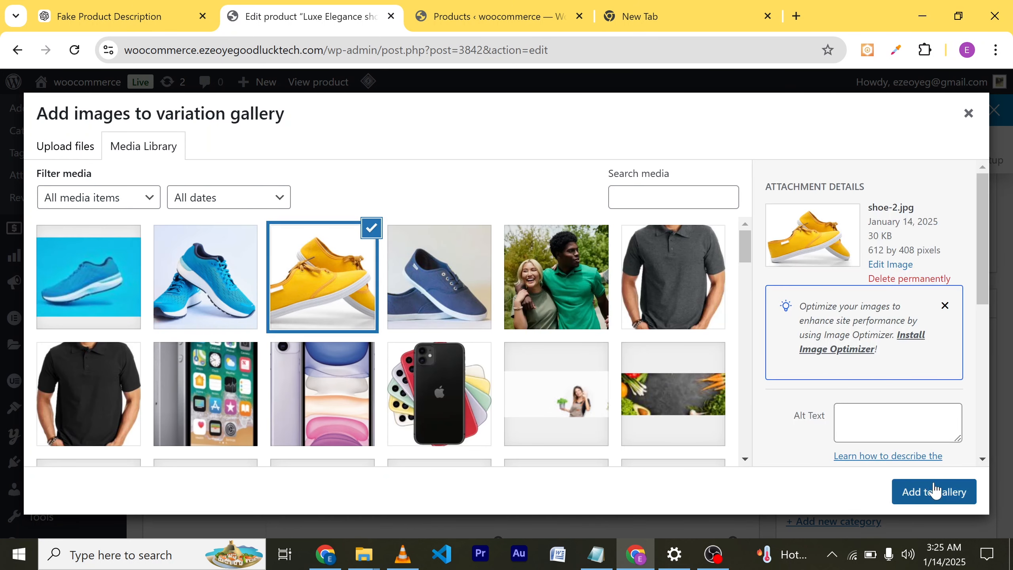
{"action": "left_click", "coordinate": [934, 491]}
Set the Cotton variation's regular price to 12000 and enter its sale price.
{"action": "scroll", "coordinate": [516, 400], "scroll_direction": "down", "scroll_amount": 3}
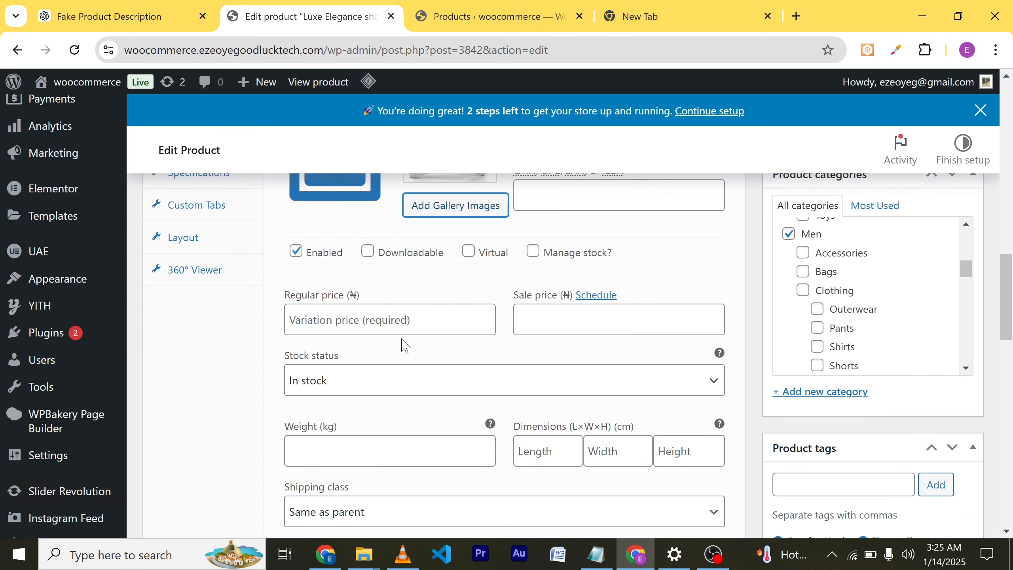
{"action": "left_click", "coordinate": [407, 329]}
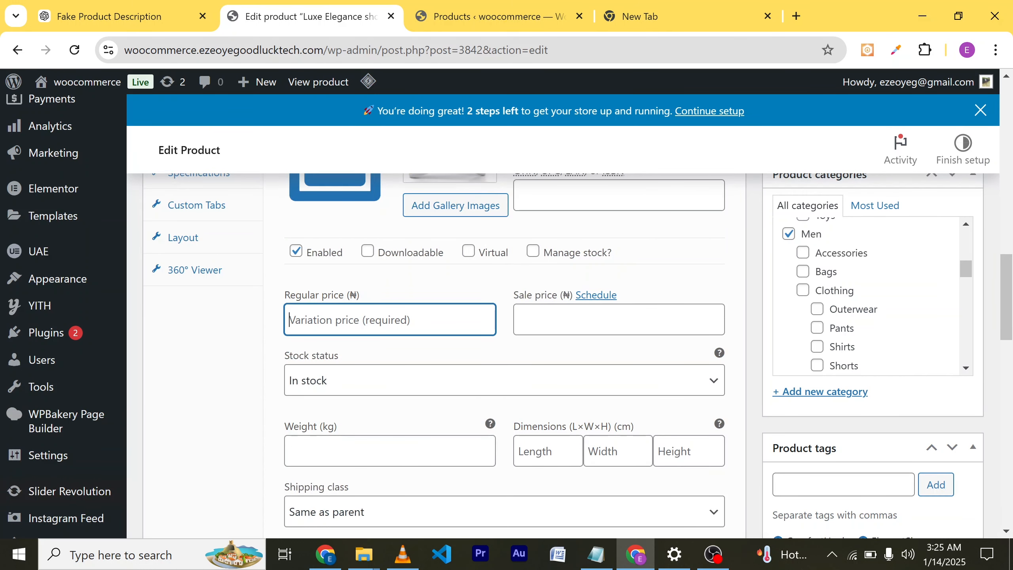
{"action": "type", "text": "12000"}
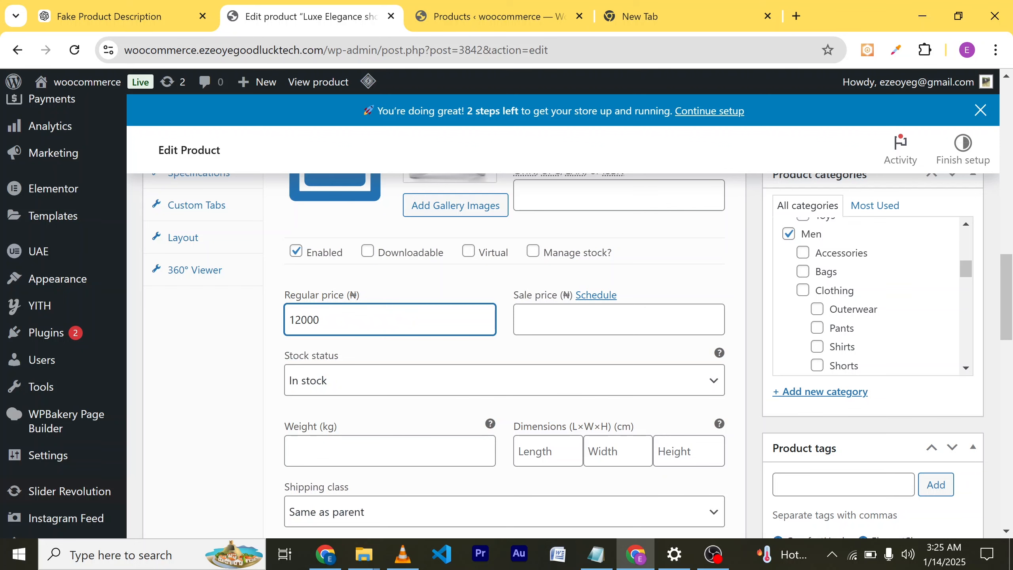
{"action": "left_click", "coordinate": [567, 320]}
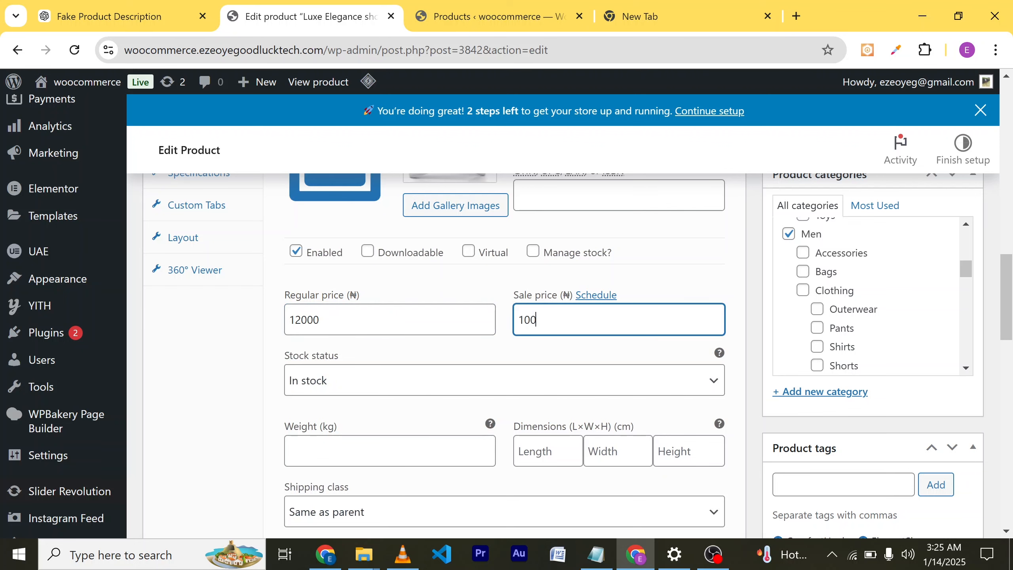
Expand the Polyester variation to open its settings, keeping Polyester as its material.
{"action": "scroll", "coordinate": [471, 398], "scroll_direction": "down", "scroll_amount": 5}
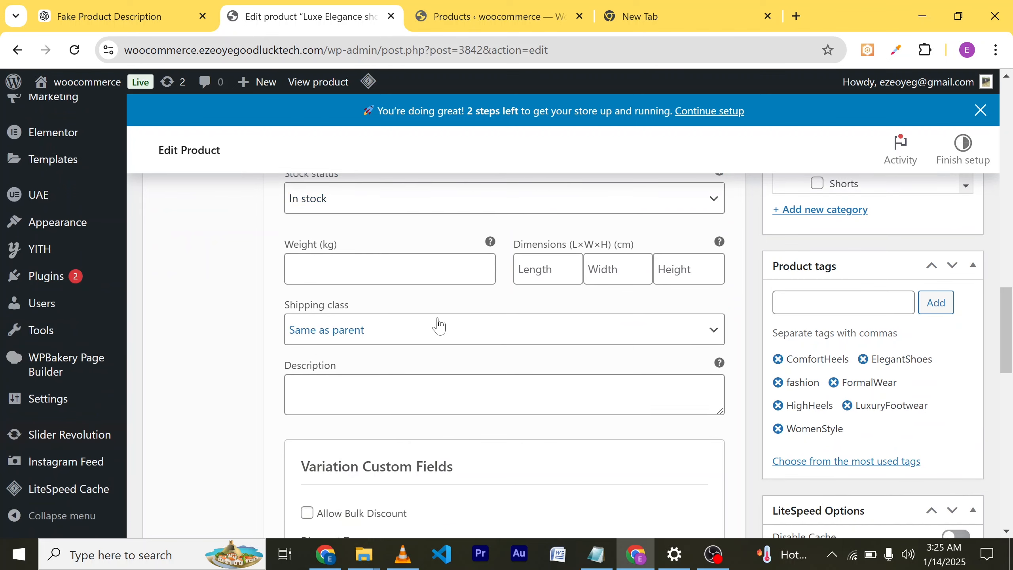
{"action": "scroll", "coordinate": [437, 323], "scroll_direction": "down", "scroll_amount": 7}
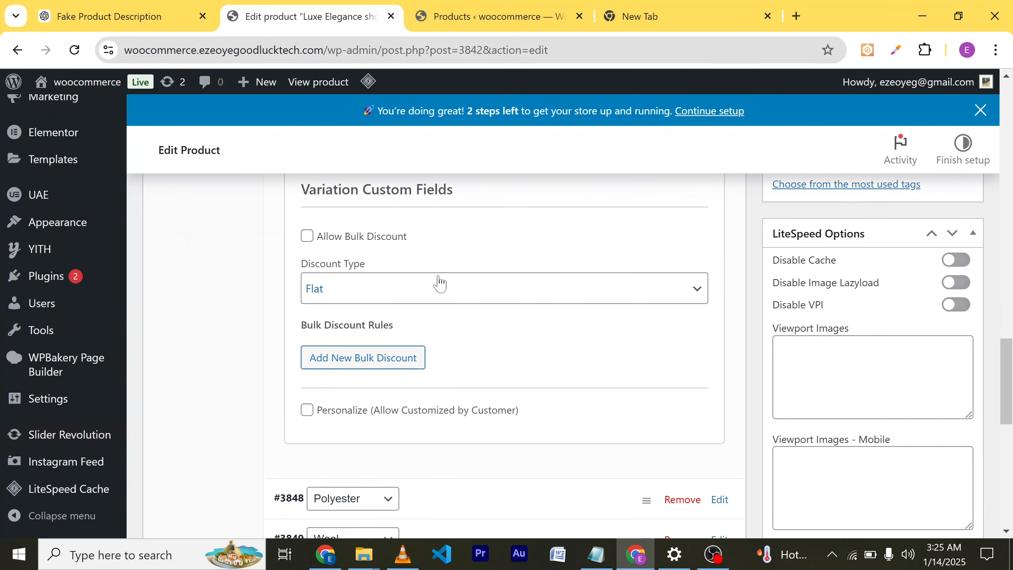
{"action": "scroll", "coordinate": [487, 346], "scroll_direction": "down", "scroll_amount": 3}
{"action": "scroll", "coordinate": [485, 288], "scroll_direction": "up", "scroll_amount": 5}
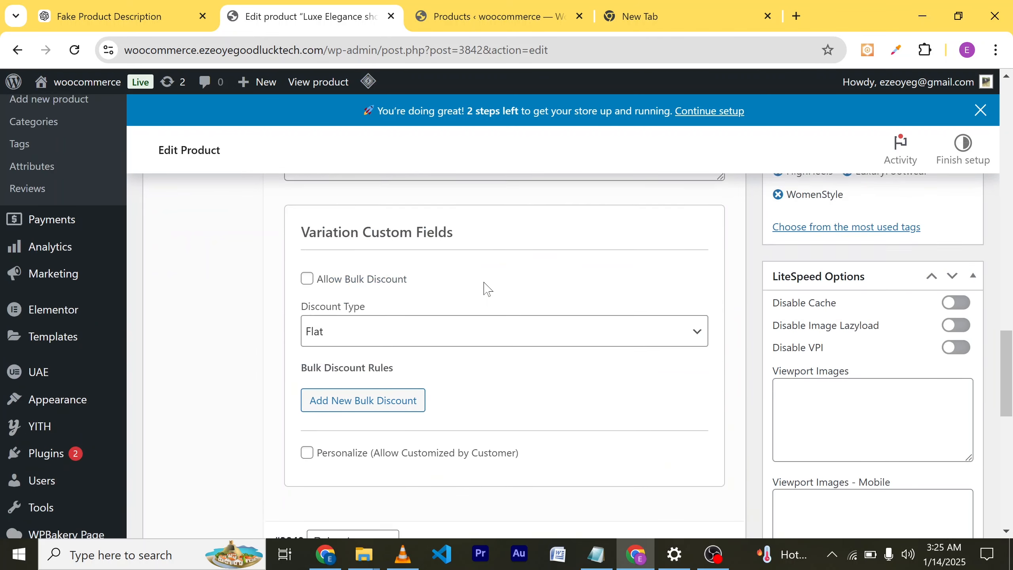
{"action": "scroll", "coordinate": [459, 312], "scroll_direction": "down", "scroll_amount": 7}
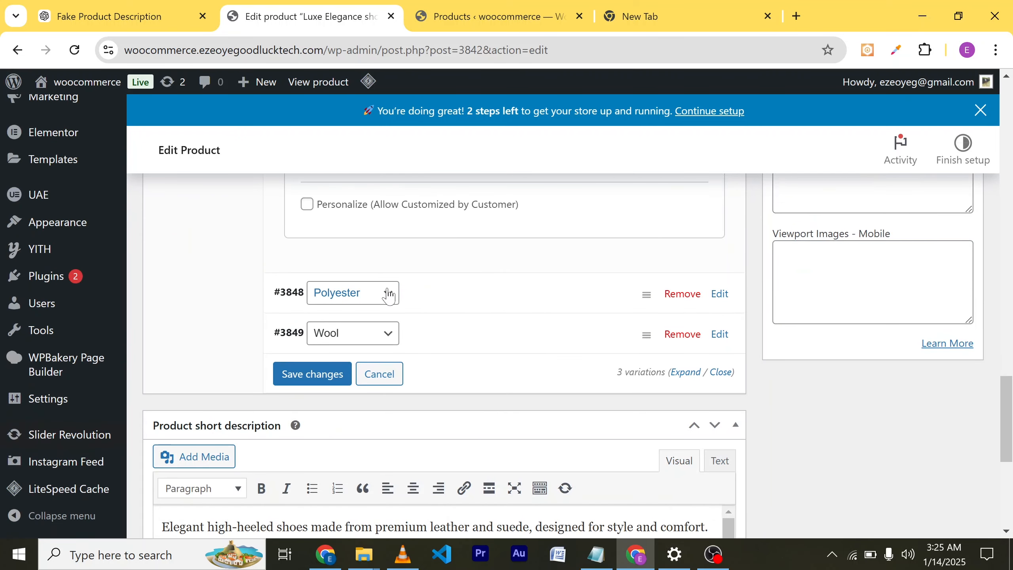
{"action": "left_click", "coordinate": [389, 293]}
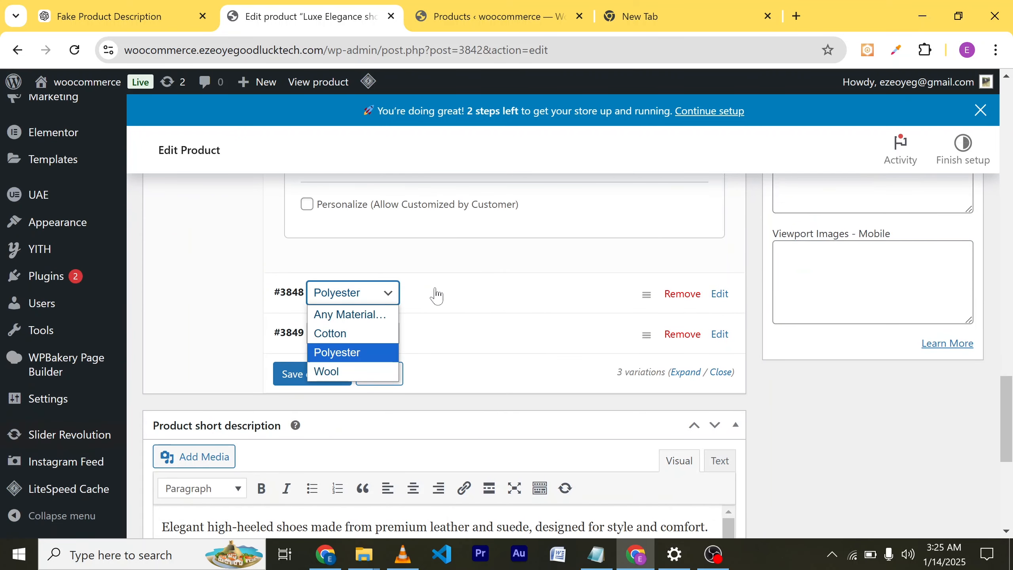
{"action": "left_click", "coordinate": [381, 352]}
{"action": "left_click", "coordinate": [488, 304]}
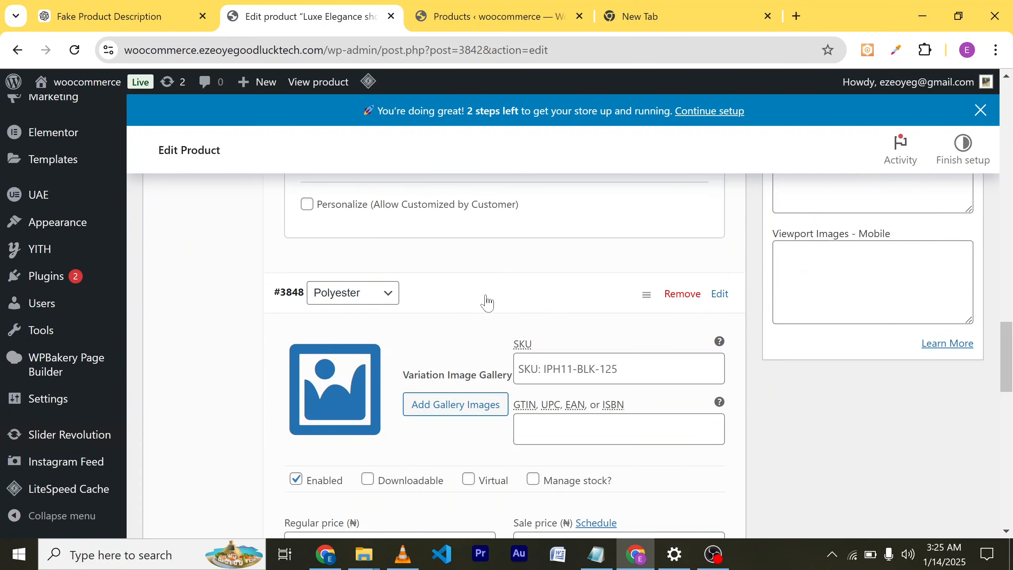
Add the yellow shoe image shoe-2.jpg from the media library to the Polyester variation's image gallery.
{"action": "scroll", "coordinate": [487, 302], "scroll_direction": "down", "scroll_amount": 3}
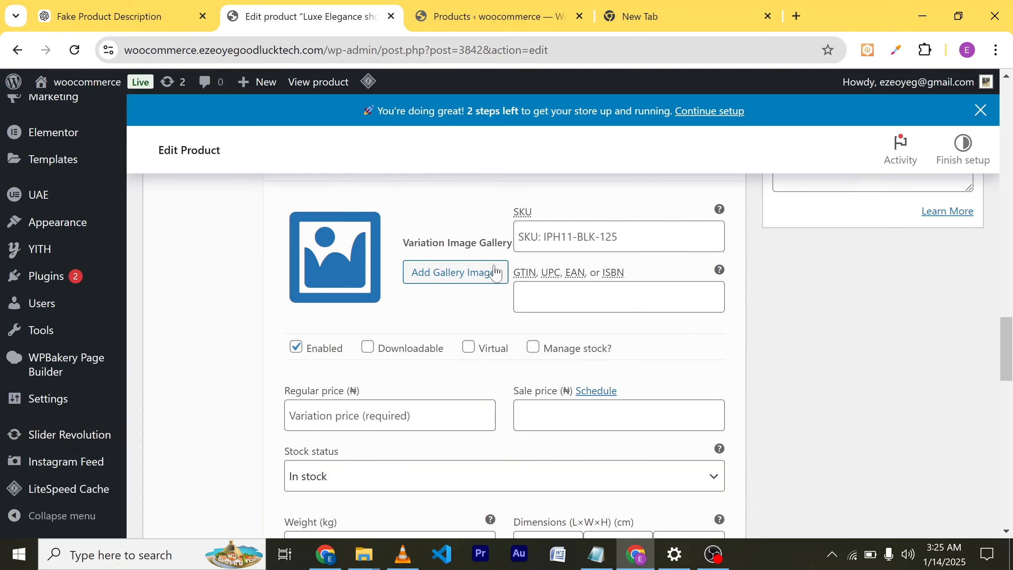
{"action": "left_click", "coordinate": [443, 275]}
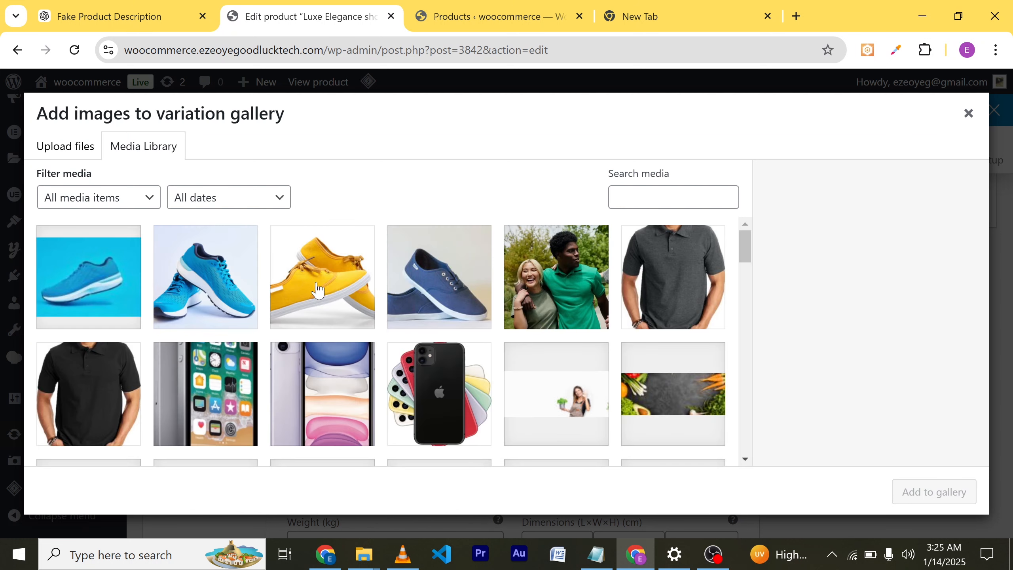
{"action": "left_click", "coordinate": [335, 291]}
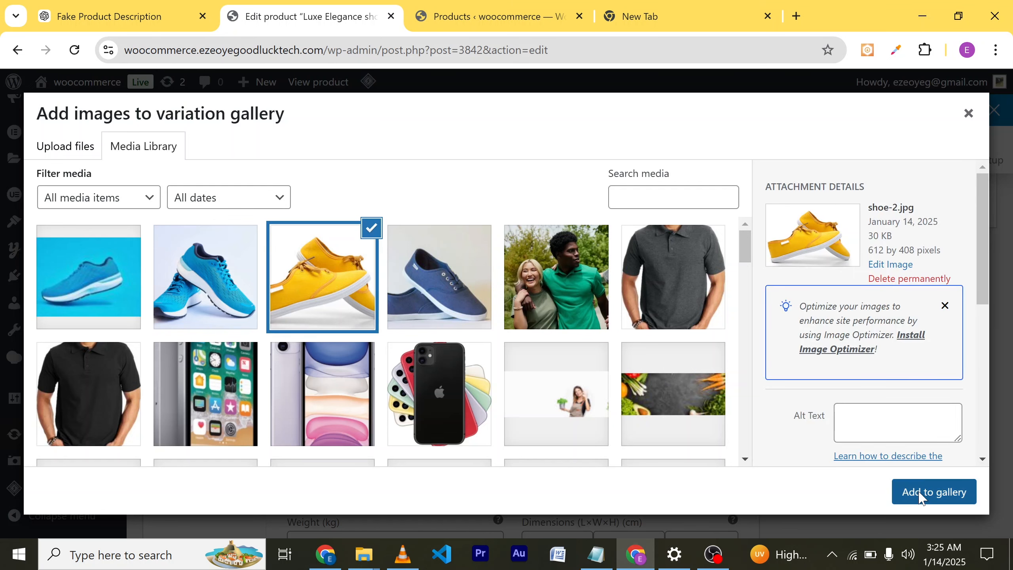
{"action": "left_click", "coordinate": [922, 495]}
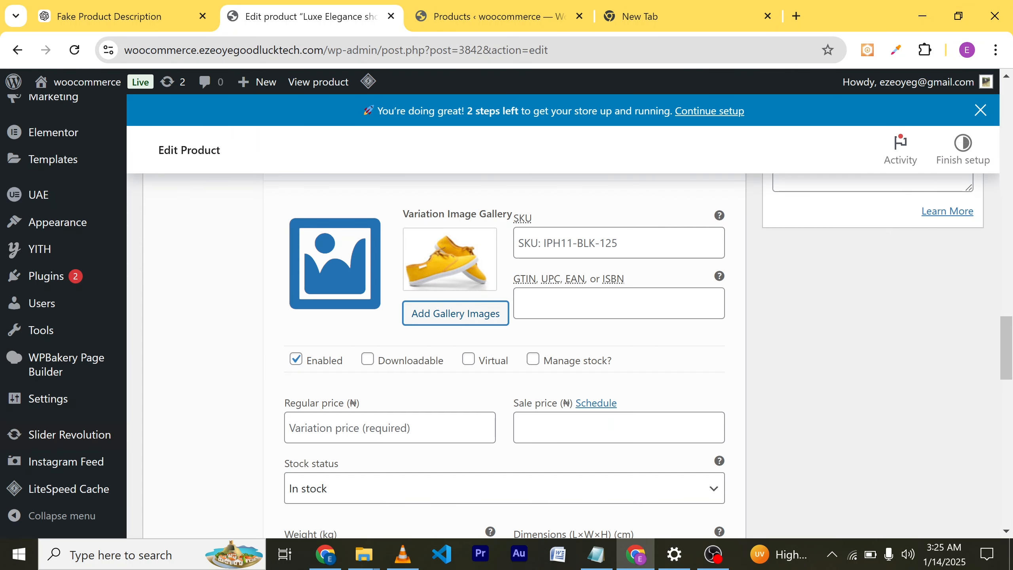
Set the Polyester variation's regular price to 20000 and enter its sale price.
{"action": "left_click", "coordinate": [390, 428]}
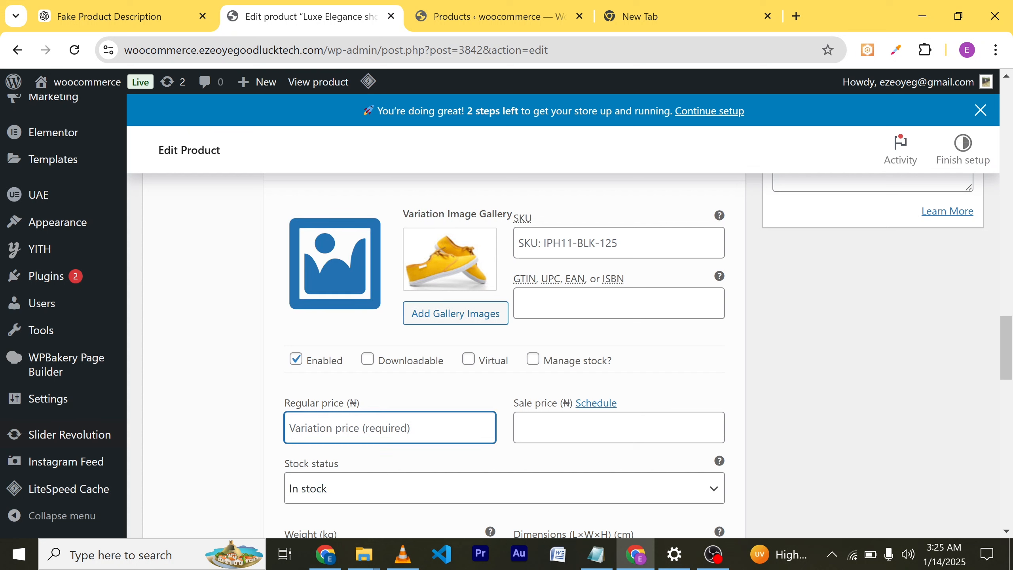
{"action": "type", "text": "20000"}
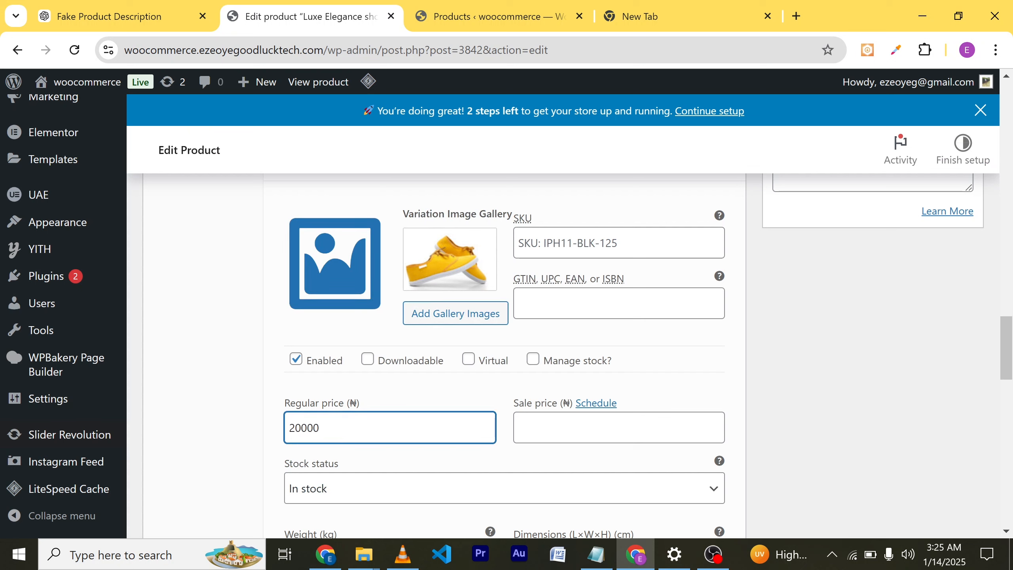
{"action": "left_click", "coordinate": [619, 428]}
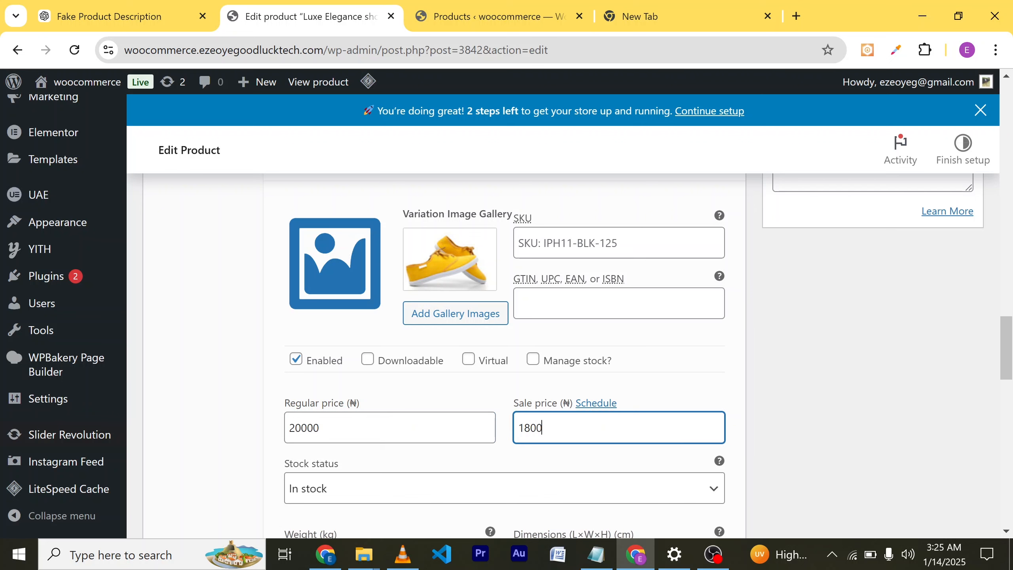
{"action": "scroll", "coordinate": [413, 402], "scroll_direction": "down", "scroll_amount": 10}
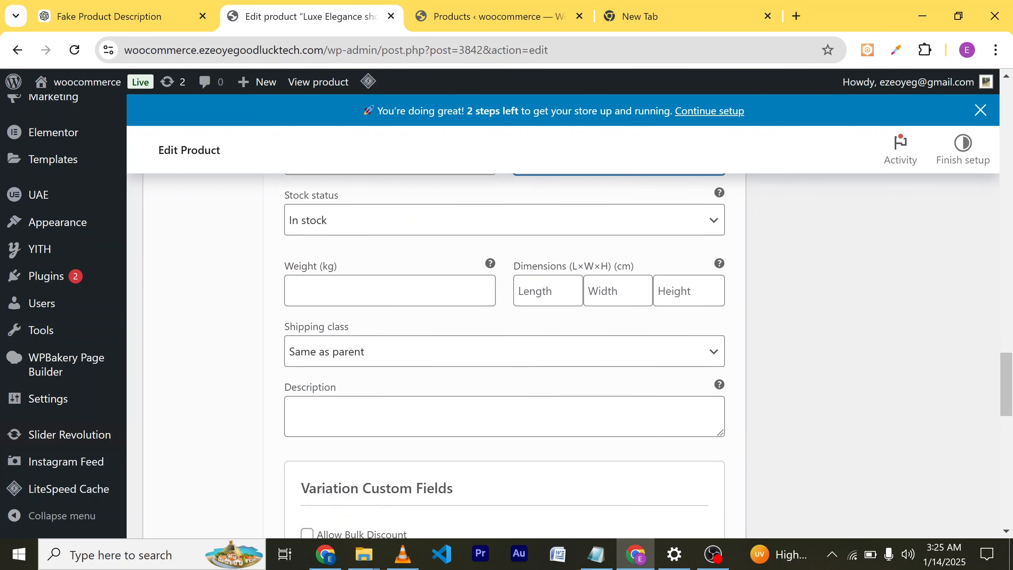
{"action": "scroll", "coordinate": [463, 423], "scroll_direction": "down", "scroll_amount": 7}
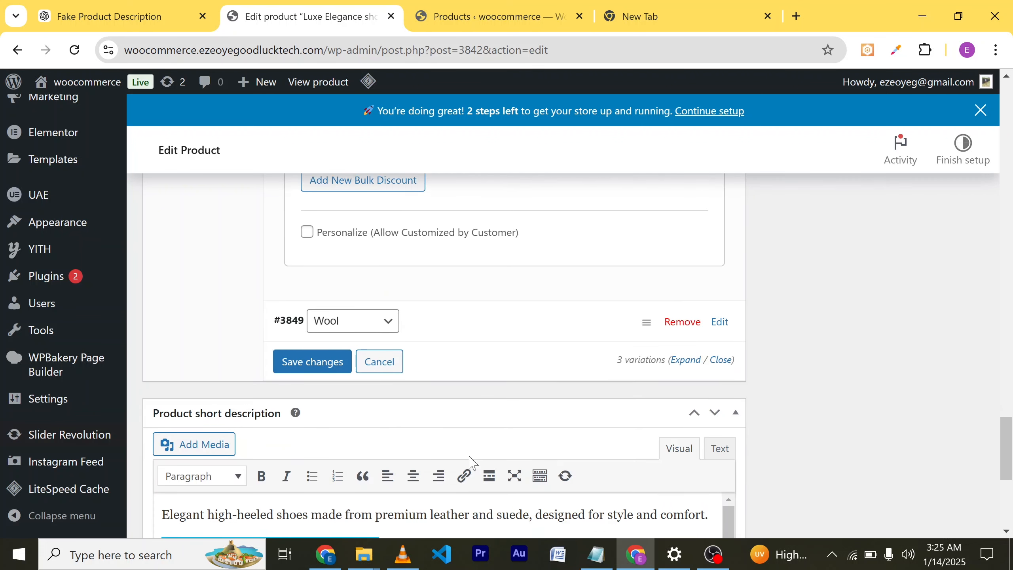
Save the variation changes of the Luxe Elegance shoes and update the published product.
{"action": "left_click", "coordinate": [310, 356]}
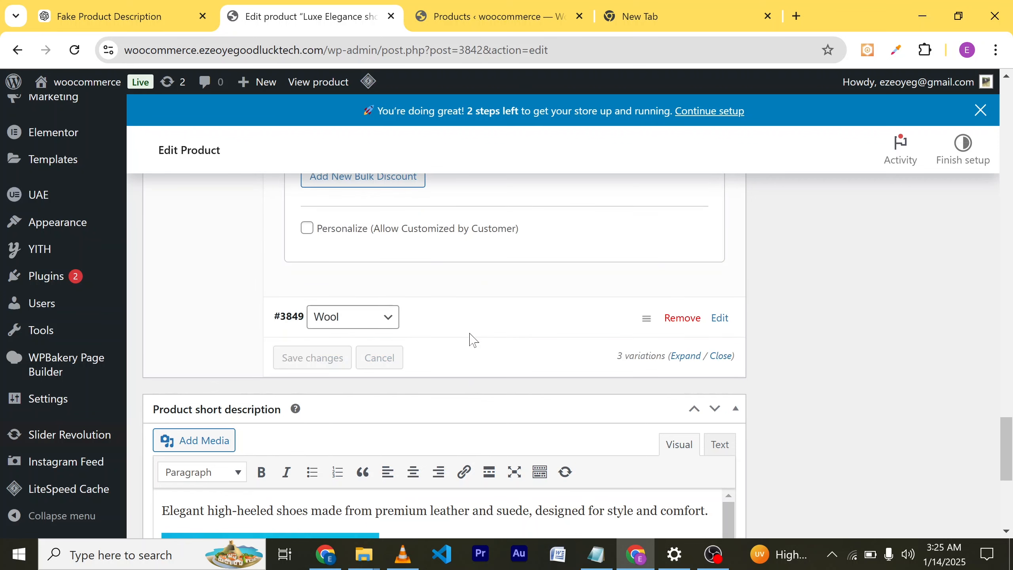
{"action": "scroll", "coordinate": [470, 341], "scroll_direction": "up", "scroll_amount": 15}
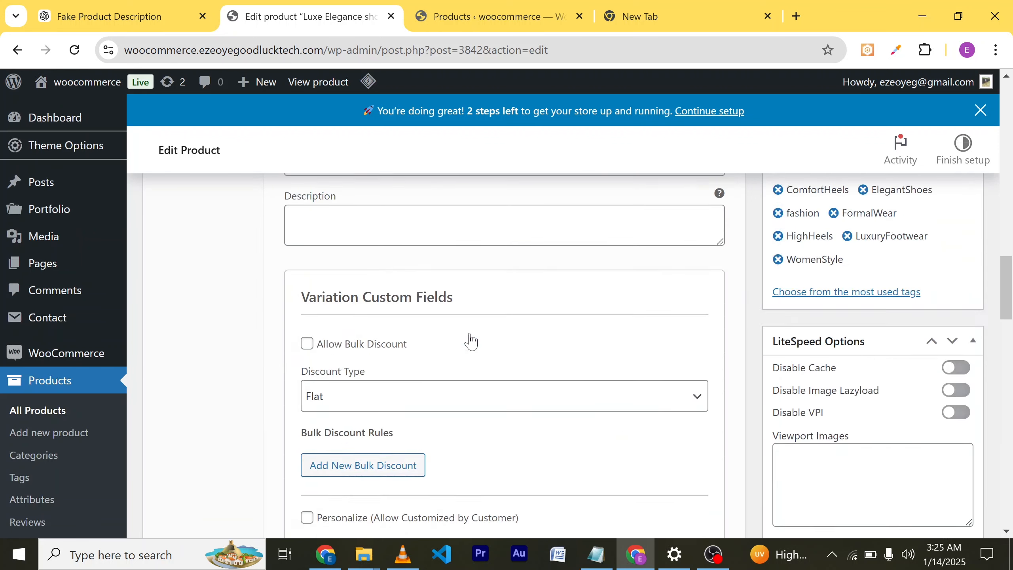
{"action": "scroll", "coordinate": [471, 341], "scroll_direction": "up", "scroll_amount": 15}
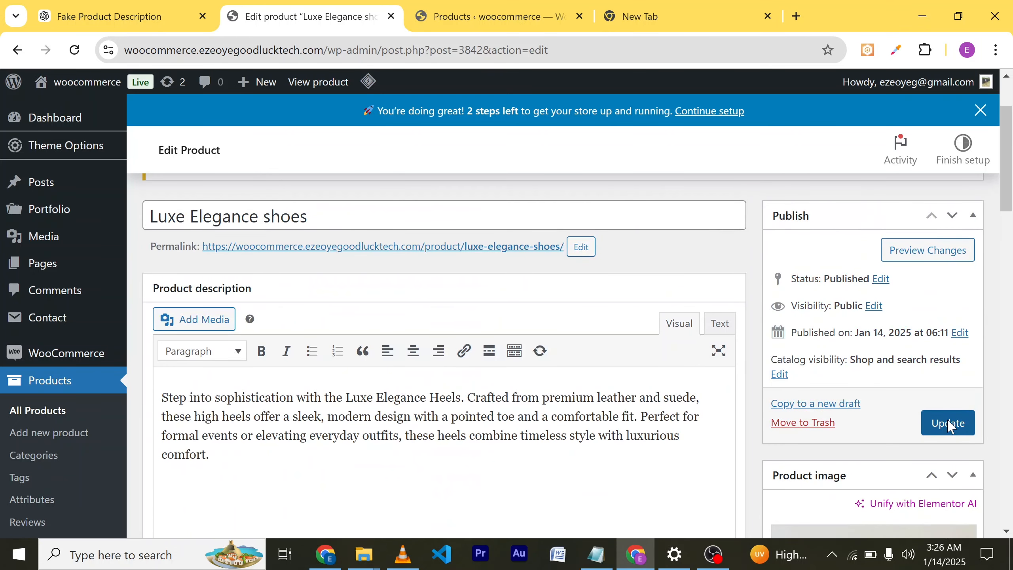
{"action": "left_click", "coordinate": [951, 426]}
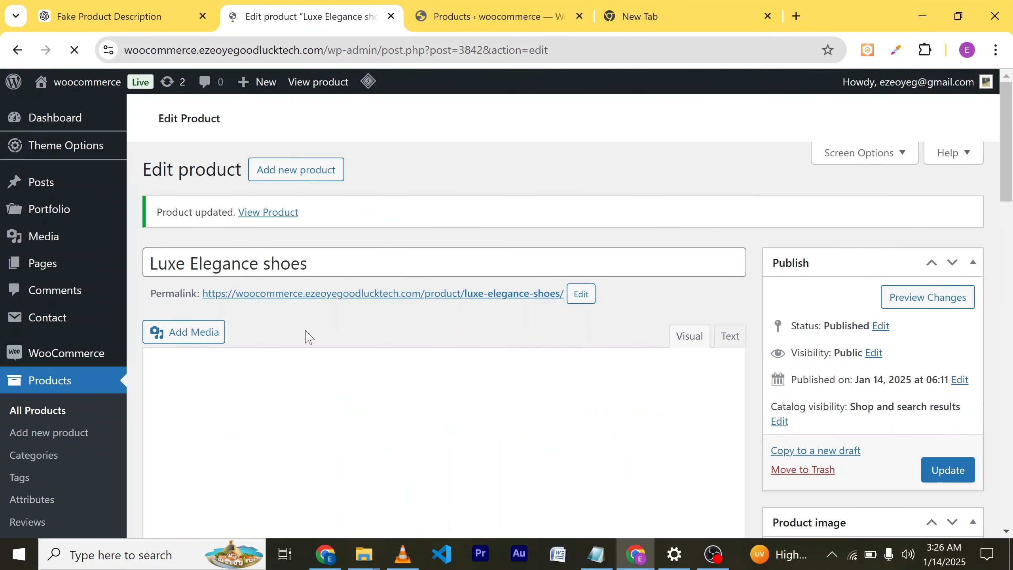
View the updated product's storefront page and review its images, price range and material options.
{"action": "left_click", "coordinate": [269, 211]}
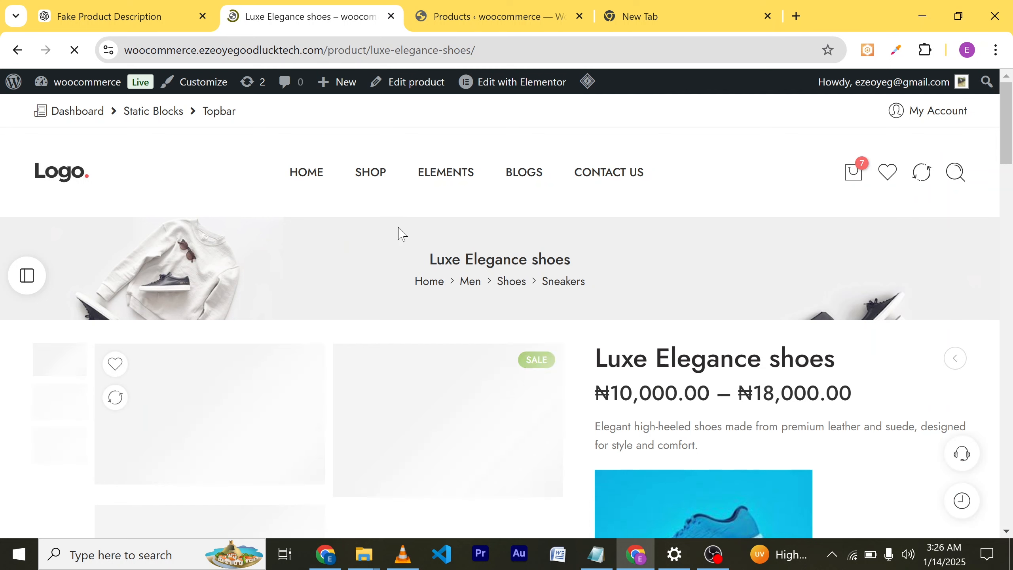
{"action": "scroll", "coordinate": [659, 323], "scroll_direction": "down", "scroll_amount": 3}
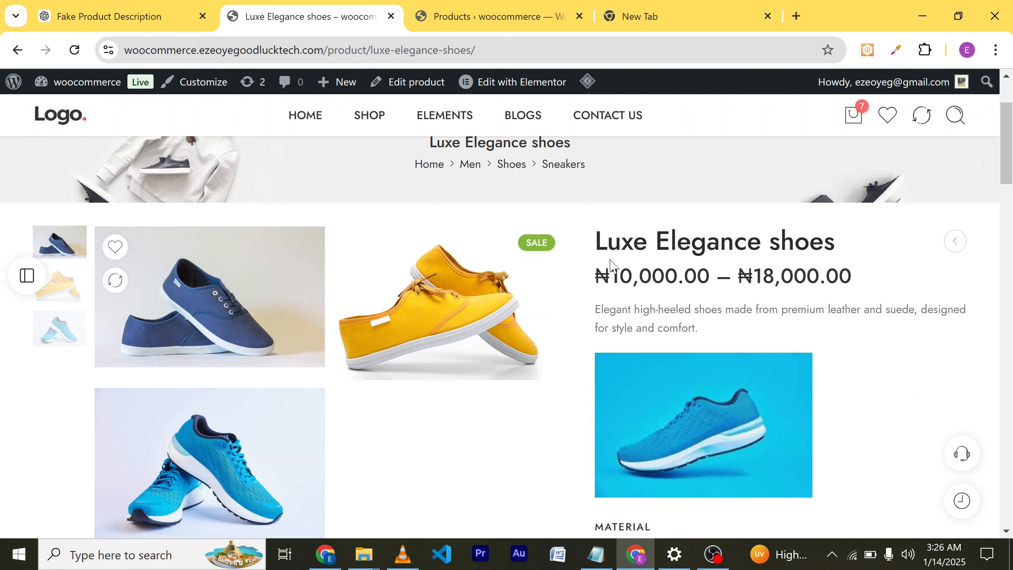
{"action": "scroll", "coordinate": [710, 302], "scroll_direction": "down", "scroll_amount": 5}
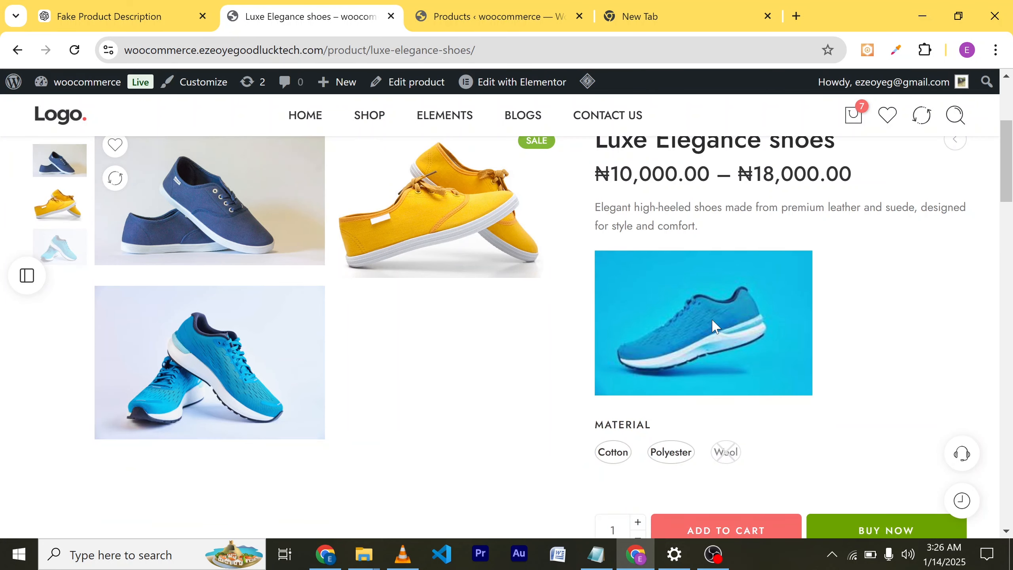
{"action": "scroll", "coordinate": [715, 297], "scroll_direction": "up", "scroll_amount": 4}
{"action": "scroll", "coordinate": [730, 296], "scroll_direction": "down", "scroll_amount": 6}
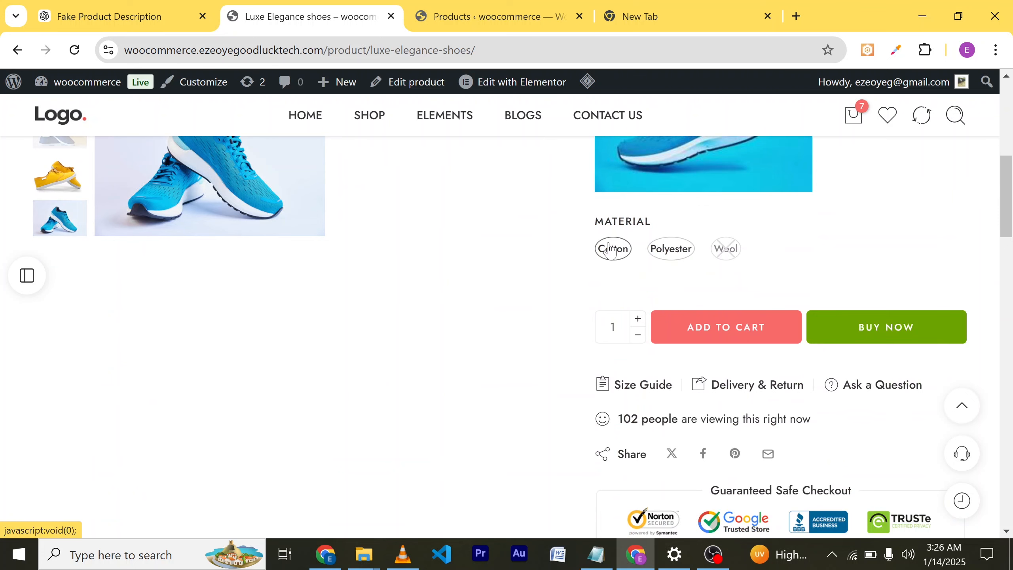
Switch the material between Cotton and Polyester on the product page to compare each variation's price and images.
{"action": "left_click", "coordinate": [613, 250]}
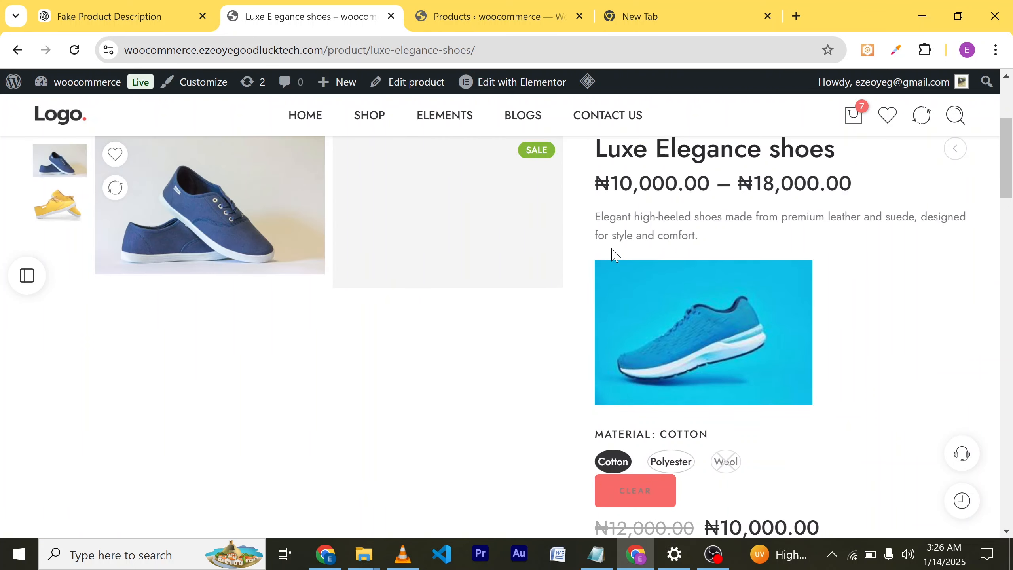
{"action": "scroll", "coordinate": [678, 360], "scroll_direction": "down", "scroll_amount": 3}
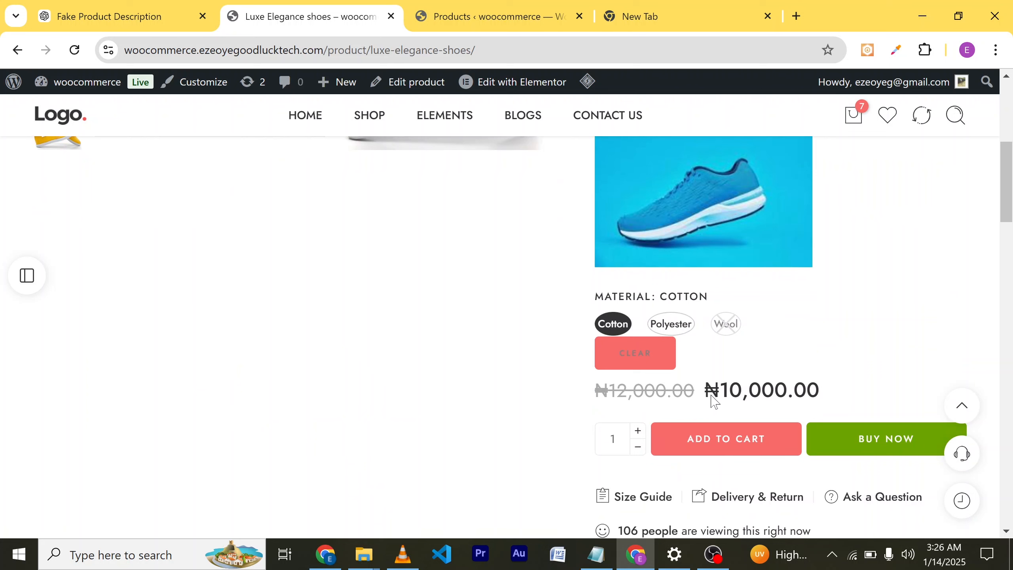
{"action": "left_click", "coordinate": [656, 324]}
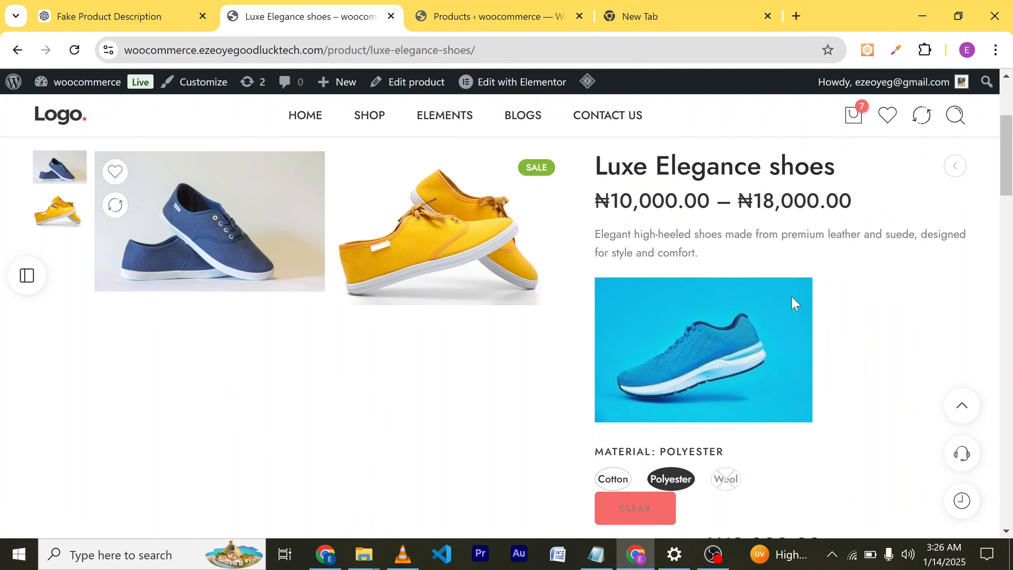
{"action": "scroll", "coordinate": [834, 322], "scroll_direction": "down", "scroll_amount": 5}
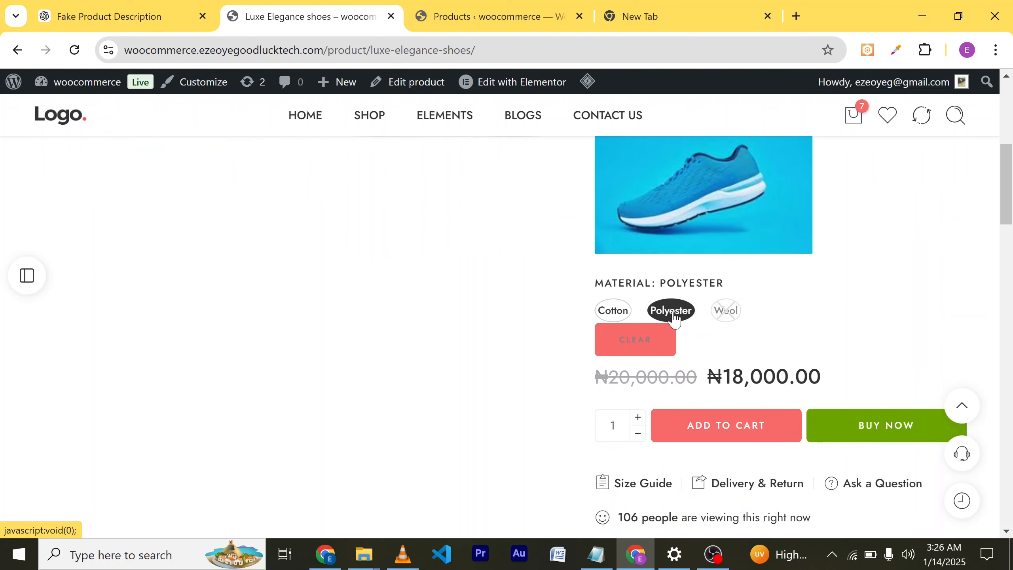
{"action": "left_click", "coordinate": [673, 315]}
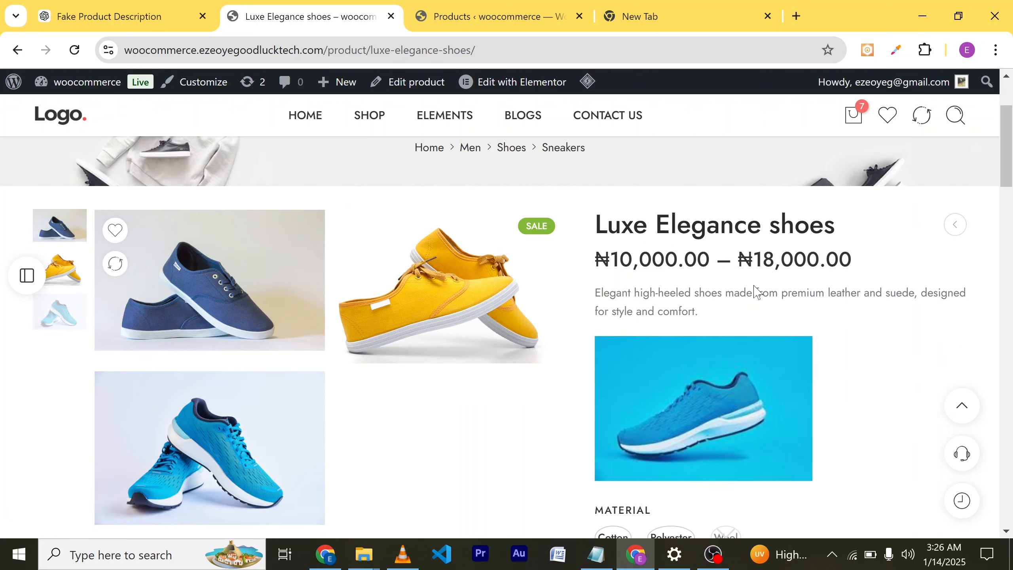
{"action": "scroll", "coordinate": [755, 303], "scroll_direction": "down", "scroll_amount": 5}
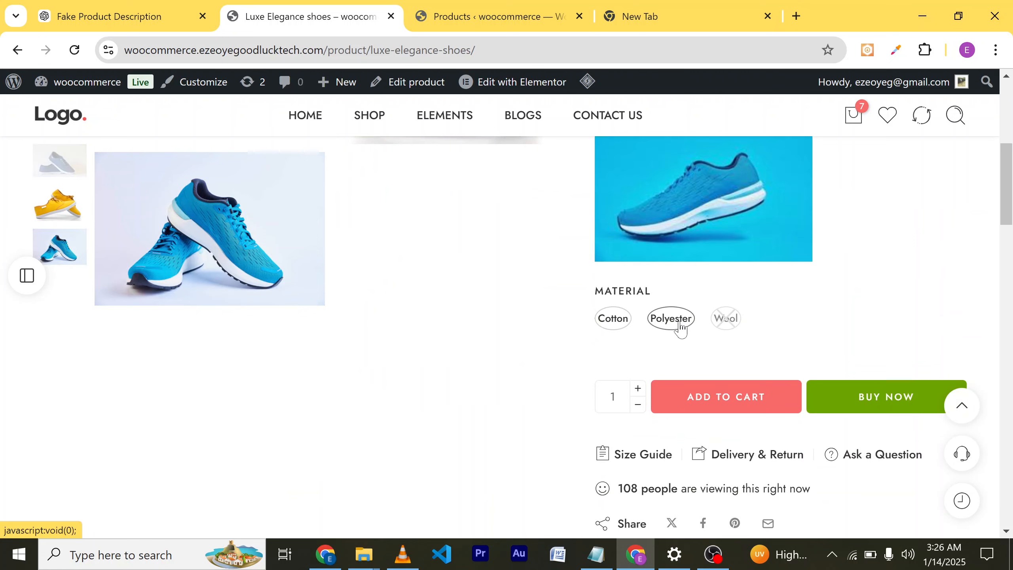
{"action": "left_click", "coordinate": [627, 325]}
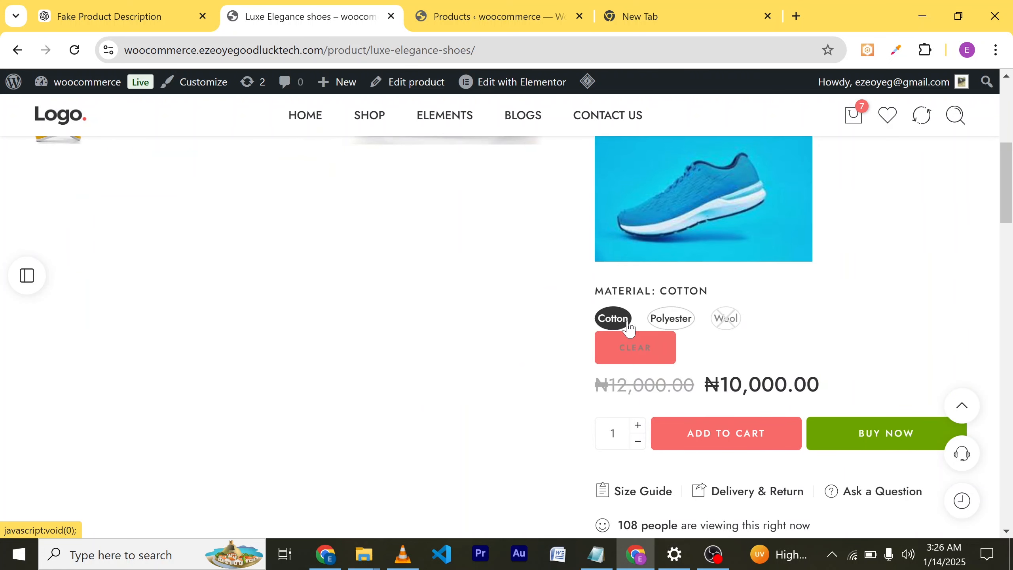
{"action": "left_click", "coordinate": [669, 325]}
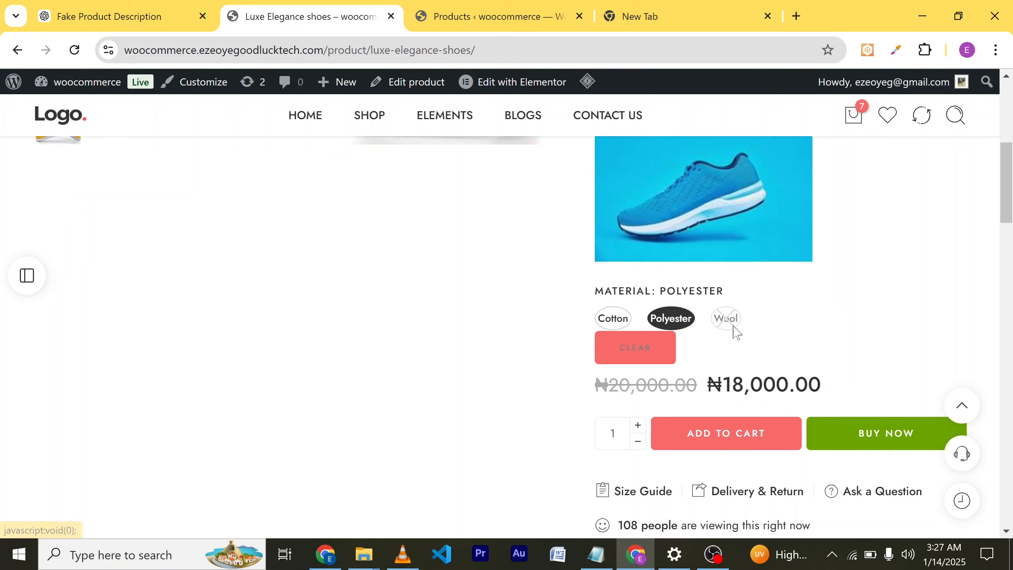
{"action": "scroll", "coordinate": [756, 299], "scroll_direction": "up", "scroll_amount": 2}
{"action": "scroll", "coordinate": [728, 296], "scroll_direction": "up", "scroll_amount": 2}
{"action": "scroll", "coordinate": [764, 290], "scroll_direction": "down", "scroll_amount": 6}
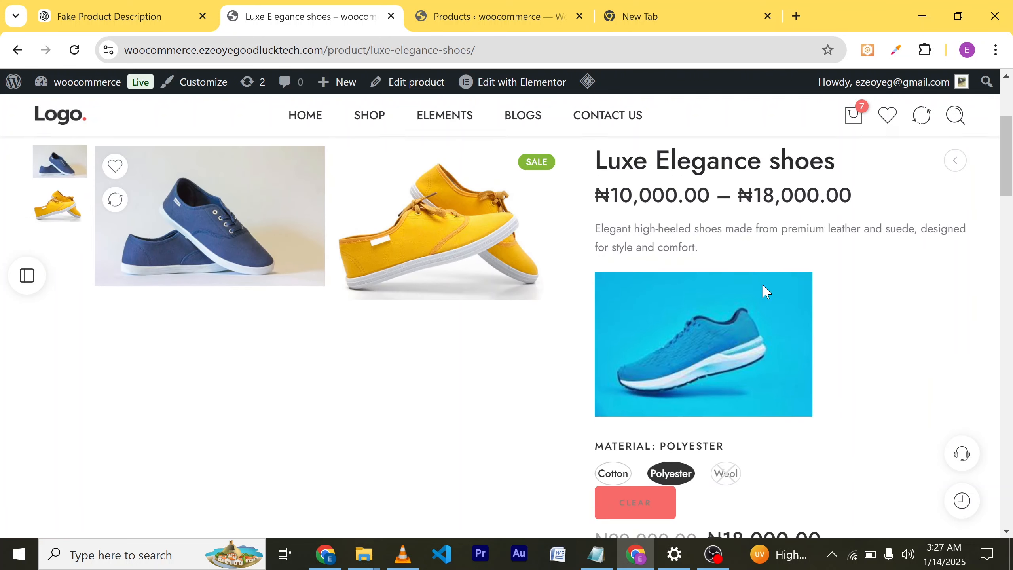
{"action": "scroll", "coordinate": [766, 292], "scroll_direction": "down", "scroll_amount": 5}
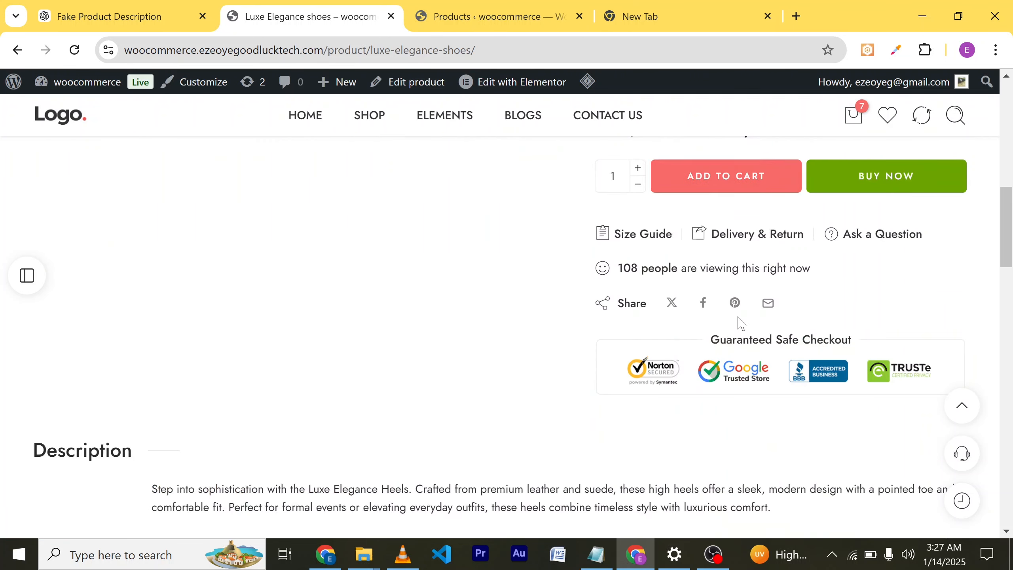
Return from the storefront product page to the site's admin dashboard.
{"action": "scroll", "coordinate": [738, 323], "scroll_direction": "up", "scroll_amount": 12}
{"action": "scroll", "coordinate": [741, 323], "scroll_direction": "up", "scroll_amount": 2}
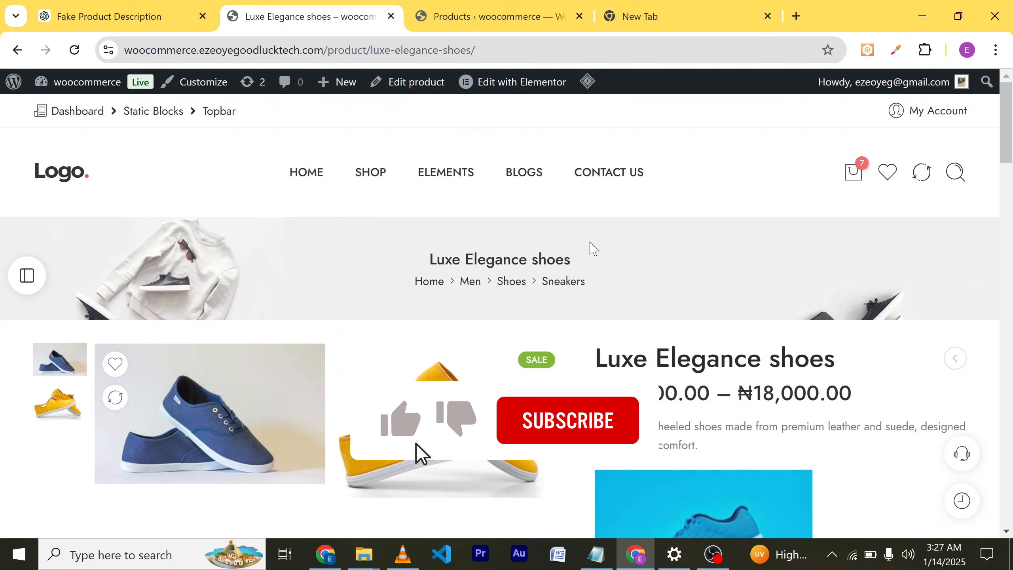
{"action": "mouse_move", "coordinate": [94, 93]}
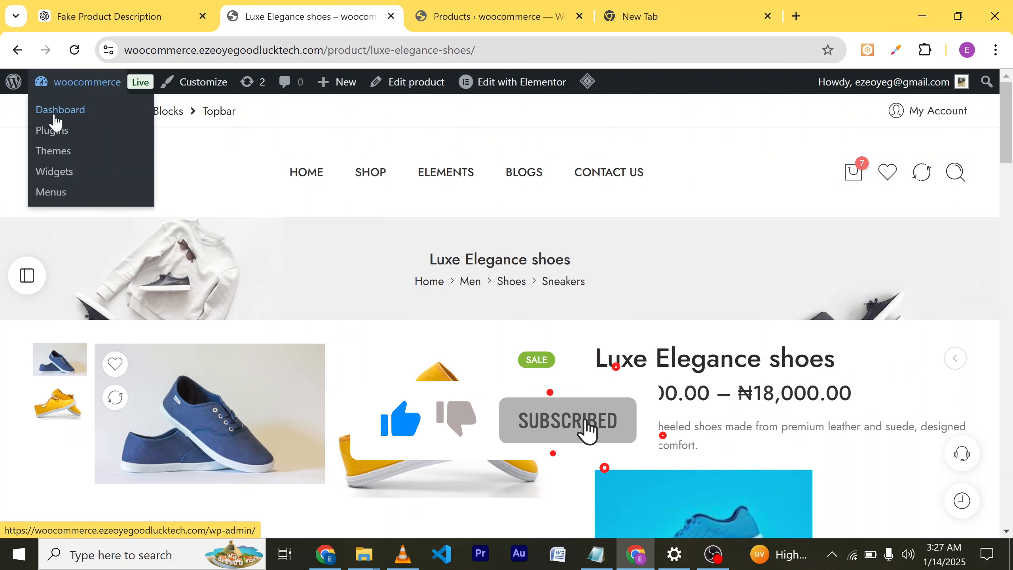
{"action": "left_click", "coordinate": [54, 115]}
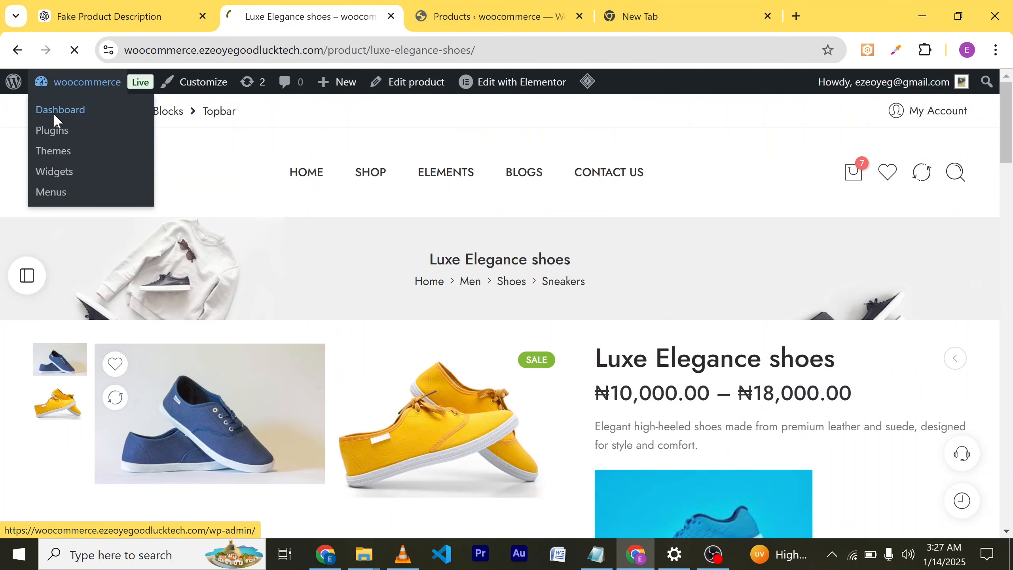
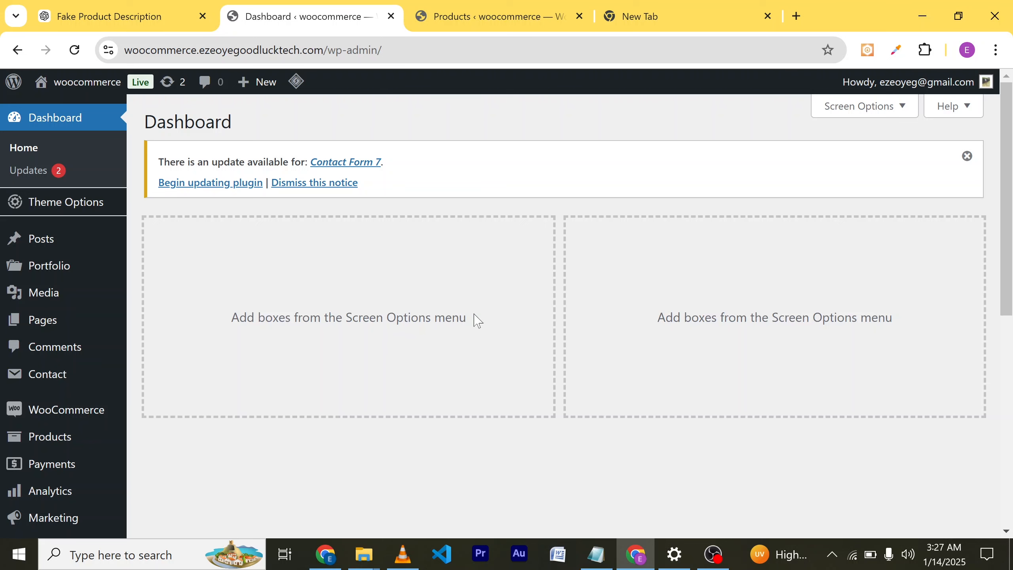
Load amazon.com.ng in the empty browser tab and search the store for shirts.
{"action": "left_click", "coordinate": [682, 18]}
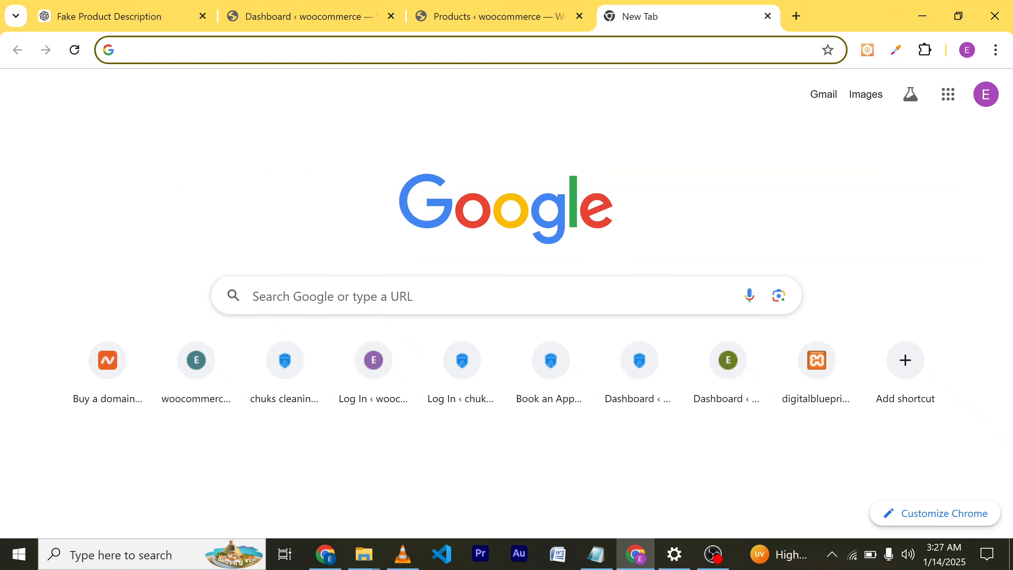
{"action": "type", "text": "ama"}
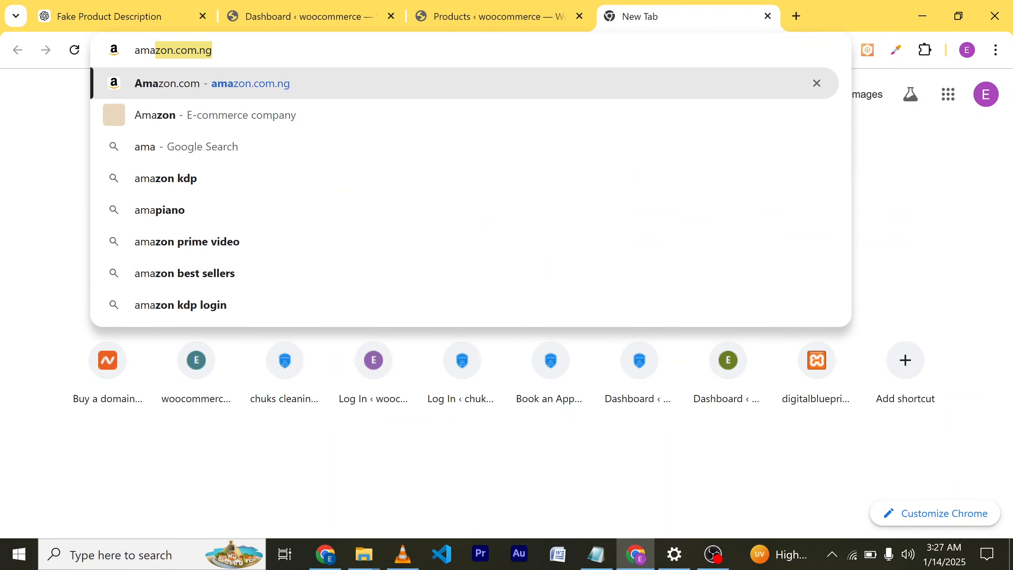
{"action": "key", "text": "Right"}
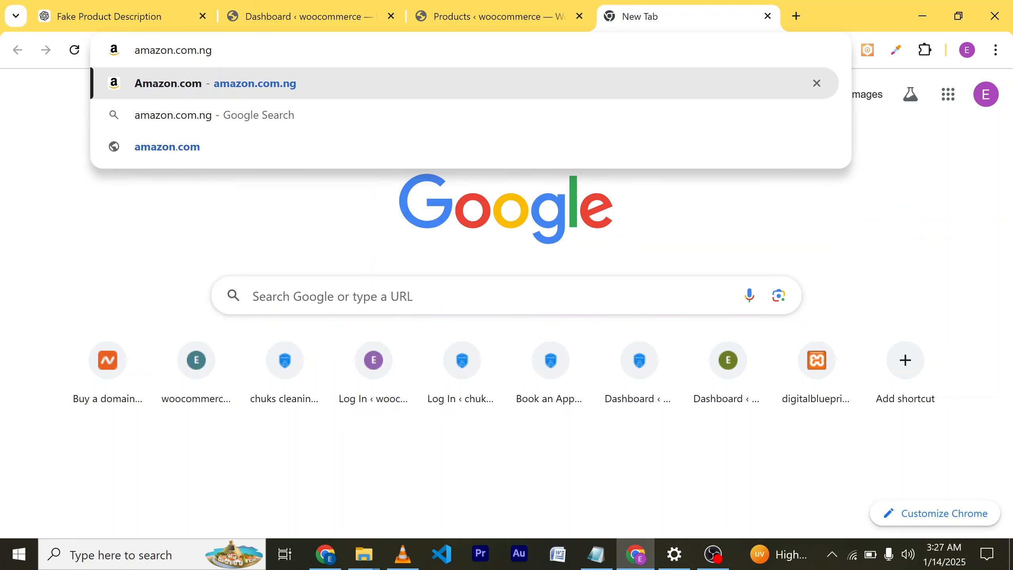
{"action": "key", "text": "Return"}
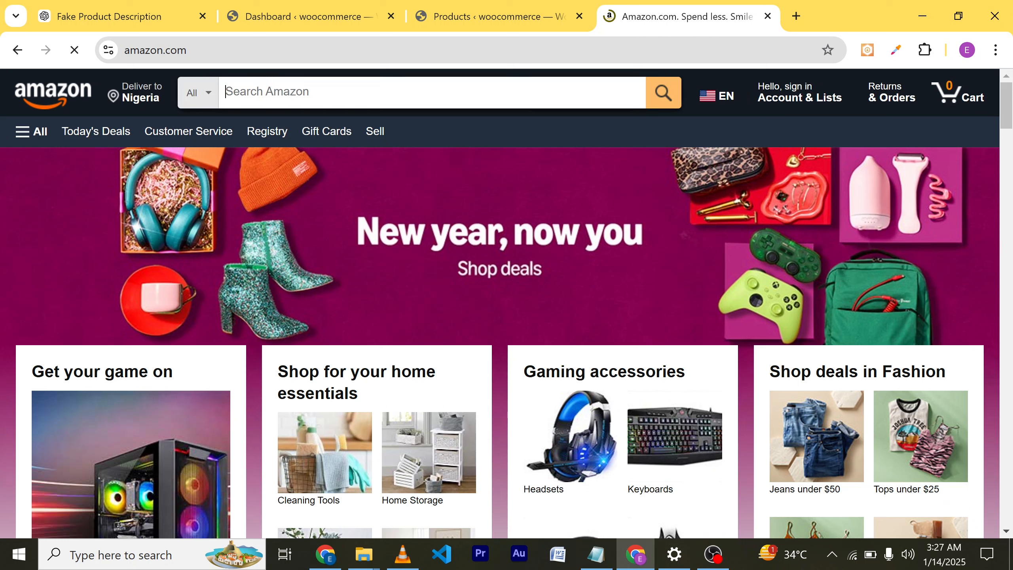
{"action": "type", "text": "shirts"}
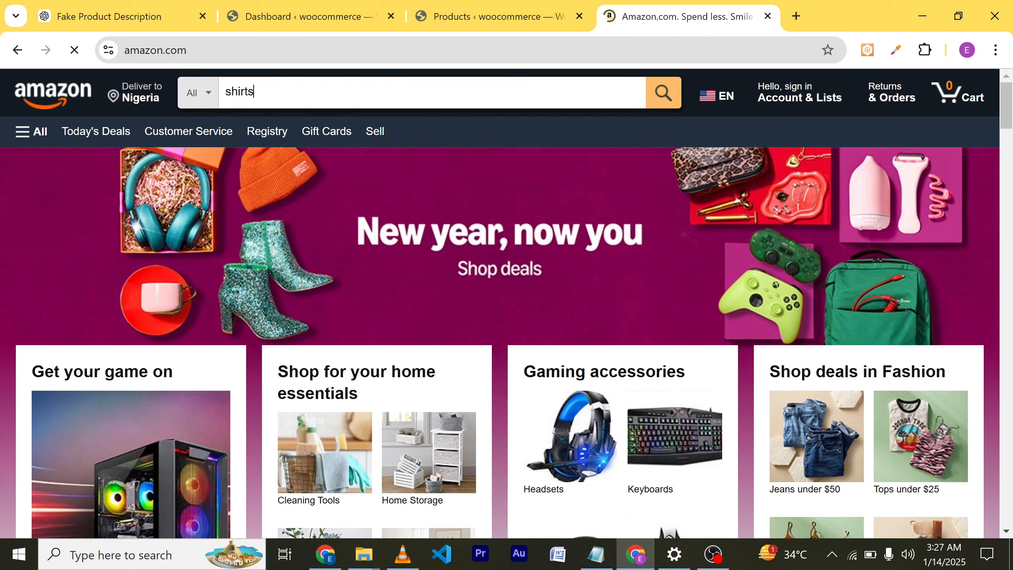
{"action": "key", "text": "Return"}
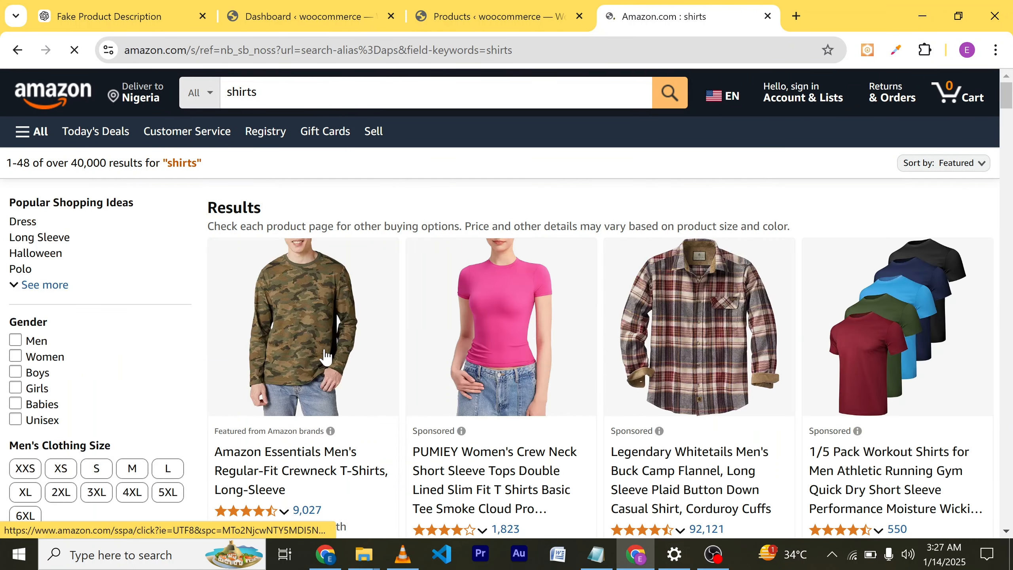
Open the Legendary Whitetails Men's Buck Camp Flannel listing from the shirt results and examine its images, size and color options.
{"action": "scroll", "coordinate": [618, 358], "scroll_direction": "down", "scroll_amount": 4}
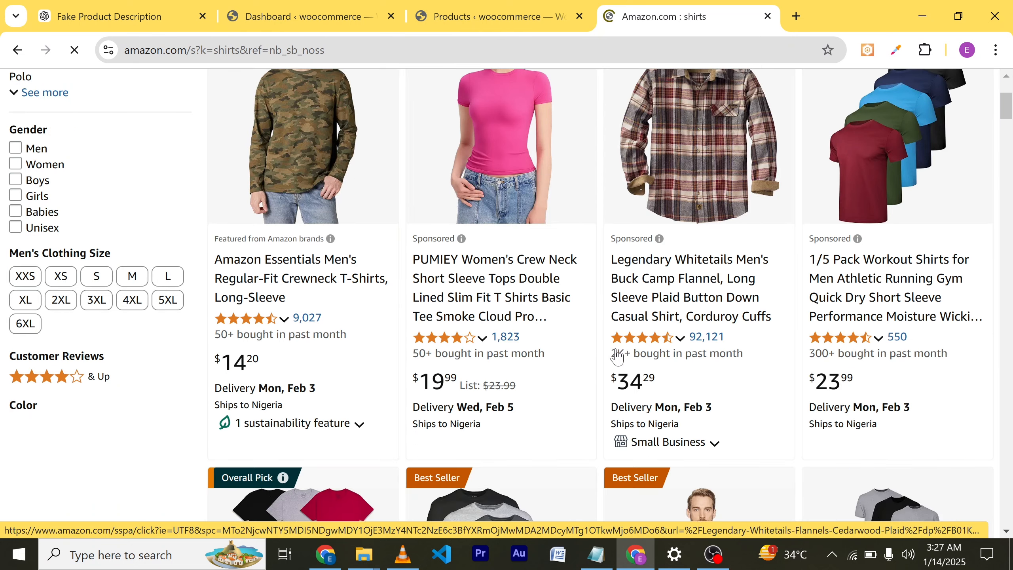
{"action": "scroll", "coordinate": [617, 358], "scroll_direction": "down", "scroll_amount": 5}
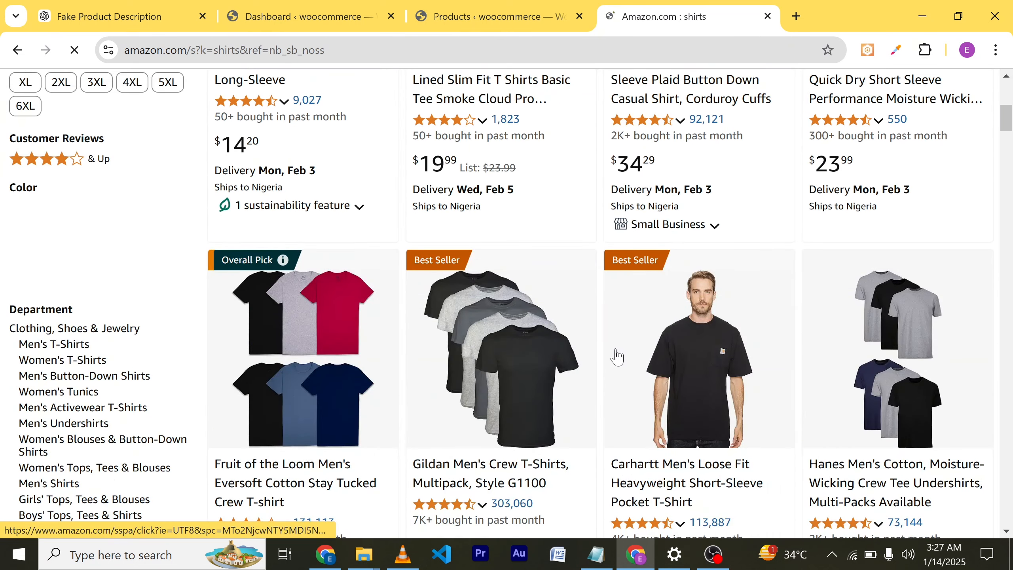
{"action": "scroll", "coordinate": [617, 358], "scroll_direction": "up", "scroll_amount": 5}
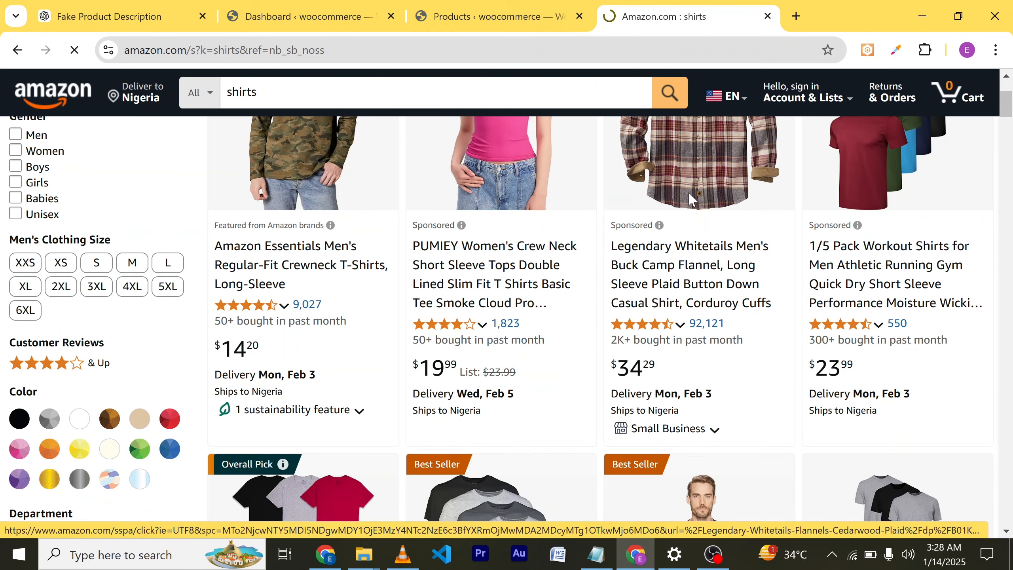
{"action": "left_click", "coordinate": [692, 198]}
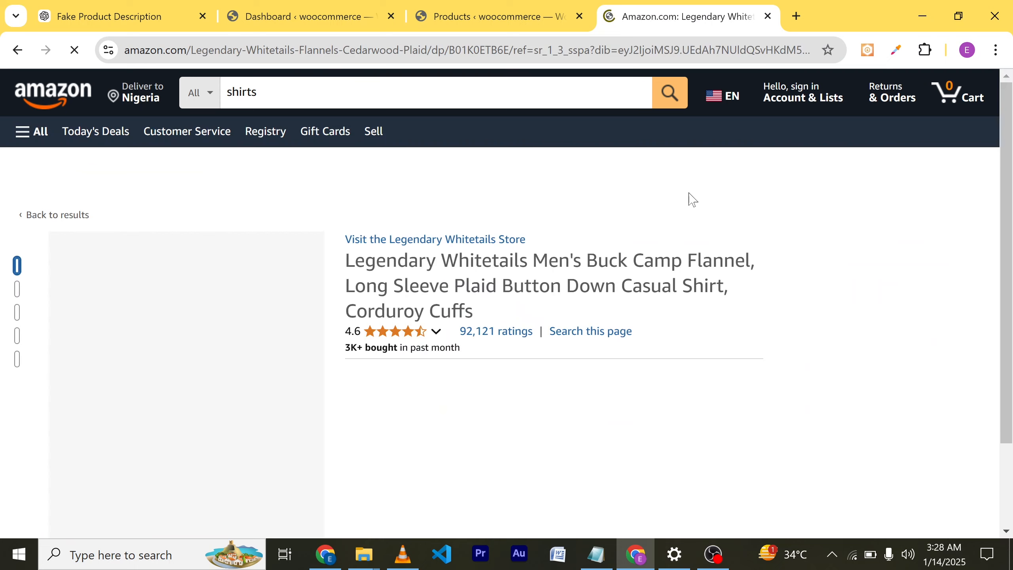
{"action": "scroll", "coordinate": [566, 362], "scroll_direction": "down", "scroll_amount": 2}
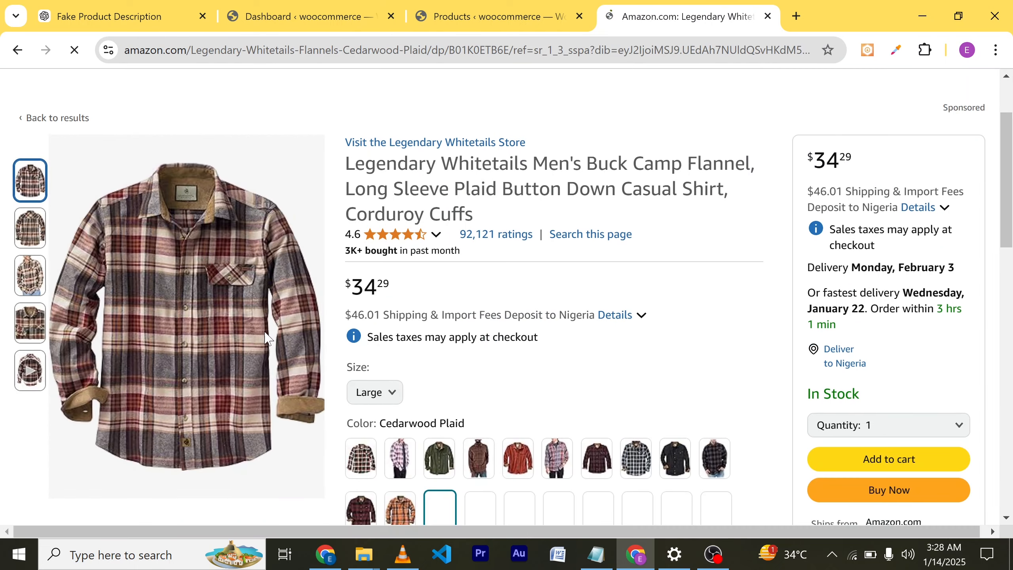
{"action": "scroll", "coordinate": [420, 365], "scroll_direction": "down", "scroll_amount": 1}
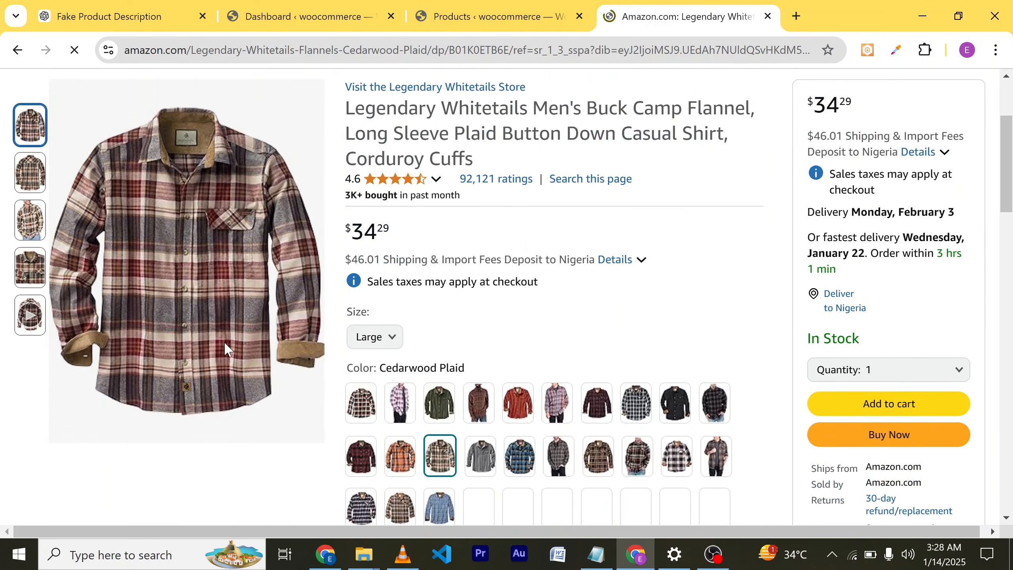
{"action": "scroll", "coordinate": [225, 314], "scroll_direction": "up", "scroll_amount": 1}
{"action": "scroll", "coordinate": [224, 314], "scroll_direction": "down", "scroll_amount": 1}
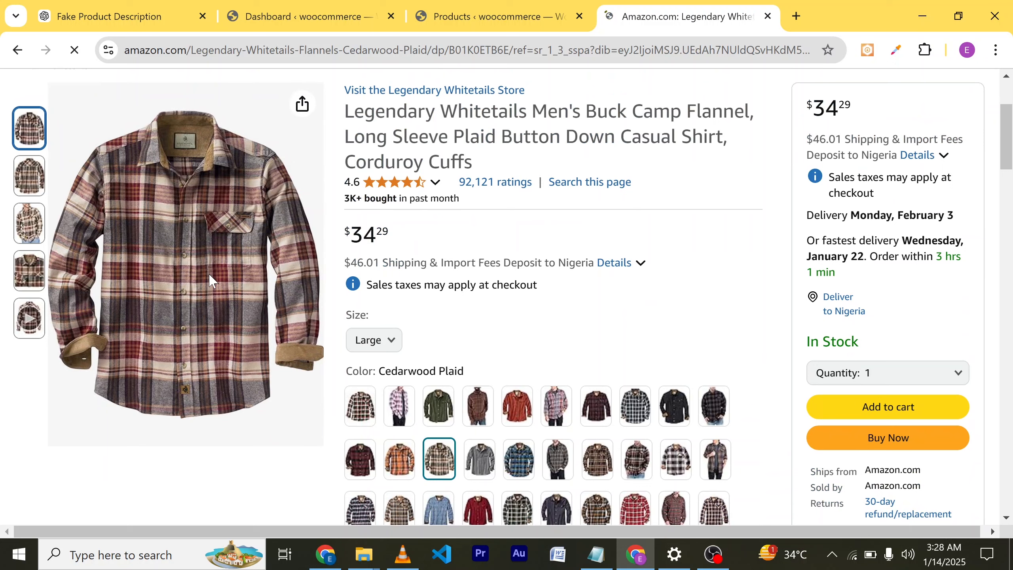
Save the listing's main front-view shirt image to the Downloads folder as amaxon-1.
{"action": "right_click", "coordinate": [212, 280]}
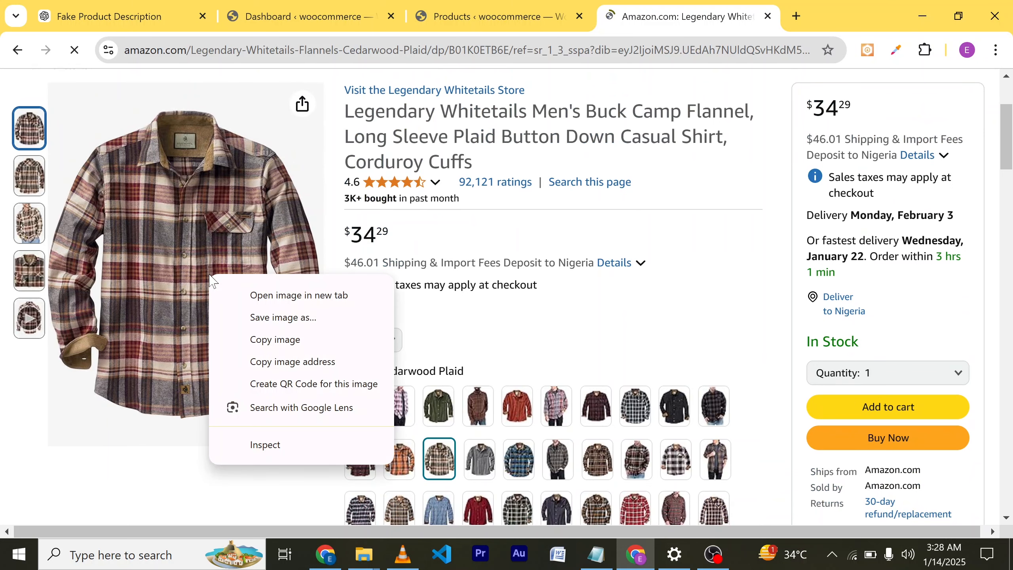
{"action": "left_click", "coordinate": [302, 323]}
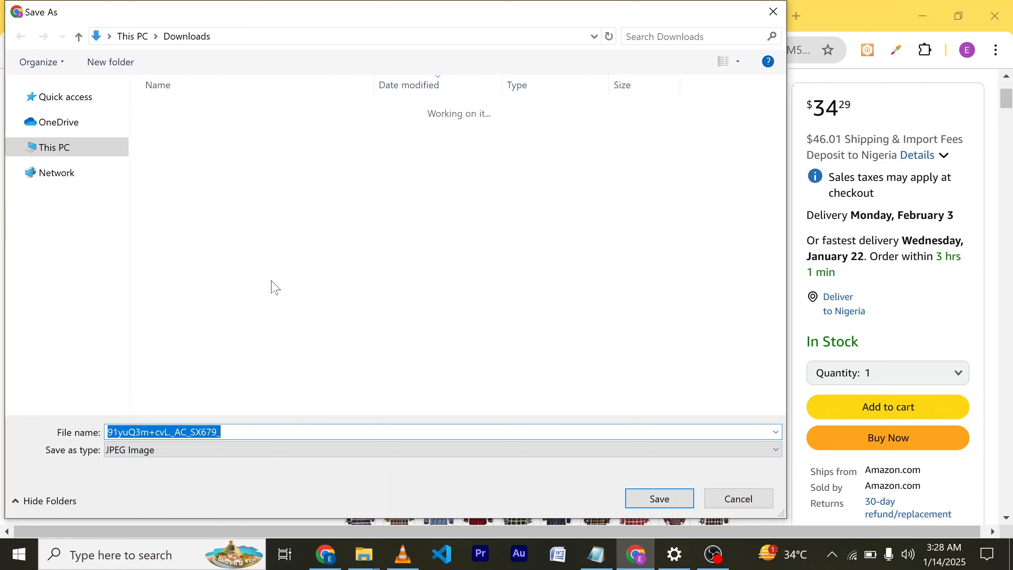
{"action": "type", "text": "ama"}
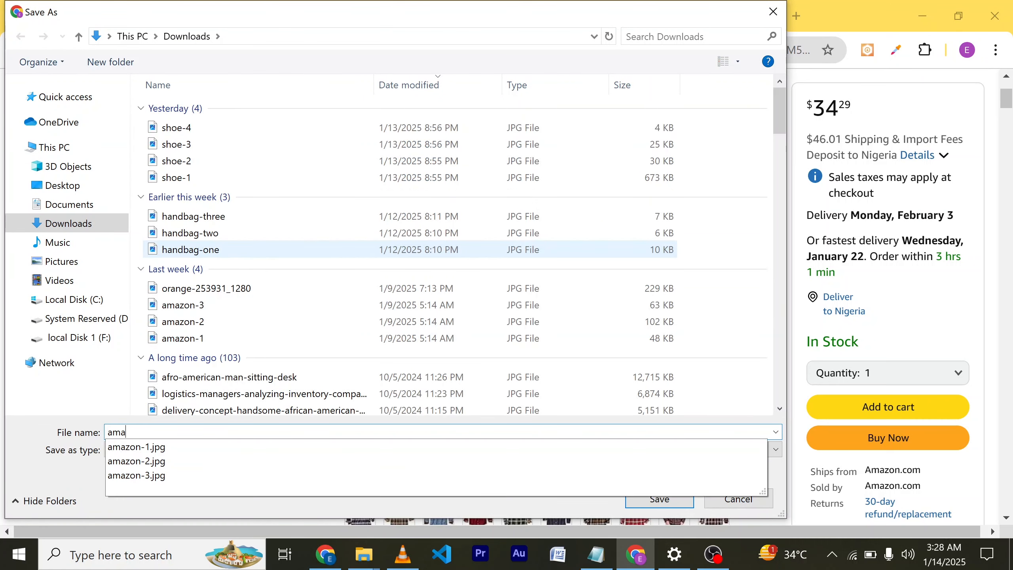
{"action": "type", "text": "xon-1"}
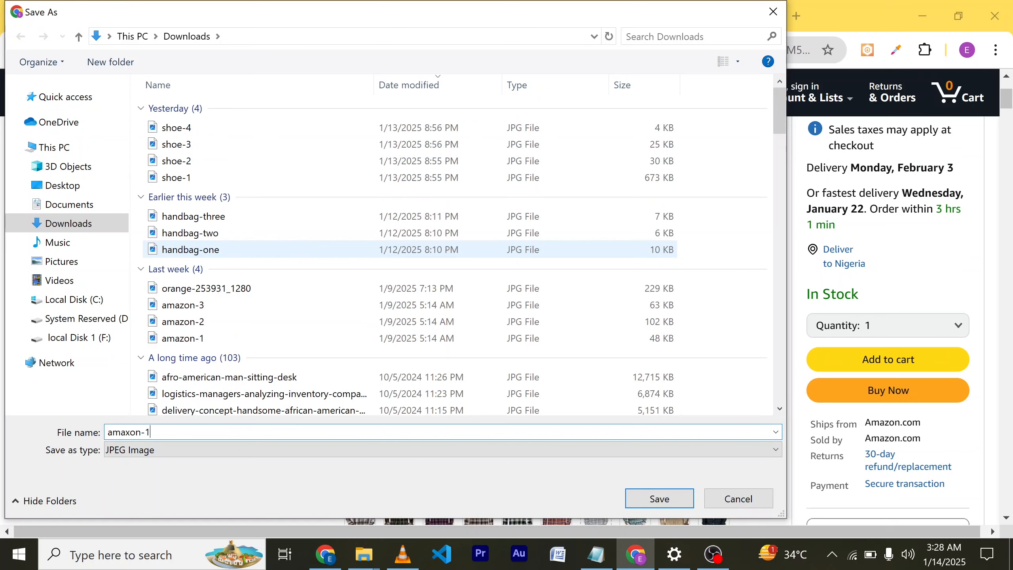
{"action": "key", "text": "Return"}
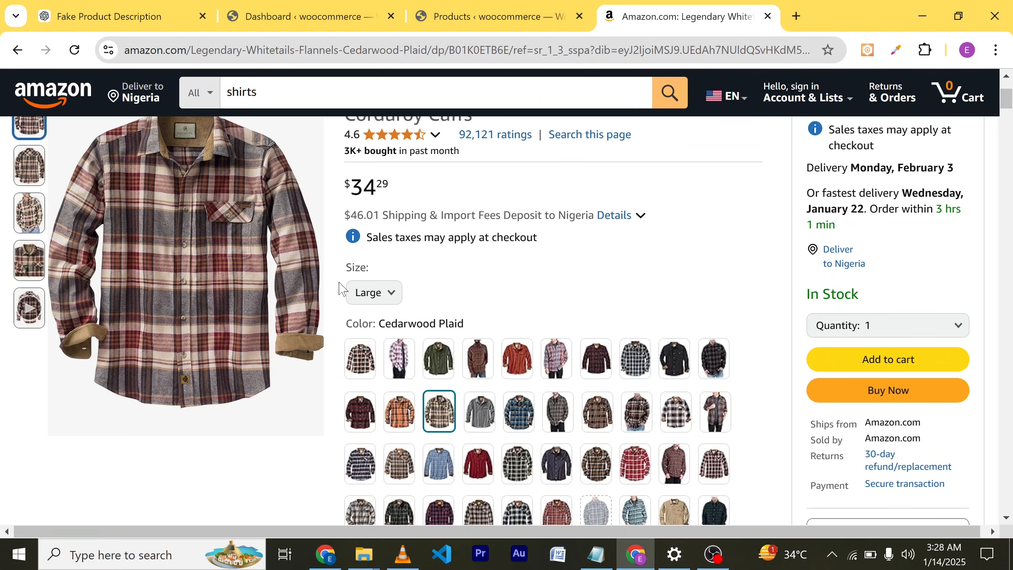
Display the listing's photo of the shirt worn by a model and save it to Downloads as amaxon-2.
{"action": "mouse_move", "coordinate": [28, 204]}
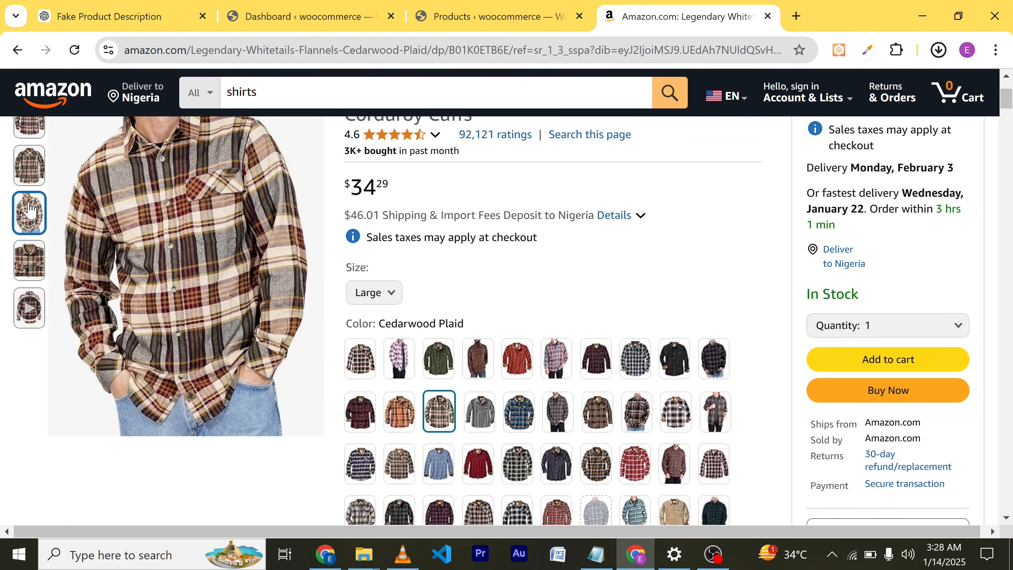
{"action": "right_click", "coordinate": [176, 235]}
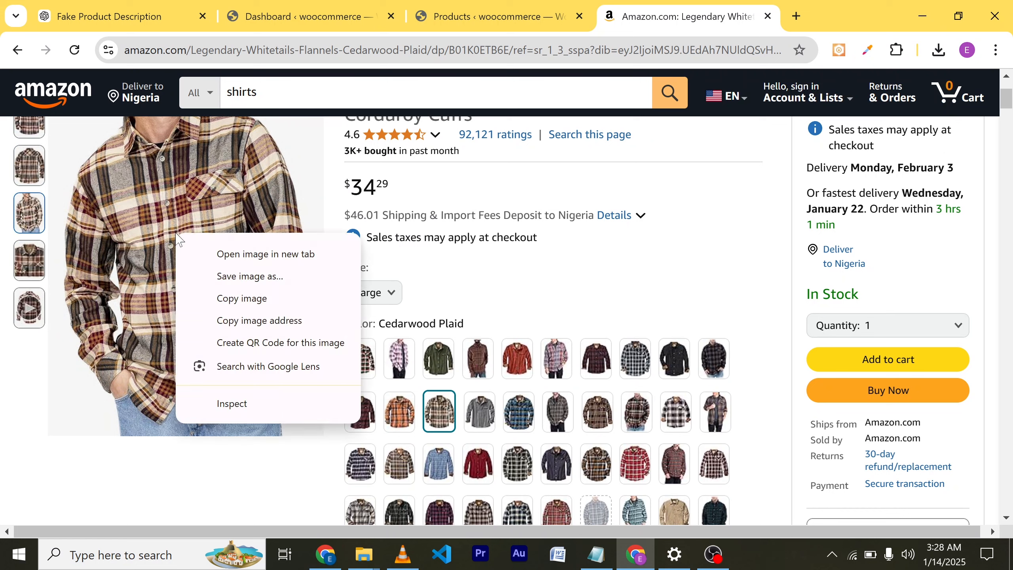
{"action": "left_click", "coordinate": [256, 277]}
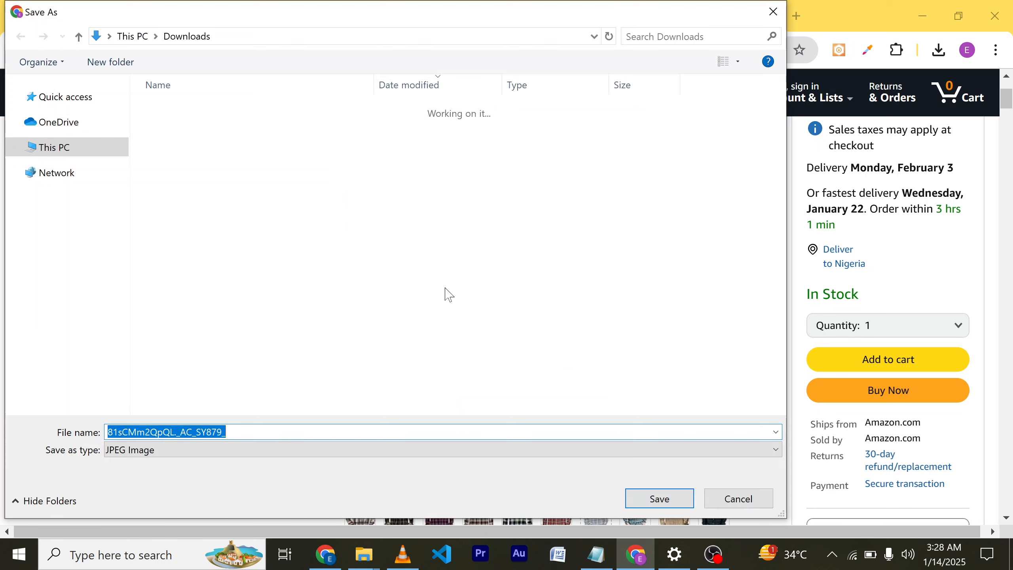
{"action": "type", "text": "amx"}
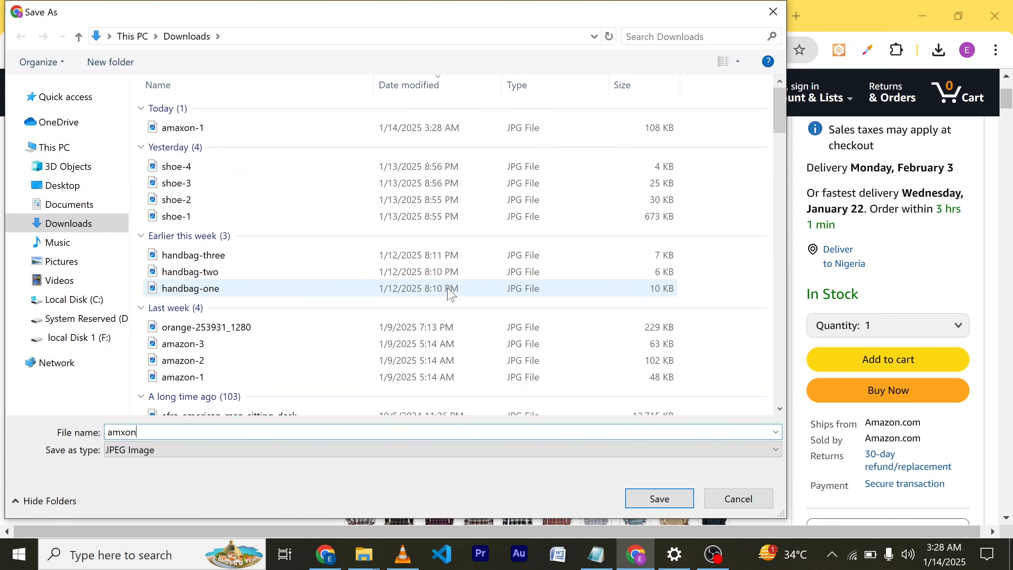
{"action": "type", "text": "on"}
{"action": "key", "text": "BackSpace"}
{"action": "key", "text": "BackSpace"}
{"action": "key", "text": "BackSpace"}
{"action": "type", "text": "a"}
{"action": "type", "text": "x"}
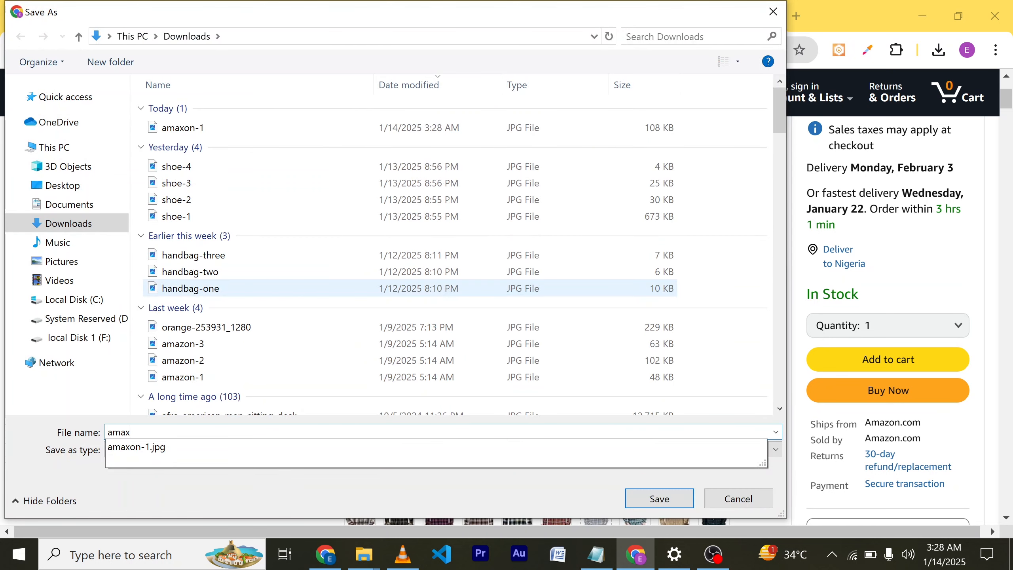
{"action": "type", "text": "on-2"}
{"action": "key", "text": "Return"}
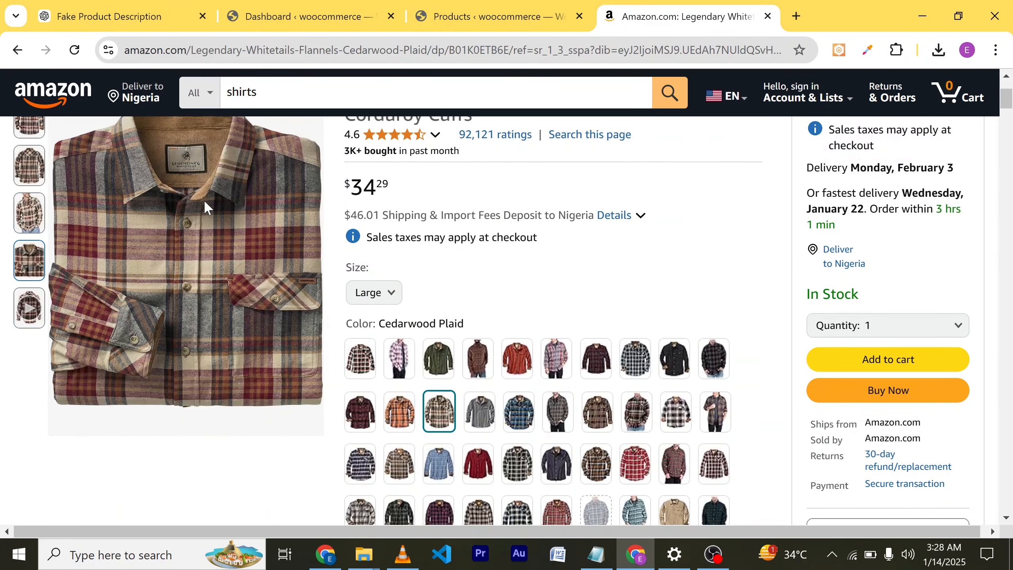
Save the listing's folded shirt image to the Downloads folder as amaxon-3.
{"action": "right_click", "coordinate": [168, 278]}
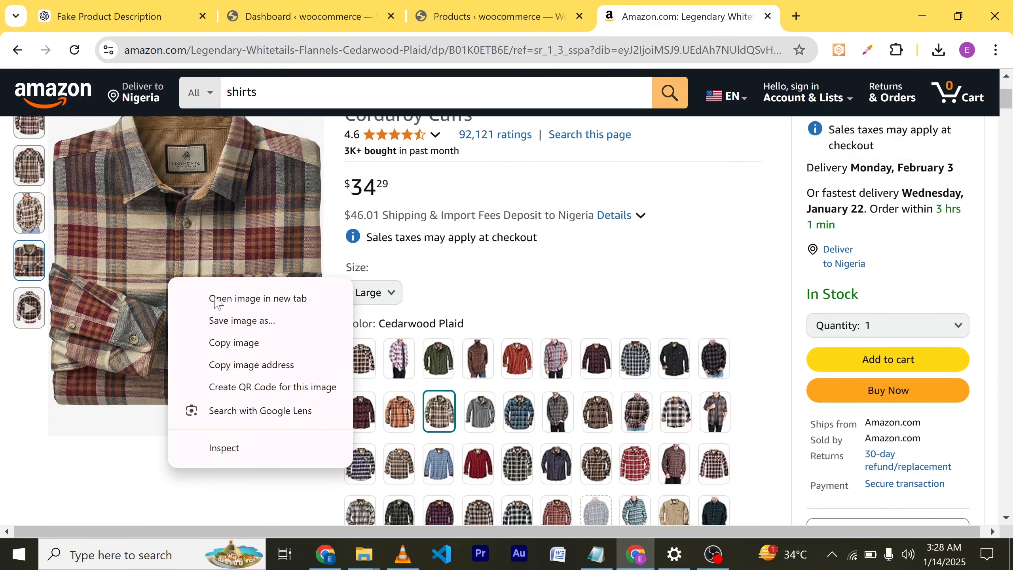
{"action": "left_click", "coordinate": [235, 322]}
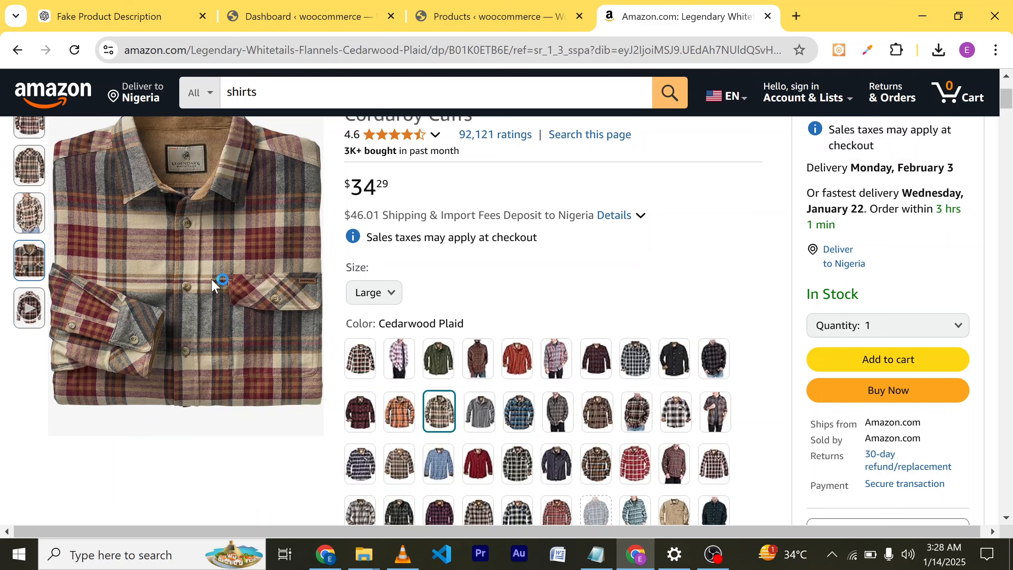
{"action": "key", "text": "BackSpace"}
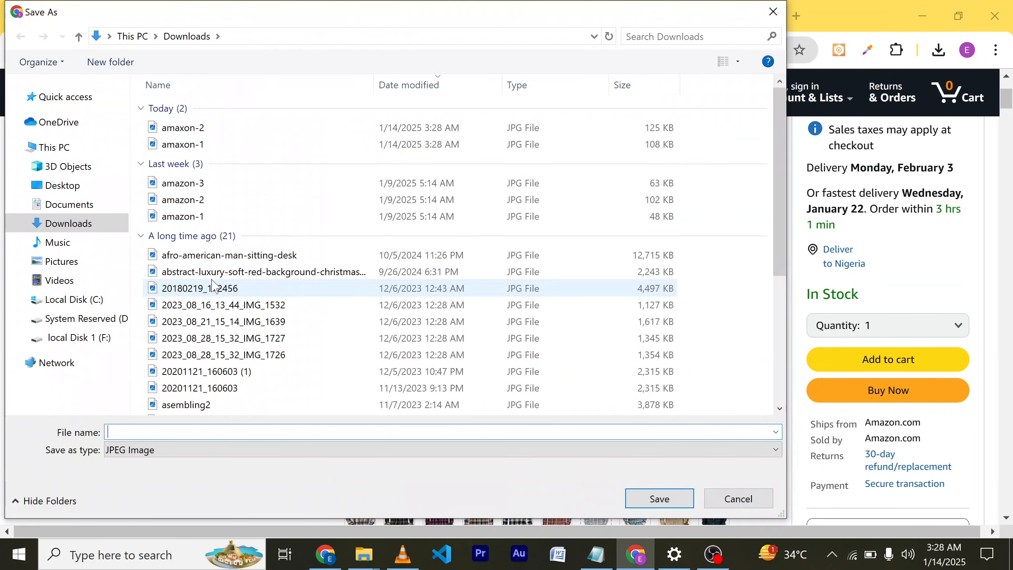
{"action": "type", "text": "ama"}
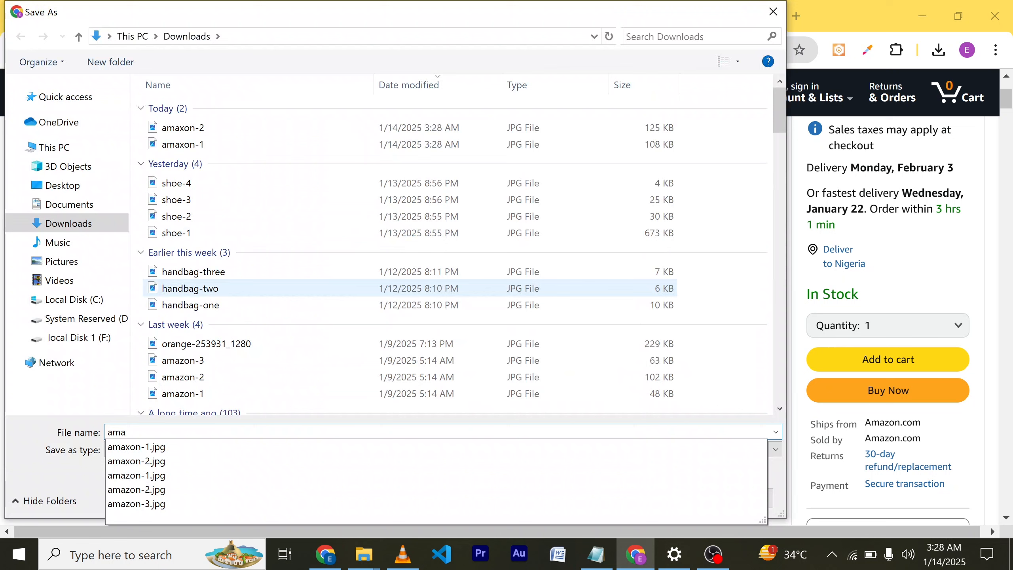
{"action": "type", "text": "xon-3"}
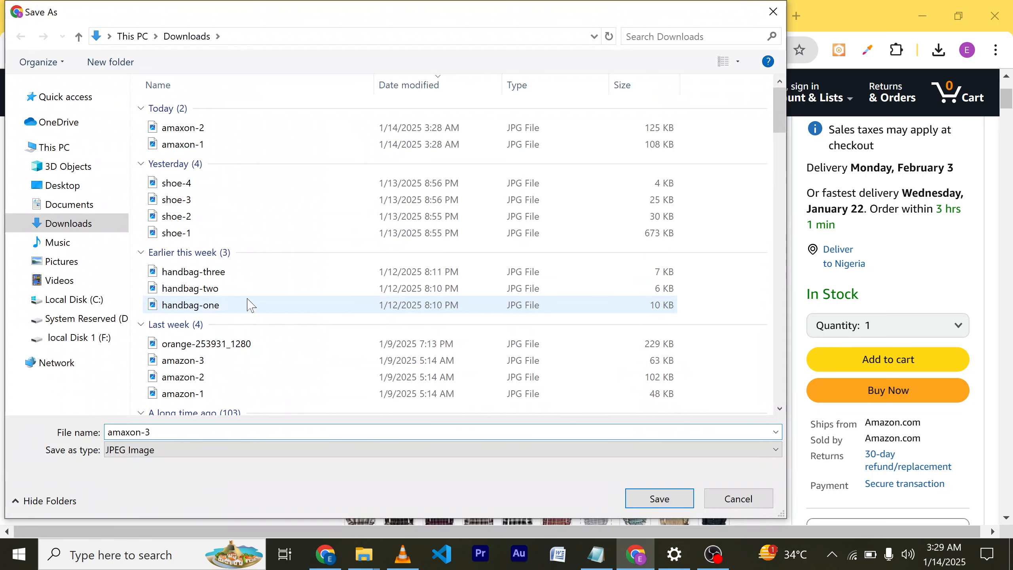
{"action": "left_click", "coordinate": [670, 505]}
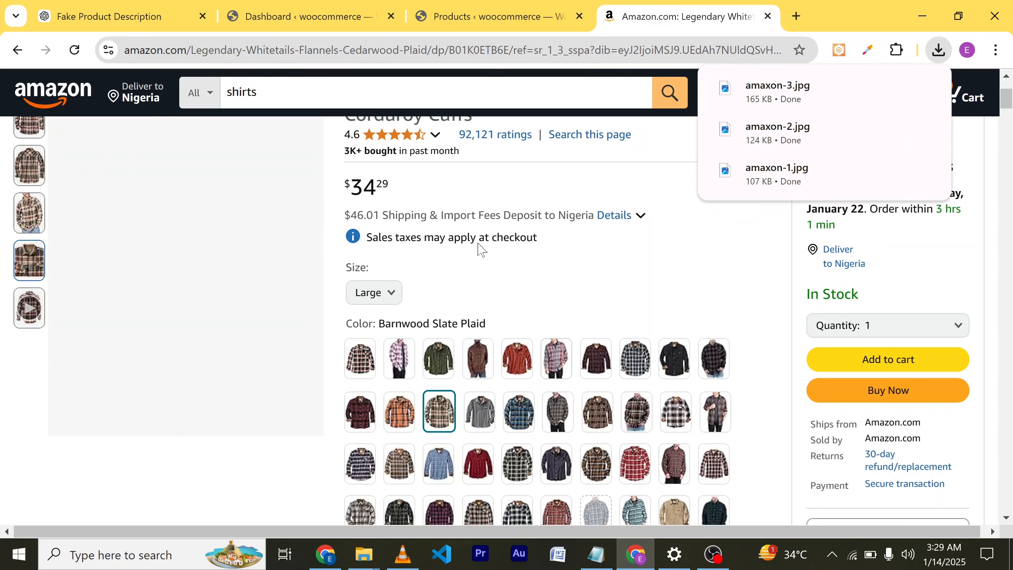
Switch to the WooCommerce products list and start adding a new product.
{"action": "scroll", "coordinate": [479, 244], "scroll_direction": "up", "scroll_amount": 3}
{"action": "scroll", "coordinate": [479, 244], "scroll_direction": "up", "scroll_amount": 2}
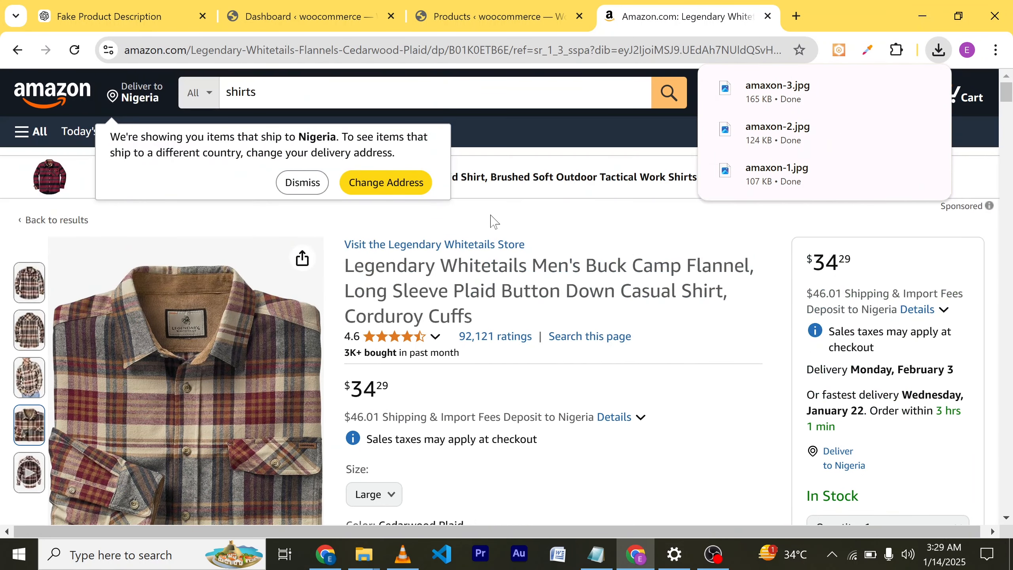
{"action": "left_click", "coordinate": [504, 28]}
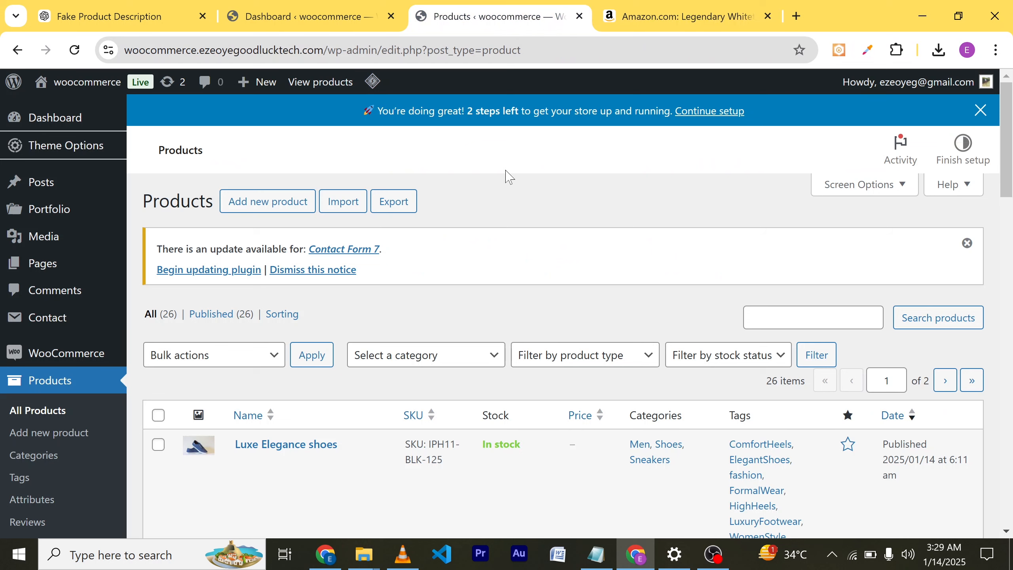
{"action": "left_click", "coordinate": [278, 203]}
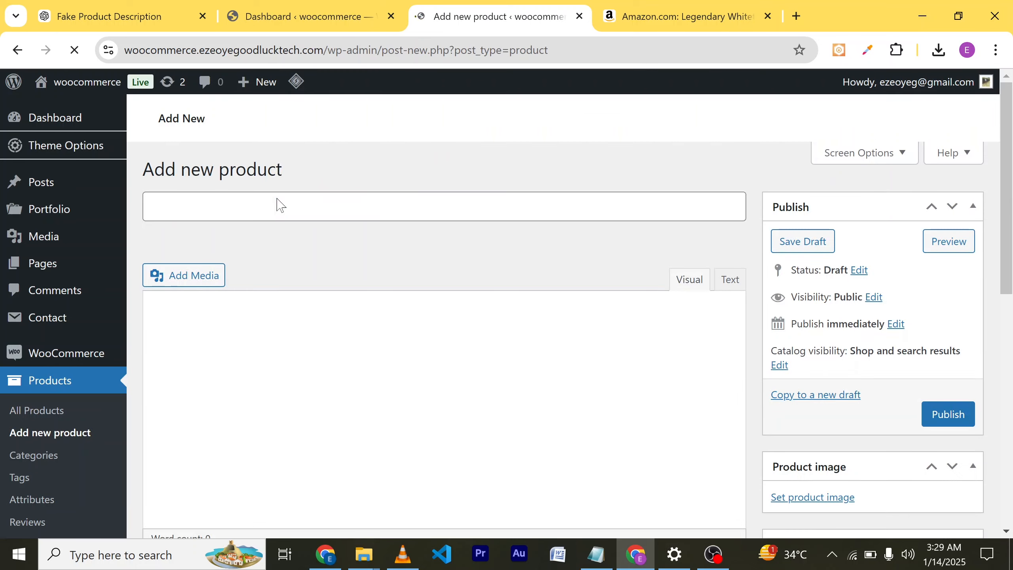
Copy the full Legendary Whitetails Men's Buck Camp Flannel title from the Amazon listing and paste it as the new product's name.
{"action": "left_click", "coordinate": [669, 16]}
{"action": "left_click_drag", "start_coordinate": [483, 319], "coordinate": [346, 276]}
{"action": "key", "text": "ctrl+c"}
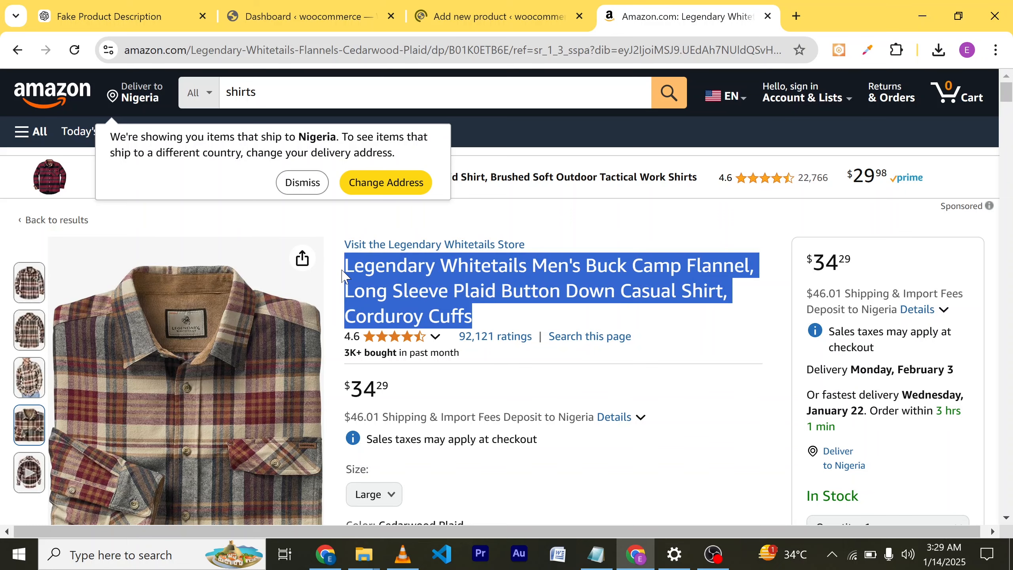
{"action": "left_click", "coordinate": [515, 9]}
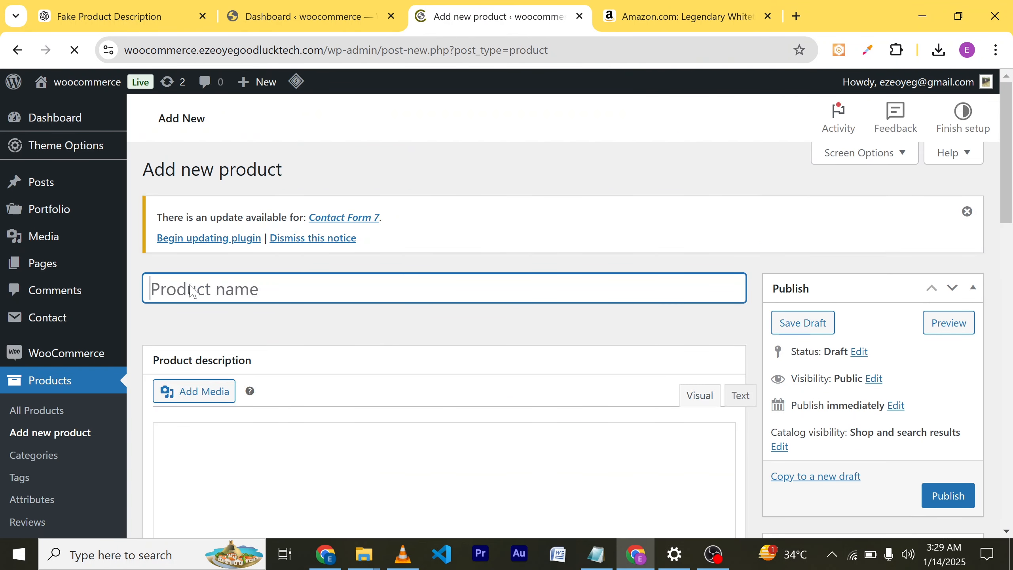
{"action": "key", "text": "ctrl+v"}
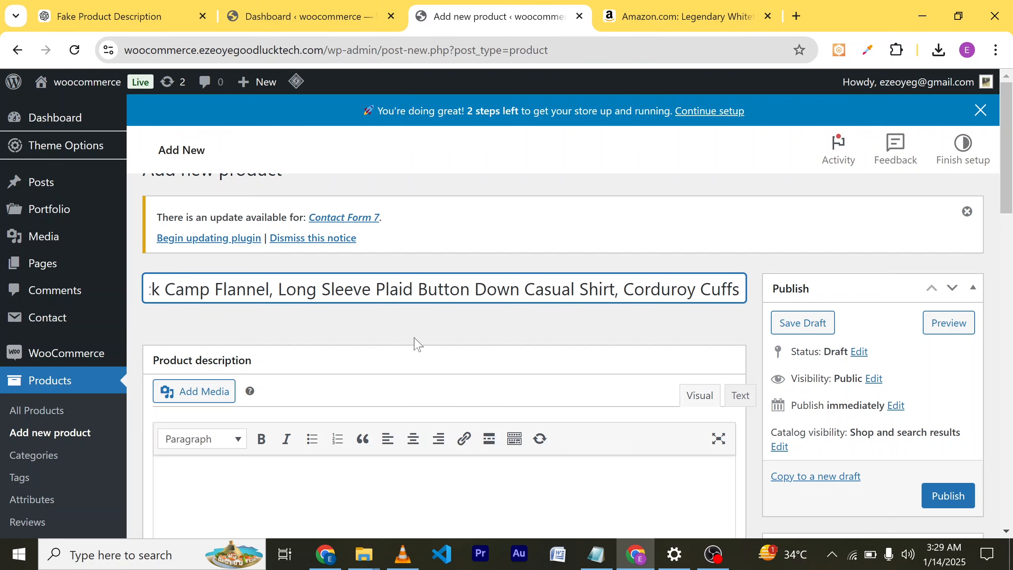
Return to the Amazon shirt listing and expand the full About this item text for use as the product description.
{"action": "scroll", "coordinate": [467, 289], "scroll_direction": "down", "scroll_amount": 2}
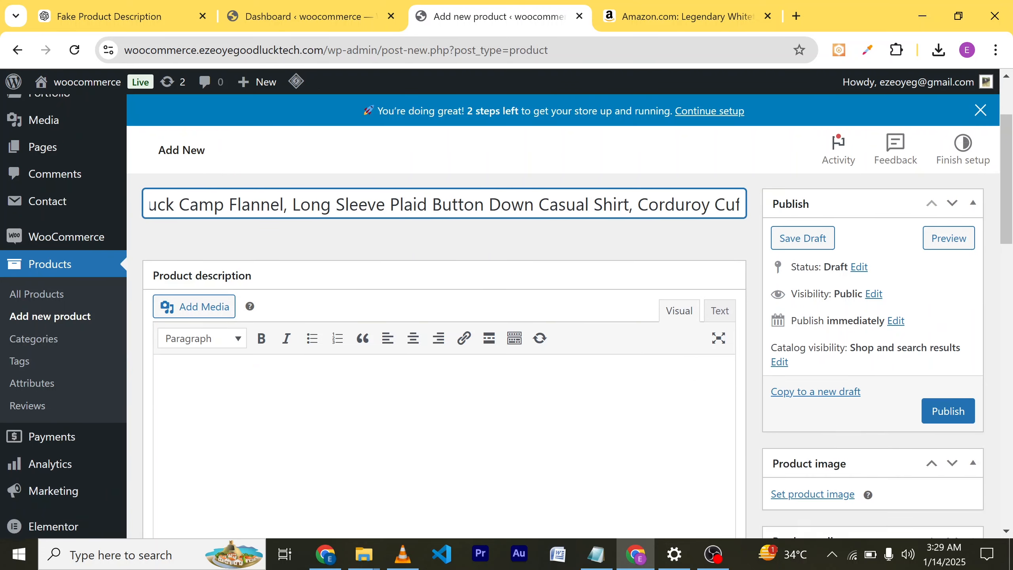
{"action": "scroll", "coordinate": [446, 347], "scroll_direction": "down", "scroll_amount": 1}
{"action": "scroll", "coordinate": [445, 347], "scroll_direction": "up", "scroll_amount": 1}
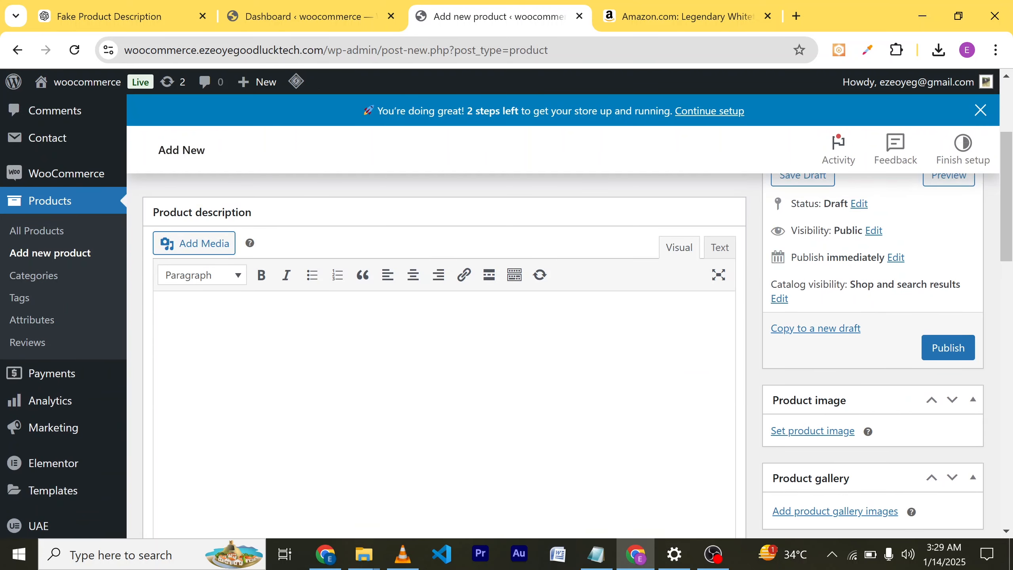
{"action": "left_click", "coordinate": [687, 9]}
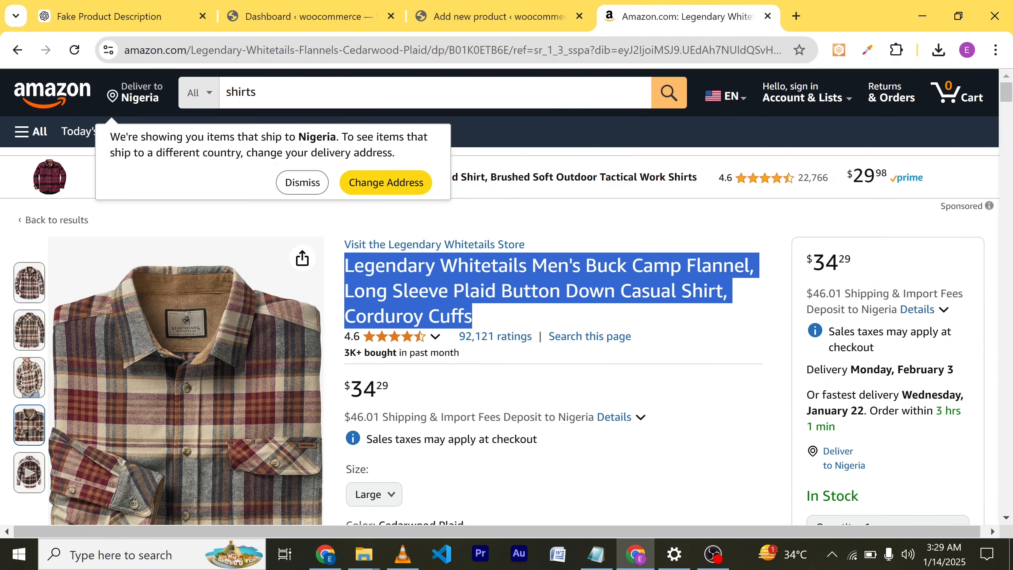
{"action": "scroll", "coordinate": [499, 297], "scroll_direction": "down", "scroll_amount": 3}
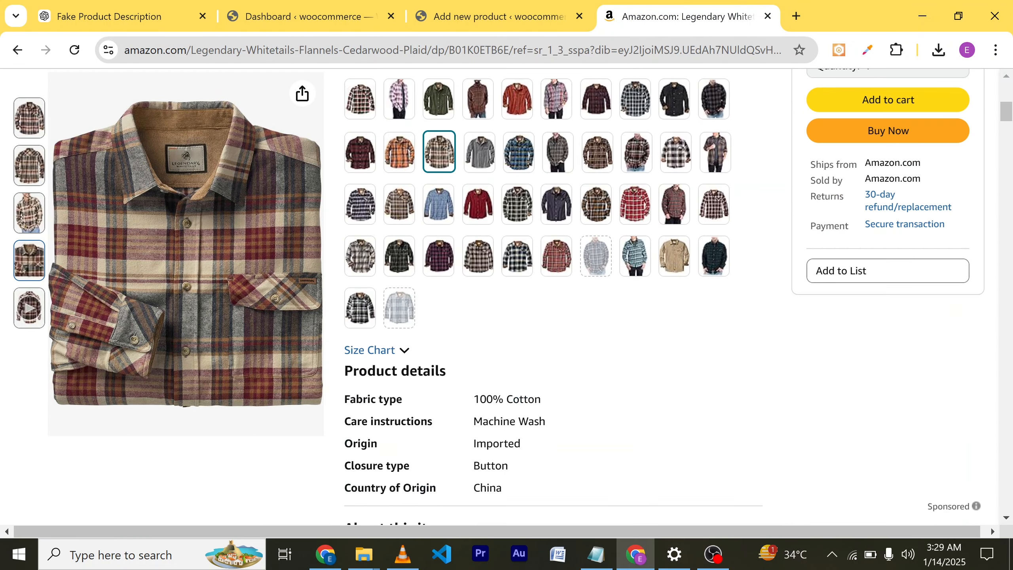
{"action": "scroll", "coordinate": [504, 287], "scroll_direction": "up", "scroll_amount": 5}
{"action": "scroll", "coordinate": [506, 288], "scroll_direction": "down", "scroll_amount": 5}
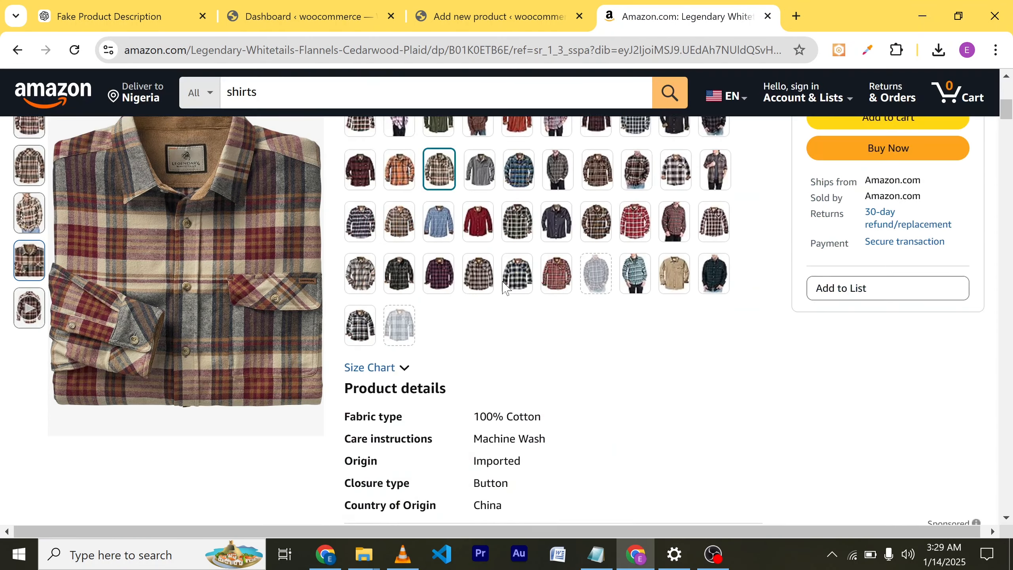
{"action": "scroll", "coordinate": [507, 288], "scroll_direction": "down", "scroll_amount": 6}
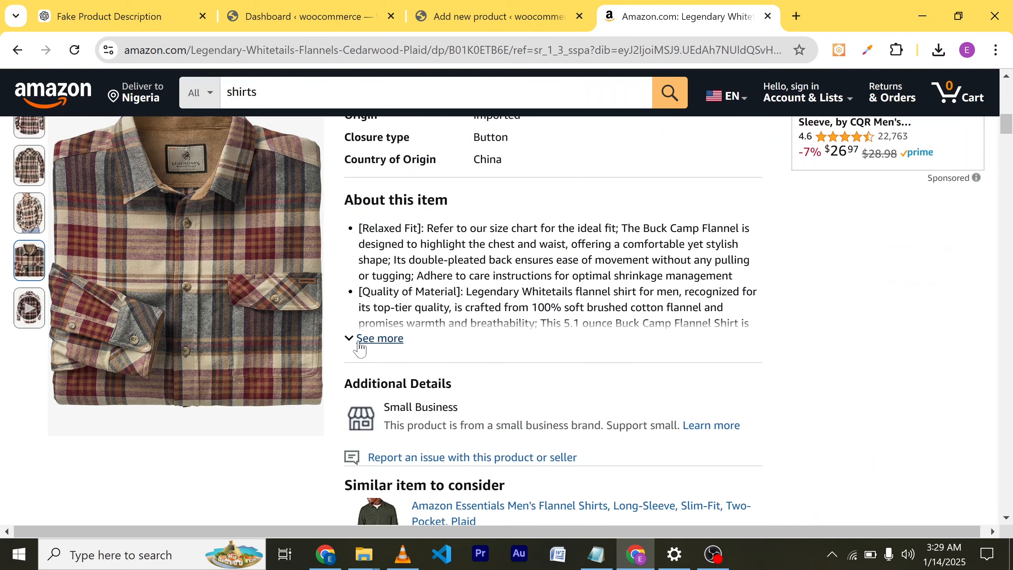
{"action": "left_click", "coordinate": [366, 350]}
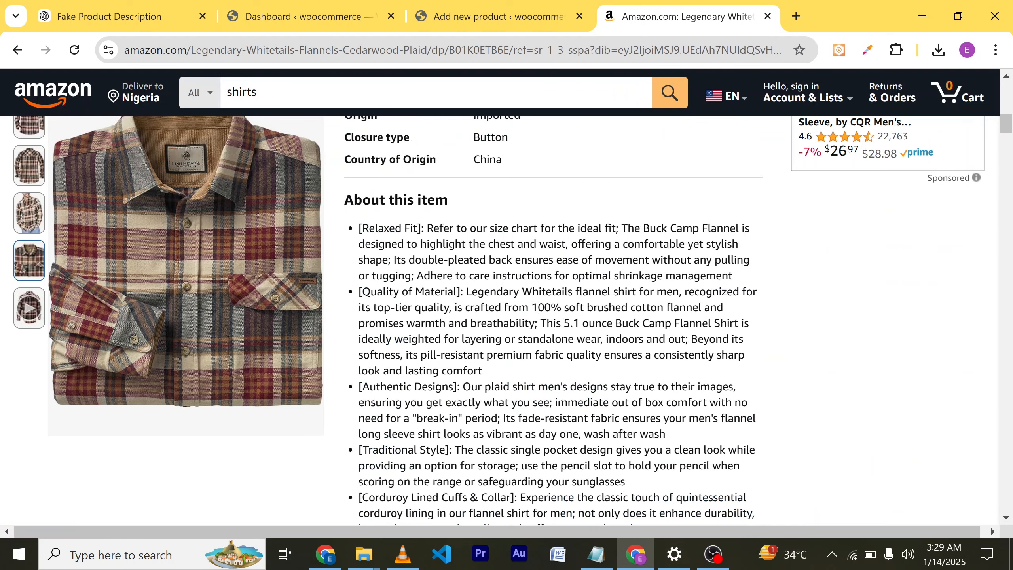
{"action": "left_click_drag", "start_coordinate": [353, 235], "coordinate": [548, 549]}
{"action": "left_click", "coordinate": [547, 549]}
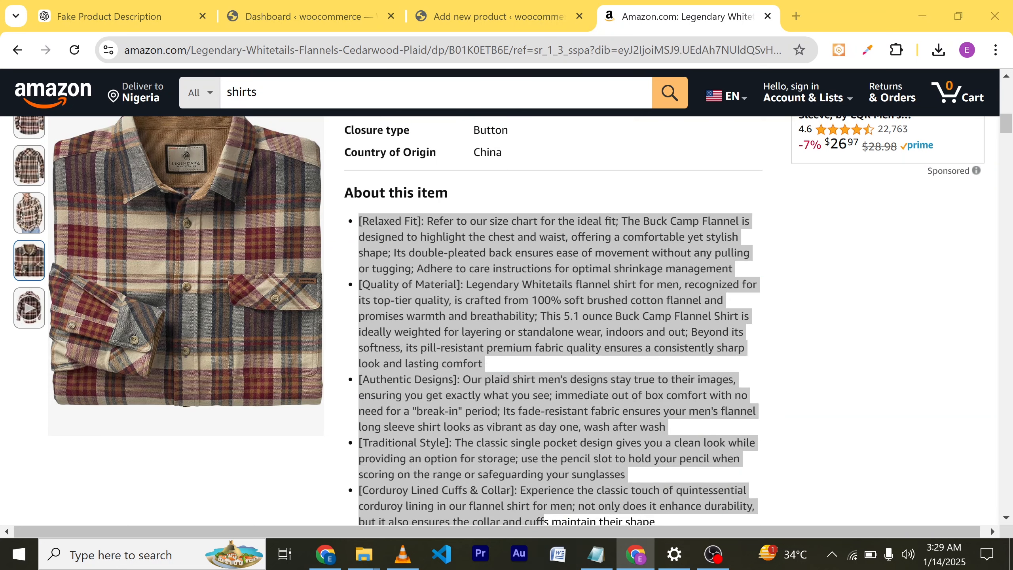
{"action": "scroll", "coordinate": [551, 359], "scroll_direction": "down", "scroll_amount": 2}
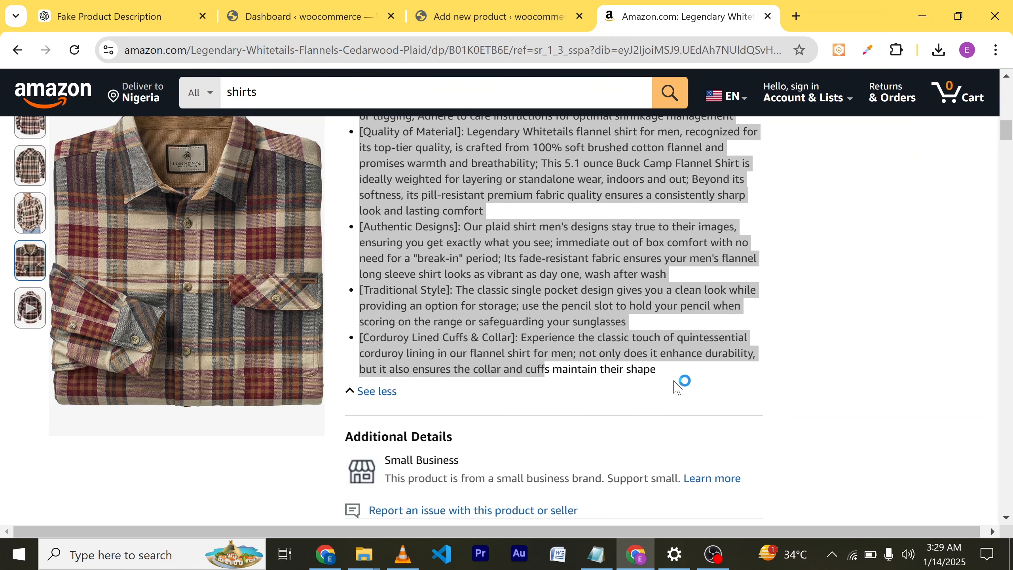
{"action": "left_click", "coordinate": [818, 333]}
Copy all five About this item bullets, from Relaxed Fit through Corduroy Lined Cuffs & Collar, without the heading.
{"action": "scroll", "coordinate": [821, 333], "scroll_direction": "up", "scroll_amount": 1}
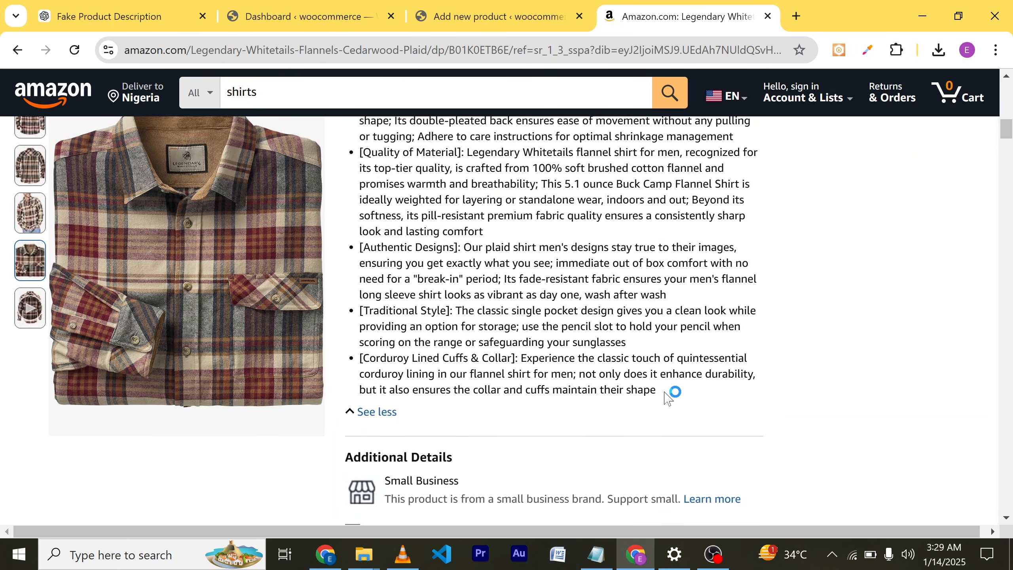
{"action": "left_click_drag", "start_coordinate": [656, 391], "coordinate": [409, 280]}
{"action": "scroll", "coordinate": [400, 184], "scroll_direction": "up", "scroll_amount": 2}
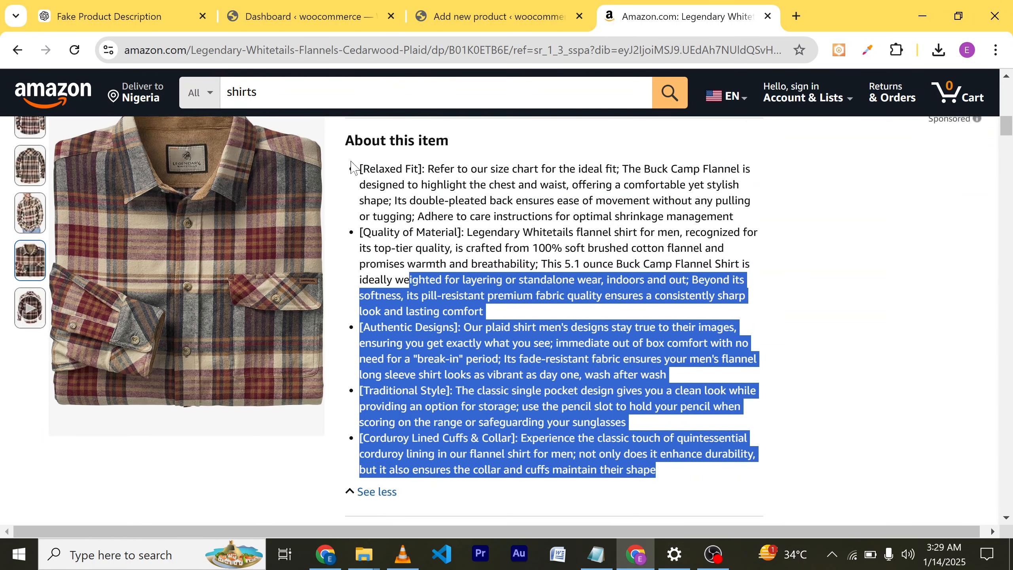
{"action": "left_click_drag", "start_coordinate": [355, 141], "coordinate": [602, 439]}
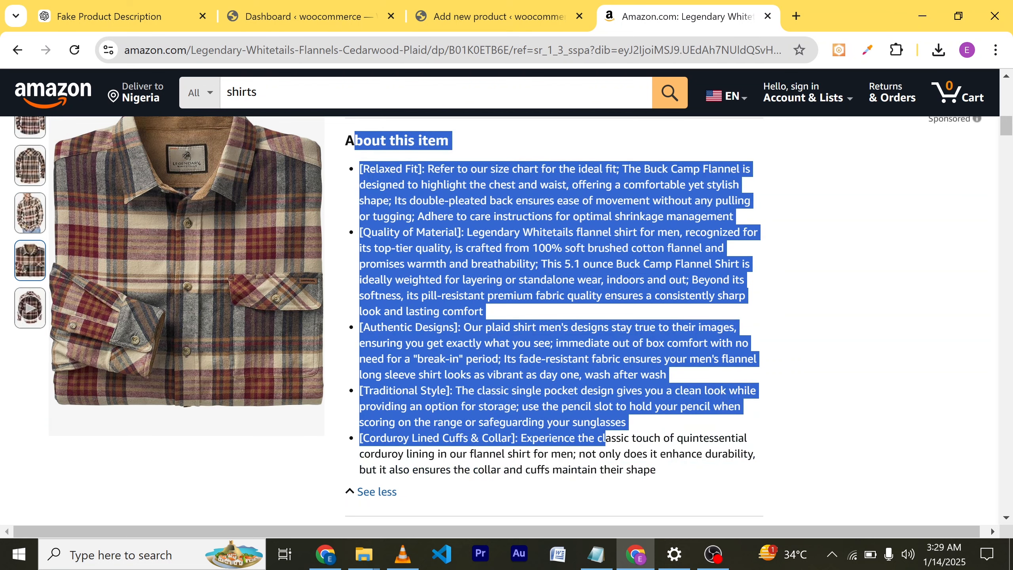
{"action": "left_click", "coordinate": [678, 474]}
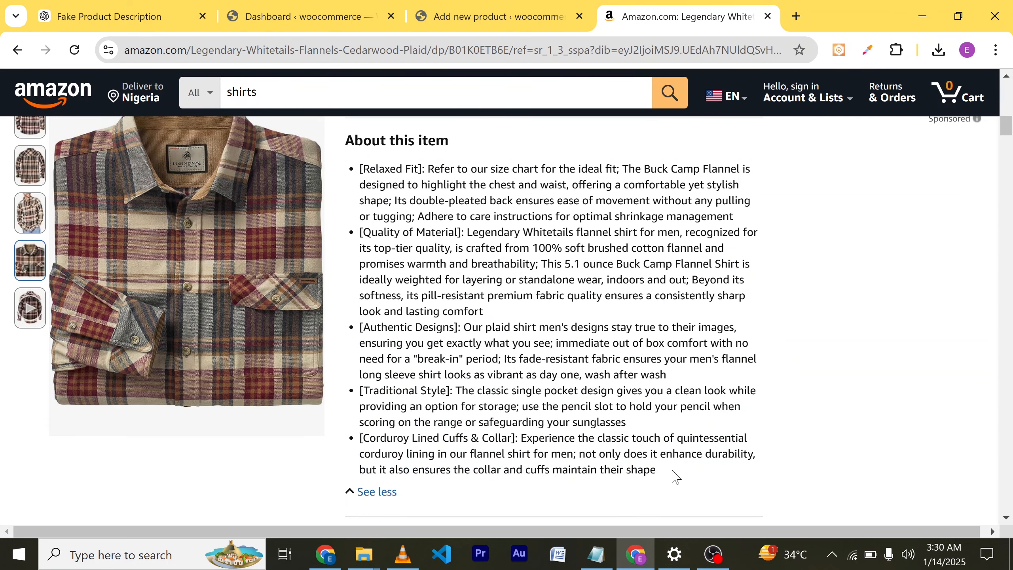
{"action": "left_click_drag", "start_coordinate": [674, 476], "coordinate": [361, 180]}
{"action": "key", "text": "ctrl+c"}
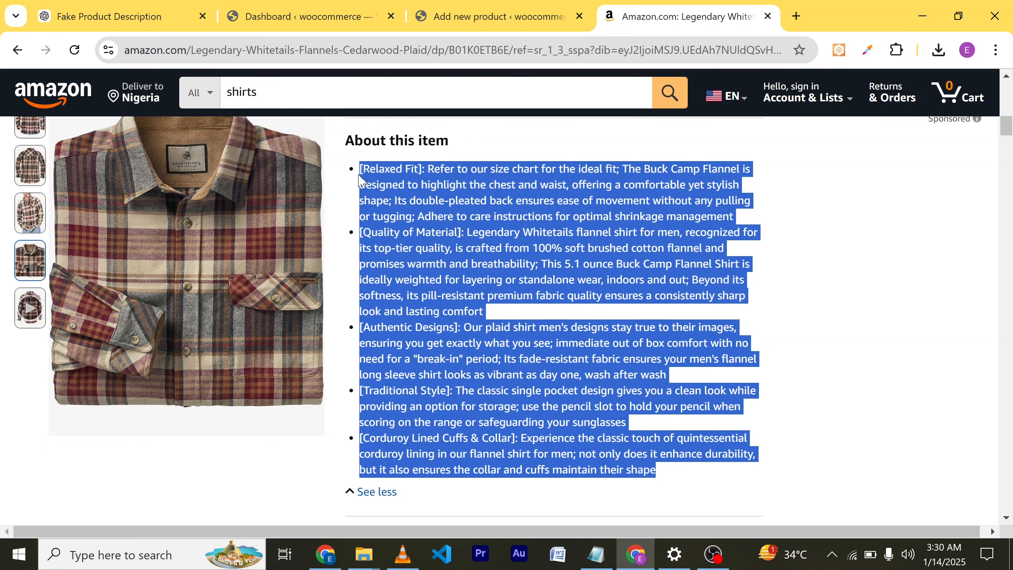
Switch to the new product page, close the extra Dashboard page, and paste the copied bullets as the product description.
{"action": "left_click", "coordinate": [338, 8]}
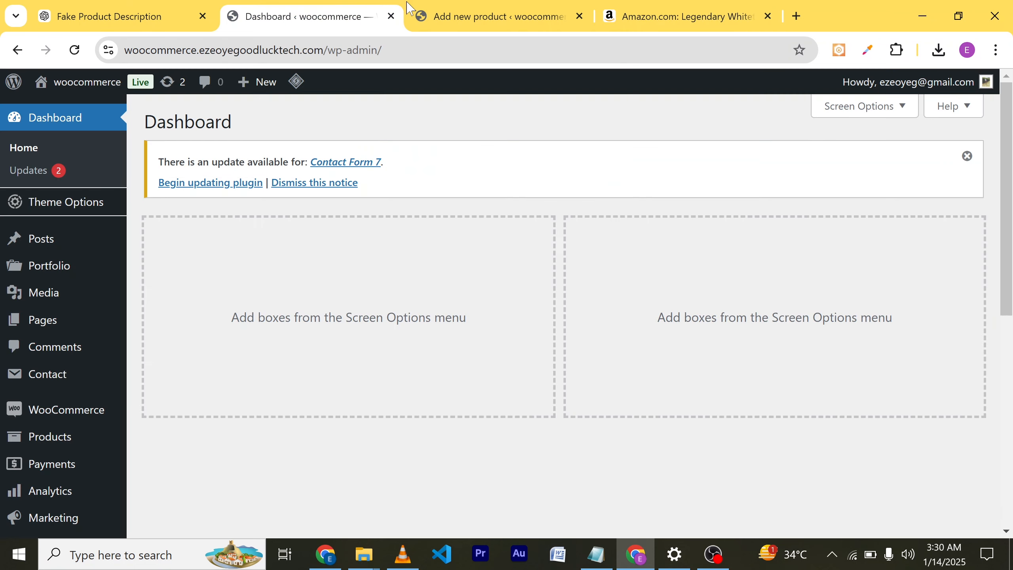
{"action": "left_click", "coordinate": [487, 12]}
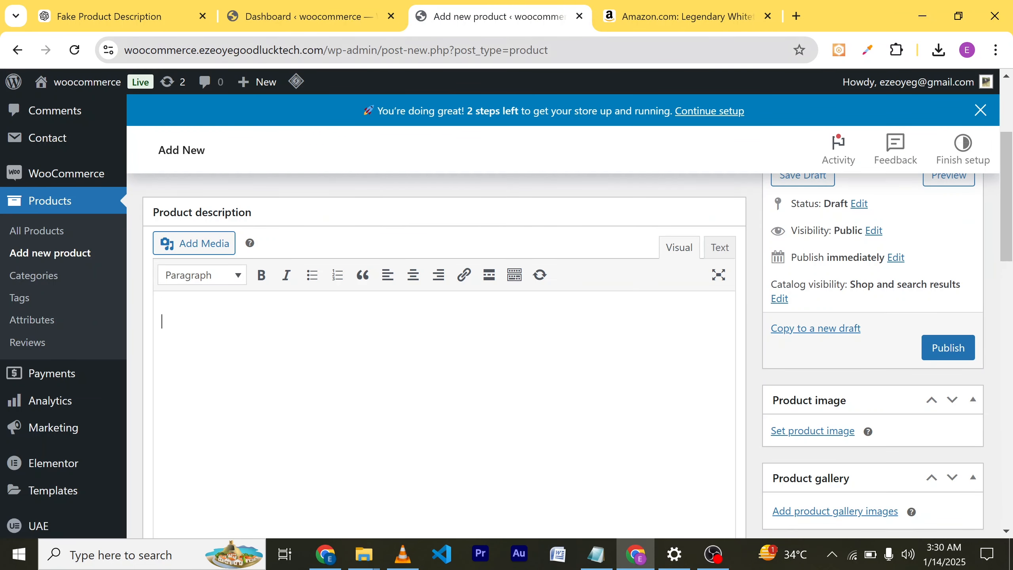
{"action": "left_click", "coordinate": [391, 16]}
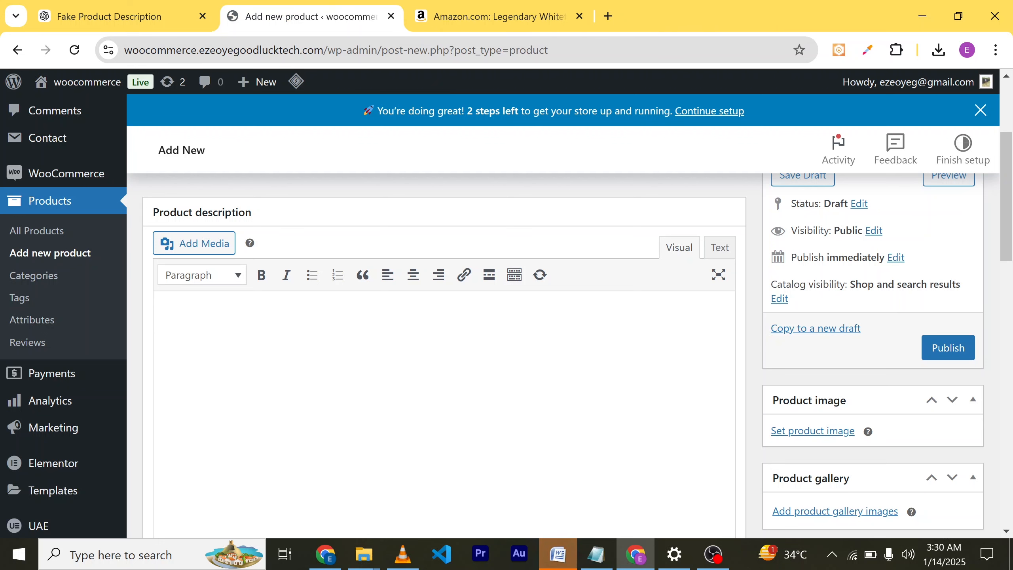
{"action": "key", "text": "ctrl+v"}
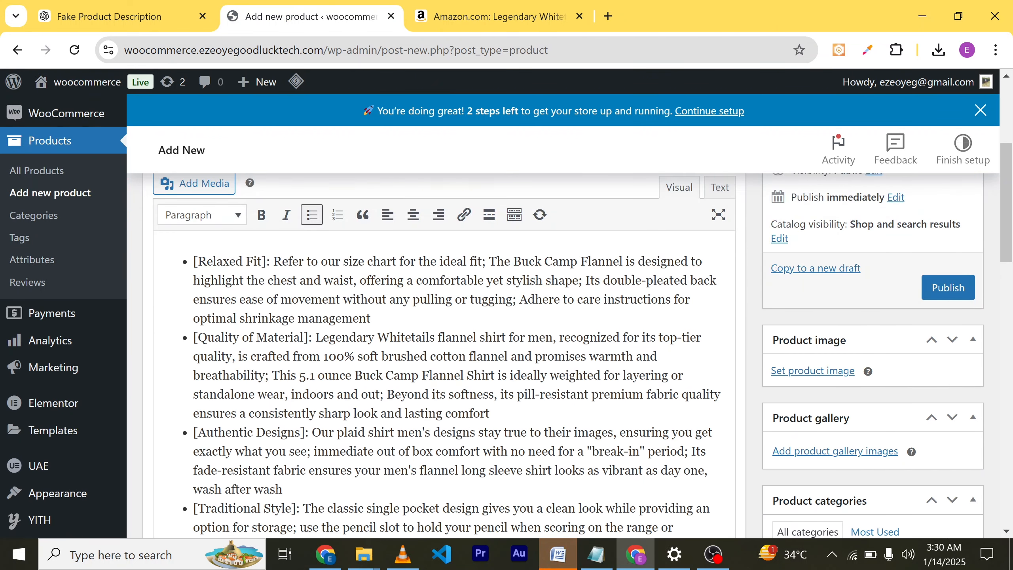
Copy the Relaxed Fit bullet from the product description and paste it as the product short description.
{"action": "left_click_drag", "start_coordinate": [370, 318], "coordinate": [194, 262]}
{"action": "key", "text": "ctrl+c"}
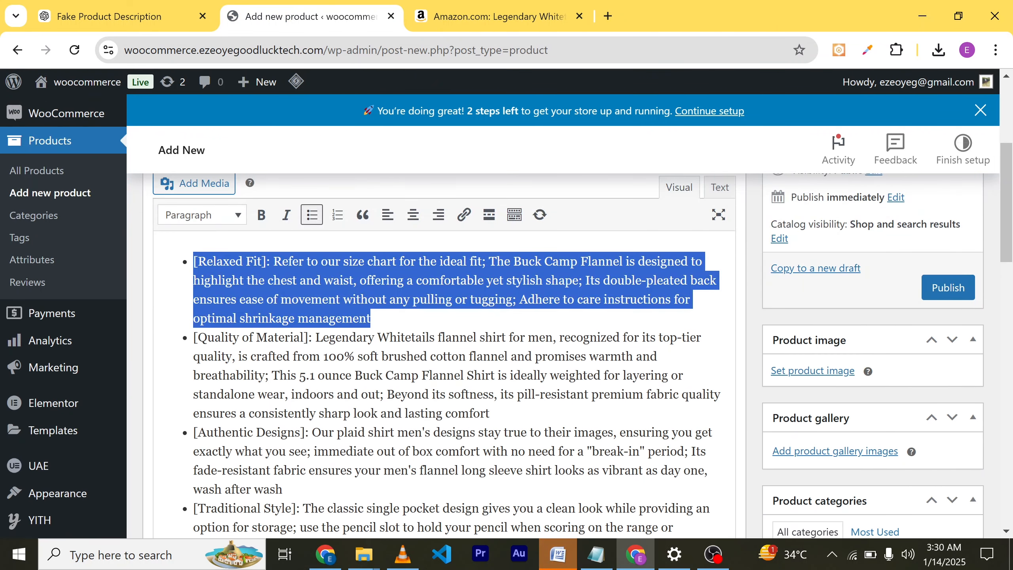
{"action": "scroll", "coordinate": [210, 362], "scroll_direction": "down", "scroll_amount": 8}
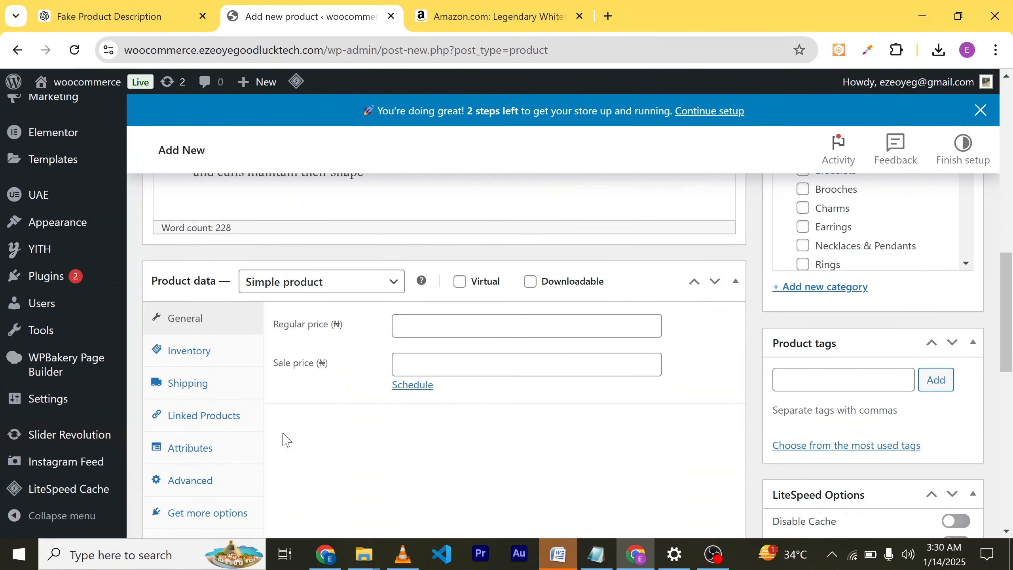
{"action": "scroll", "coordinate": [342, 436], "scroll_direction": "down", "scroll_amount": 3}
{"action": "scroll", "coordinate": [390, 369], "scroll_direction": "up", "scroll_amount": 7}
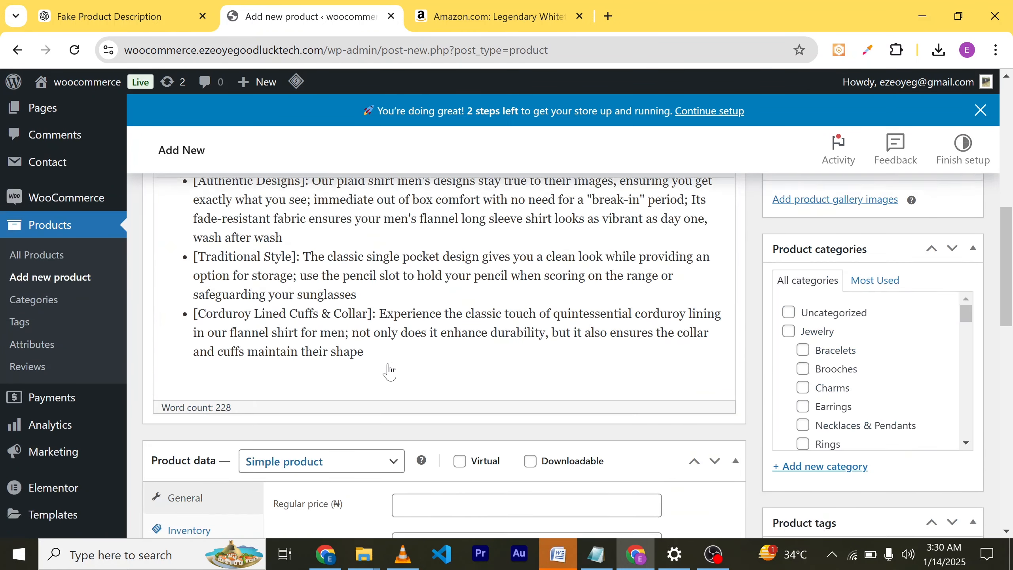
{"action": "scroll", "coordinate": [389, 371], "scroll_direction": "down", "scroll_amount": 10}
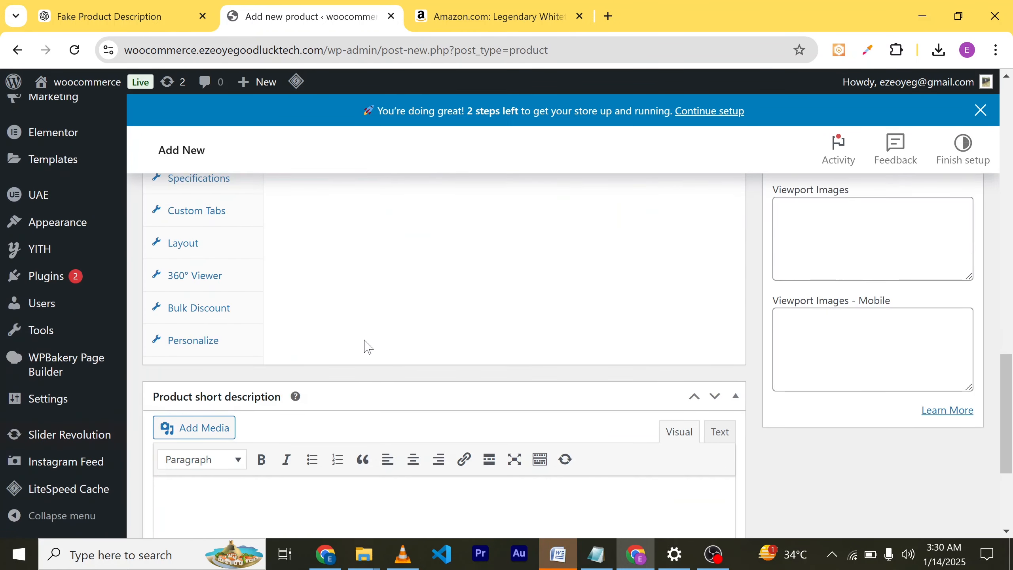
{"action": "scroll", "coordinate": [364, 341], "scroll_direction": "down", "scroll_amount": 2}
{"action": "left_click", "coordinate": [362, 362]}
{"action": "key", "text": "ctrl+v"}
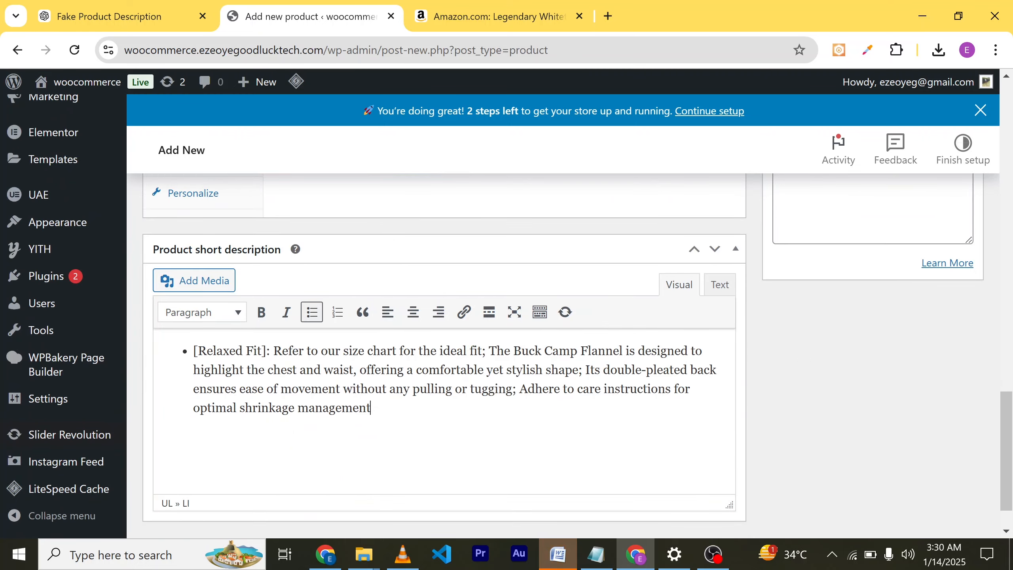
Copy the shirt's whole-dollar price from the Amazon listing and search the web for 34 dollars in naira.
{"action": "scroll", "coordinate": [339, 301], "scroll_direction": "up", "scroll_amount": 10}
{"action": "scroll", "coordinate": [338, 301], "scroll_direction": "up", "scroll_amount": 6}
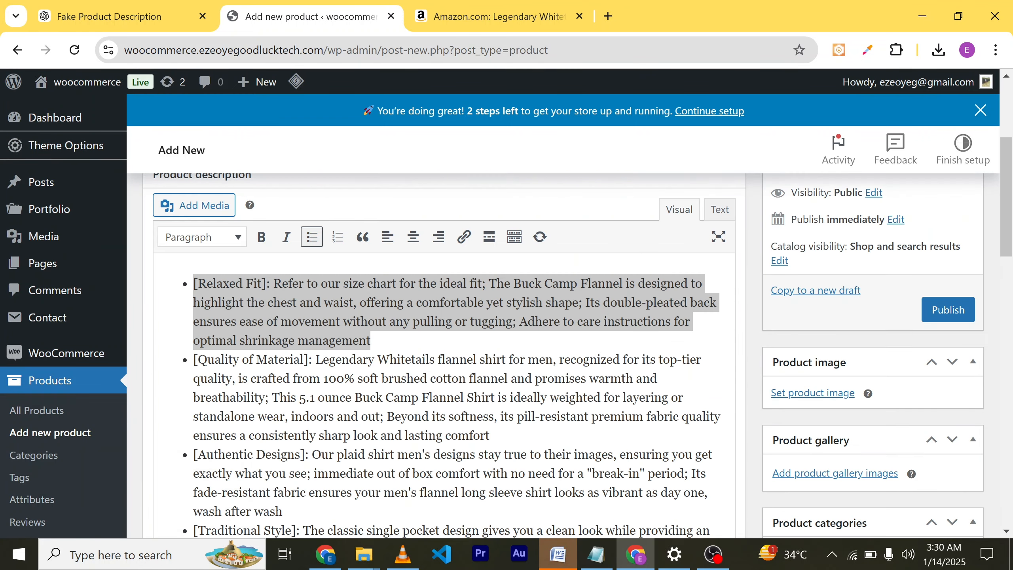
{"action": "left_click", "coordinate": [494, 18]}
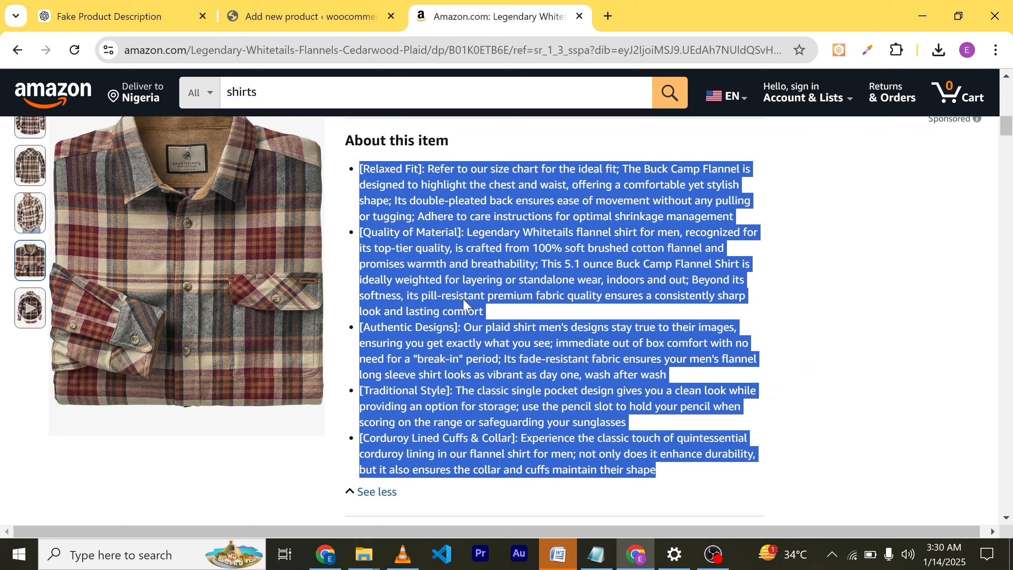
{"action": "scroll", "coordinate": [466, 305], "scroll_direction": "up", "scroll_amount": 15}
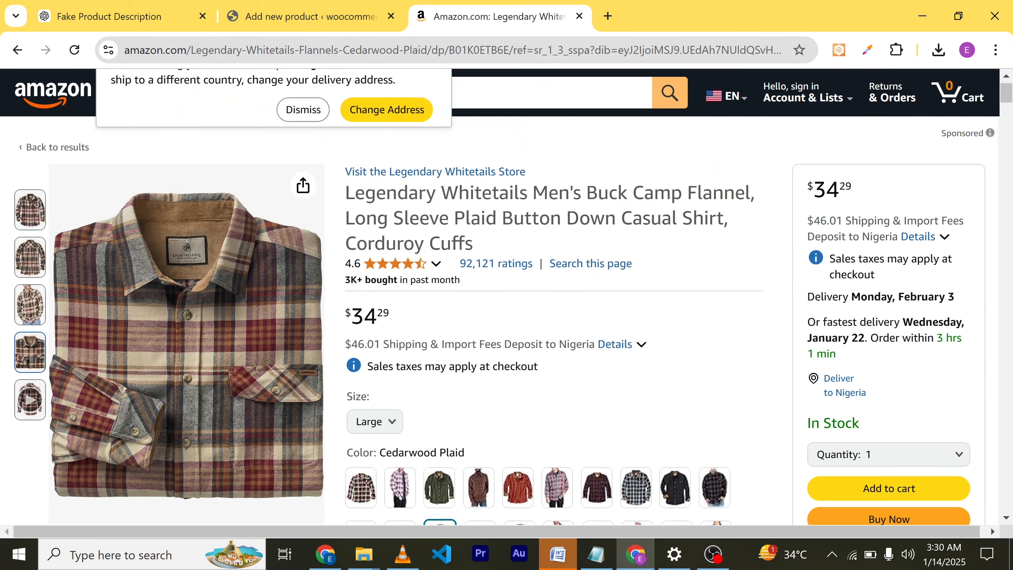
{"action": "left_click_drag", "start_coordinate": [378, 318], "coordinate": [351, 317]}
{"action": "key", "text": "ctrl+c"}
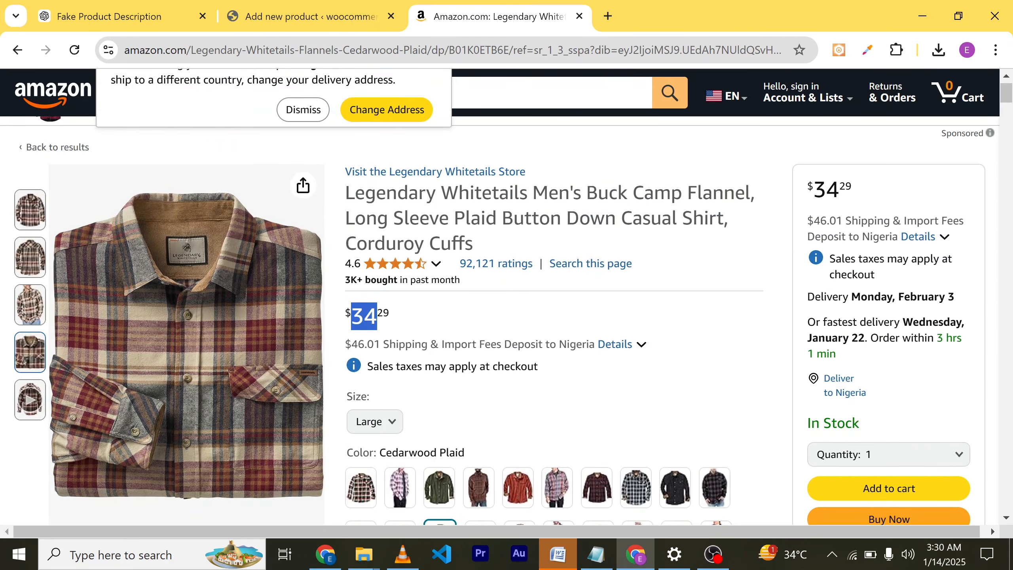
{"action": "left_click", "coordinate": [608, 16]}
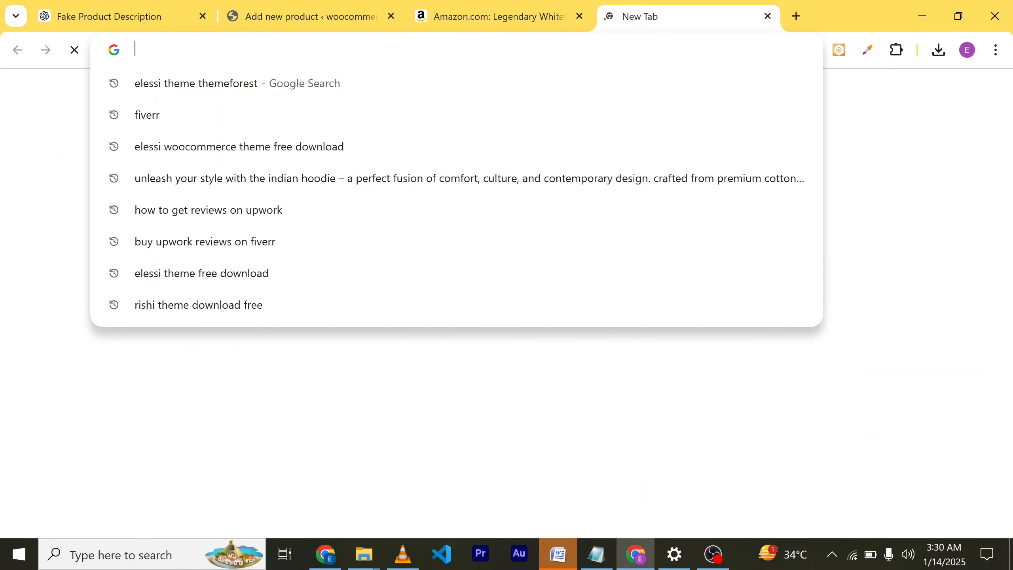
{"action": "key", "text": "ctrl+v"}
{"action": "type", "text": "d"}
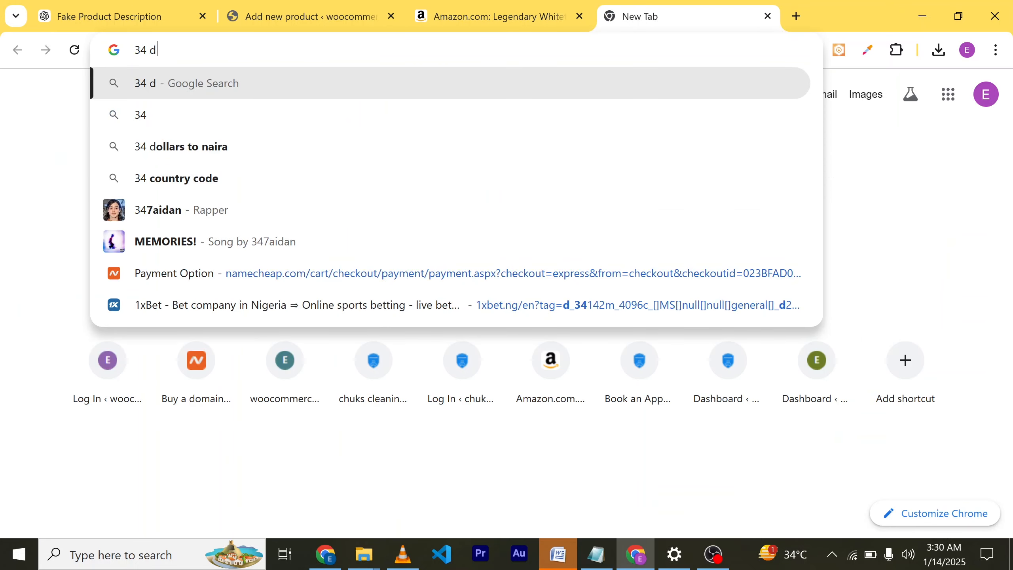
{"action": "type", "text": "ollars in naira a"}
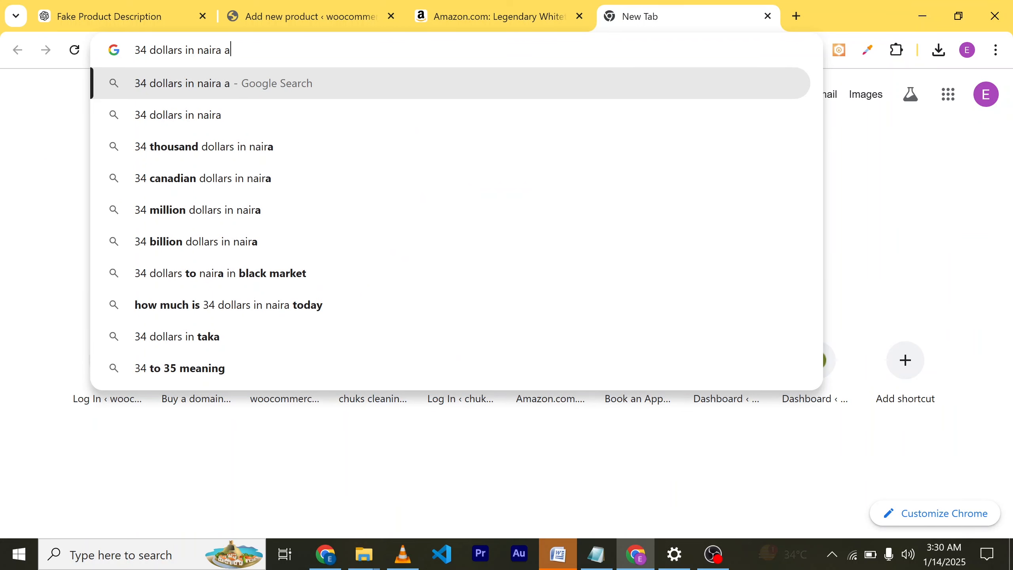
{"action": "key", "text": "Return"}
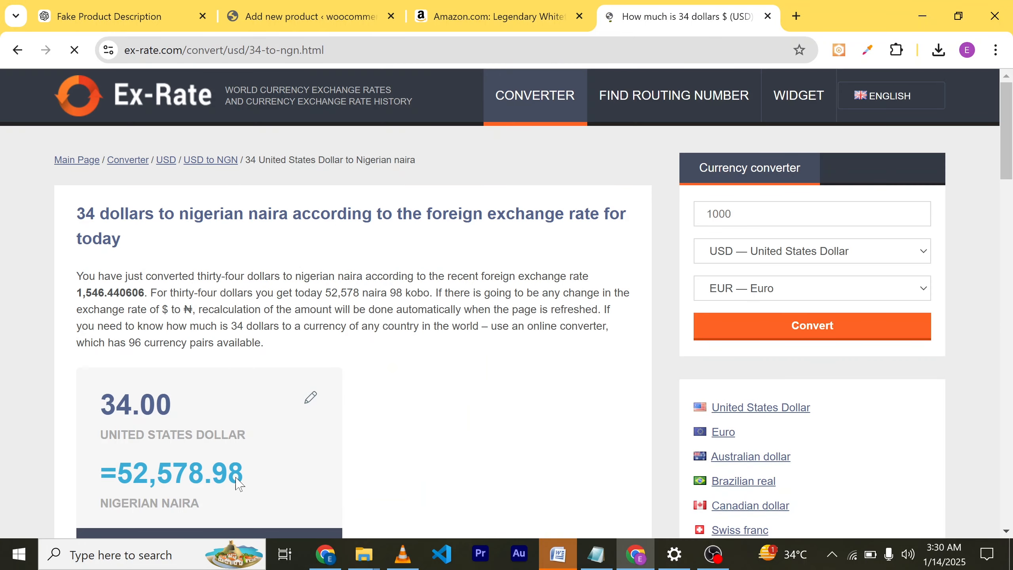
Select and copy the converted Nigerian naira amount for 34 US dollars on the Ex-Rate page.
{"action": "left_click_drag", "start_coordinate": [249, 481], "coordinate": [124, 482]}
{"action": "left_click", "coordinate": [124, 482]}
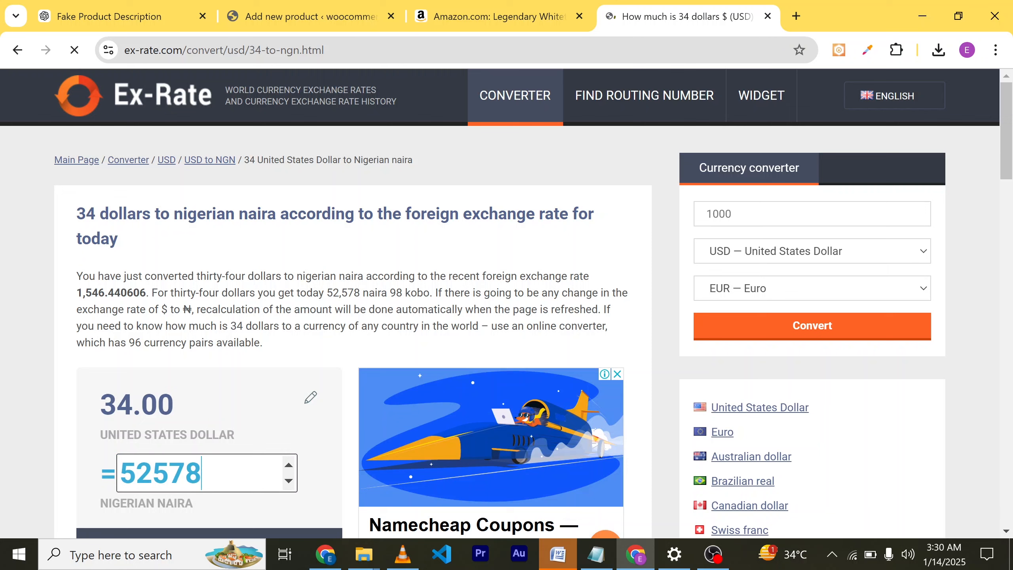
{"action": "key", "text": "shift+Left"}
{"action": "key", "text": "shift+Left"}
{"action": "key", "text": "shift+Left"}
{"action": "key", "text": "shift+Left"}
{"action": "key", "text": "shift+Left"}
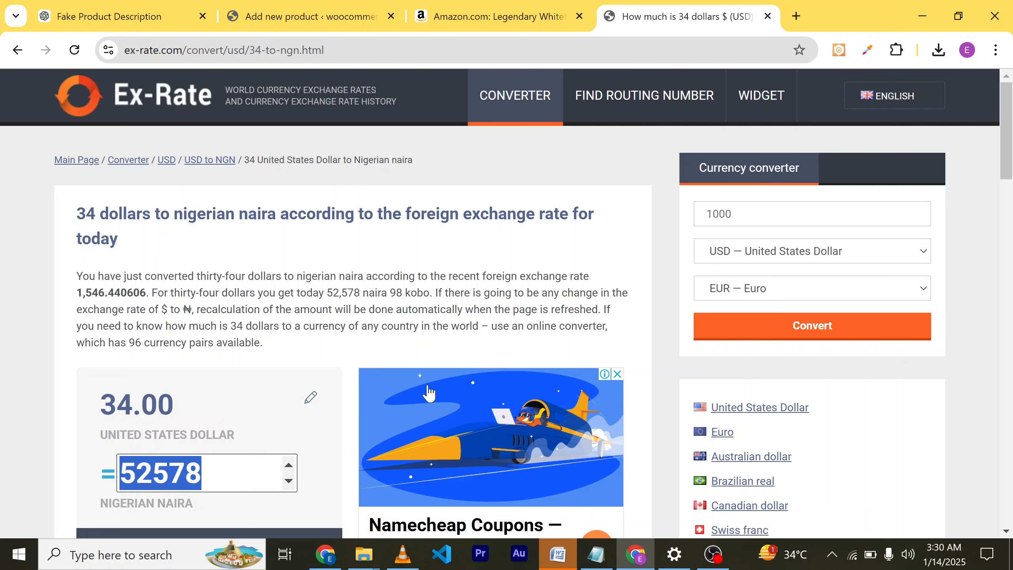
Return to the new WooCommerce product and set its regular price to 60000 and sale price to 52578.
{"action": "left_click", "coordinate": [325, 20]}
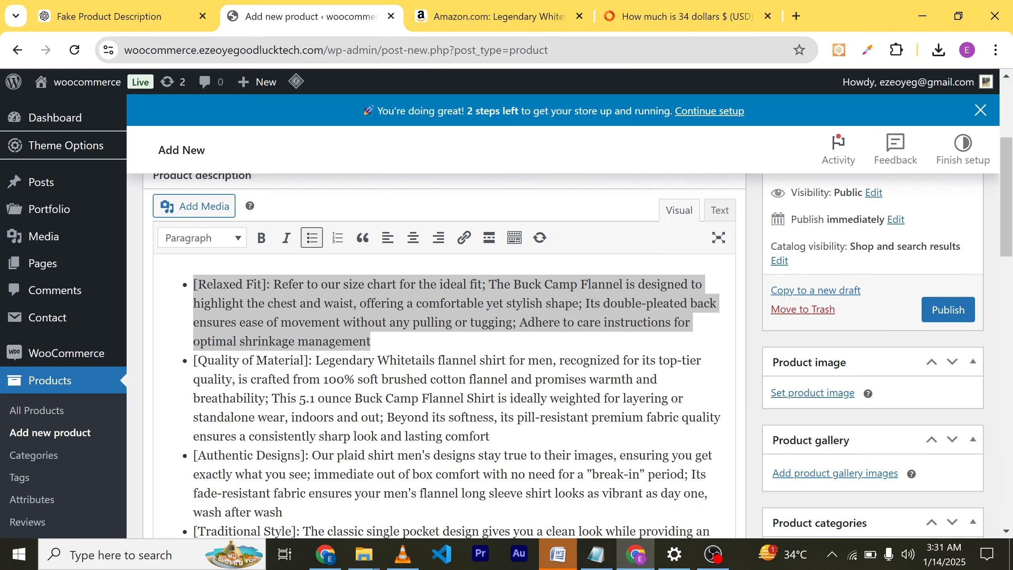
{"action": "scroll", "coordinate": [356, 399], "scroll_direction": "down", "scroll_amount": 10}
{"action": "left_click", "coordinate": [526, 363]}
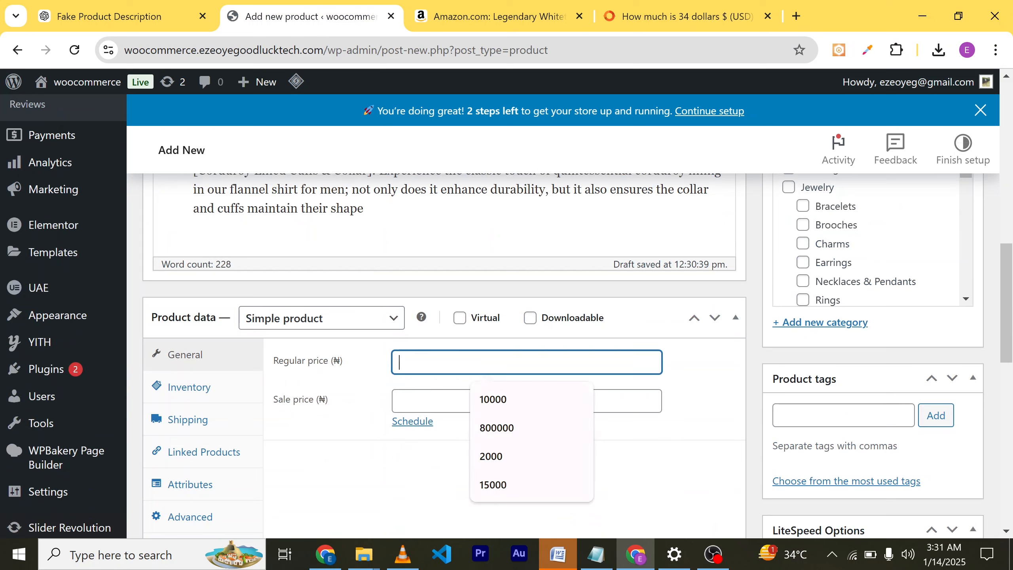
{"action": "type", "text": "60000"}
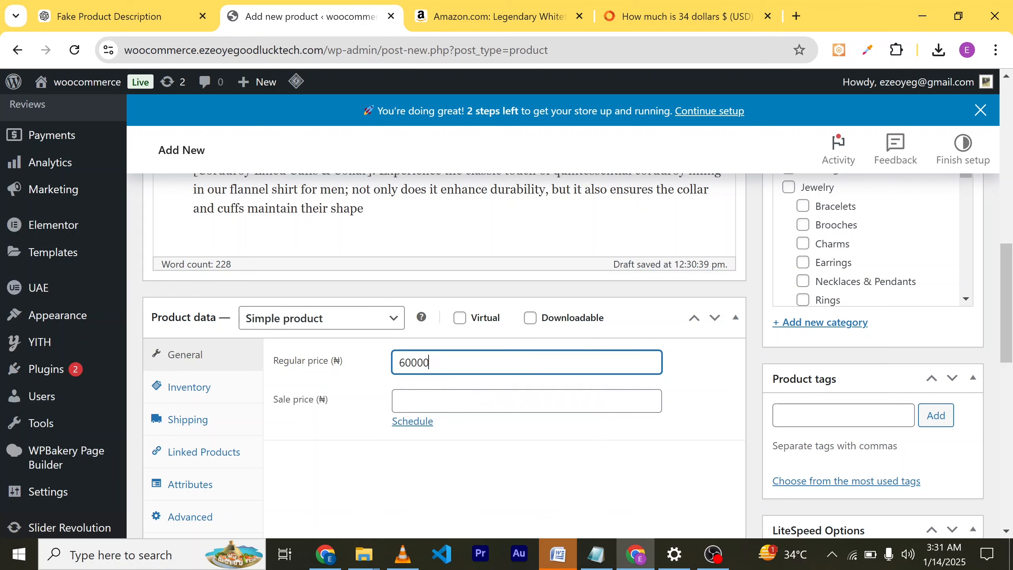
{"action": "left_click", "coordinate": [527, 401]}
{"action": "type", "text": "52570"}
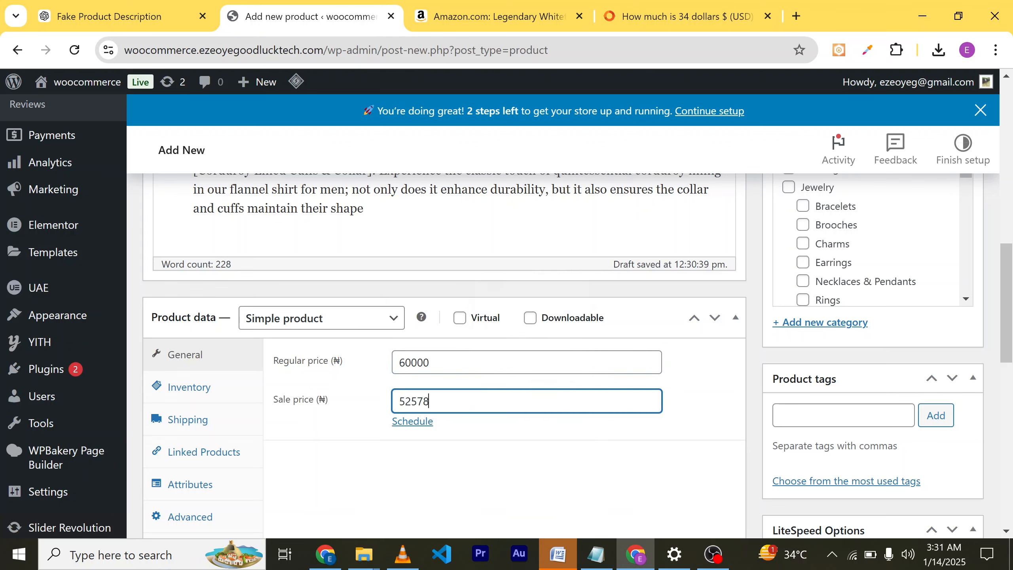
Change the product type in the product data to External/Affiliate product.
{"action": "scroll", "coordinate": [475, 481], "scroll_direction": "down", "scroll_amount": 10}
{"action": "scroll", "coordinate": [439, 378], "scroll_direction": "up", "scroll_amount": 10}
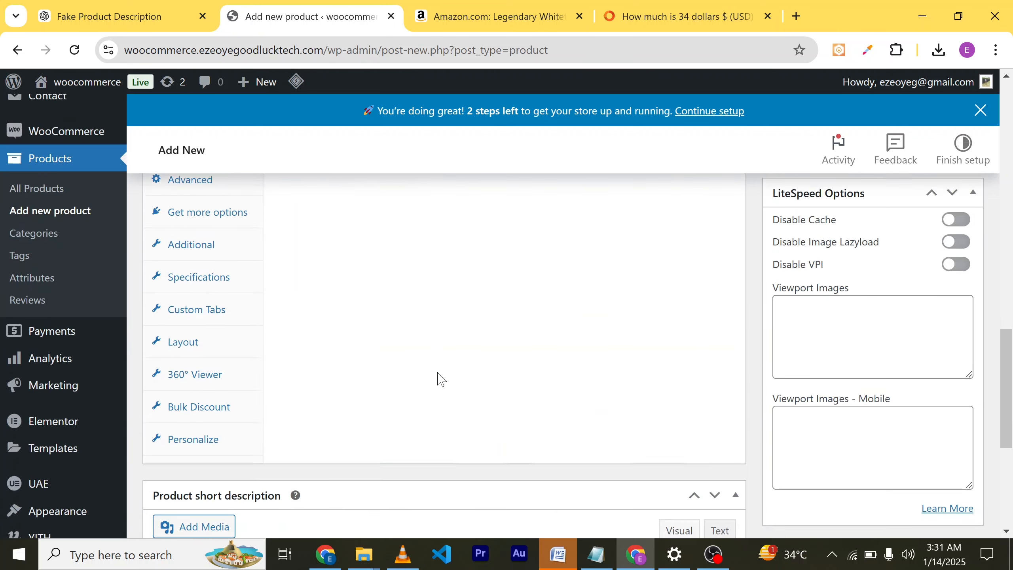
{"action": "left_click", "coordinate": [351, 442]}
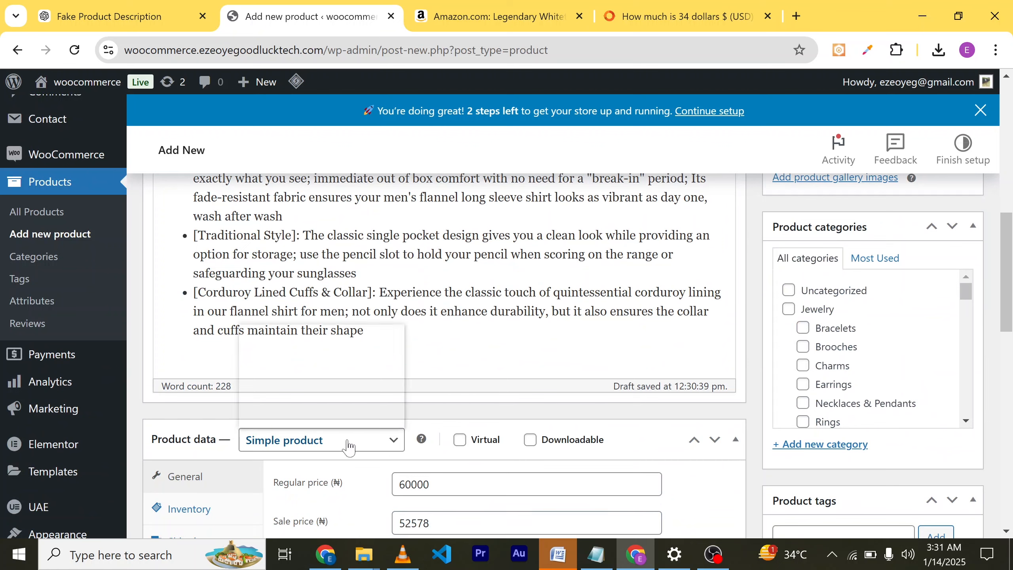
{"action": "left_click", "coordinate": [322, 398]}
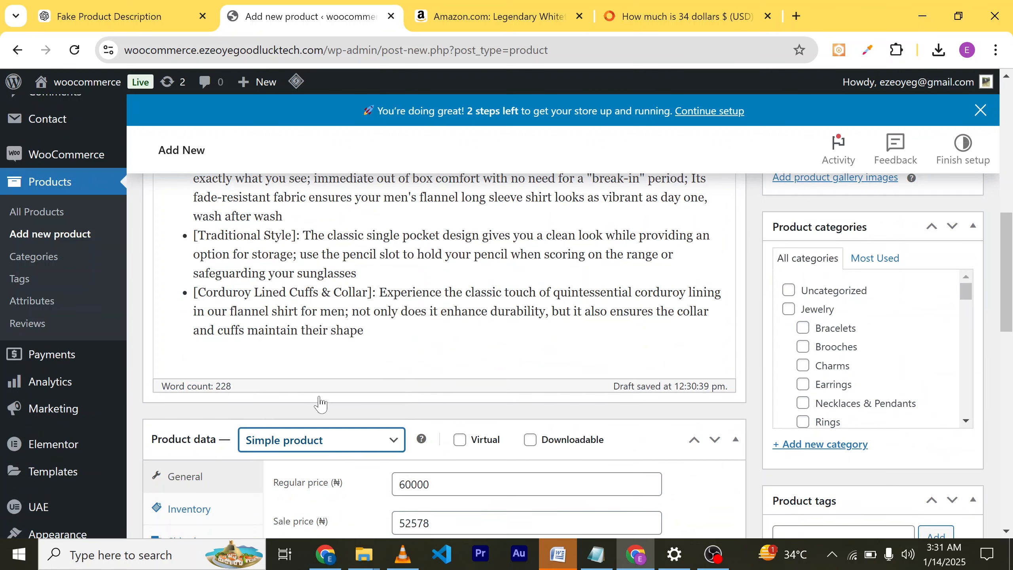
{"action": "middle_click", "coordinate": [465, 401]}
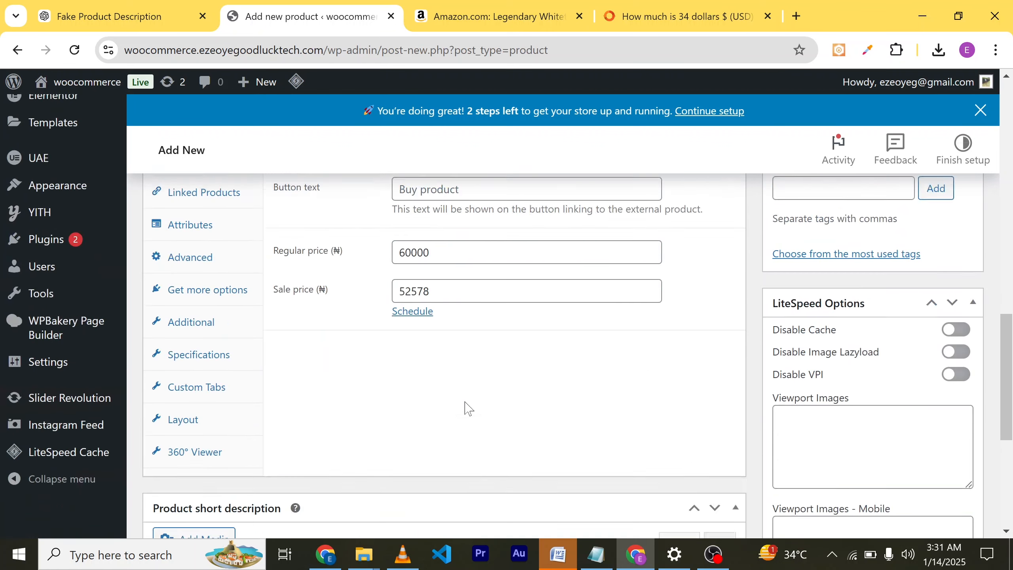
{"action": "scroll", "coordinate": [465, 400], "scroll_direction": "up", "scroll_amount": 10}
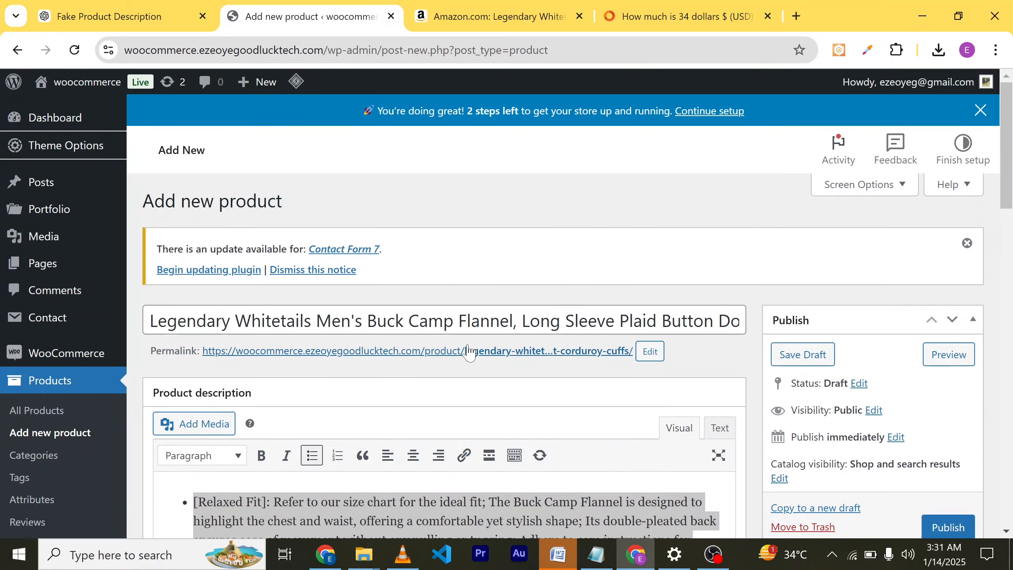
{"action": "scroll", "coordinate": [453, 437], "scroll_direction": "down", "scroll_amount": 5}
{"action": "scroll", "coordinate": [452, 437], "scroll_direction": "down", "scroll_amount": 10}
{"action": "scroll", "coordinate": [453, 437], "scroll_direction": "up", "scroll_amount": 5}
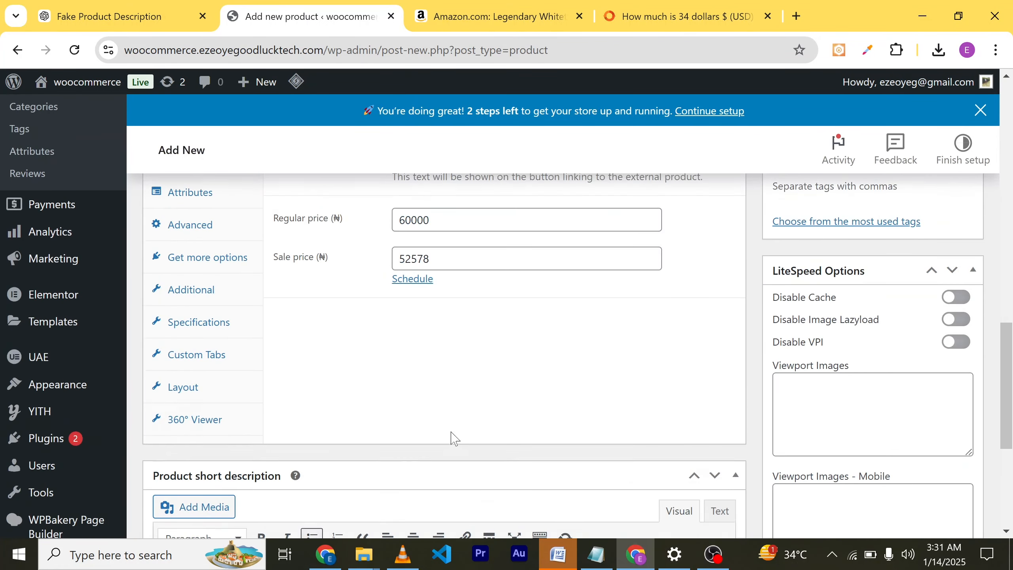
{"action": "left_click", "coordinate": [483, 465]}
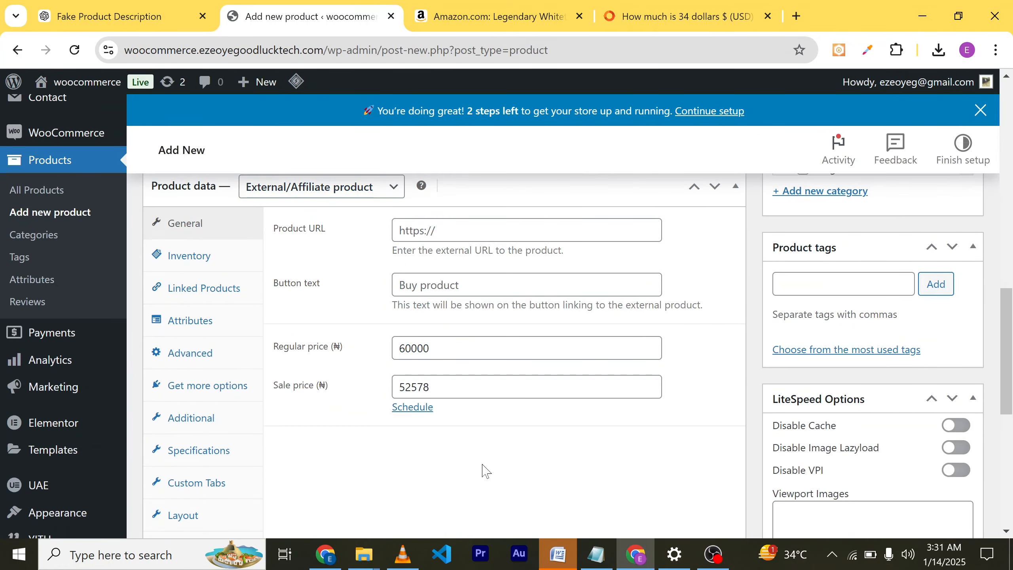
Copy the shirt's page address from the Amazon listing and paste it as the new product's external product URL.
{"action": "left_click", "coordinate": [494, 230]}
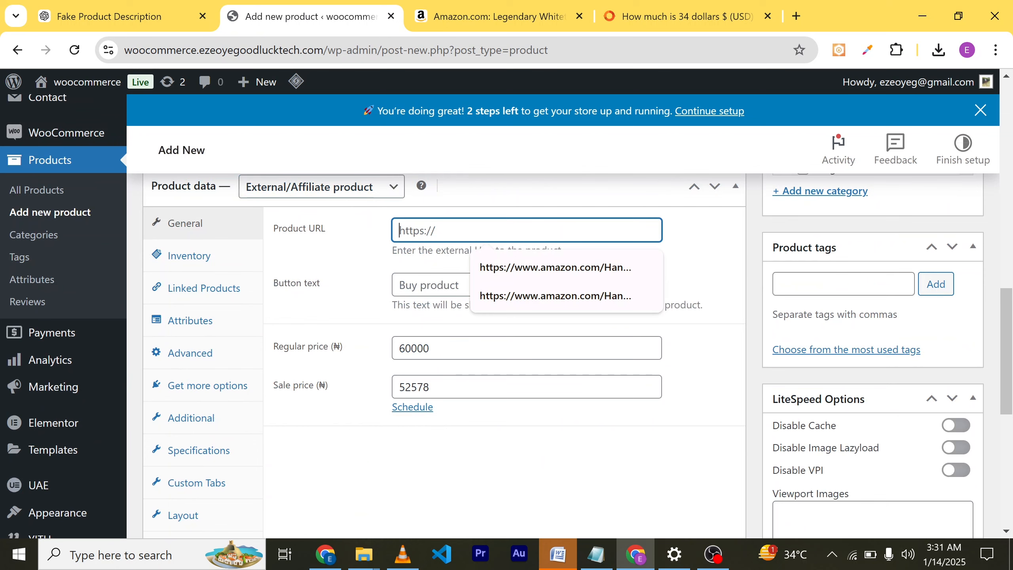
{"action": "left_click", "coordinate": [510, 22]}
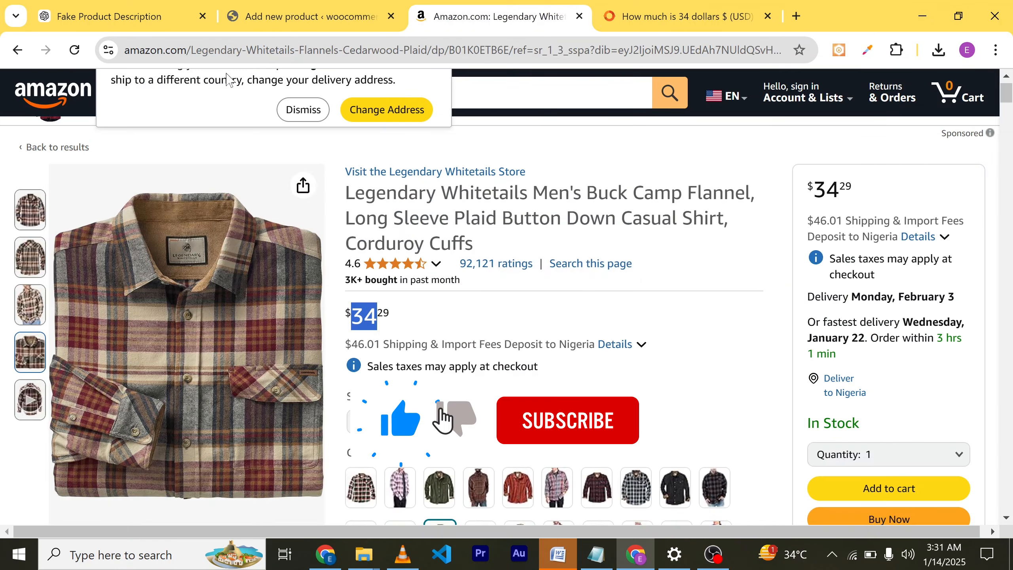
{"action": "left_click", "coordinate": [261, 52]}
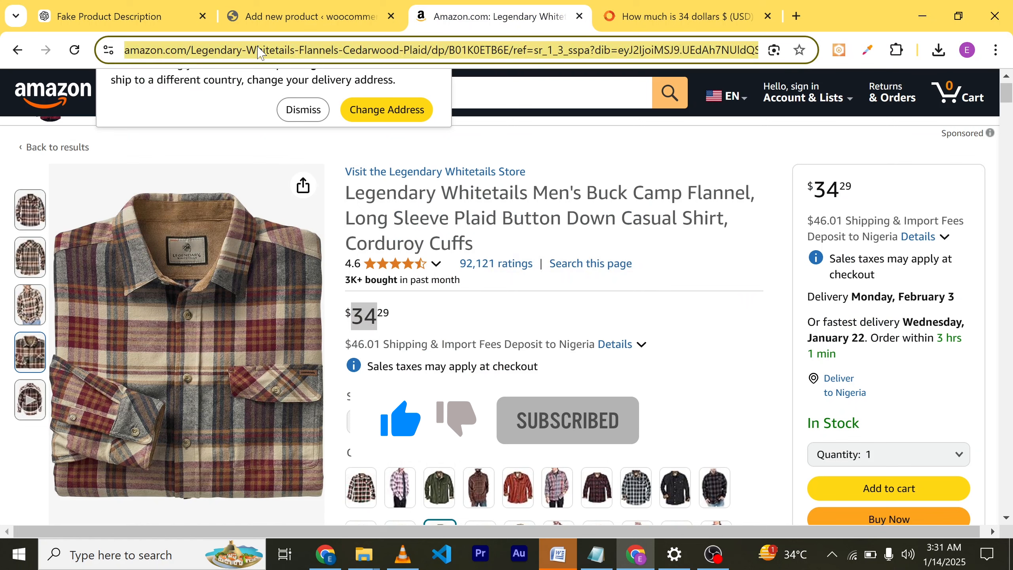
{"action": "left_click", "coordinate": [303, 5]}
{"action": "key", "text": "ctrl+v"}
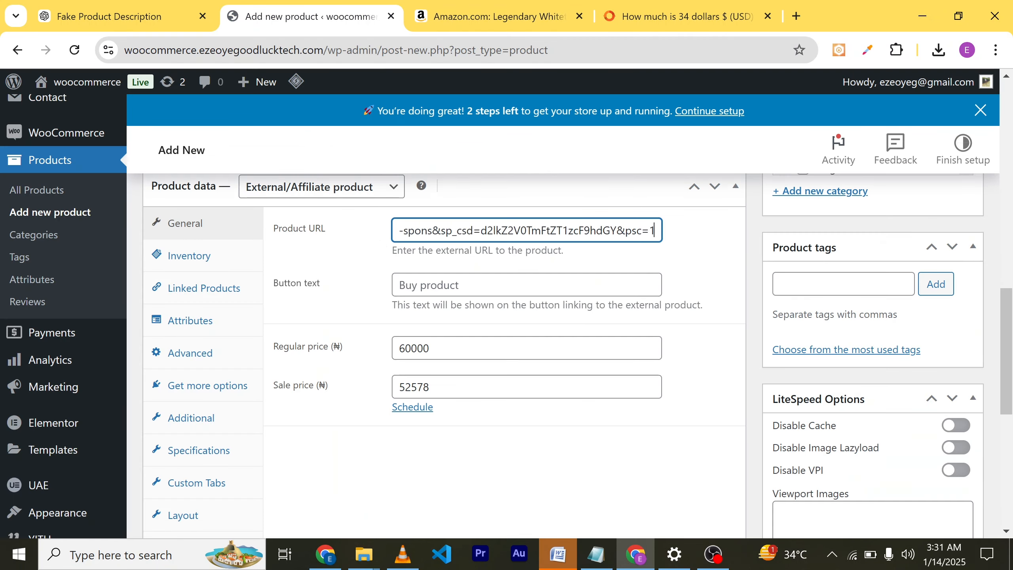
Set the external product's button text to "Buy from amazon".
{"action": "scroll", "coordinate": [507, 315], "scroll_direction": "down", "scroll_amount": 1}
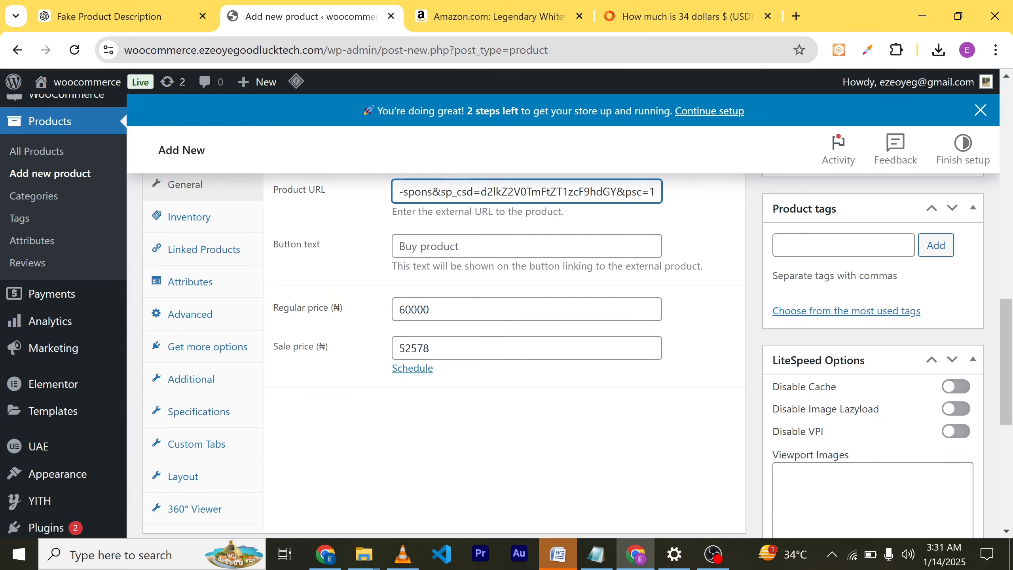
{"action": "left_click", "coordinate": [487, 246]}
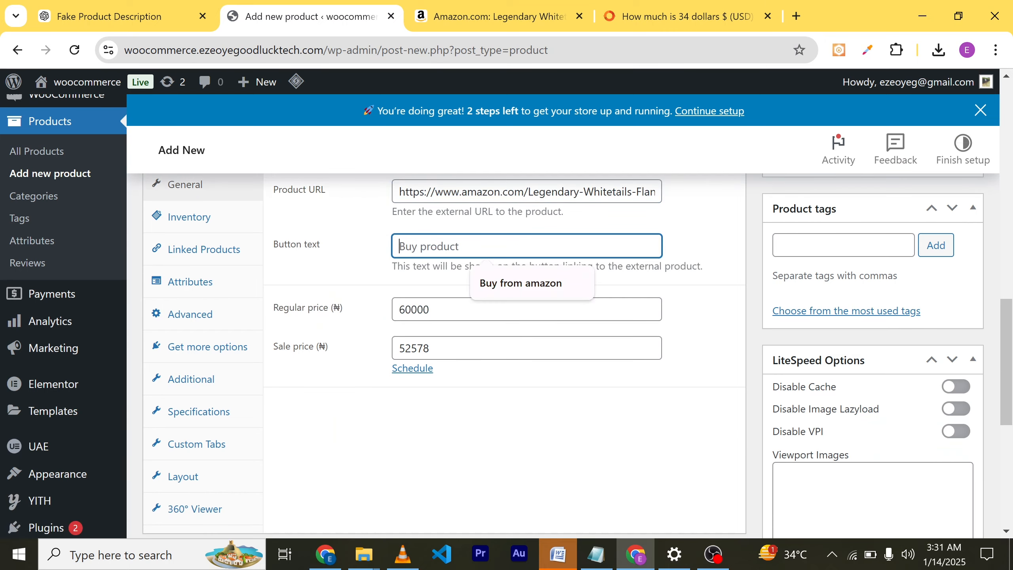
{"action": "left_click", "coordinate": [520, 287]}
Upload amaxon-1 from the Downloads folder and set it as the product image.
{"action": "scroll", "coordinate": [511, 395], "scroll_direction": "down", "scroll_amount": 10}
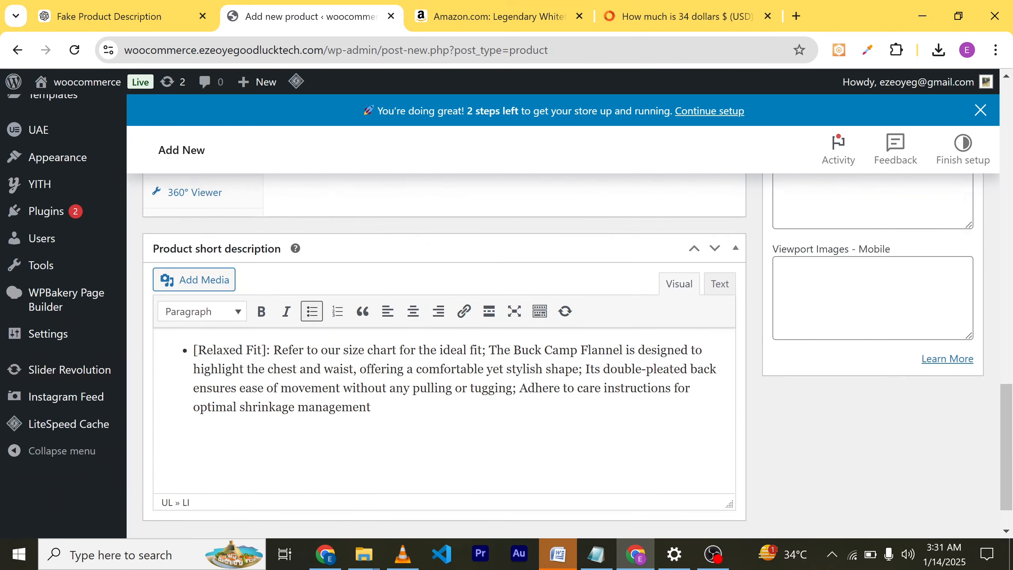
{"action": "scroll", "coordinate": [652, 358], "scroll_direction": "up", "scroll_amount": 15}
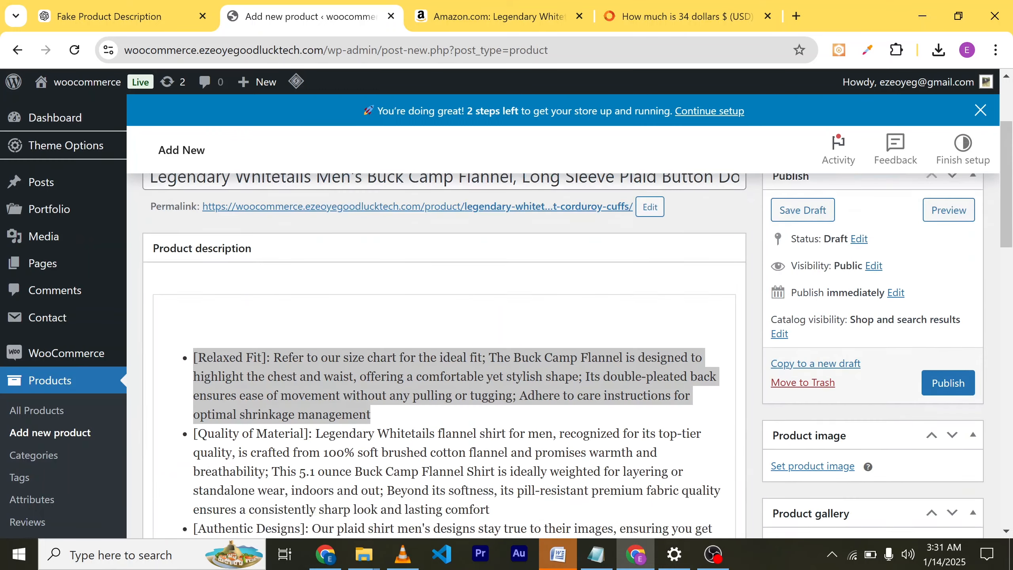
{"action": "scroll", "coordinate": [651, 357], "scroll_direction": "down", "scroll_amount": 5}
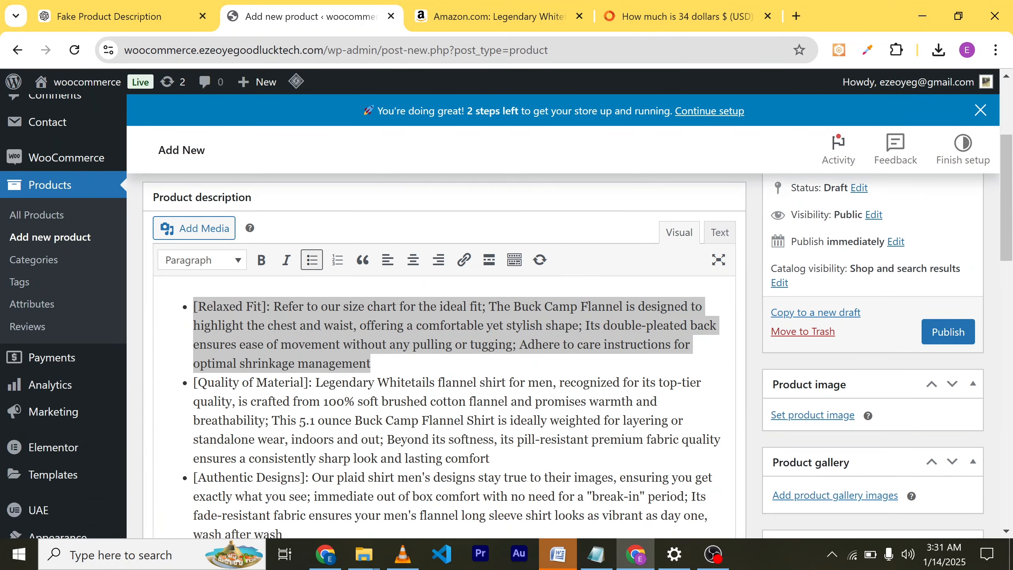
{"action": "scroll", "coordinate": [790, 376], "scroll_direction": "down", "scroll_amount": 1}
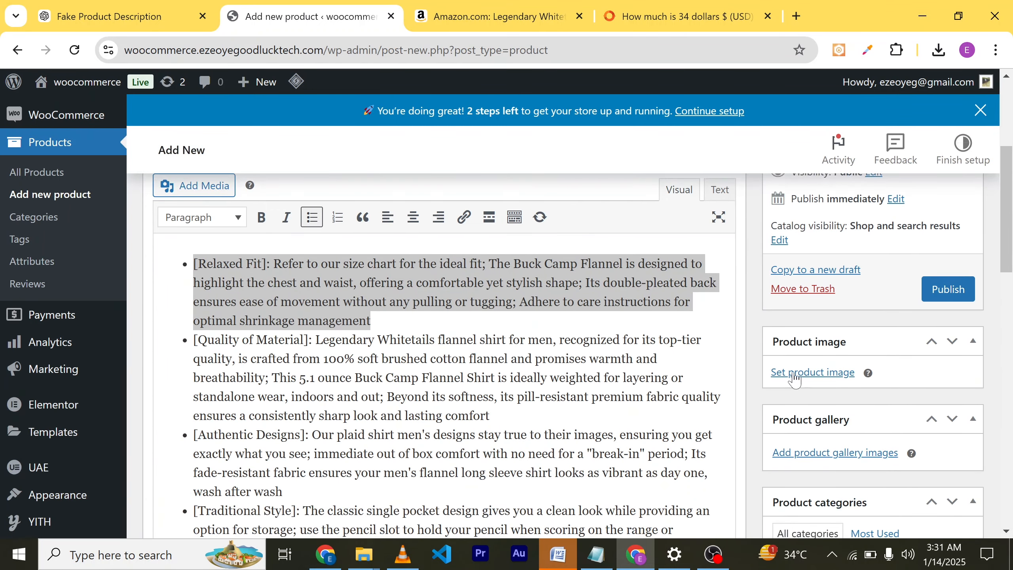
{"action": "left_click", "coordinate": [826, 374]}
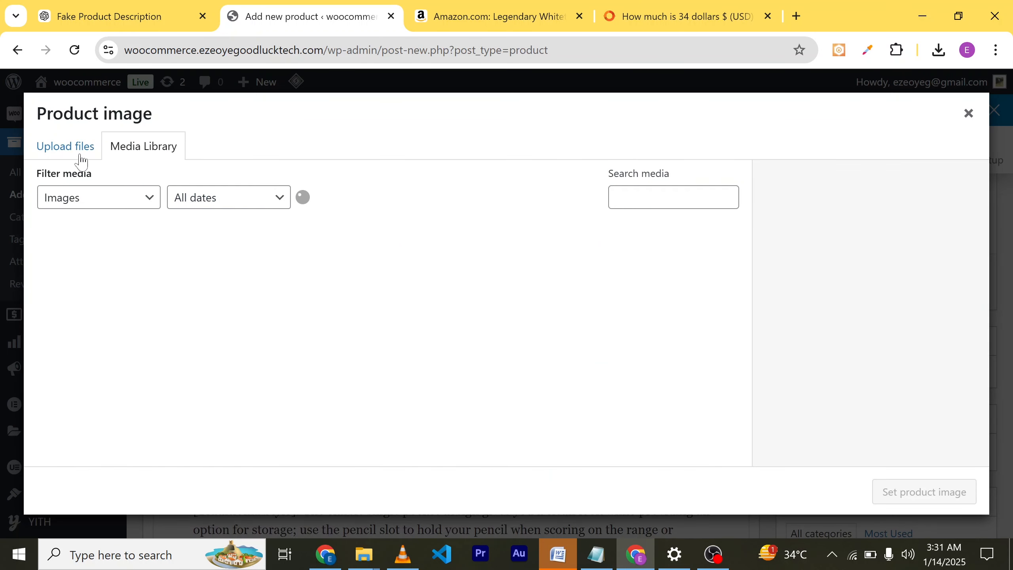
{"action": "left_click", "coordinate": [69, 156]}
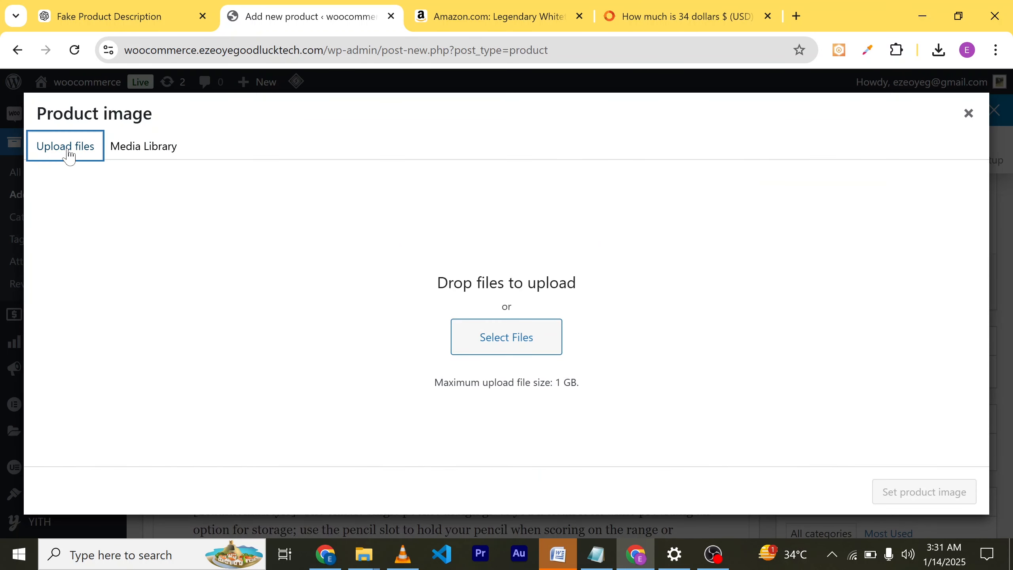
{"action": "left_click", "coordinate": [485, 335]}
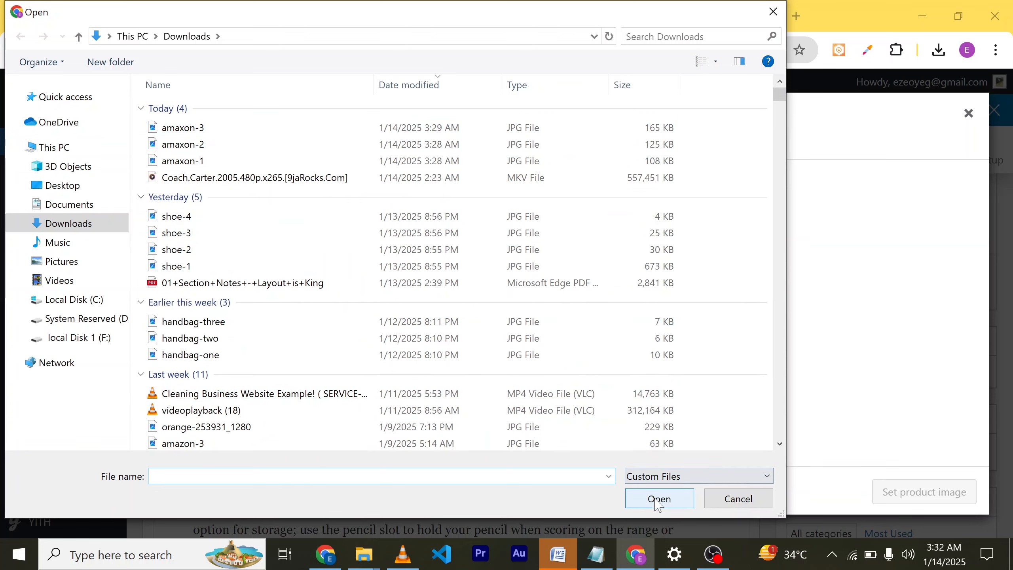
{"action": "left_click", "coordinate": [223, 159]}
{"action": "left_click", "coordinate": [659, 499]}
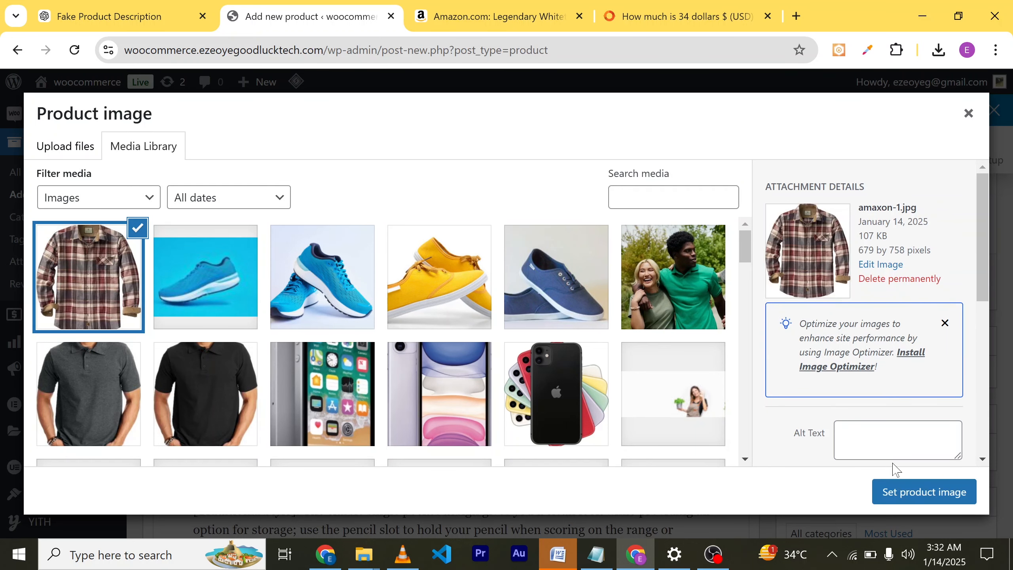
{"action": "left_click", "coordinate": [906, 496]}
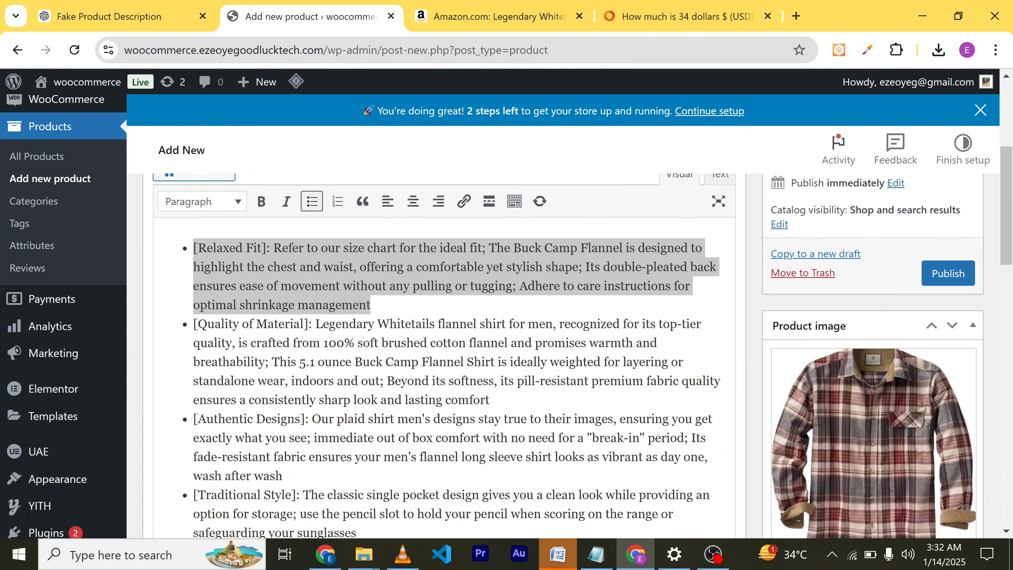
Assign the product to the Clothing category under Men, including its Outerwear and Shirts subcategories.
{"action": "scroll", "coordinate": [840, 443], "scroll_direction": "down", "scroll_amount": 6}
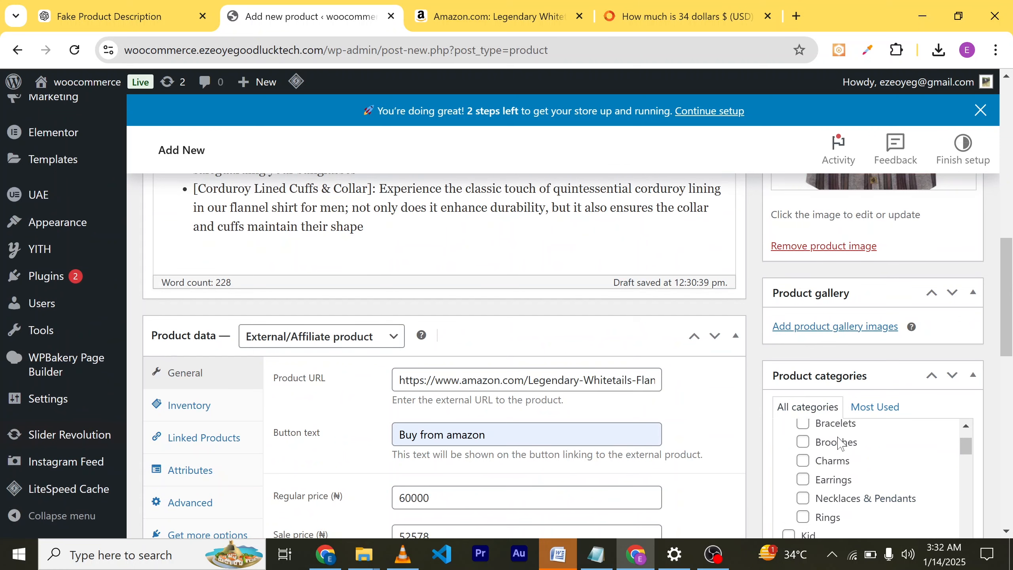
{"action": "scroll", "coordinate": [840, 443], "scroll_direction": "down", "scroll_amount": 1}
{"action": "scroll", "coordinate": [821, 352], "scroll_direction": "down", "scroll_amount": 4}
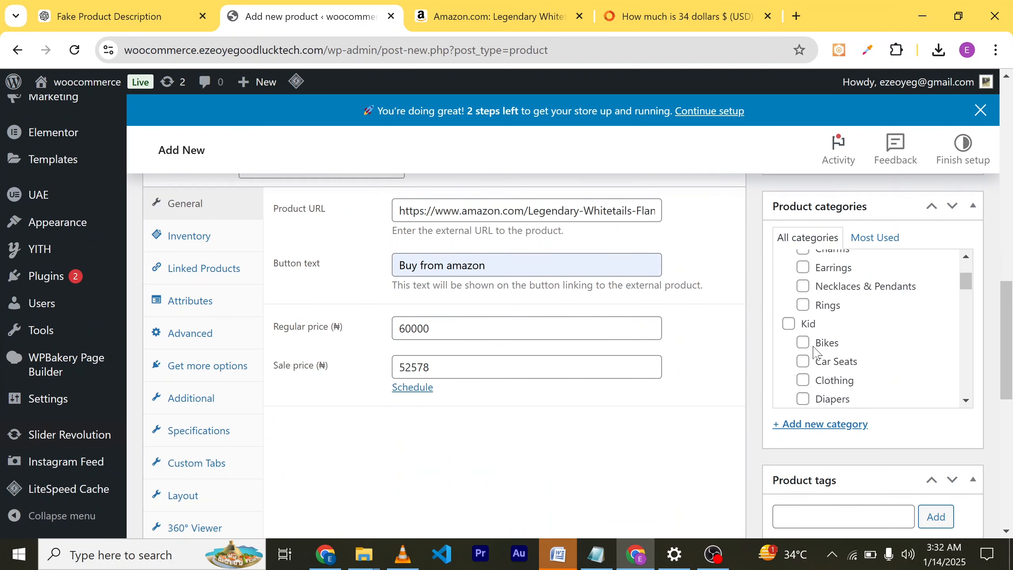
{"action": "scroll", "coordinate": [818, 355], "scroll_direction": "up", "scroll_amount": 5}
{"action": "scroll", "coordinate": [814, 353], "scroll_direction": "down", "scroll_amount": 6}
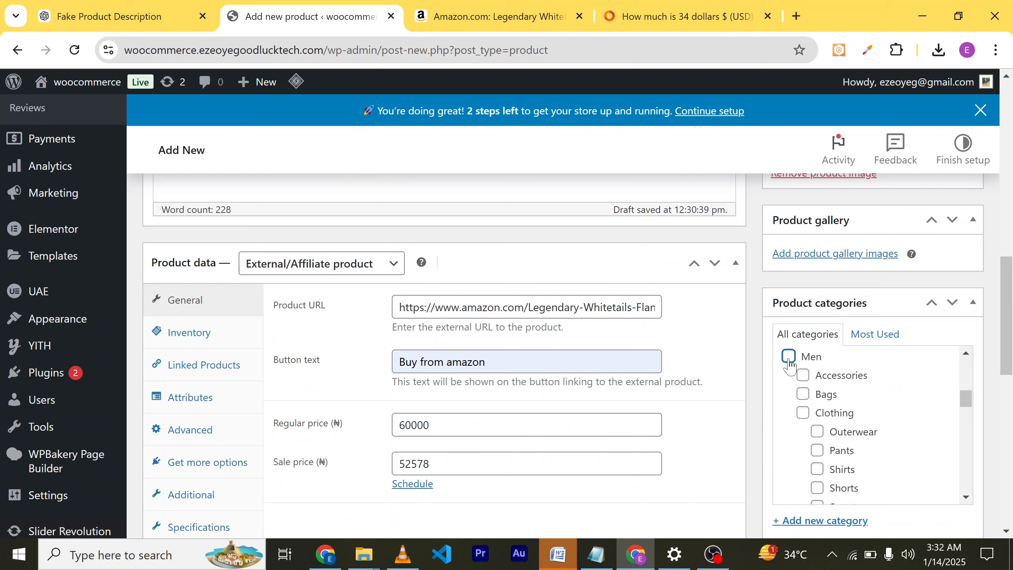
{"action": "scroll", "coordinate": [840, 427], "scroll_direction": "down", "scroll_amount": 1}
{"action": "left_click", "coordinate": [804, 385]}
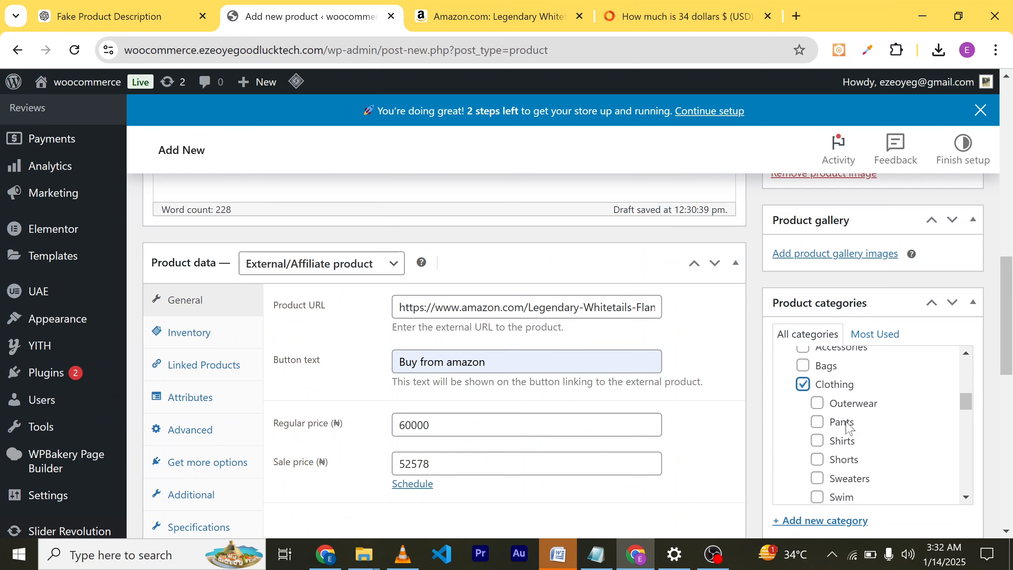
{"action": "left_click", "coordinate": [818, 403]}
{"action": "left_click", "coordinate": [818, 442]}
Add the product tags clothing, fashion, Dresses and T-shirt from the most used tags.
{"action": "scroll", "coordinate": [822, 463], "scroll_direction": "down", "scroll_amount": 5}
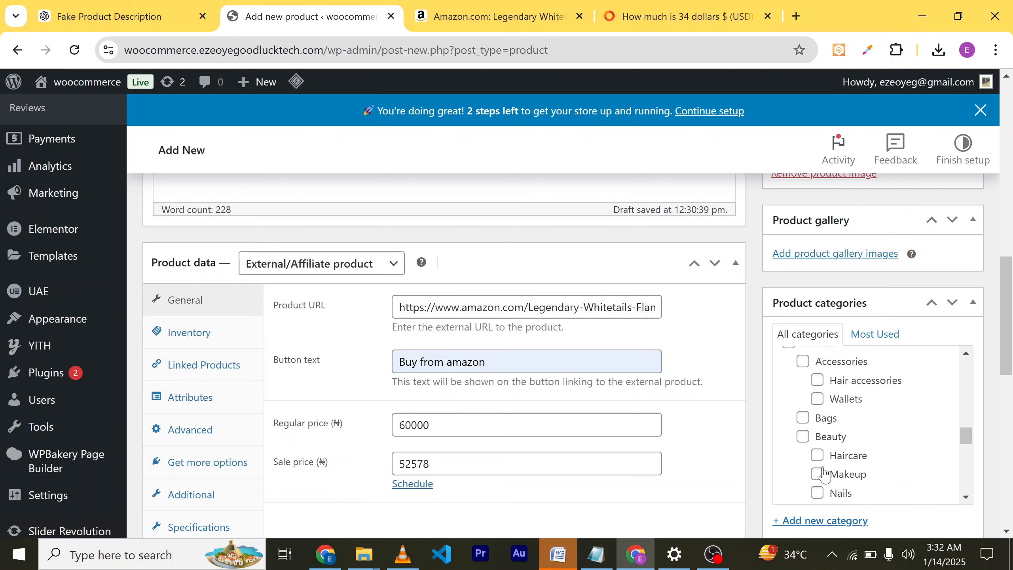
{"action": "scroll", "coordinate": [763, 465], "scroll_direction": "down", "scroll_amount": 3}
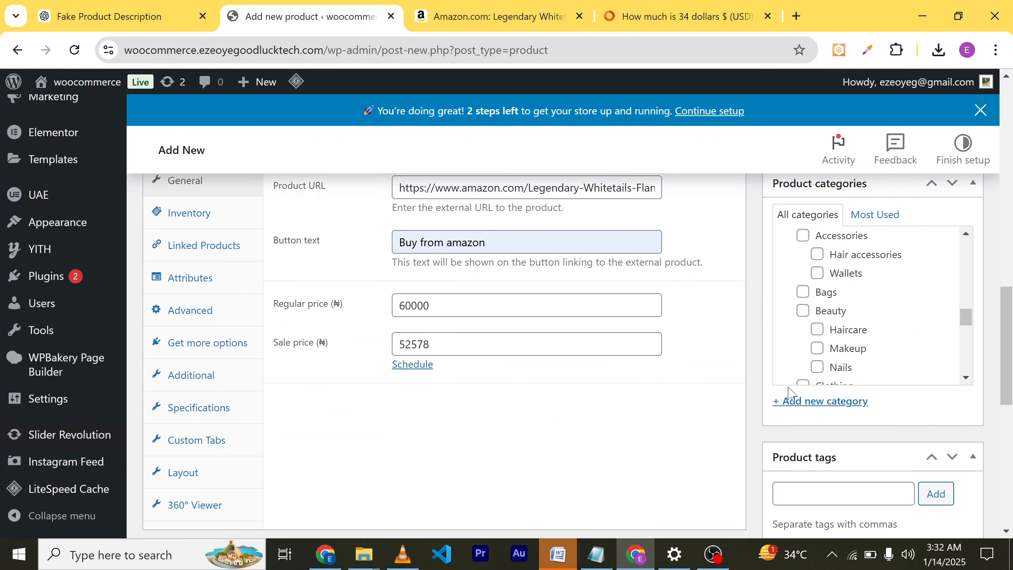
{"action": "scroll", "coordinate": [790, 393], "scroll_direction": "down", "scroll_amount": 2}
{"action": "left_click", "coordinate": [844, 415]}
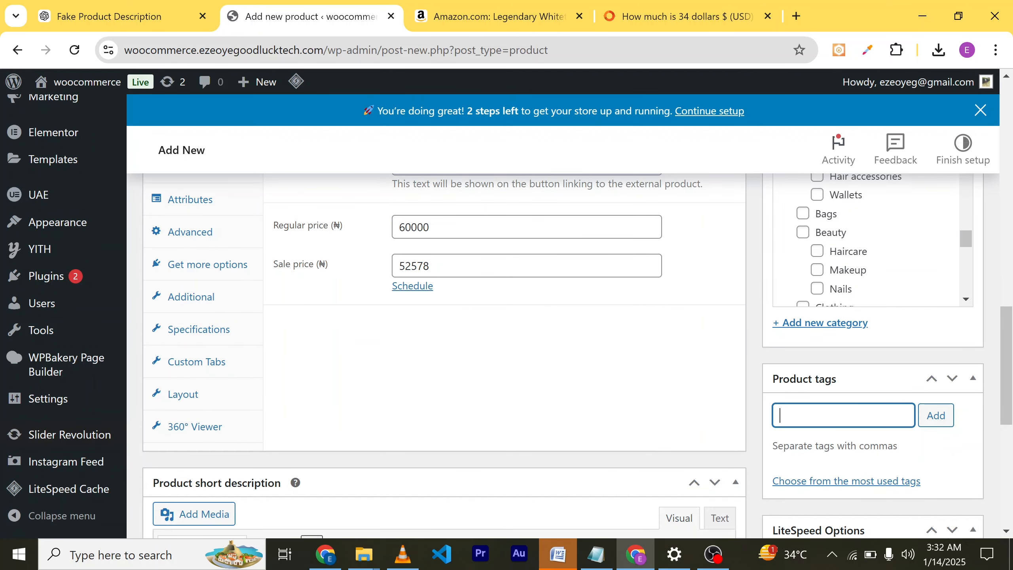
{"action": "left_click", "coordinate": [808, 483]}
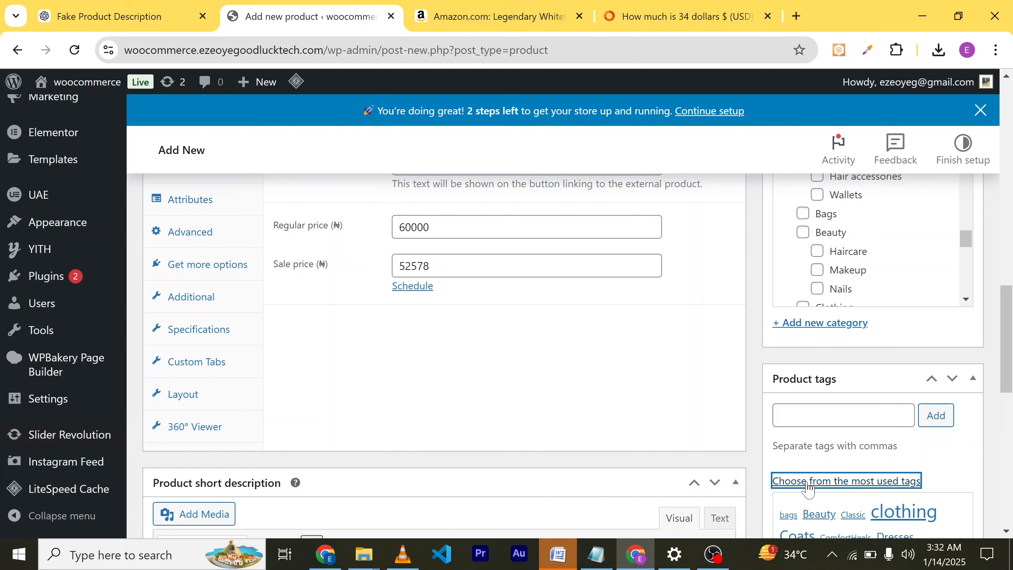
{"action": "scroll", "coordinate": [882, 477], "scroll_direction": "down", "scroll_amount": 2}
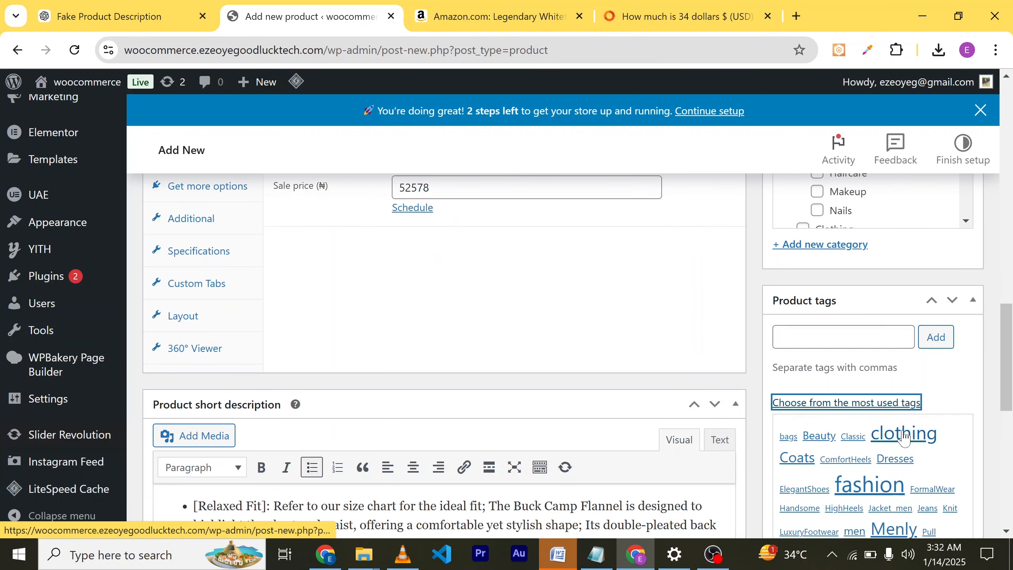
{"action": "left_click", "coordinate": [905, 435]}
{"action": "left_click", "coordinate": [870, 486]}
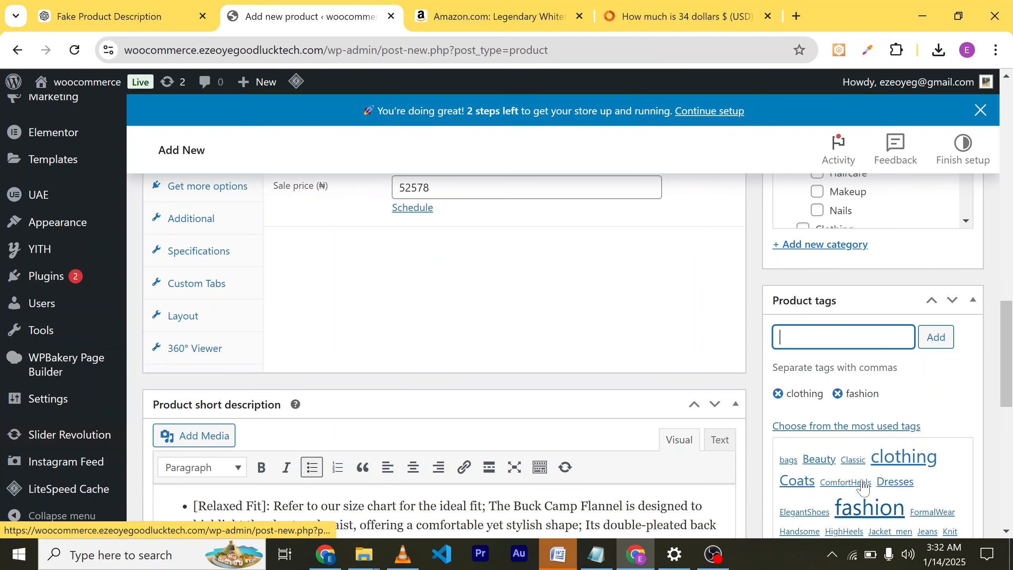
{"action": "scroll", "coordinate": [872, 456], "scroll_direction": "down", "scroll_amount": 3}
{"action": "left_click", "coordinate": [896, 353]}
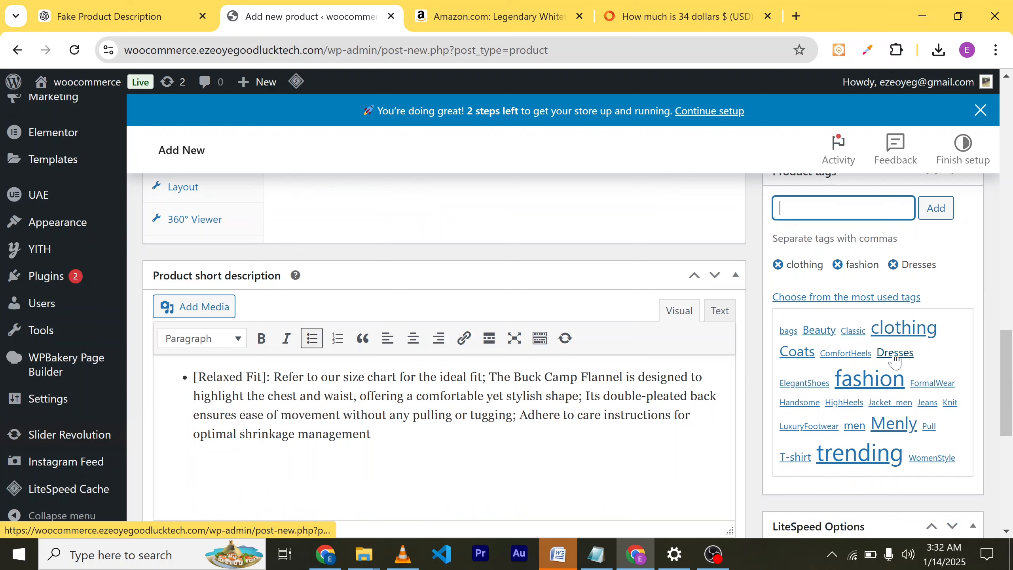
{"action": "left_click", "coordinate": [793, 459]}
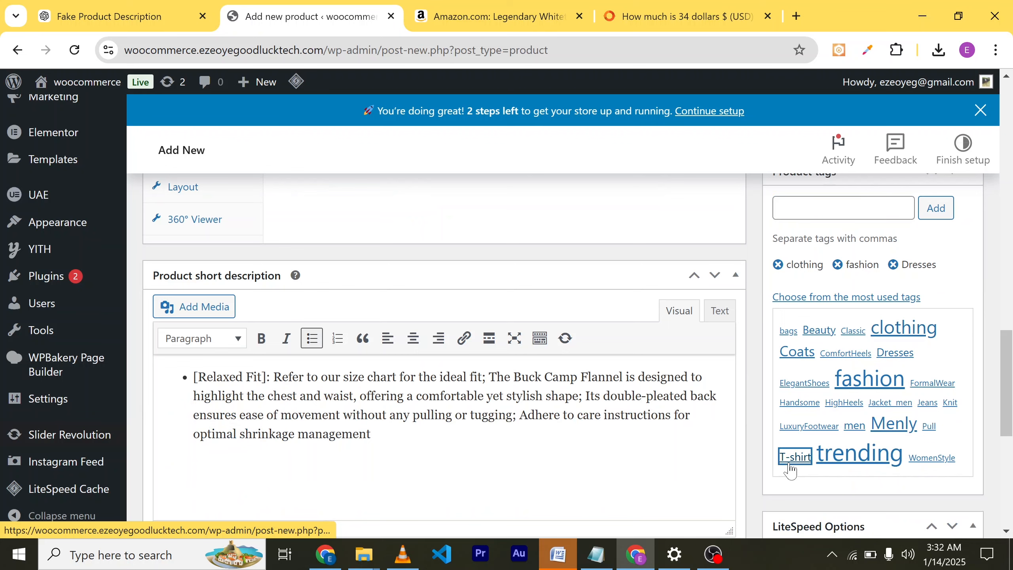
Upload amaxon-2 from the Downloads folder and add it to the product gallery.
{"action": "scroll", "coordinate": [904, 292], "scroll_direction": "up", "scroll_amount": 5}
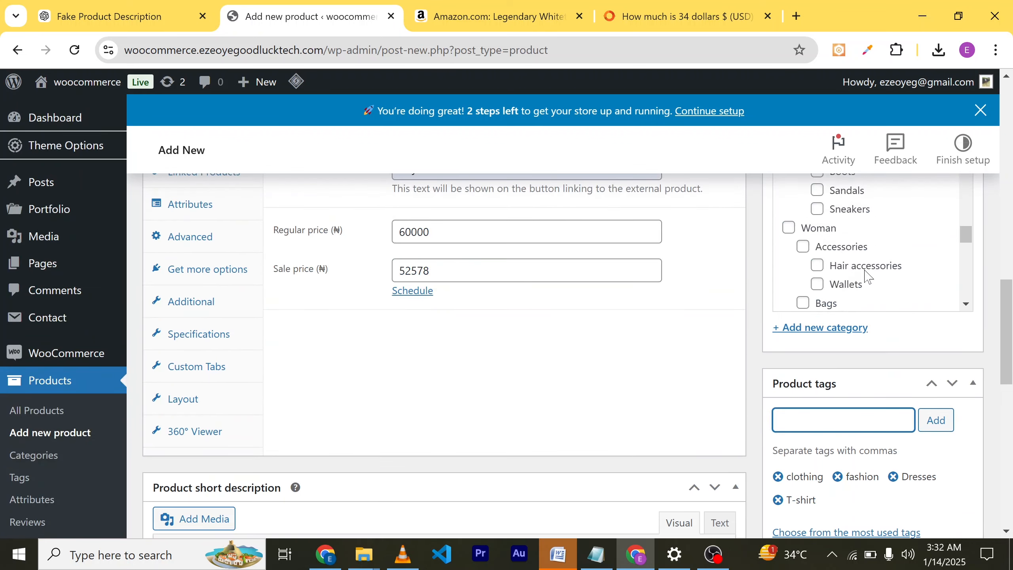
{"action": "scroll", "coordinate": [863, 280], "scroll_direction": "down", "scroll_amount": 3}
{"action": "scroll", "coordinate": [730, 294], "scroll_direction": "up", "scroll_amount": 7}
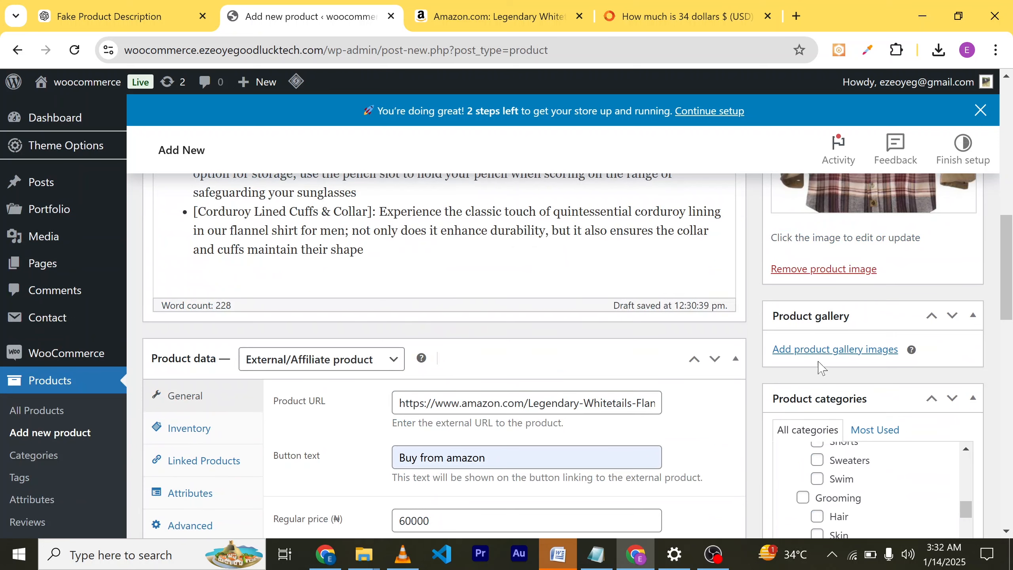
{"action": "left_click", "coordinate": [842, 351]}
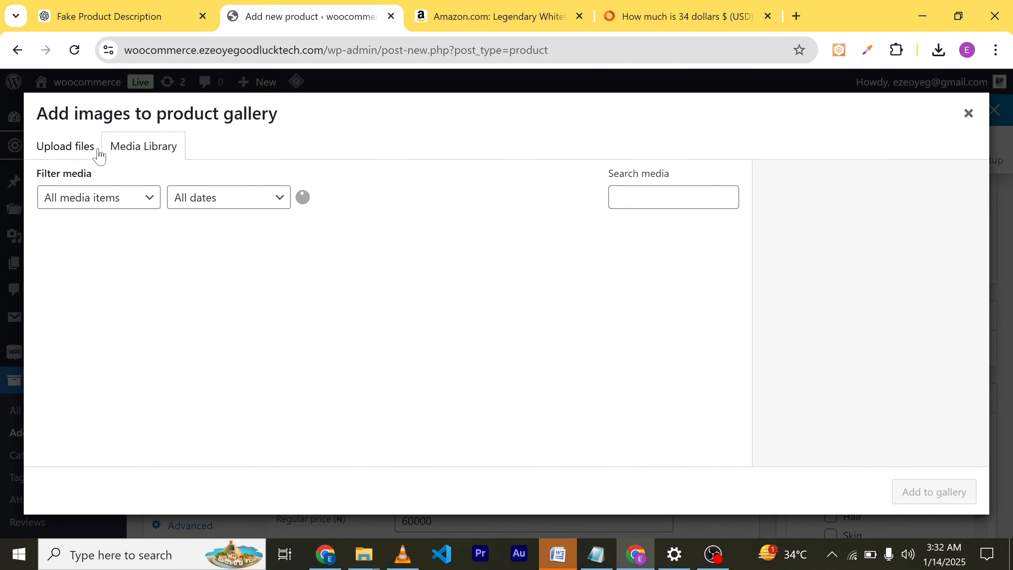
{"action": "left_click", "coordinate": [72, 147]}
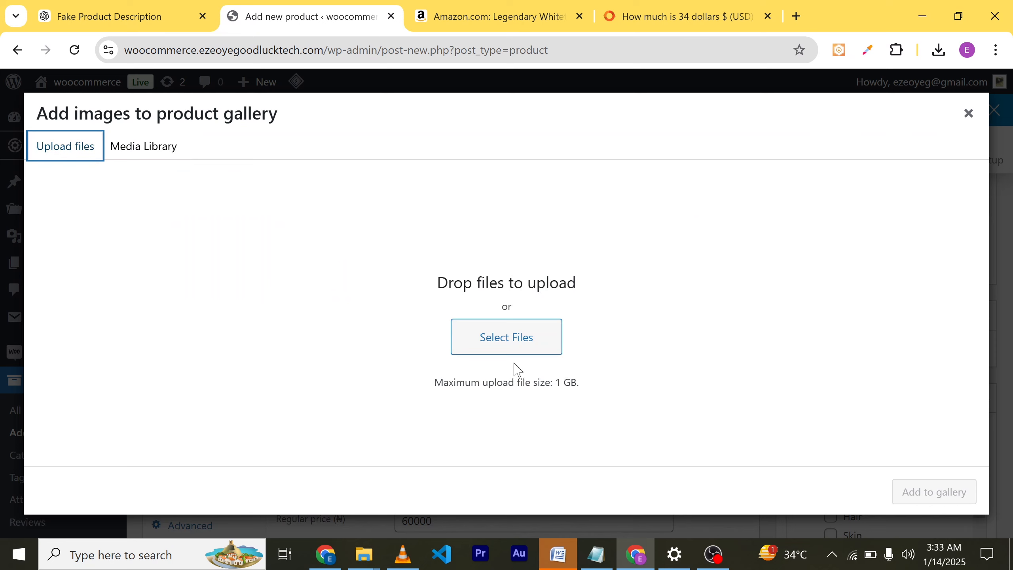
{"action": "left_click", "coordinate": [528, 351]}
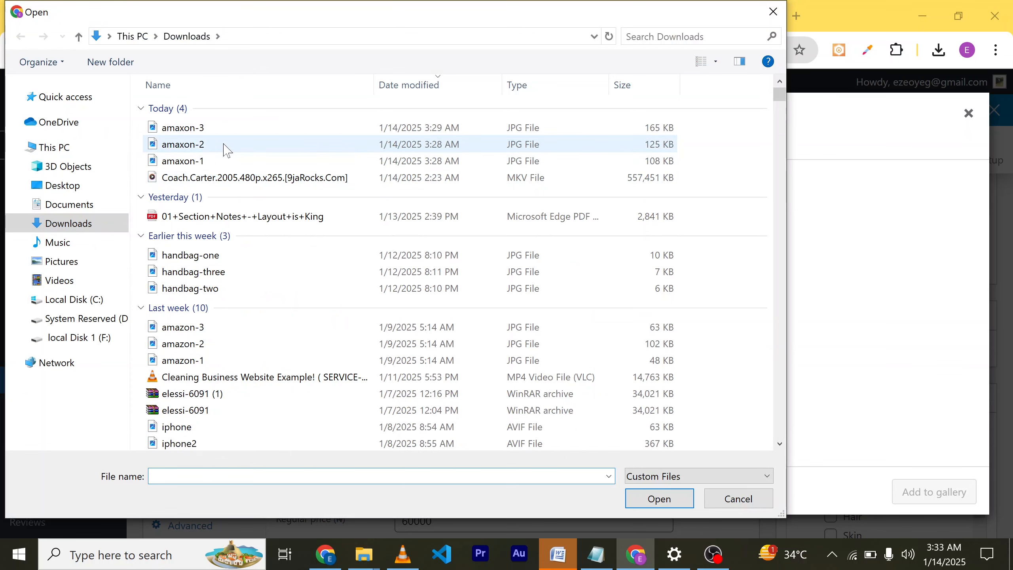
{"action": "left_click", "coordinate": [226, 149]}
{"action": "left_click", "coordinate": [658, 500]}
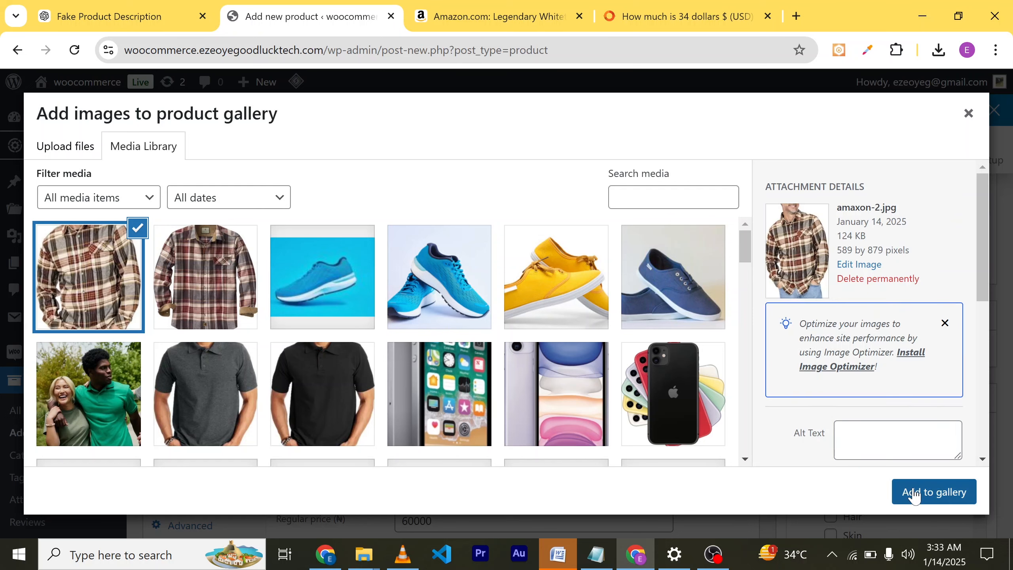
{"action": "left_click", "coordinate": [915, 494]}
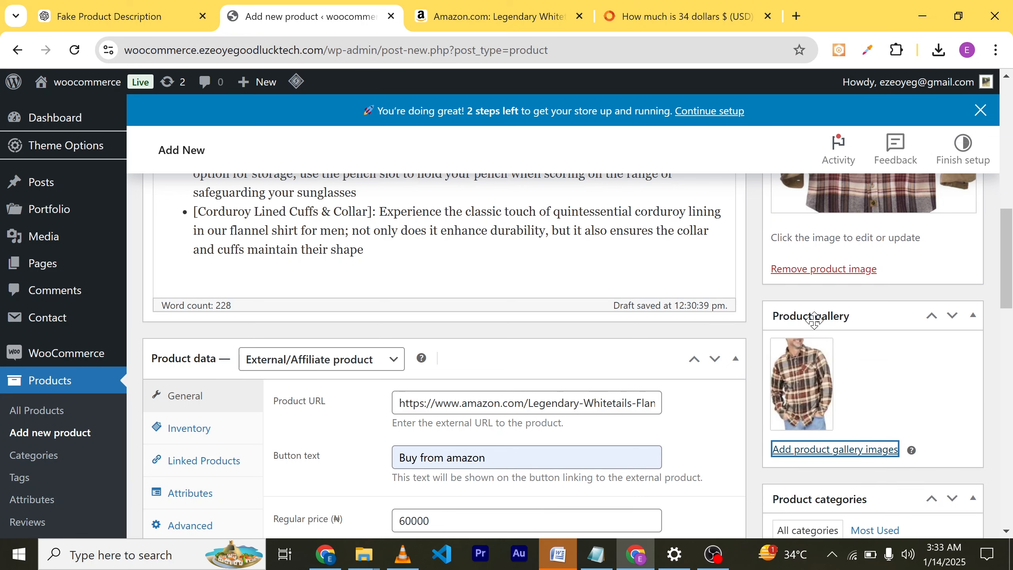
{"action": "scroll", "coordinate": [846, 387], "scroll_direction": "down", "scroll_amount": 2}
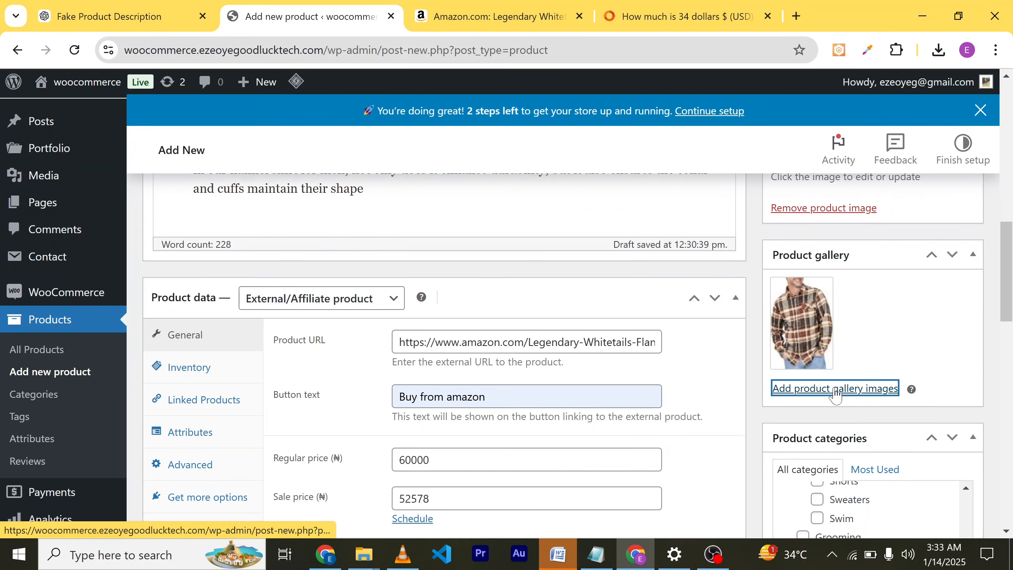
Upload amaxon-3 from the Downloads folder and add it to the product gallery.
{"action": "left_click", "coordinate": [838, 390]}
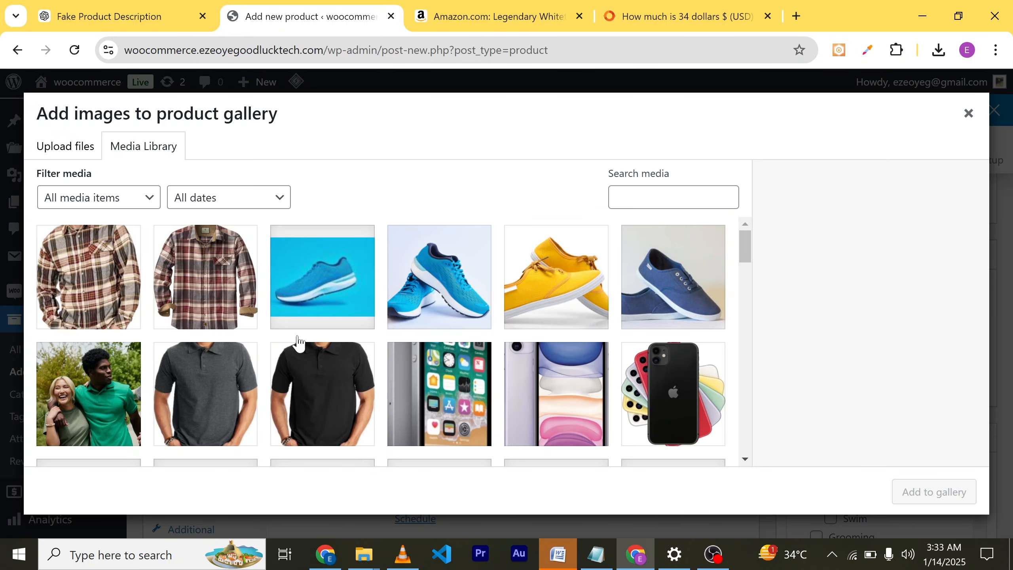
{"action": "left_click", "coordinate": [83, 153]}
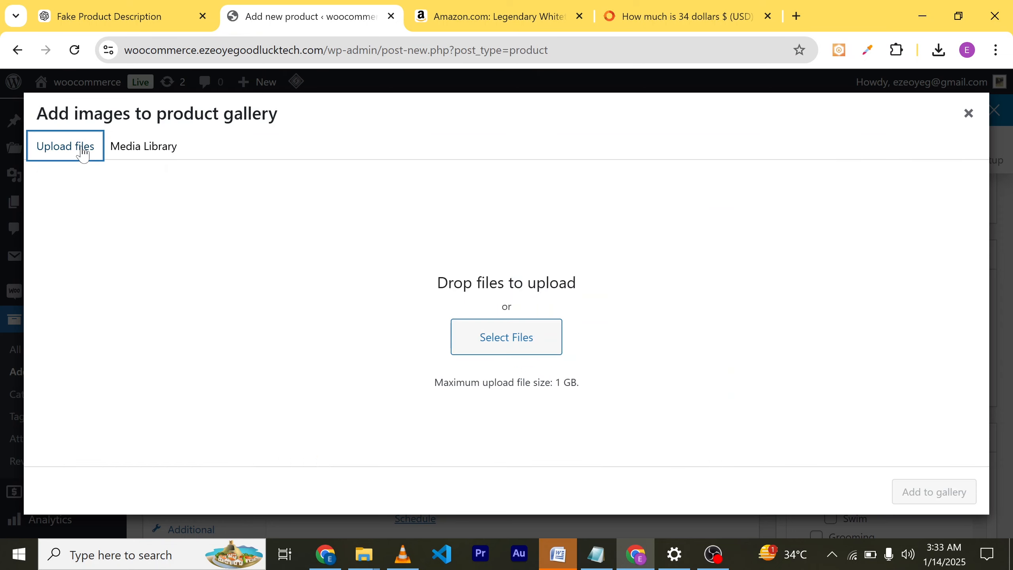
{"action": "left_click", "coordinate": [485, 347]}
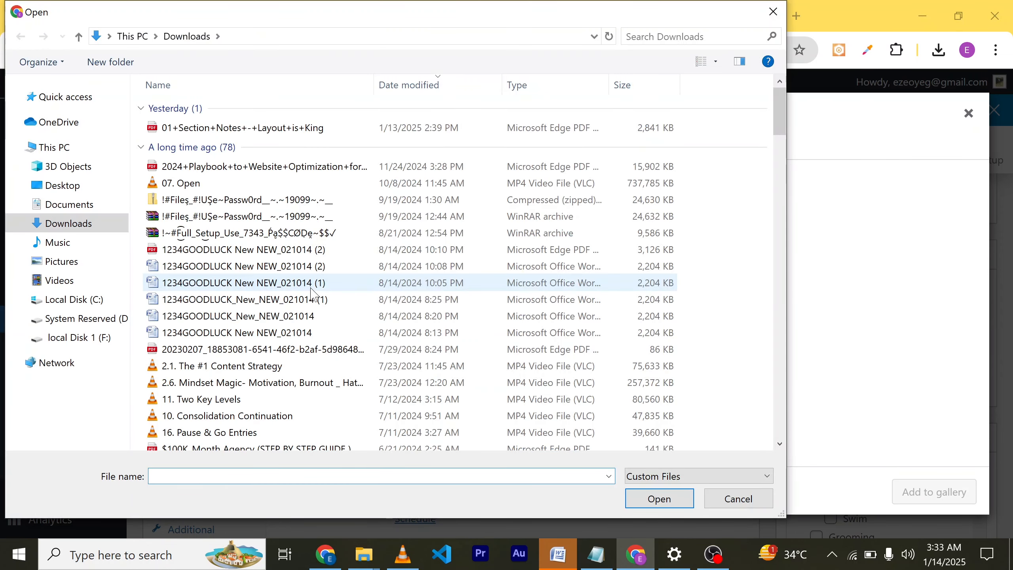
{"action": "left_click", "coordinate": [221, 128]}
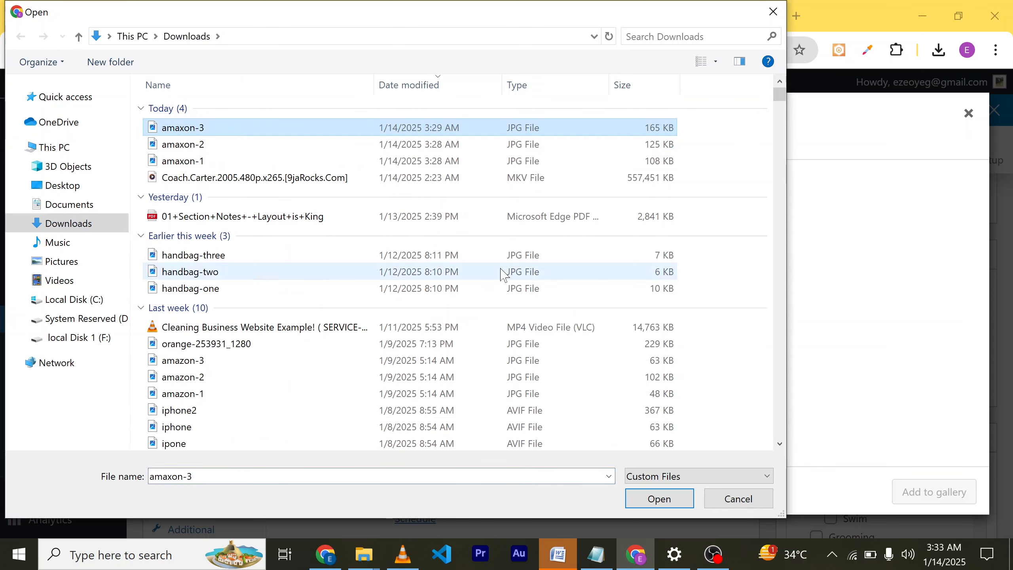
{"action": "left_click", "coordinate": [660, 499]}
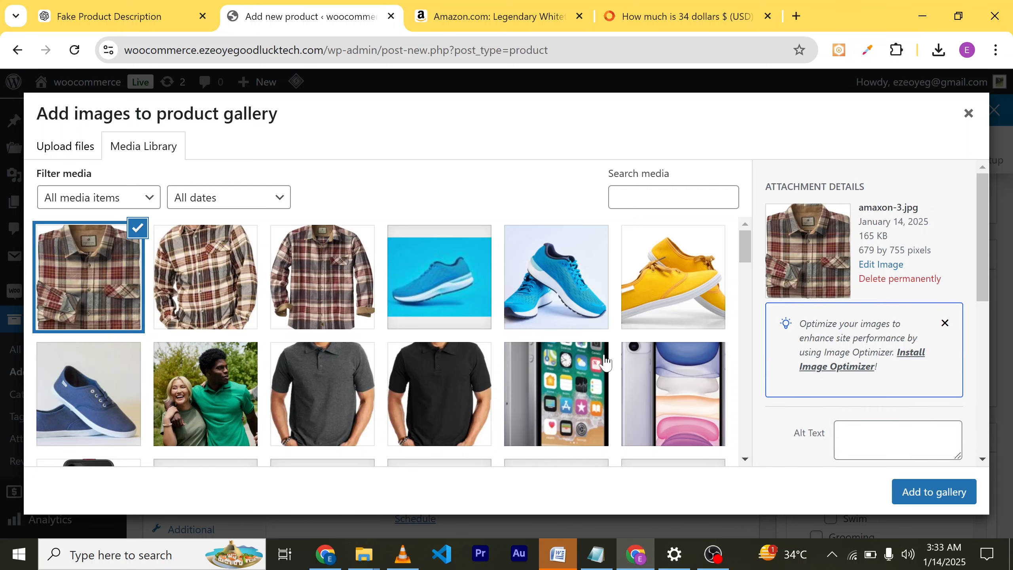
{"action": "left_click", "coordinate": [934, 492]}
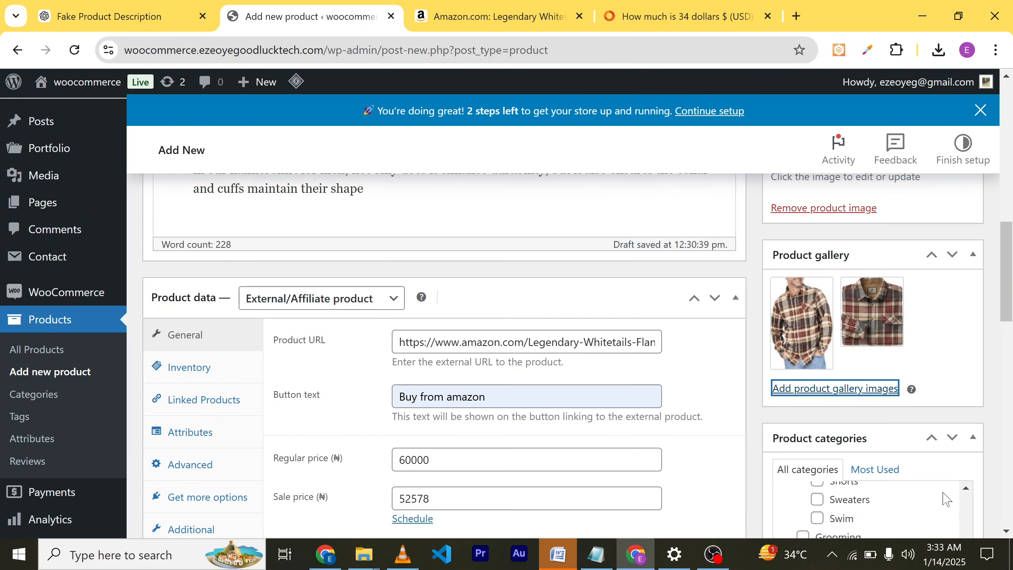
Insert the amaxon-2 image from the media library below the Relaxed Fit bullet in the product short description.
{"action": "scroll", "coordinate": [710, 414], "scroll_direction": "down", "scroll_amount": 10}
{"action": "scroll", "coordinate": [545, 396], "scroll_direction": "down", "scroll_amount": 2}
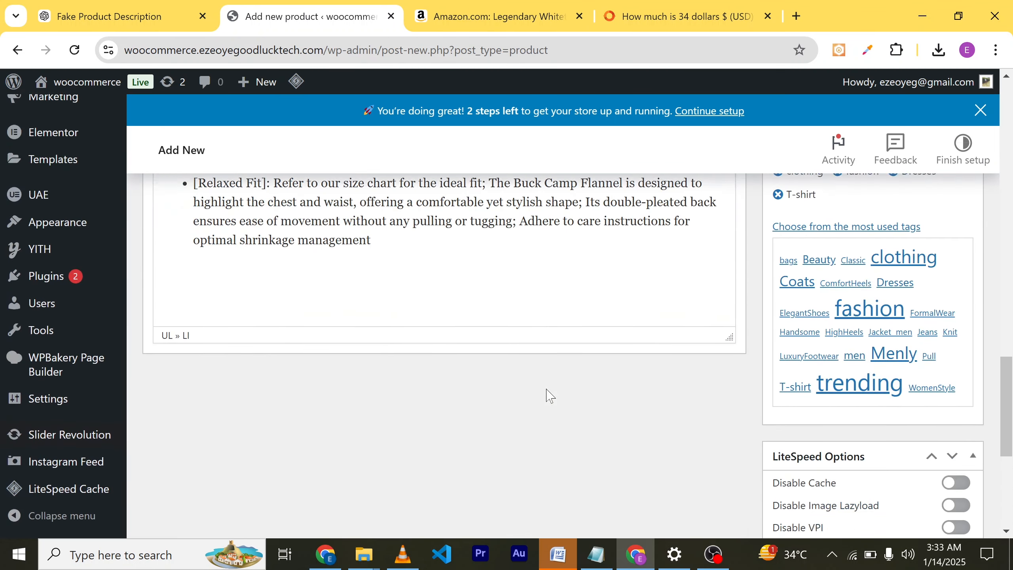
{"action": "scroll", "coordinate": [545, 396], "scroll_direction": "up", "scroll_amount": 2}
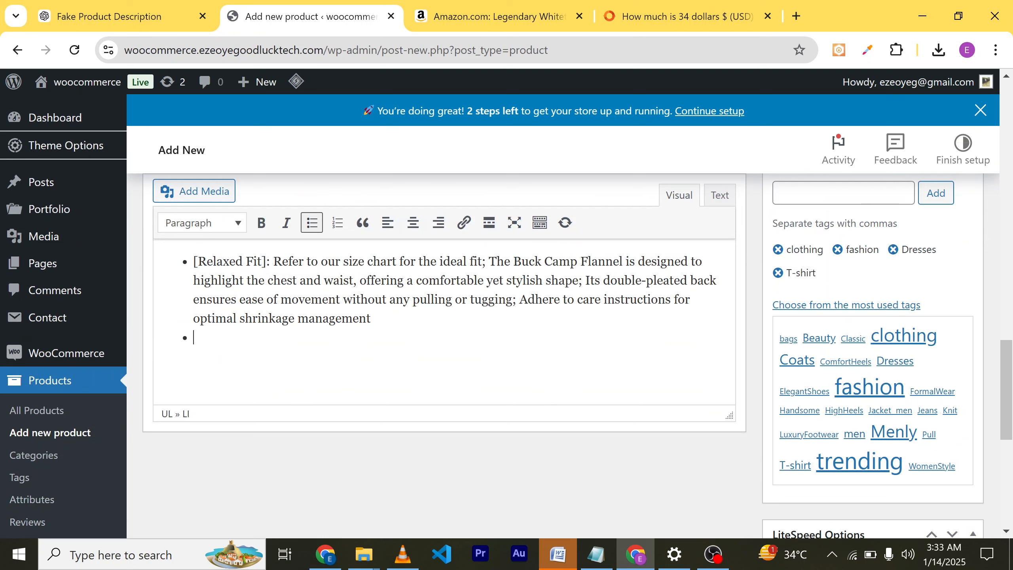
{"action": "left_click", "coordinate": [203, 192]}
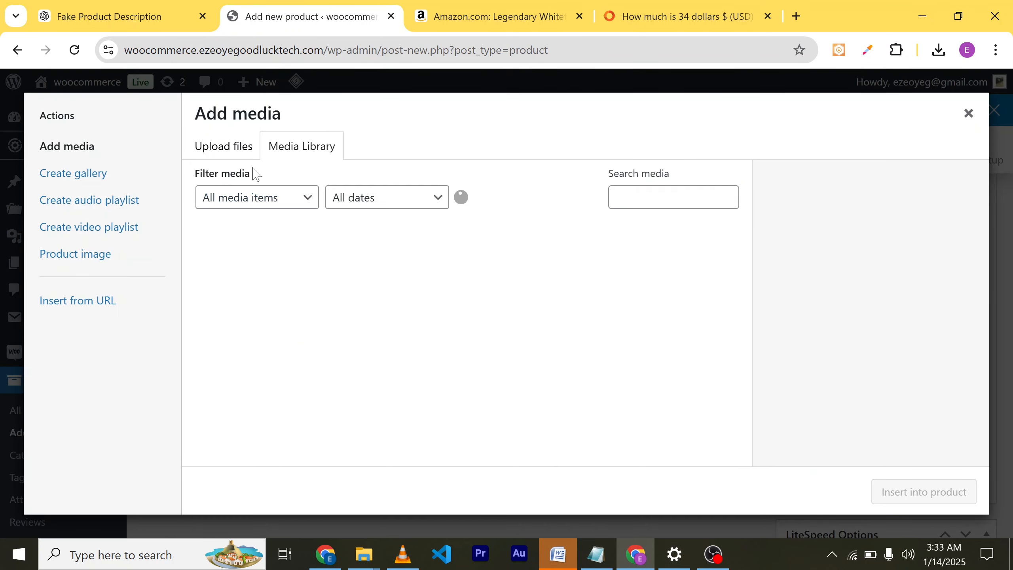
{"action": "left_click", "coordinate": [267, 287]}
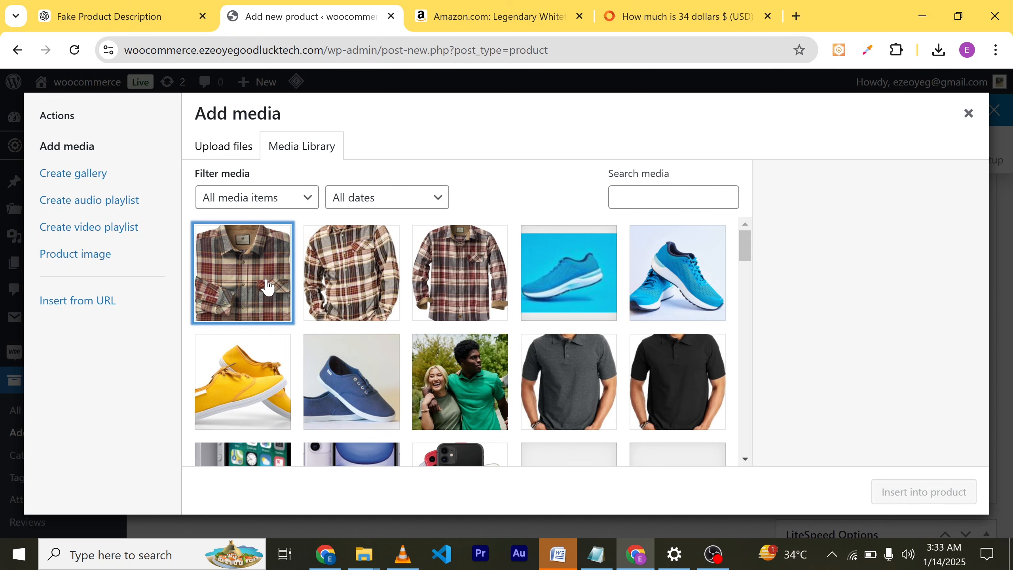
{"action": "left_click", "coordinate": [363, 288]}
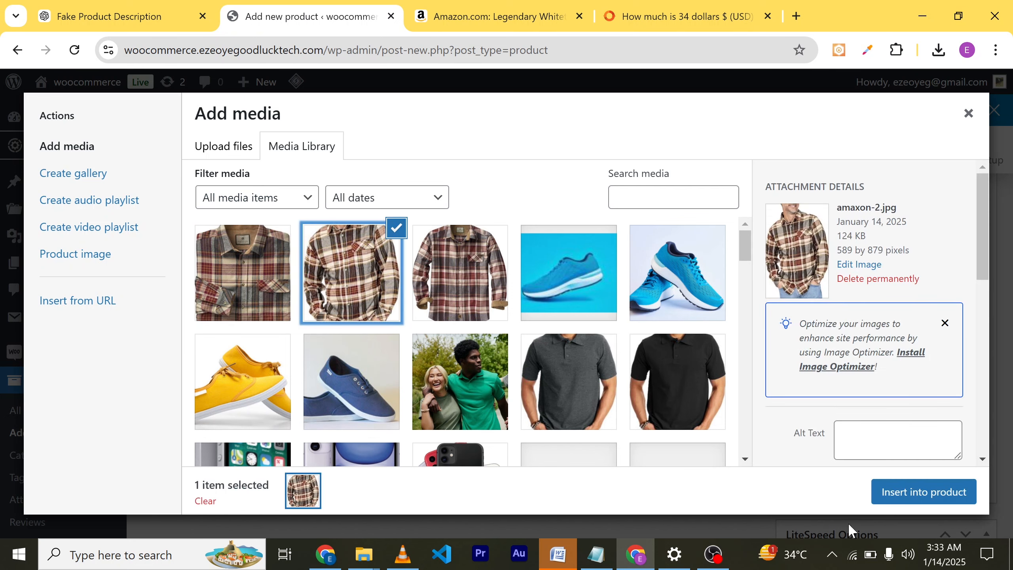
{"action": "left_click", "coordinate": [924, 491]}
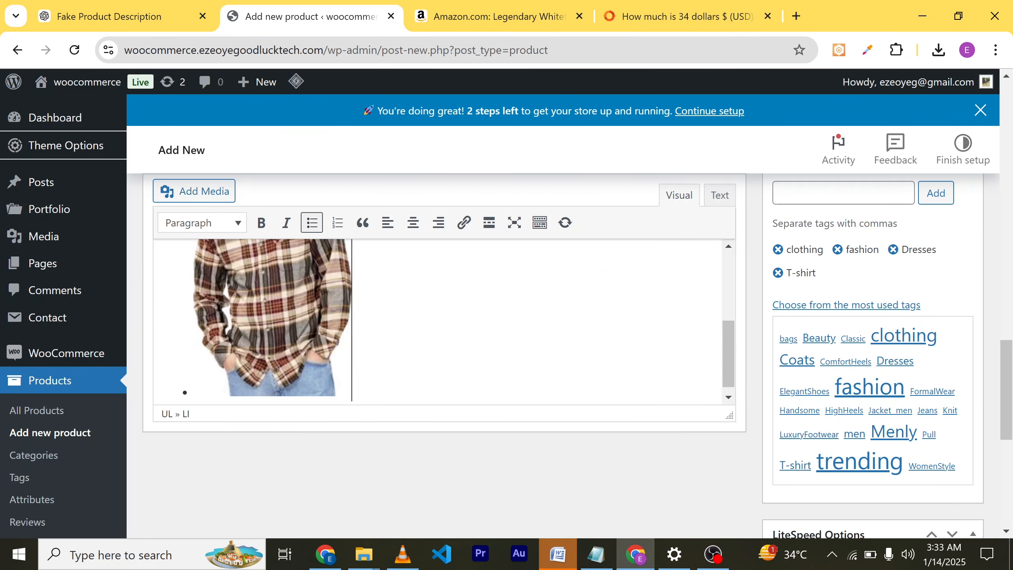
Publish the Legendary Whitetails flannel shirt product.
{"action": "scroll", "coordinate": [720, 378], "scroll_direction": "up", "scroll_amount": 20}
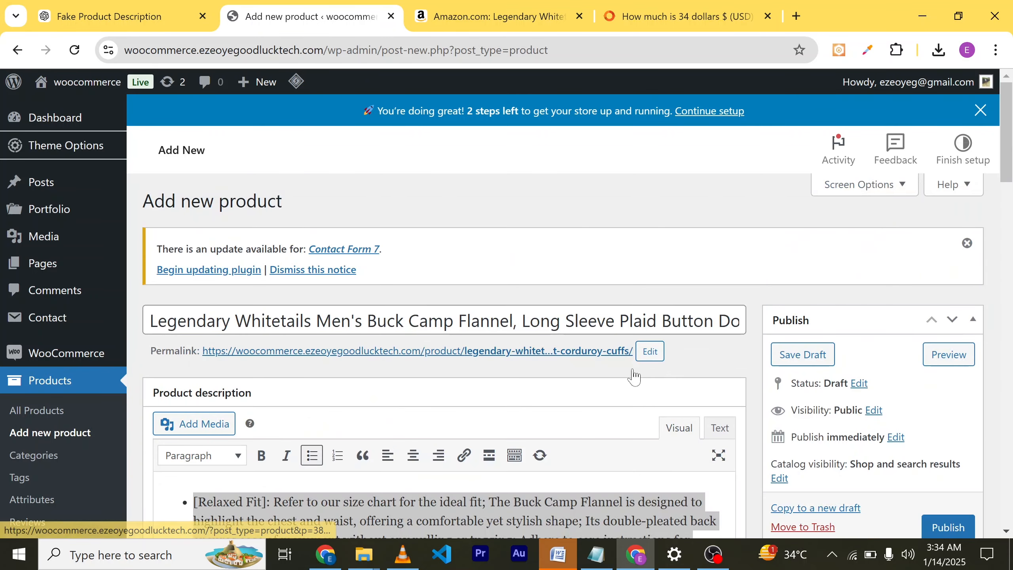
{"action": "scroll", "coordinate": [720, 379], "scroll_direction": "down", "scroll_amount": 3}
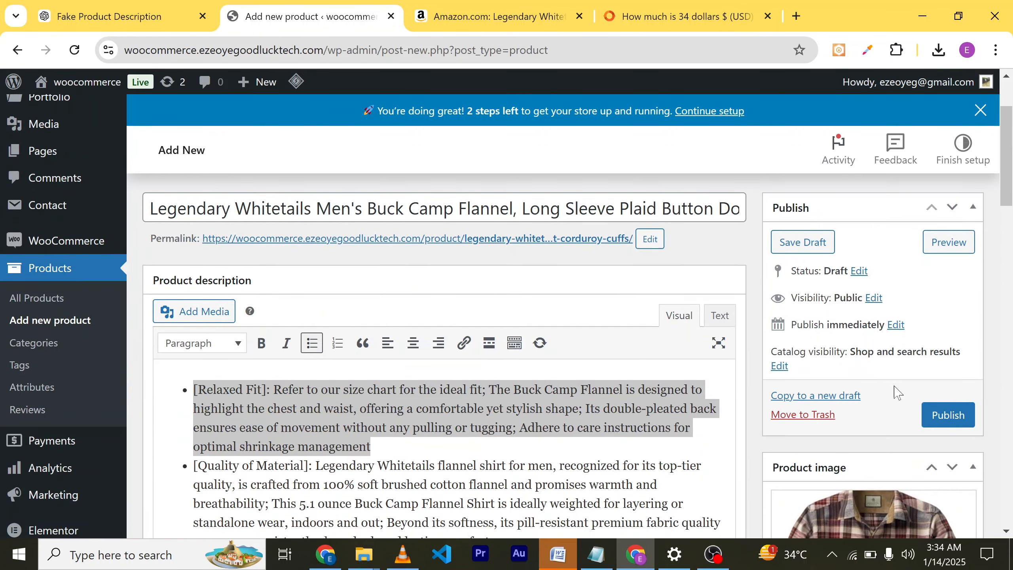
{"action": "left_click", "coordinate": [950, 418]}
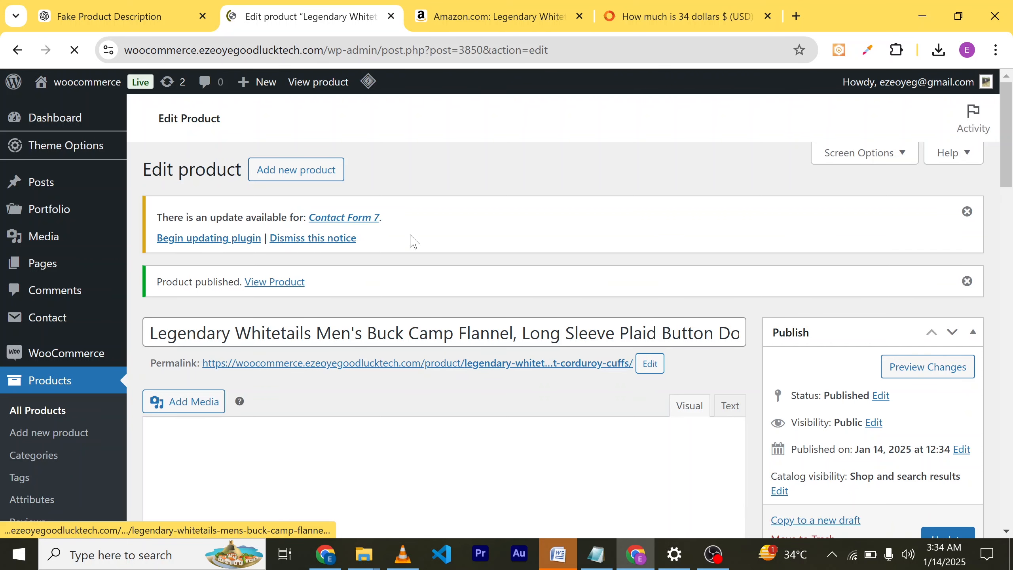
View the published product page and examine its images, prices, short description, Amazon buy button, full description and reviews section.
{"action": "left_click", "coordinate": [273, 288]}
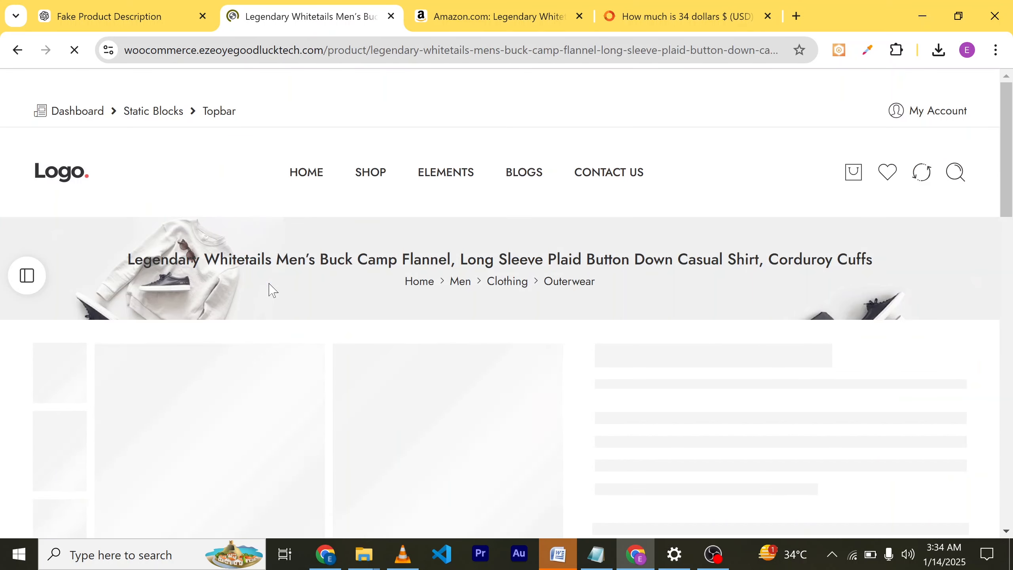
{"action": "scroll", "coordinate": [467, 275], "scroll_direction": "down", "scroll_amount": 5}
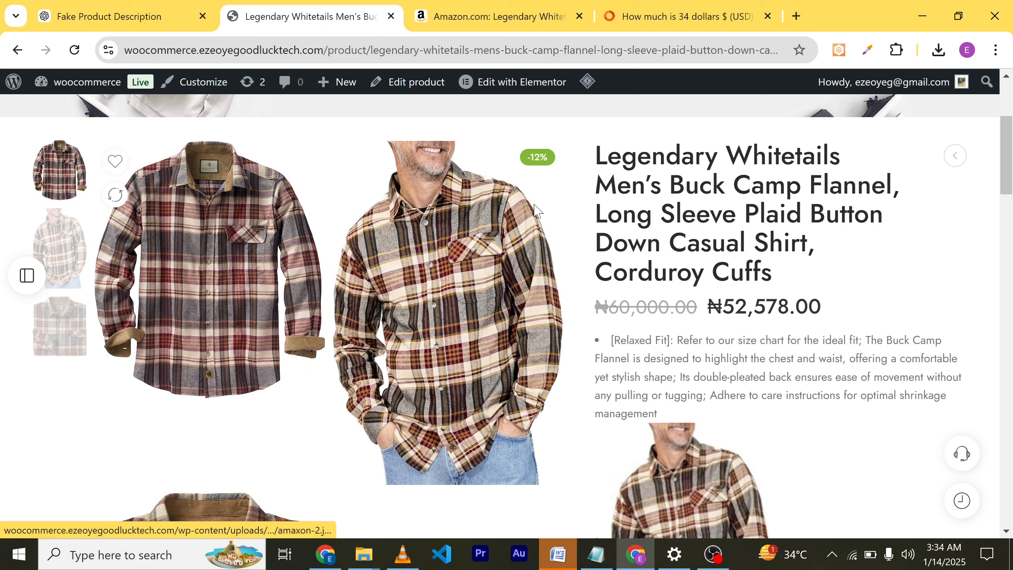
{"action": "scroll", "coordinate": [526, 276], "scroll_direction": "up", "scroll_amount": 1}
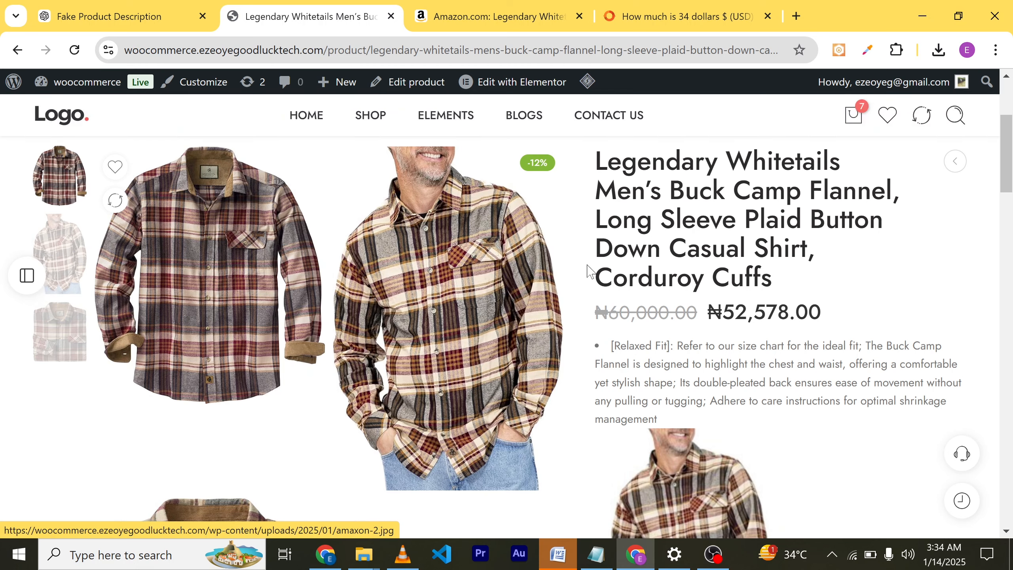
{"action": "scroll", "coordinate": [540, 286], "scroll_direction": "down", "scroll_amount": 3}
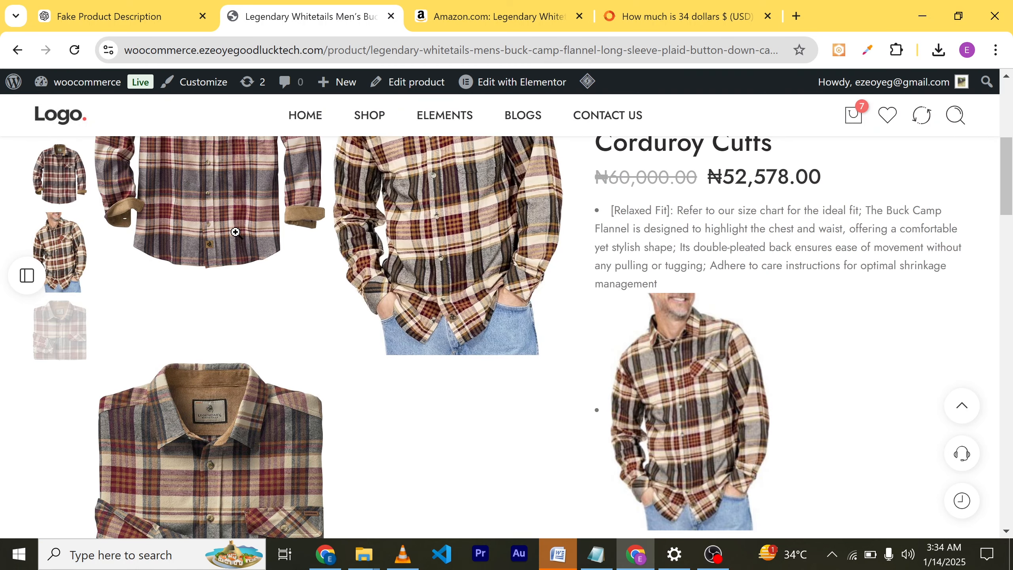
{"action": "scroll", "coordinate": [662, 389], "scroll_direction": "down", "scroll_amount": 5}
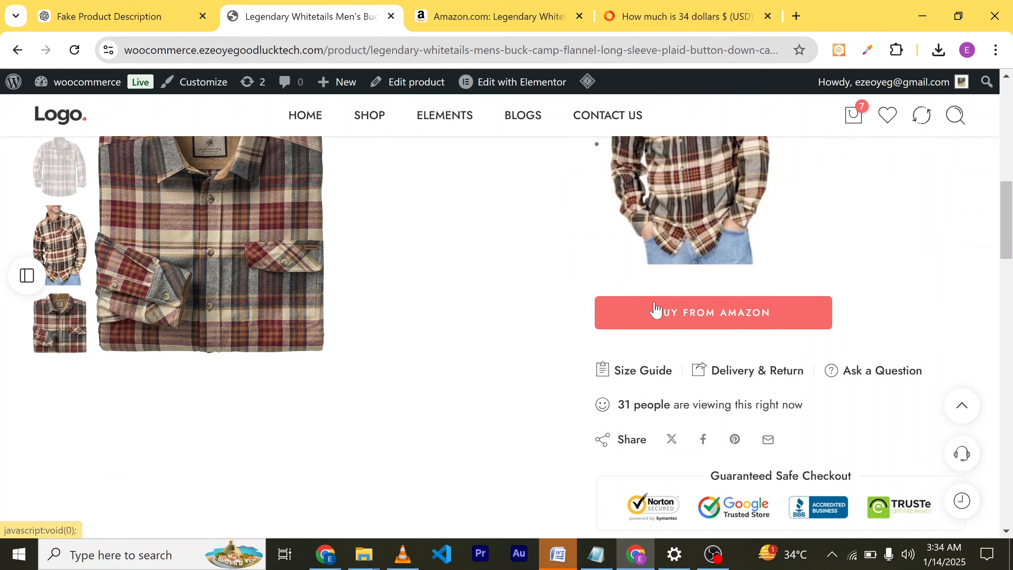
{"action": "scroll", "coordinate": [686, 288], "scroll_direction": "down", "scroll_amount": 4}
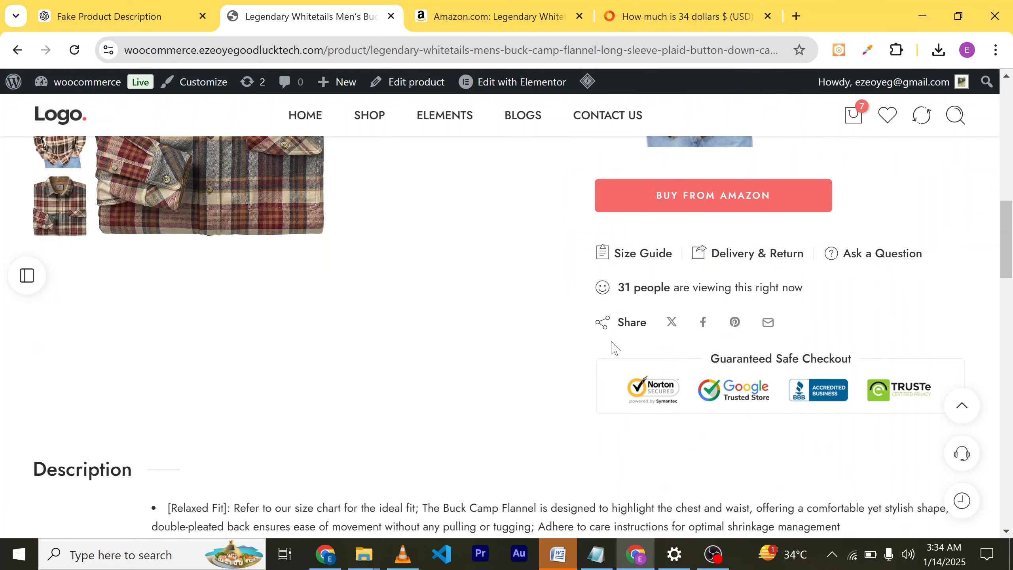
{"action": "scroll", "coordinate": [334, 332], "scroll_direction": "down", "scroll_amount": 4}
{"action": "scroll", "coordinate": [421, 335], "scroll_direction": "up", "scroll_amount": 2}
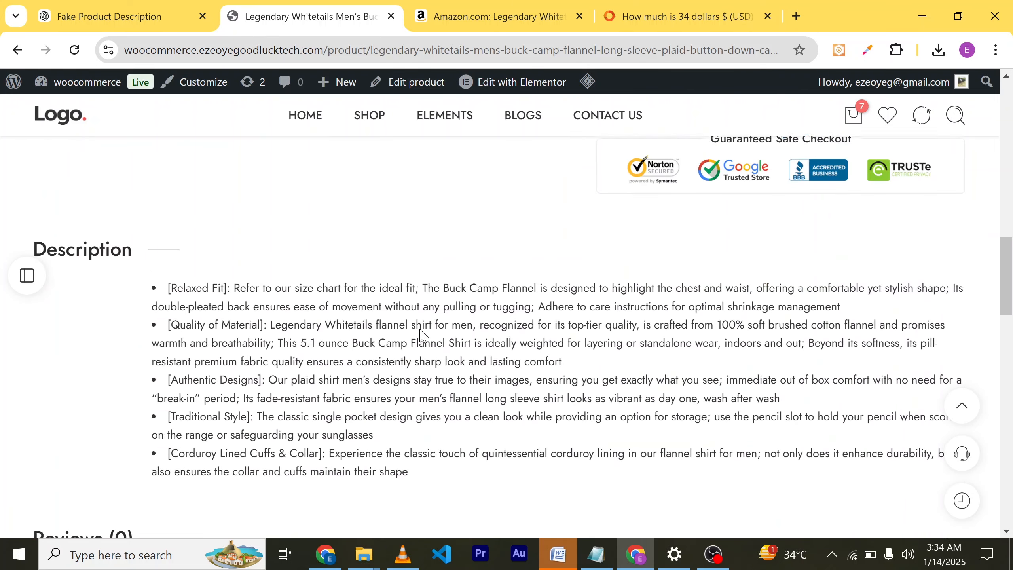
{"action": "scroll", "coordinate": [424, 336], "scroll_direction": "down", "scroll_amount": 2}
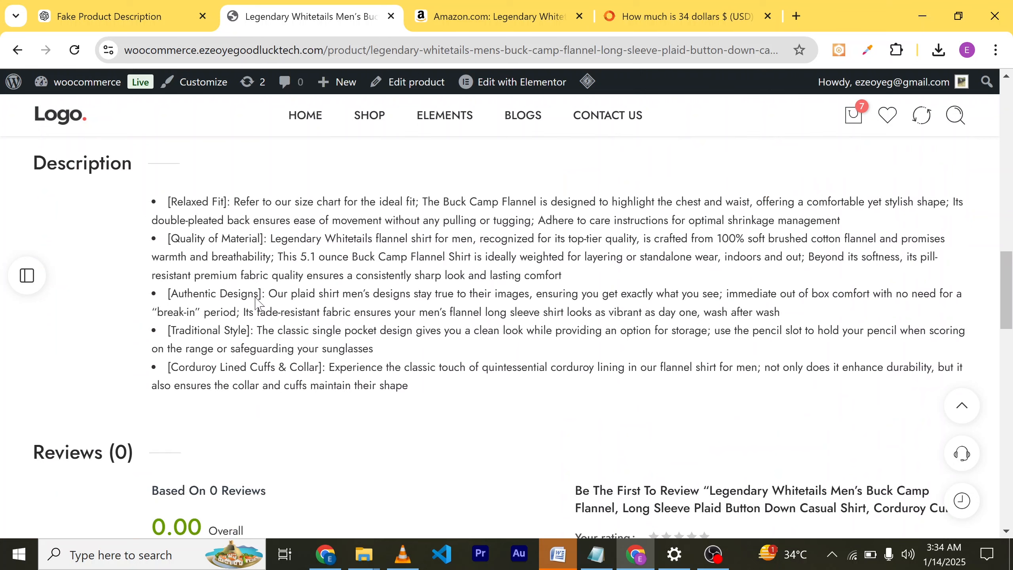
{"action": "scroll", "coordinate": [256, 257], "scroll_direction": "up", "scroll_amount": 2}
{"action": "scroll", "coordinate": [321, 307], "scroll_direction": "down", "scroll_amount": 2}
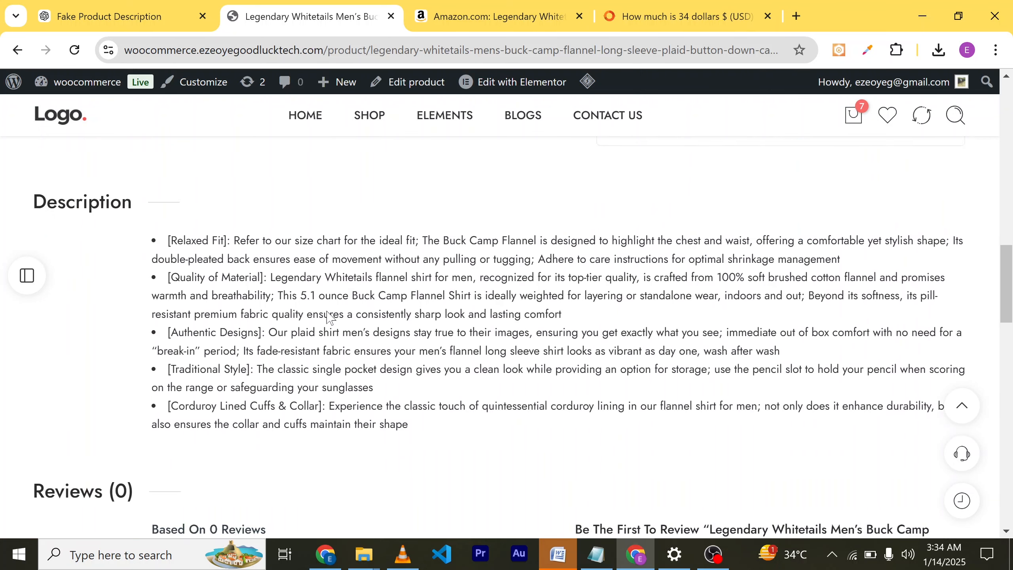
{"action": "scroll", "coordinate": [439, 369], "scroll_direction": "down", "scroll_amount": 6}
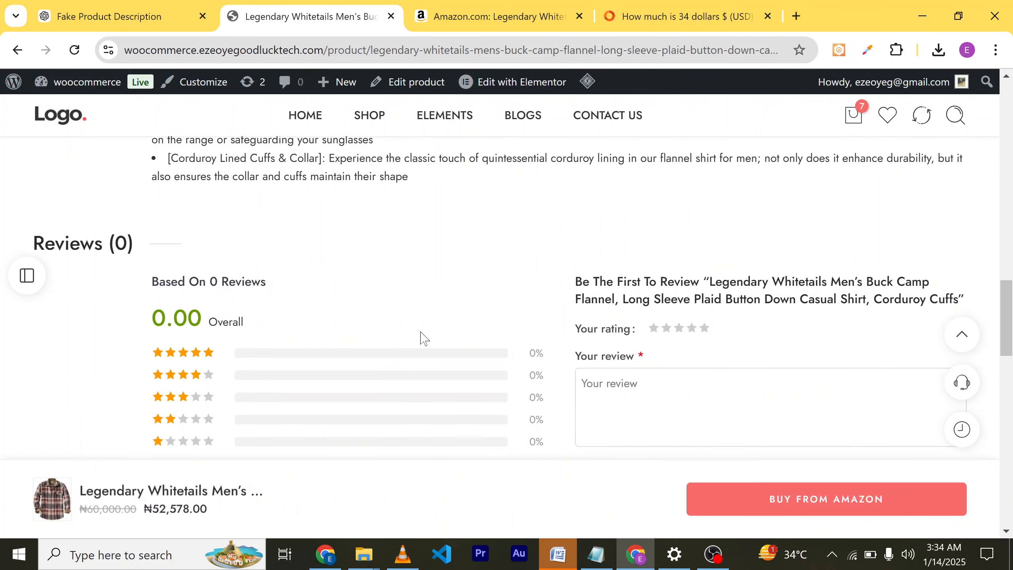
{"action": "scroll", "coordinate": [455, 363], "scroll_direction": "up", "scroll_amount": 7}
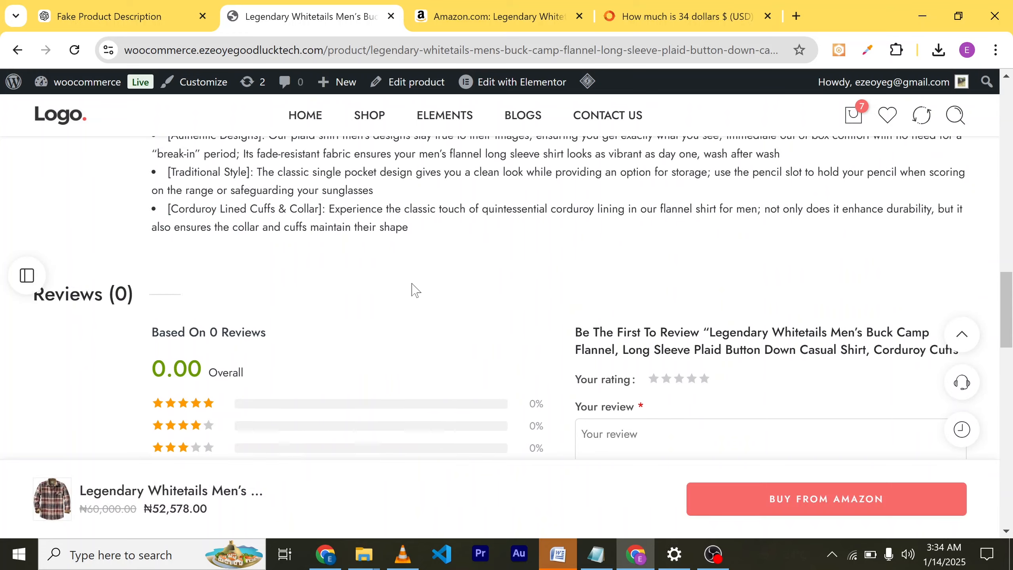
{"action": "scroll", "coordinate": [378, 285], "scroll_direction": "up", "scroll_amount": 10}
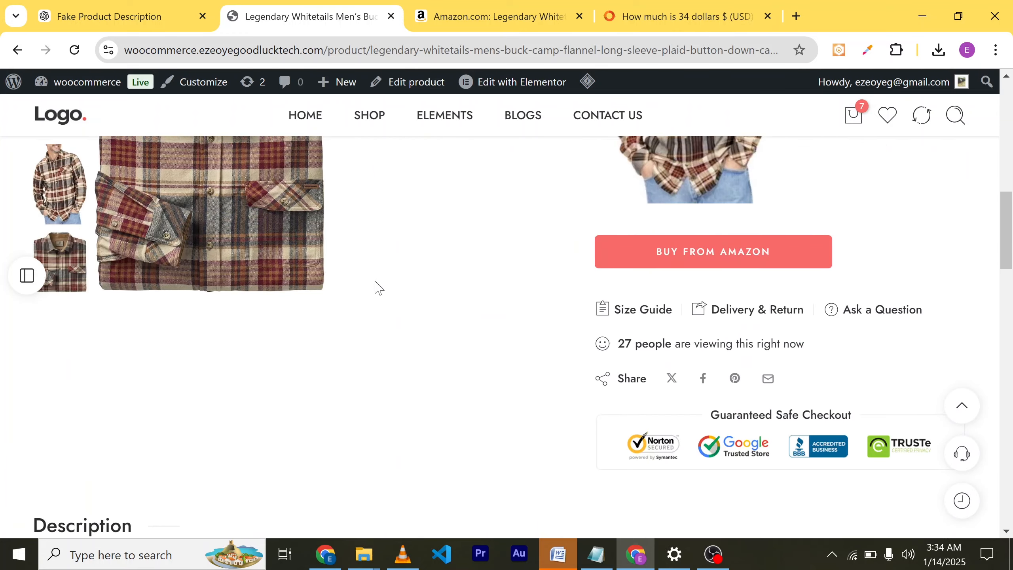
{"action": "scroll", "coordinate": [375, 282], "scroll_direction": "up", "scroll_amount": 7}
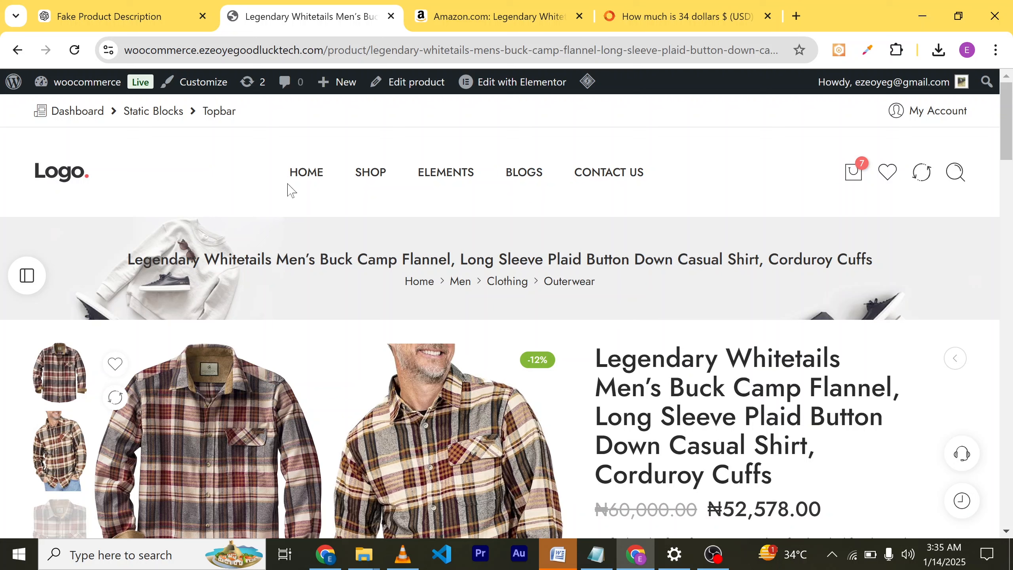
Return to the WordPress dashboard and open the WooCommerce general settings.
{"action": "mouse_move", "coordinate": [80, 86]}
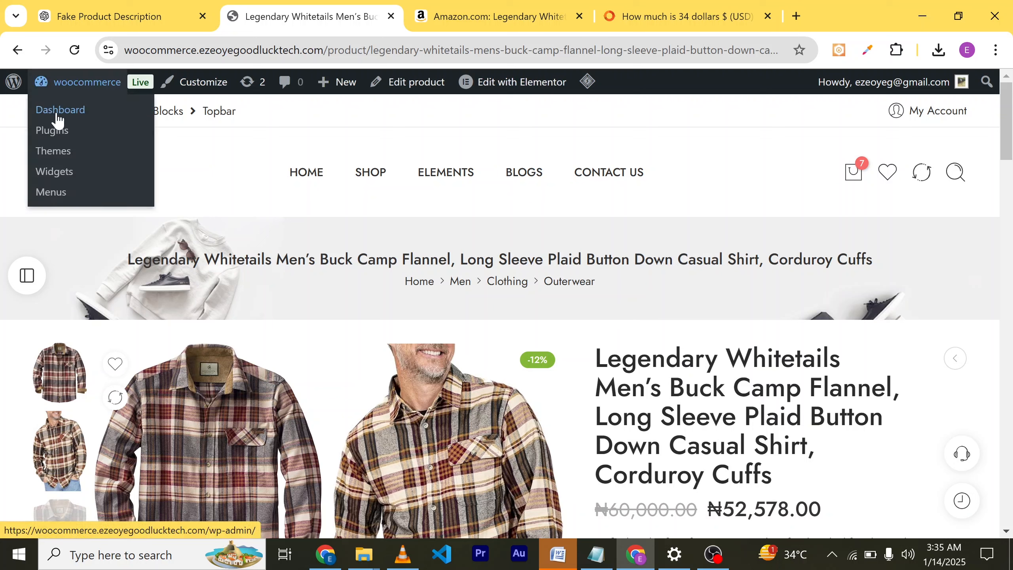
{"action": "left_click", "coordinate": [58, 117]}
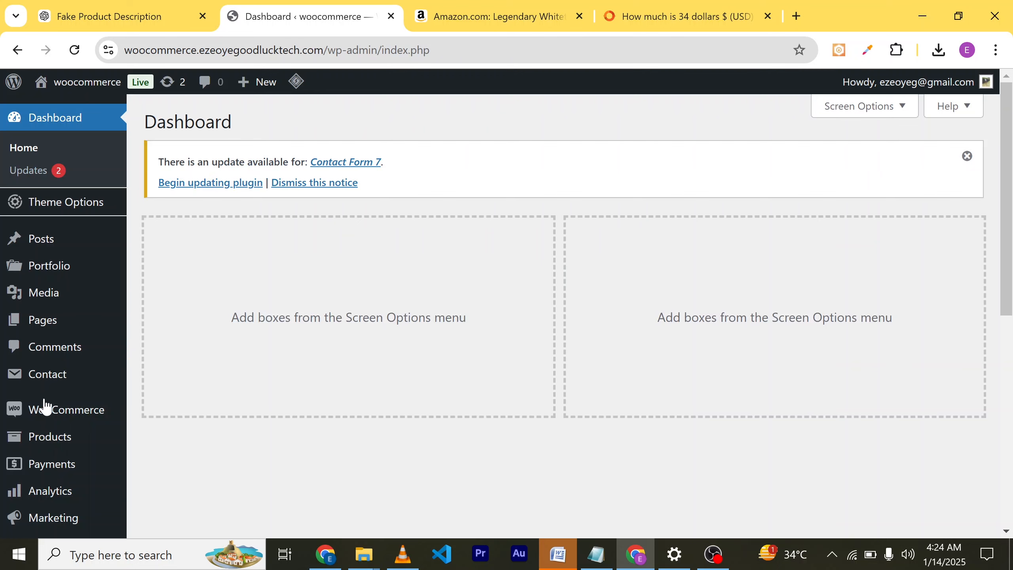
{"action": "mouse_move", "coordinate": [46, 410]}
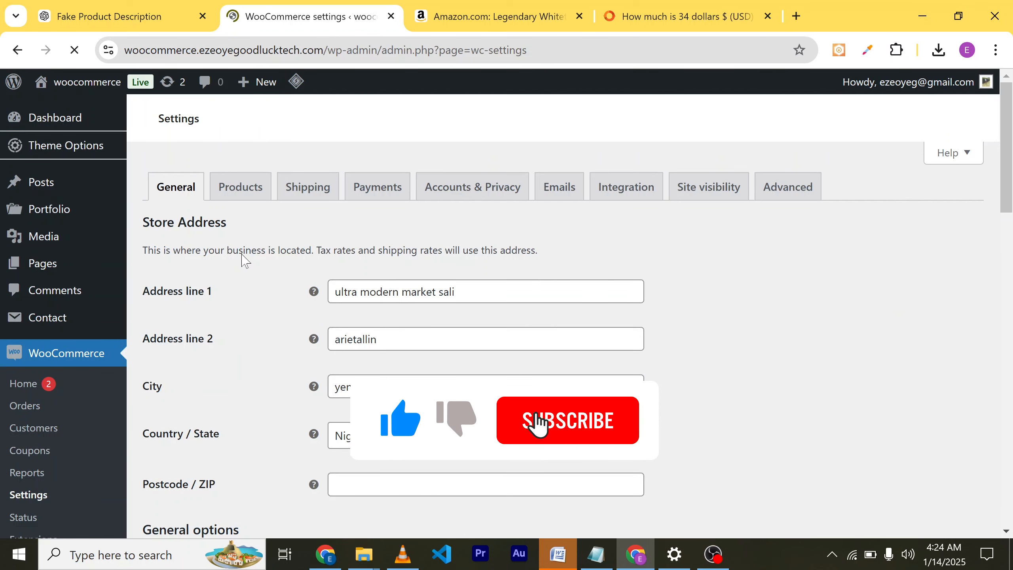
Examine the store address settings, including both address lines, city, country/state and postcode.
{"action": "scroll", "coordinate": [218, 280], "scroll_direction": "down", "scroll_amount": 1}
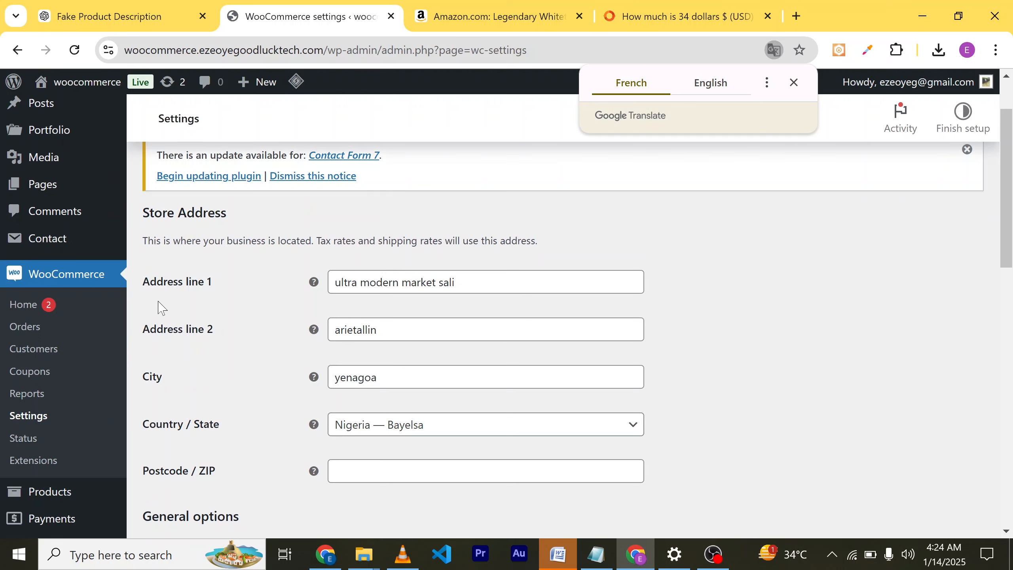
{"action": "left_click", "coordinate": [456, 314]}
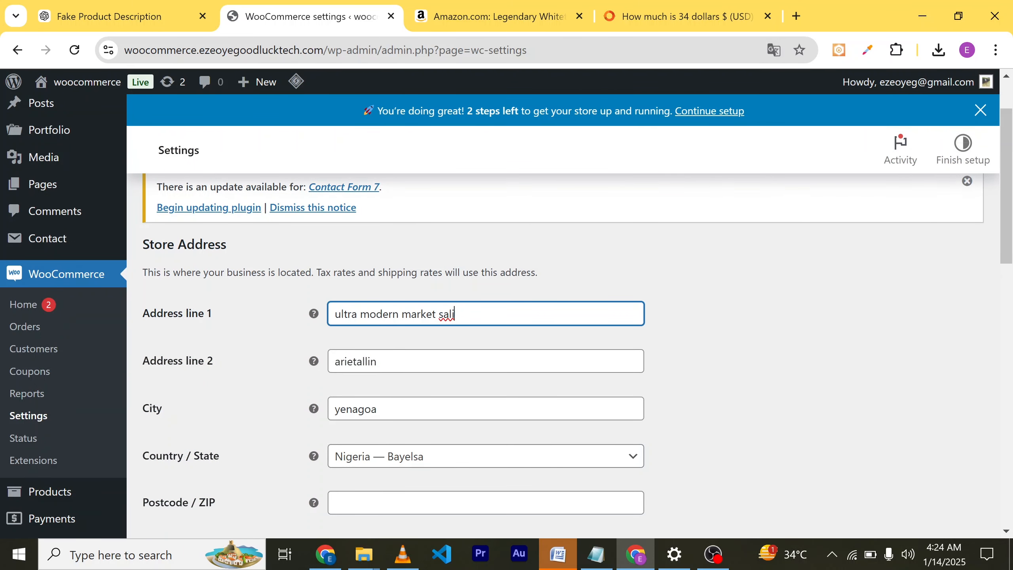
{"action": "left_click", "coordinate": [379, 362]}
{"action": "scroll", "coordinate": [374, 297], "scroll_direction": "down", "scroll_amount": 4}
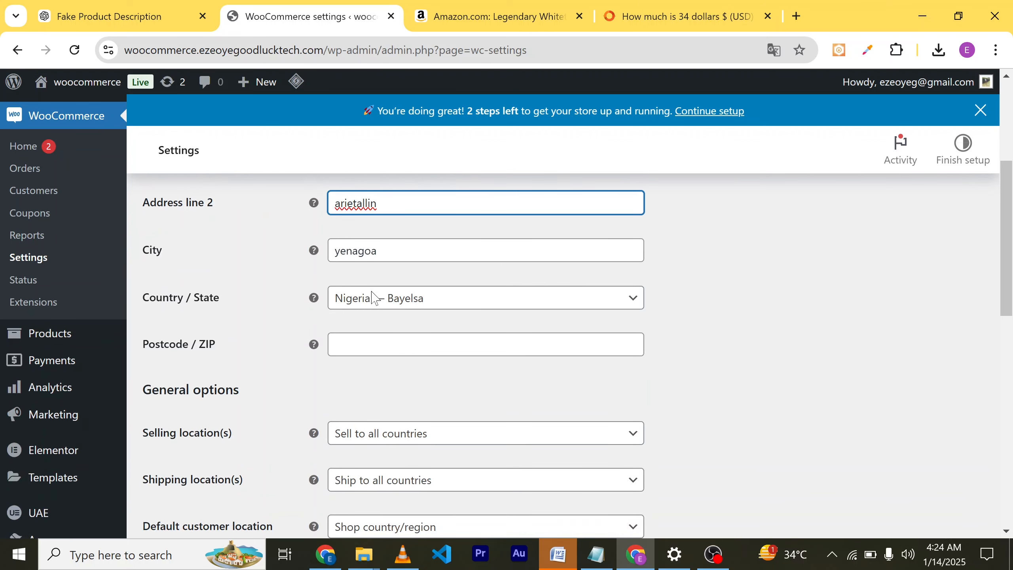
{"action": "scroll", "coordinate": [310, 286], "scroll_direction": "down", "scroll_amount": 2}
{"action": "left_click", "coordinate": [347, 265]}
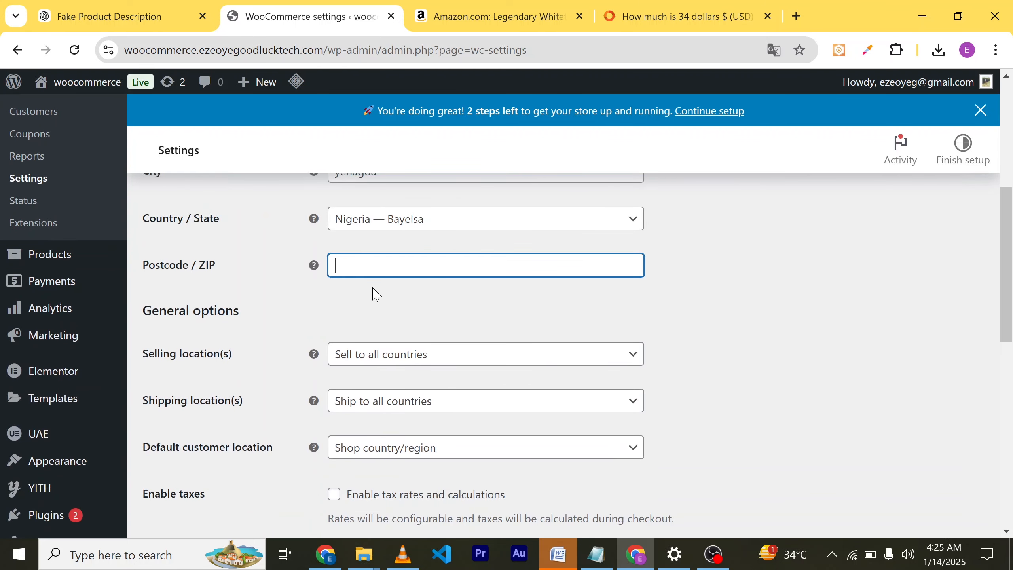
{"action": "scroll", "coordinate": [200, 343], "scroll_direction": "down", "scroll_amount": 4}
{"action": "scroll", "coordinate": [162, 292], "scroll_direction": "up", "scroll_amount": 2}
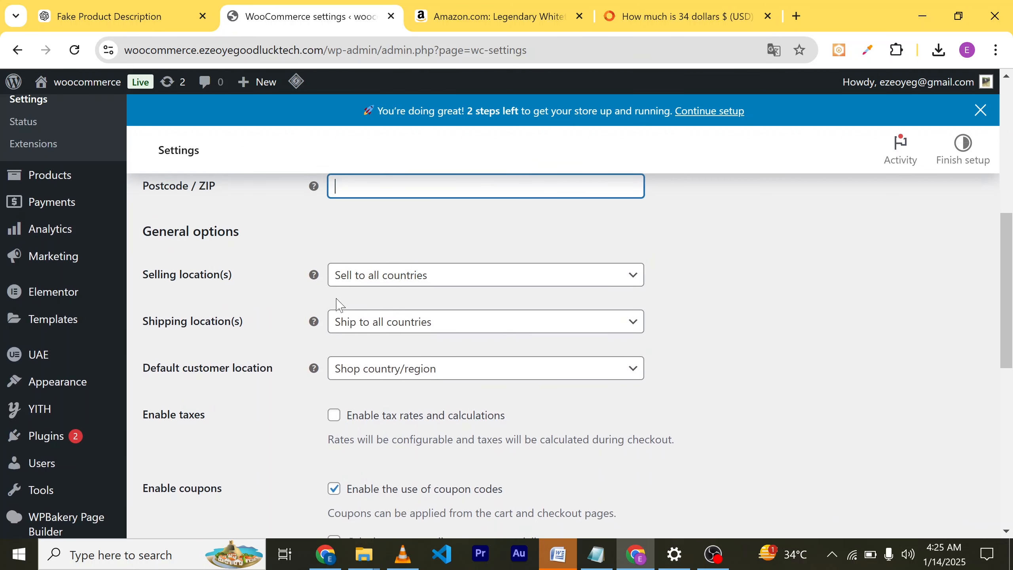
Examine the choices for selling locations and default customer location, along with the tax and coupon settings.
{"action": "left_click", "coordinate": [445, 284]}
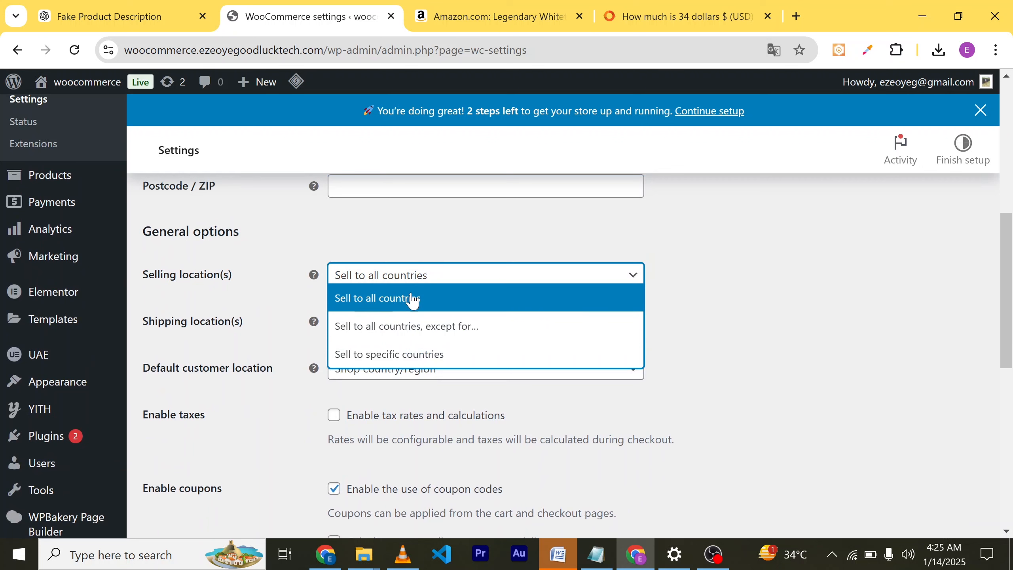
{"action": "left_click", "coordinate": [426, 239]}
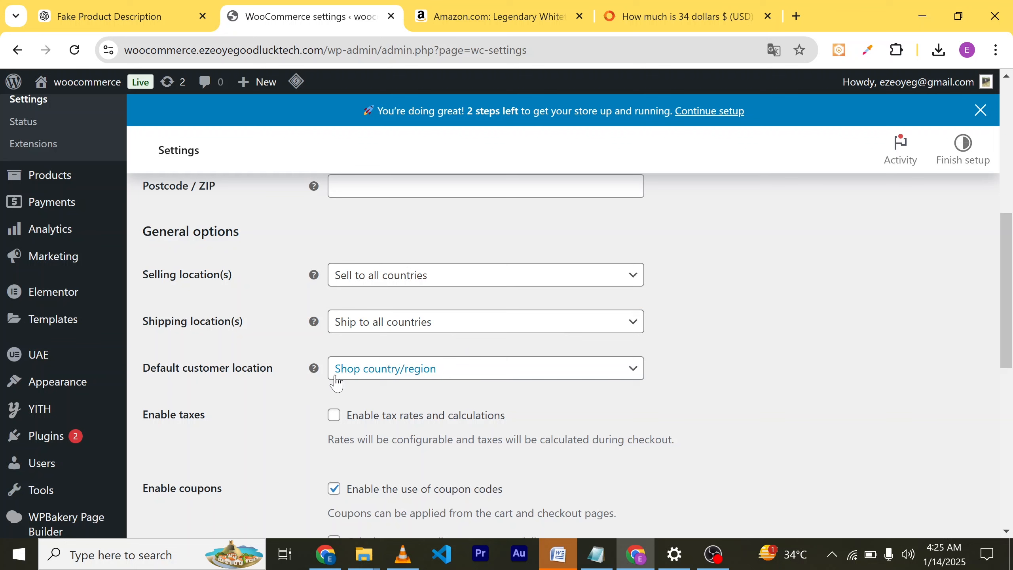
{"action": "left_click", "coordinate": [423, 369]}
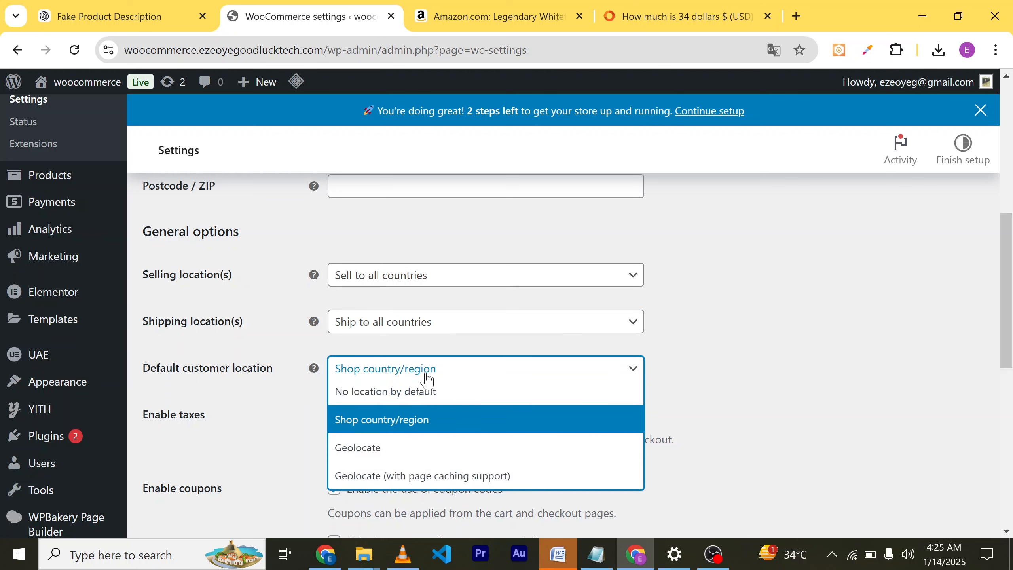
{"action": "left_click", "coordinate": [415, 420]}
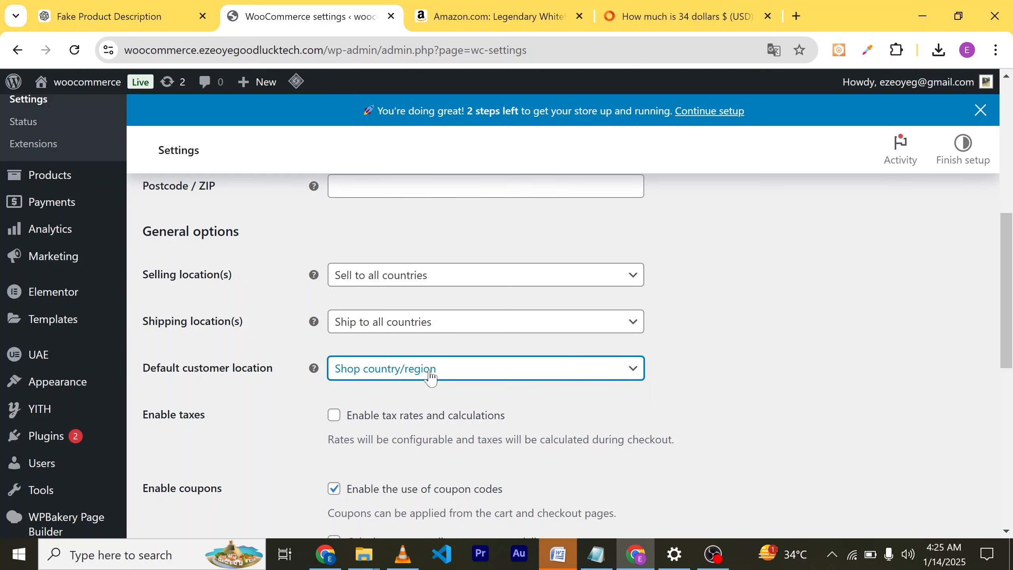
{"action": "scroll", "coordinate": [445, 365], "scroll_direction": "down", "scroll_amount": 1}
{"action": "scroll", "coordinate": [446, 371], "scroll_direction": "down", "scroll_amount": 2}
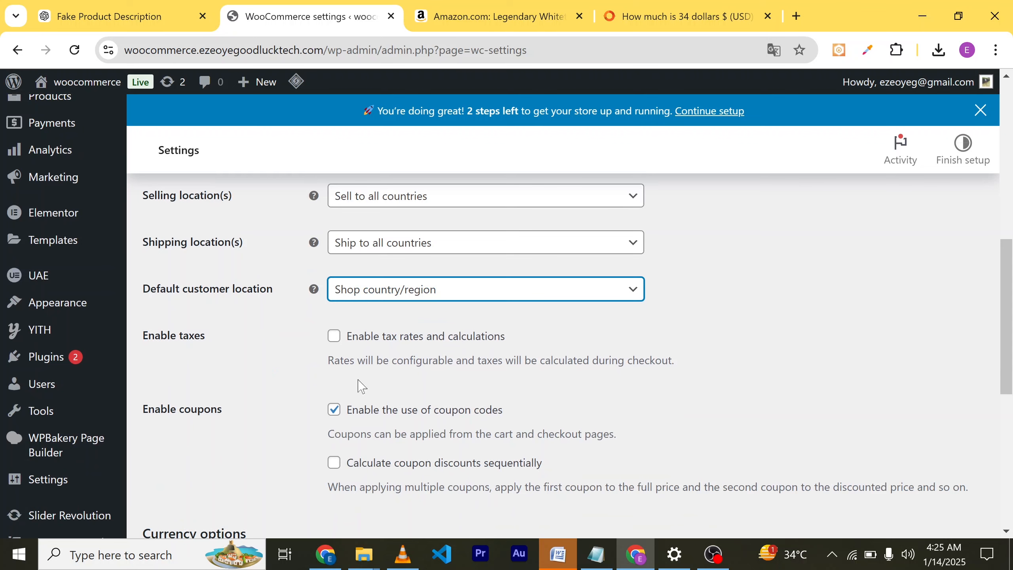
Examine the currency choices and the currency position, separator and decimal settings.
{"action": "scroll", "coordinate": [362, 387], "scroll_direction": "down", "scroll_amount": 8}
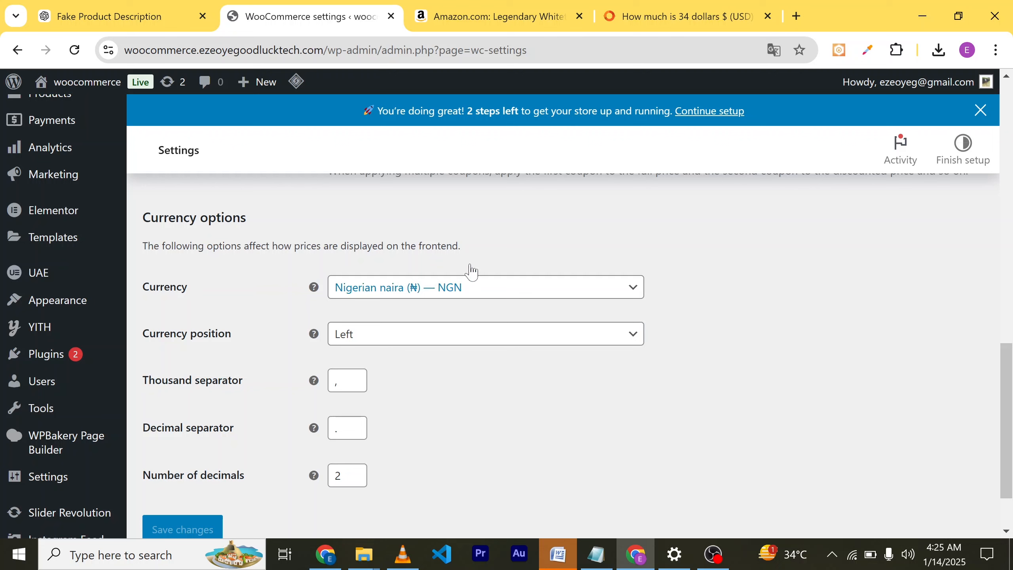
{"action": "left_click", "coordinate": [487, 267]}
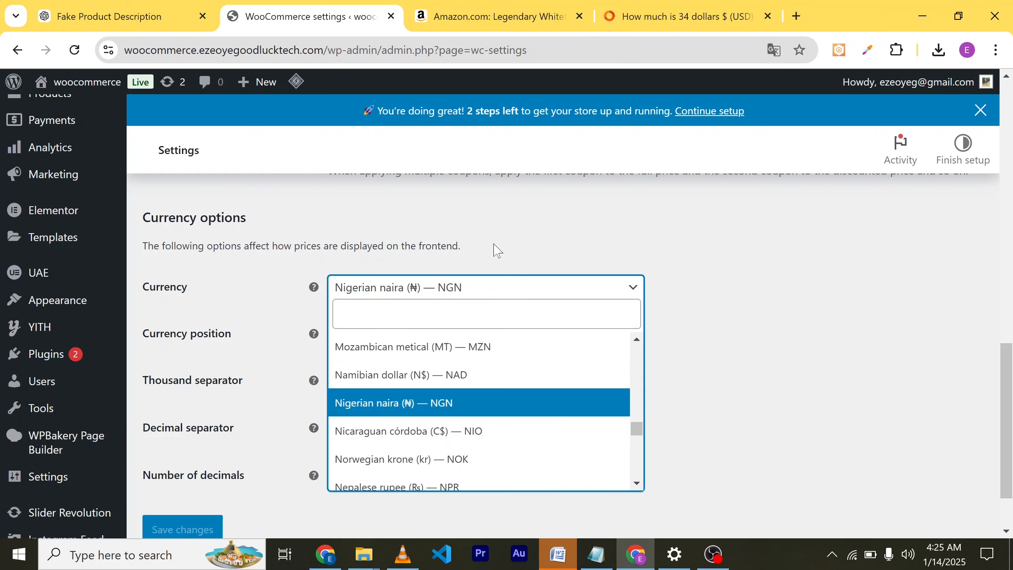
{"action": "left_click", "coordinate": [456, 403]}
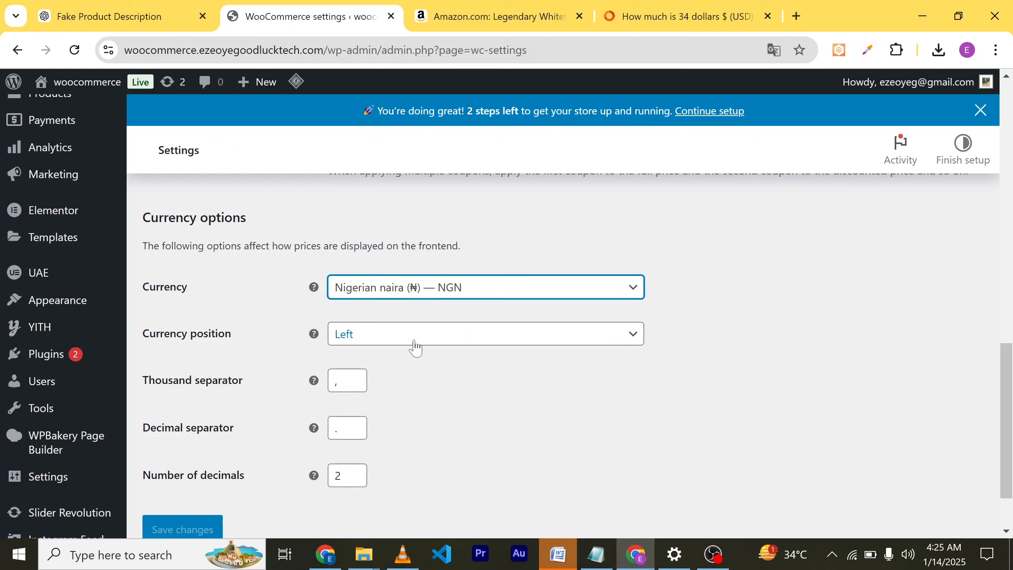
{"action": "scroll", "coordinate": [430, 390], "scroll_direction": "down", "scroll_amount": 2}
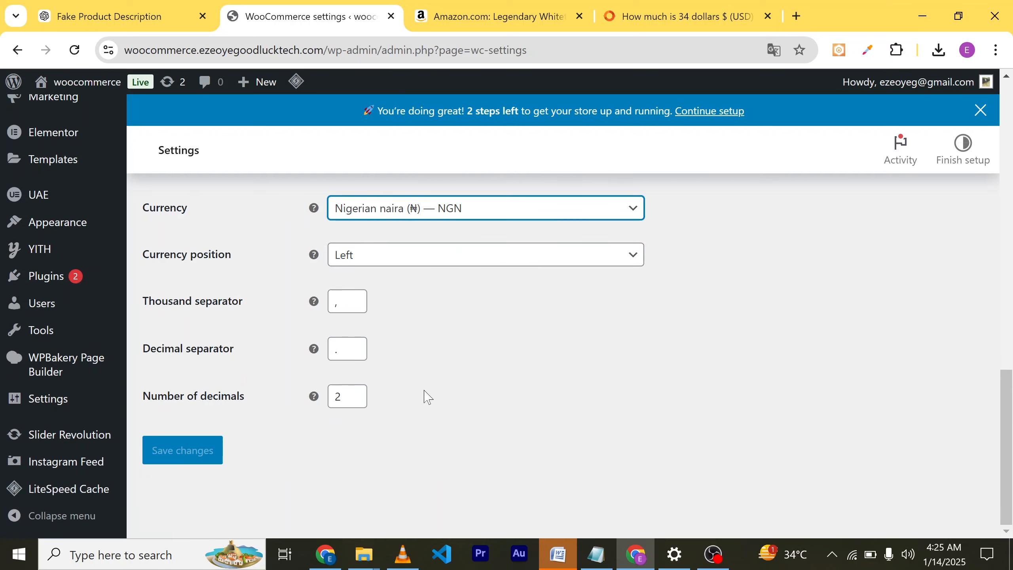
{"action": "scroll", "coordinate": [450, 380], "scroll_direction": "up", "scroll_amount": 15}
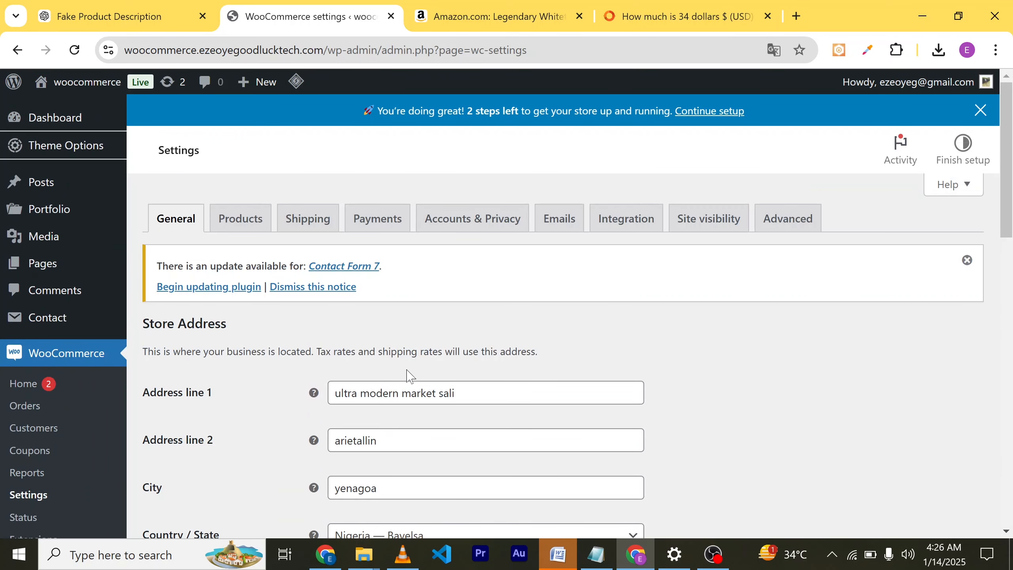
In the WooCommerce Products settings, enable redirecting to the cart page after successful addition and save the changes.
{"action": "left_click", "coordinate": [246, 218]}
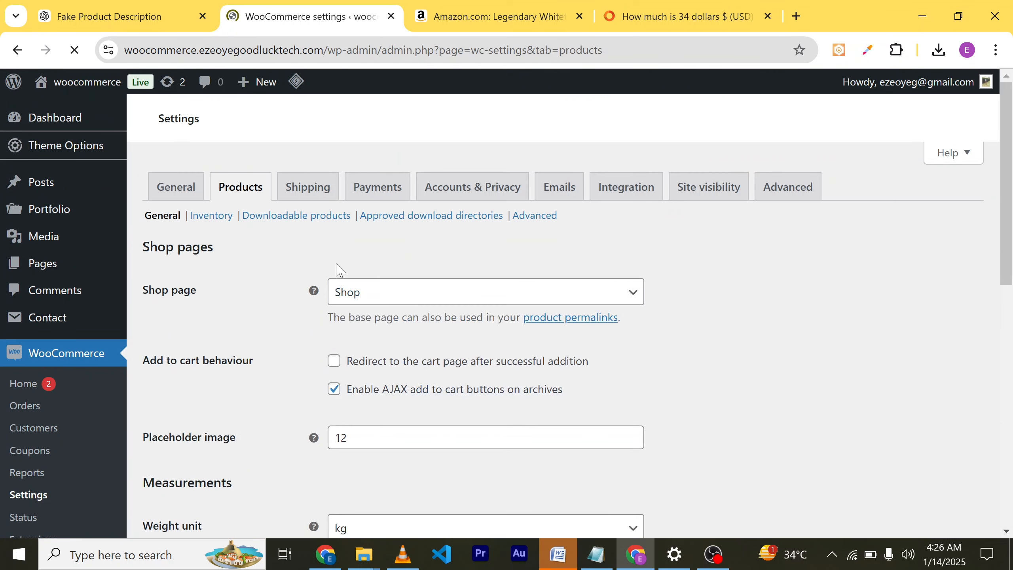
{"action": "scroll", "coordinate": [344, 302], "scroll_direction": "down", "scroll_amount": 3}
{"action": "scroll", "coordinate": [340, 299], "scroll_direction": "down", "scroll_amount": 3}
{"action": "scroll", "coordinate": [319, 297], "scroll_direction": "up", "scroll_amount": 7}
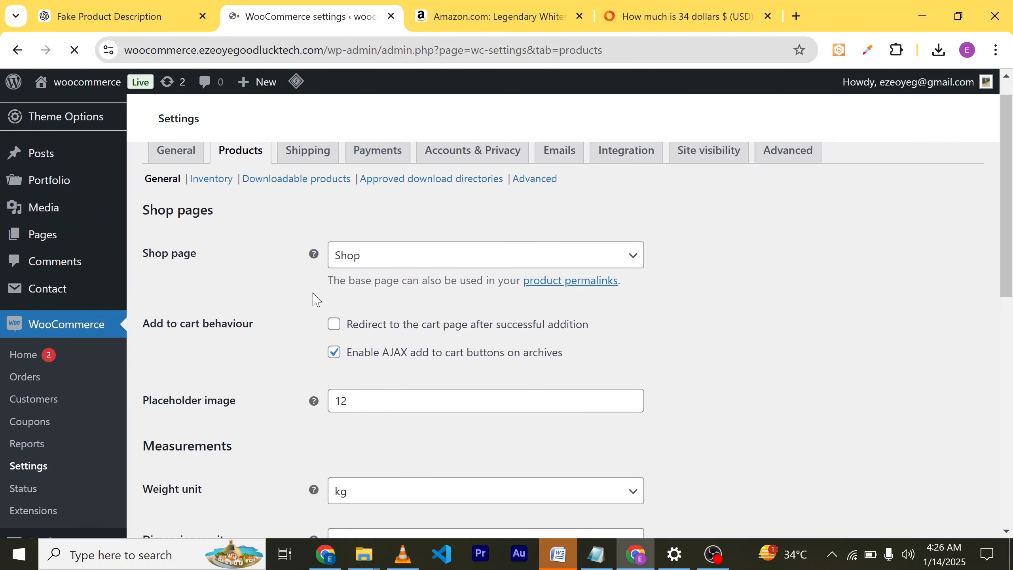
{"action": "scroll", "coordinate": [446, 310], "scroll_direction": "down", "scroll_amount": 2}
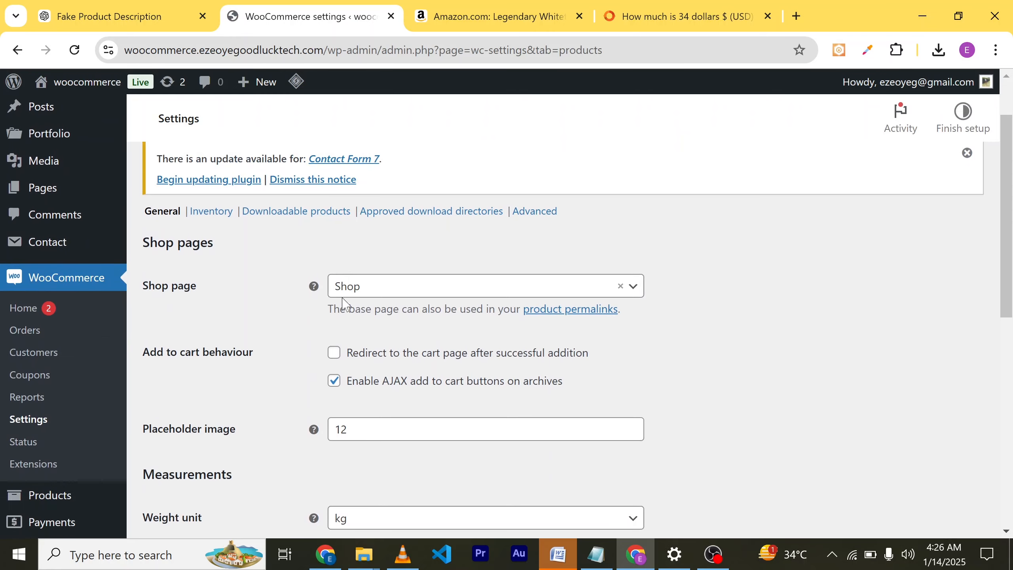
{"action": "scroll", "coordinate": [457, 301], "scroll_direction": "down", "scroll_amount": 4}
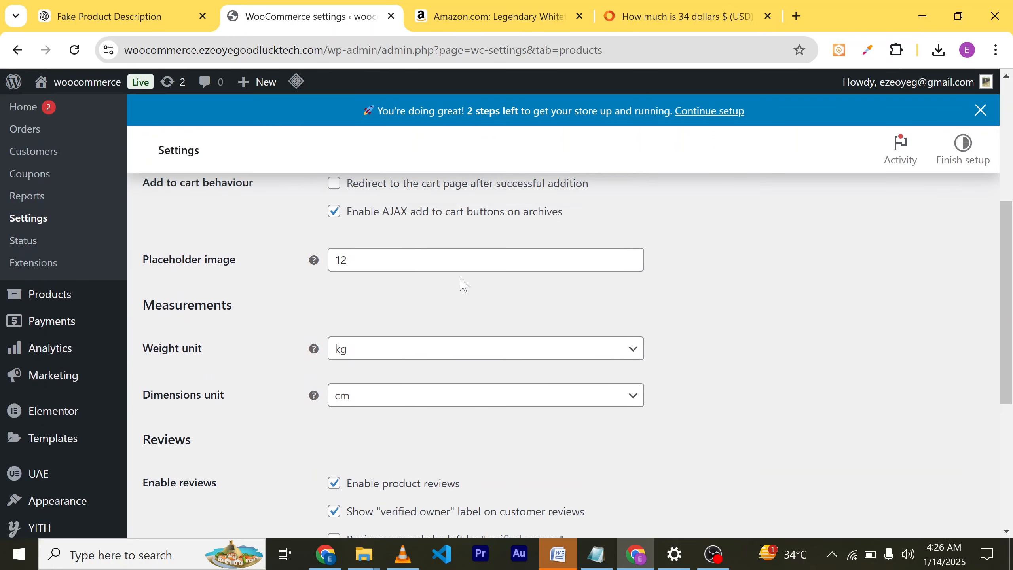
{"action": "scroll", "coordinate": [462, 283], "scroll_direction": "up", "scroll_amount": 2}
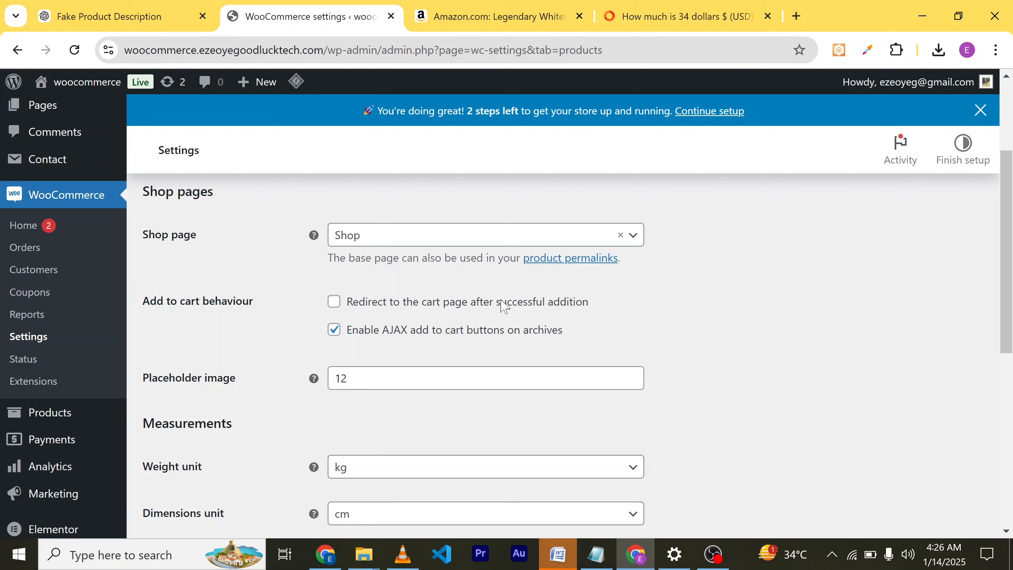
{"action": "left_click", "coordinate": [328, 305]}
{"action": "scroll", "coordinate": [403, 310], "scroll_direction": "down", "scroll_amount": 10}
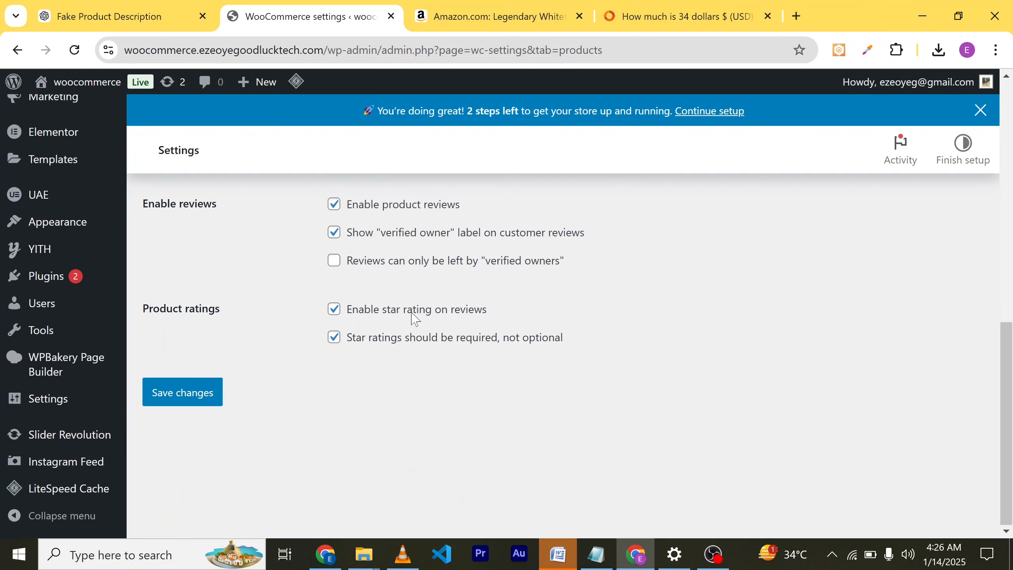
{"action": "left_click", "coordinate": [176, 393]}
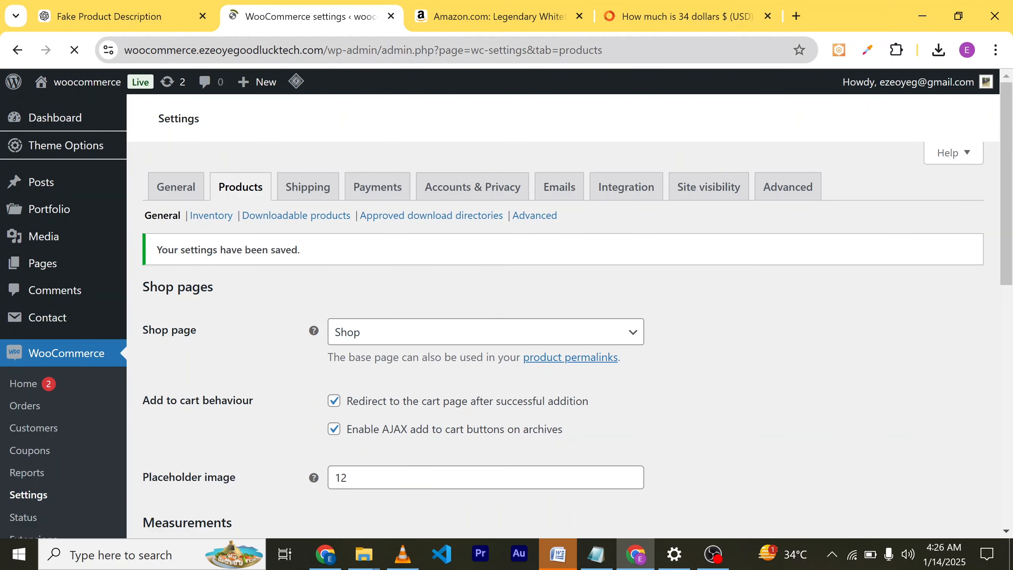
Copy the store's base web address and open the storefront home page in a new browser tab.
{"action": "left_click_drag", "start_coordinate": [363, 50], "coordinate": [124, 55]}
{"action": "key", "text": "ctrl+c"}
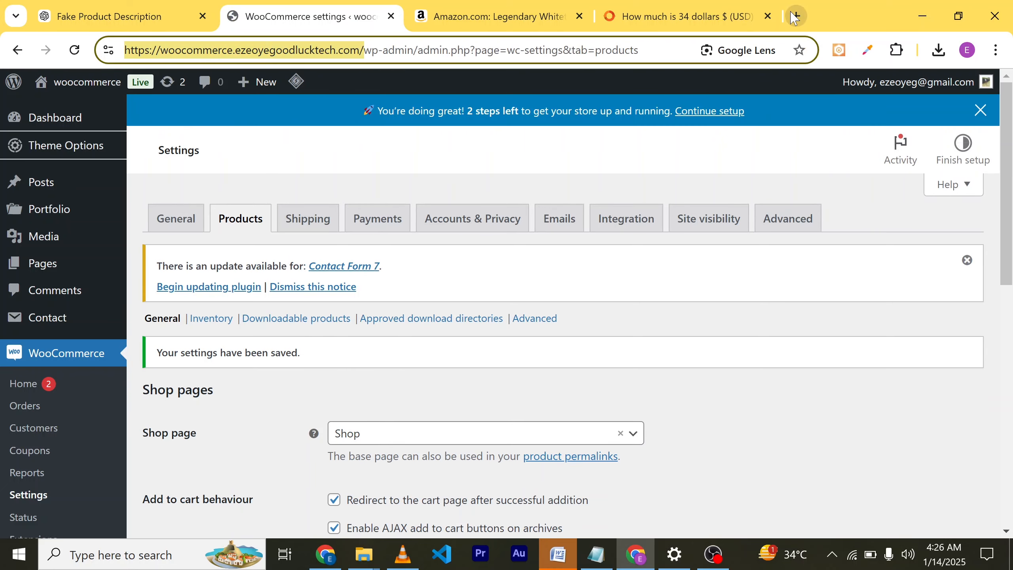
{"action": "key", "text": "ctrl+t"}
{"action": "left_click", "coordinate": [558, 42]}
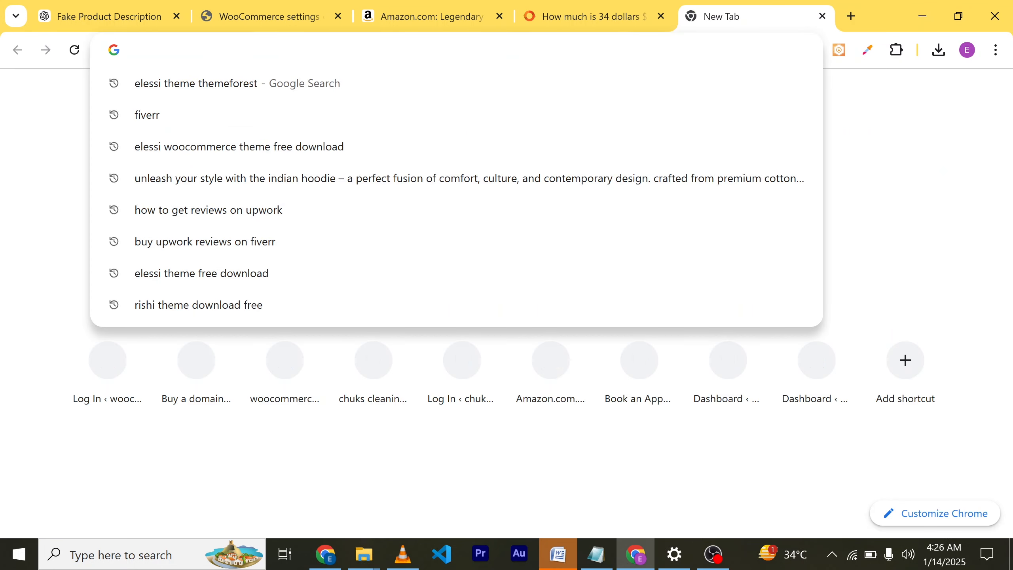
{"action": "key", "text": "ctrl+v"}
{"action": "key", "text": "Return"}
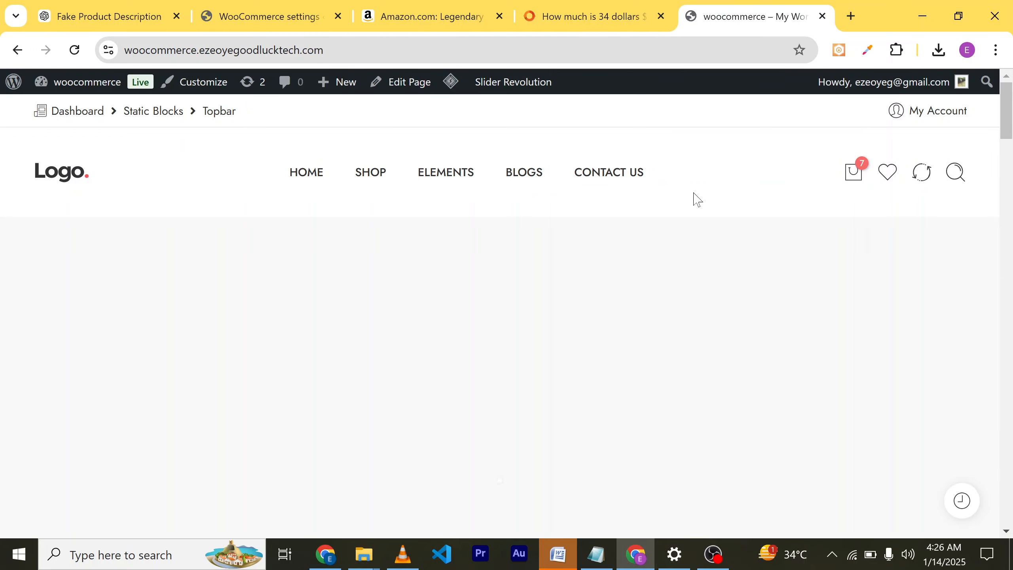
Add Elessi Knit Coats from the For Her section to the cart and check the shopping cart page.
{"action": "scroll", "coordinate": [696, 199], "scroll_direction": "down", "scroll_amount": 10}
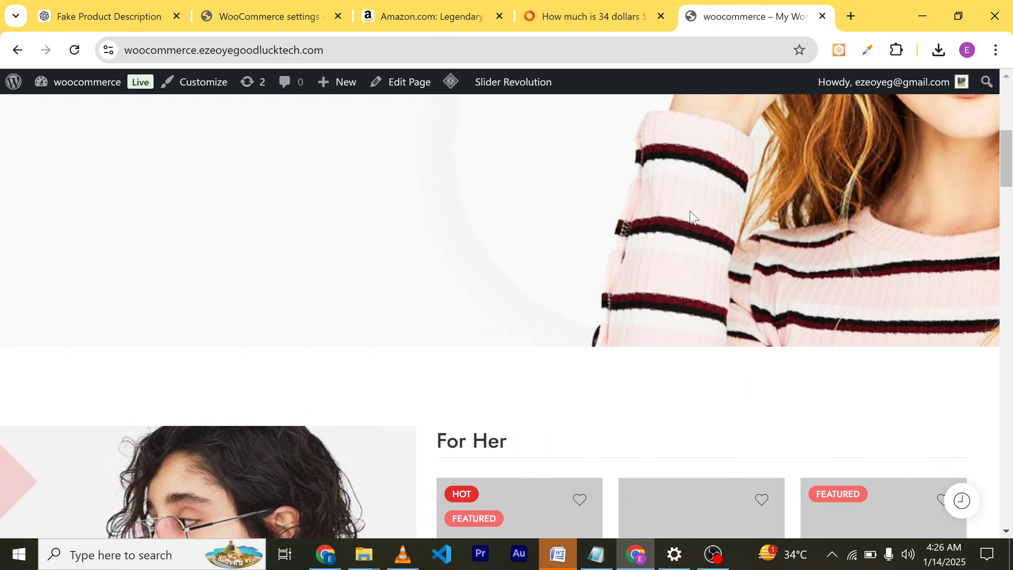
{"action": "scroll", "coordinate": [458, 314], "scroll_direction": "down", "scroll_amount": 1}
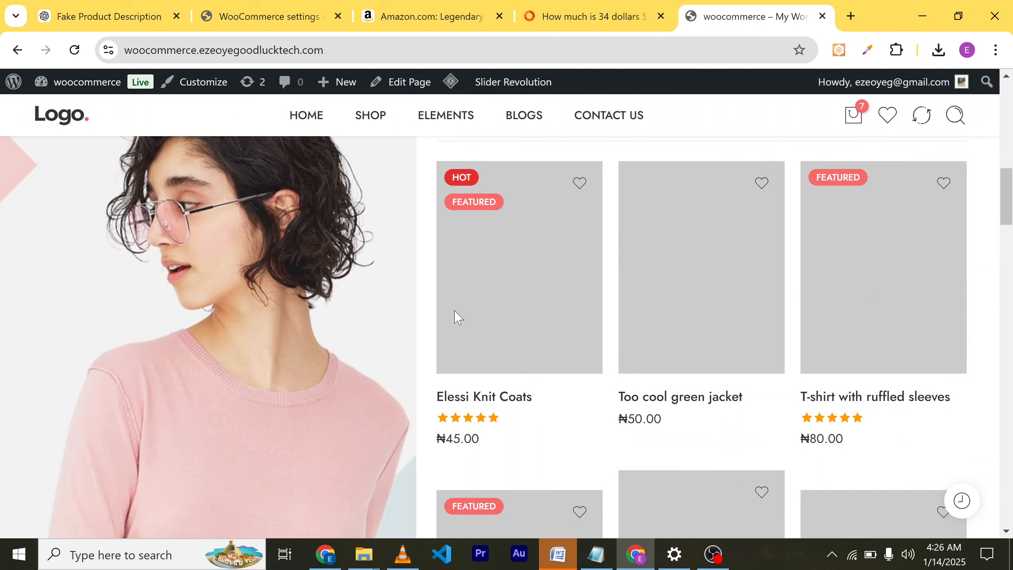
{"action": "scroll", "coordinate": [526, 255], "scroll_direction": "up", "scroll_amount": 2}
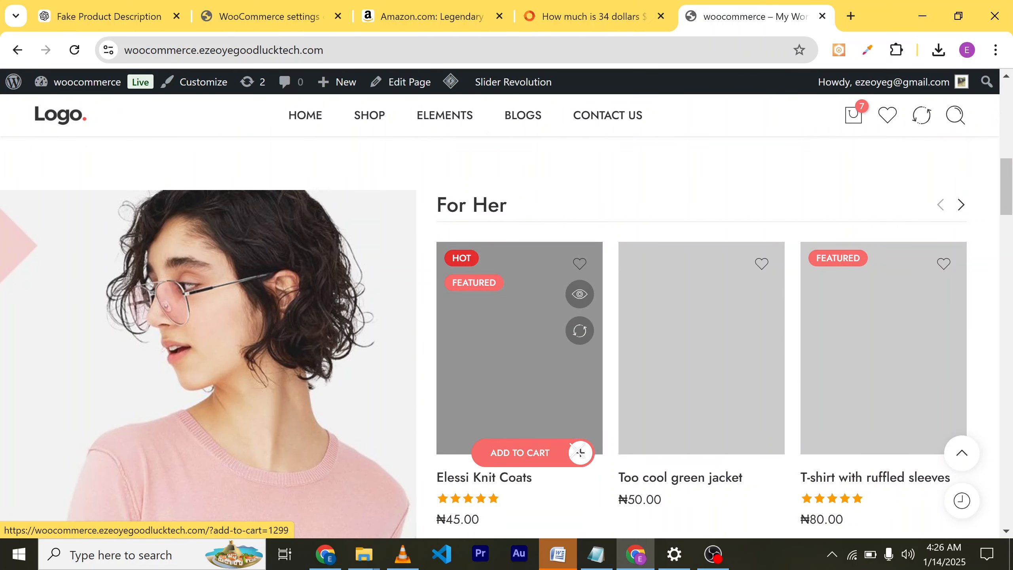
{"action": "left_click", "coordinate": [580, 453]}
{"action": "left_click", "coordinate": [814, 473]}
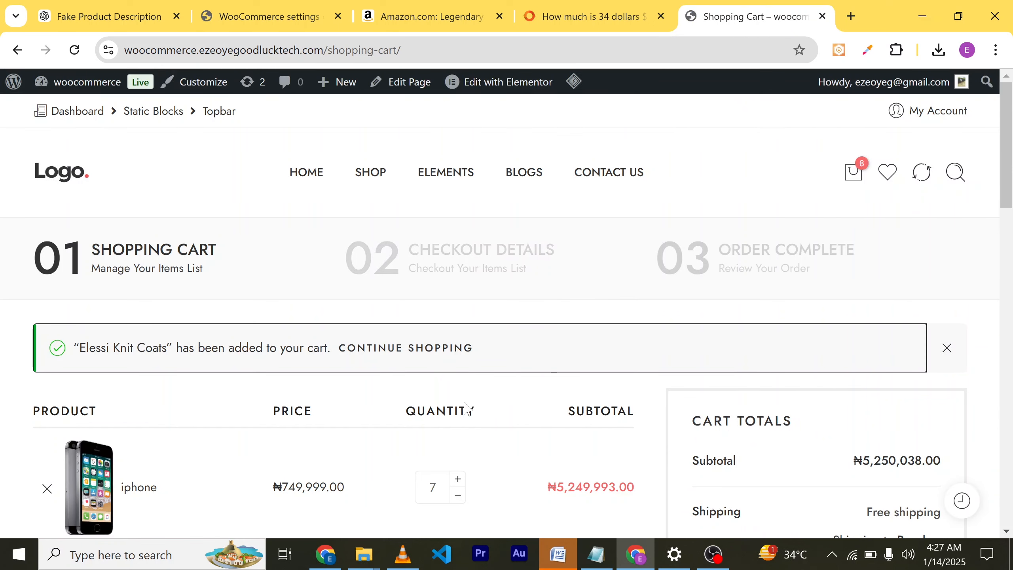
{"action": "scroll", "coordinate": [550, 308], "scroll_direction": "down", "scroll_amount": 10}
{"action": "scroll", "coordinate": [419, 346], "scroll_direction": "up", "scroll_amount": 6}
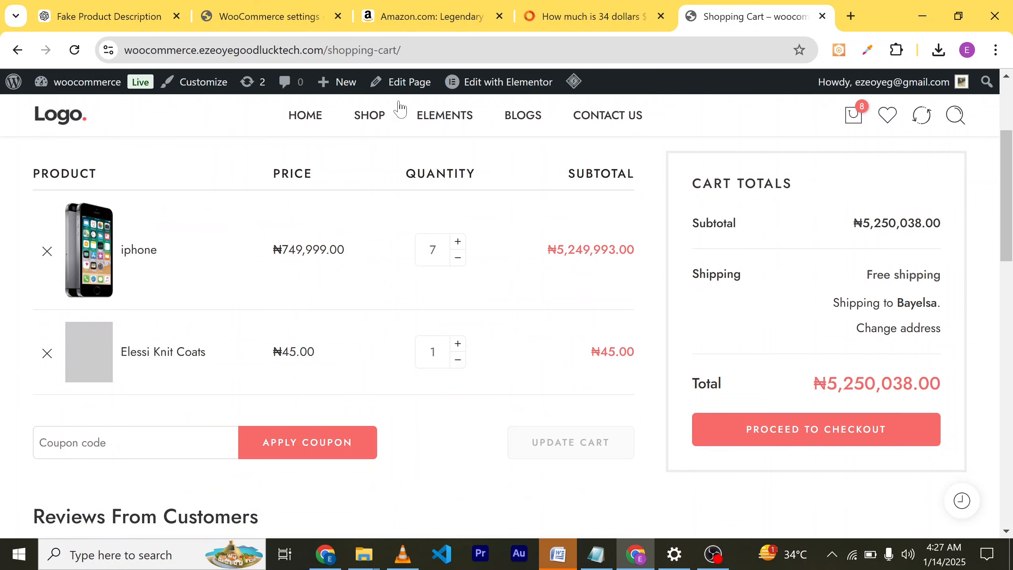
Return to the WooCommerce Products settings and turn off redirecting to the cart page after successful addition.
{"action": "left_click", "coordinate": [275, 6]}
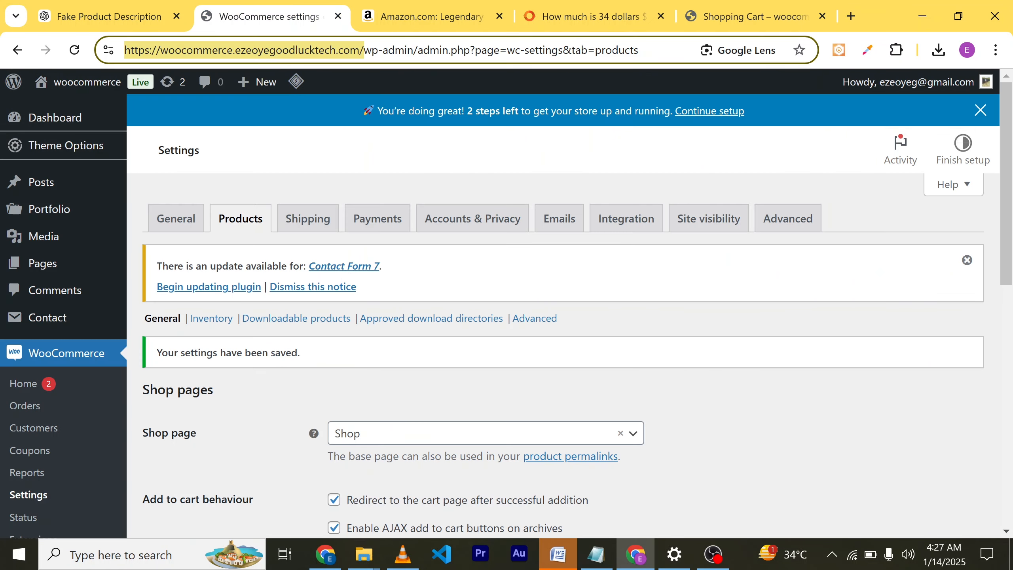
{"action": "scroll", "coordinate": [385, 335], "scroll_direction": "down", "scroll_amount": 5}
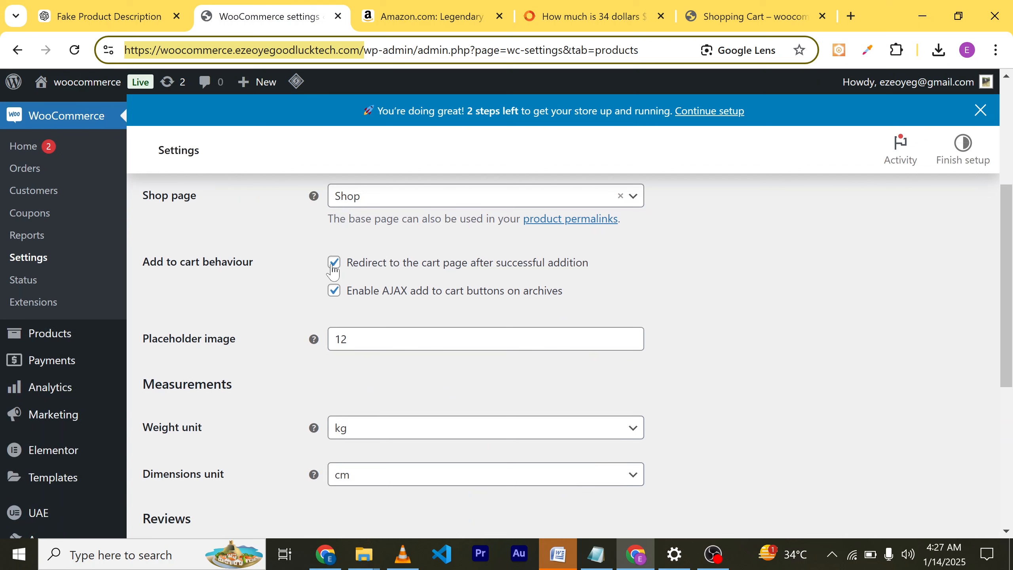
{"action": "left_click", "coordinate": [334, 265]}
Examine the measurement units, review and product rating settings, switching Enable product reviews off and back on.
{"action": "scroll", "coordinate": [416, 297], "scroll_direction": "down", "scroll_amount": 4}
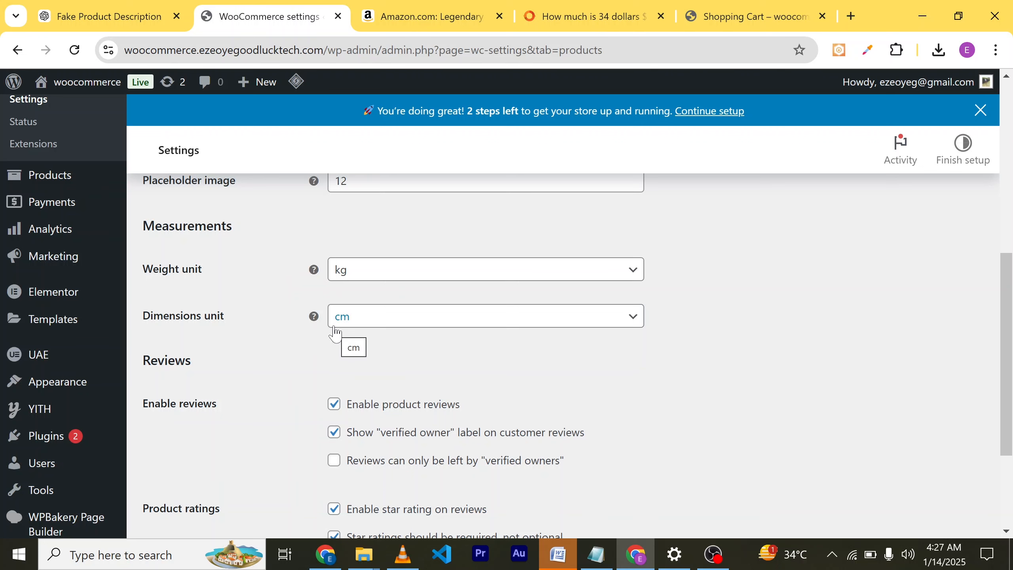
{"action": "scroll", "coordinate": [305, 355], "scroll_direction": "down", "scroll_amount": 2}
{"action": "scroll", "coordinate": [294, 358], "scroll_direction": "up", "scroll_amount": 2}
{"action": "scroll", "coordinate": [287, 322], "scroll_direction": "down", "scroll_amount": 4}
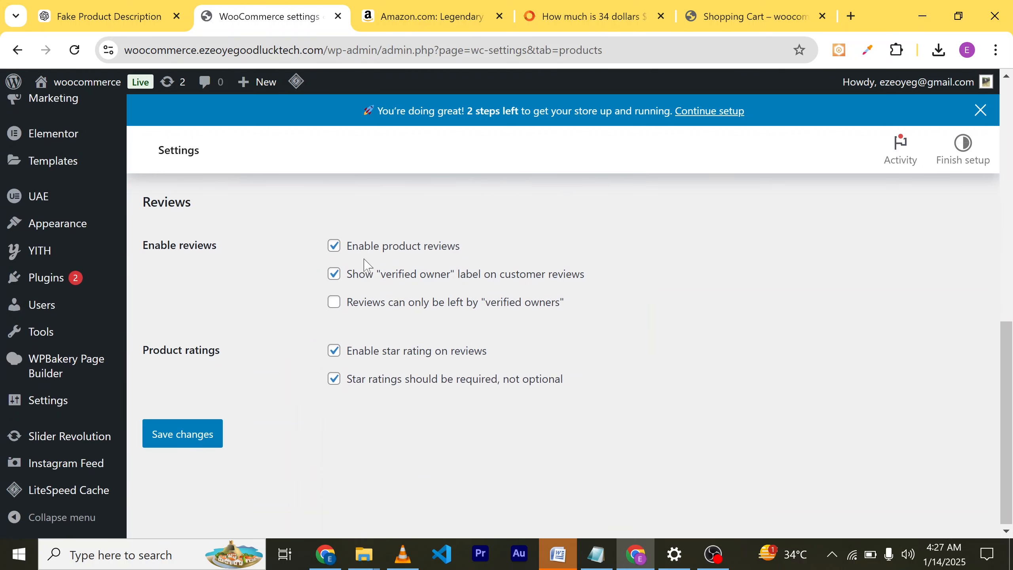
{"action": "left_click", "coordinate": [336, 254]}
{"action": "left_click", "coordinate": [337, 254]}
{"action": "scroll", "coordinate": [383, 288], "scroll_direction": "down", "scroll_amount": 1}
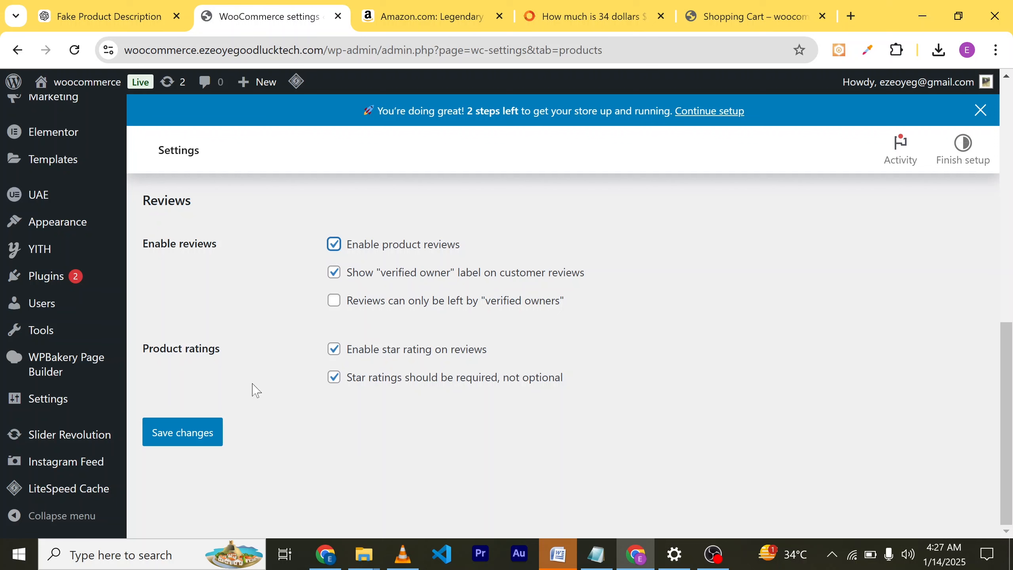
Save the changes to the WooCommerce Products settings and check the saved review and cart options.
{"action": "left_click", "coordinate": [175, 431]}
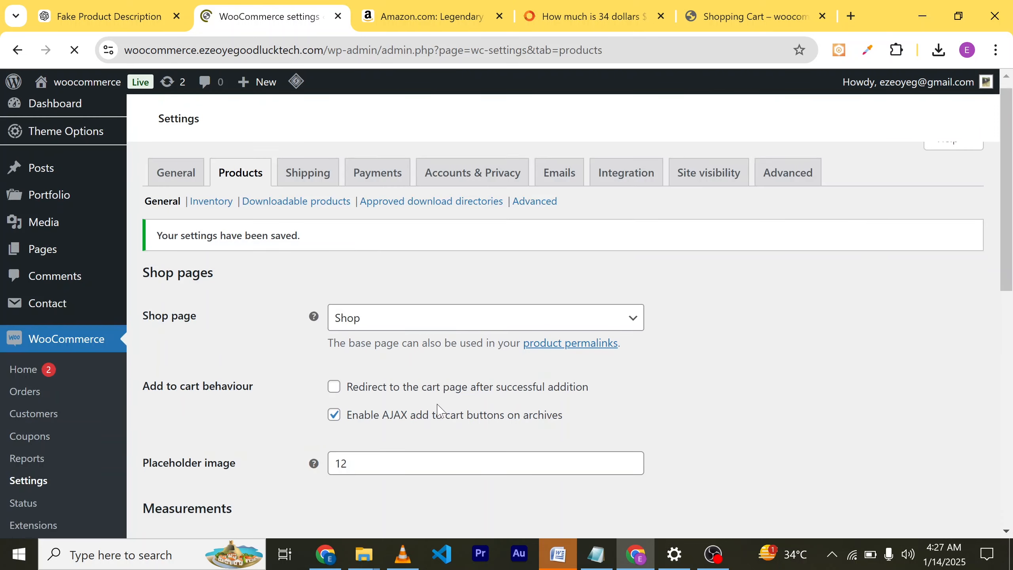
{"action": "scroll", "coordinate": [429, 414], "scroll_direction": "down", "scroll_amount": 15}
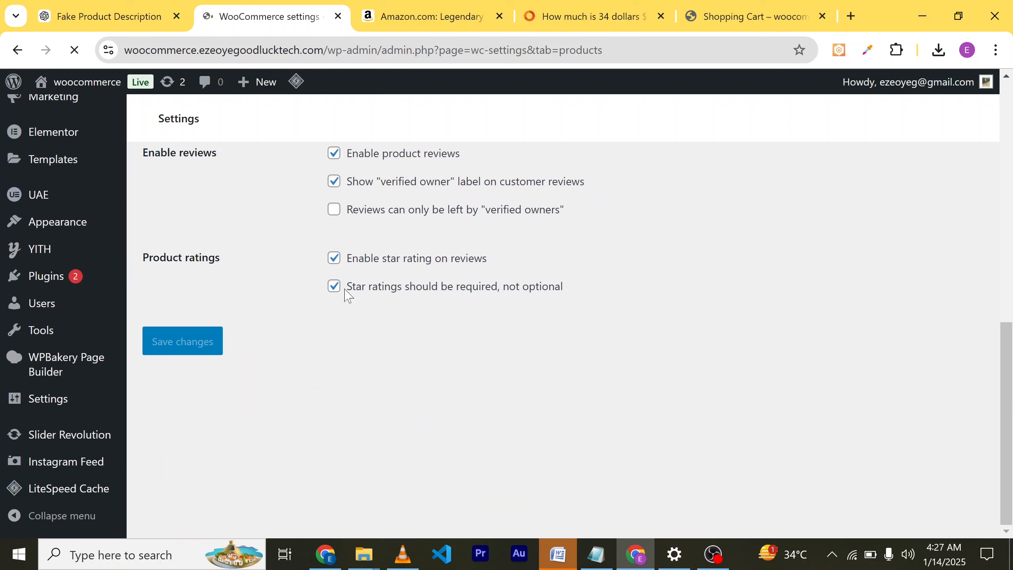
{"action": "scroll", "coordinate": [482, 314], "scroll_direction": "up", "scroll_amount": 15}
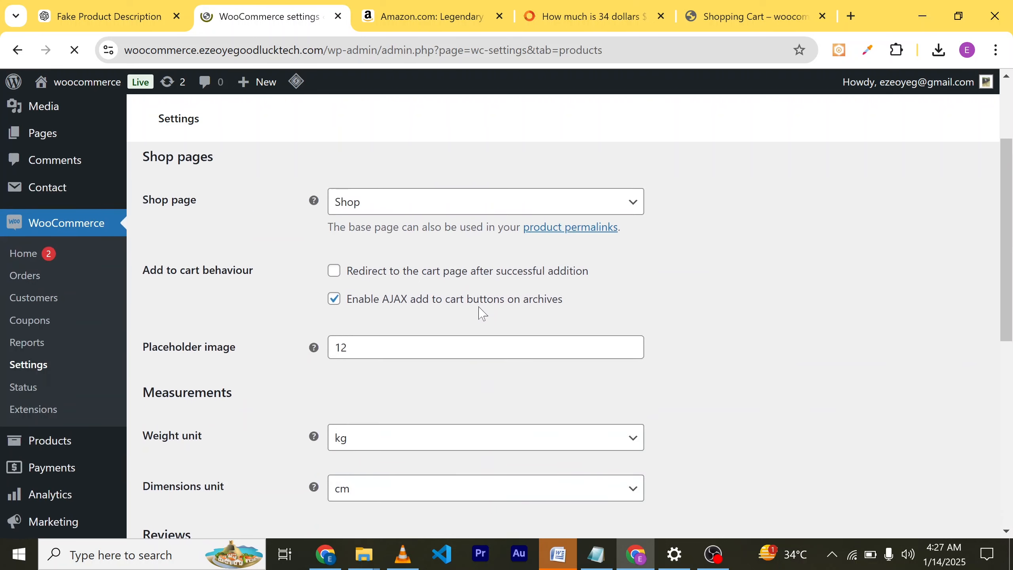
Open the Shipping settings and examine the regions and shipping methods of the lagos, outside-lagos and Rest of the world zones.
{"action": "left_click", "coordinate": [307, 194]}
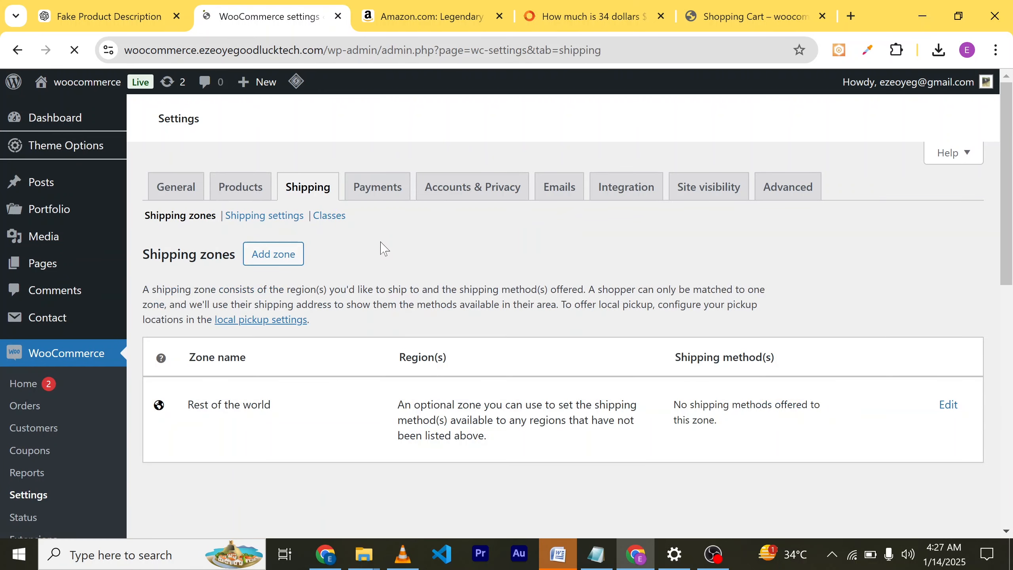
{"action": "scroll", "coordinate": [400, 232], "scroll_direction": "down", "scroll_amount": 4}
{"action": "scroll", "coordinate": [400, 232], "scroll_direction": "up", "scroll_amount": 3}
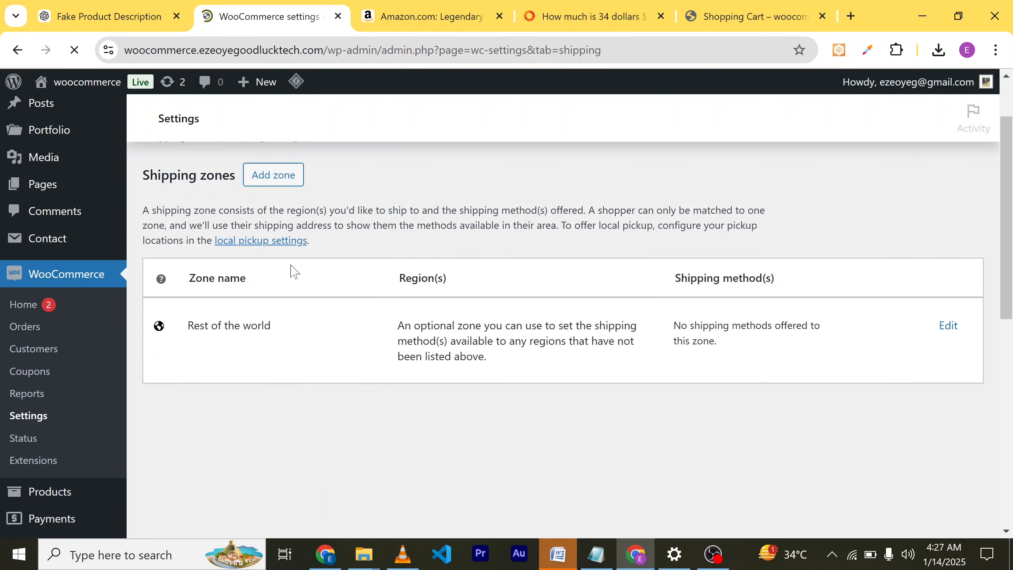
{"action": "scroll", "coordinate": [378, 326], "scroll_direction": "down", "scroll_amount": 5}
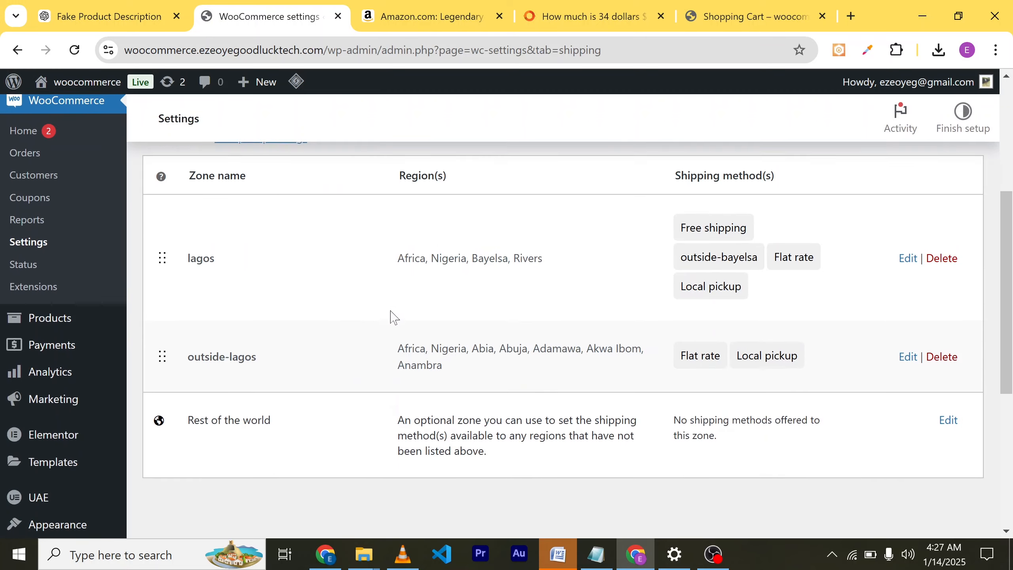
{"action": "scroll", "coordinate": [396, 318], "scroll_direction": "up", "scroll_amount": 5}
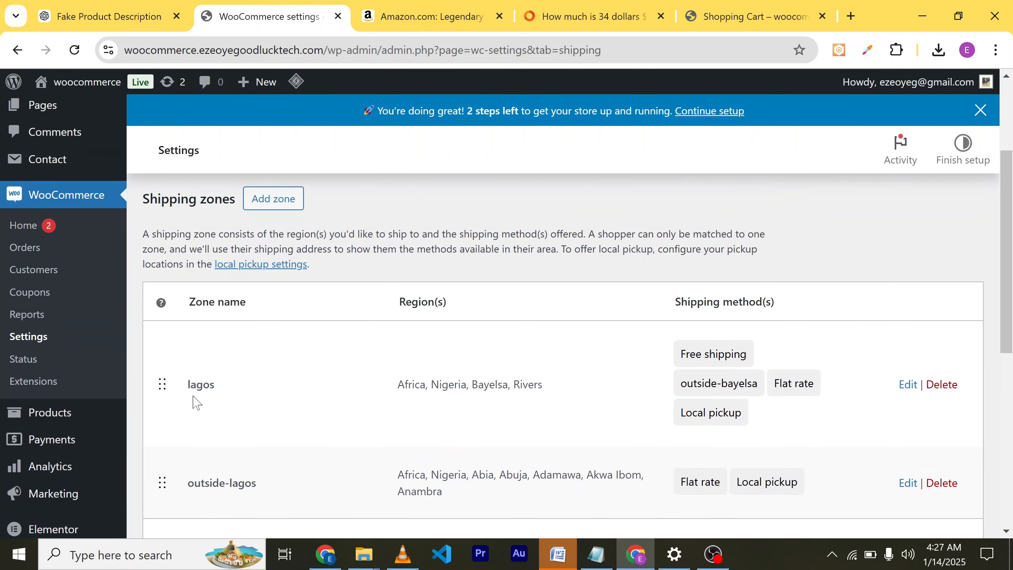
{"action": "left_click_drag", "start_coordinate": [252, 387], "coordinate": [186, 389]}
{"action": "left_click", "coordinate": [429, 402]}
{"action": "scroll", "coordinate": [774, 323], "scroll_direction": "down", "scroll_amount": 3}
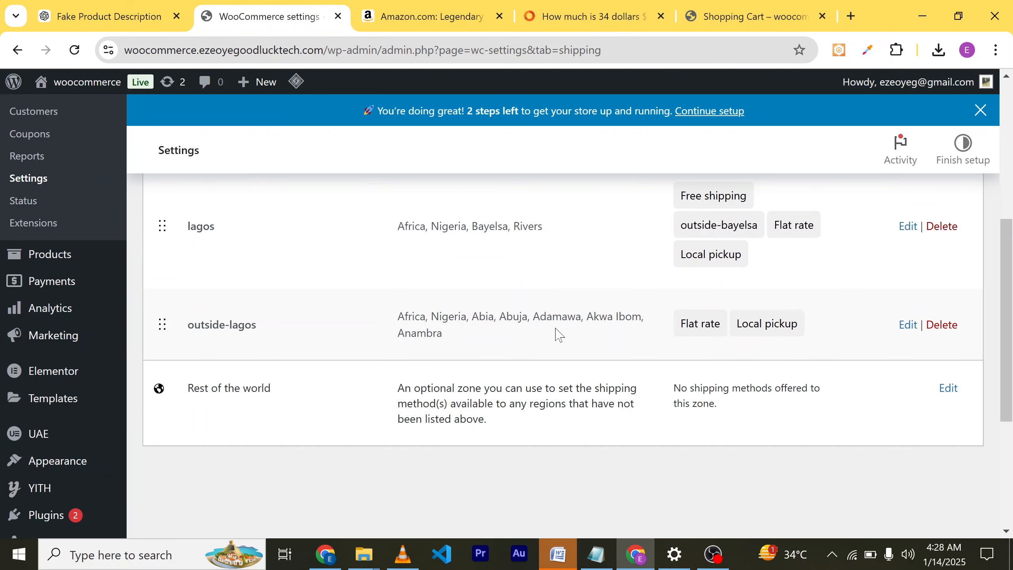
{"action": "scroll", "coordinate": [406, 362], "scroll_direction": "up", "scroll_amount": 1}
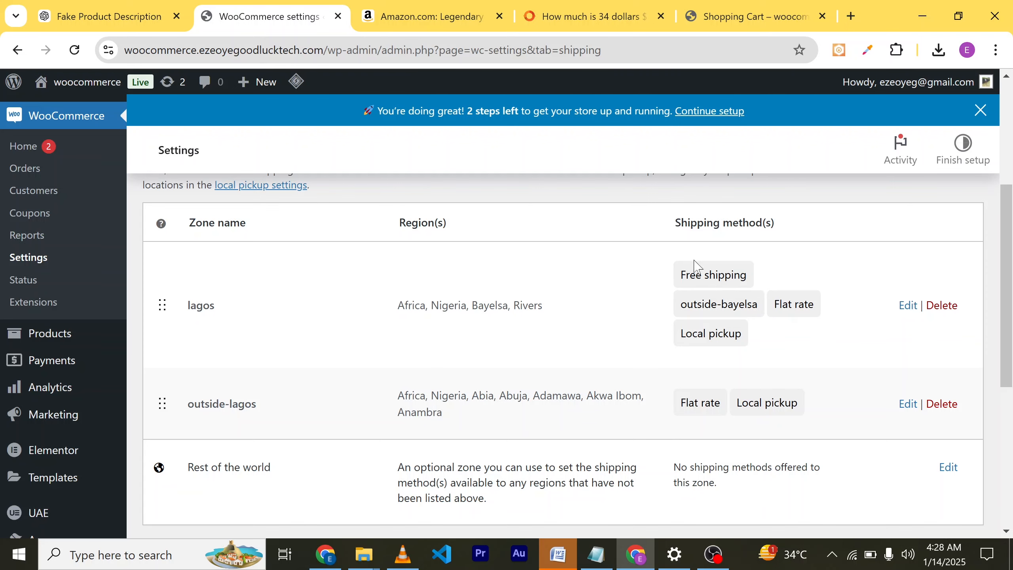
{"action": "scroll", "coordinate": [470, 339], "scroll_direction": "up", "scroll_amount": 1}
{"action": "scroll", "coordinate": [470, 339], "scroll_direction": "down", "scroll_amount": 5}
{"action": "scroll", "coordinate": [437, 339], "scroll_direction": "down", "scroll_amount": 2}
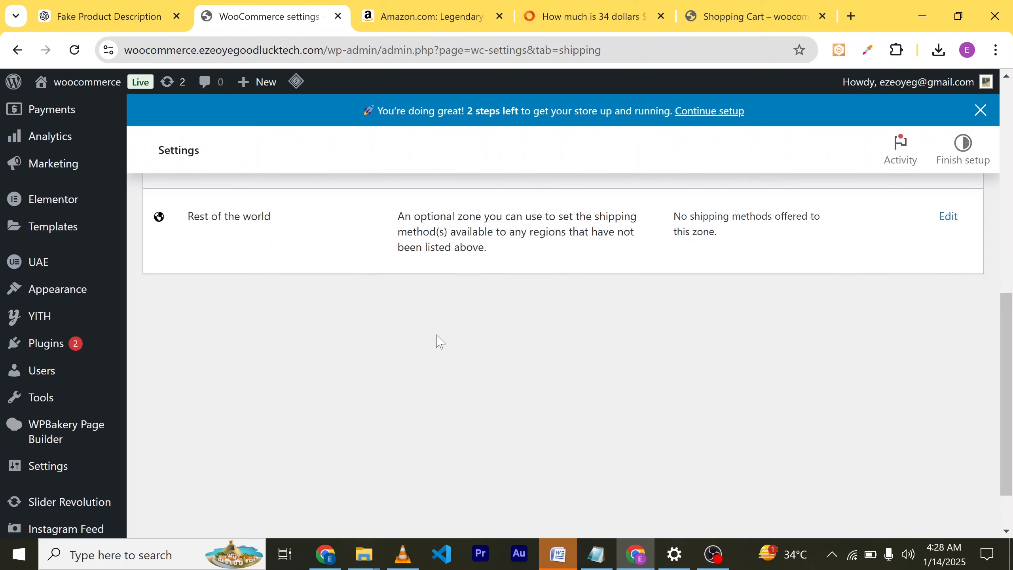
{"action": "scroll", "coordinate": [437, 339], "scroll_direction": "up", "scroll_amount": 4}
{"action": "scroll", "coordinate": [507, 343], "scroll_direction": "up", "scroll_amount": 9}
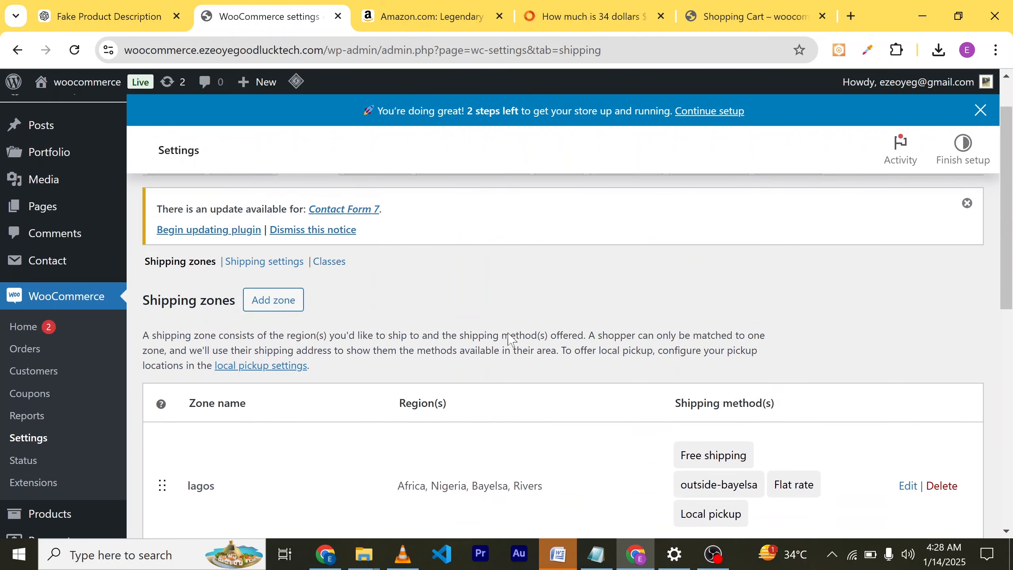
{"action": "scroll", "coordinate": [516, 346], "scroll_direction": "down", "scroll_amount": 13}
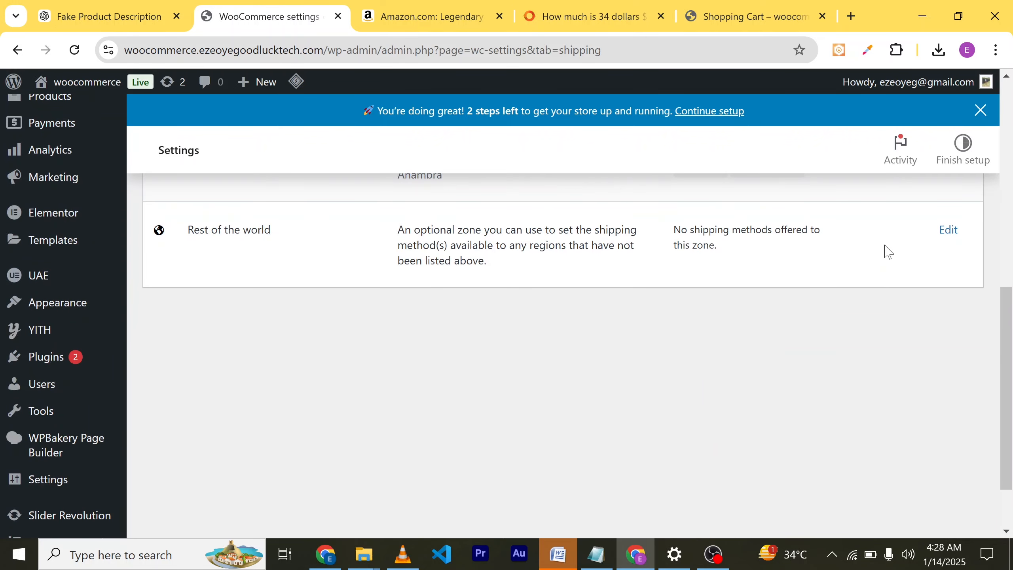
Open the Rest of the world shipping zone for editing, reloading the shipping zones page when it stalls.
{"action": "left_click", "coordinate": [947, 231]}
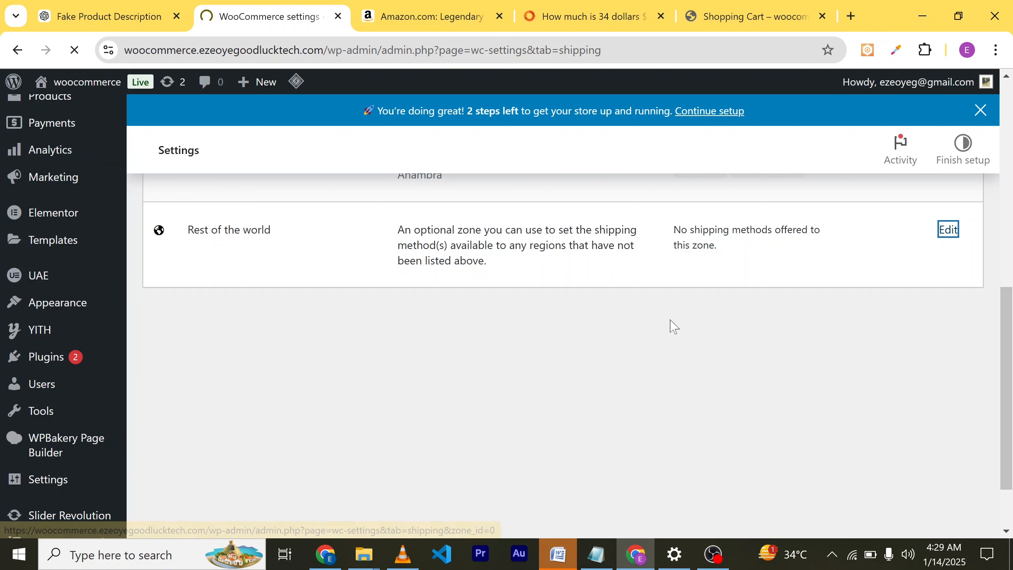
{"action": "scroll", "coordinate": [674, 327], "scroll_direction": "up", "scroll_amount": 3}
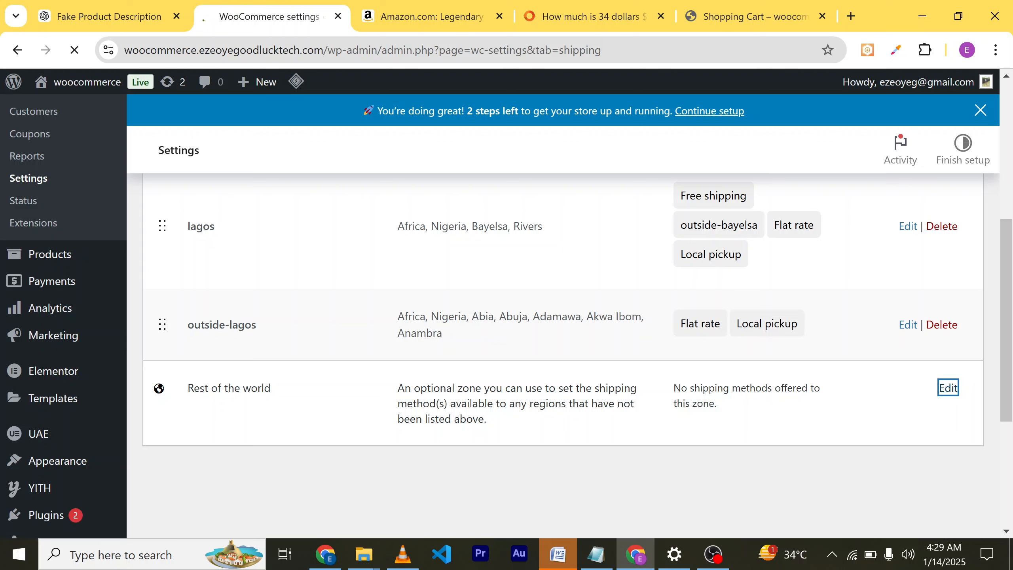
{"action": "scroll", "coordinate": [766, 383], "scroll_direction": "up", "scroll_amount": 4}
{"action": "scroll", "coordinate": [753, 384], "scroll_direction": "down", "scroll_amount": 5}
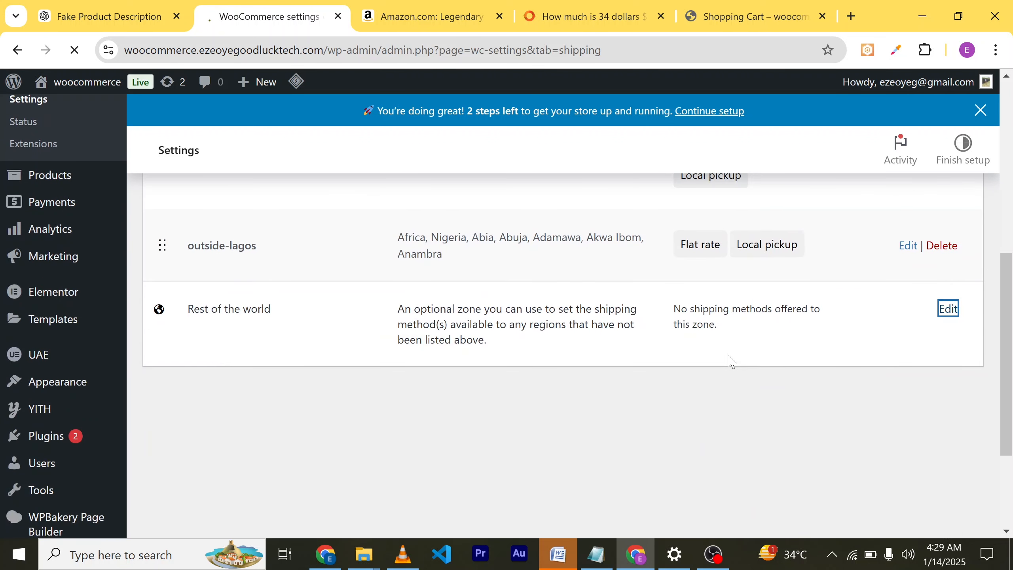
{"action": "left_click", "coordinate": [75, 49]}
{"action": "left_click", "coordinate": [74, 51]}
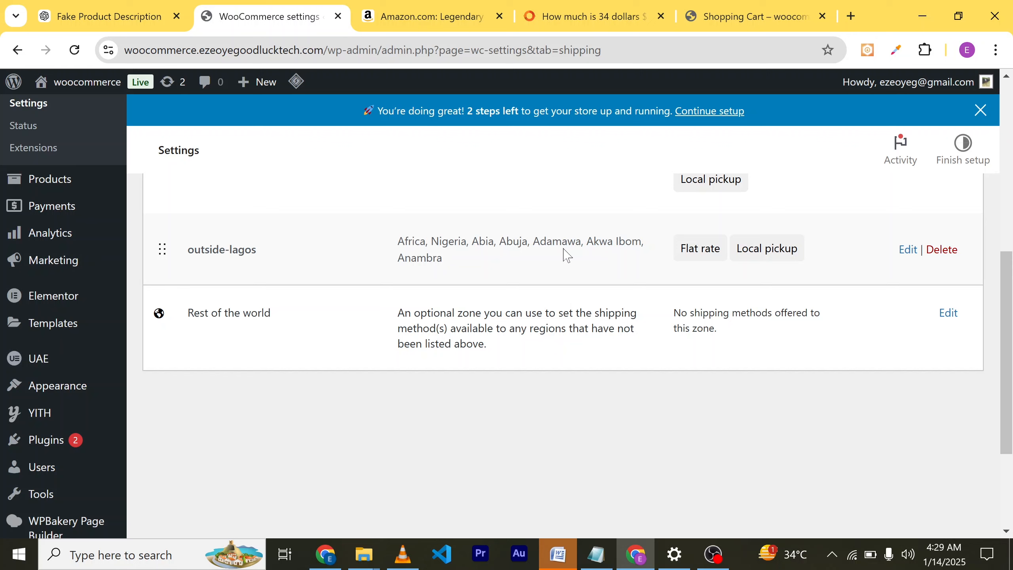
{"action": "left_click", "coordinate": [948, 315]}
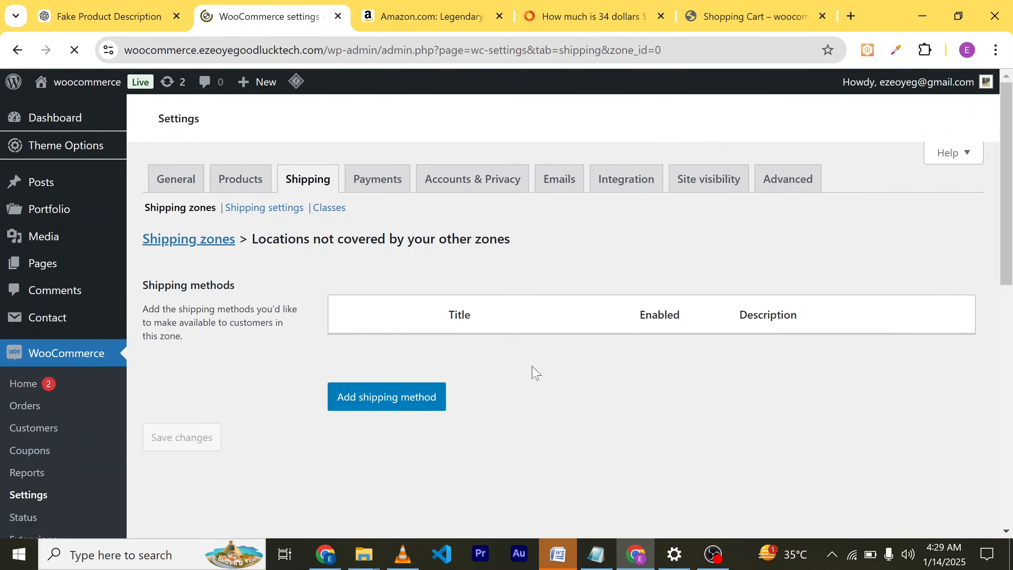
Examine the shipping method types offered for the zone and close the Create shipping method dialog without adding one.
{"action": "scroll", "coordinate": [463, 410], "scroll_direction": "down", "scroll_amount": 3}
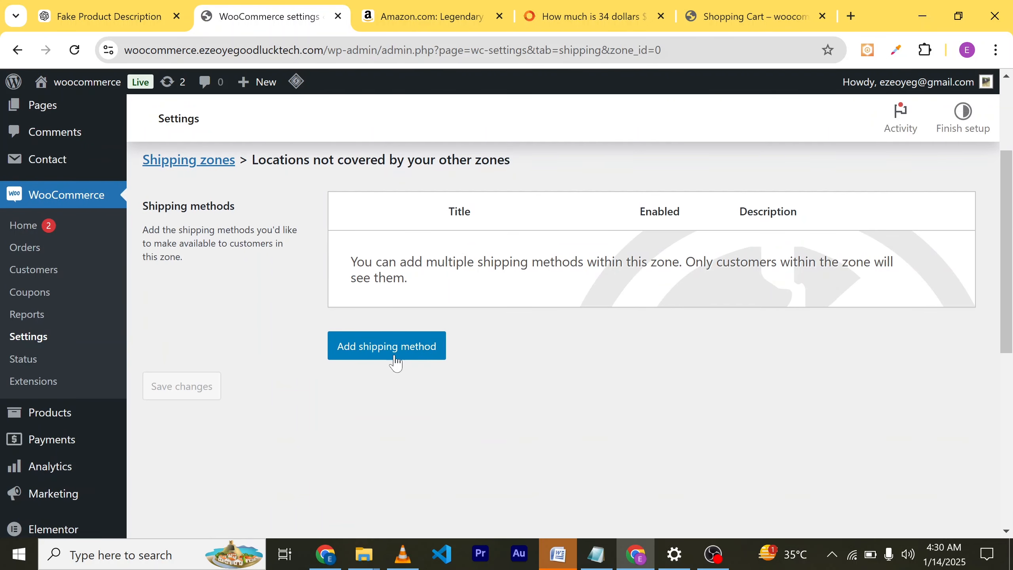
{"action": "scroll", "coordinate": [399, 359], "scroll_direction": "down", "scroll_amount": 1}
{"action": "scroll", "coordinate": [386, 374], "scroll_direction": "up", "scroll_amount": 2}
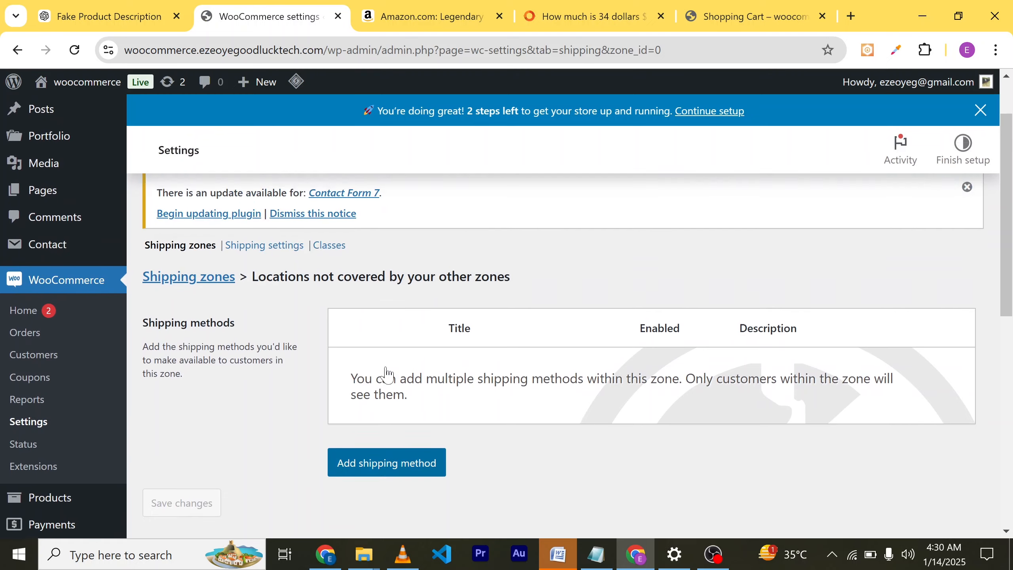
{"action": "scroll", "coordinate": [399, 403], "scroll_direction": "down", "scroll_amount": 2}
{"action": "left_click", "coordinate": [389, 385]}
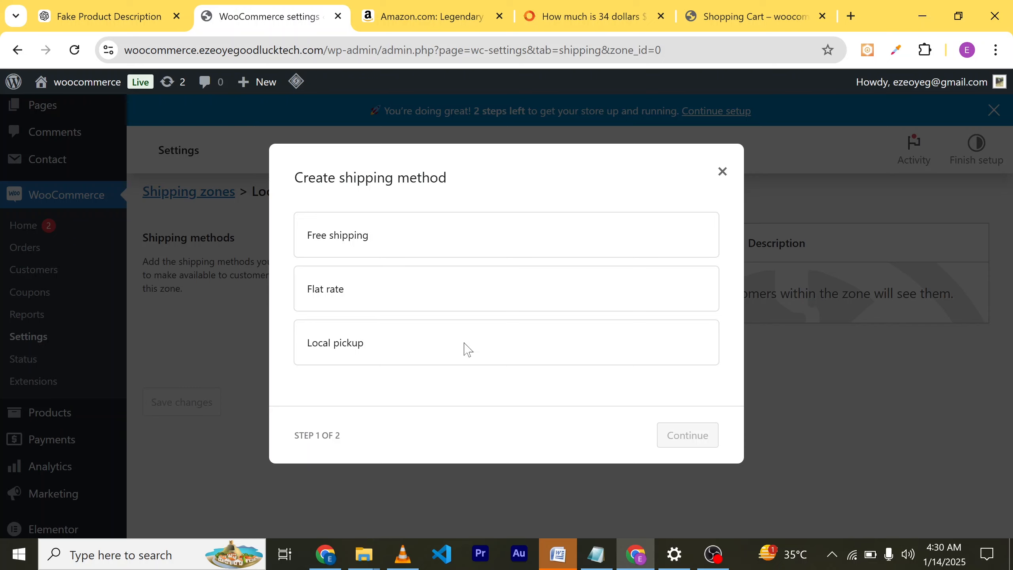
{"action": "left_click", "coordinate": [723, 172]}
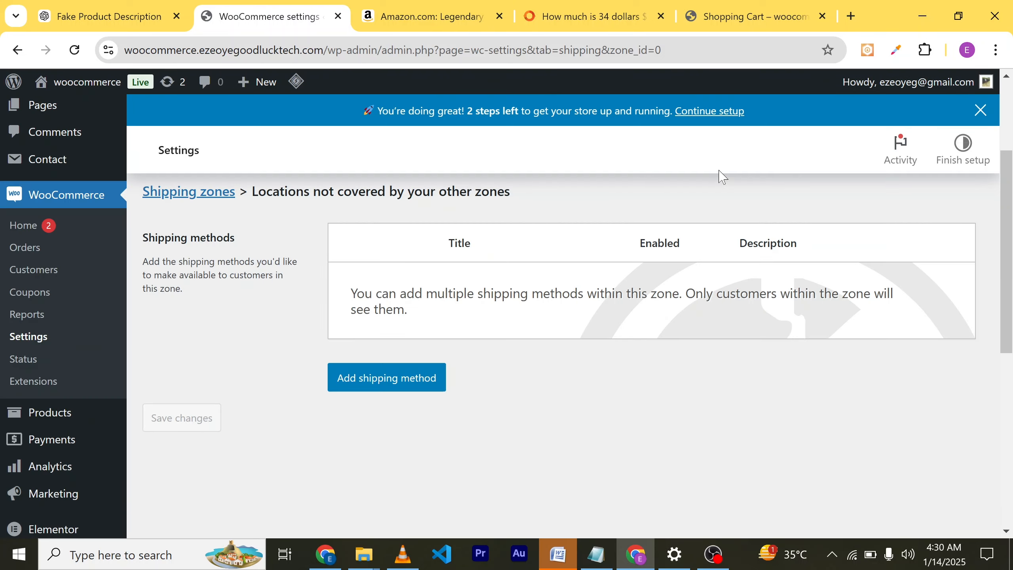
{"action": "scroll", "coordinate": [260, 358], "scroll_direction": "down", "scroll_amount": 5}
{"action": "scroll", "coordinate": [261, 358], "scroll_direction": "up", "scroll_amount": 8}
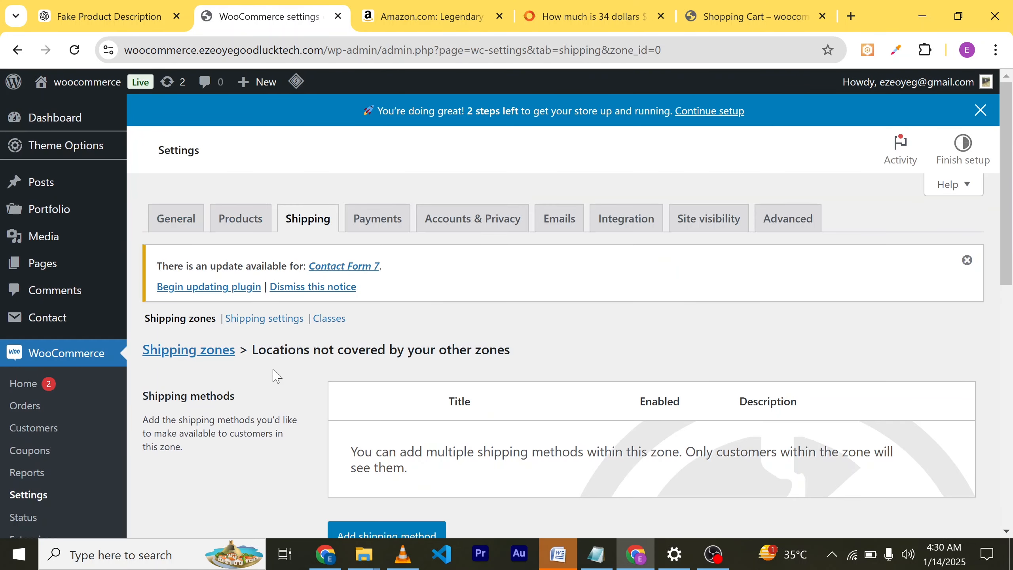
{"action": "scroll", "coordinate": [277, 395], "scroll_direction": "down", "scroll_amount": 5}
{"action": "scroll", "coordinate": [278, 404], "scroll_direction": "up", "scroll_amount": 5}
Open the Payments settings and examine the installed payment methods and the recommended payment providers.
{"action": "left_click", "coordinate": [396, 219]}
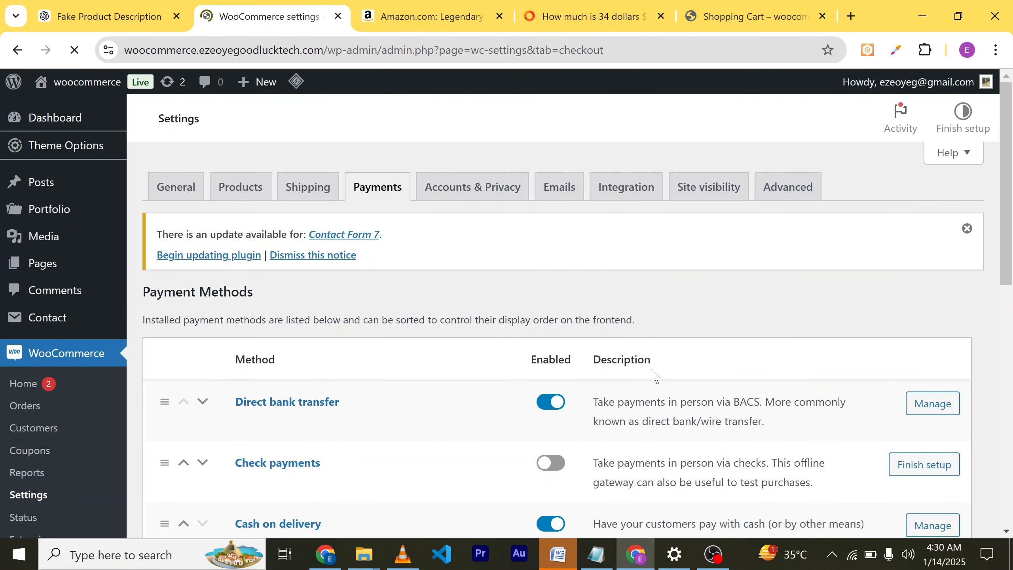
{"action": "scroll", "coordinate": [656, 377], "scroll_direction": "down", "scroll_amount": 2}
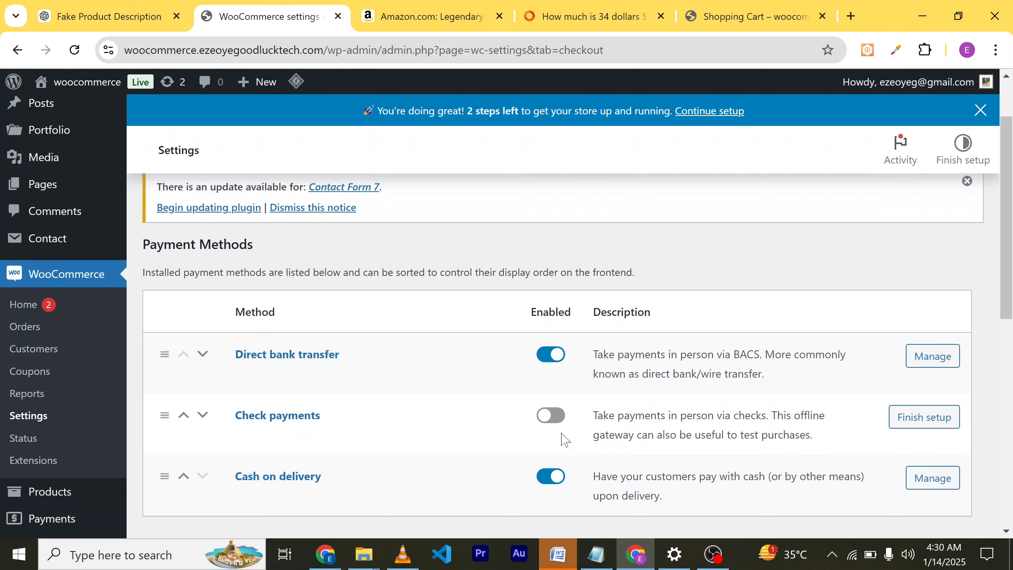
{"action": "scroll", "coordinate": [693, 430], "scroll_direction": "down", "scroll_amount": 2}
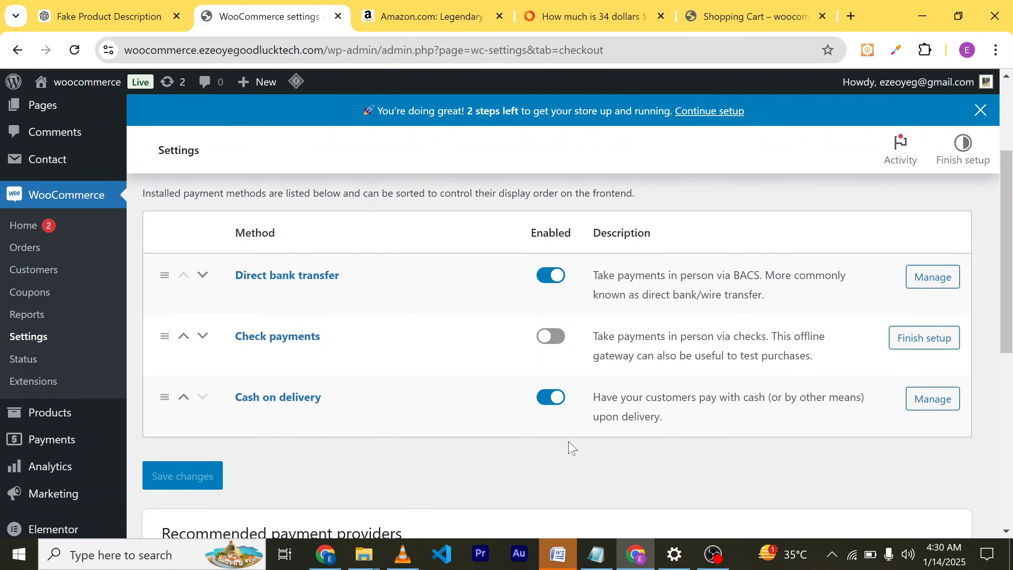
{"action": "scroll", "coordinate": [428, 466], "scroll_direction": "down", "scroll_amount": 5}
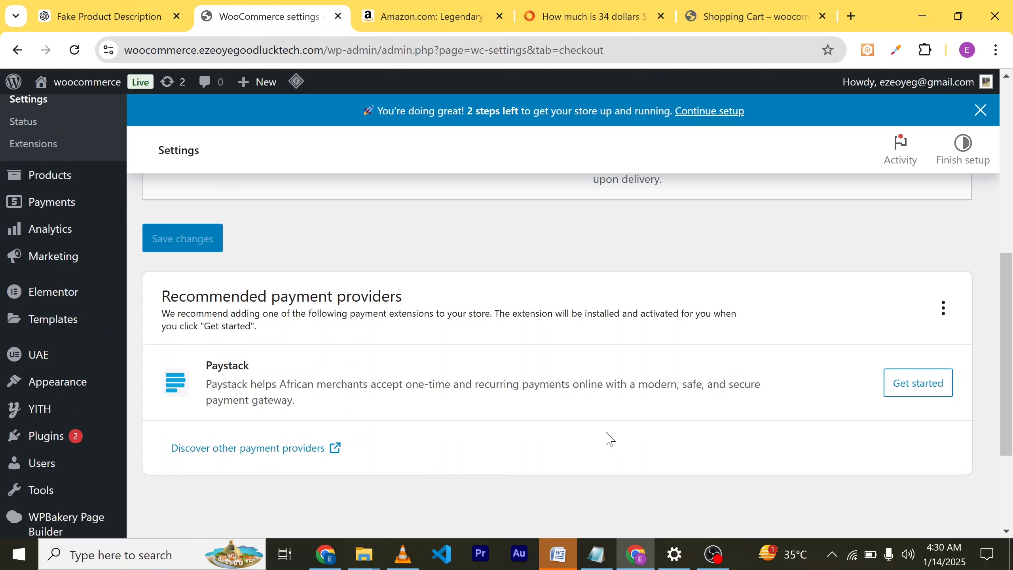
{"action": "scroll", "coordinate": [594, 358], "scroll_direction": "up", "scroll_amount": 8}
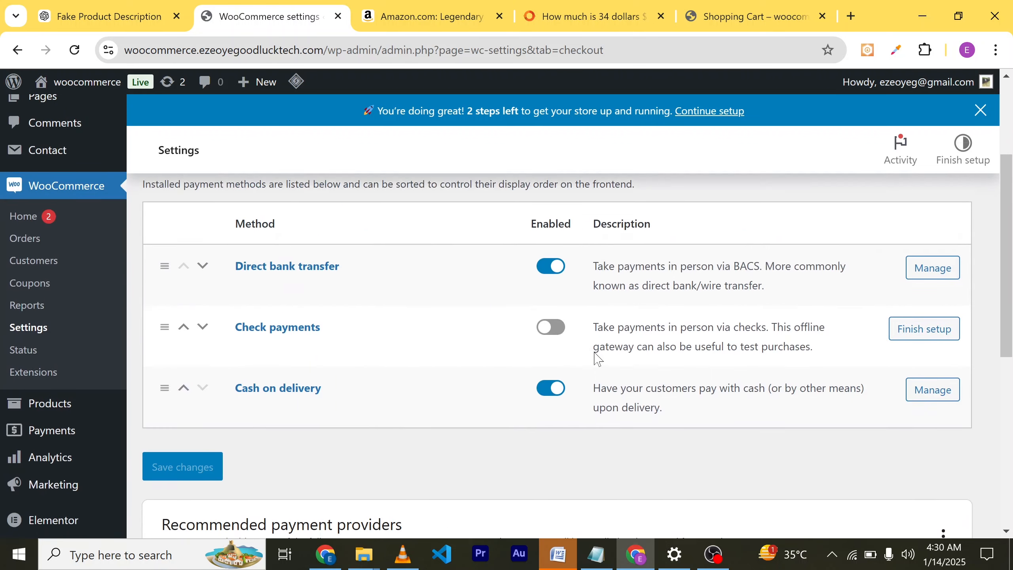
Open the Accounts & Privacy settings and examine the checkout, account creation, account erasure and privacy policy options.
{"action": "left_click", "coordinate": [469, 224]}
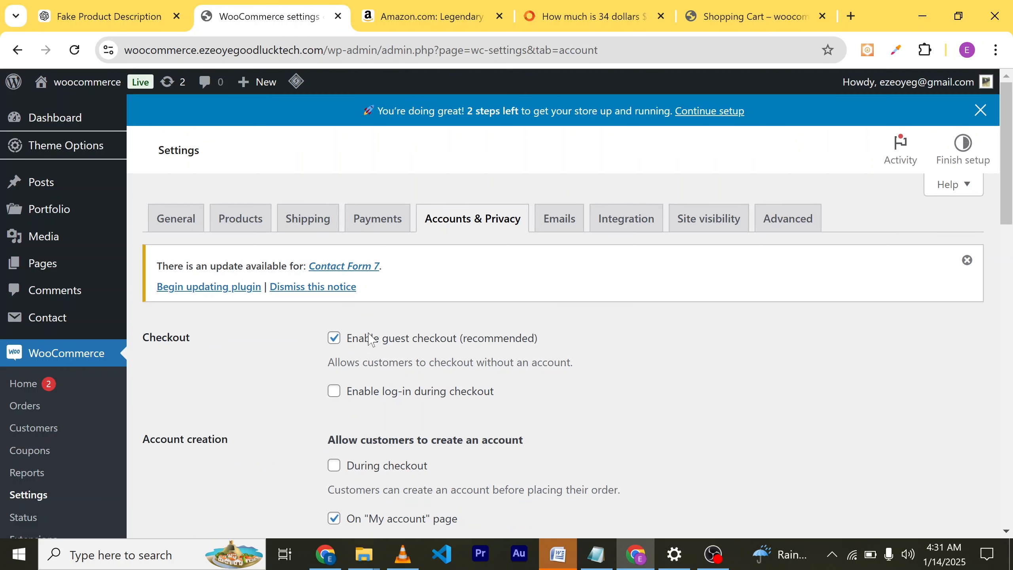
{"action": "scroll", "coordinate": [584, 339], "scroll_direction": "down", "scroll_amount": 6}
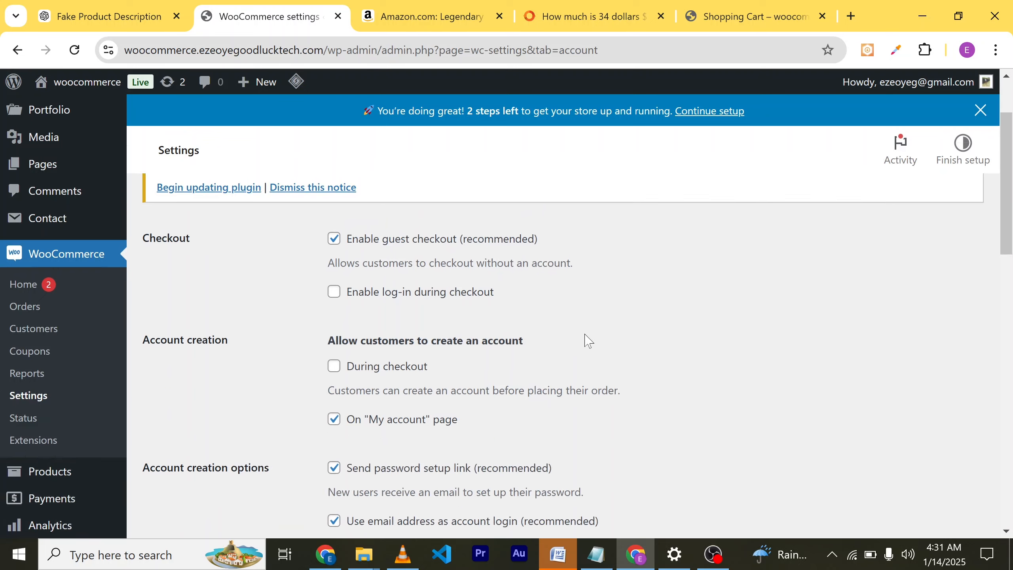
{"action": "scroll", "coordinate": [475, 367], "scroll_direction": "up", "scroll_amount": 4}
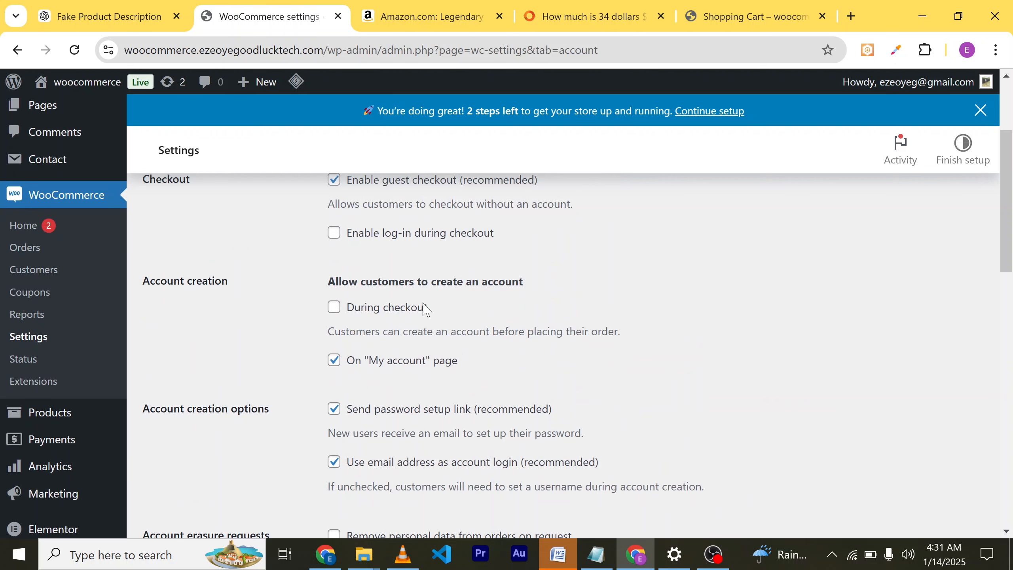
{"action": "scroll", "coordinate": [467, 315], "scroll_direction": "down", "scroll_amount": 2}
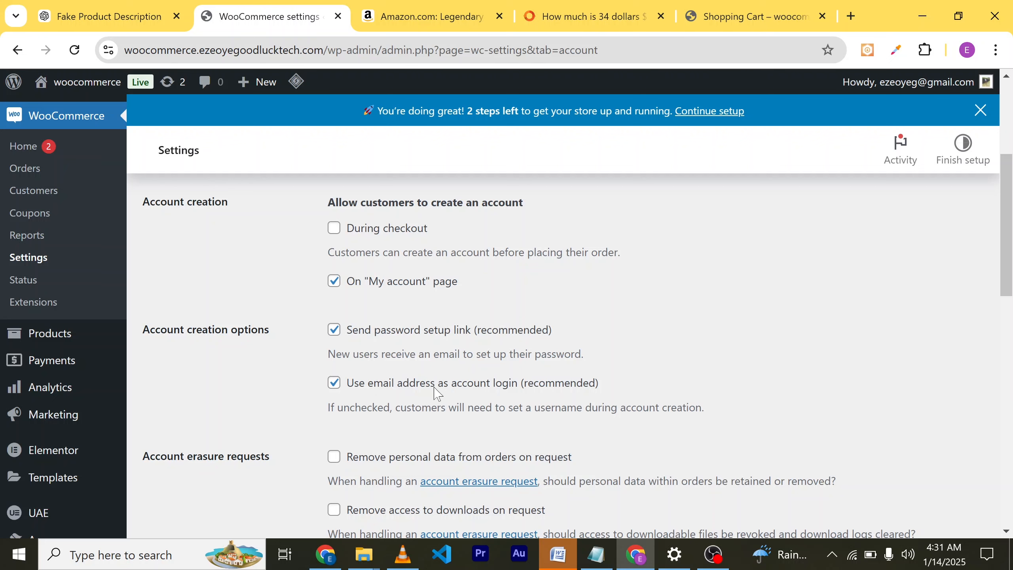
{"action": "scroll", "coordinate": [382, 335], "scroll_direction": "down", "scroll_amount": 2}
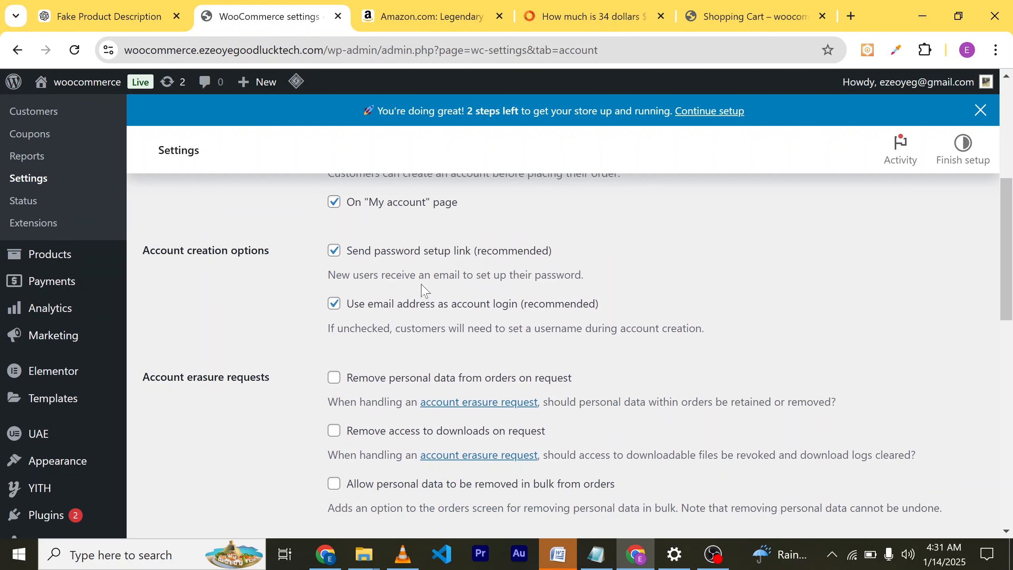
{"action": "scroll", "coordinate": [373, 355], "scroll_direction": "down", "scroll_amount": 10}
{"action": "scroll", "coordinate": [257, 335], "scroll_direction": "up", "scroll_amount": 4}
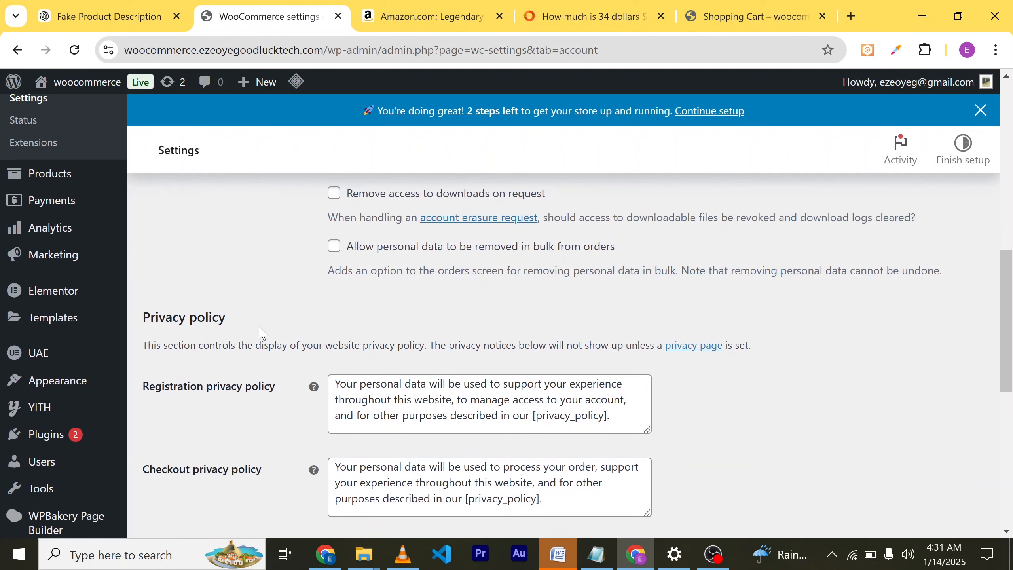
{"action": "left_click", "coordinate": [360, 384]}
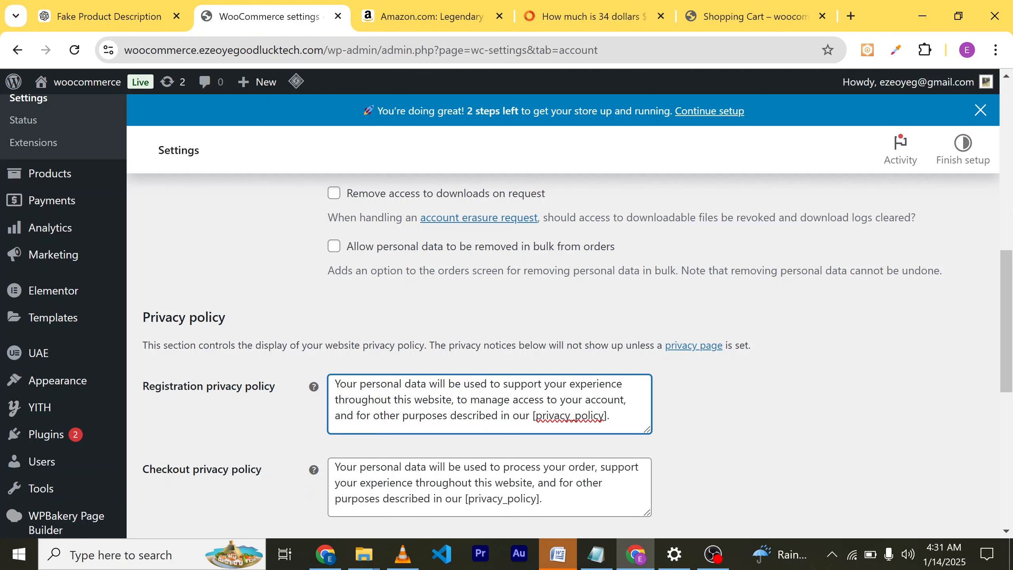
{"action": "scroll", "coordinate": [441, 378], "scroll_direction": "down", "scroll_amount": 10}
{"action": "scroll", "coordinate": [479, 372], "scroll_direction": "up", "scroll_amount": 14}
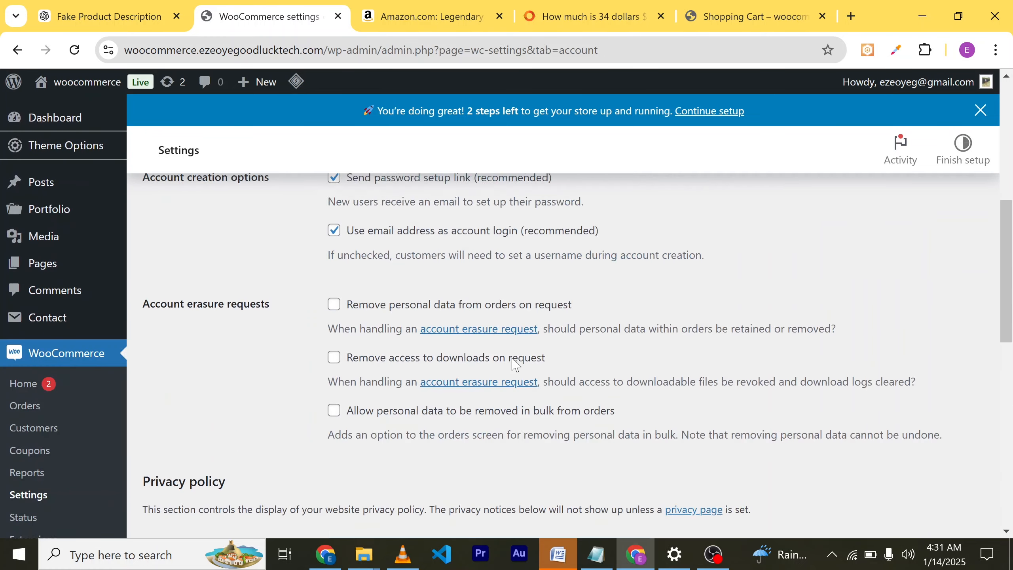
Examine the list of email notifications in the Emails settings and open the Integration settings.
{"action": "scroll", "coordinate": [512, 363], "scroll_direction": "up", "scroll_amount": 5}
{"action": "left_click", "coordinate": [568, 231]}
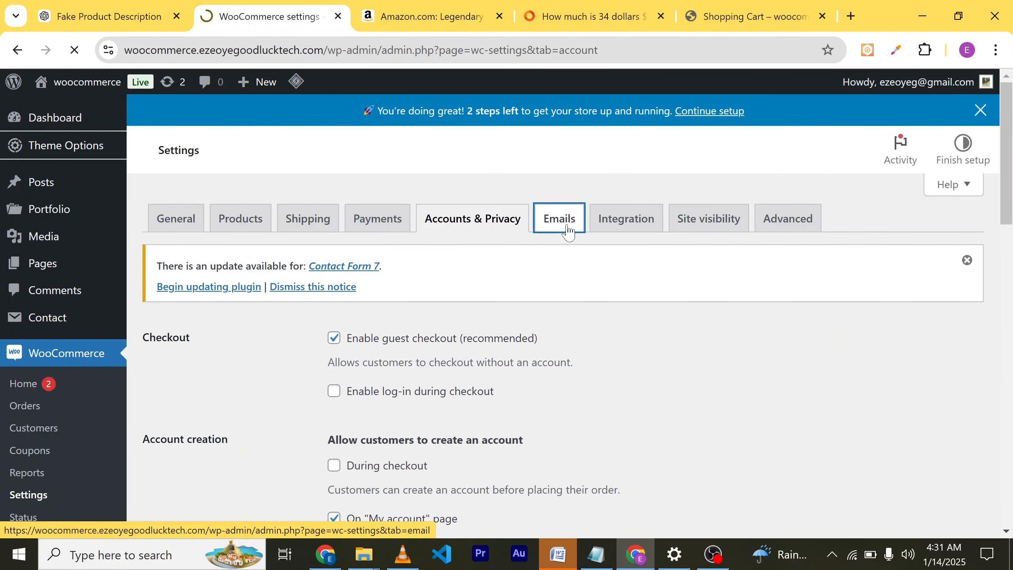
{"action": "scroll", "coordinate": [408, 351], "scroll_direction": "down", "scroll_amount": 6}
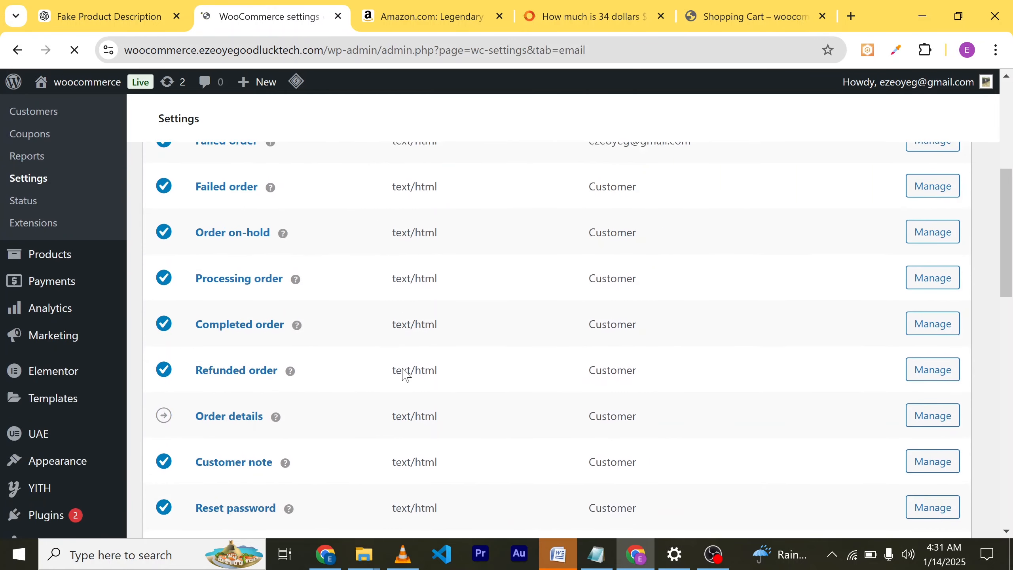
{"action": "scroll", "coordinate": [404, 375], "scroll_direction": "up", "scroll_amount": 8}
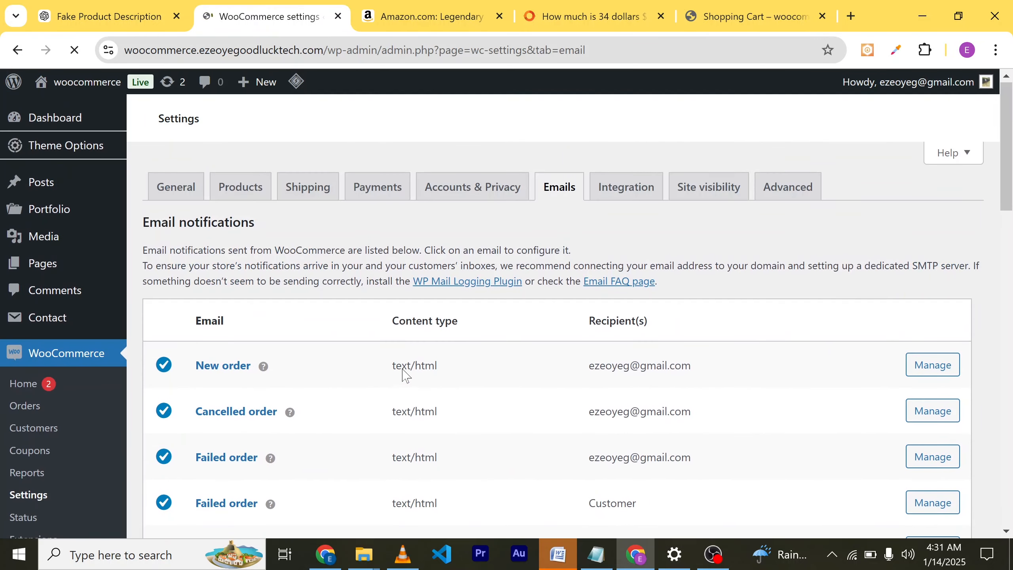
{"action": "left_click", "coordinate": [649, 196]}
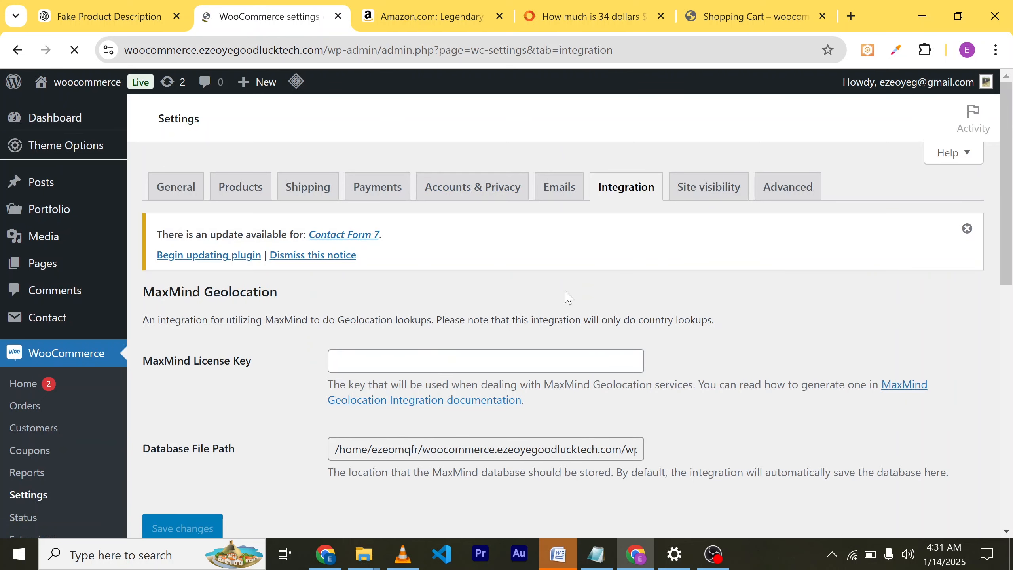
Examine the Site visibility options and the page setup, checkout and account endpoints in the Advanced settings.
{"action": "left_click", "coordinate": [725, 192]}
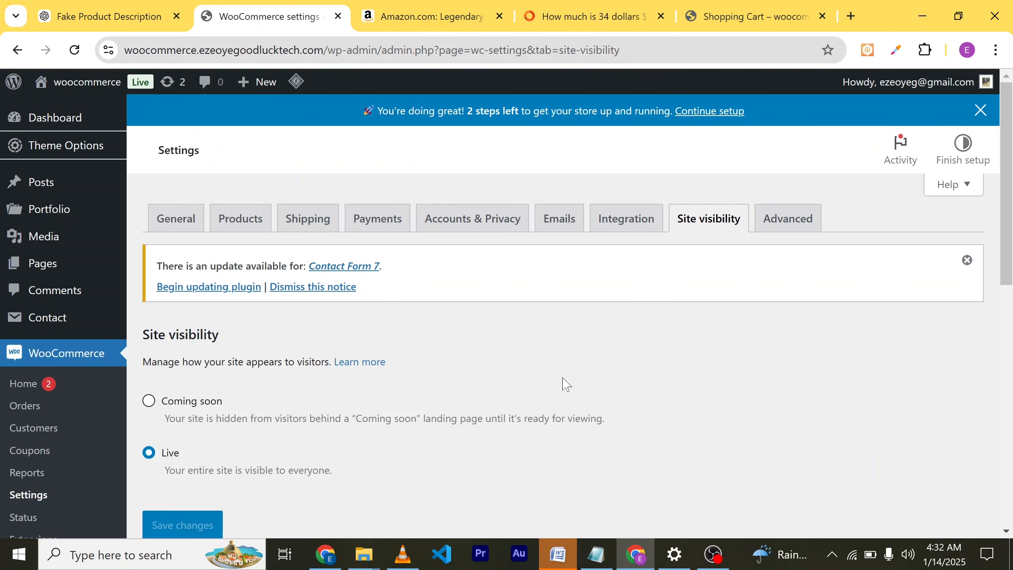
{"action": "left_click", "coordinate": [803, 226]}
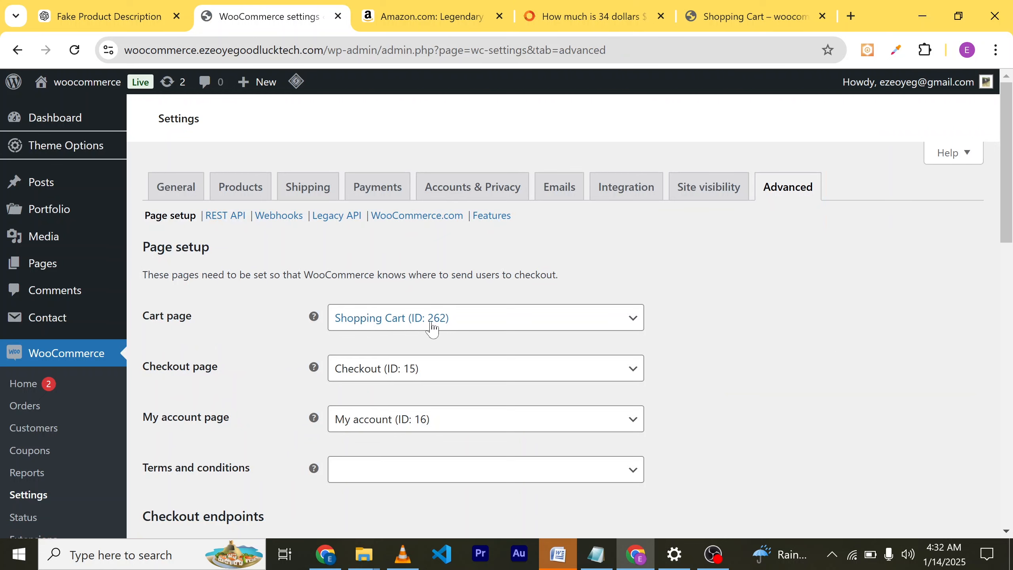
{"action": "scroll", "coordinate": [499, 326], "scroll_direction": "down", "scroll_amount": 5}
{"action": "scroll", "coordinate": [499, 325], "scroll_direction": "down", "scroll_amount": 1}
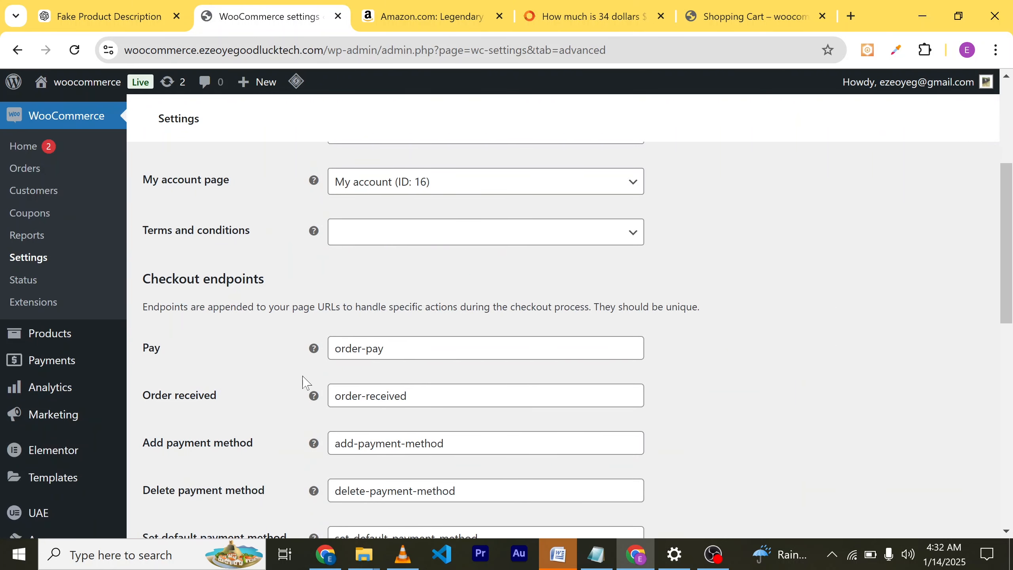
{"action": "scroll", "coordinate": [322, 402], "scroll_direction": "down", "scroll_amount": 2}
{"action": "scroll", "coordinate": [322, 402], "scroll_direction": "down", "scroll_amount": 13}
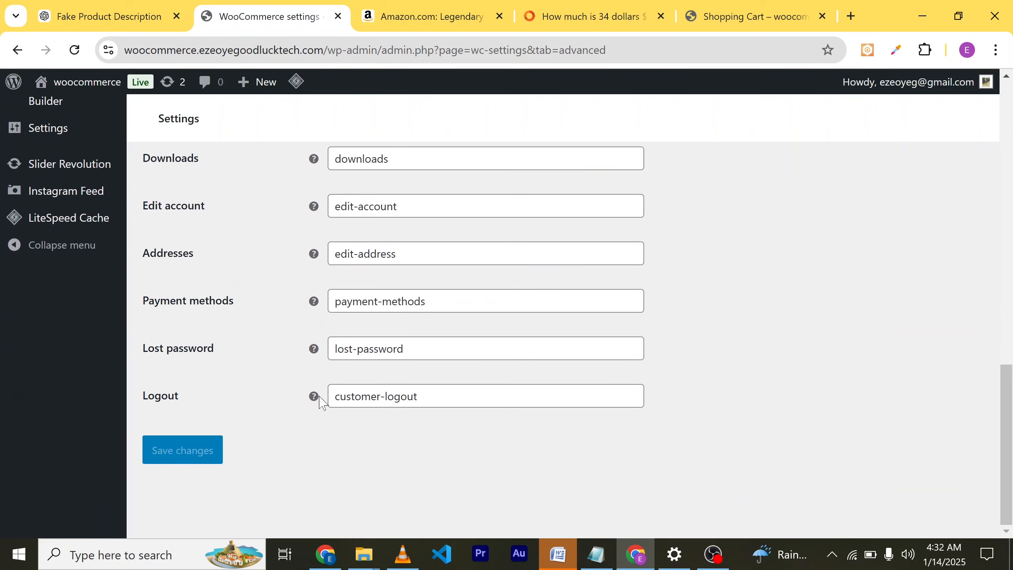
{"action": "scroll", "coordinate": [323, 402], "scroll_direction": "up", "scroll_amount": 18}
{"action": "scroll", "coordinate": [322, 403], "scroll_direction": "up", "scroll_amount": 3}
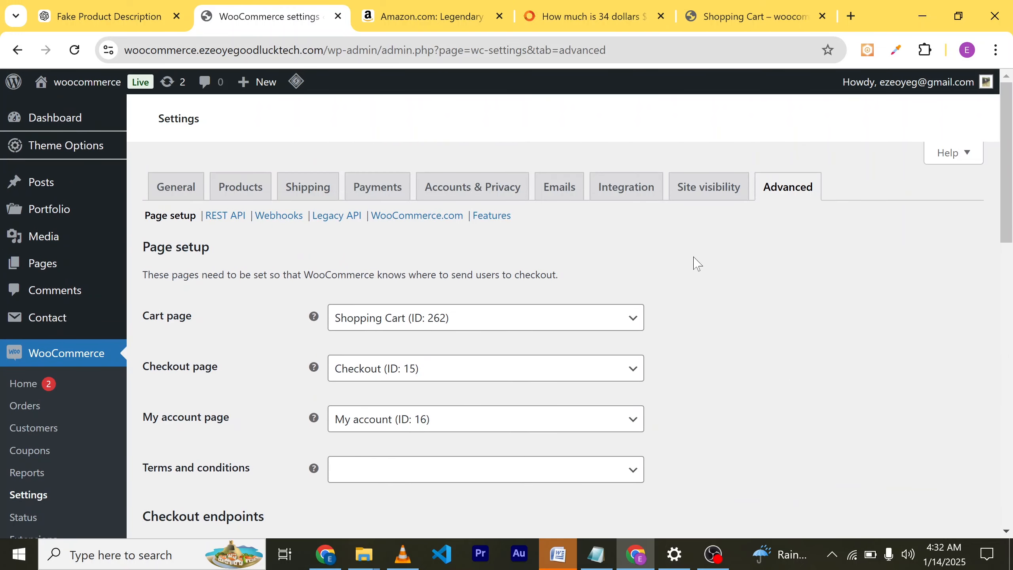
Return to the Shipping settings and review the configured shipping zones.
{"action": "left_click", "coordinate": [311, 190]}
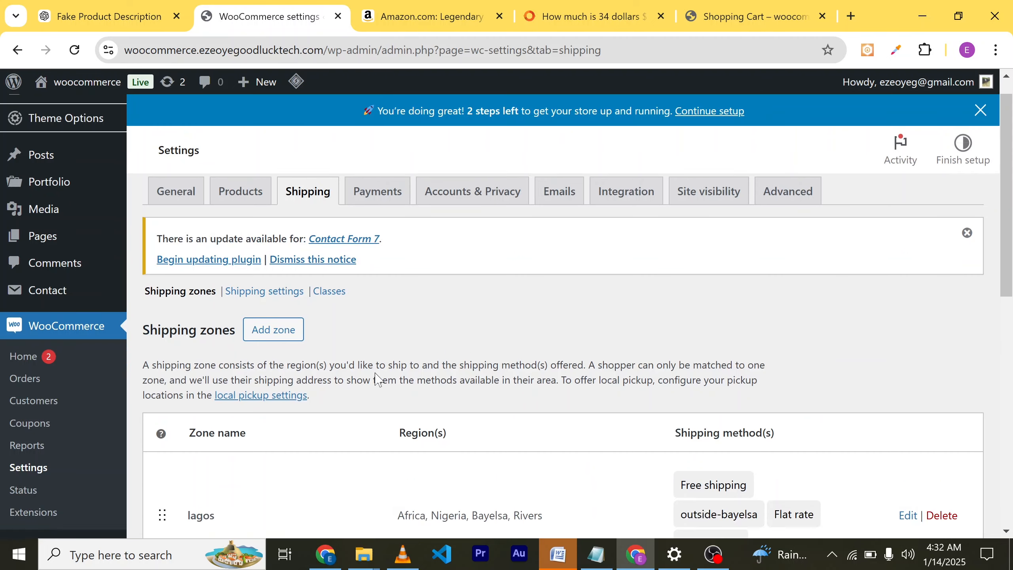
{"action": "scroll", "coordinate": [477, 285], "scroll_direction": "down", "scroll_amount": 5}
{"action": "scroll", "coordinate": [476, 284], "scroll_direction": "up", "scroll_amount": 5}
Switch to the store's shopping cart, proceed to checkout and examine the billing details form and order summary.
{"action": "left_click", "coordinate": [741, 18]}
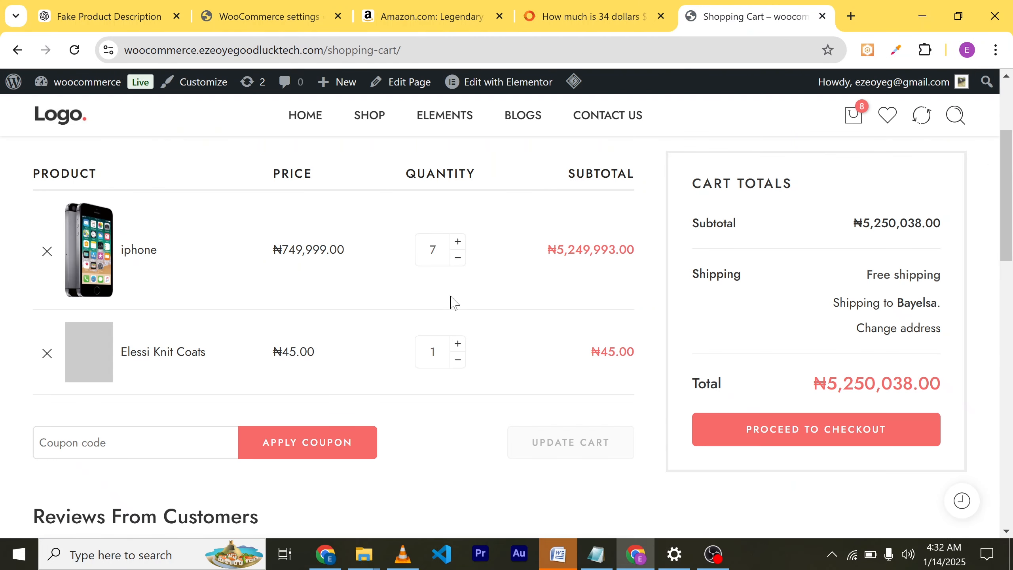
{"action": "scroll", "coordinate": [534, 354], "scroll_direction": "down", "scroll_amount": 5}
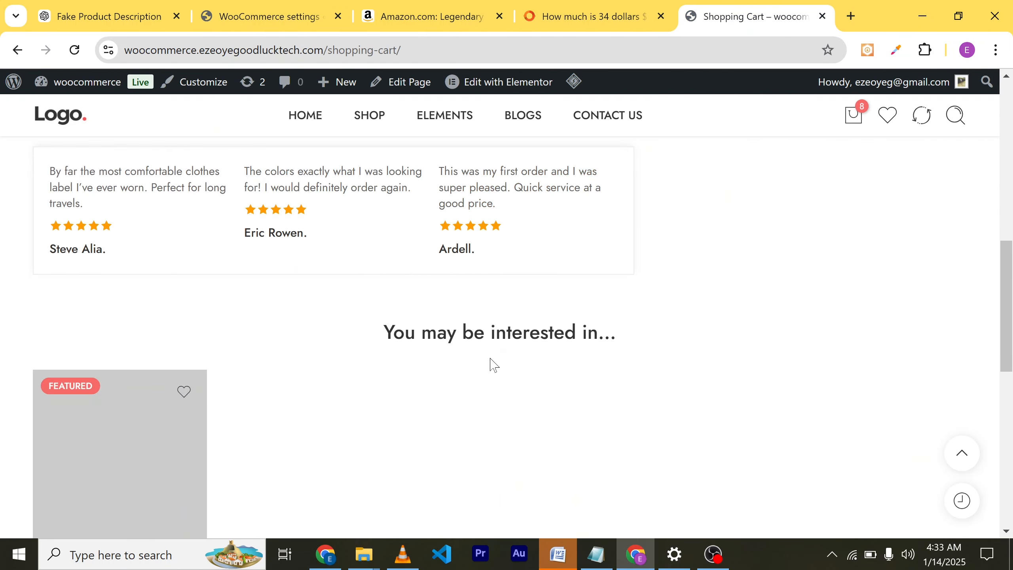
{"action": "scroll", "coordinate": [491, 362], "scroll_direction": "up", "scroll_amount": 4}
{"action": "left_click", "coordinate": [763, 351]}
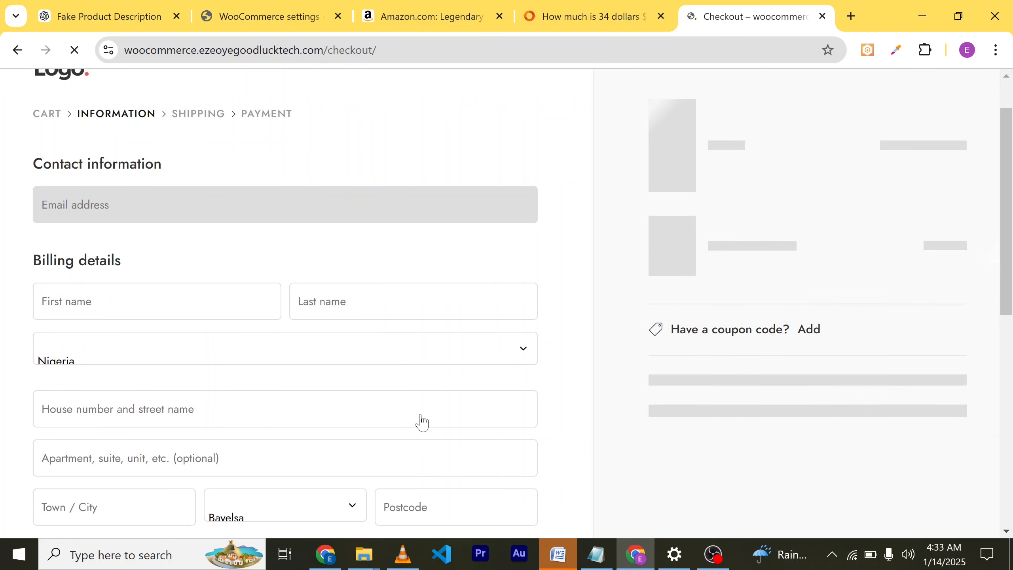
{"action": "scroll", "coordinate": [420, 416], "scroll_direction": "down", "scroll_amount": 6}
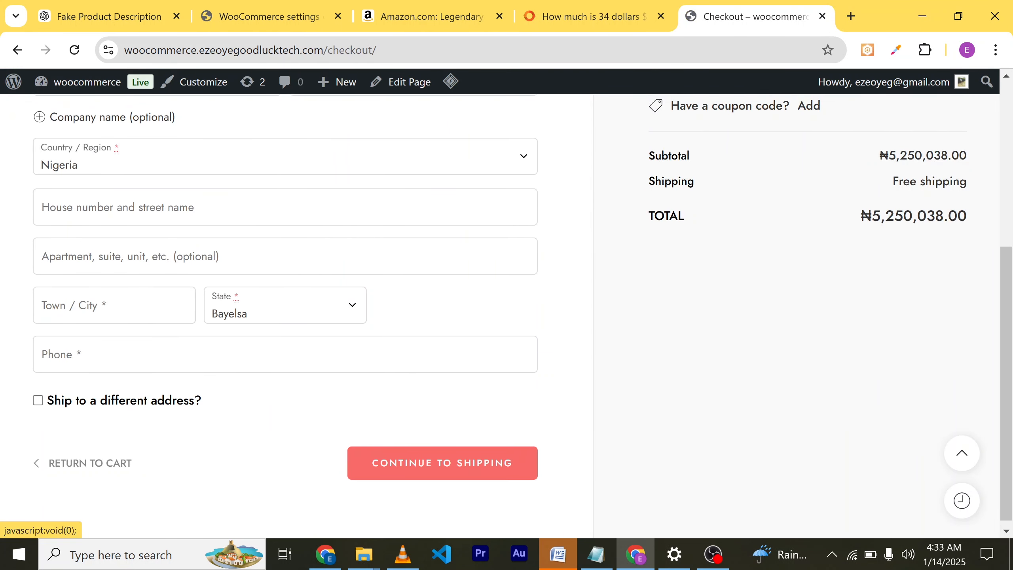
{"action": "scroll", "coordinate": [101, 219], "scroll_direction": "up", "scroll_amount": 5}
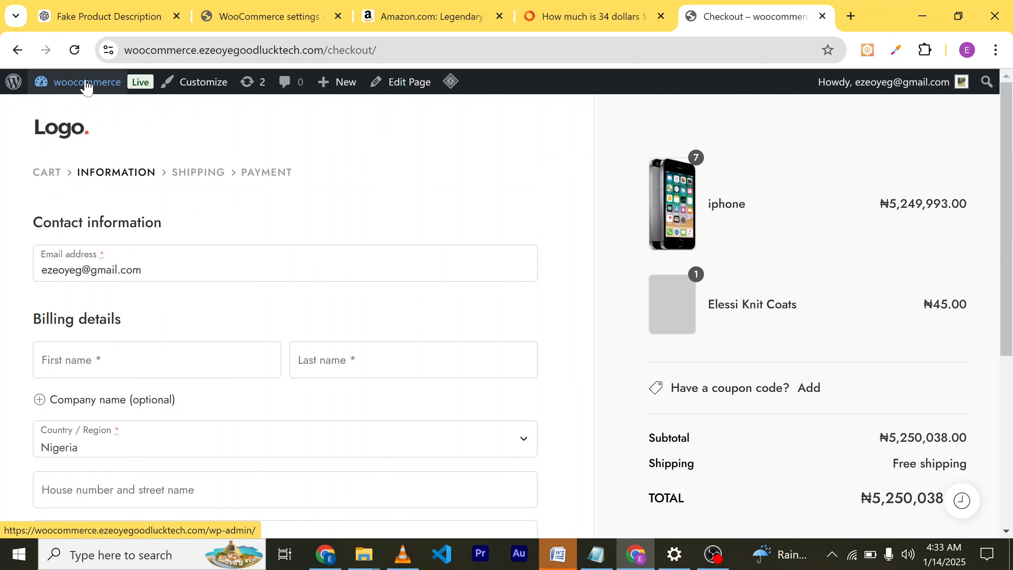
Return to the store's home page and remove the Elessi Knit Coats and the iphone from the cart.
{"action": "left_click", "coordinate": [82, 136]}
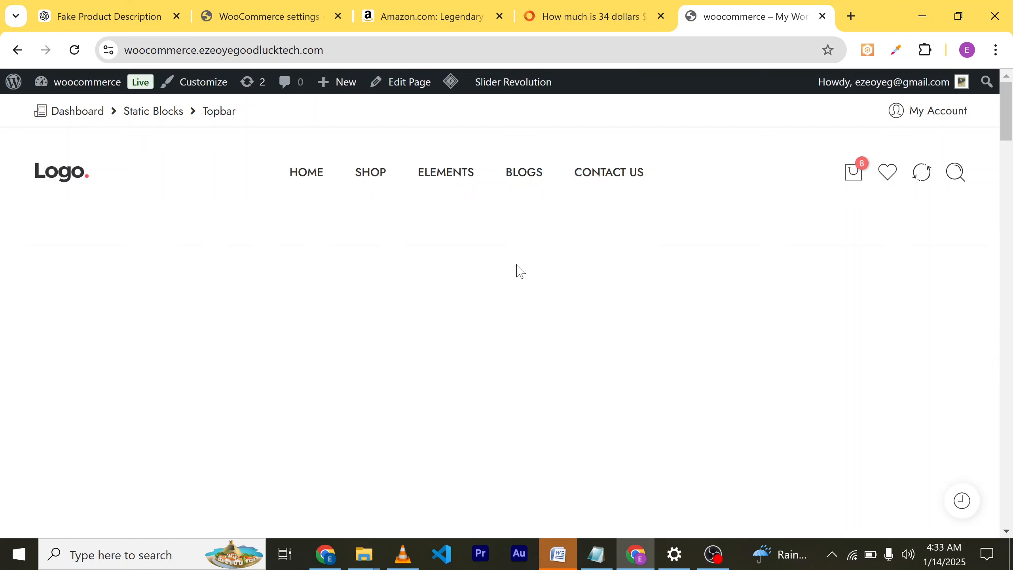
{"action": "scroll", "coordinate": [429, 330], "scroll_direction": "down", "scroll_amount": 10}
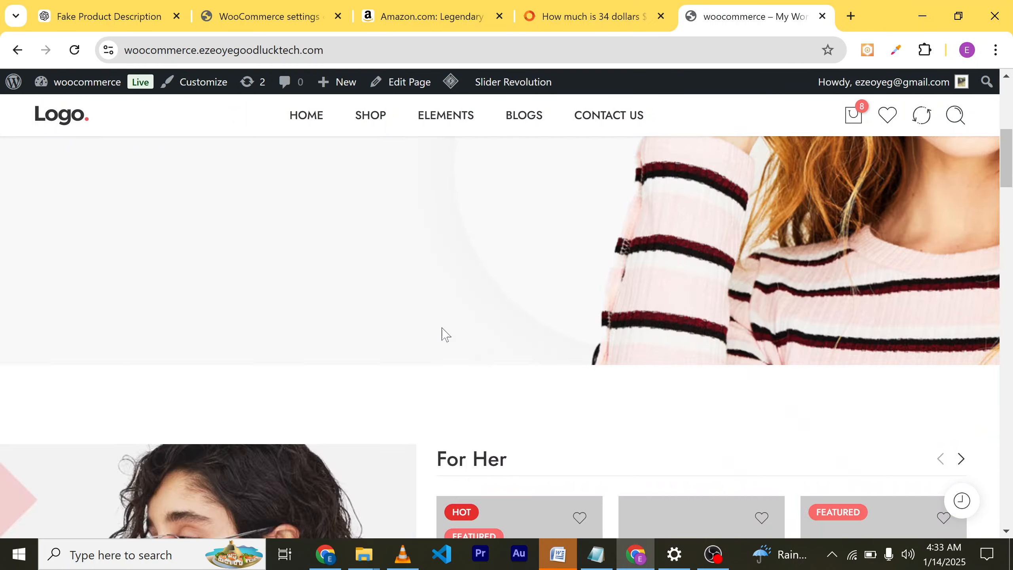
{"action": "scroll", "coordinate": [542, 293], "scroll_direction": "up", "scroll_amount": 5}
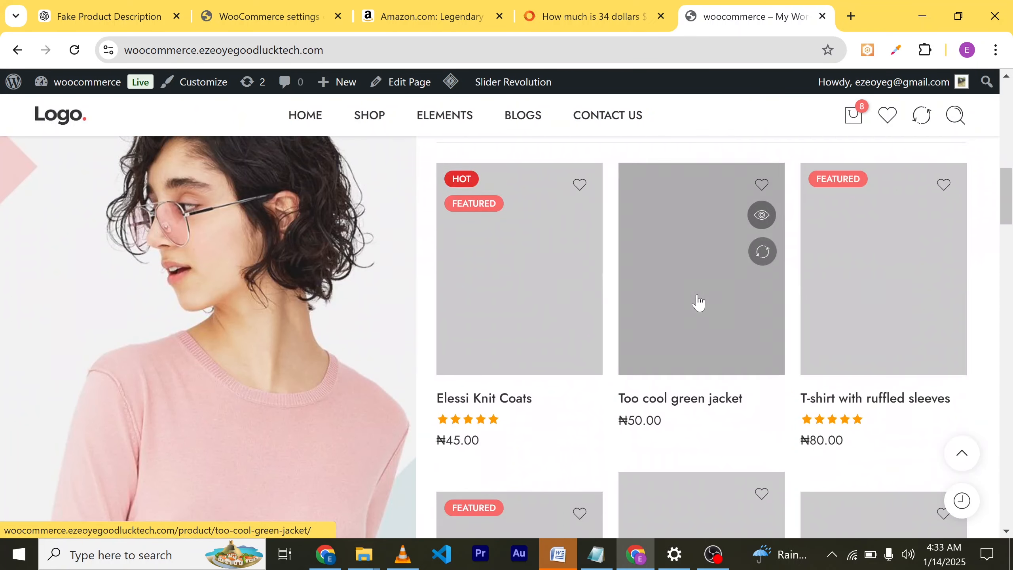
{"action": "left_click", "coordinate": [852, 119]}
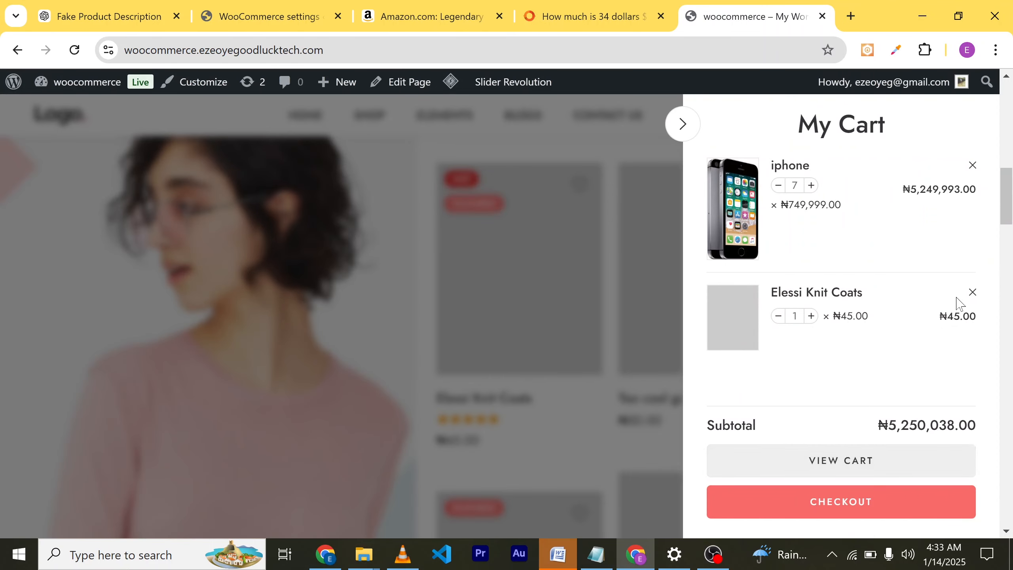
{"action": "left_click", "coordinate": [973, 292]}
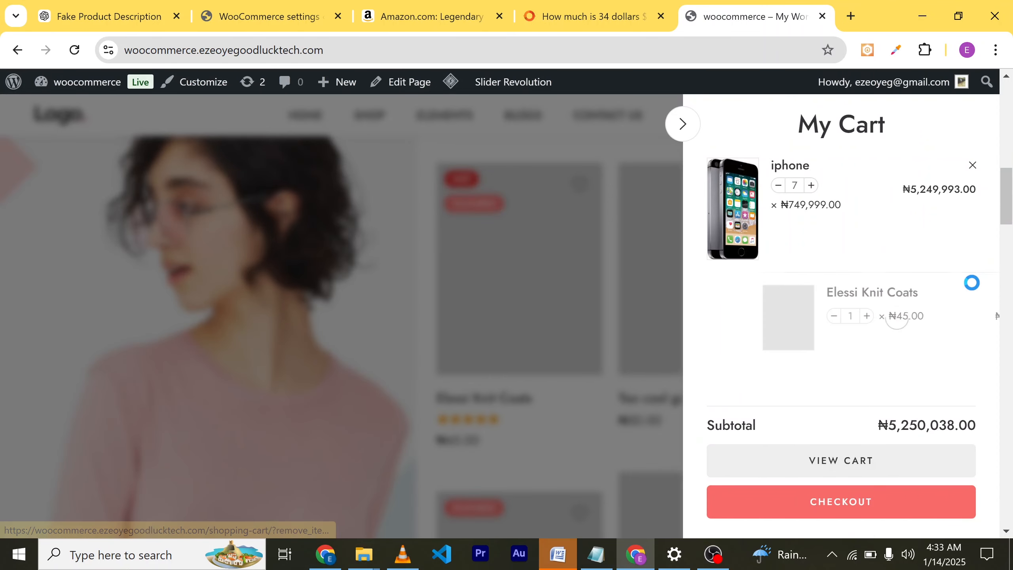
{"action": "double_click", "coordinate": [973, 165]}
{"action": "left_click", "coordinate": [476, 184]}
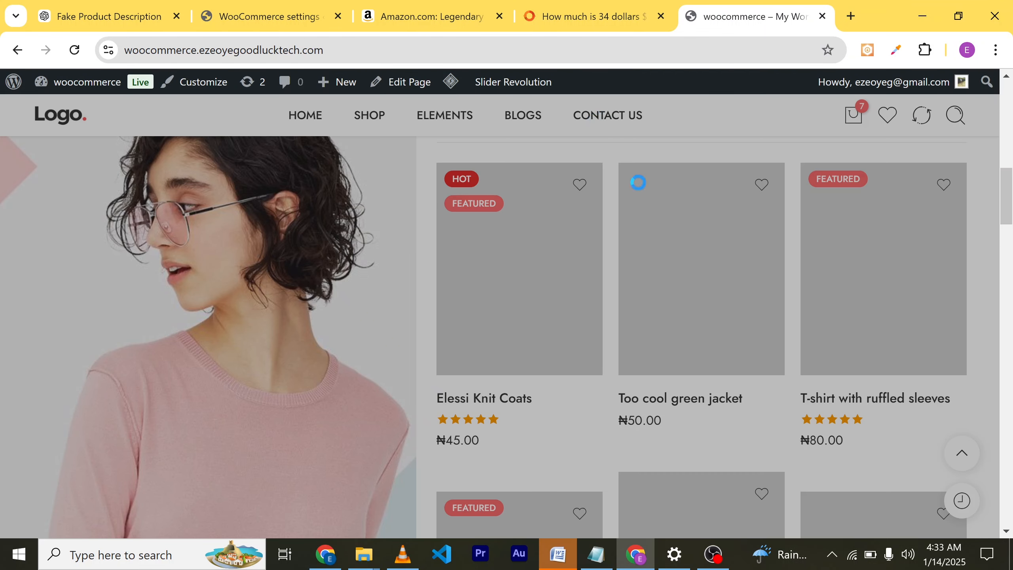
Open the Luxe Elegance shoes product page from the For Him section and bring its purchase options into view.
{"action": "scroll", "coordinate": [581, 326], "scroll_direction": "down", "scroll_amount": 15}
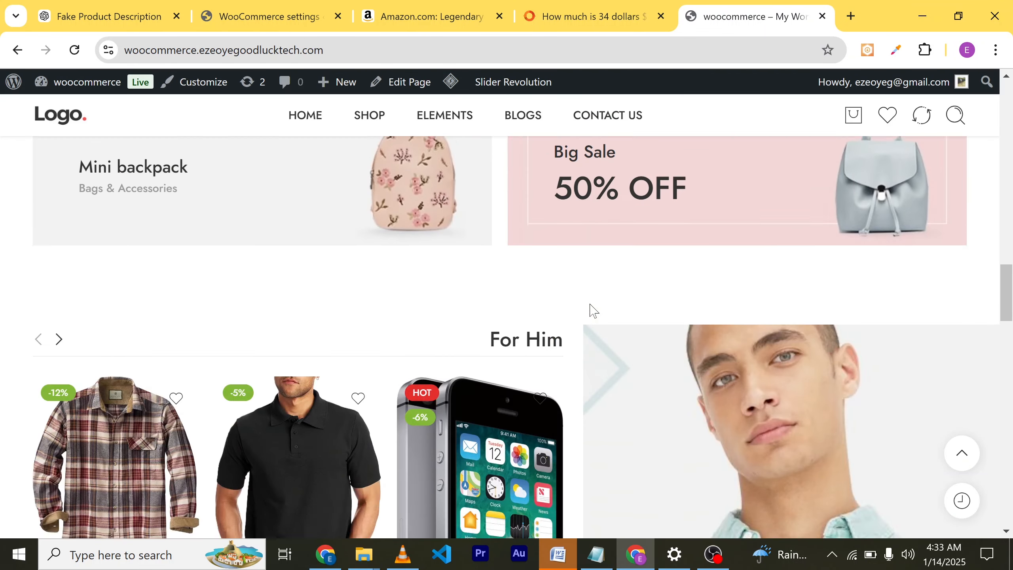
{"action": "scroll", "coordinate": [594, 310], "scroll_direction": "down", "scroll_amount": 8}
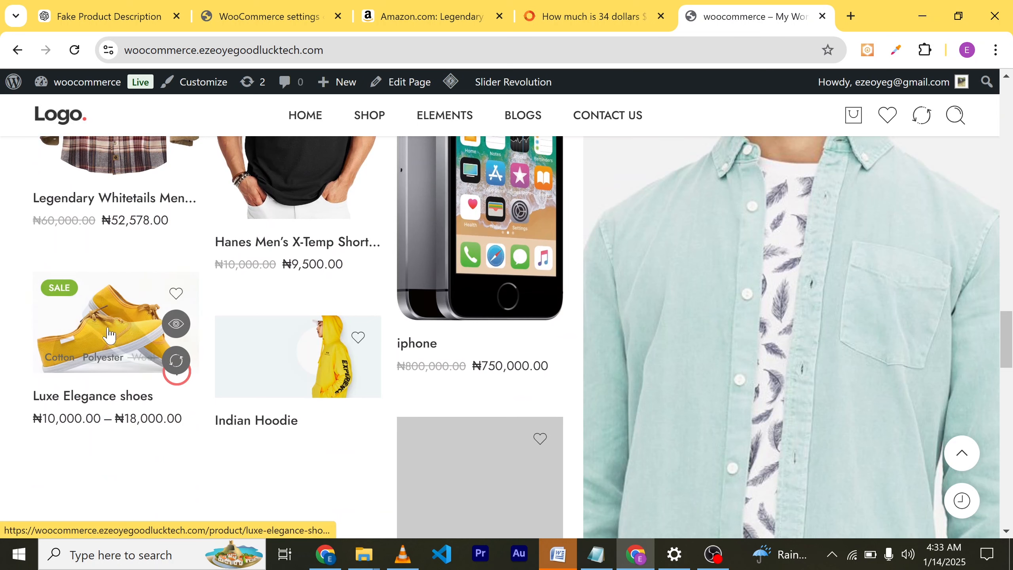
{"action": "left_click", "coordinate": [108, 335]}
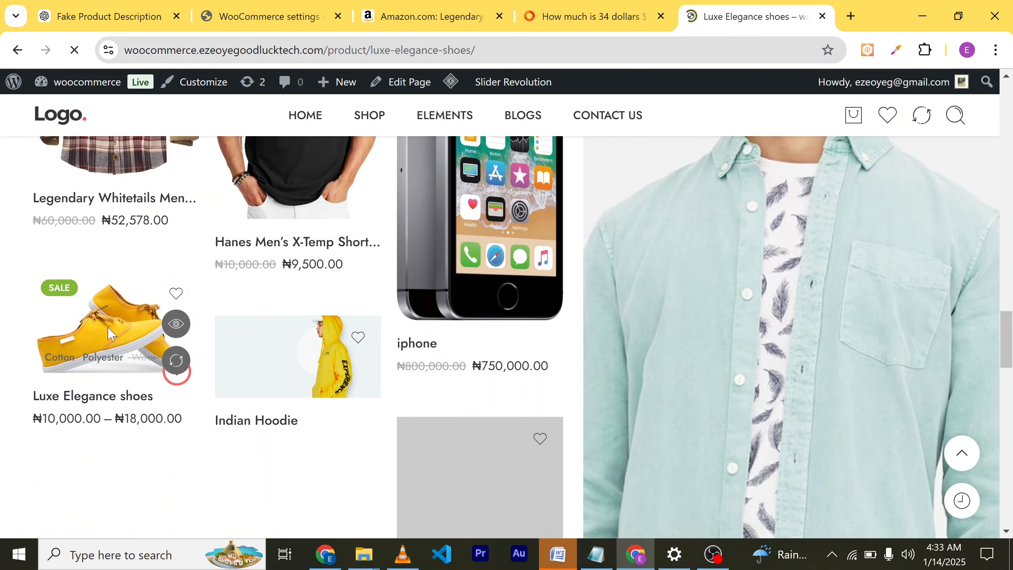
{"action": "scroll", "coordinate": [462, 320], "scroll_direction": "down", "scroll_amount": 5}
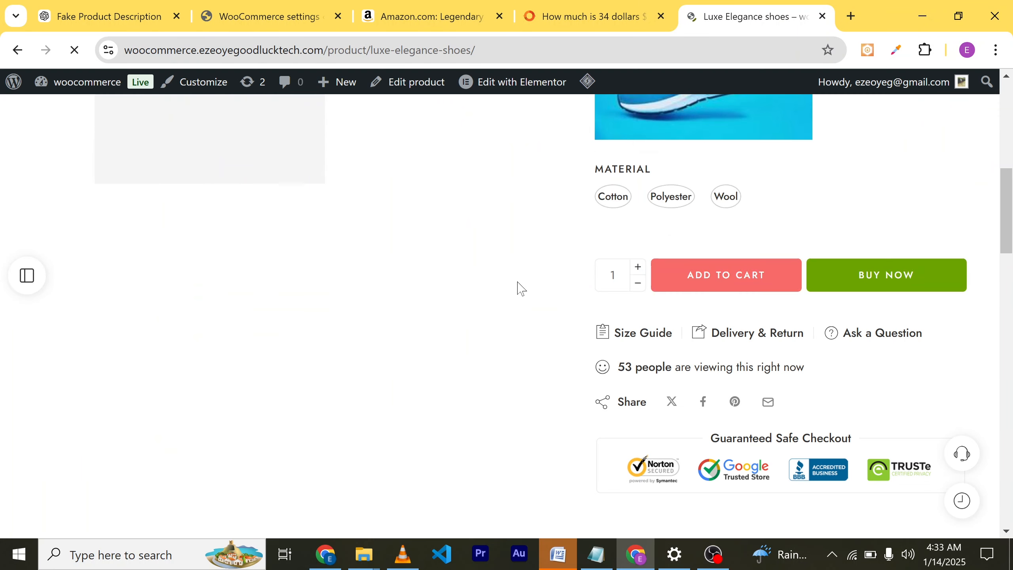
Try to buy the Luxe Elegance shoes without choosing a material, dismissing the alert each time.
{"action": "left_click", "coordinate": [872, 281]}
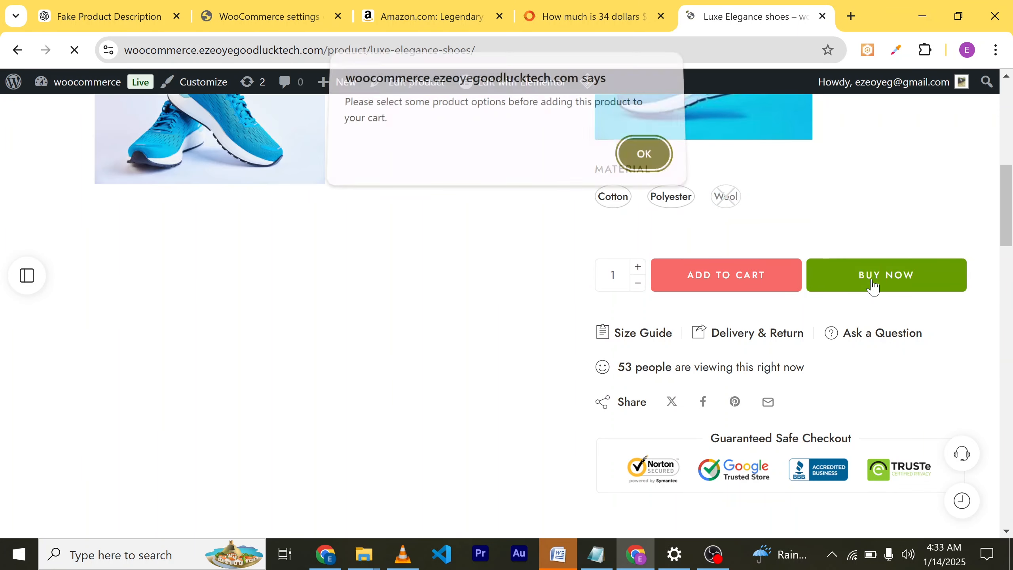
{"action": "left_click", "coordinate": [659, 164]}
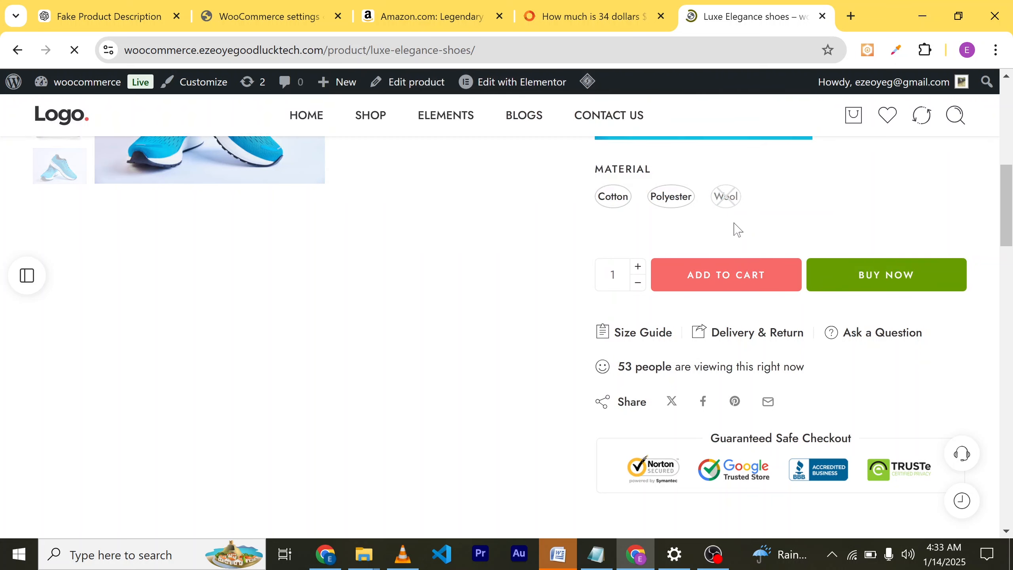
{"action": "left_click", "coordinate": [838, 283]}
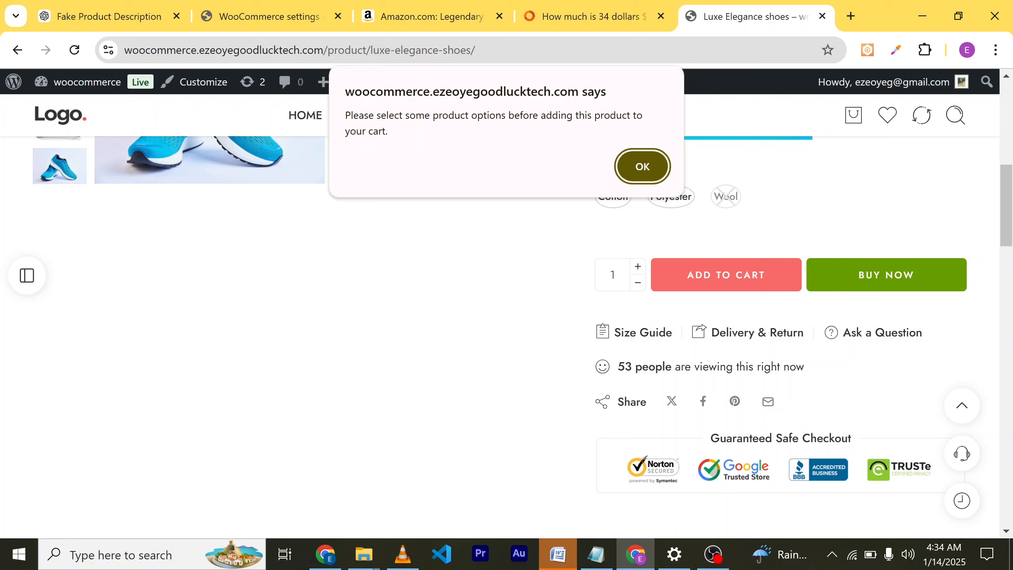
{"action": "left_click", "coordinate": [649, 164]}
Choose Cotton as the material for the Luxe Elegance shoes and buy them immediately.
{"action": "left_click", "coordinate": [615, 198]}
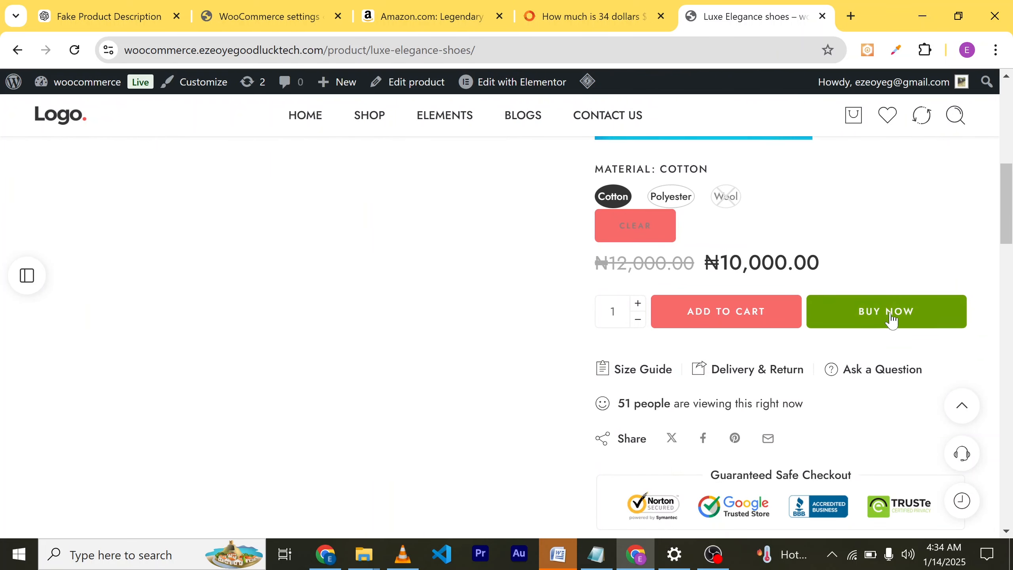
{"action": "left_click", "coordinate": [889, 319]}
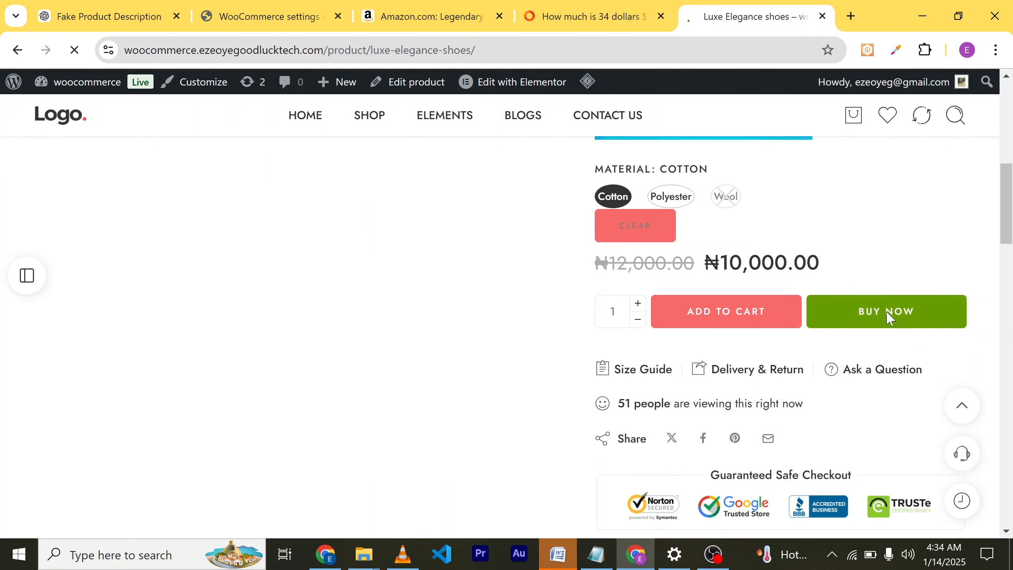
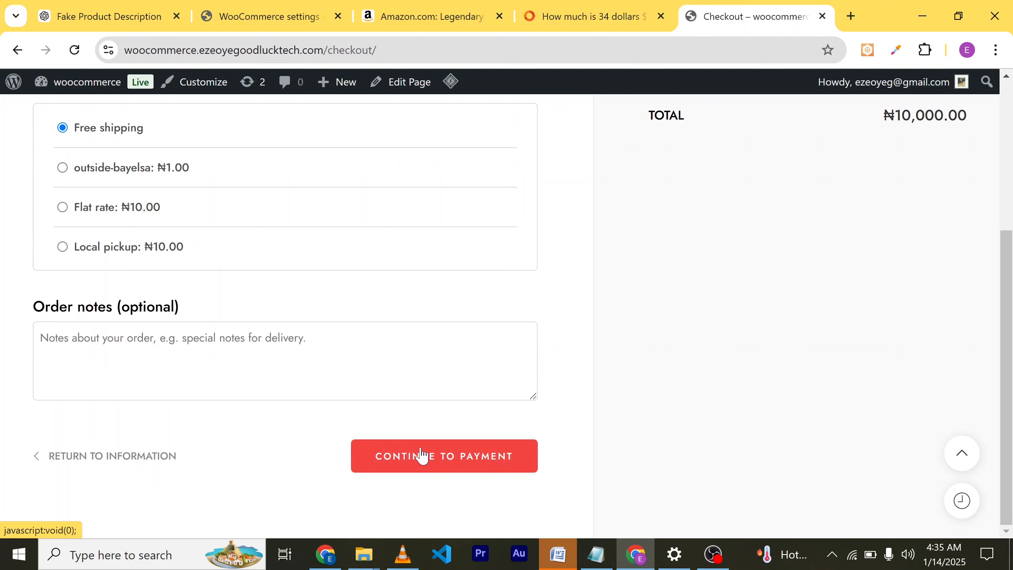
Select the outside-bayelsa shipping method for the order and review the checkout summary.
{"action": "scroll", "coordinate": [231, 397], "scroll_direction": "down", "scroll_amount": 2}
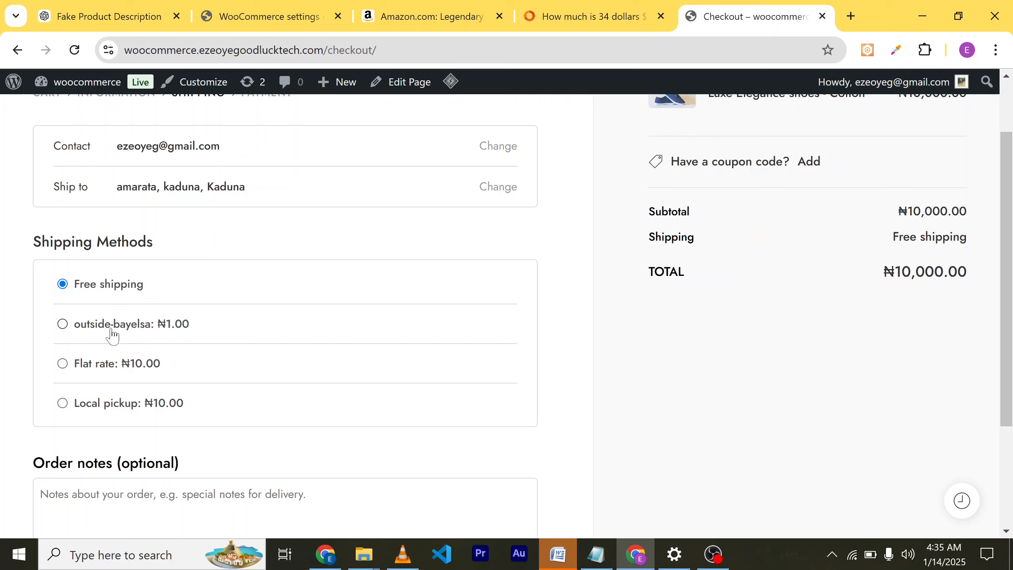
{"action": "left_click", "coordinate": [64, 325]}
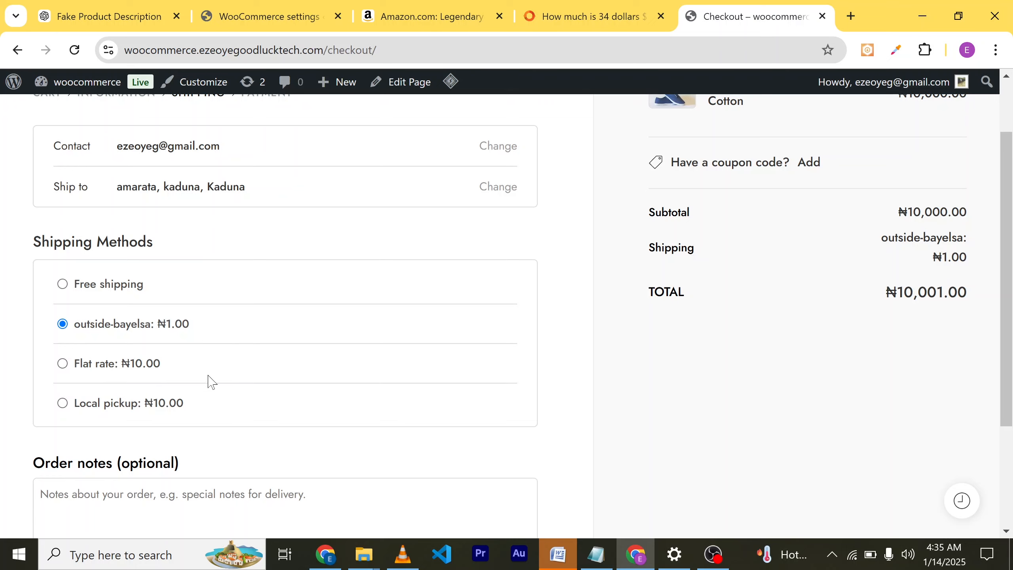
{"action": "scroll", "coordinate": [249, 295], "scroll_direction": "up", "scroll_amount": 2}
{"action": "scroll", "coordinate": [253, 316], "scroll_direction": "down", "scroll_amount": 6}
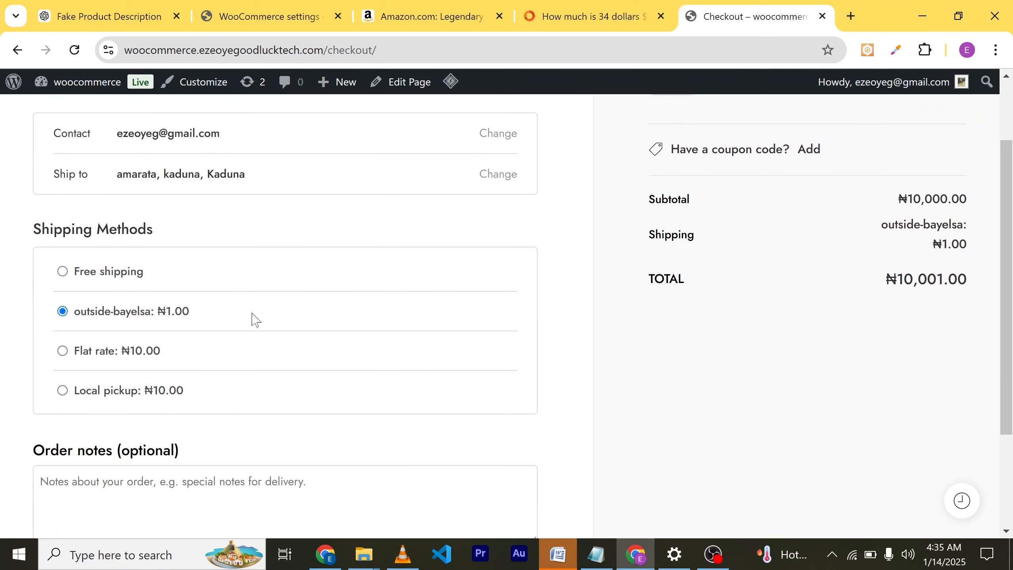
{"action": "scroll", "coordinate": [96, 339], "scroll_direction": "up", "scroll_amount": 6}
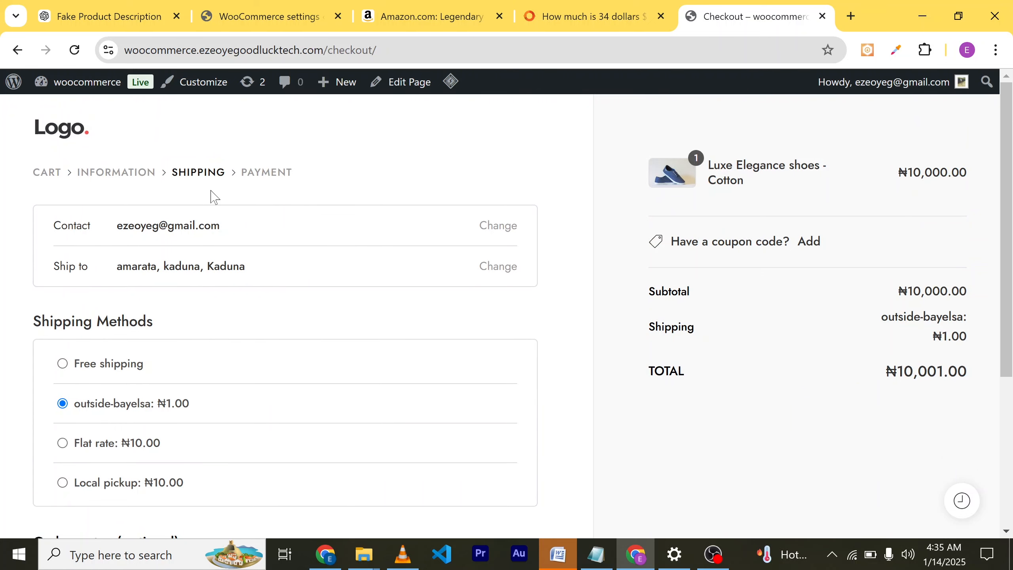
Continue the checkout to the payment stage and review the available payment methods and order details.
{"action": "scroll", "coordinate": [346, 363], "scroll_direction": "down", "scroll_amount": 5}
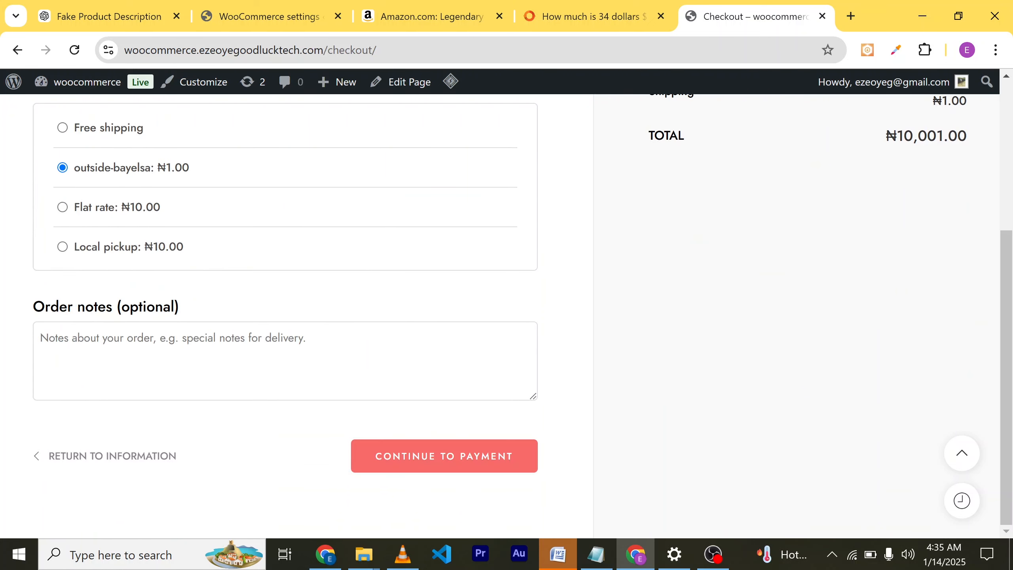
{"action": "left_click", "coordinate": [425, 454]}
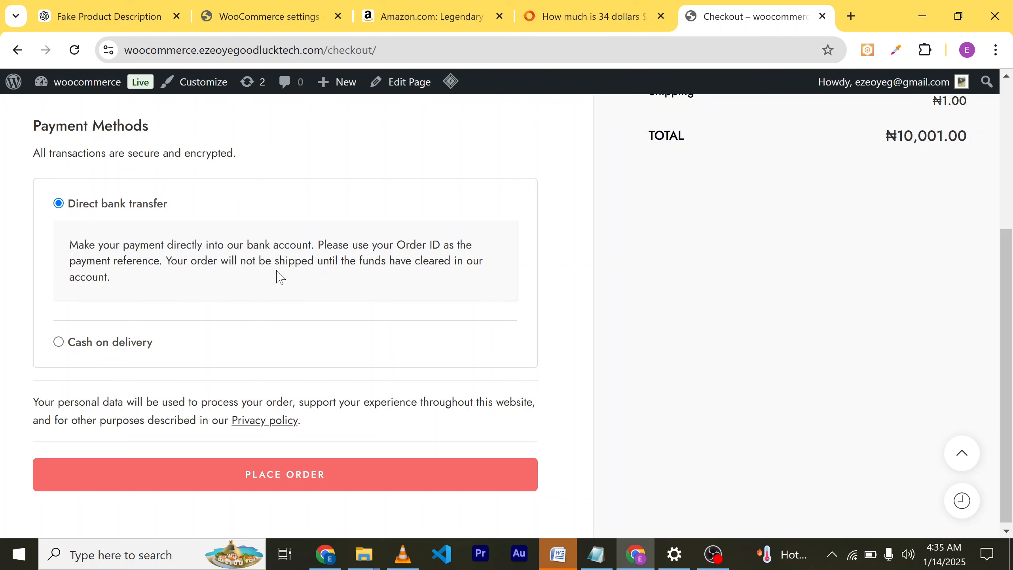
{"action": "scroll", "coordinate": [279, 277], "scroll_direction": "up", "scroll_amount": 5}
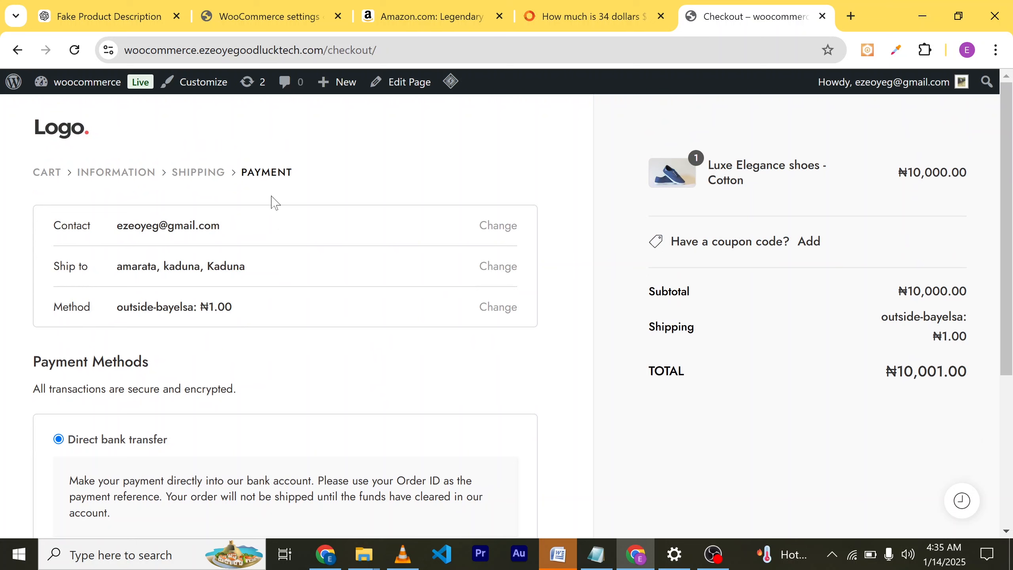
Go to the site's admin dashboard and open the Logo and Favicon section of the theme options.
{"action": "mouse_move", "coordinate": [86, 83]}
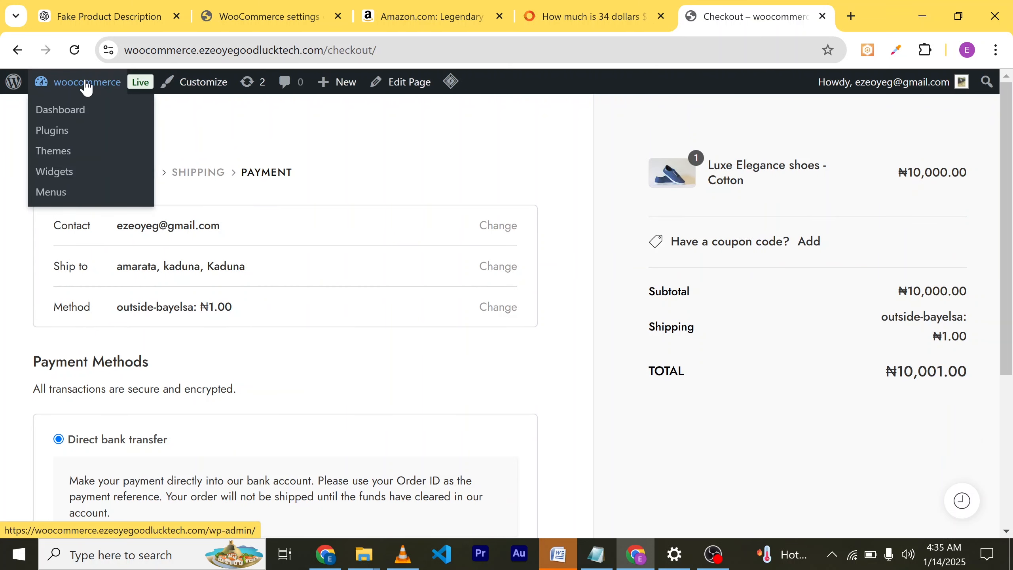
{"action": "left_click", "coordinate": [56, 114]}
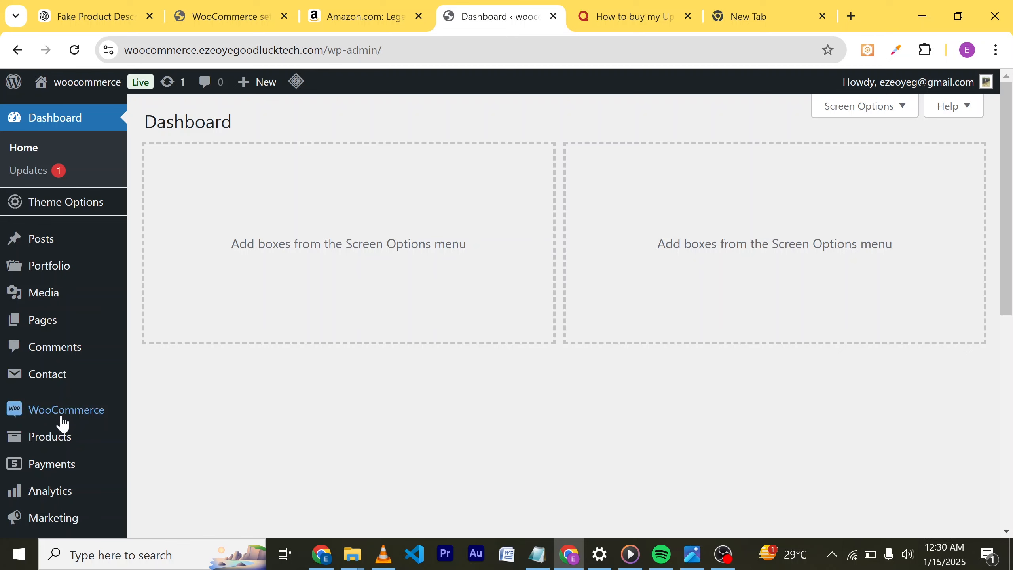
{"action": "mouse_move", "coordinate": [62, 421]}
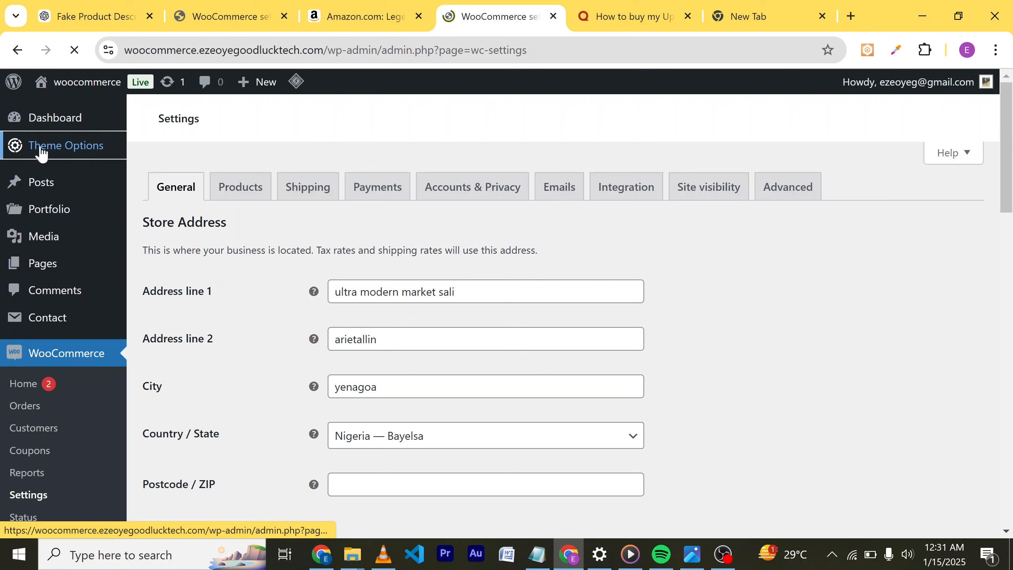
{"action": "mouse_move", "coordinate": [52, 151]}
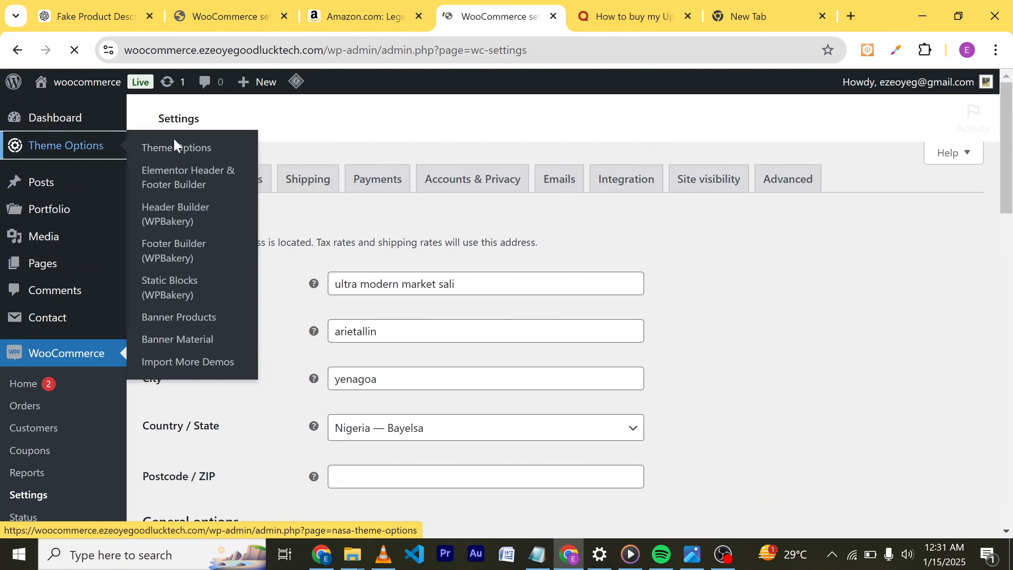
{"action": "left_click", "coordinate": [170, 154]}
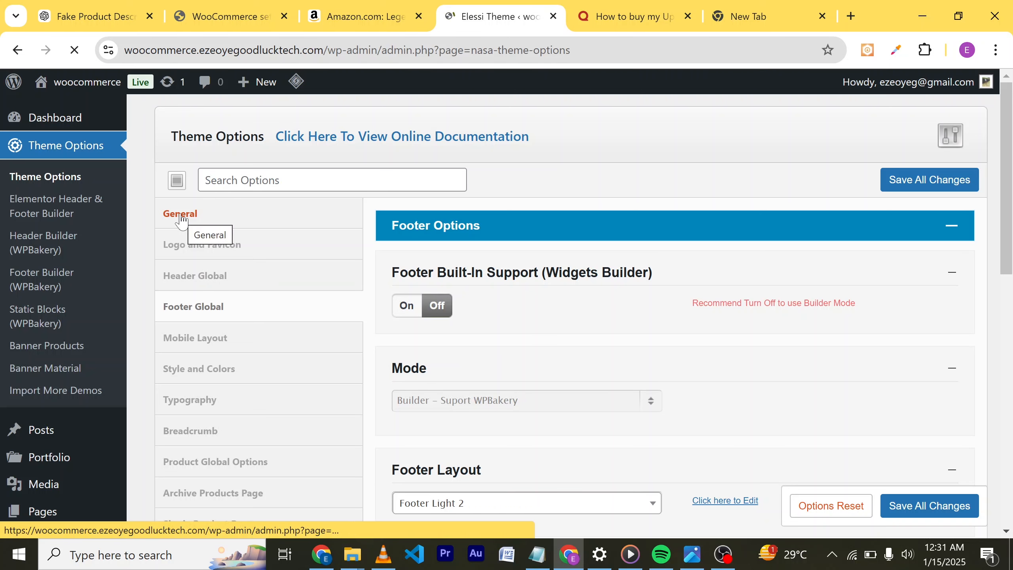
{"action": "left_click", "coordinate": [221, 256]}
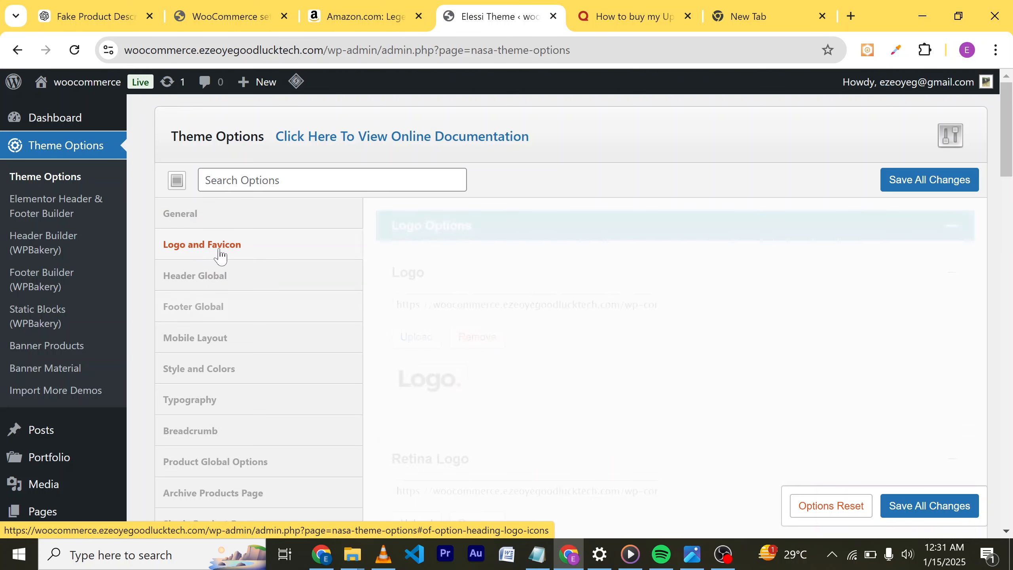
{"action": "scroll", "coordinate": [672, 300], "scroll_direction": "down", "scroll_amount": 3}
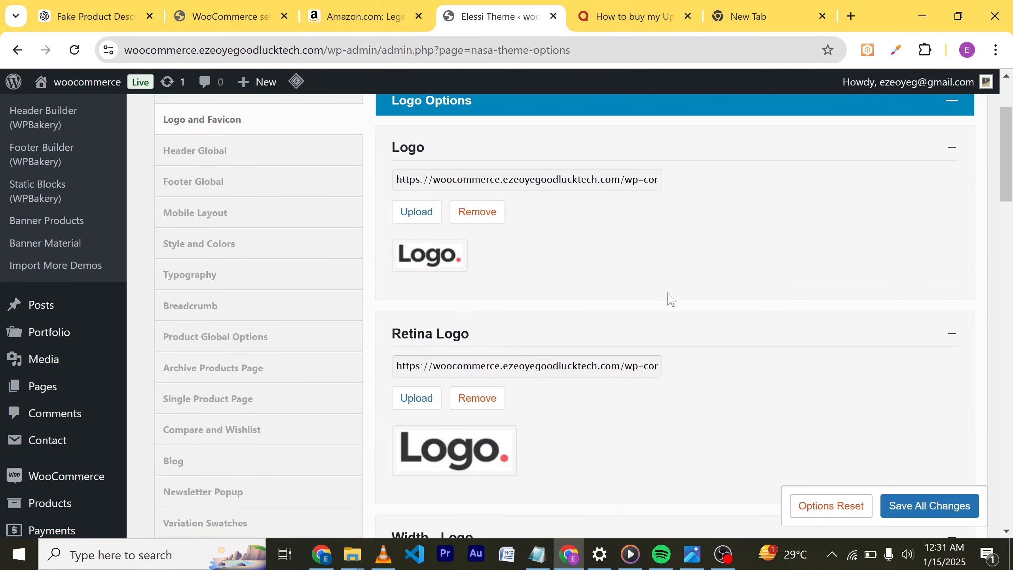
{"action": "scroll", "coordinate": [619, 263], "scroll_direction": "up", "scroll_amount": 1}
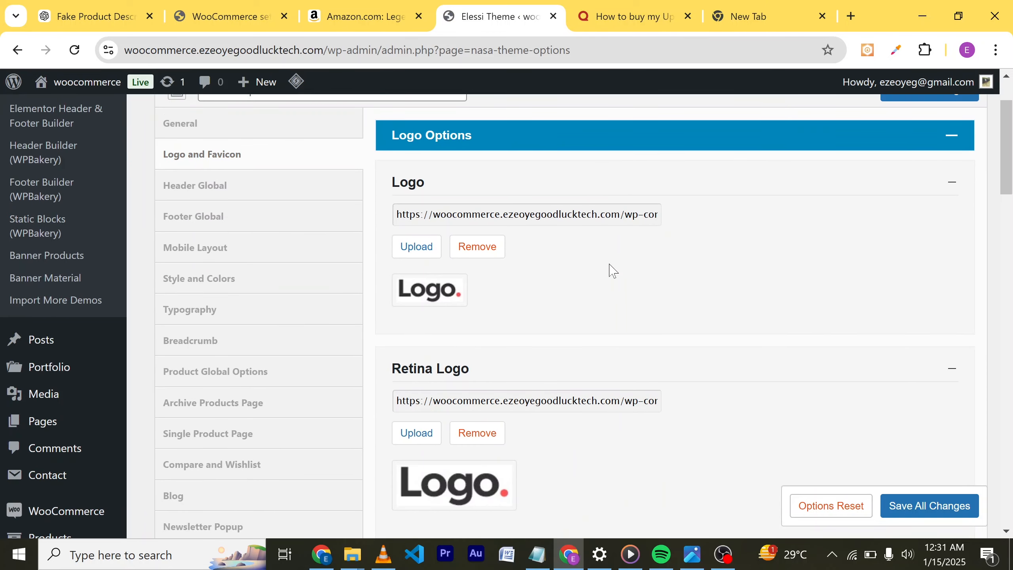
Upload woocommerce_logo from the Downloads folder, select it as the main site logo and check its preview.
{"action": "left_click", "coordinate": [417, 254]}
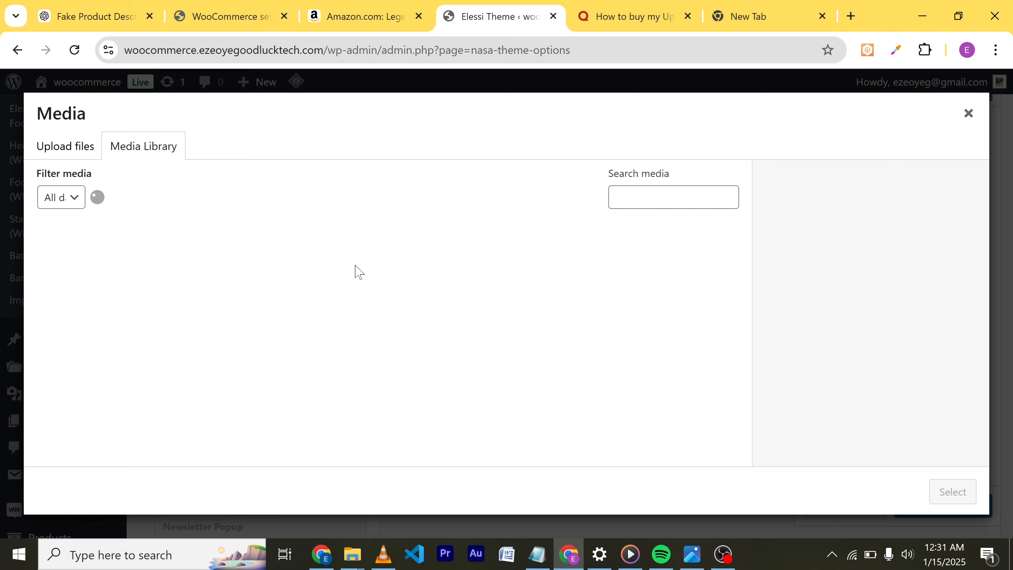
{"action": "left_click", "coordinate": [68, 151]}
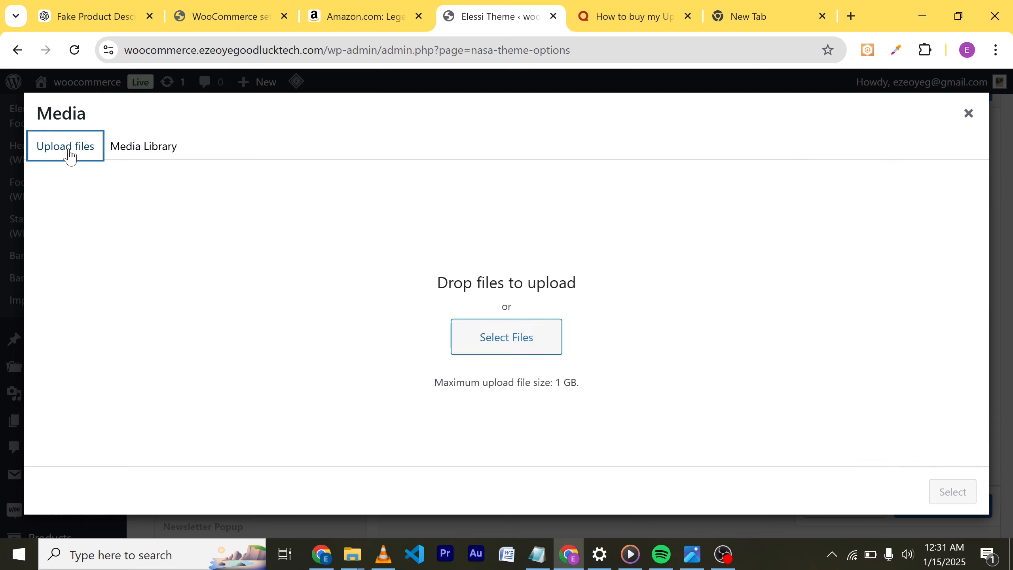
{"action": "left_click", "coordinate": [524, 341]}
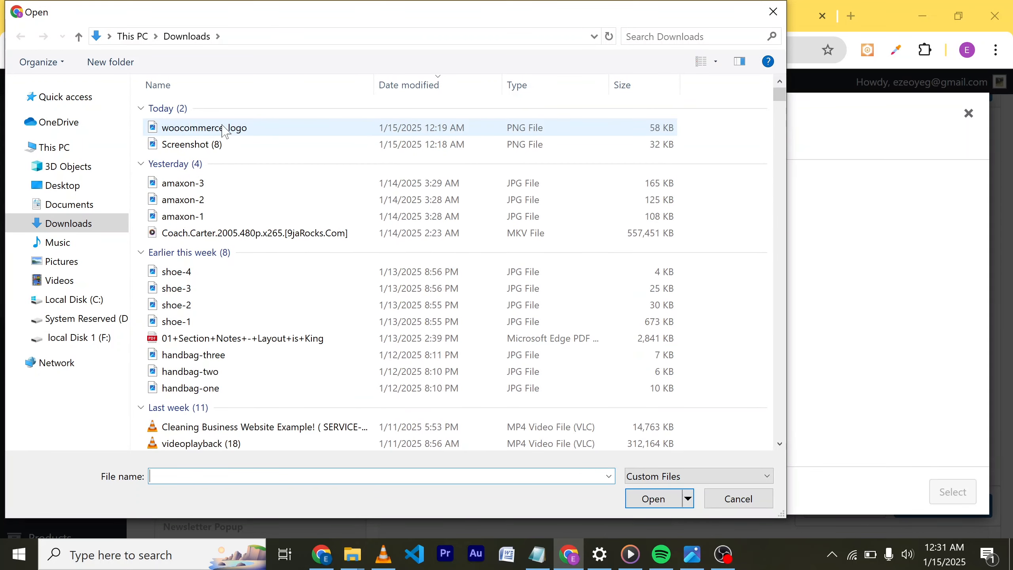
{"action": "left_click", "coordinate": [236, 131]}
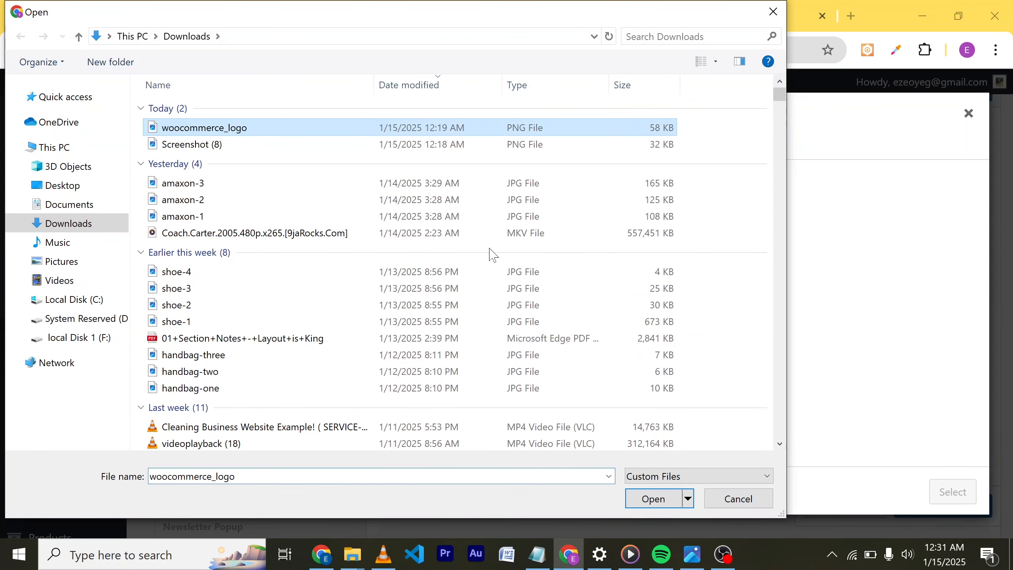
{"action": "left_click", "coordinate": [647, 500]}
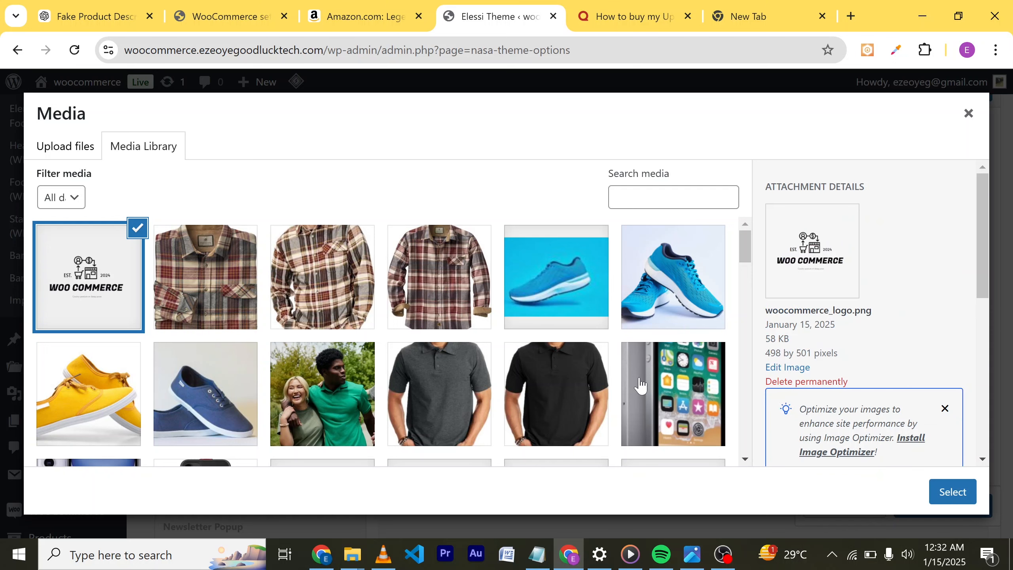
{"action": "left_click", "coordinate": [957, 493]}
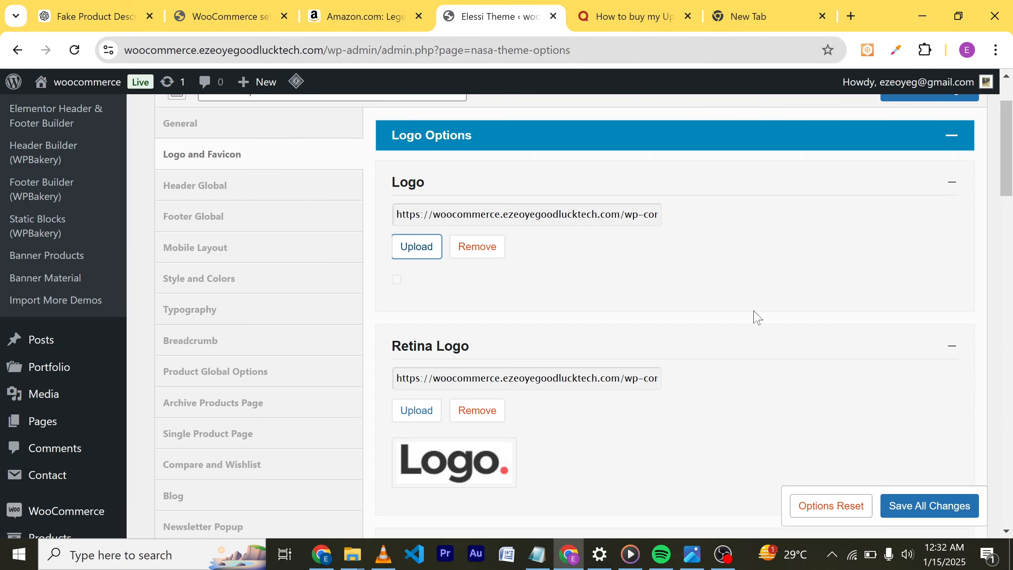
{"action": "scroll", "coordinate": [749, 389], "scroll_direction": "down", "scroll_amount": 4}
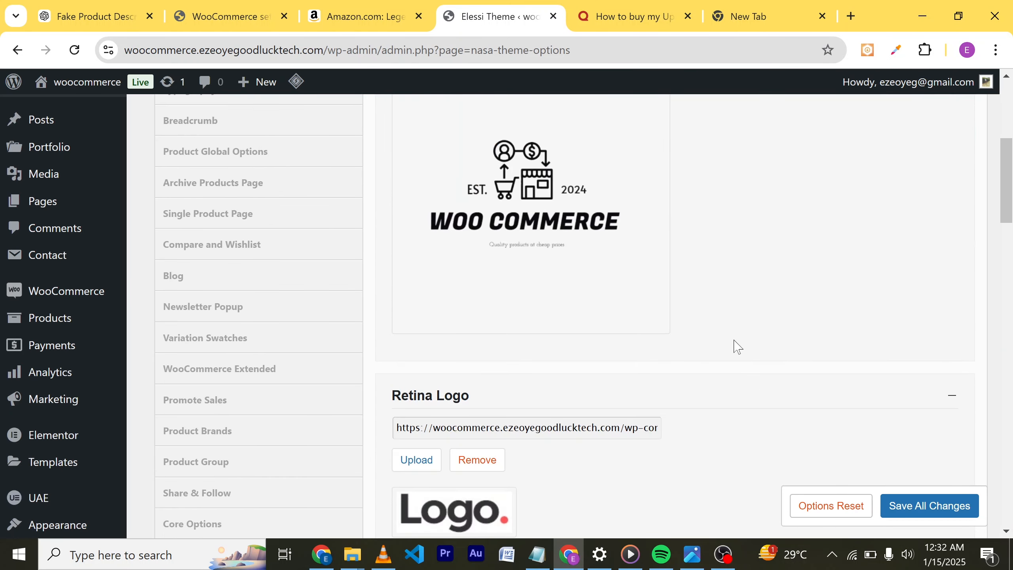
{"action": "scroll", "coordinate": [652, 294], "scroll_direction": "up", "scroll_amount": 6}
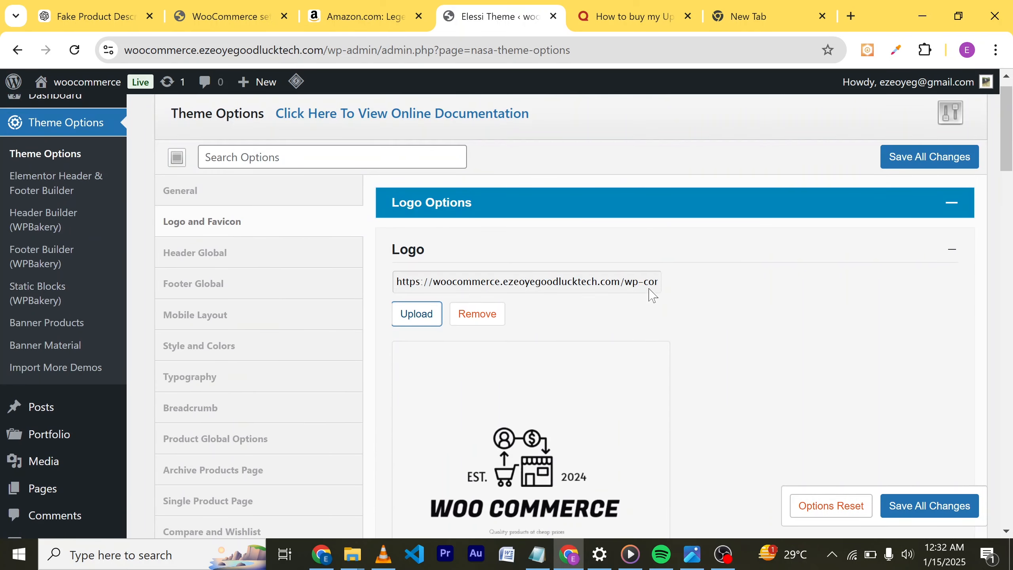
{"action": "scroll", "coordinate": [728, 357], "scroll_direction": "down", "scroll_amount": 2}
{"action": "scroll", "coordinate": [729, 362], "scroll_direction": "down", "scroll_amount": 3}
{"action": "scroll", "coordinate": [563, 294], "scroll_direction": "up", "scroll_amount": 3}
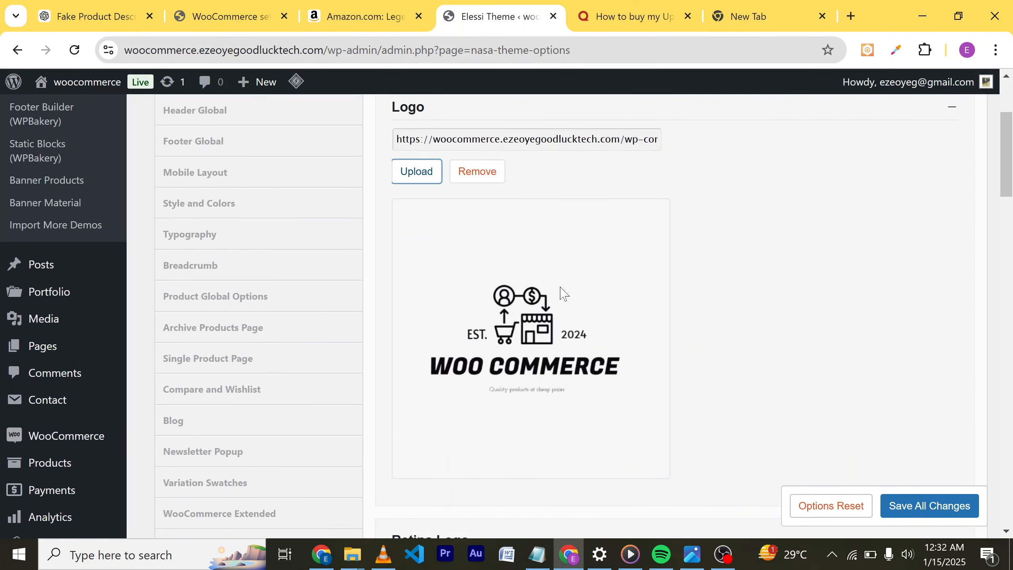
Set the main logo's width to 50 and fill in its height.
{"action": "scroll", "coordinate": [634, 317], "scroll_direction": "down", "scroll_amount": 6}
{"action": "scroll", "coordinate": [634, 317], "scroll_direction": "up", "scroll_amount": 1}
{"action": "scroll", "coordinate": [639, 295], "scroll_direction": "down", "scroll_amount": 5}
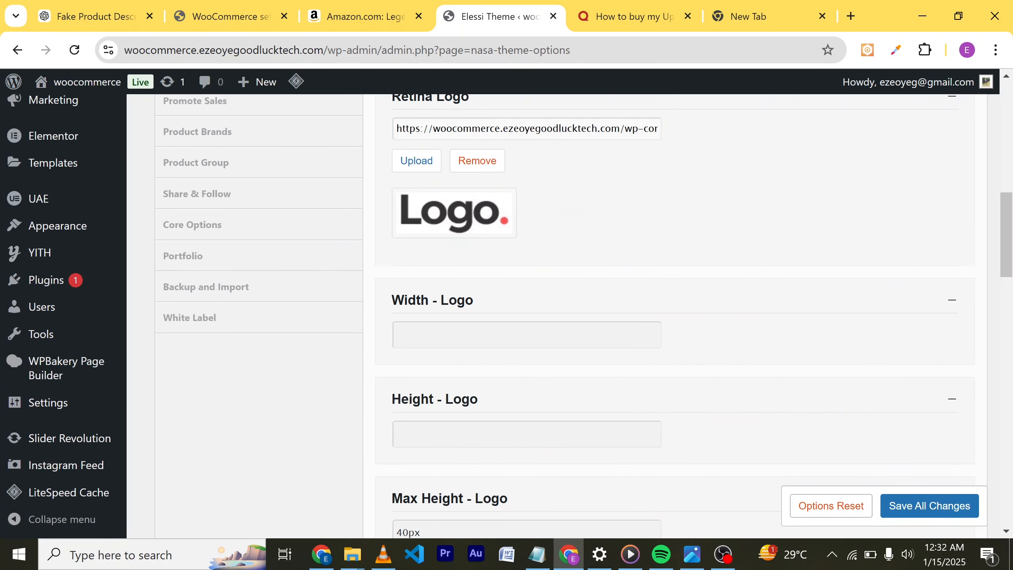
{"action": "scroll", "coordinate": [645, 276], "scroll_direction": "up", "scroll_amount": 1}
{"action": "left_click", "coordinate": [495, 331]}
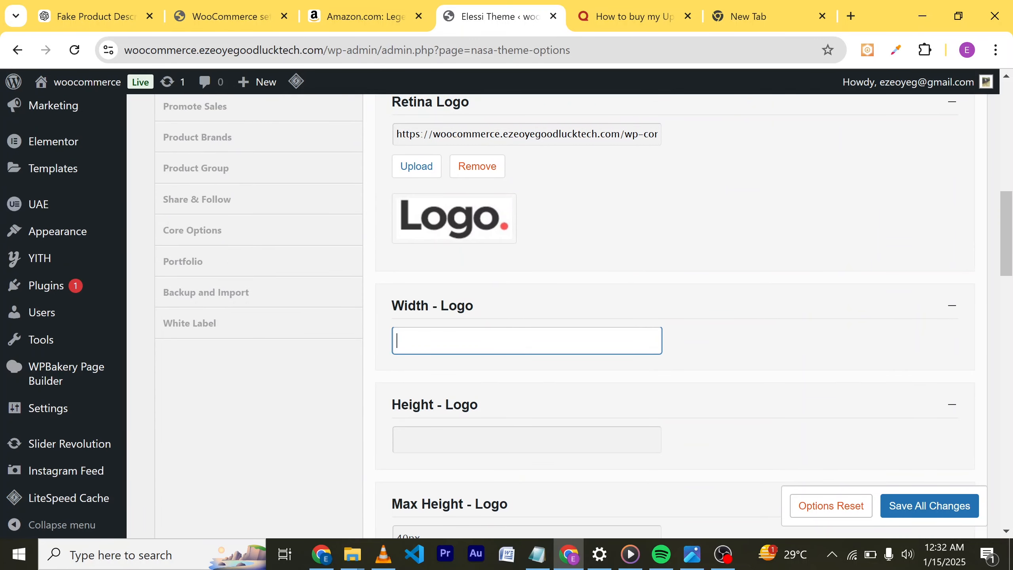
{"action": "scroll", "coordinate": [640, 351], "scroll_direction": "down", "scroll_amount": 3}
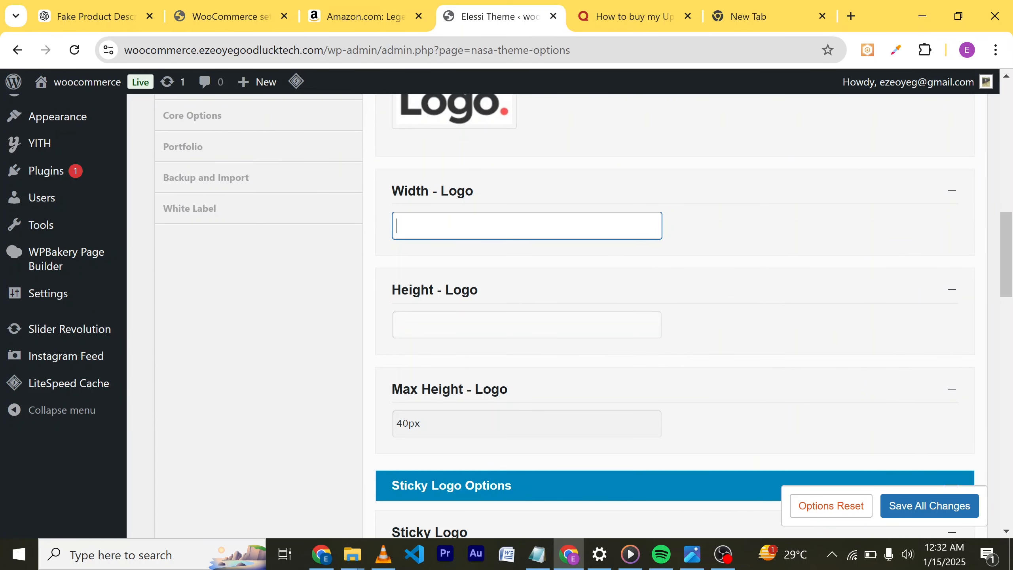
{"action": "left_click", "coordinate": [526, 325]}
{"action": "left_click", "coordinate": [561, 227]}
{"action": "key", "text": "Tab"}
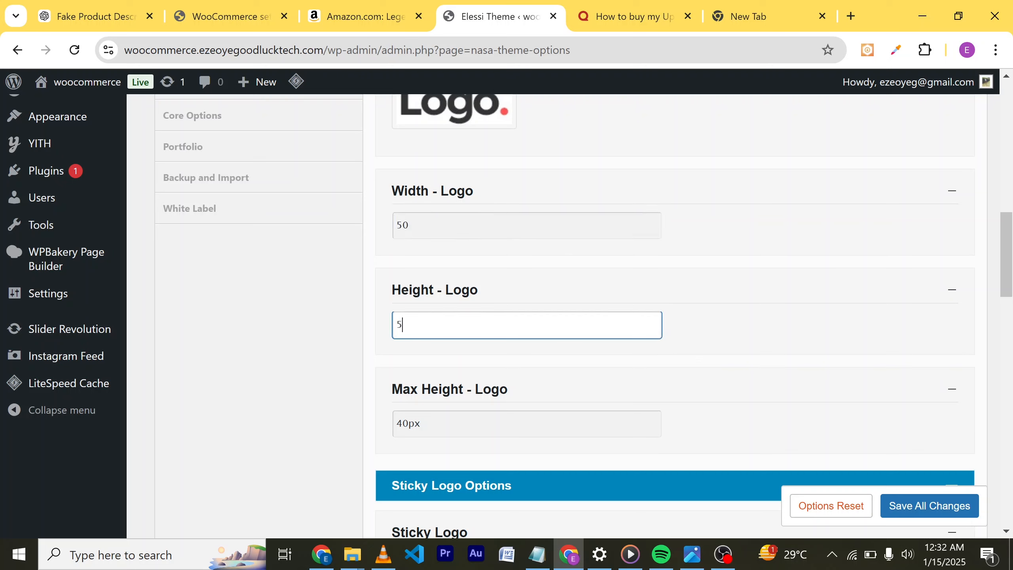
Examine the sticky logo and mobile logo options, including their width, height and max height settings.
{"action": "scroll", "coordinate": [667, 325], "scroll_direction": "down", "scroll_amount": 5}
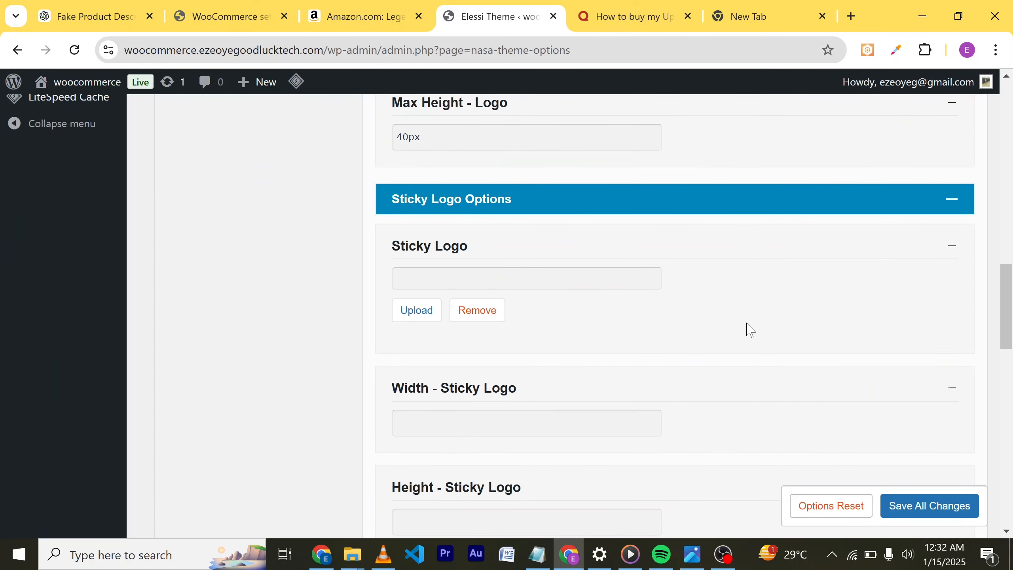
{"action": "scroll", "coordinate": [746, 326], "scroll_direction": "down", "scroll_amount": 2}
{"action": "scroll", "coordinate": [747, 326], "scroll_direction": "up", "scroll_amount": 1}
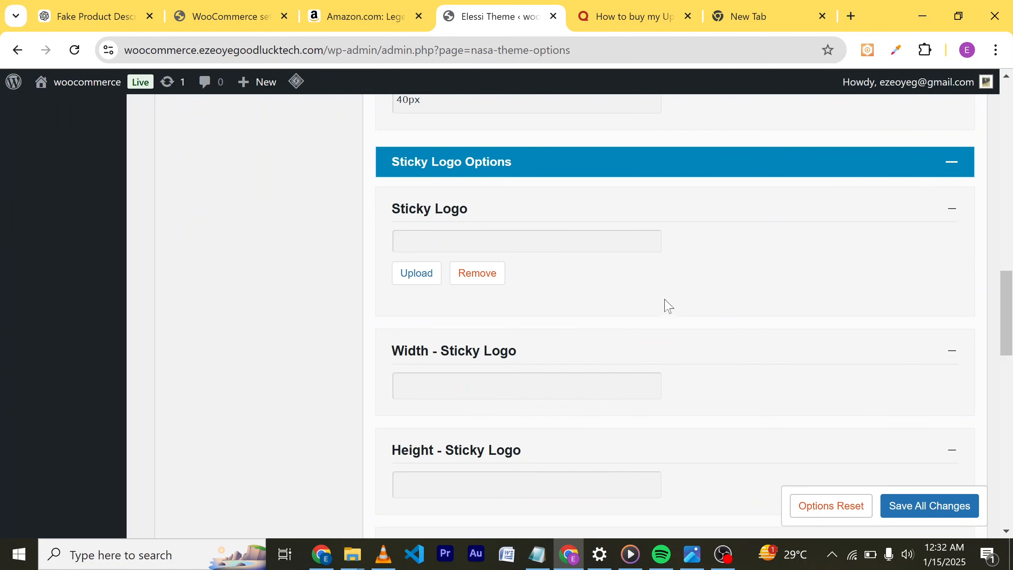
{"action": "scroll", "coordinate": [669, 306], "scroll_direction": "down", "scroll_amount": 10}
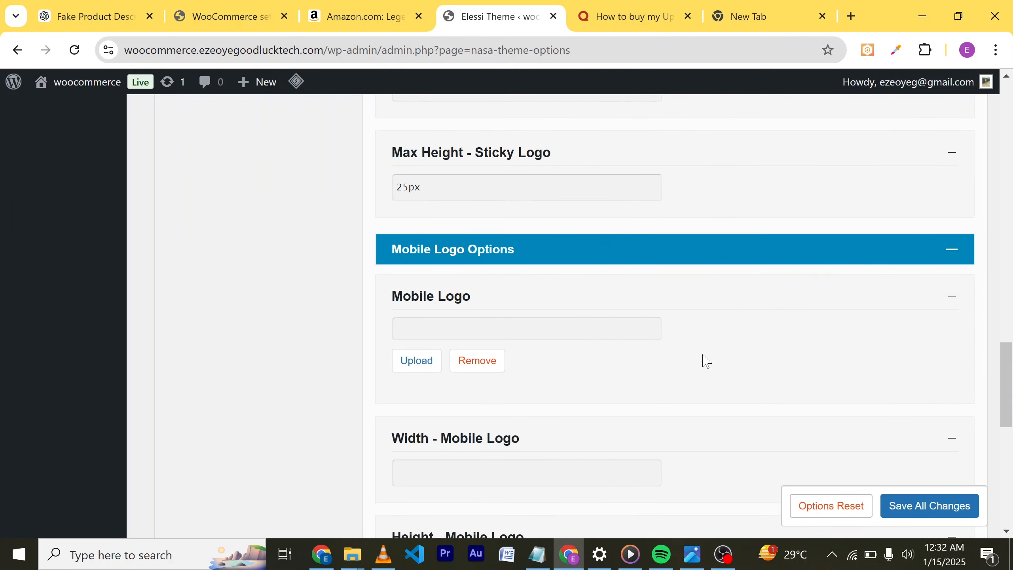
{"action": "scroll", "coordinate": [707, 361], "scroll_direction": "down", "scroll_amount": 2}
{"action": "left_click", "coordinate": [622, 263]}
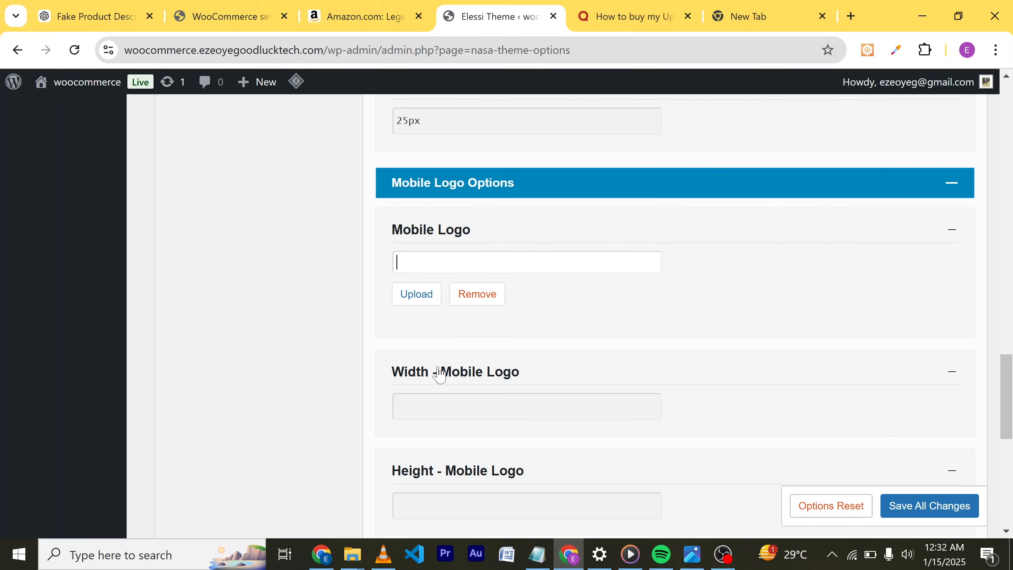
{"action": "scroll", "coordinate": [586, 378], "scroll_direction": "down", "scroll_amount": 5}
{"action": "scroll", "coordinate": [586, 379], "scroll_direction": "up", "scroll_amount": 2}
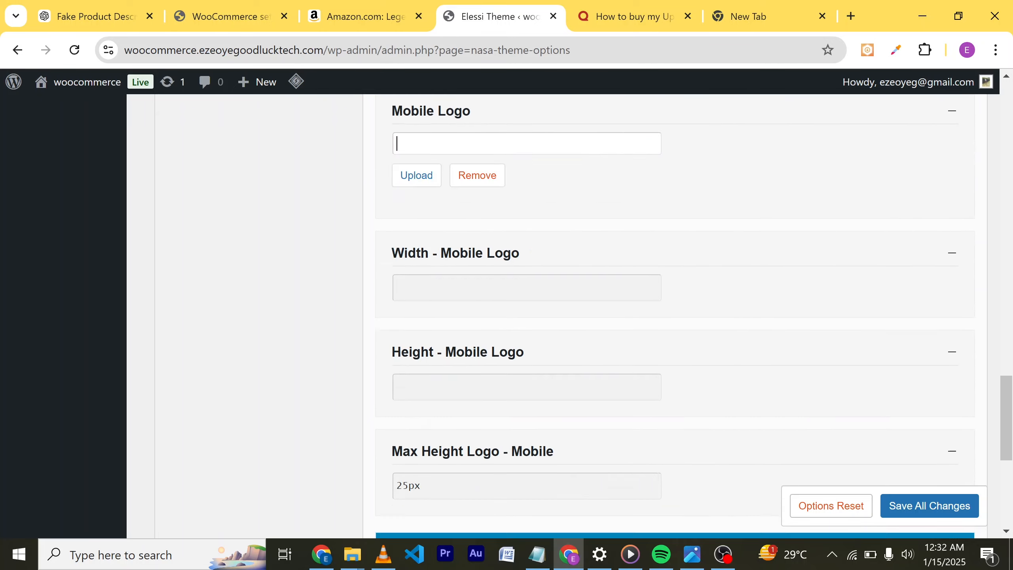
{"action": "scroll", "coordinate": [588, 378], "scroll_direction": "up", "scroll_amount": 20}
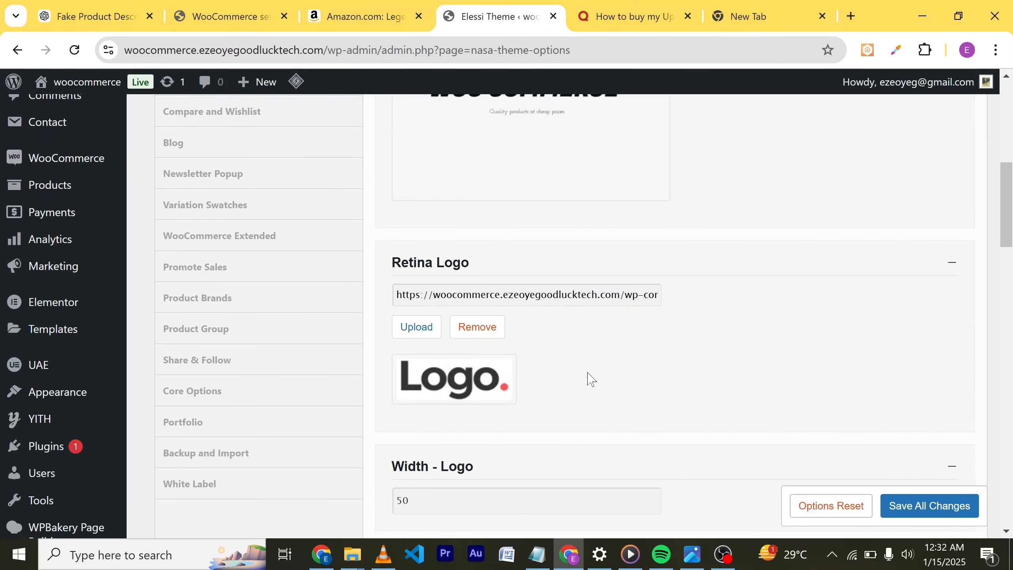
{"action": "scroll", "coordinate": [592, 379], "scroll_direction": "up", "scroll_amount": 10}
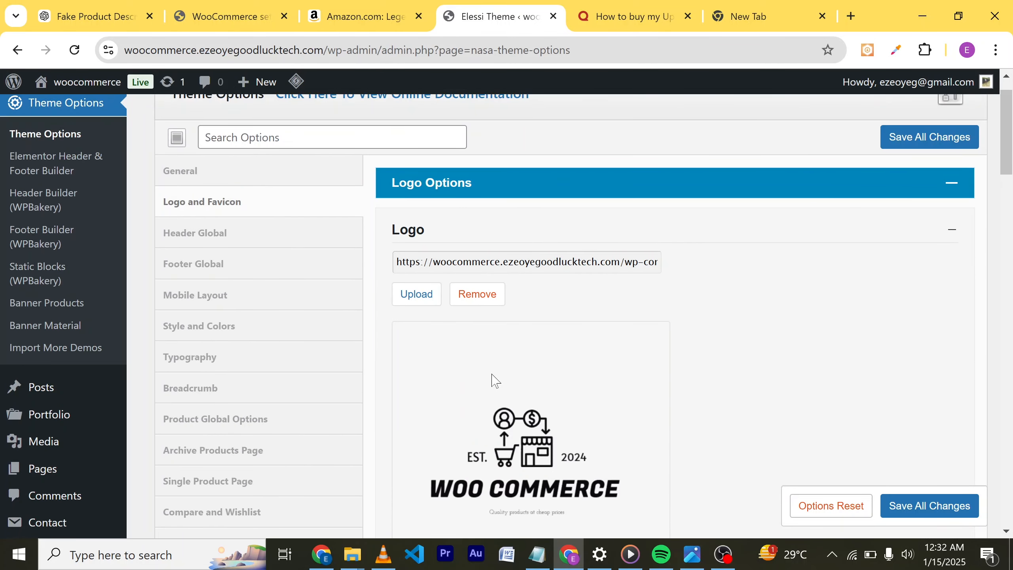
{"action": "scroll", "coordinate": [494, 381], "scroll_direction": "up", "scroll_amount": 1}
{"action": "scroll", "coordinate": [495, 381], "scroll_direction": "down", "scroll_amount": 20}
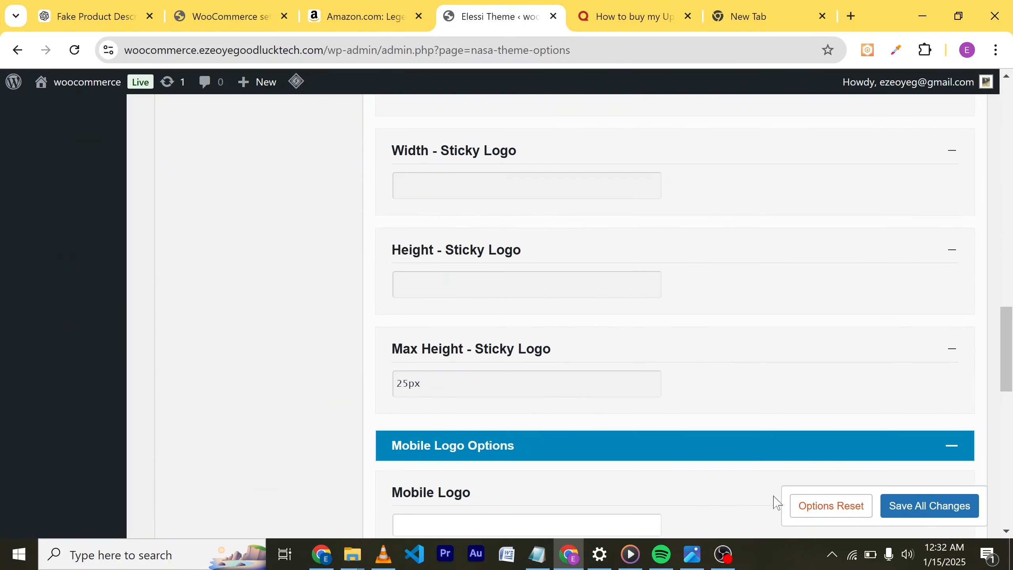
Save all theme option changes and return to the start of the logo options.
{"action": "left_click", "coordinate": [924, 506]}
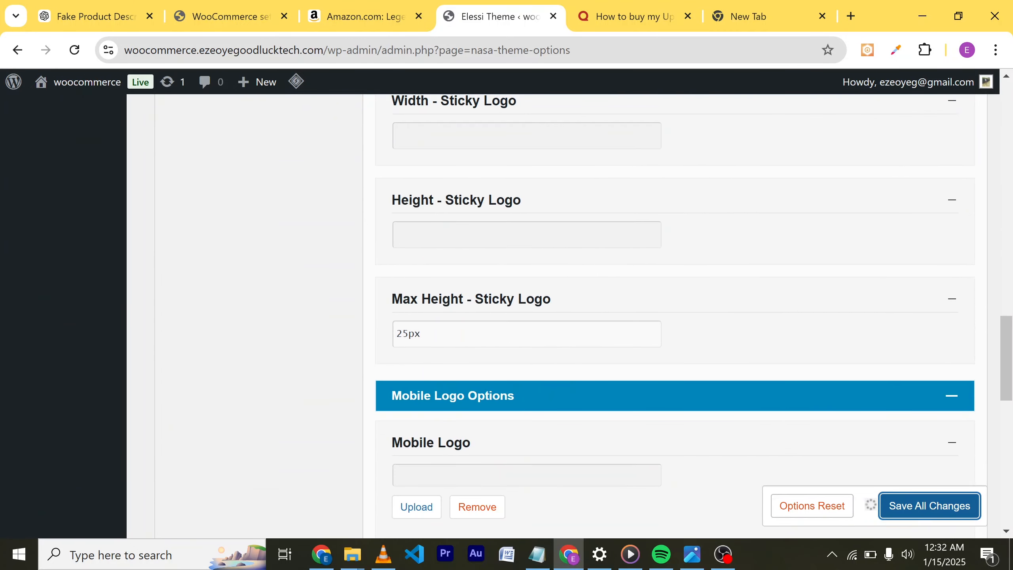
{"action": "scroll", "coordinate": [554, 305], "scroll_direction": "up", "scroll_amount": 20}
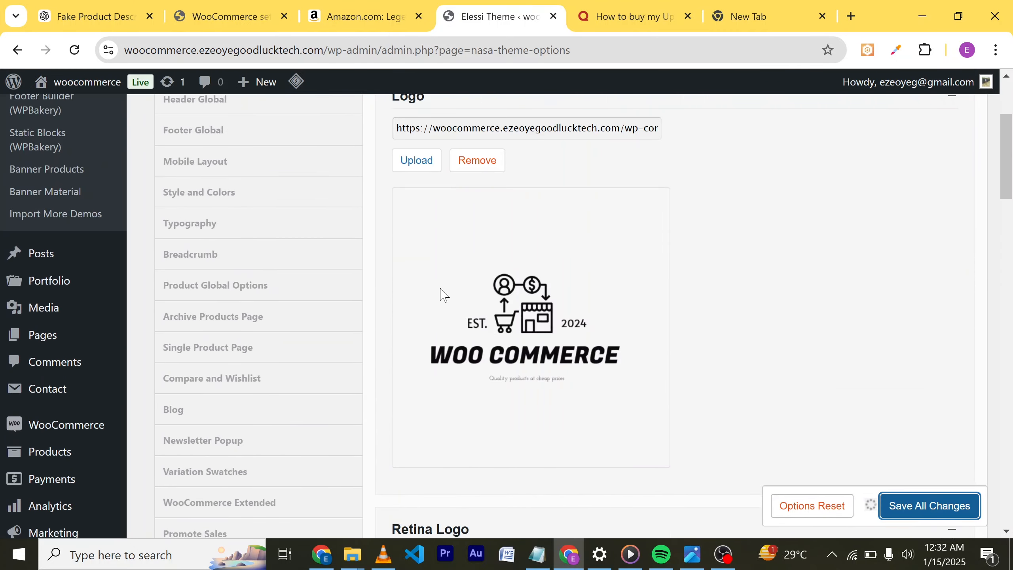
{"action": "scroll", "coordinate": [443, 294], "scroll_direction": "up", "scroll_amount": 4}
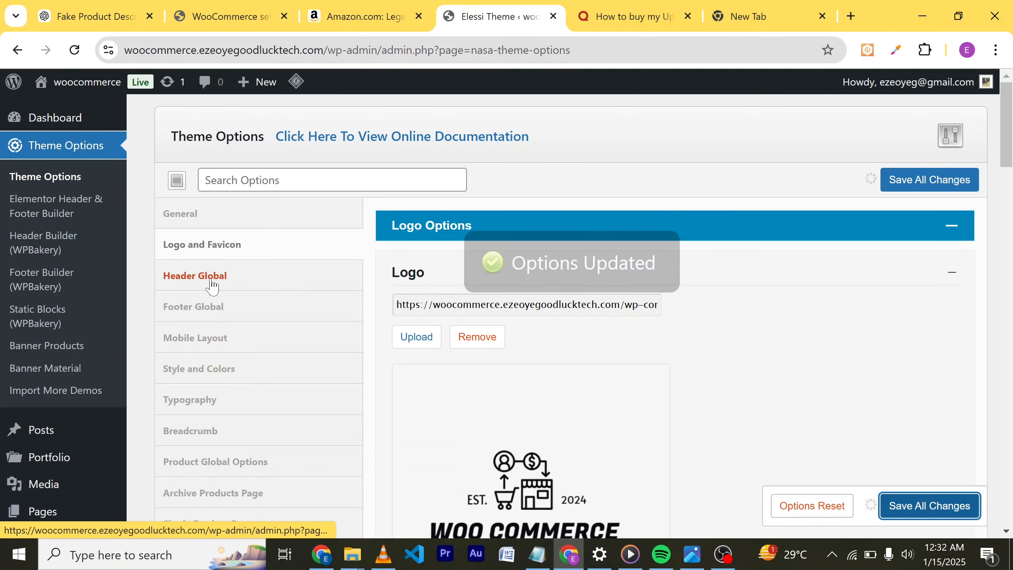
Open the global header options and review the available header layouts, including the WPBakery and Elementor header builder choices.
{"action": "left_click", "coordinate": [184, 284]}
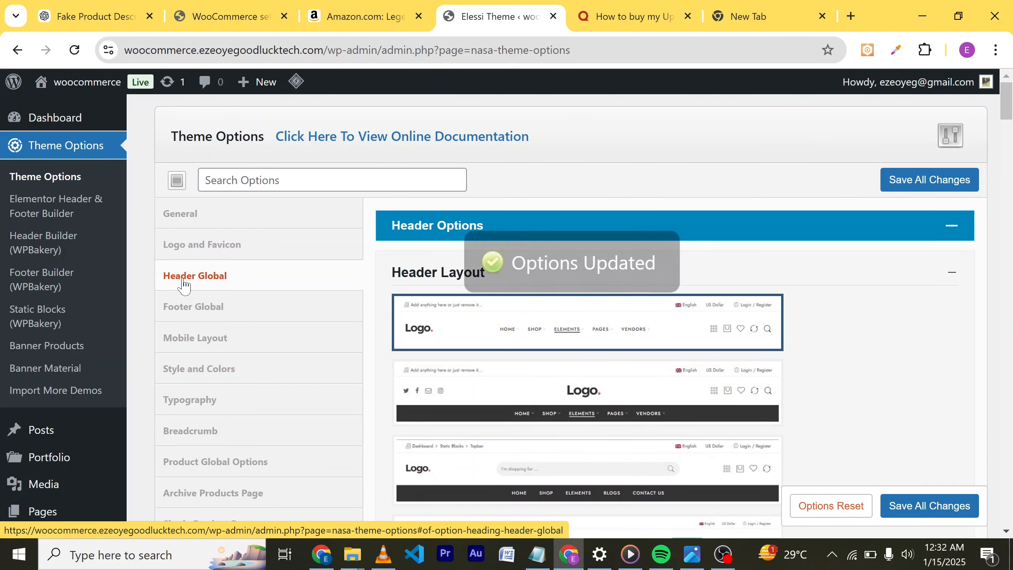
{"action": "scroll", "coordinate": [844, 341], "scroll_direction": "down", "scroll_amount": 1}
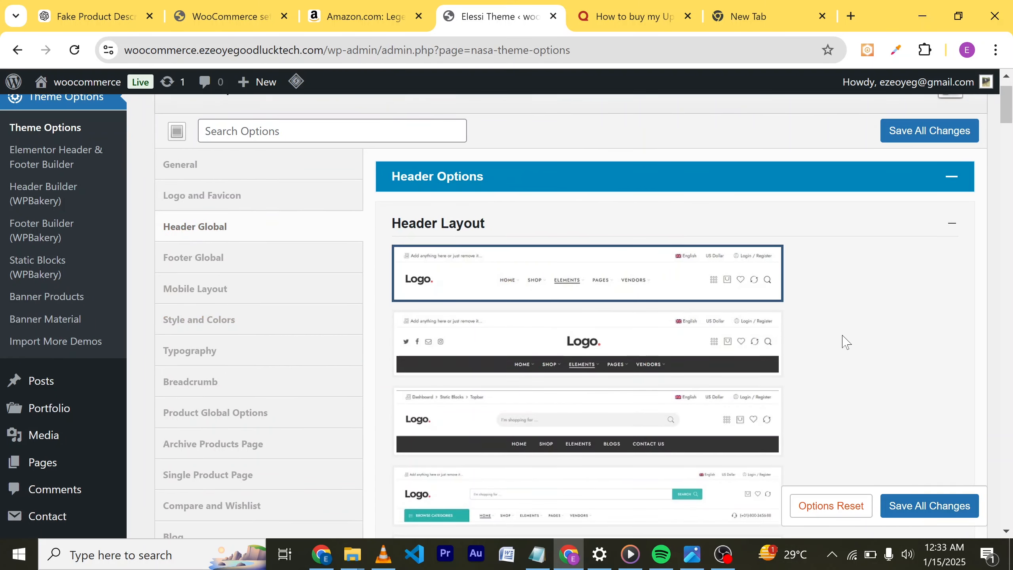
{"action": "scroll", "coordinate": [844, 342], "scroll_direction": "up", "scroll_amount": 1}
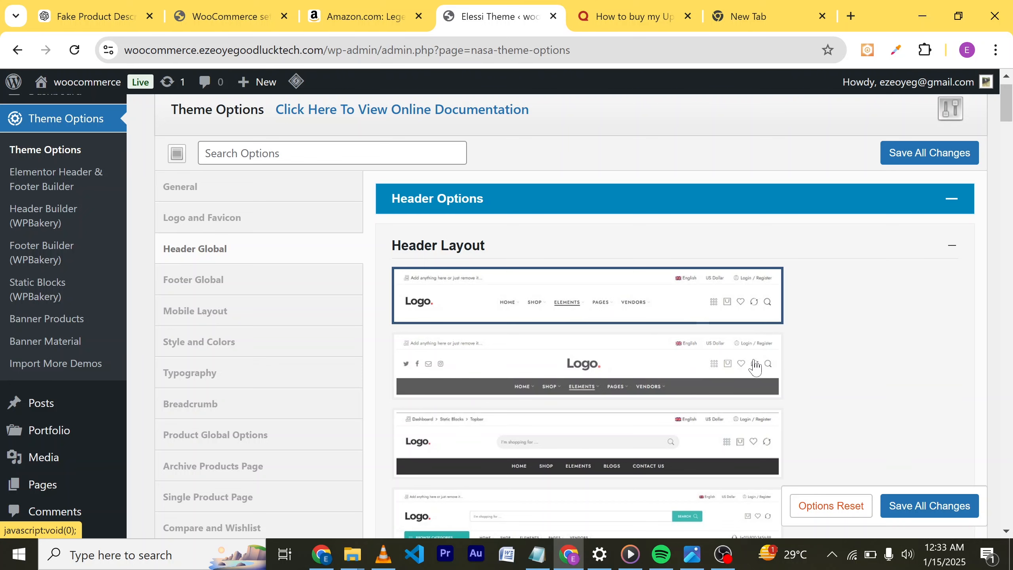
{"action": "scroll", "coordinate": [758, 369], "scroll_direction": "down", "scroll_amount": 3}
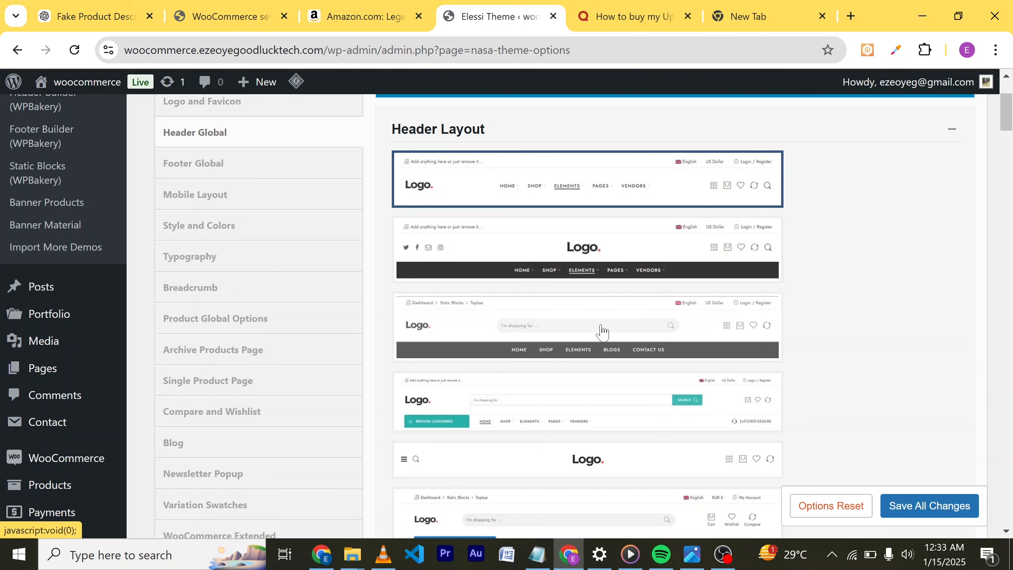
{"action": "scroll", "coordinate": [660, 392], "scroll_direction": "down", "scroll_amount": 3}
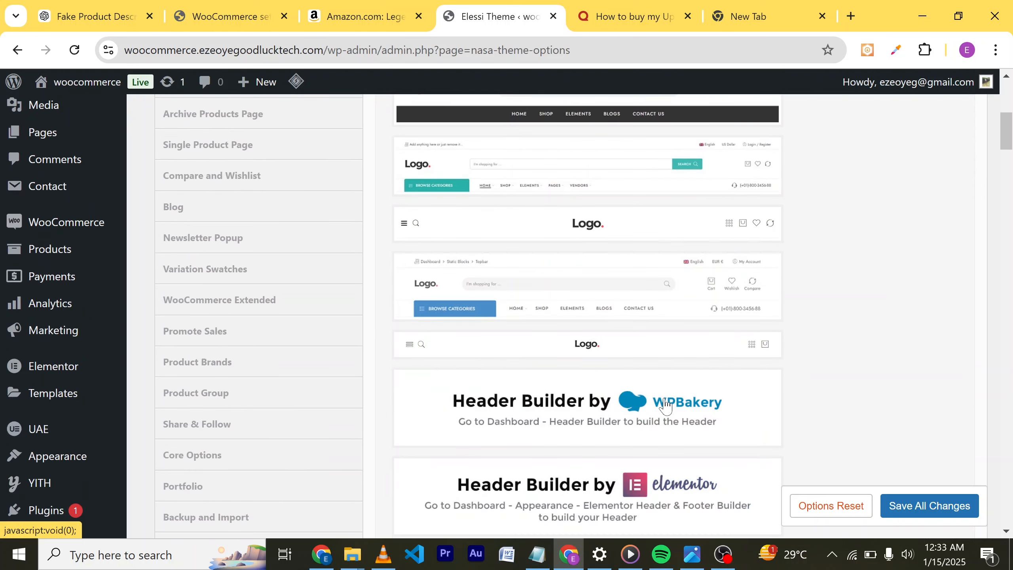
{"action": "scroll", "coordinate": [658, 347], "scroll_direction": "up", "scroll_amount": 5}
{"action": "scroll", "coordinate": [659, 347], "scroll_direction": "up", "scroll_amount": 5}
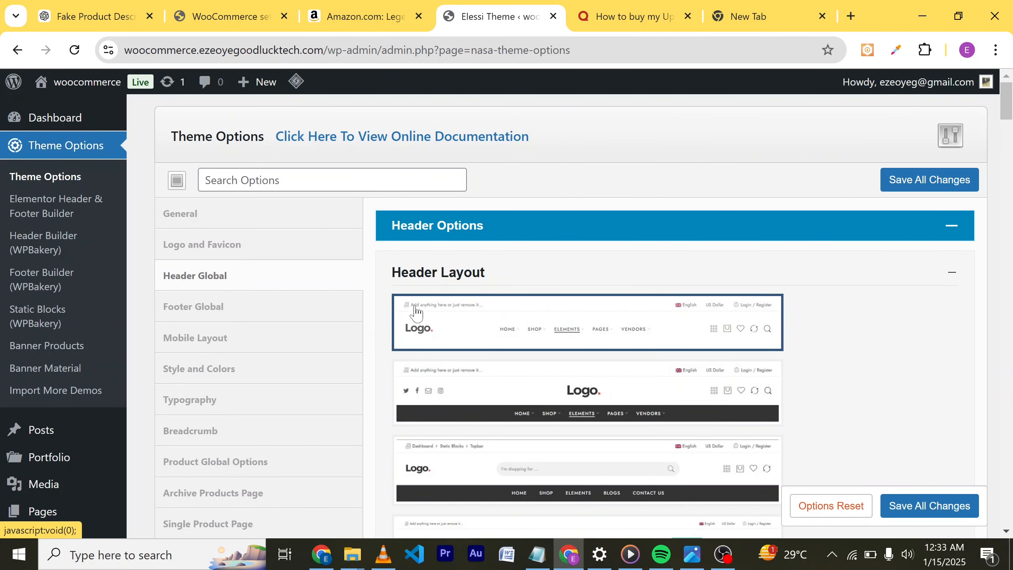
Visit the live site's homepage and check how the new logo looks in both the main header and the sticky header.
{"action": "mouse_move", "coordinate": [83, 84]}
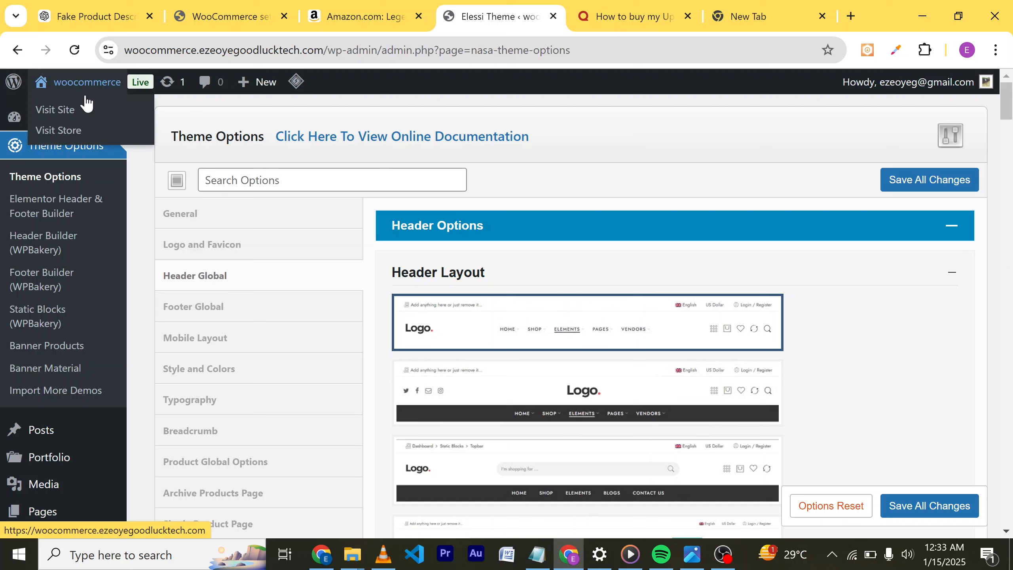
{"action": "left_click", "coordinate": [57, 106]}
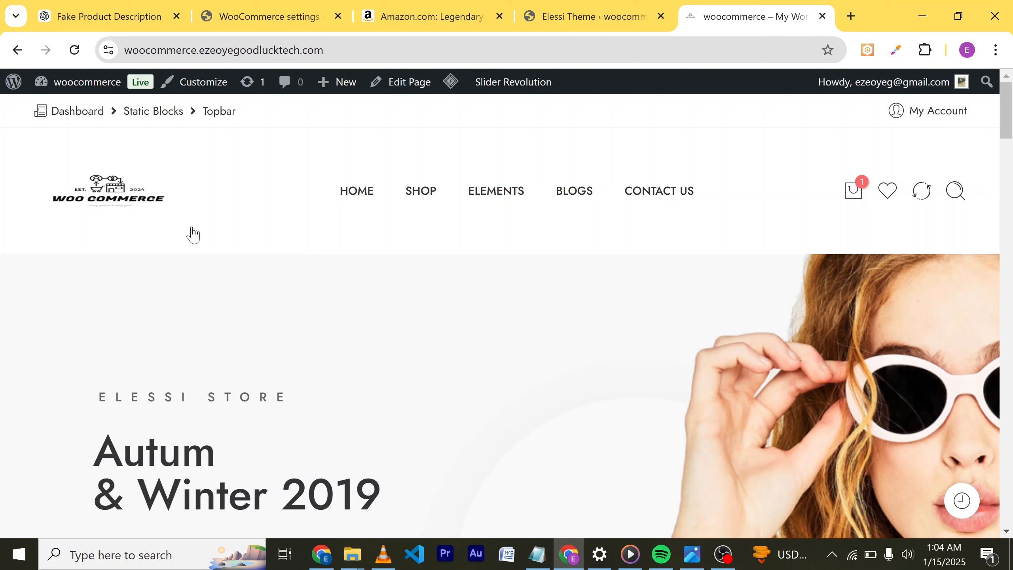
{"action": "scroll", "coordinate": [353, 312], "scroll_direction": "down", "scroll_amount": 5}
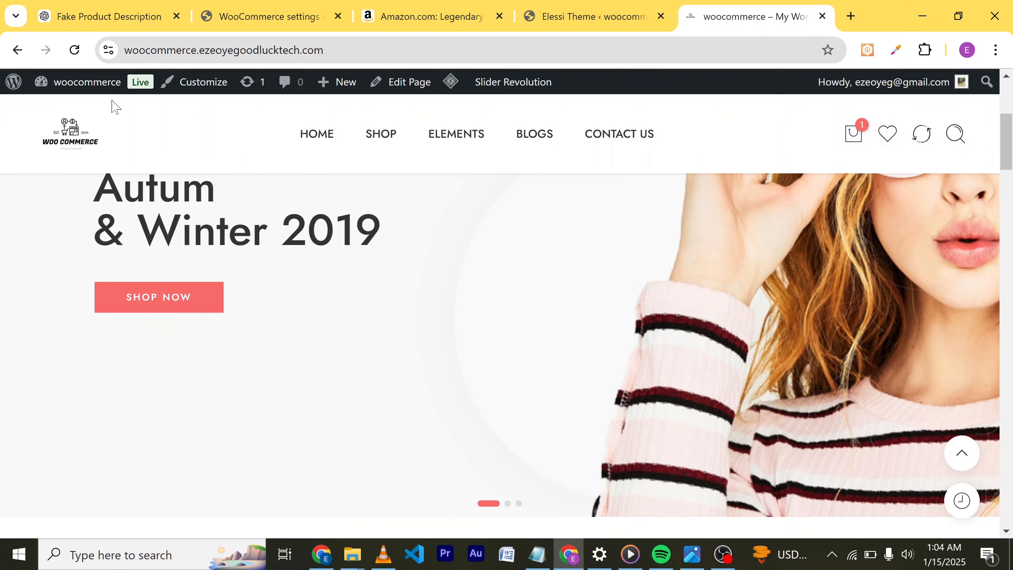
{"action": "scroll", "coordinate": [507, 319], "scroll_direction": "up", "scroll_amount": 5}
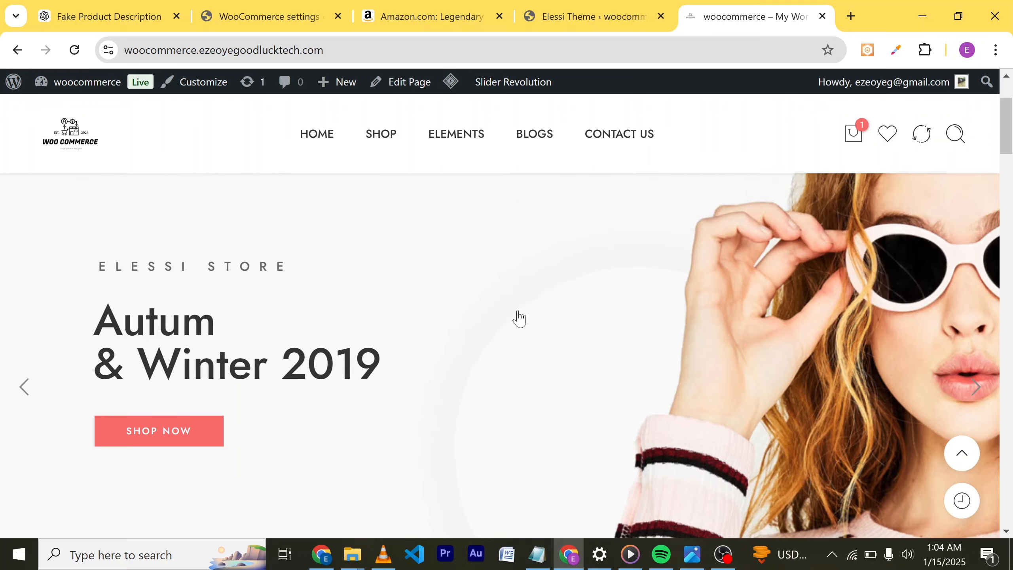
{"action": "scroll", "coordinate": [543, 378], "scroll_direction": "down", "scroll_amount": 5}
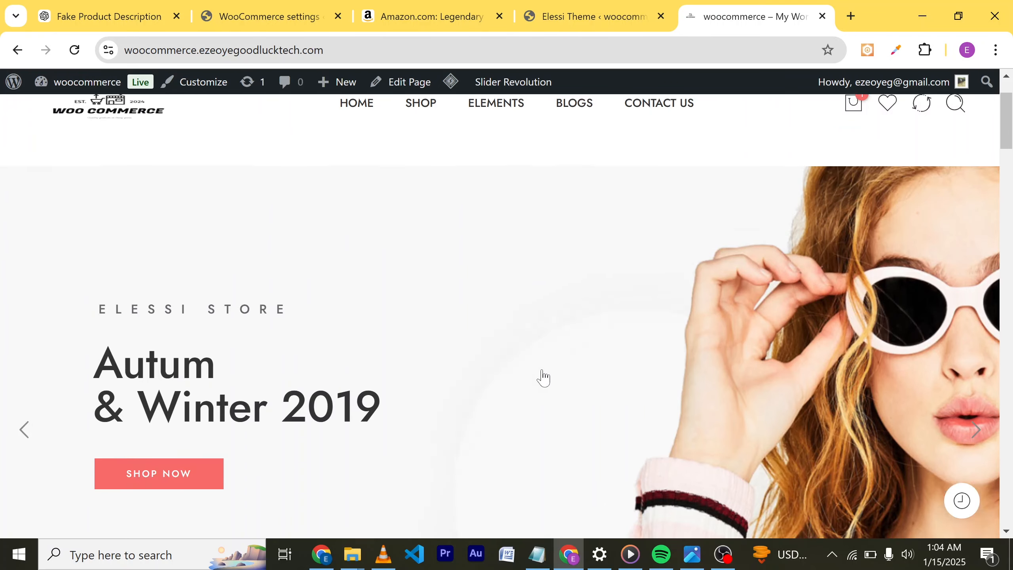
{"action": "scroll", "coordinate": [553, 406], "scroll_direction": "down", "scroll_amount": 5}
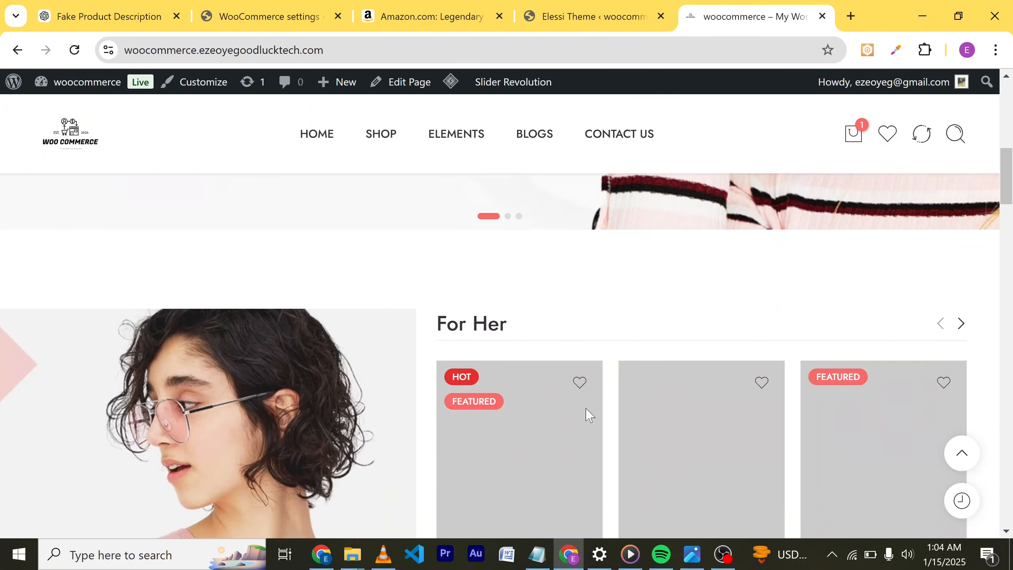
{"action": "scroll", "coordinate": [590, 415], "scroll_direction": "up", "scroll_amount": 3}
{"action": "scroll", "coordinate": [545, 257], "scroll_direction": "up", "scroll_amount": 5}
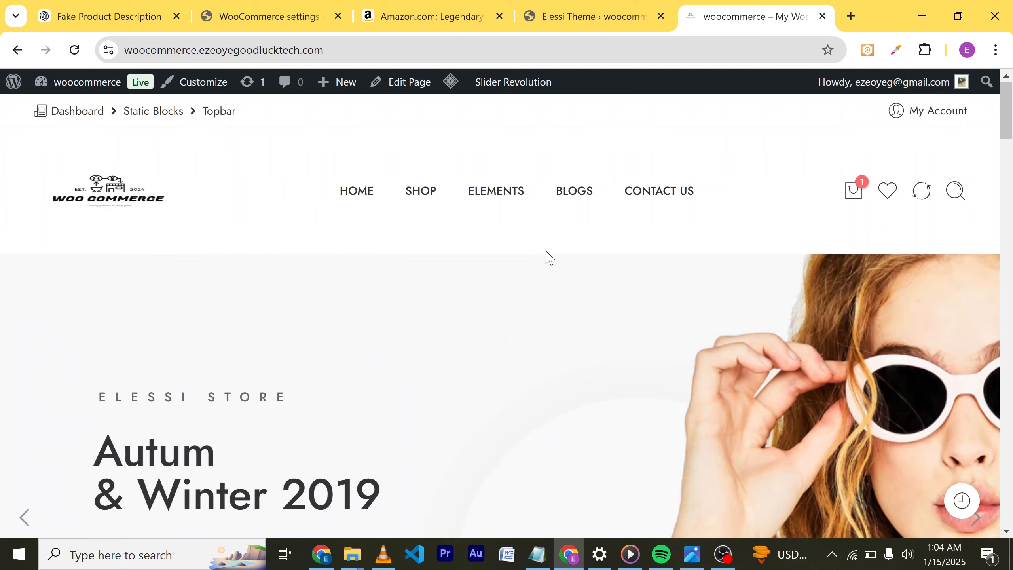